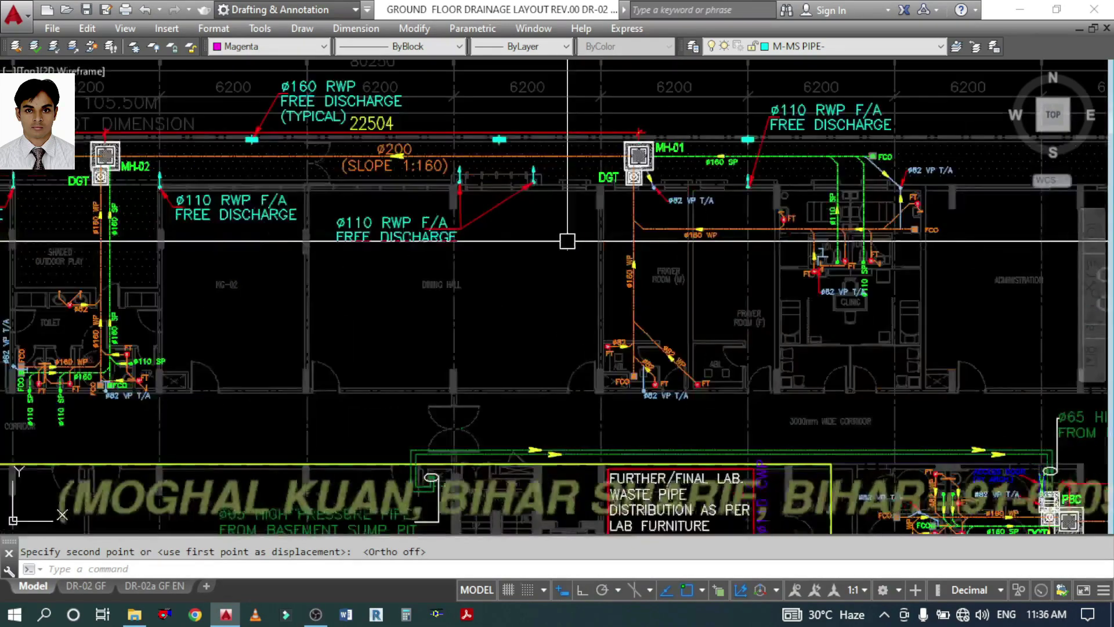
- Survey the ground floor drainage layout, from the prayer room pipework out to the full building plan
middle_drag(700, 282, 555, 315)
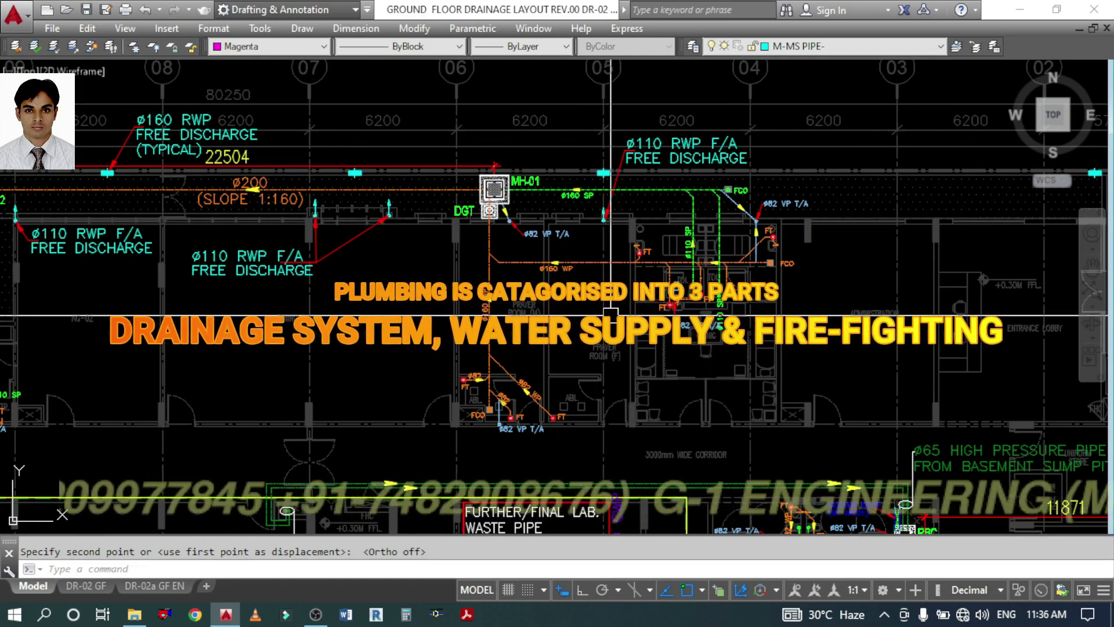
scroll(558, 403, up, 3)
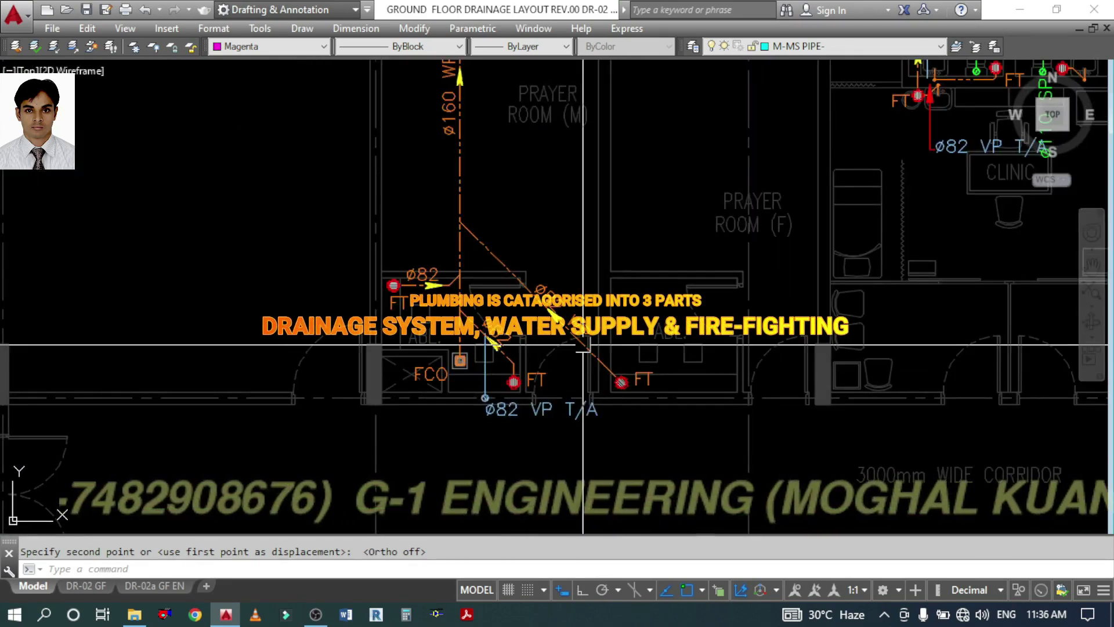
scroll(530, 334, down, 5)
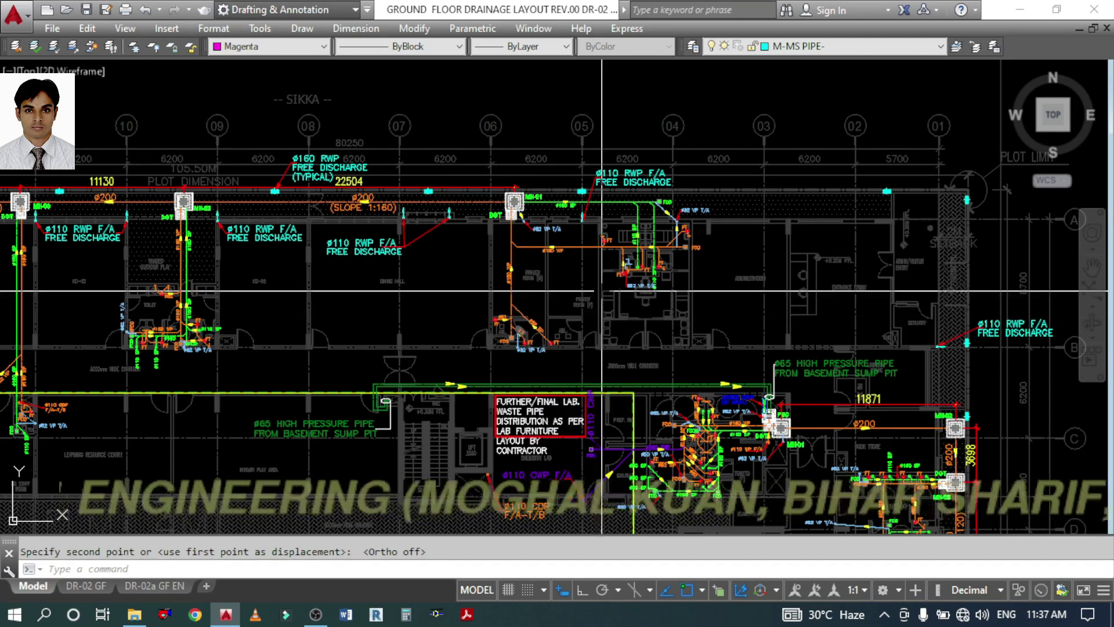
scroll(595, 161, down, 5)
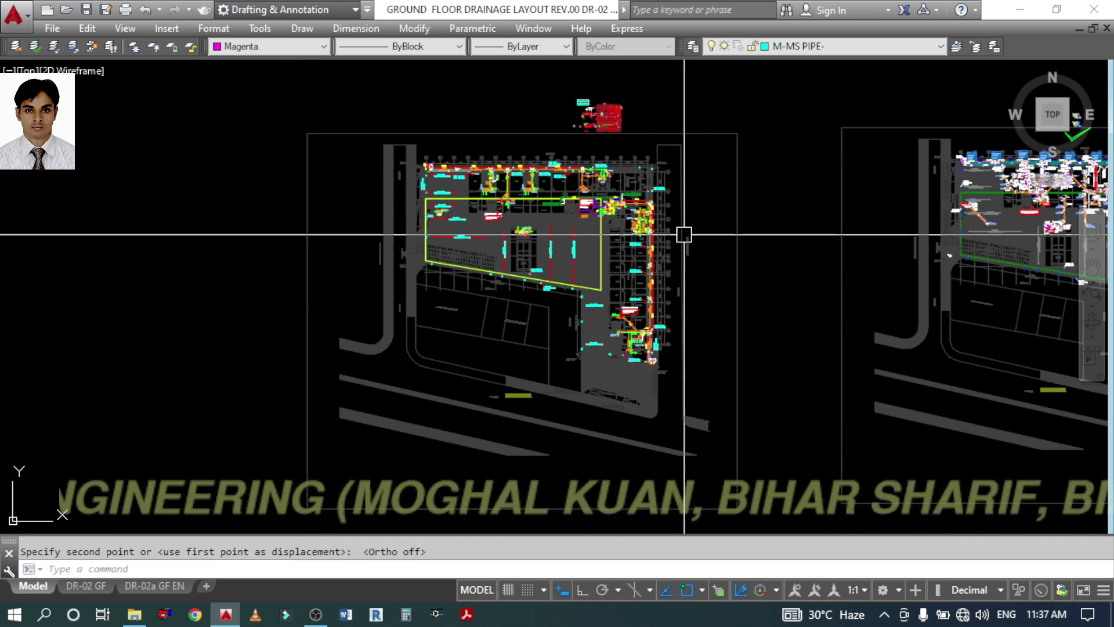
scroll(575, 185, up, 2)
scroll(233, 107, up, 3)
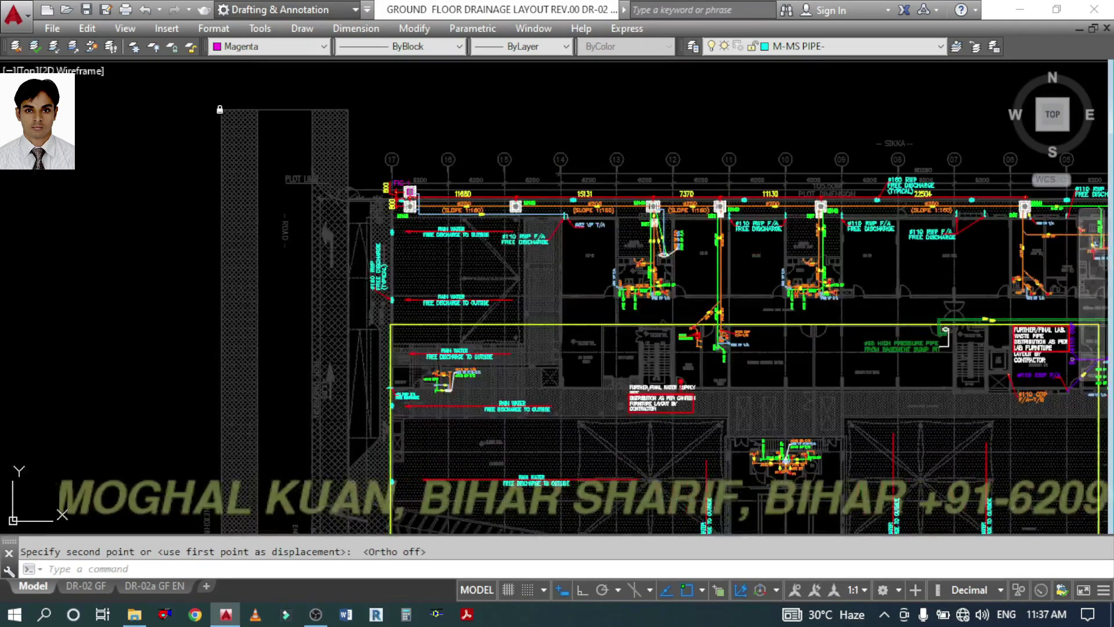
click(172, 143)
scroll(226, 163, down, 4)
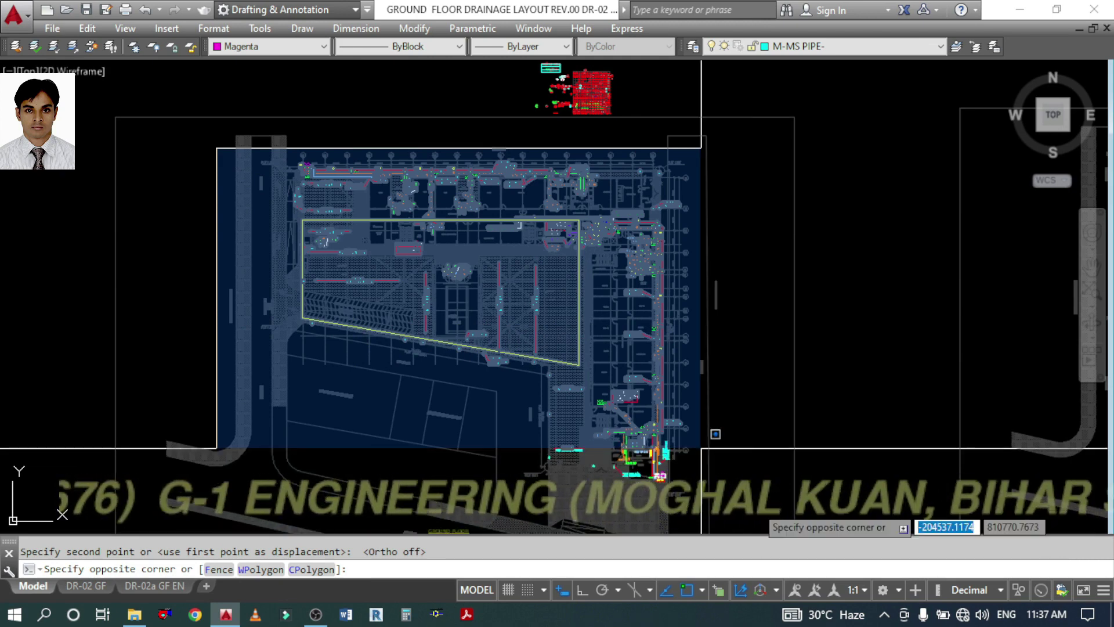
key(Escape)
- Examine the waste and soil pipe runs and floor traps serving the two clinic toilets
scroll(492, 173, up, 2)
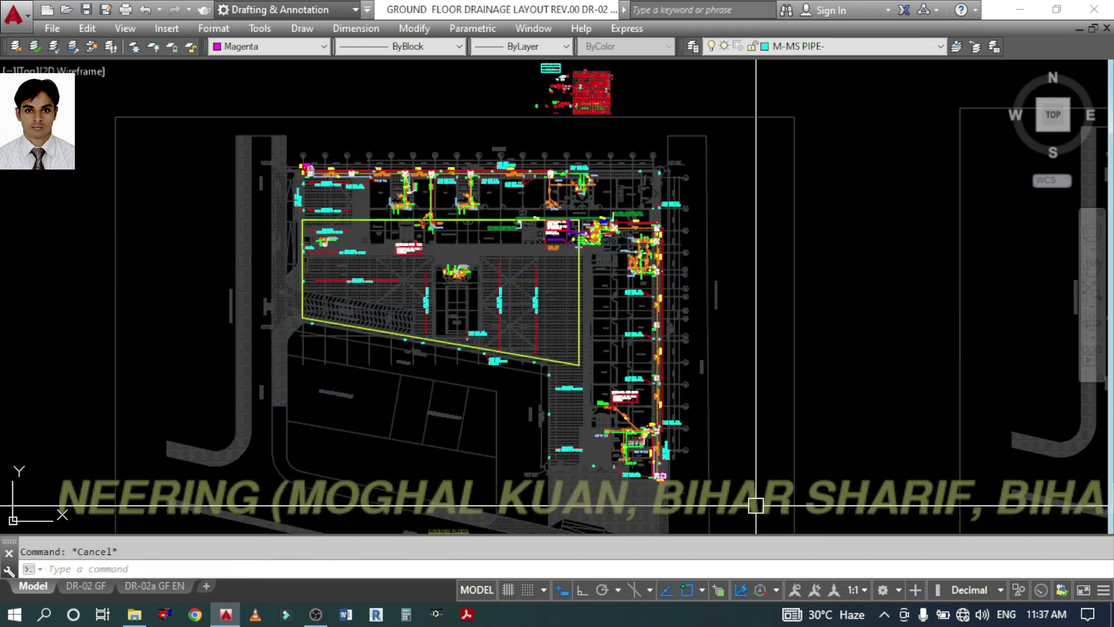
scroll(516, 182, up, 4)
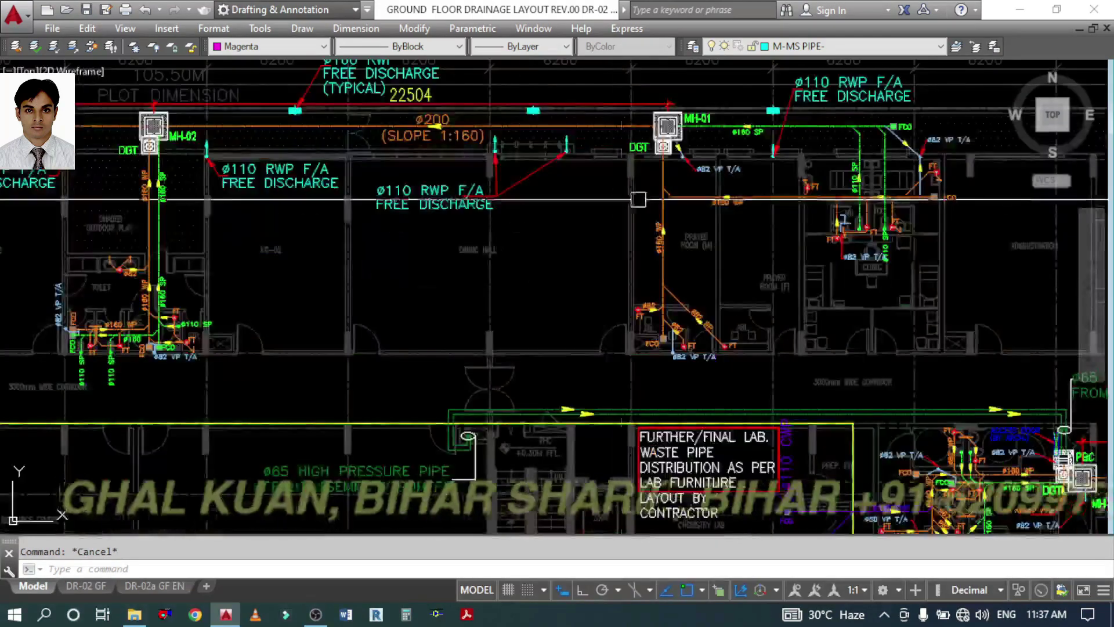
middle_drag(697, 349, 396, 313)
scroll(682, 244, up, 4)
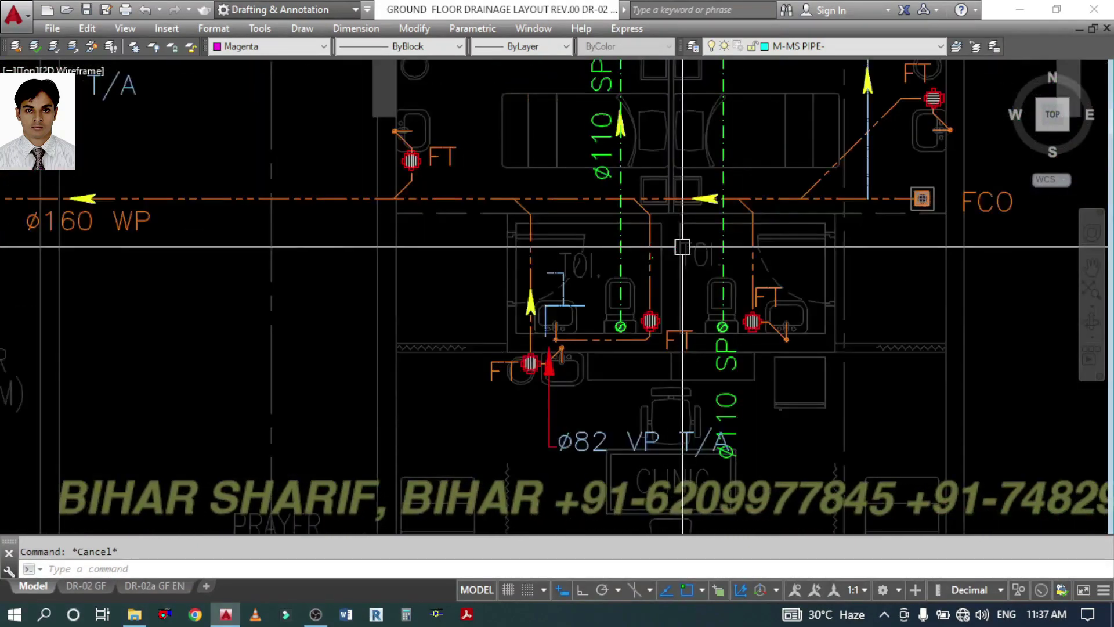
scroll(766, 255, up, 4)
scroll(652, 173, down, 4)
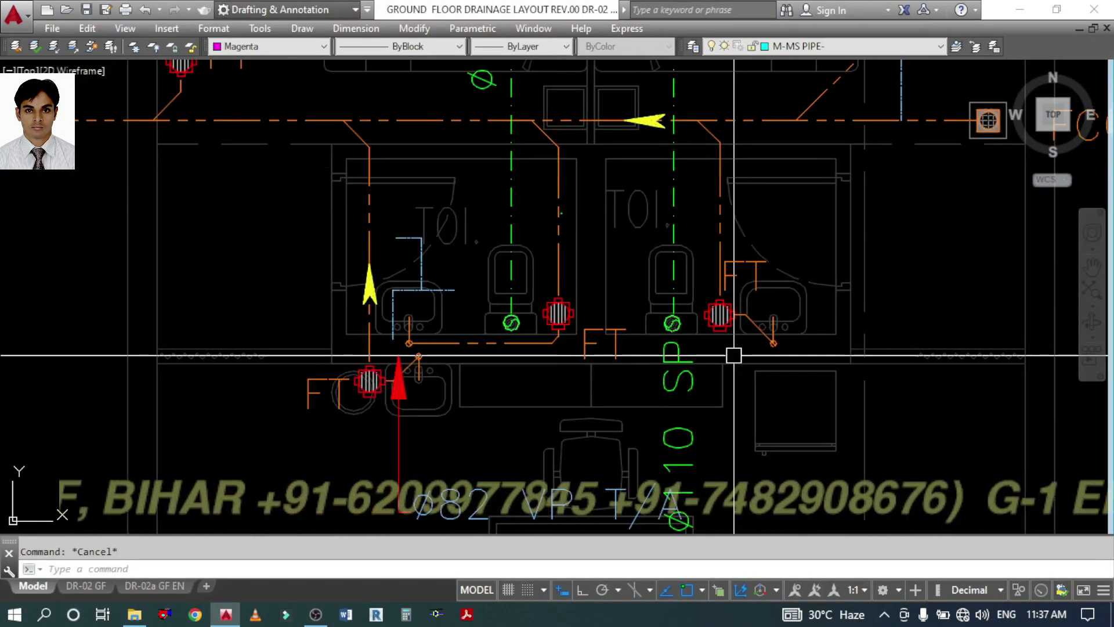
scroll(633, 346, down, 2)
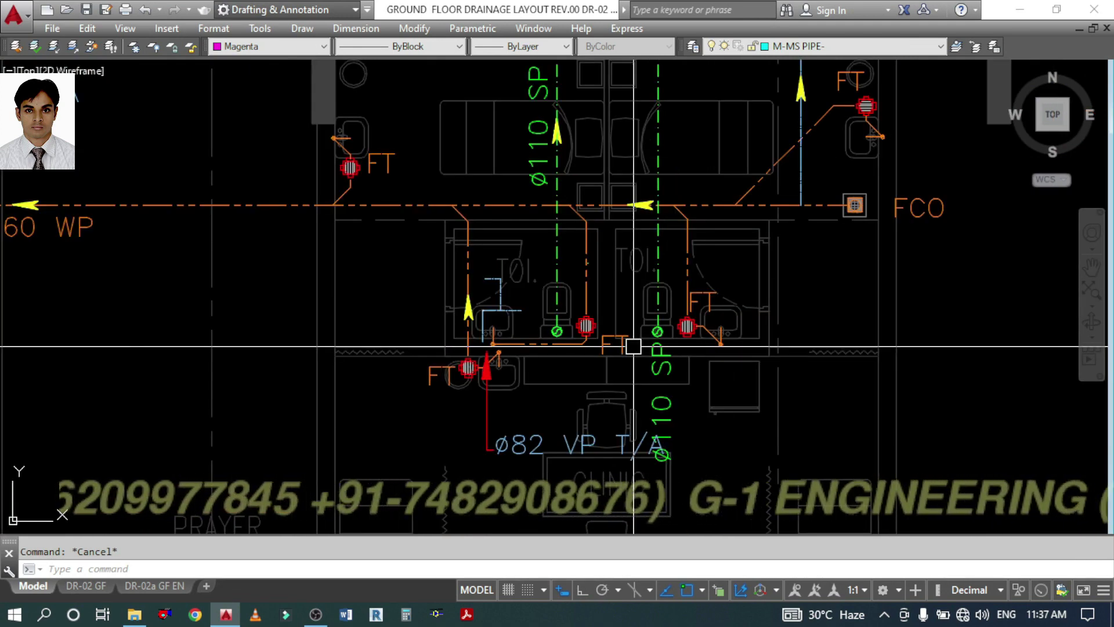
scroll(633, 347, down, 3)
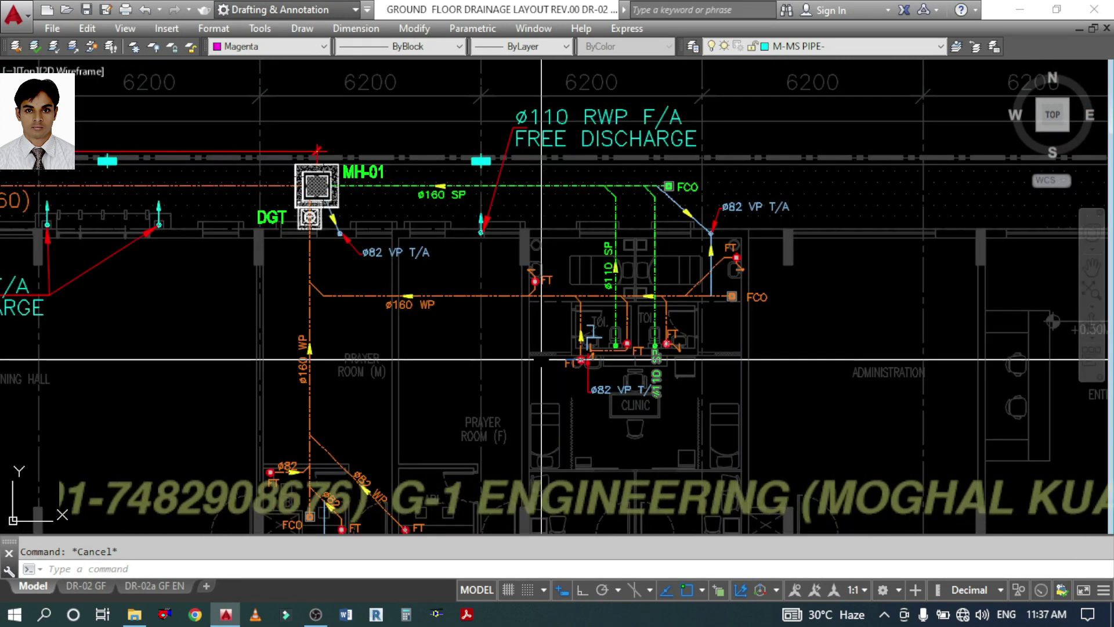
- Examine the ø82 waste pipe branches in the ablution rooms by the prayer rooms and the floor trap symbol up close
middle_drag(462, 345, 628, 214)
scroll(502, 293, up, 7)
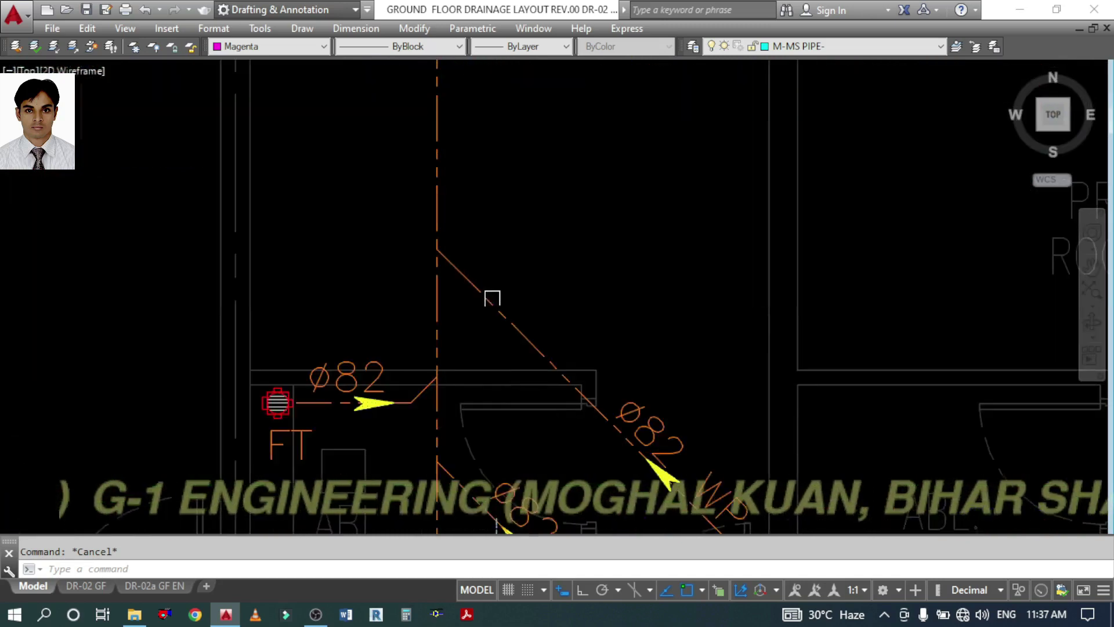
scroll(404, 242, down, 4)
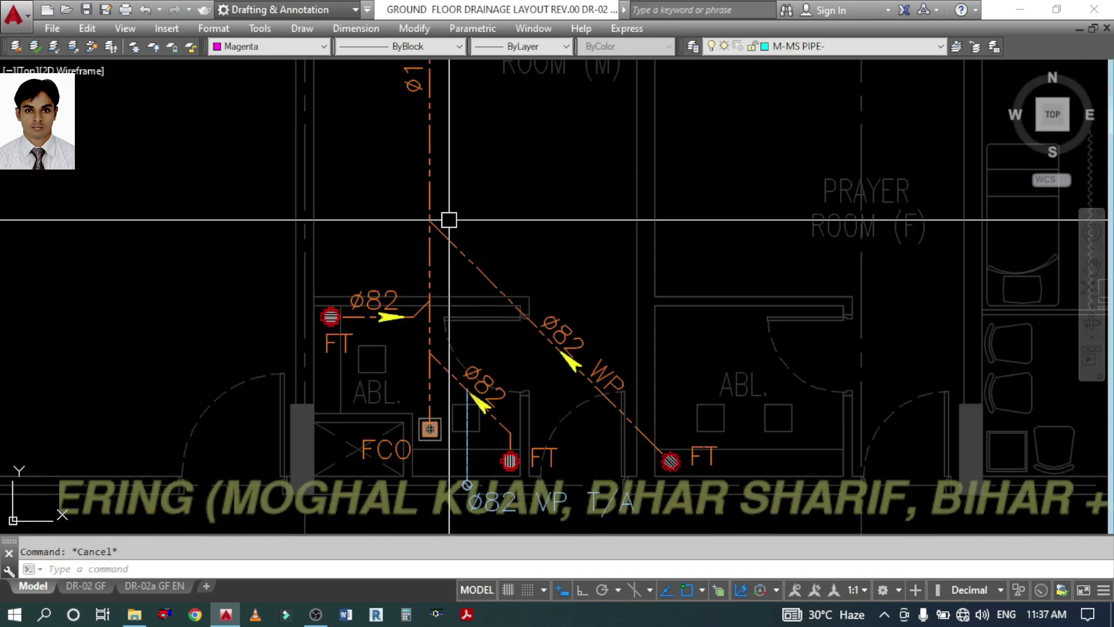
scroll(610, 267, up, 6)
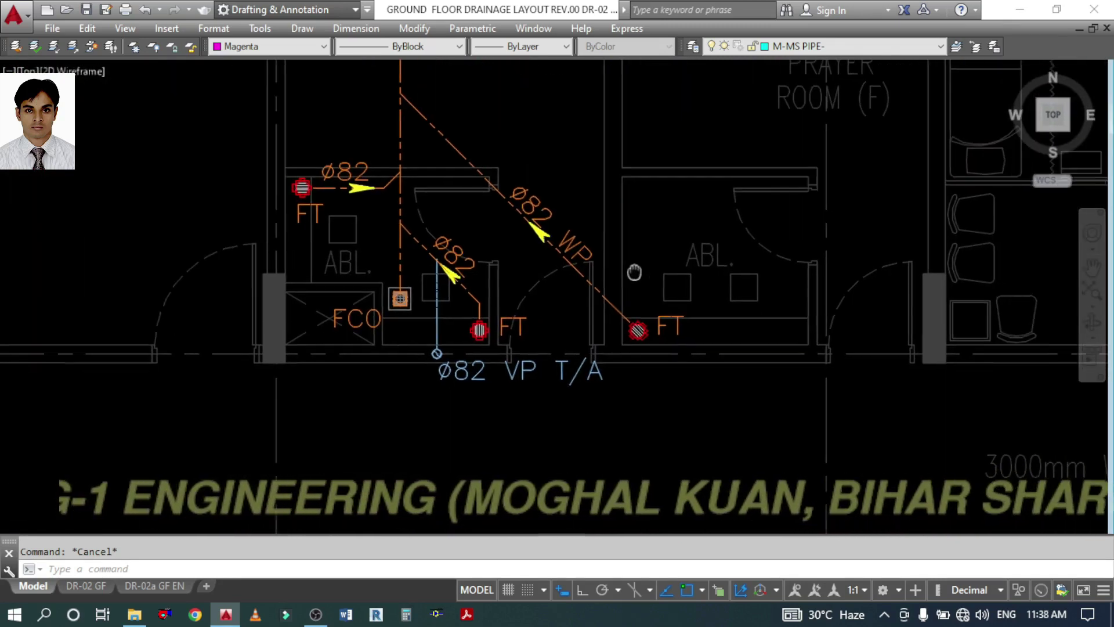
scroll(609, 372, down, 4)
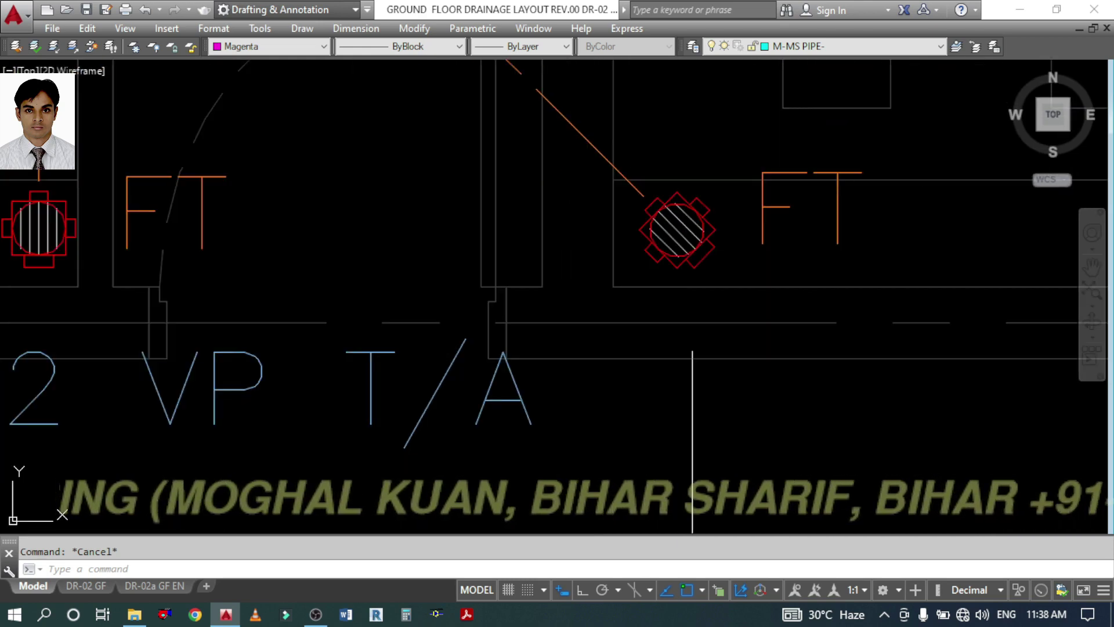
scroll(694, 301, up, 6)
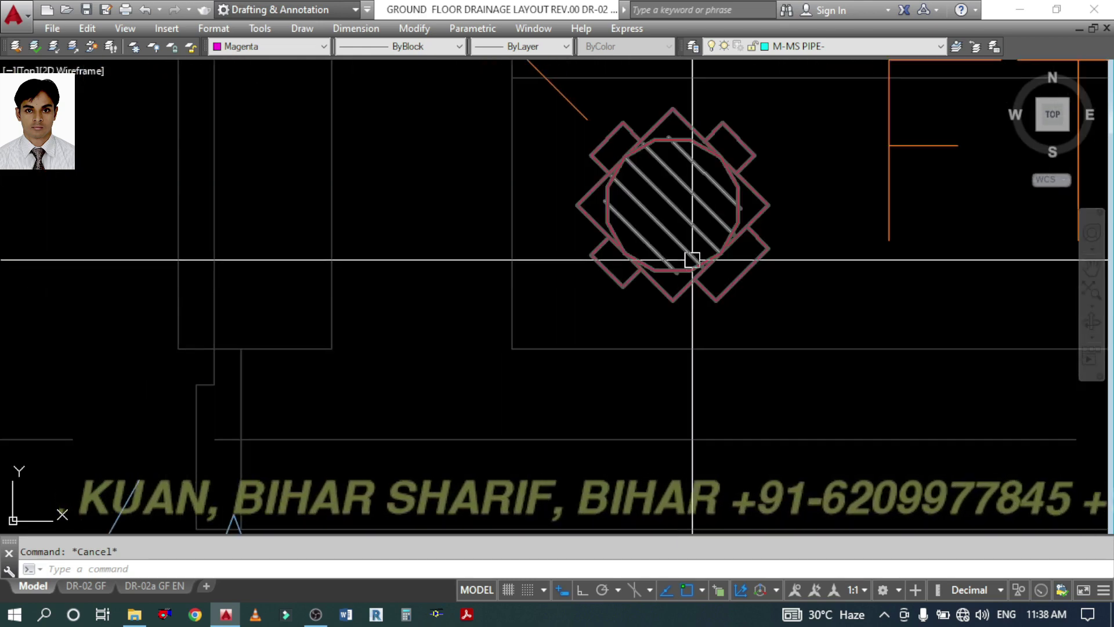
scroll(692, 268, down, 2)
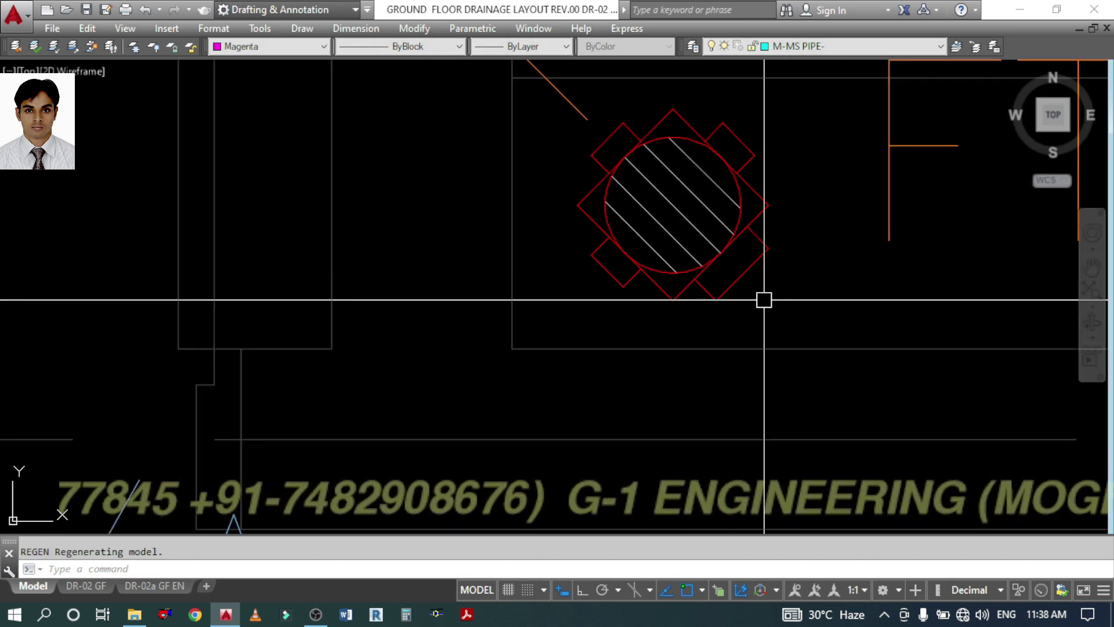
scroll(761, 300, down, 3)
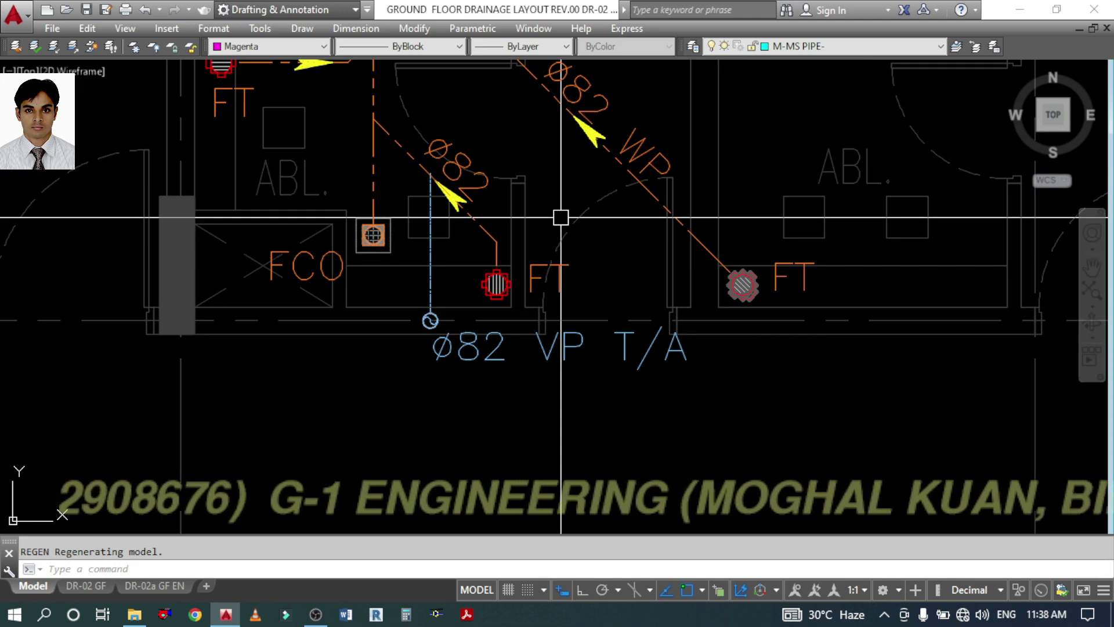
middle_drag(562, 218, 560, 357)
scroll(565, 354, down, 4)
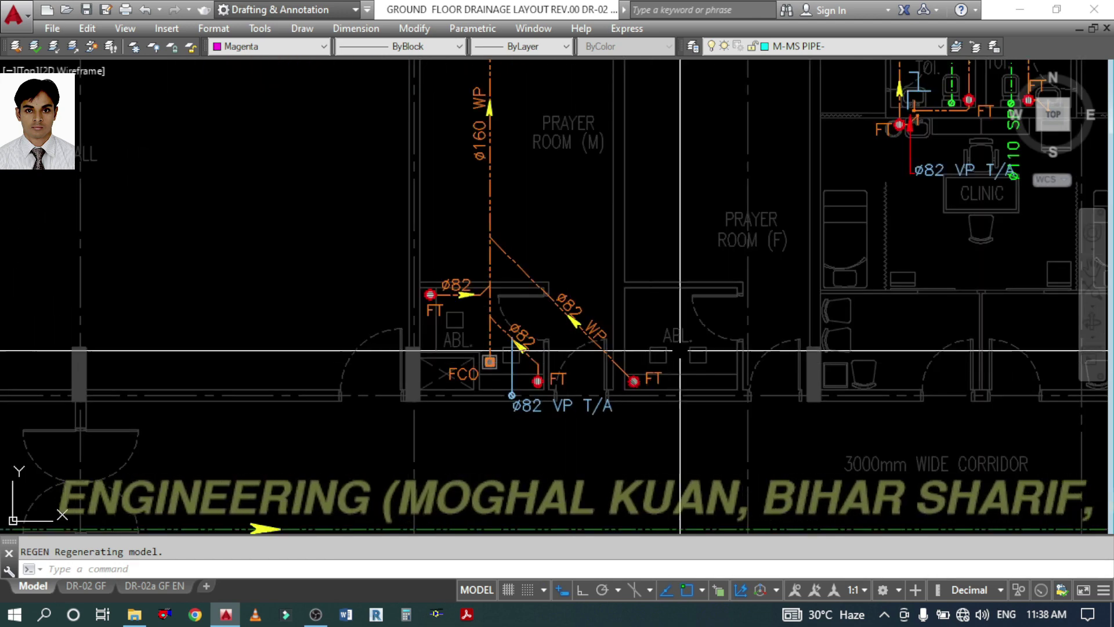
scroll(680, 350, up, 3)
scroll(627, 347, down, 6)
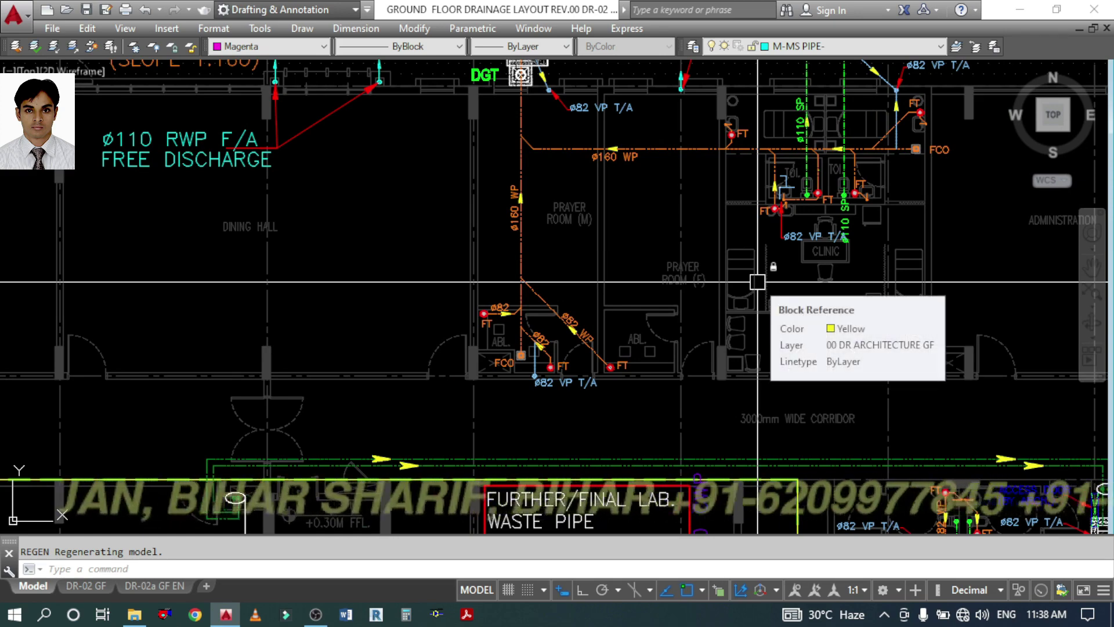
- Inspect the floor trap block's properties and the floor clean-out symbol in the ablution area
mouse_move(644, 253)
middle_down()
mouse_move(567, 321)
mouse_move(550, 361)
mouse_move(597, 286)
middle_up()
scroll(446, 415, up, 6)
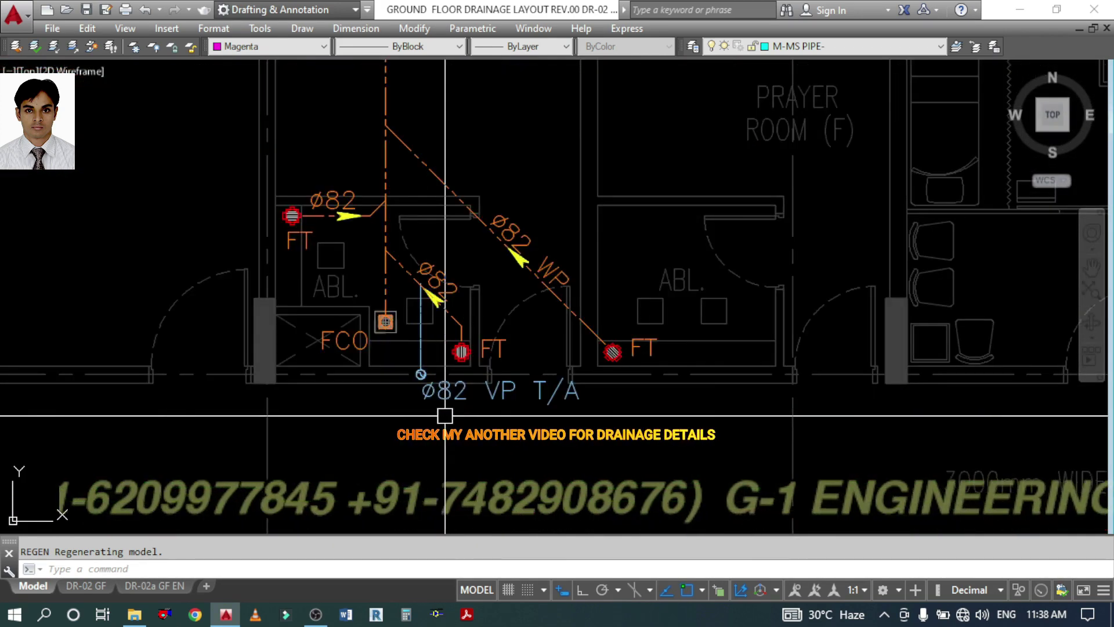
scroll(742, 334, up, 4)
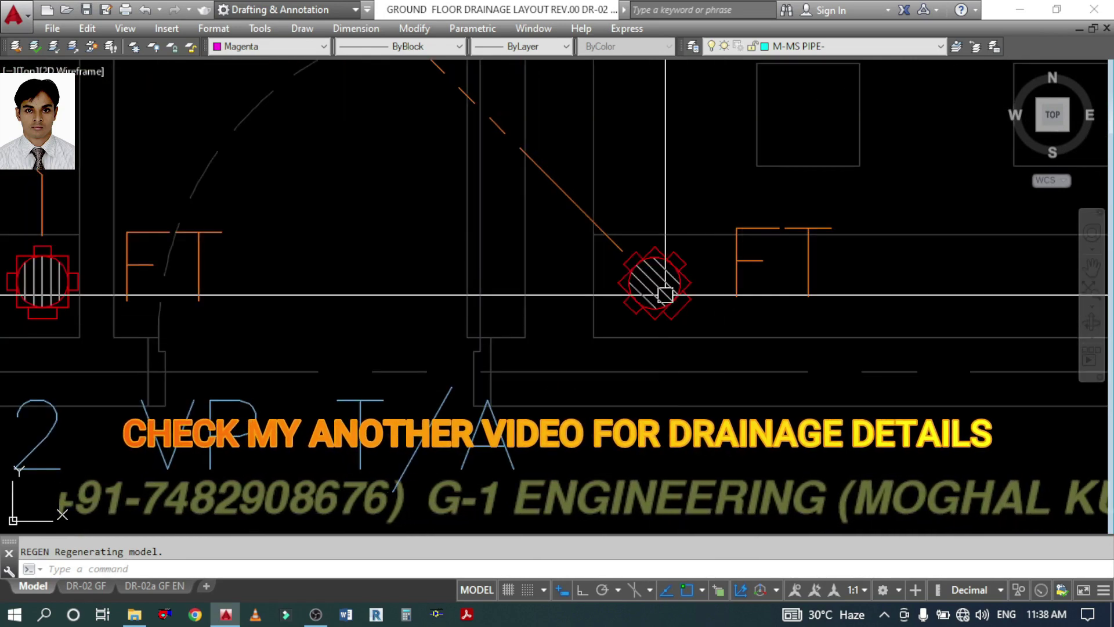
mouse_move(664, 295)
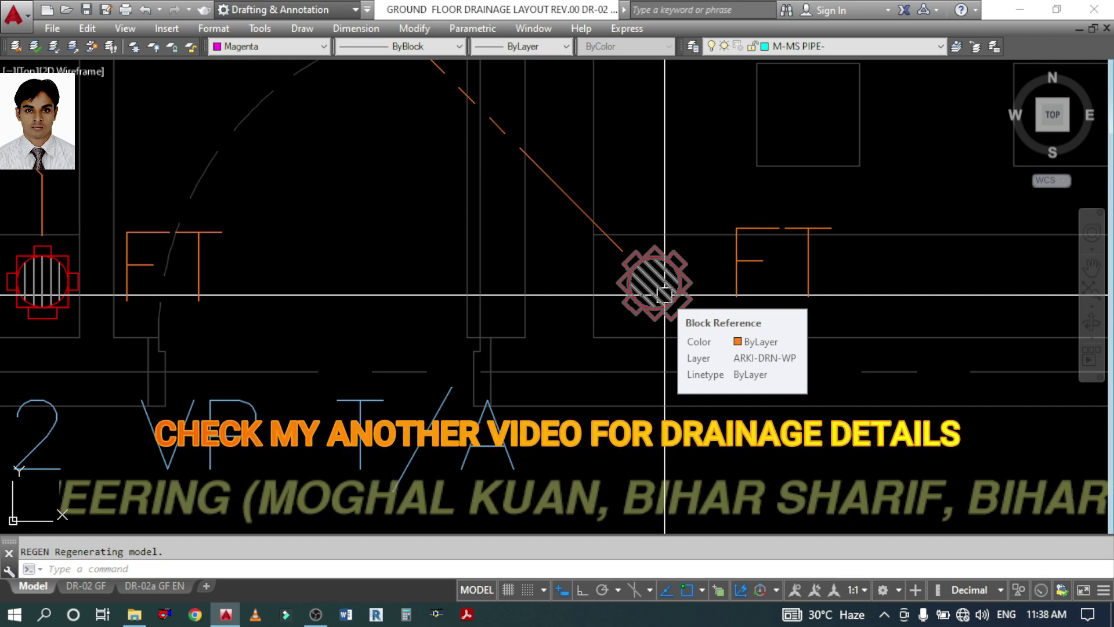
scroll(667, 295, down, 2)
scroll(581, 290, down, 2)
scroll(308, 241, up, 6)
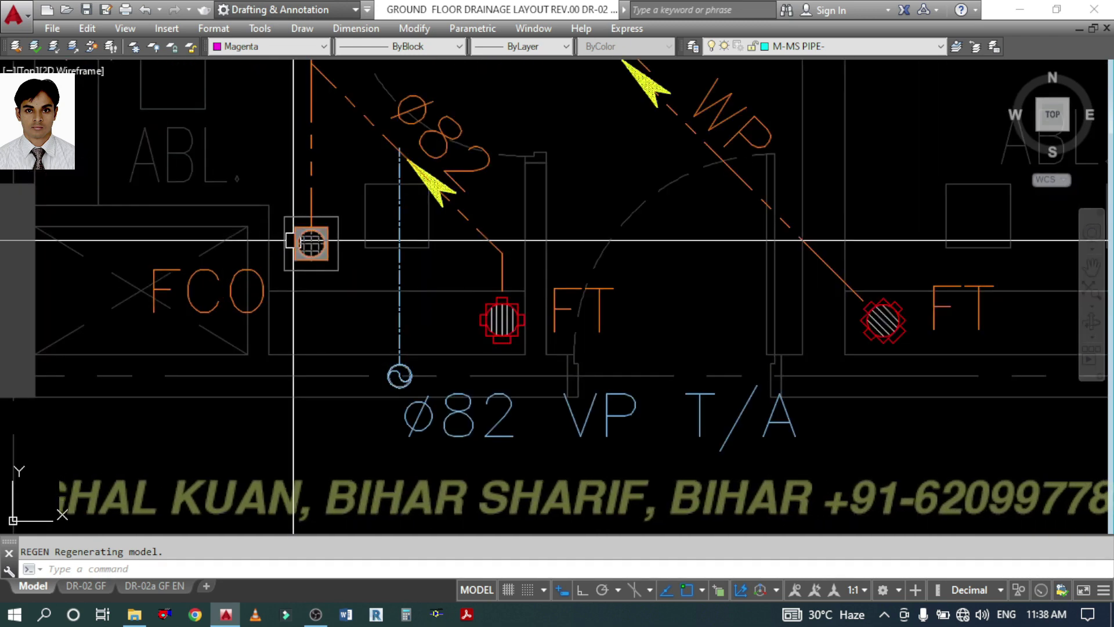
- Examine the wash basin and water closet connections in the clinic toilets
scroll(312, 266, down, 5)
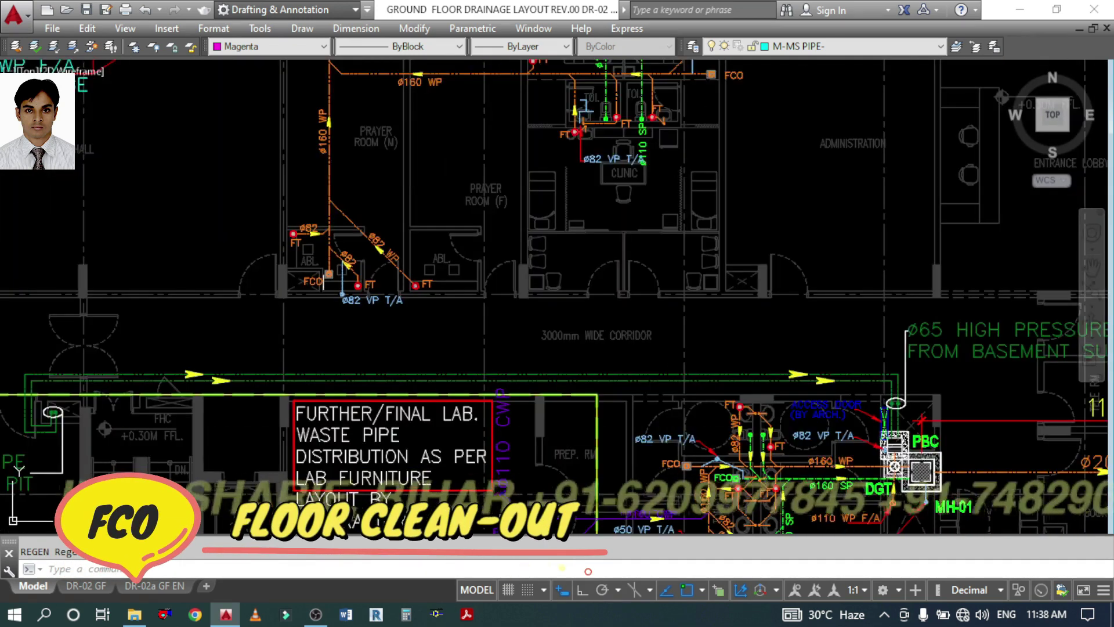
scroll(666, 112, up, 6)
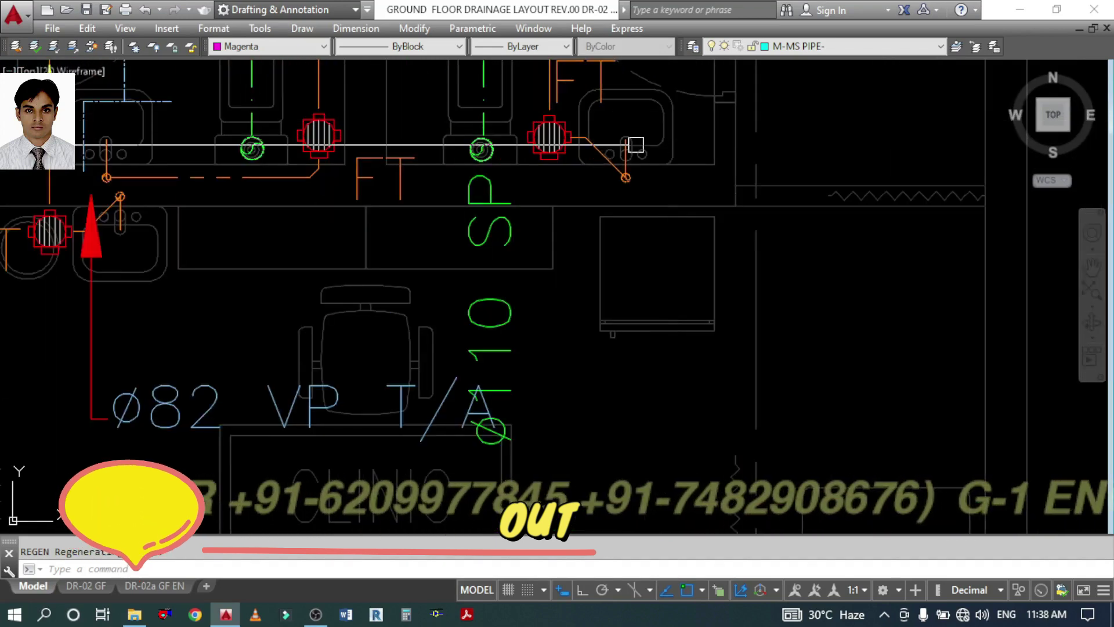
middle_drag(626, 149, 553, 335)
scroll(557, 313, up, 3)
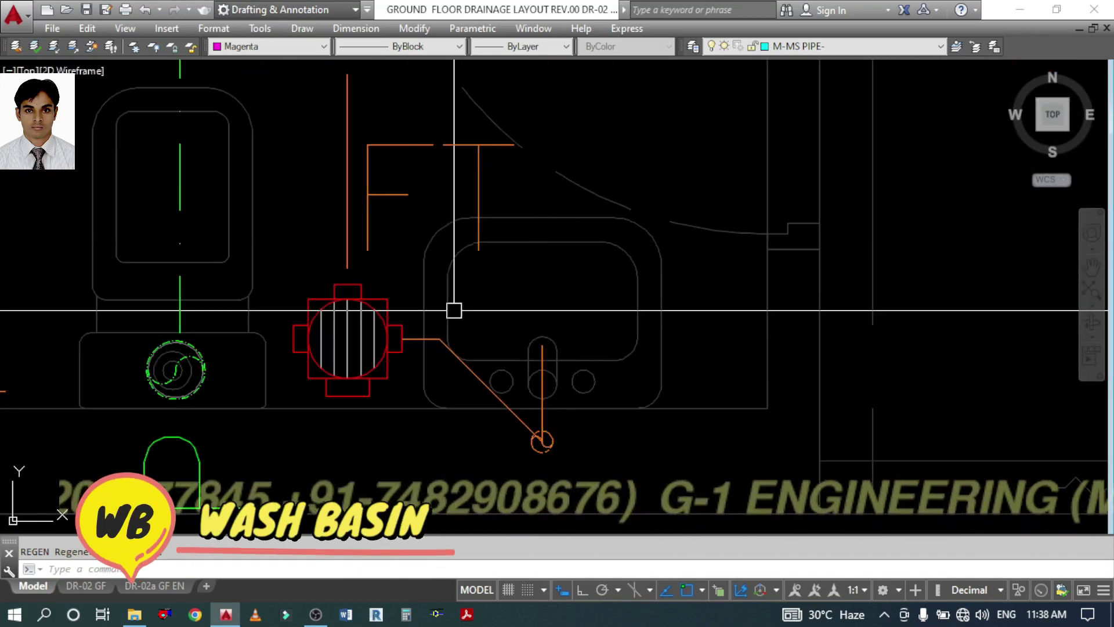
middle_drag(303, 302, 560, 337)
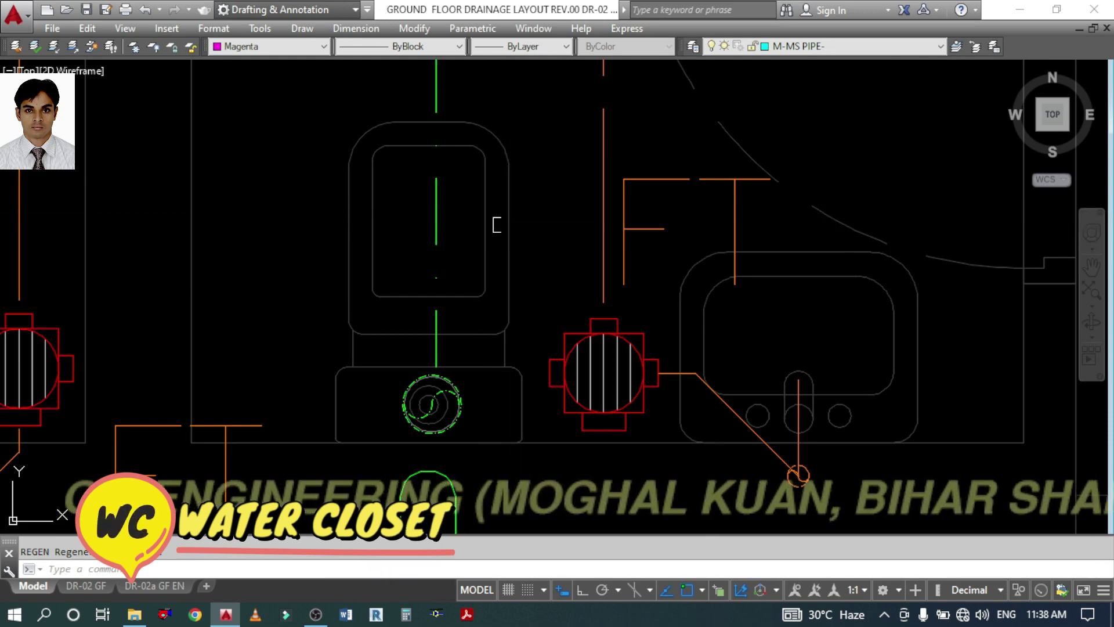
scroll(497, 225, down, 5)
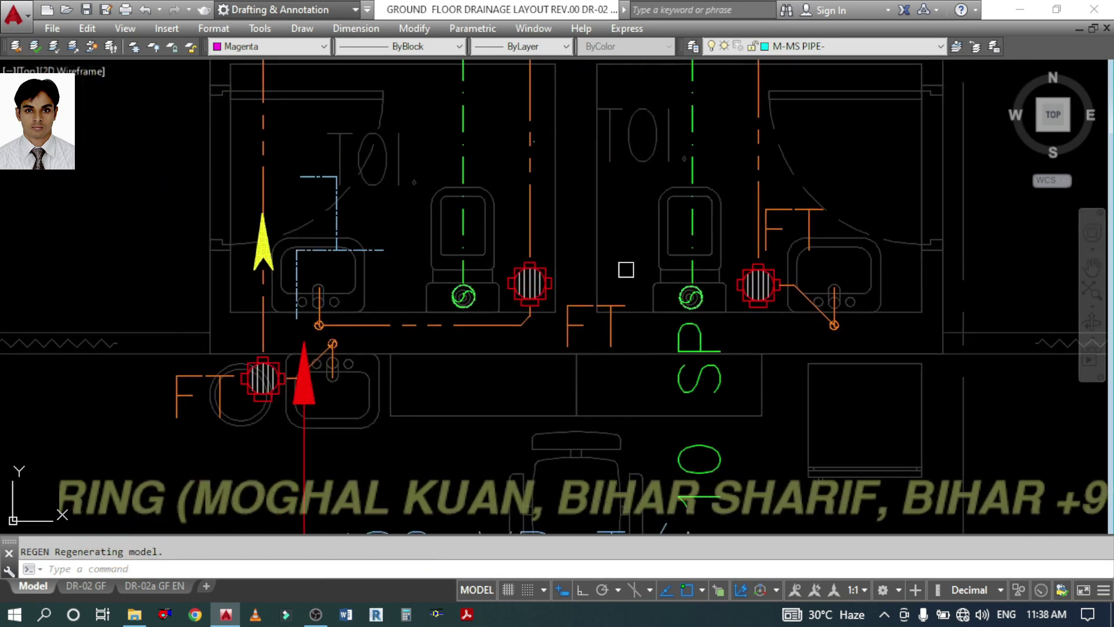
mouse_move(570, 321)
middle_down()
mouse_move(537, 263)
mouse_move(534, 221)
middle_up()
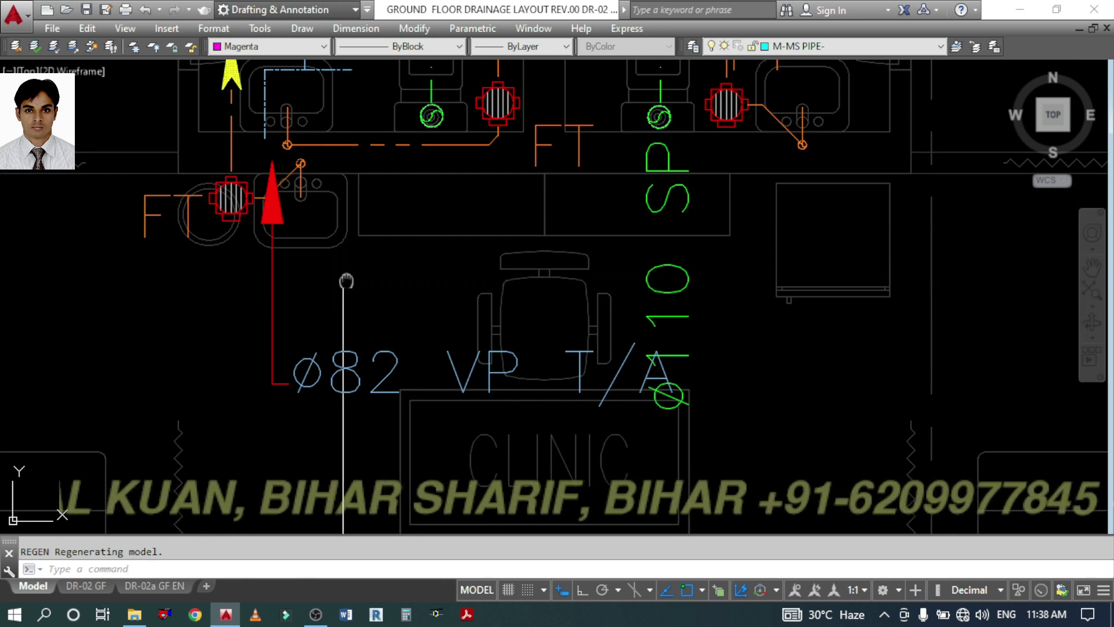
middle_drag(346, 281, 595, 391)
middle_drag(749, 259, 634, 410)
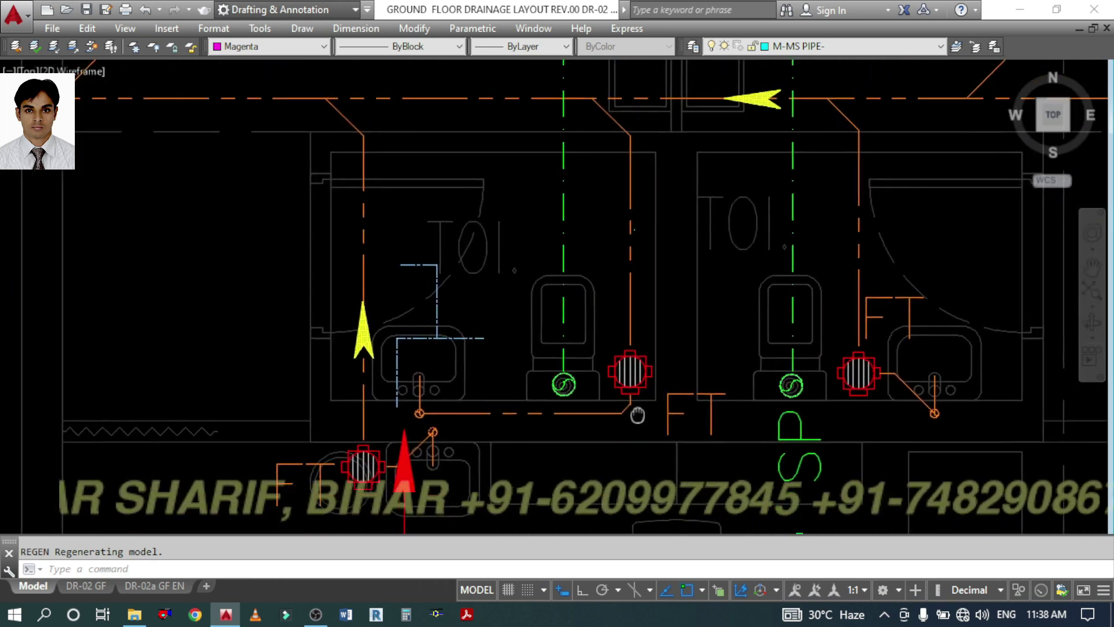
- Examine manhole MH-01 and its DGT, and trace the waste pipe back to the ø82 branches in the ablution rooms
scroll(614, 224, down, 3)
middle_drag(427, 236, 801, 288)
middle_drag(341, 184, 354, 189)
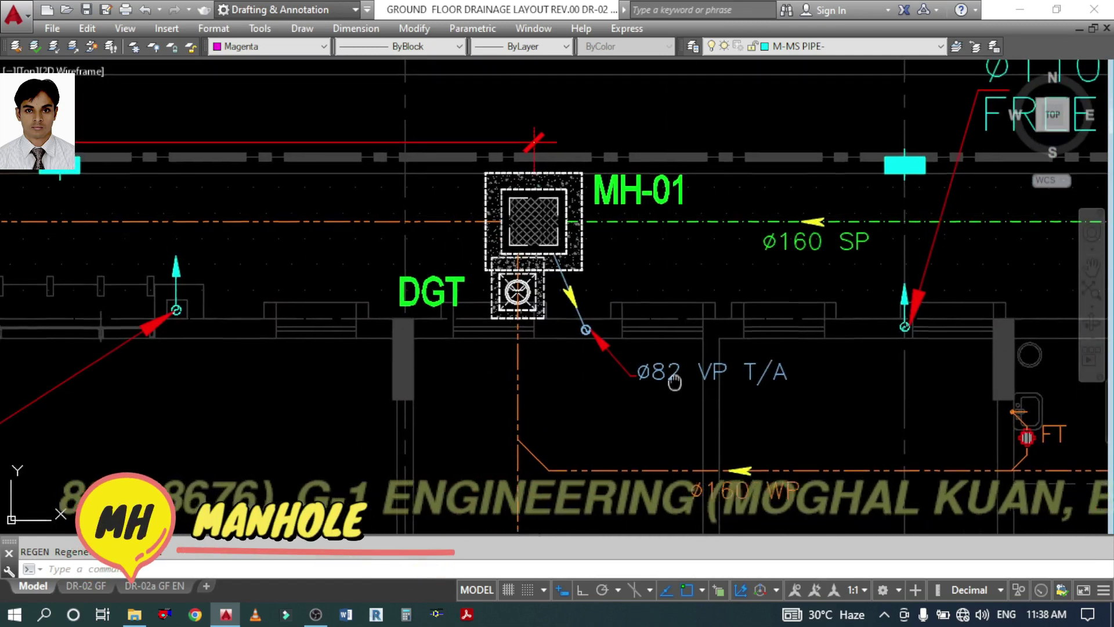
middle_drag(511, 217, 347, 20)
mouse_move(458, 441)
middle_down()
mouse_move(447, 418)
mouse_move(470, 222)
middle_up()
middle_drag(493, 499, 509, 192)
scroll(510, 251, up, 4)
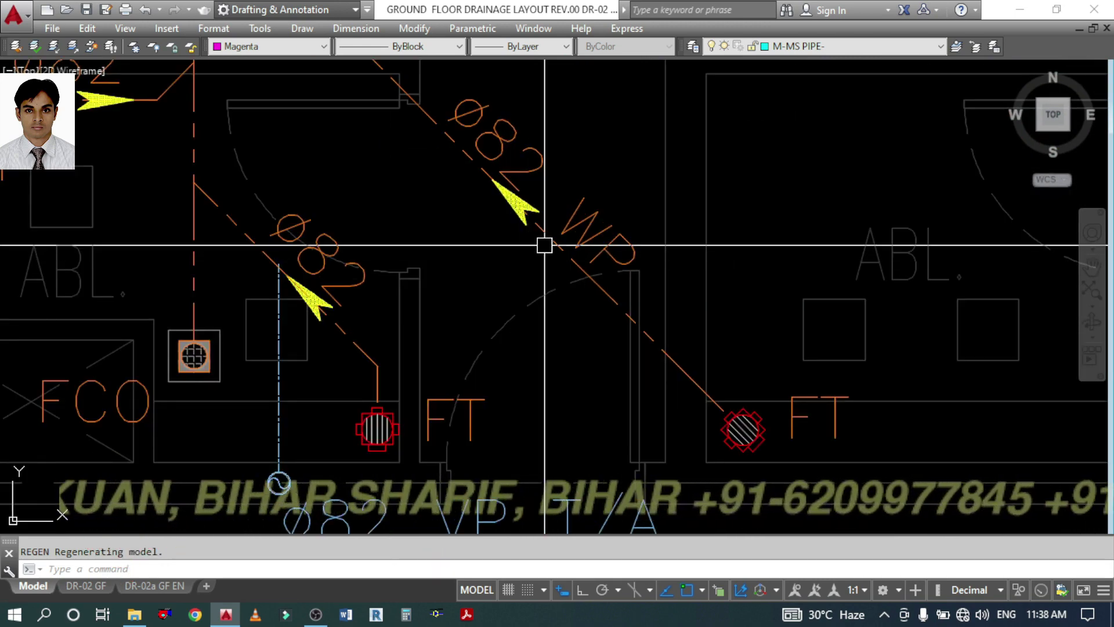
middle_drag(351, 242, 604, 338)
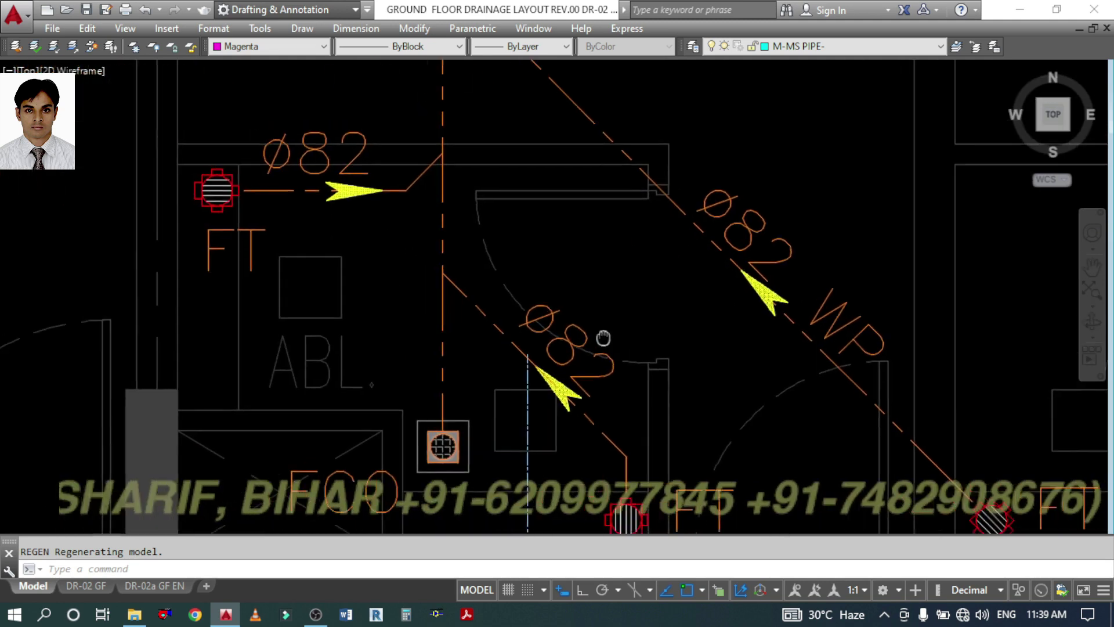
- Examine the floor trap symbol at the end of the ø82 WP branch in the ablution room by Prayer Room (F)
scroll(468, 311, down, 2)
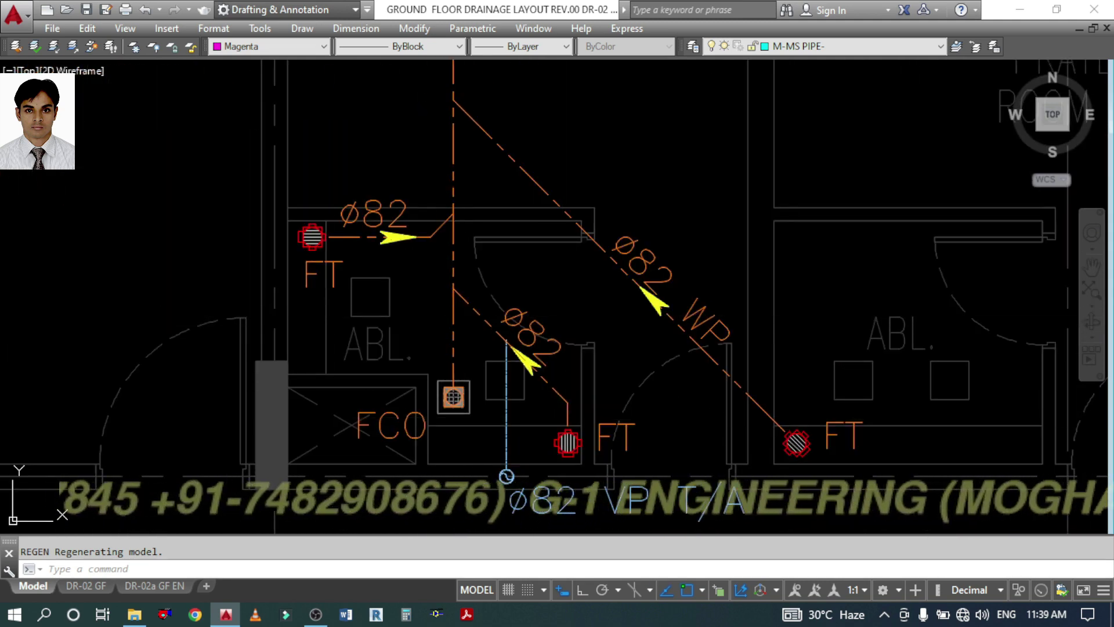
scroll(801, 465, up, 6)
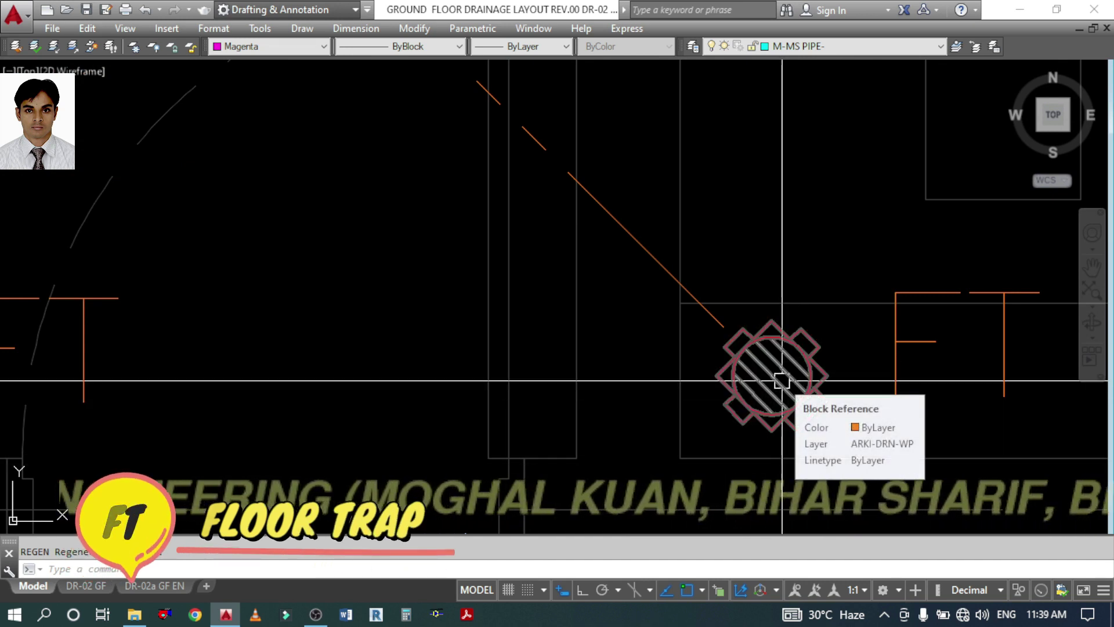
middle_drag(782, 380, 662, 246)
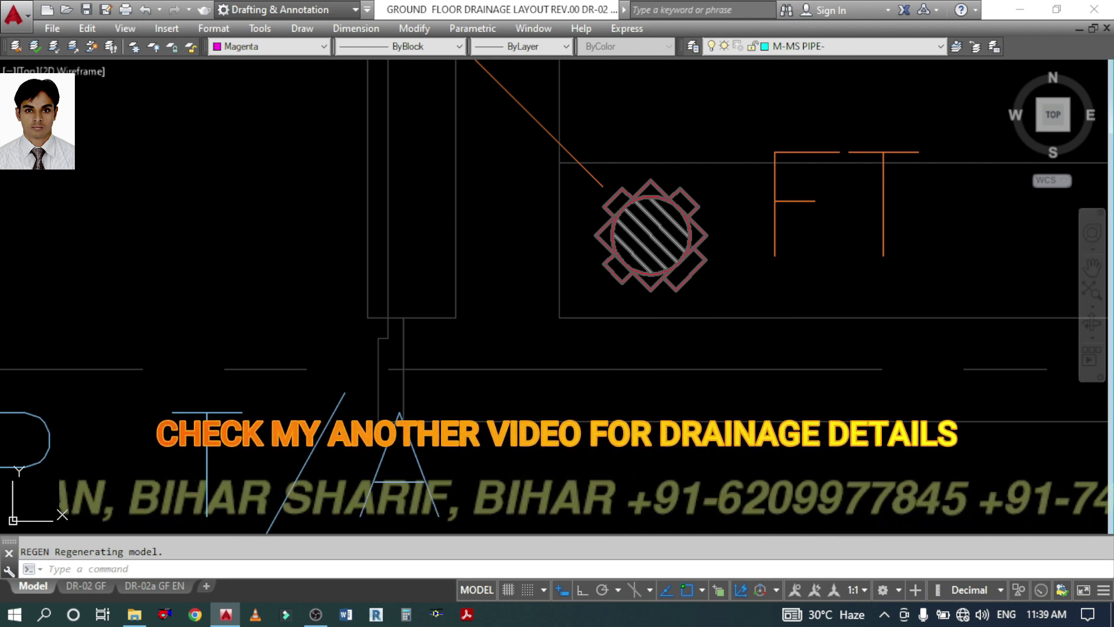
scroll(680, 265, up, 2)
scroll(681, 265, up, 2)
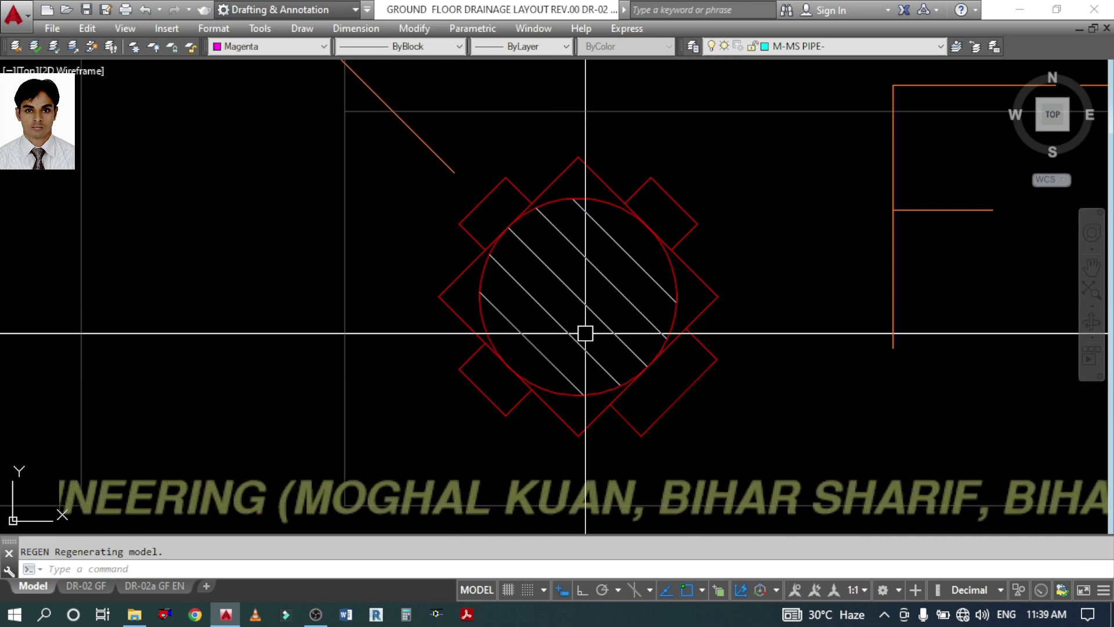
scroll(644, 341, down, 4)
scroll(674, 351, up, 2)
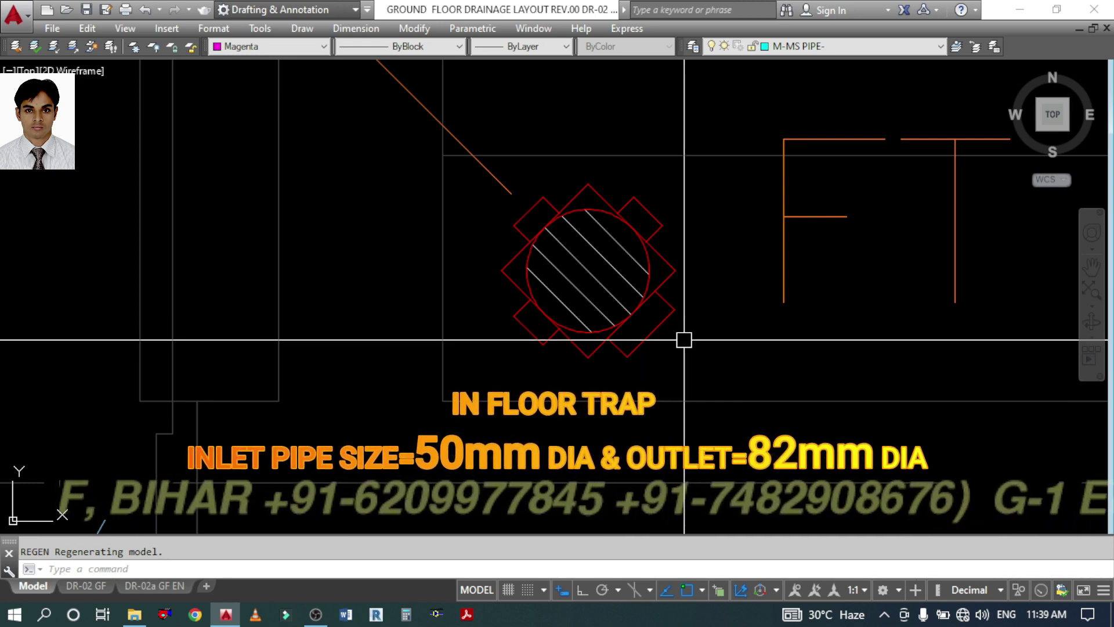
scroll(684, 340, down, 4)
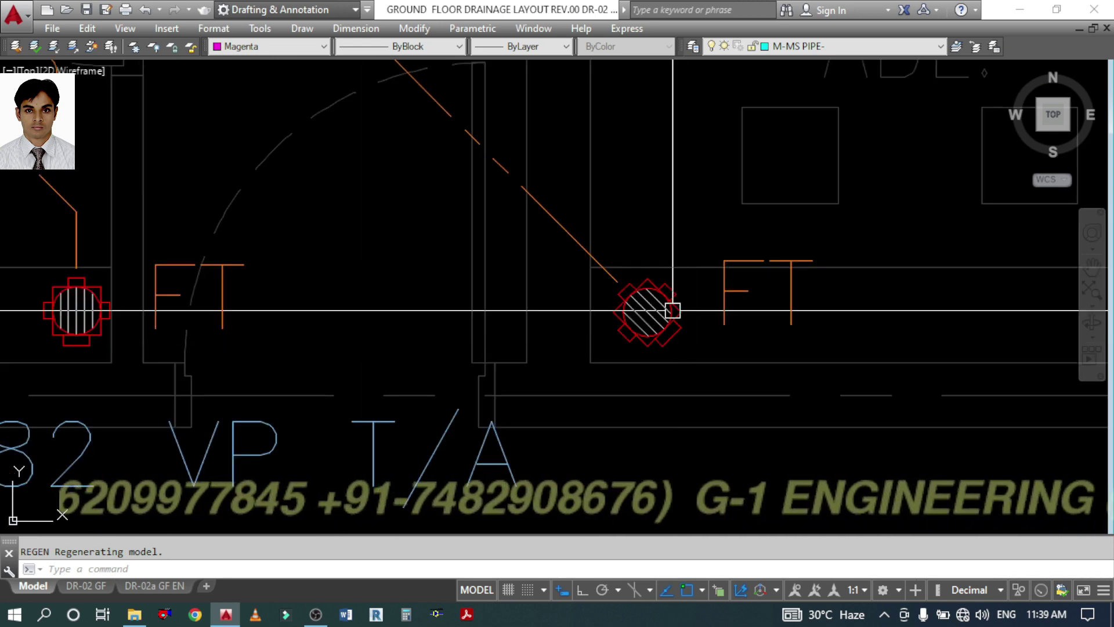
- Follow the ø82 WP branch from that floor trap past its pipe label to the junction with the main waste pipe
middle_drag(659, 329, 828, 449)
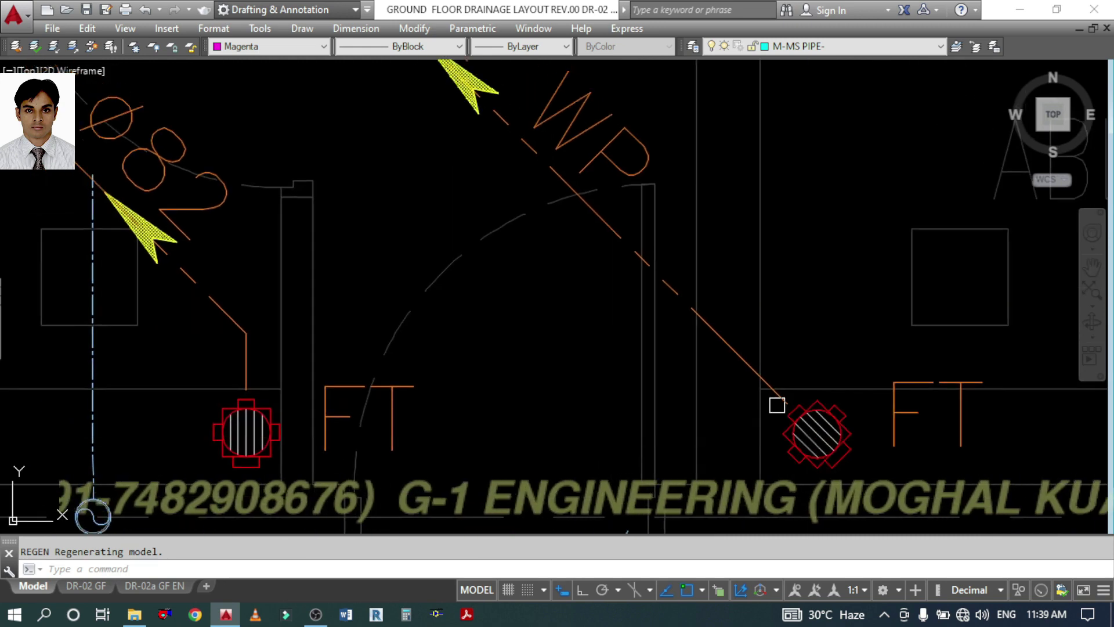
scroll(775, 402, down, 2)
middle_drag(514, 175, 700, 402)
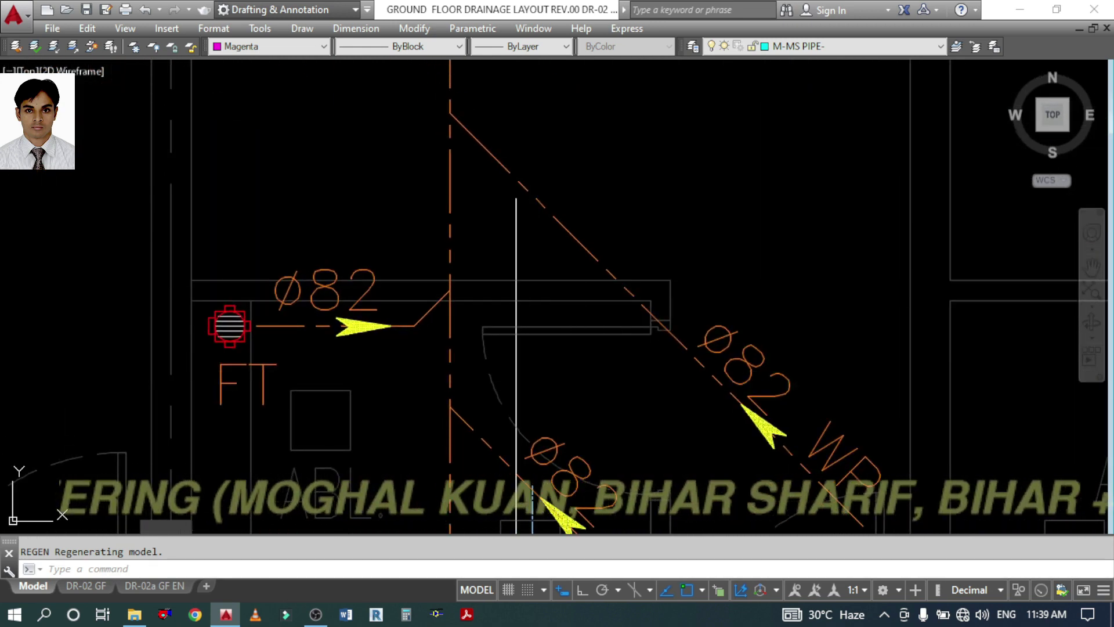
middle_drag(770, 376, 690, 315)
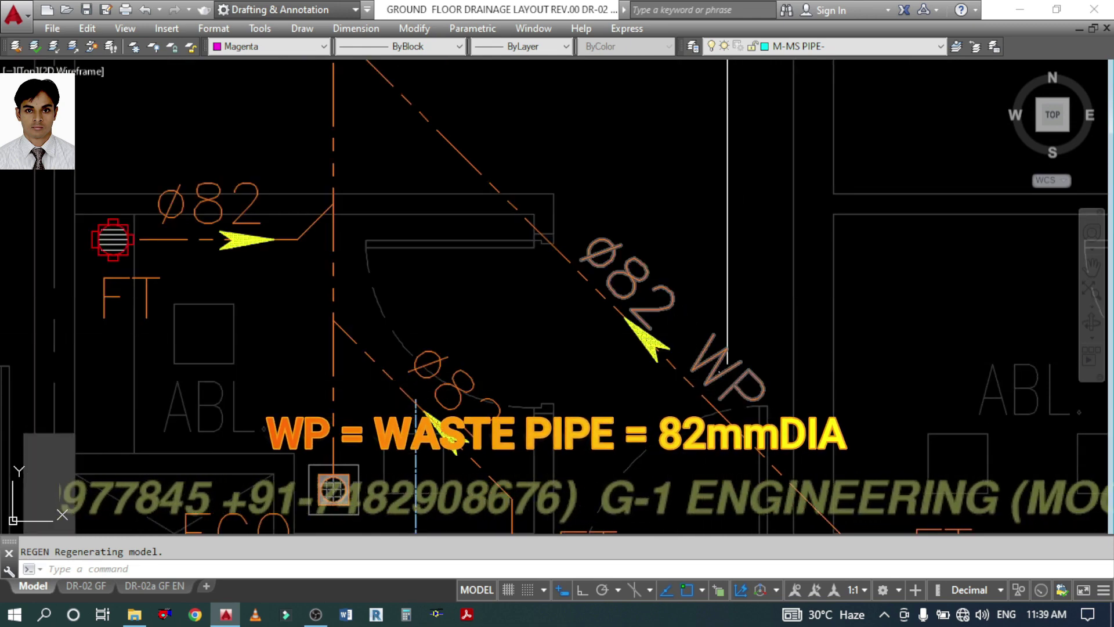
- Locate the ø110 SP soil pipe in the clinic area and examine its label up close
scroll(455, 316, down, 6)
middle_drag(552, 241, 408, 409)
scroll(707, 205, up, 2)
middle_drag(707, 205, 675, 297)
scroll(675, 296, up, 5)
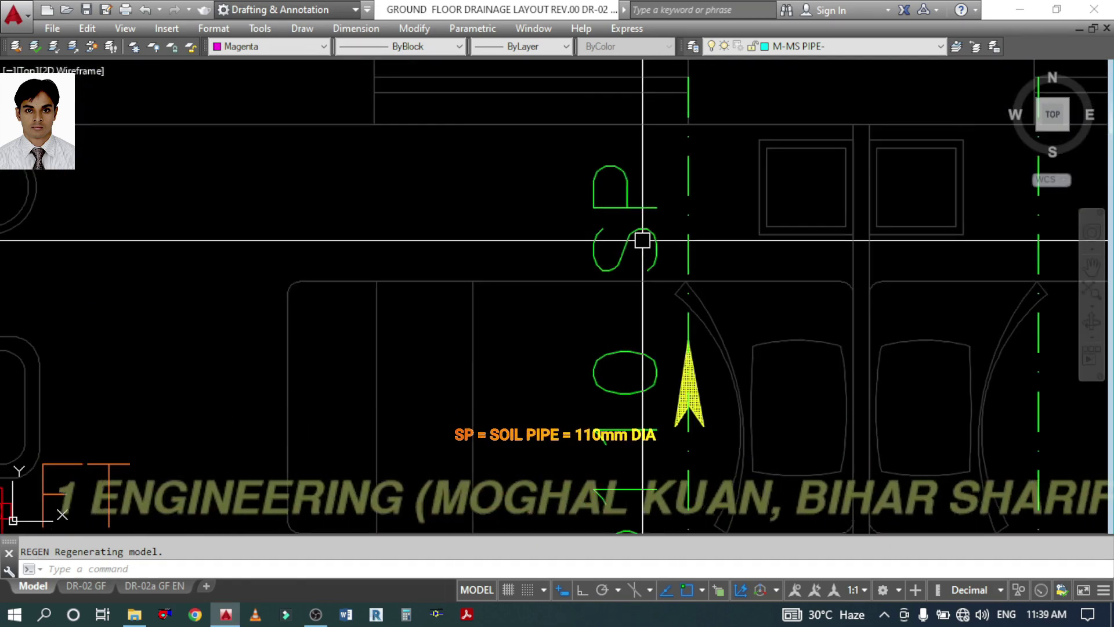
- Look over the ø200 main run between manholes MH-01 and MH-02 and the pipes connecting to it
scroll(645, 261, down, 5)
middle_drag(604, 233, 677, 252)
middle_drag(366, 262, 524, 269)
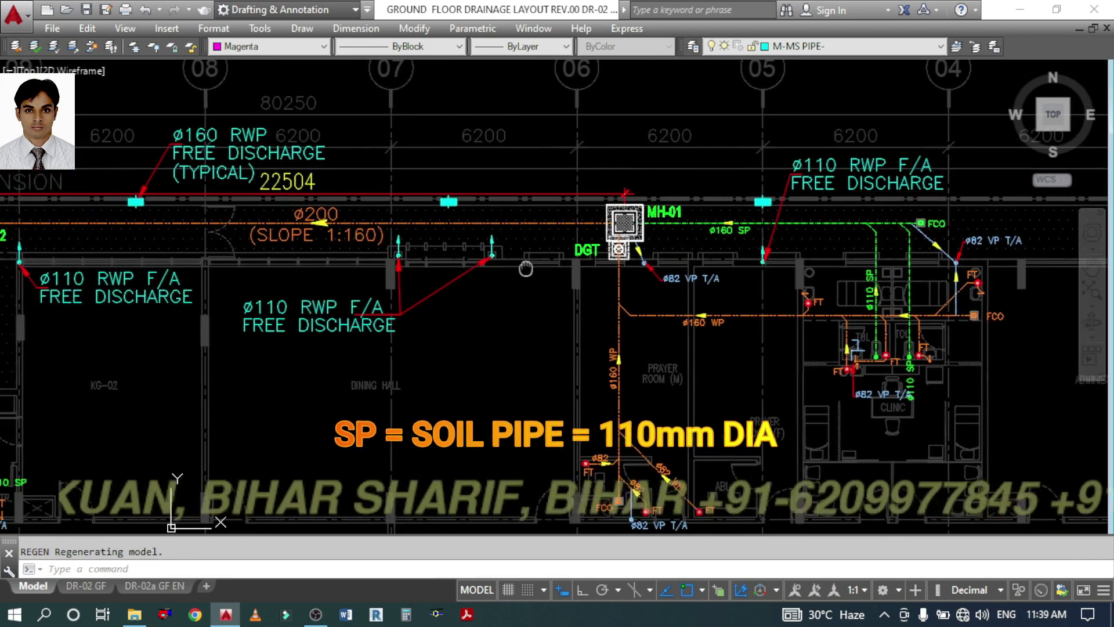
mouse_move(399, 258)
middle_down()
mouse_move(658, 244)
mouse_move(659, 149)
middle_up()
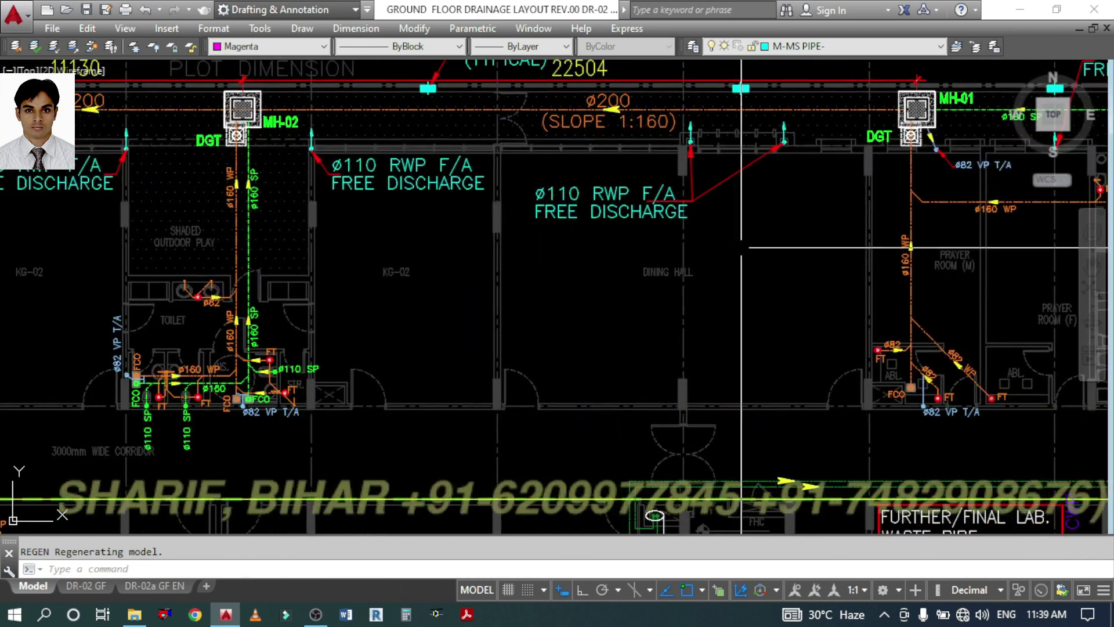
middle_drag(783, 271, 423, 252)
- Examine the floor trap beside the ø82 VP T/A vent pipe and inspect its block properties
scroll(561, 361, up, 4)
scroll(562, 361, up, 3)
middle_drag(646, 398, 571, 293)
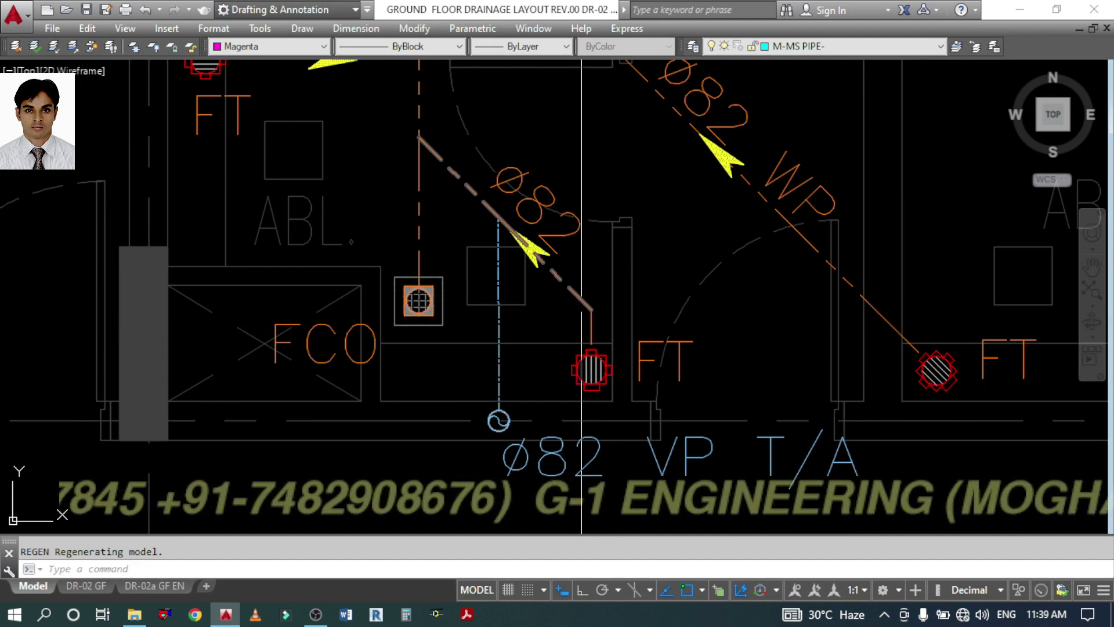
scroll(580, 299, up, 4)
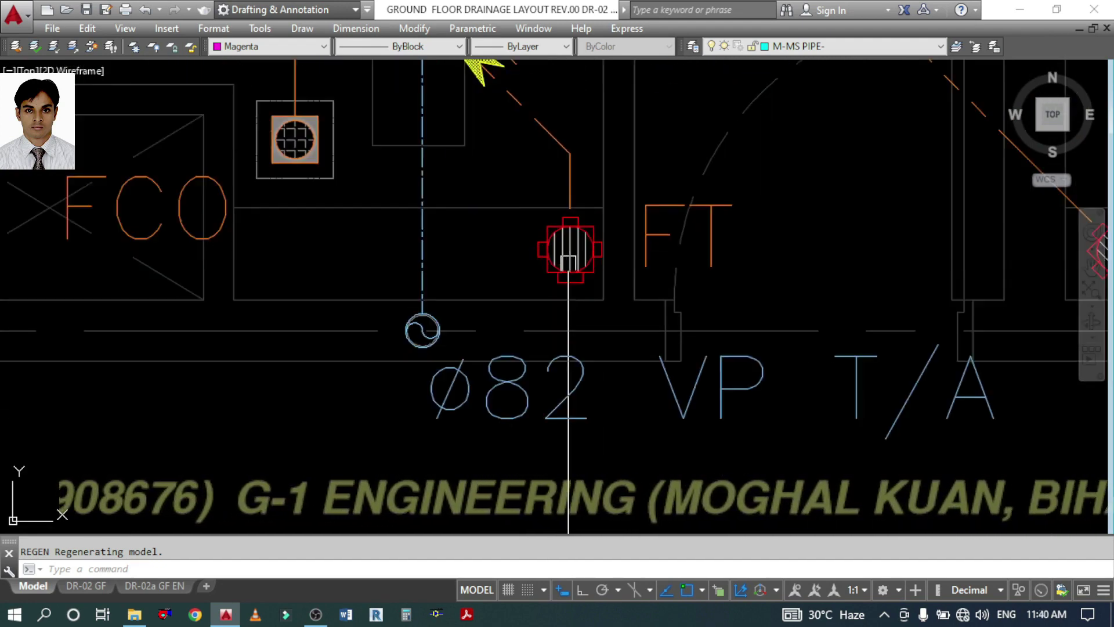
mouse_move(568, 264)
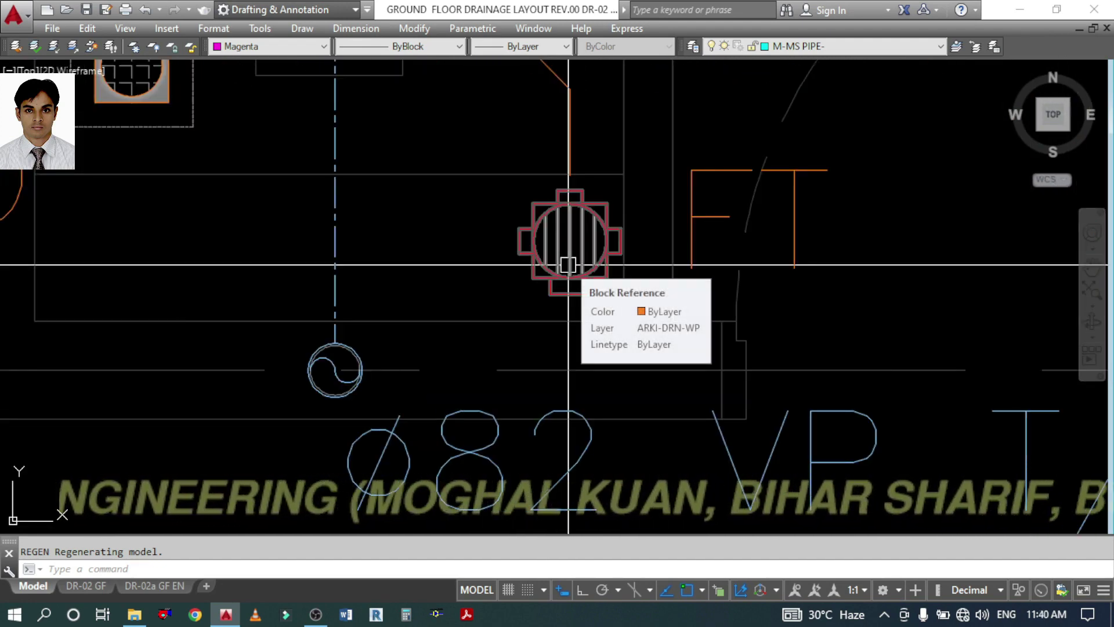
scroll(568, 265, down, 4)
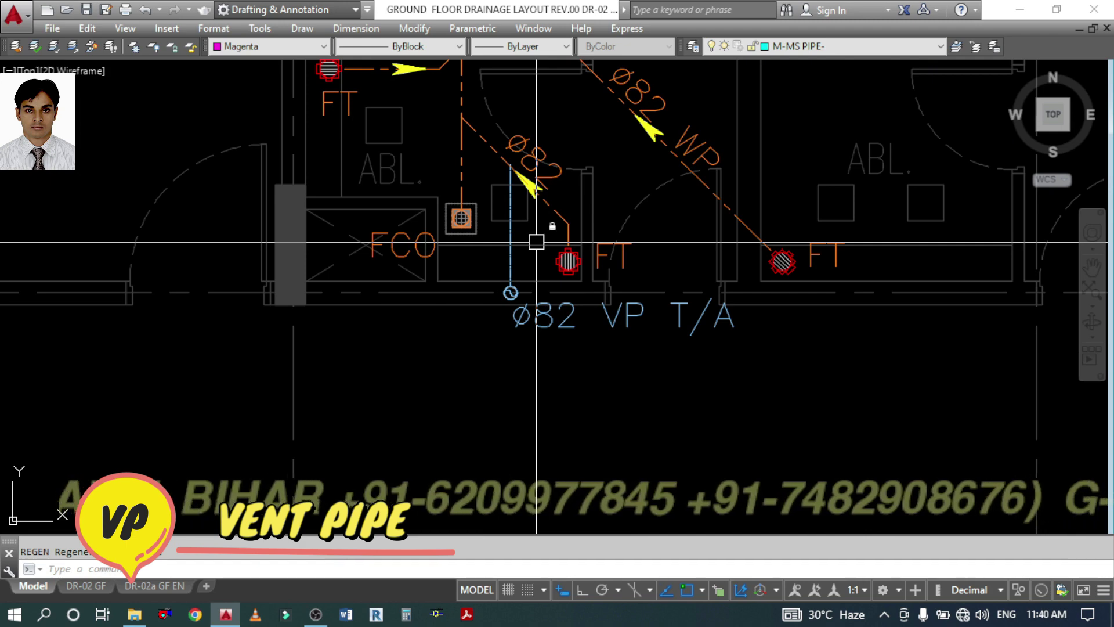
- Trace the ø160 WP waste pipe from the ablution room's floor clean-out to manhole MH-01 and back
middle_drag(477, 199, 513, 339)
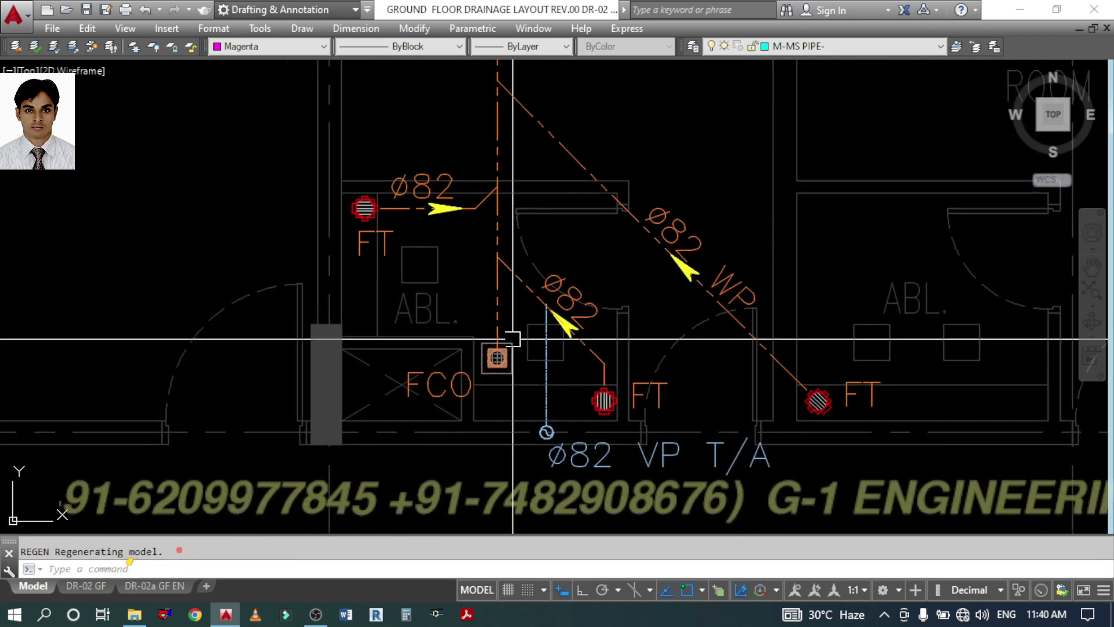
mouse_move(499, 137)
middle_down()
mouse_move(511, 364)
mouse_move(522, 262)
middle_up()
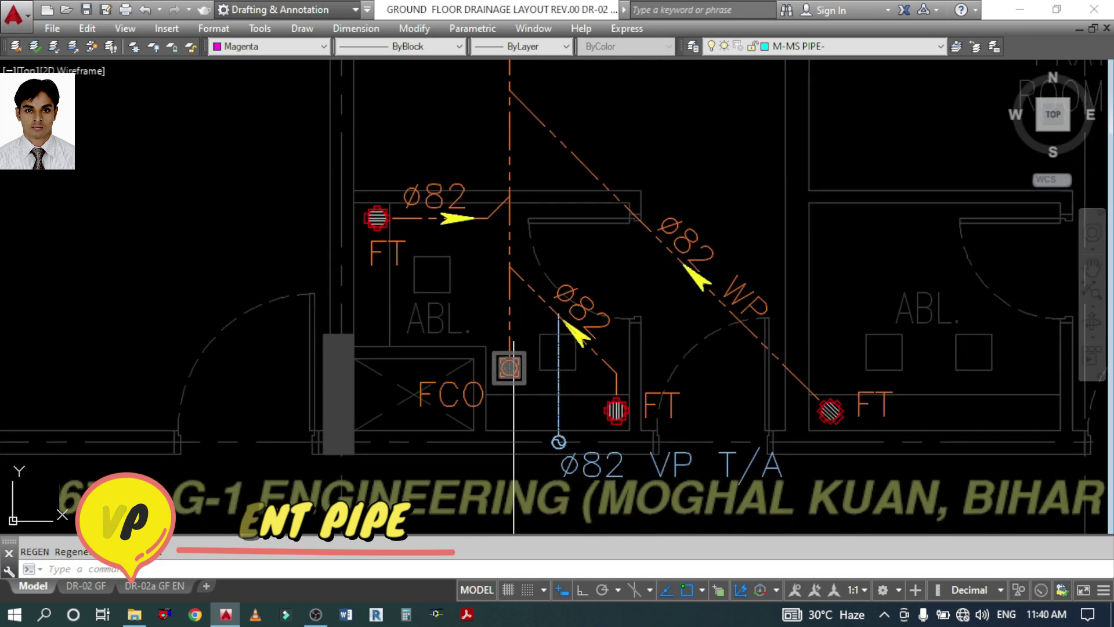
middle_drag(511, 161, 514, 195)
scroll(527, 139, down, 5)
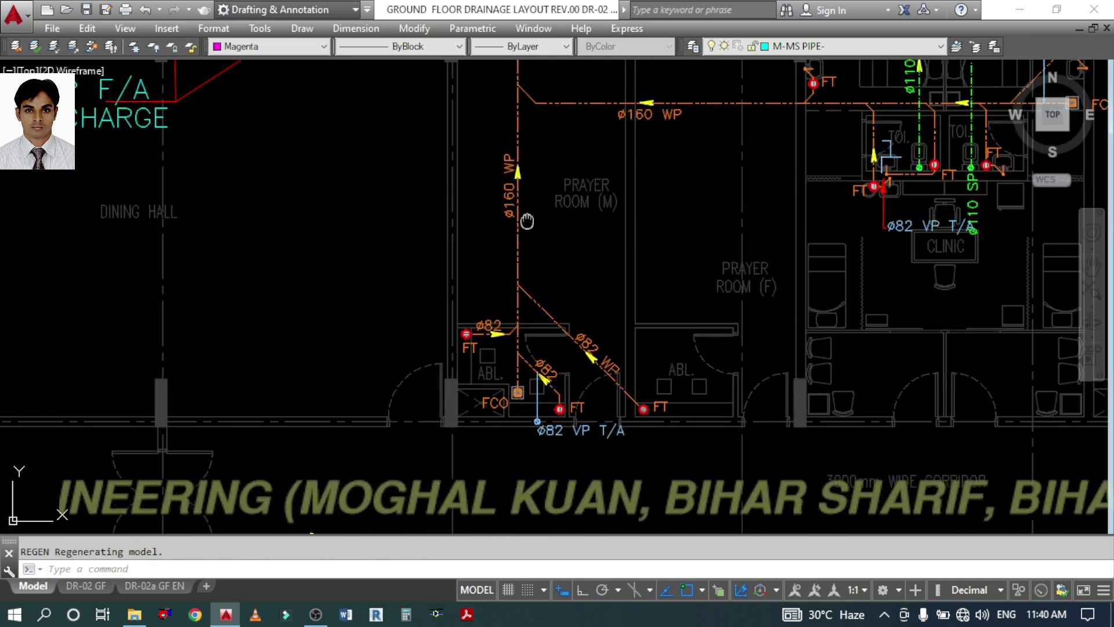
scroll(526, 139, up, 4)
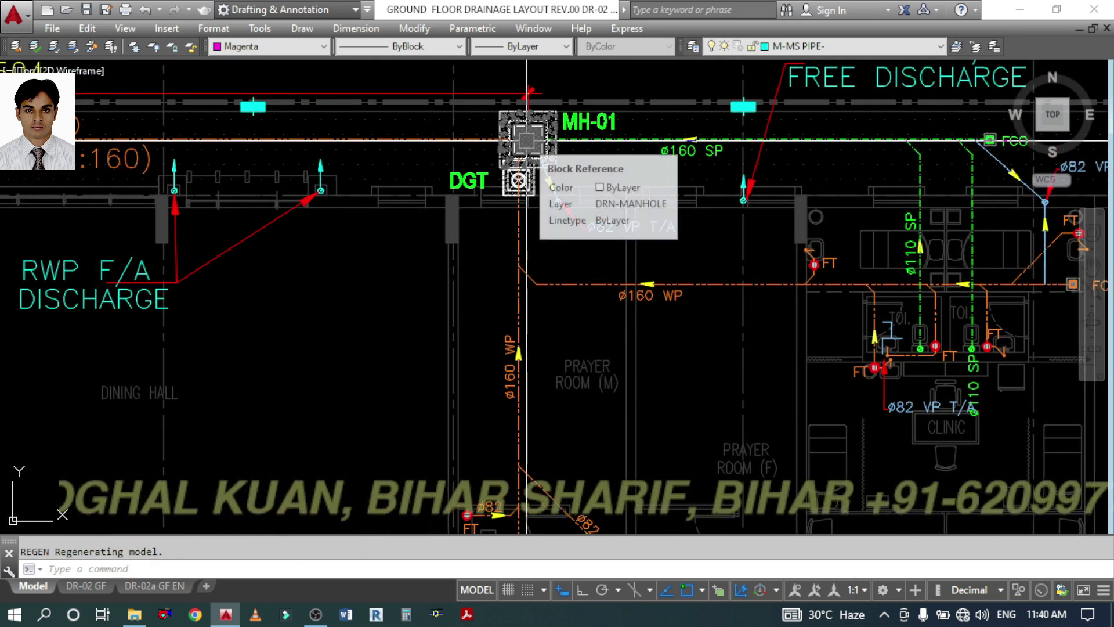
mouse_move(544, 379)
middle_down()
mouse_move(516, 210)
mouse_move(519, 304)
middle_up()
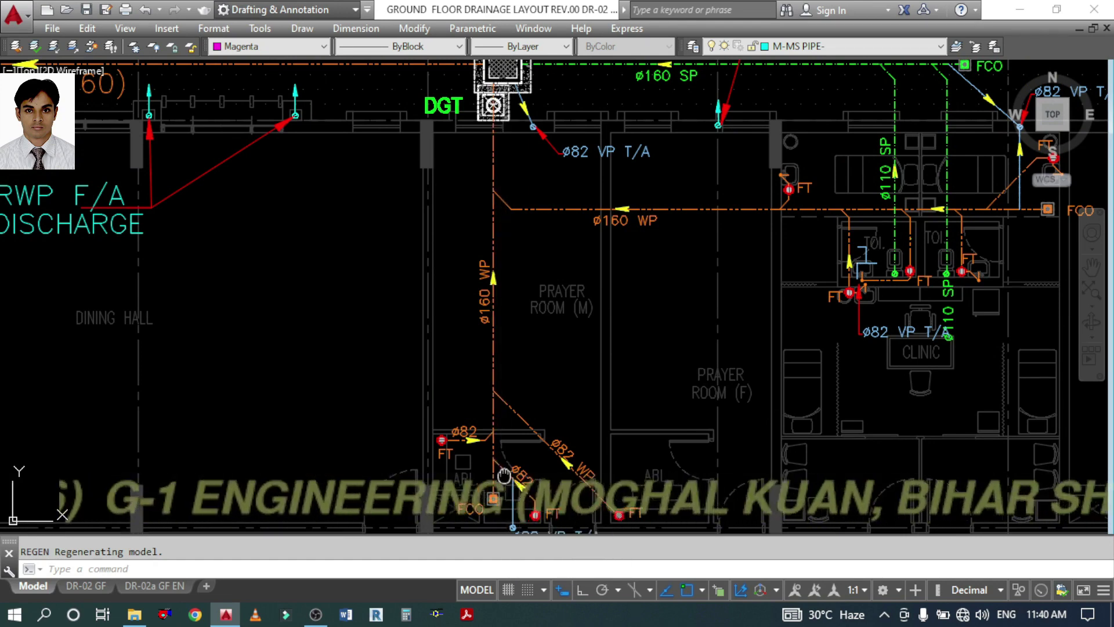
mouse_move(503, 475)
middle_down()
mouse_move(506, 342)
mouse_move(521, 275)
middle_up()
- Examine the floor clean-out at the end of the waste pipe and how the ø82 vent pipe connects to the branch
scroll(520, 345, up, 3)
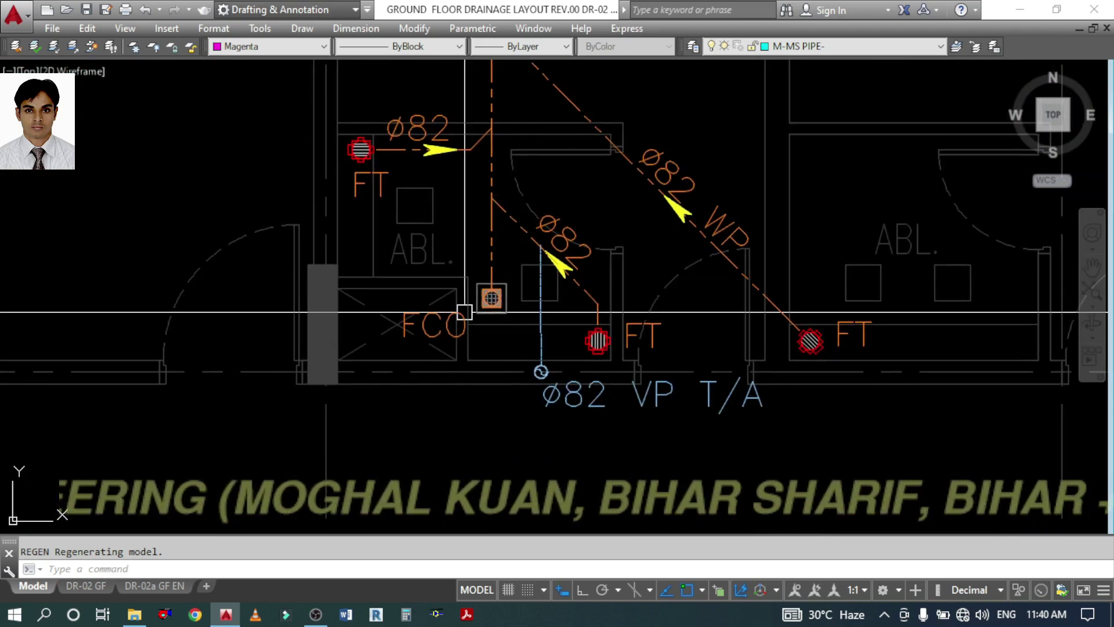
scroll(465, 309, up, 2)
scroll(514, 314, up, 2)
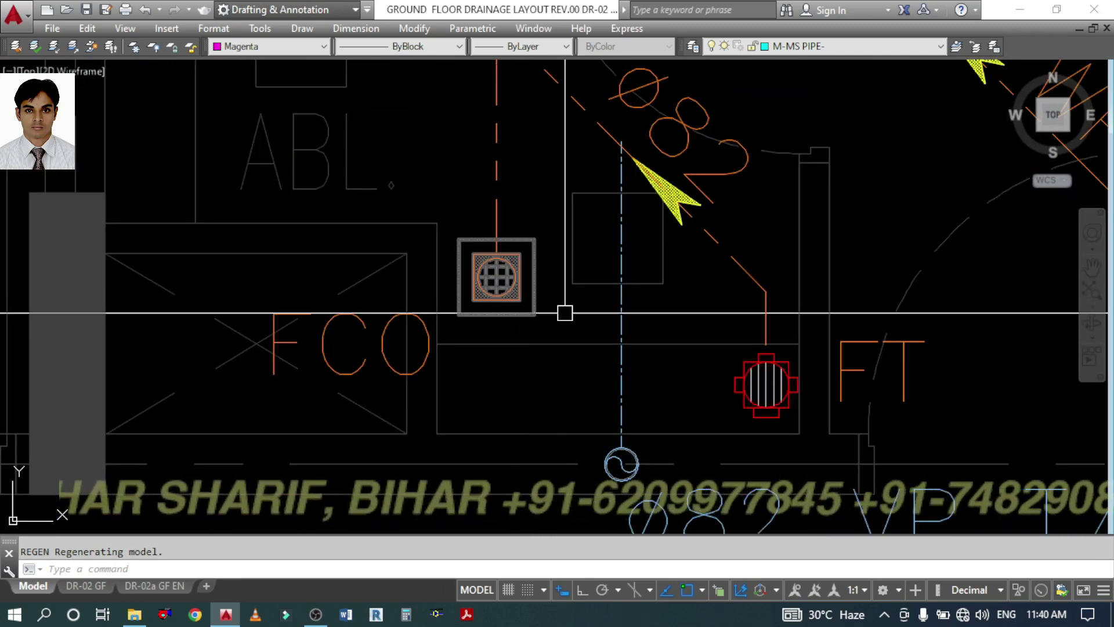
scroll(604, 237, down, 3)
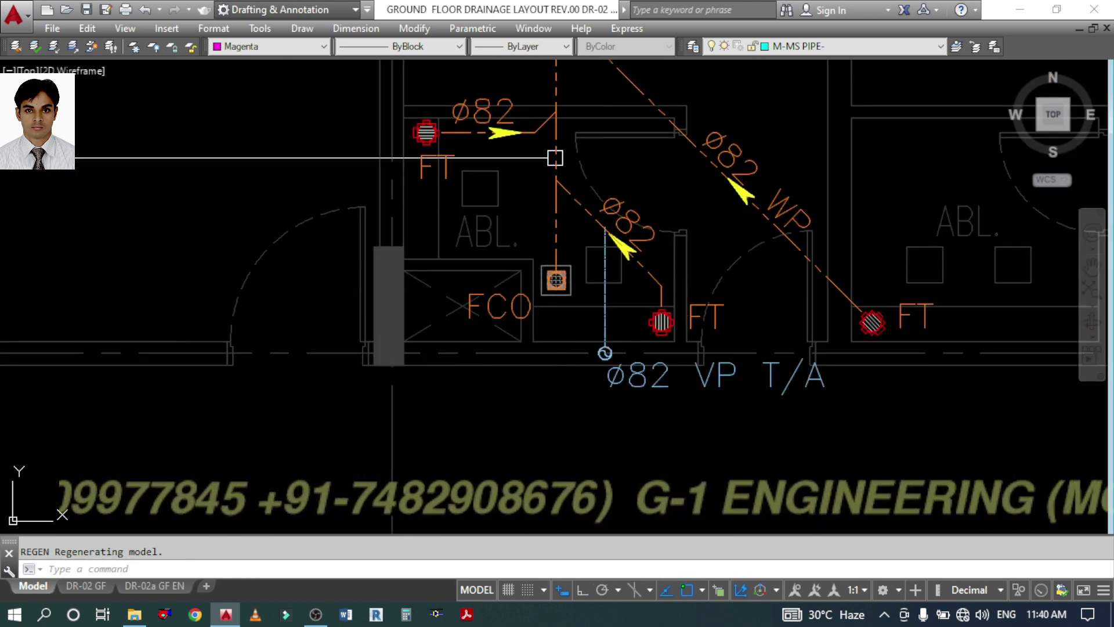
scroll(607, 317, up, 3)
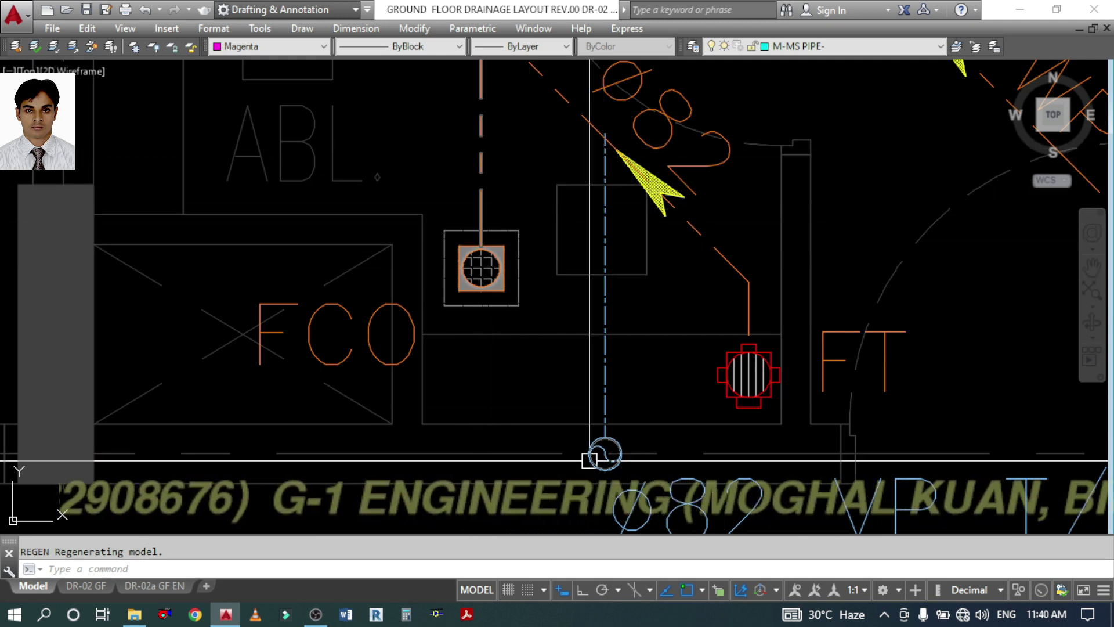
middle_drag(642, 366, 704, 393)
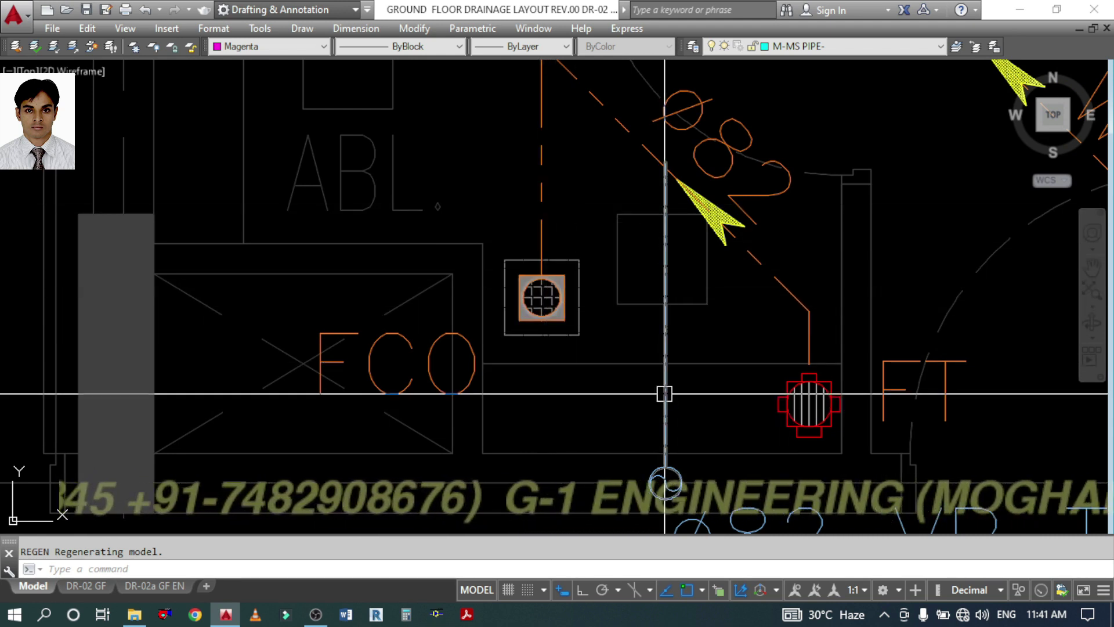
scroll(654, 363, down, 6)
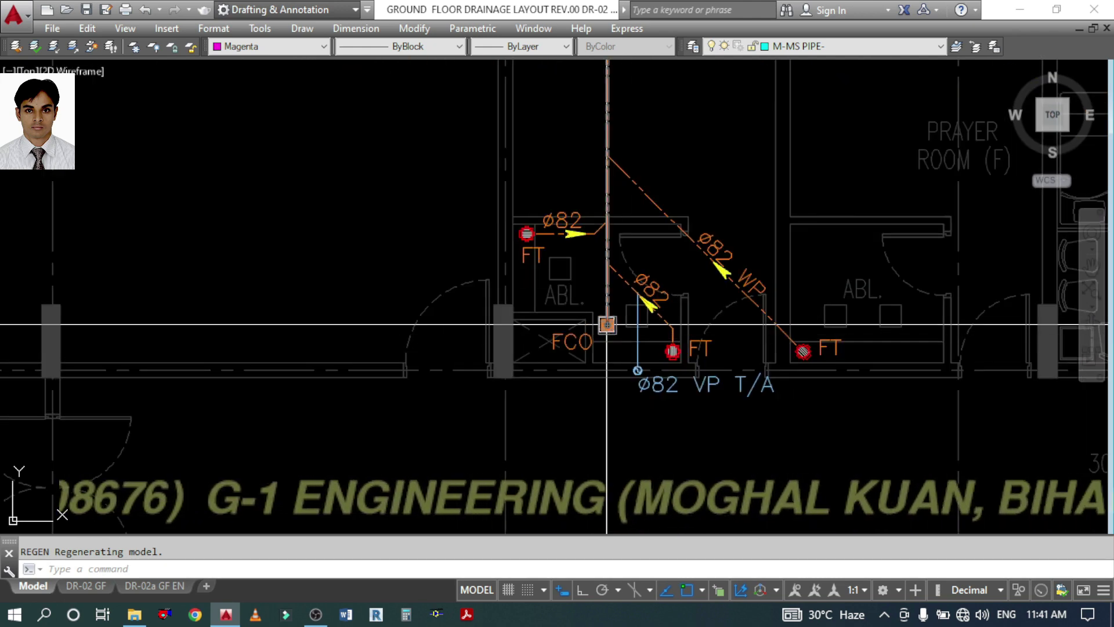
scroll(638, 348, down, 4)
scroll(642, 341, up, 8)
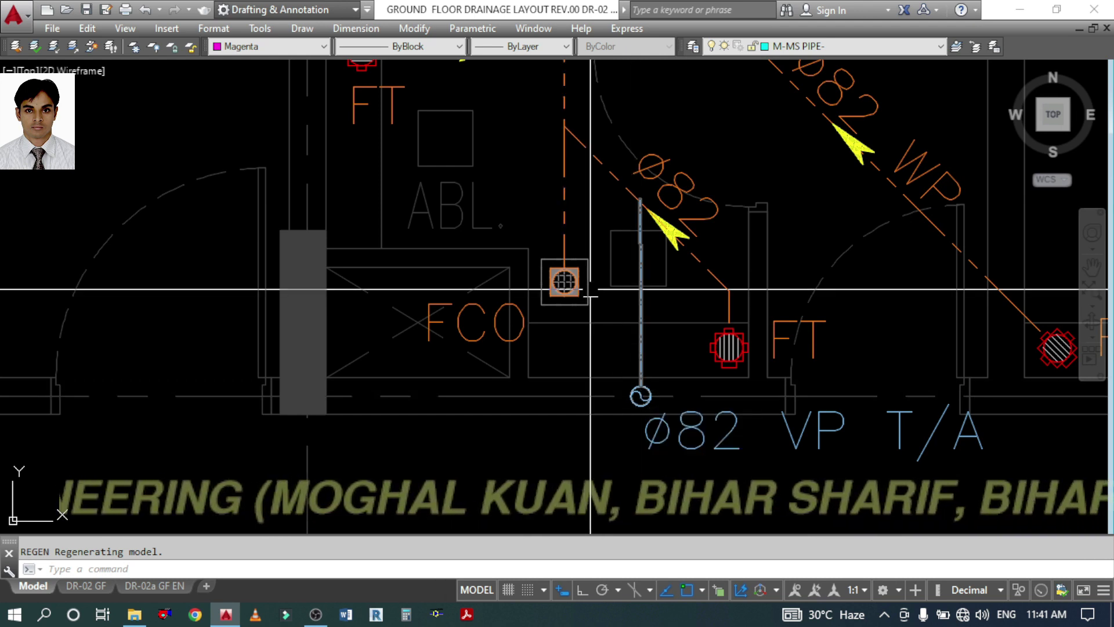
scroll(562, 285, up, 2)
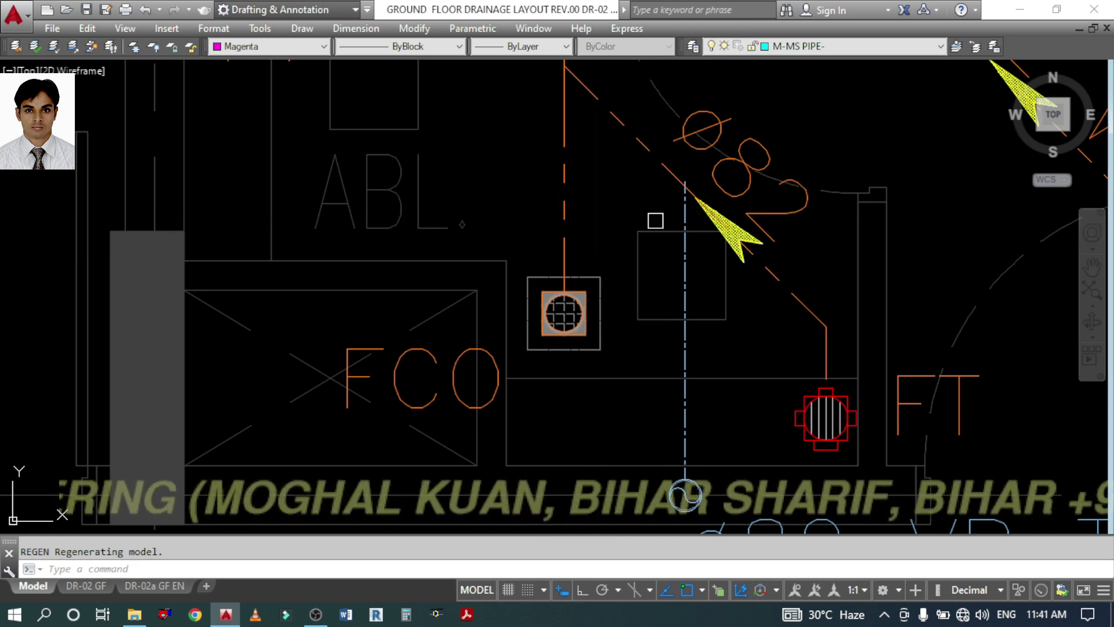
- Select the ø82 vent pipe line between the floor clean-out and the floor trap to highlight it
click(557, 223)
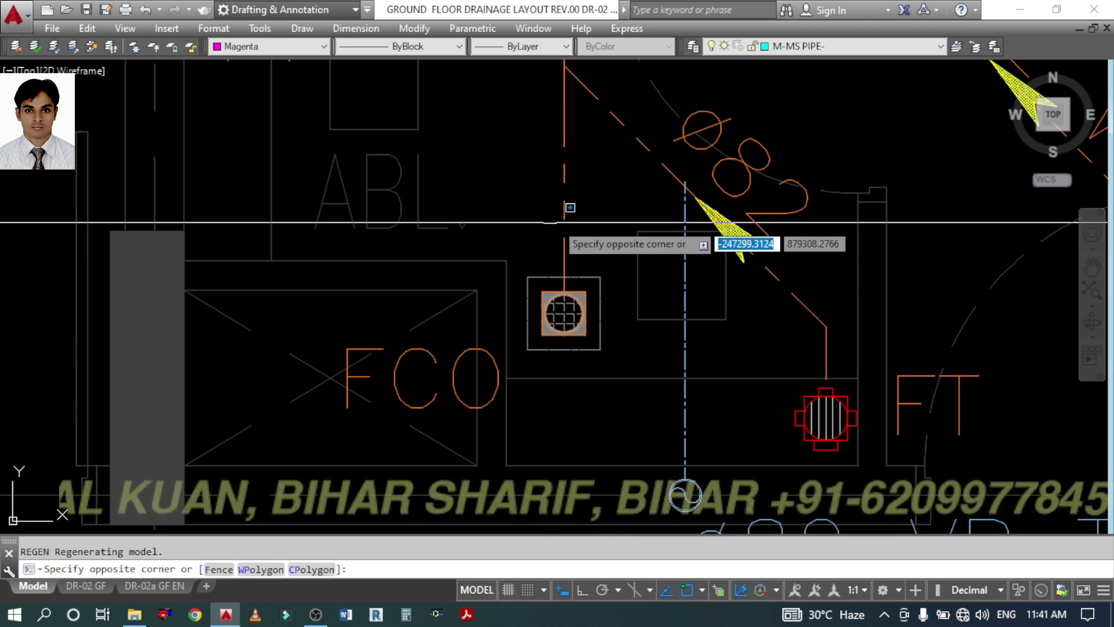
click(583, 234)
click(565, 215)
click(684, 249)
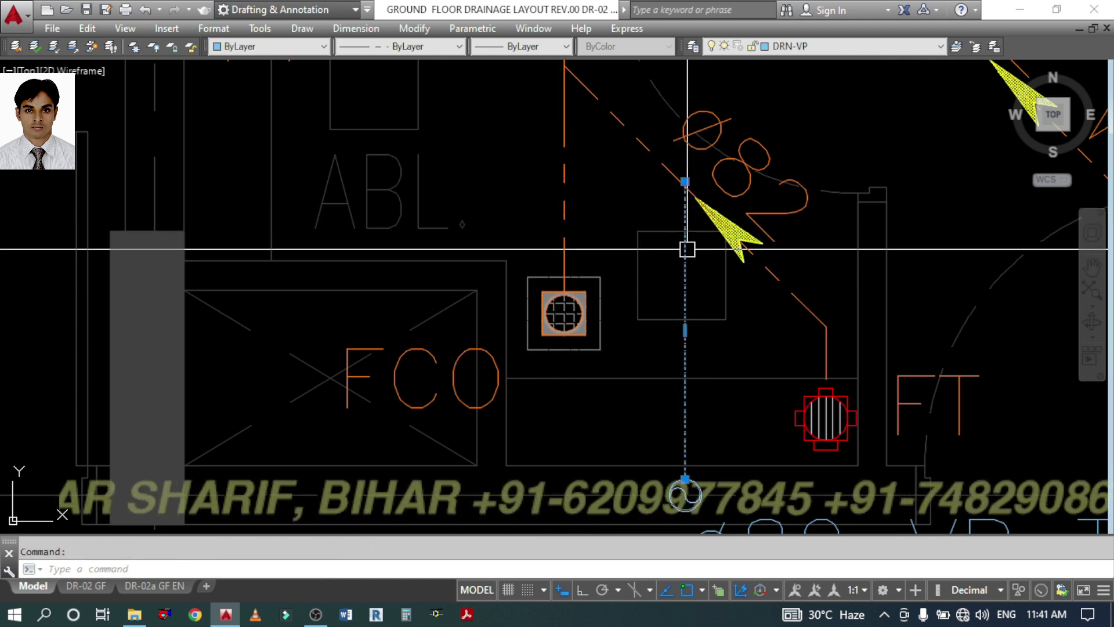
scroll(720, 271, down, 3)
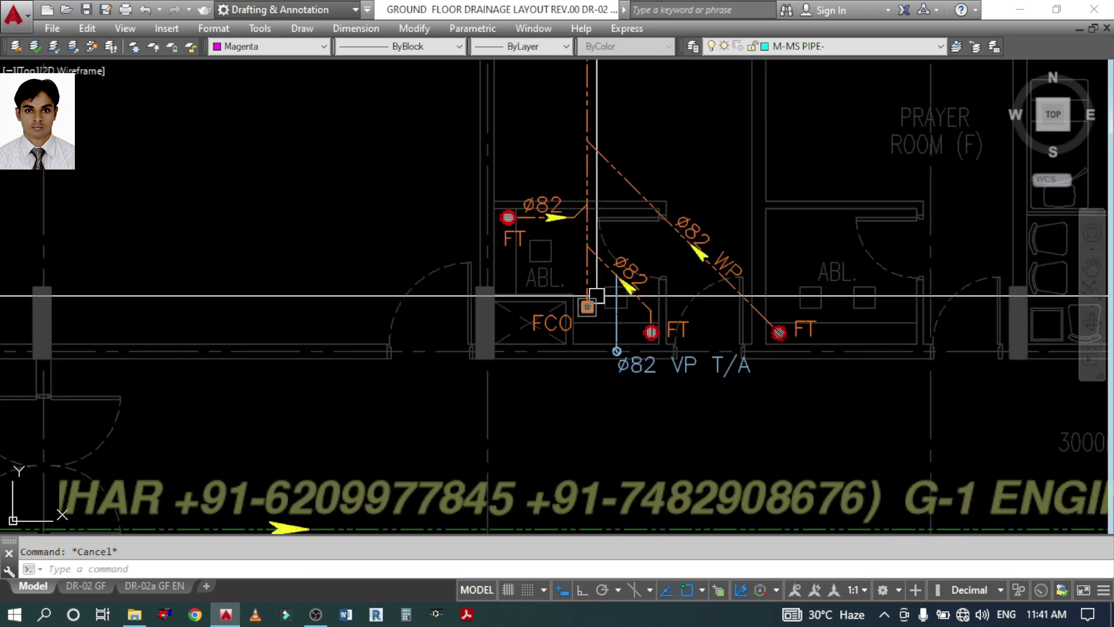
middle_drag(595, 148, 589, 277)
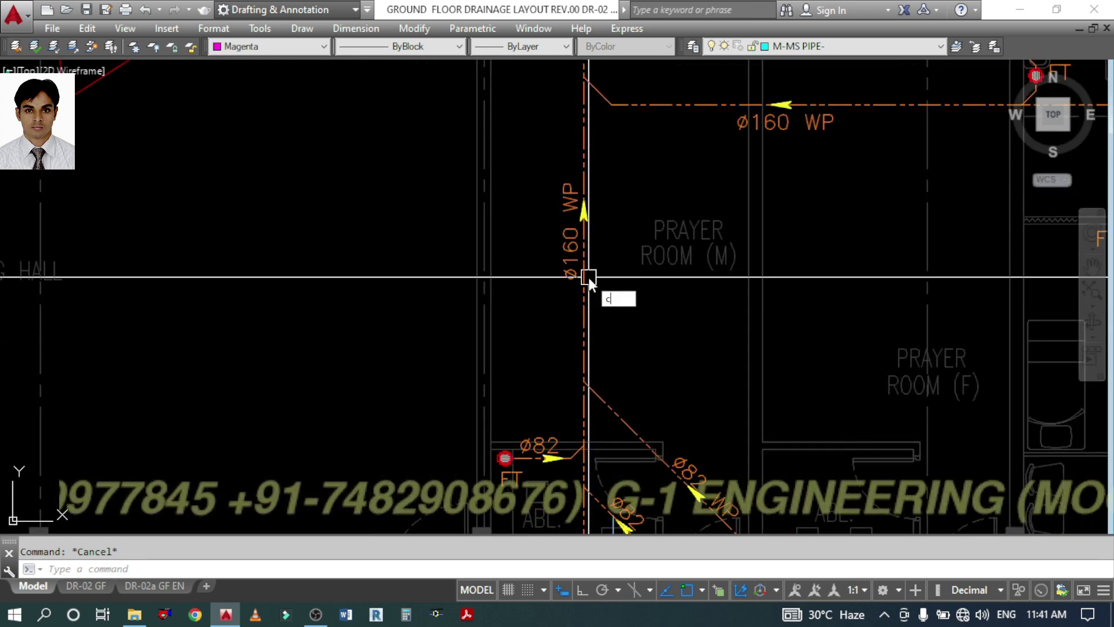
text(o)
key(Return)
scroll(577, 259, up, 2)
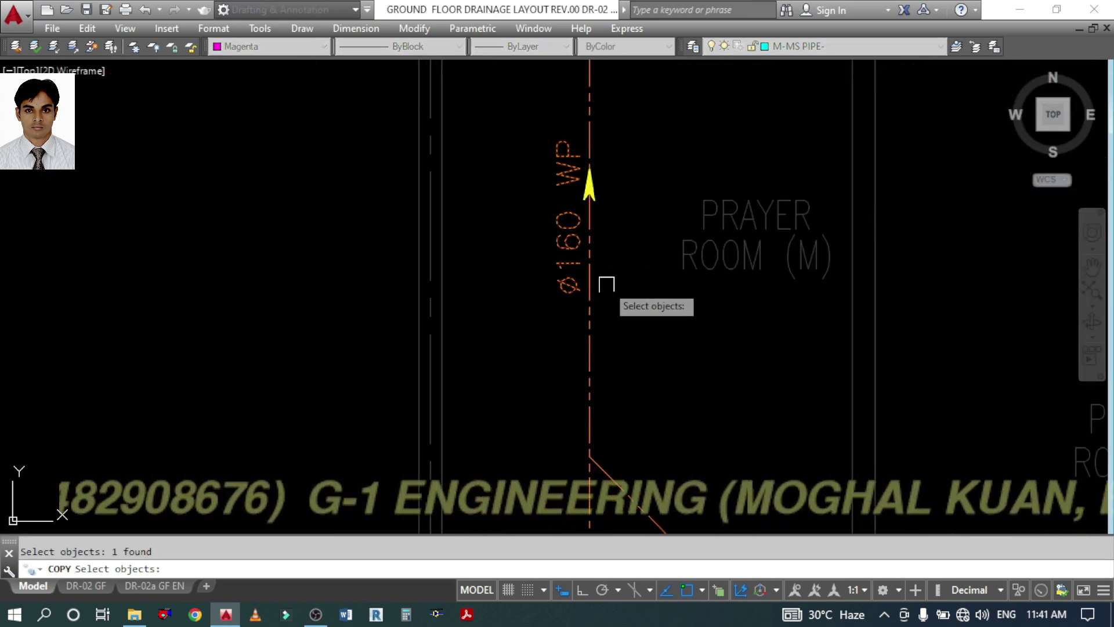
key(Escape)
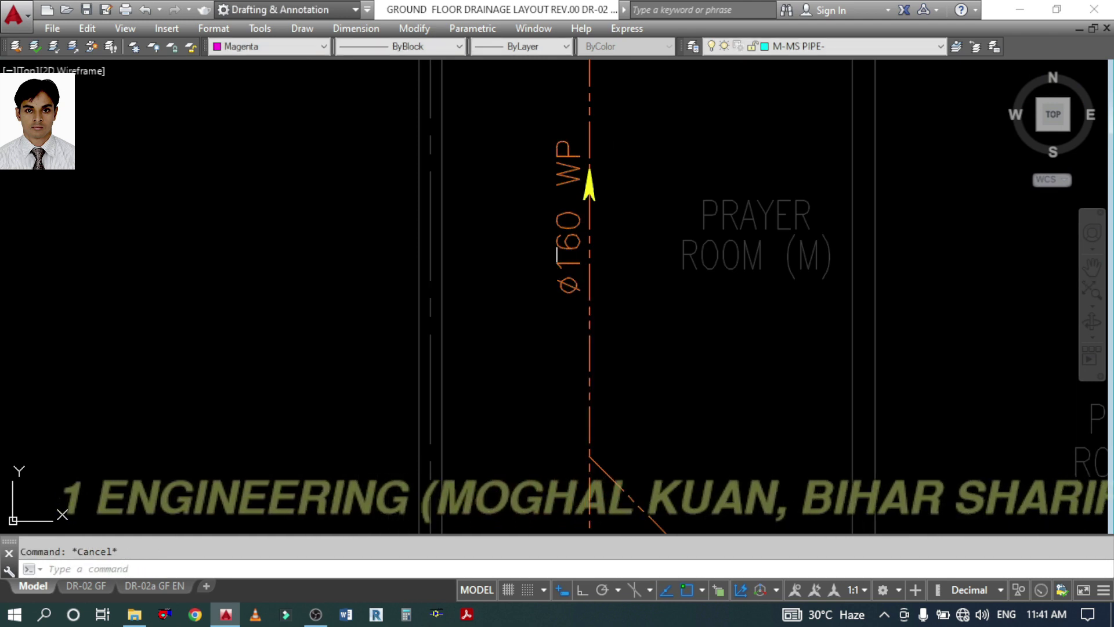
- Add uPVC to the vertical pipe label beside Prayer Room (M) so it reads ø160 WP uPVC
double_click(572, 273)
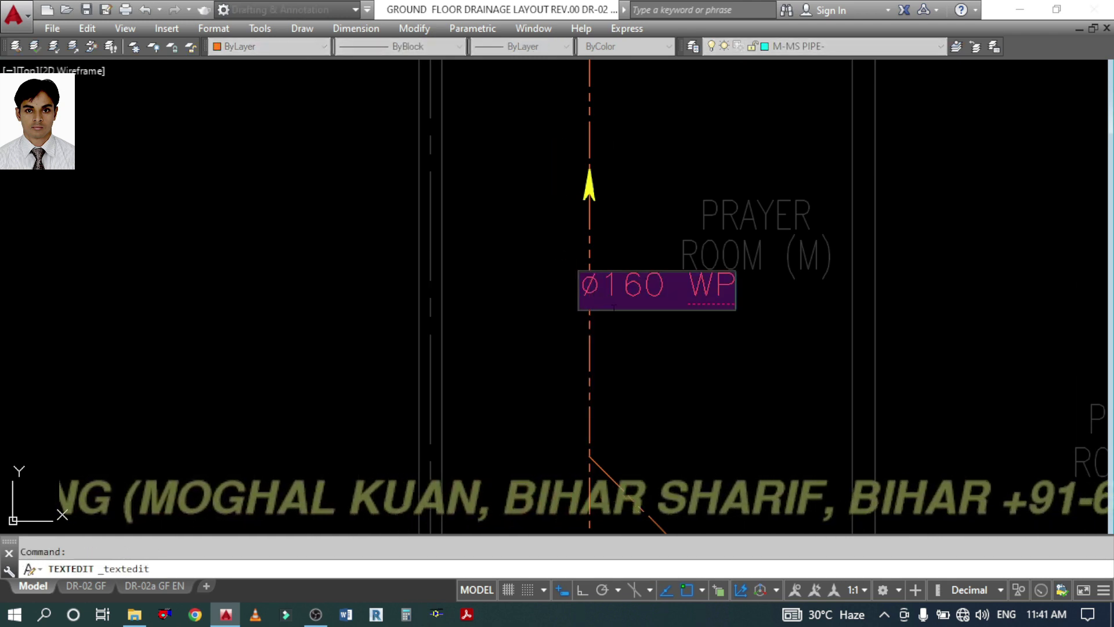
click(614, 308)
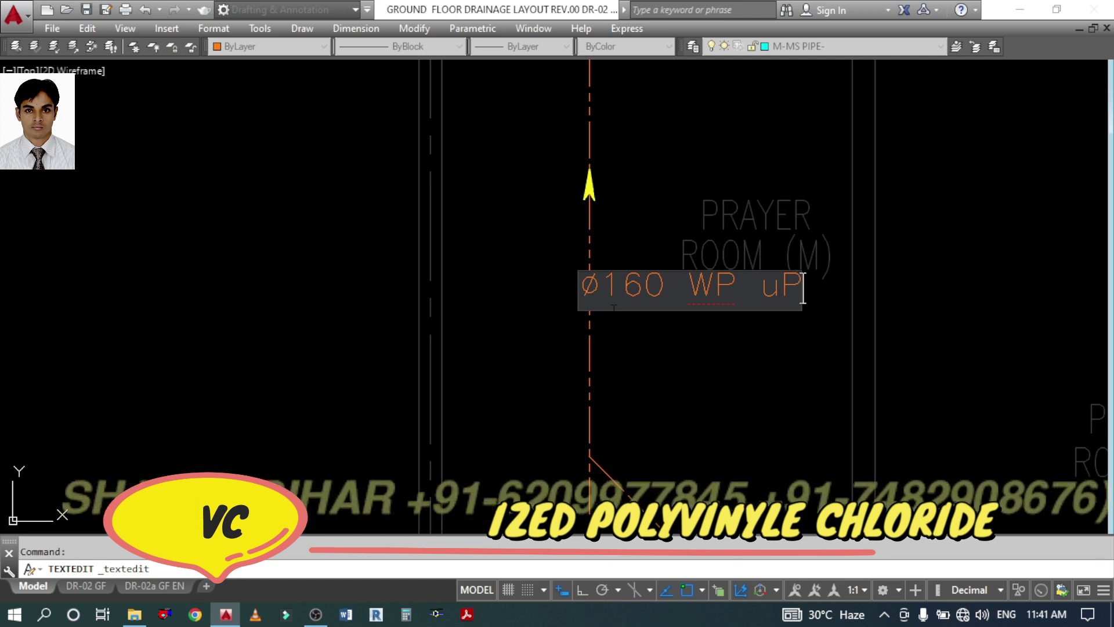
text(uPVC)
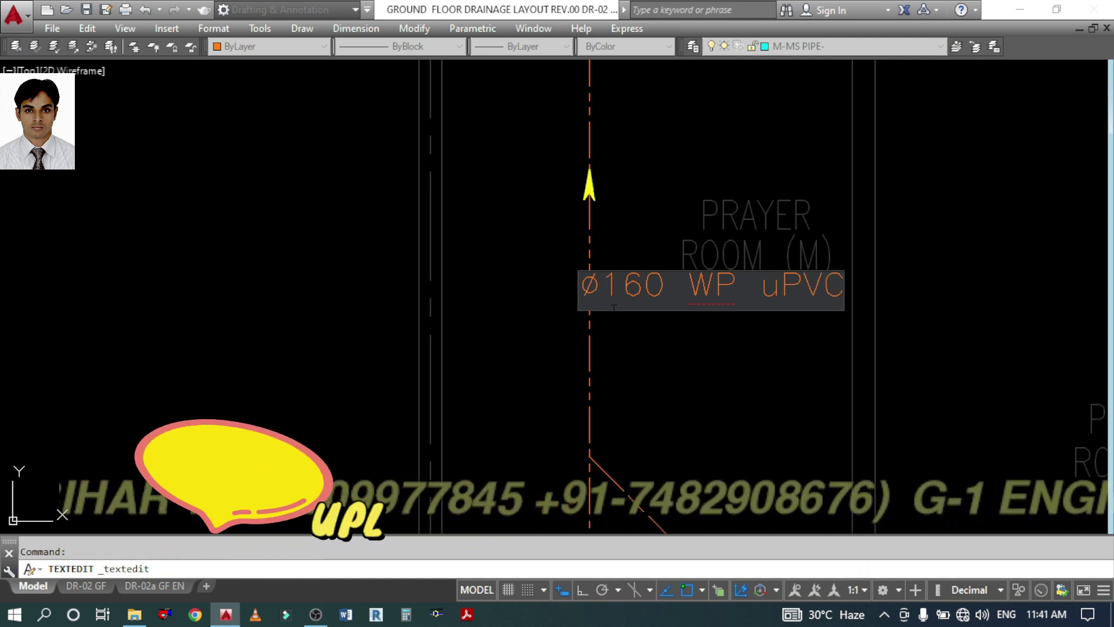
click(715, 347)
- Move the ø160 WP uPVC label straight down alongside its pipe with Ortho on
scroll(664, 311, down, 2)
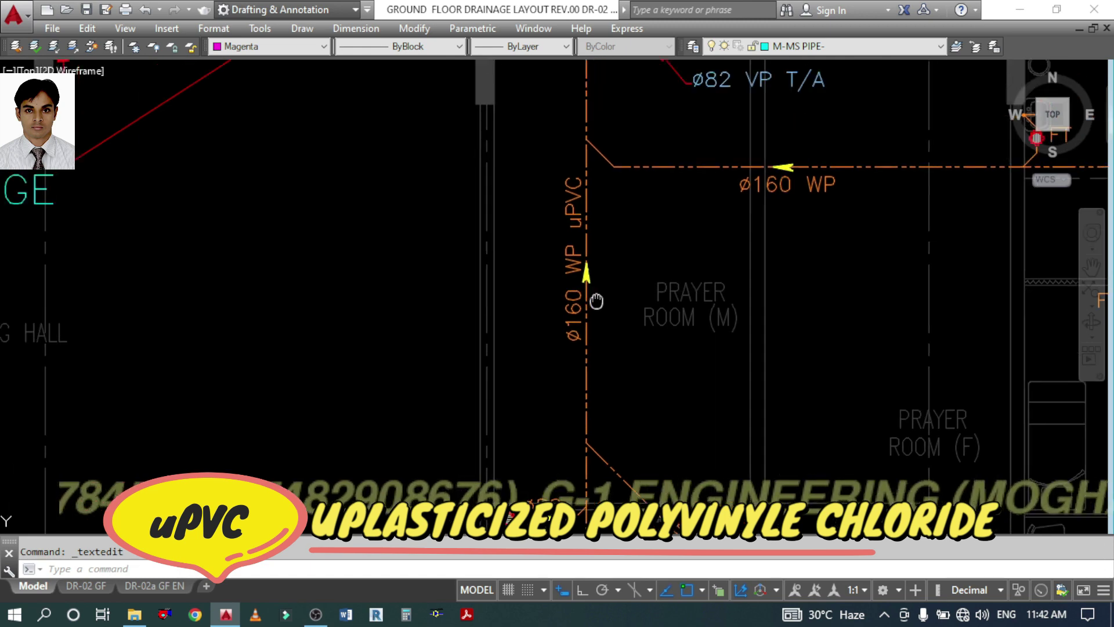
text(m)
key(space)
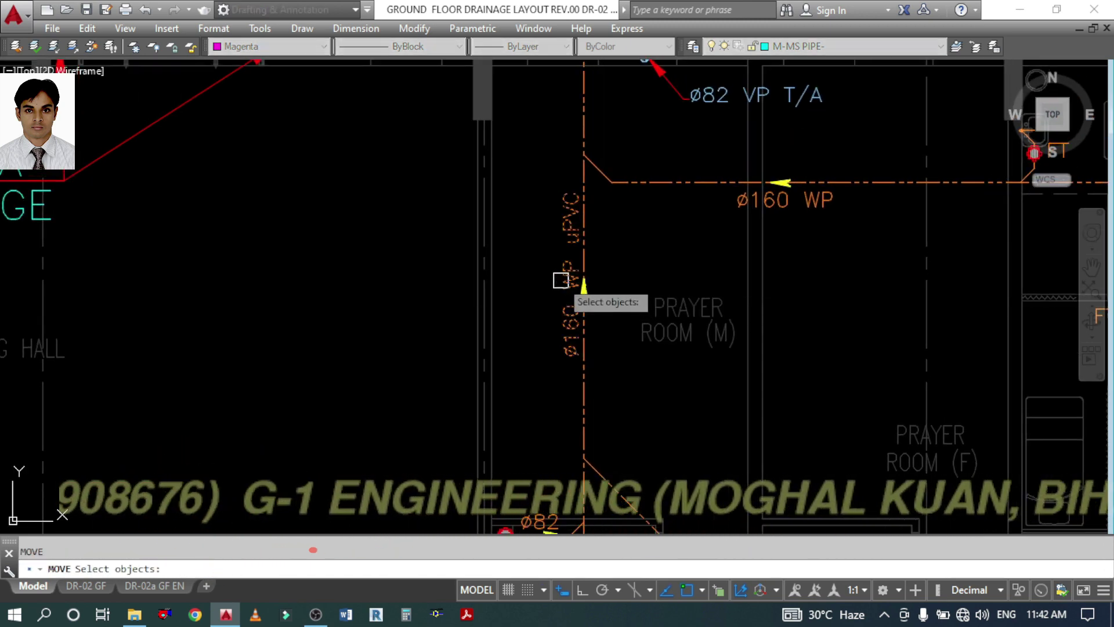
key(space)
click(430, 286)
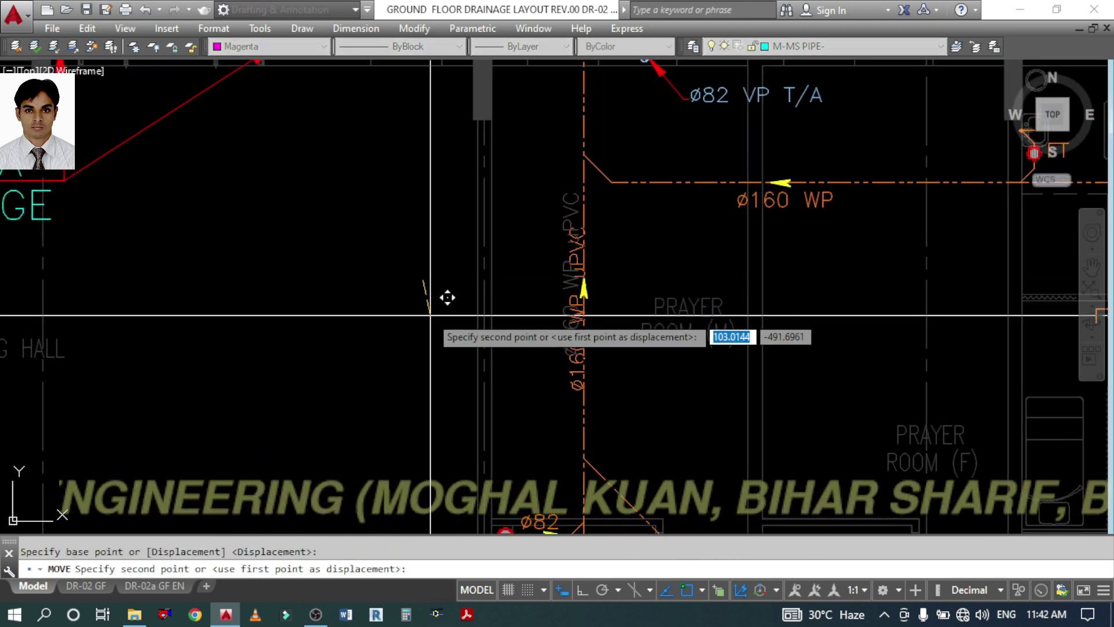
key(F8)
click(447, 311)
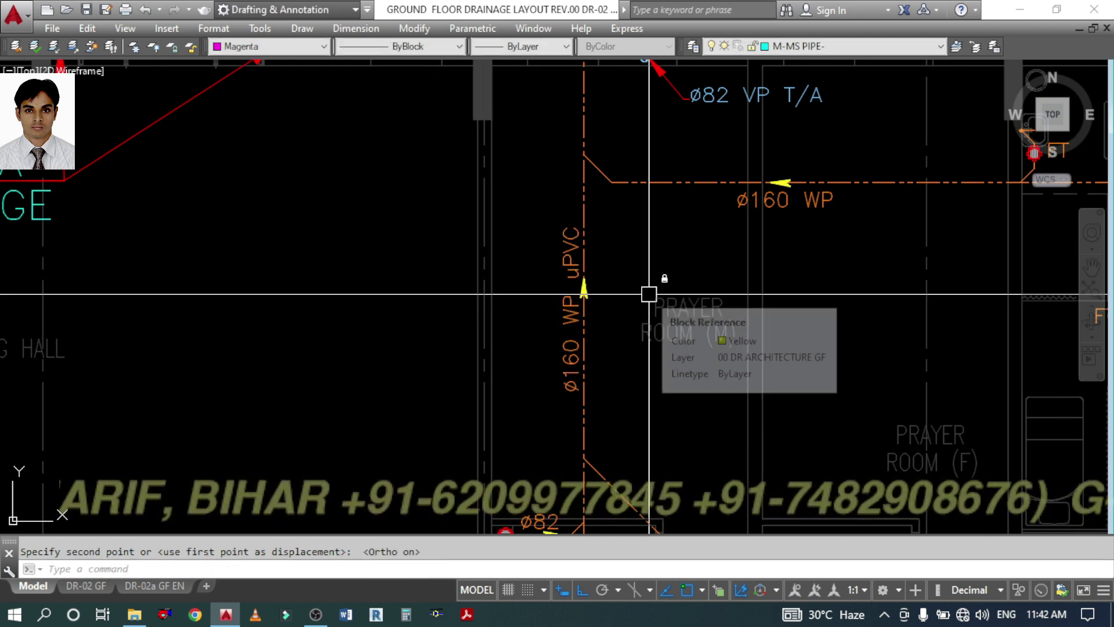
- Examine the ø160 waste pipe run from MH-01 down to the floor clean-out and its ø82 floor trap branches
middle_drag(649, 294, 507, 329)
scroll(666, 256, down, 5)
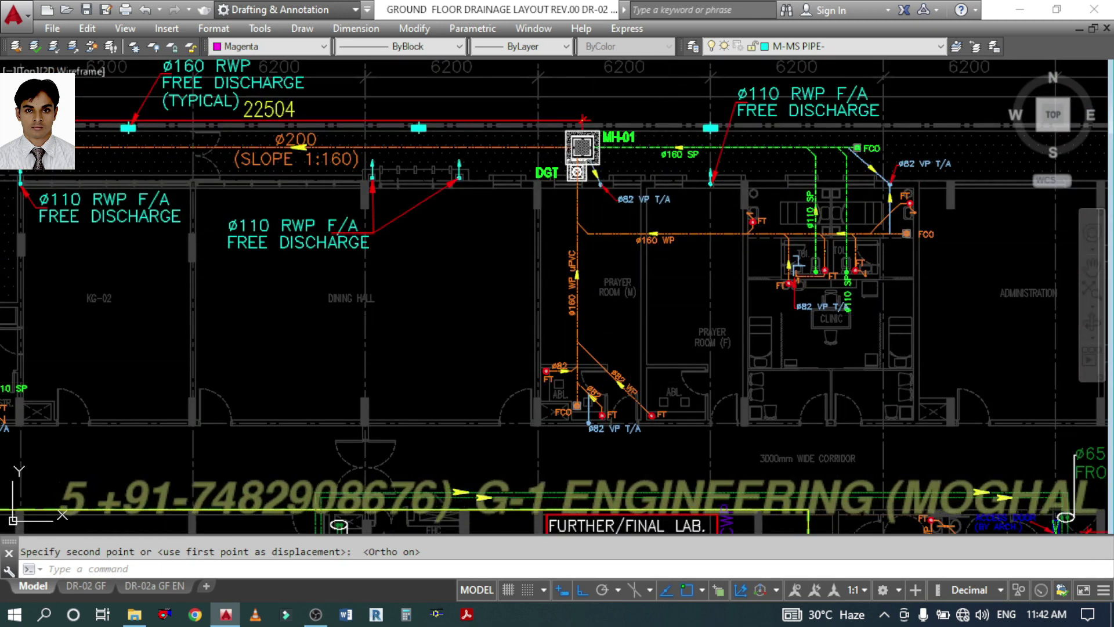
scroll(565, 392, up, 5)
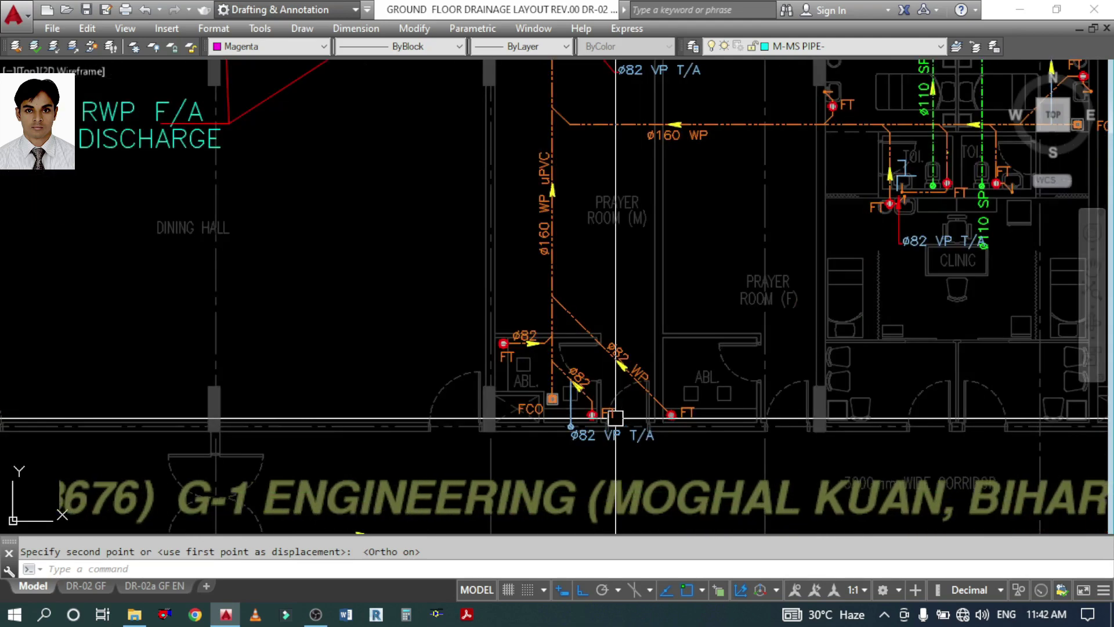
scroll(609, 325, up, 4)
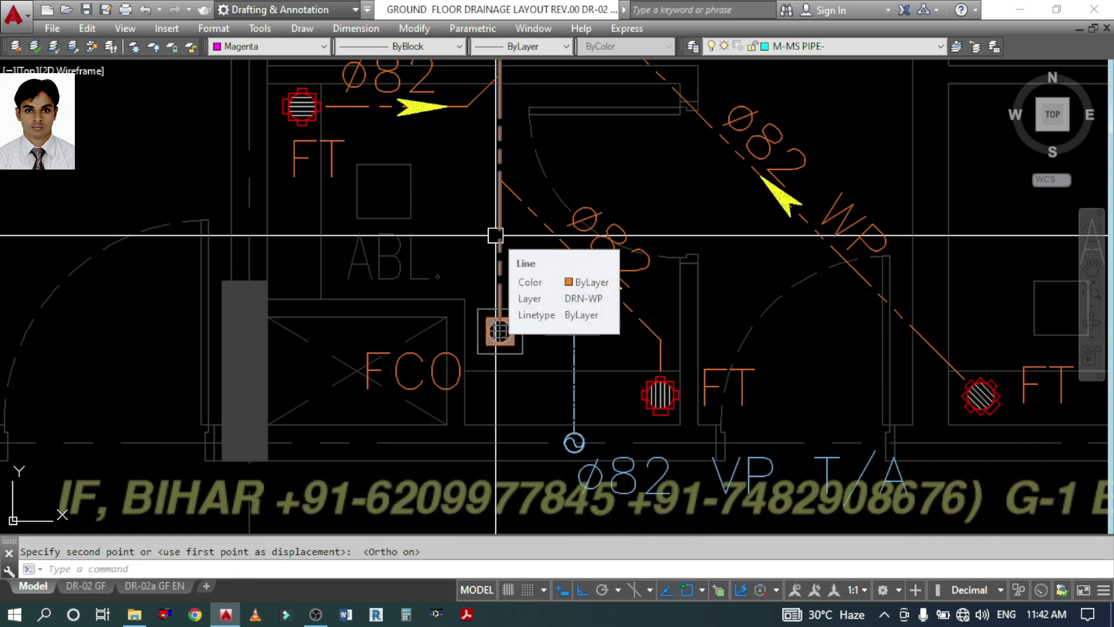
scroll(493, 294, down, 7)
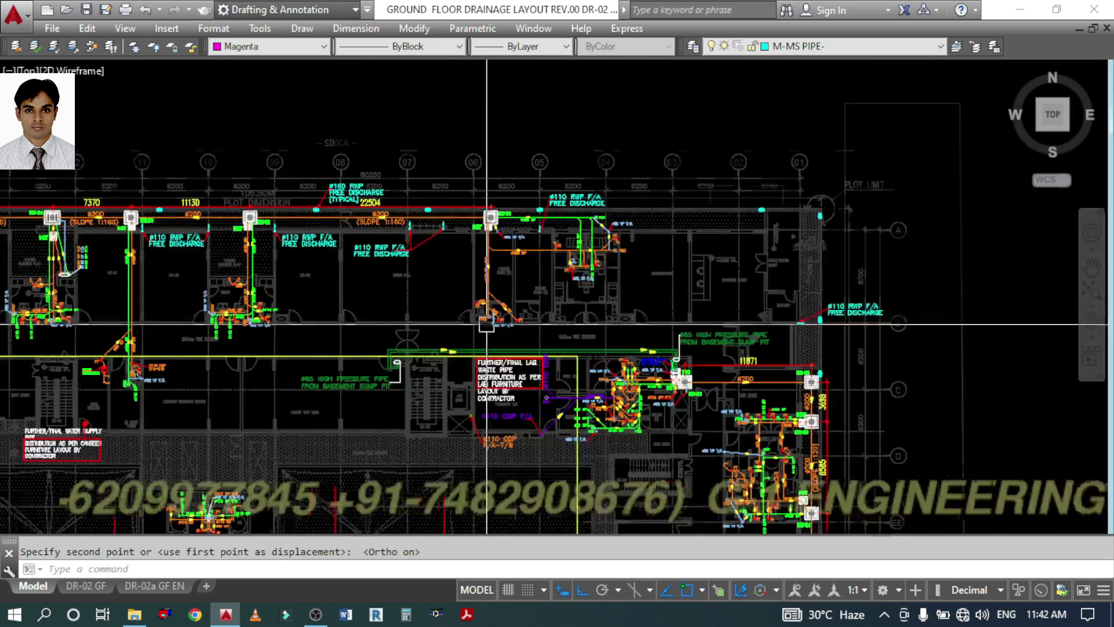
- Regenerate the drawing and locate the pipe fittings block table above the floor plan
scroll(486, 324, down, 4)
scroll(523, 167, up, 2)
click(391, 112)
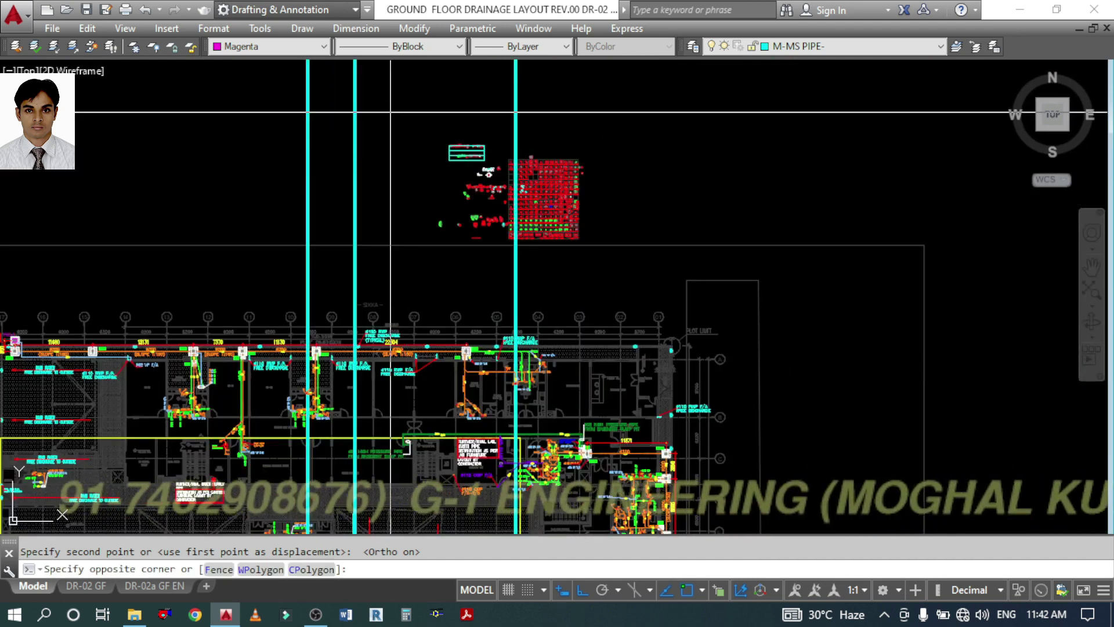
click(391, 112)
text(re)
key(space)
scroll(475, 184, up, 4)
scroll(683, 172, up, 2)
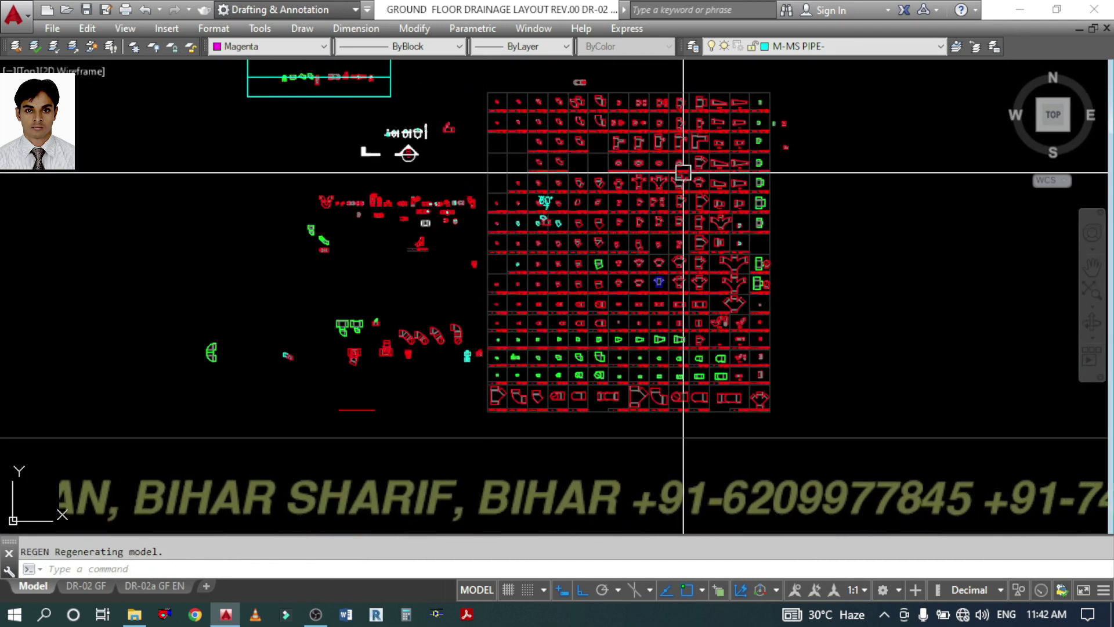
scroll(683, 173, up, 4)
scroll(405, 186, up, 4)
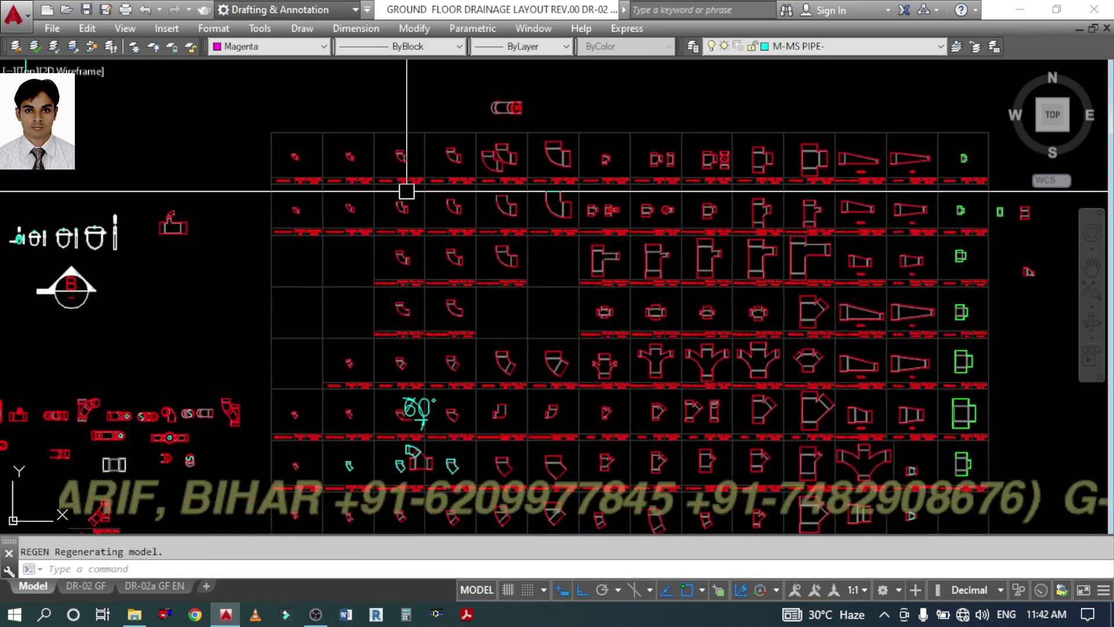
- Look through the rows of the fittings table for a ø75 bend shown in plan view
scroll(423, 179, down, 6)
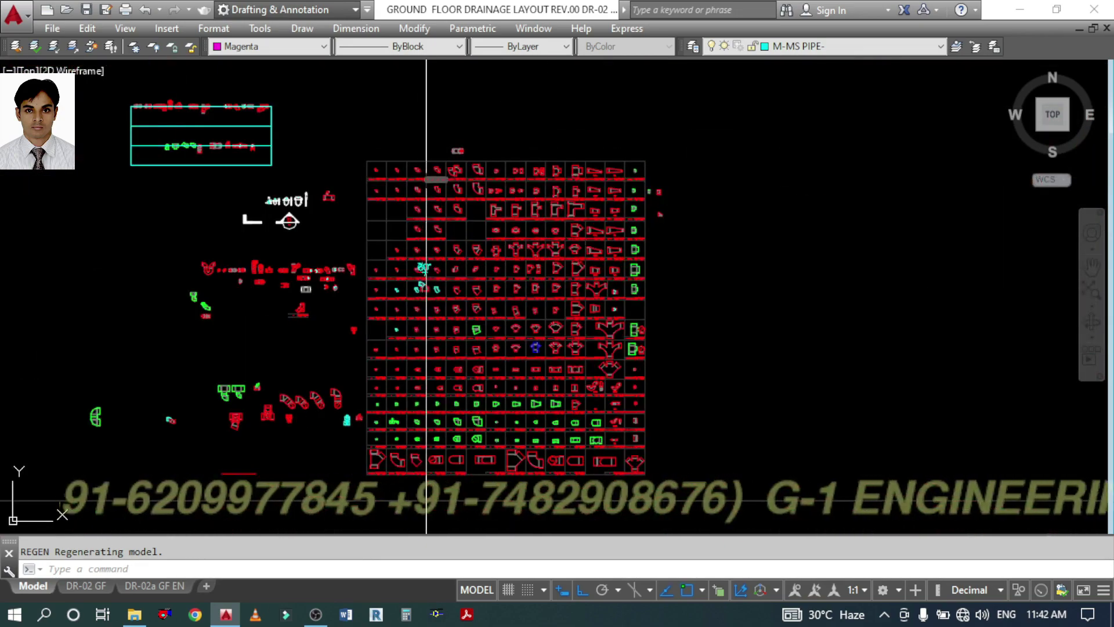
scroll(526, 394, up, 5)
middle_drag(642, 404, 563, 186)
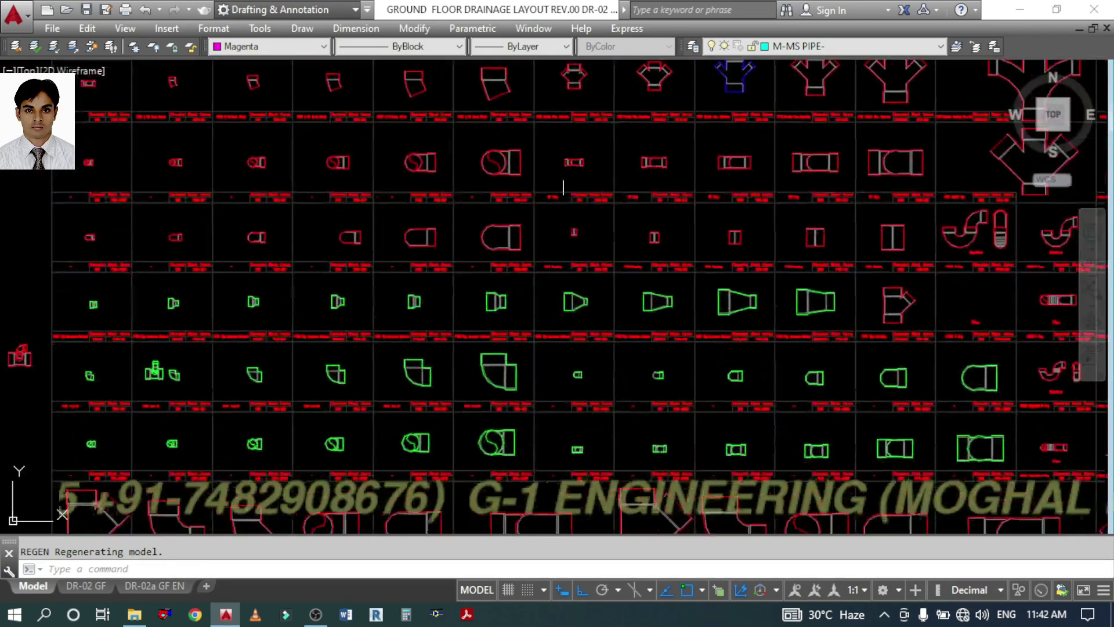
middle_drag(530, 409, 612, 240)
middle_drag(407, 274, 542, 340)
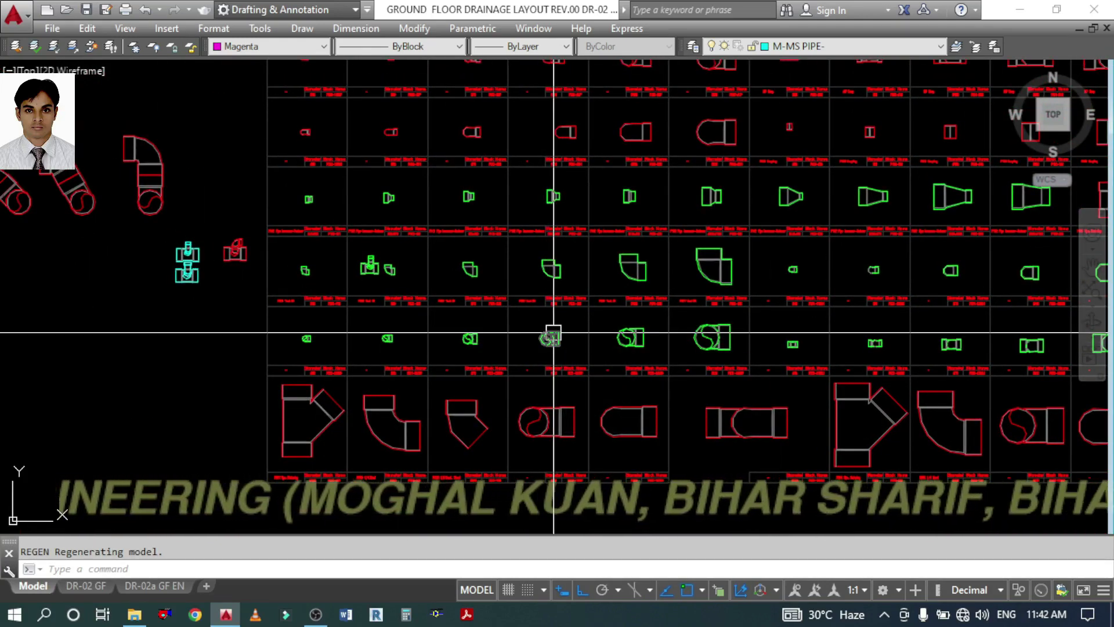
mouse_move(530, 319)
middle_down()
mouse_move(574, 321)
mouse_move(581, 369)
middle_up()
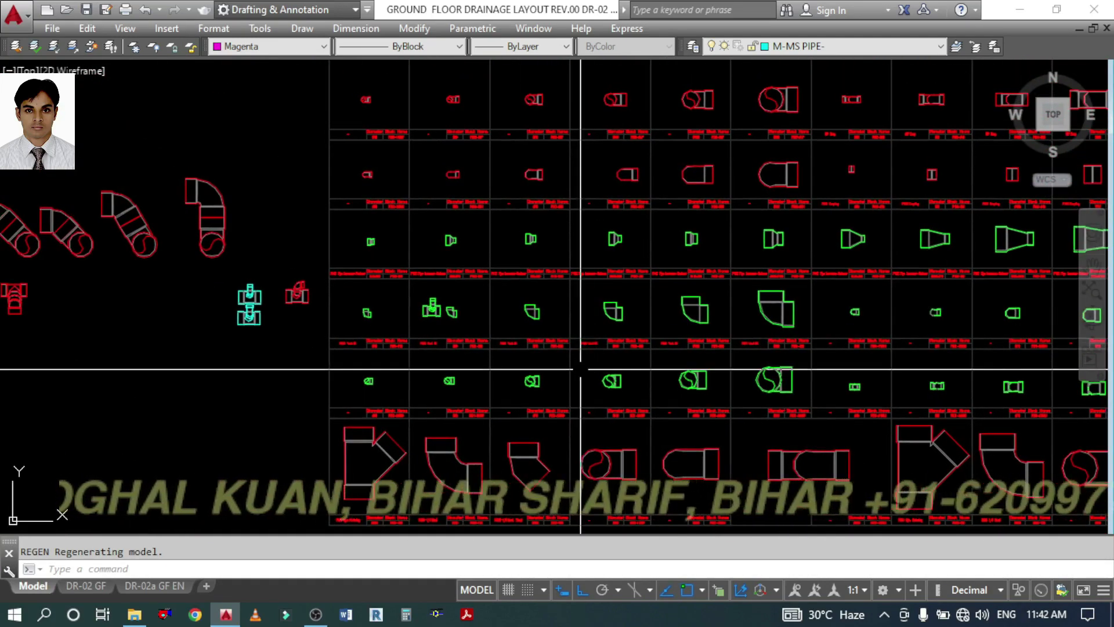
scroll(582, 331, down, 2)
scroll(603, 342, up, 4)
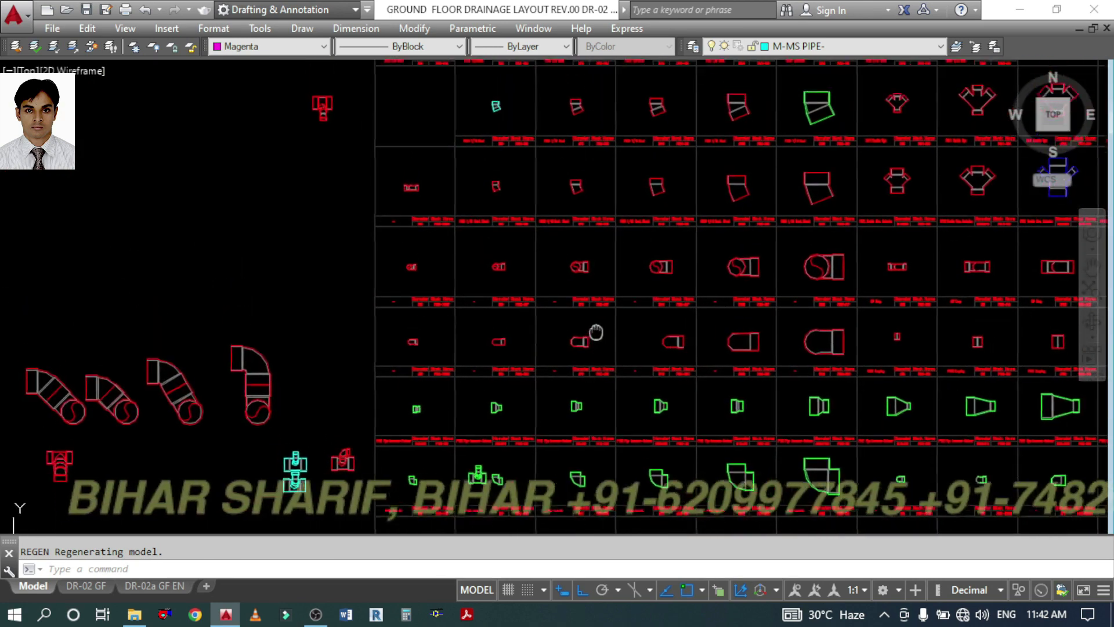
scroll(598, 353, up, 3)
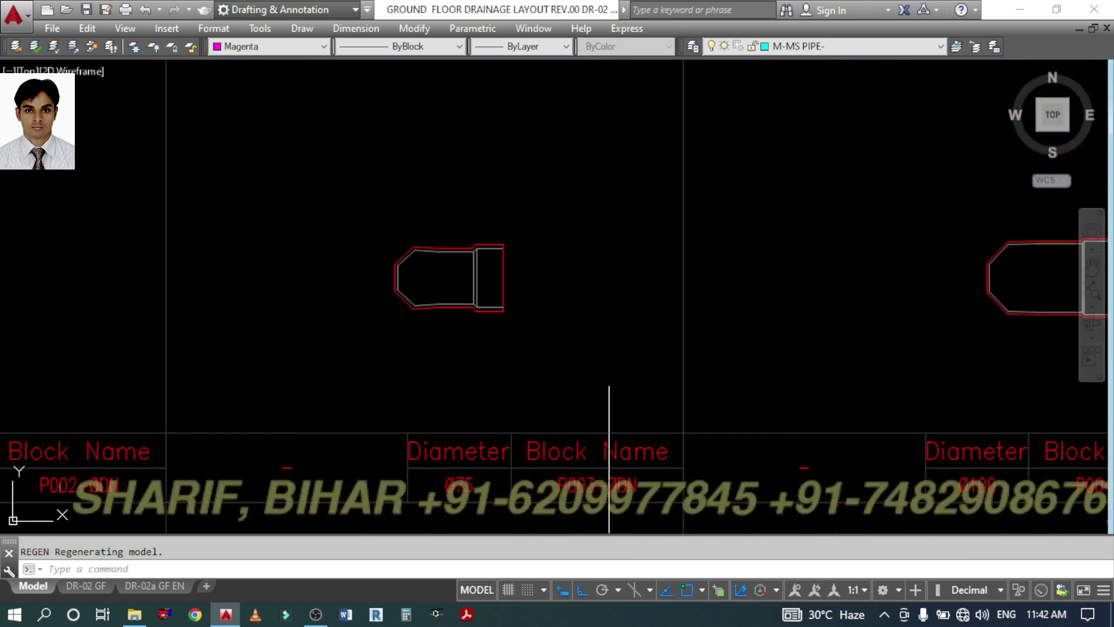
- Copy the ø75 plan-view bend block straight up to the empty space above the fittings table
text(co)
key(Return)
click(475, 294)
key(Return)
click(477, 286)
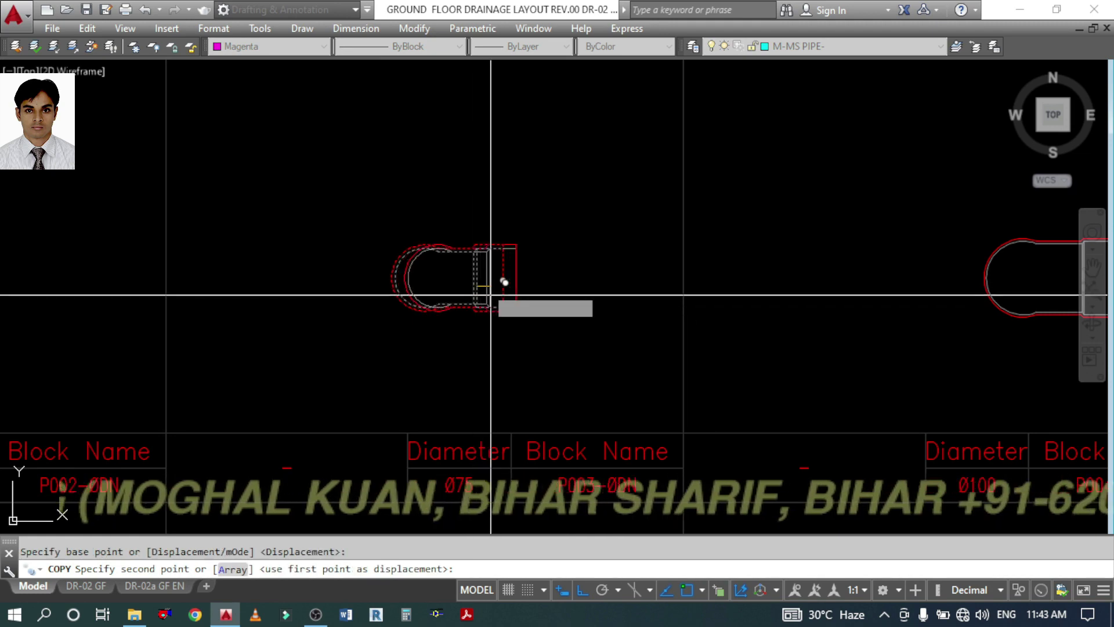
scroll(520, 386, down, 5)
middle_drag(523, 145, 522, 430)
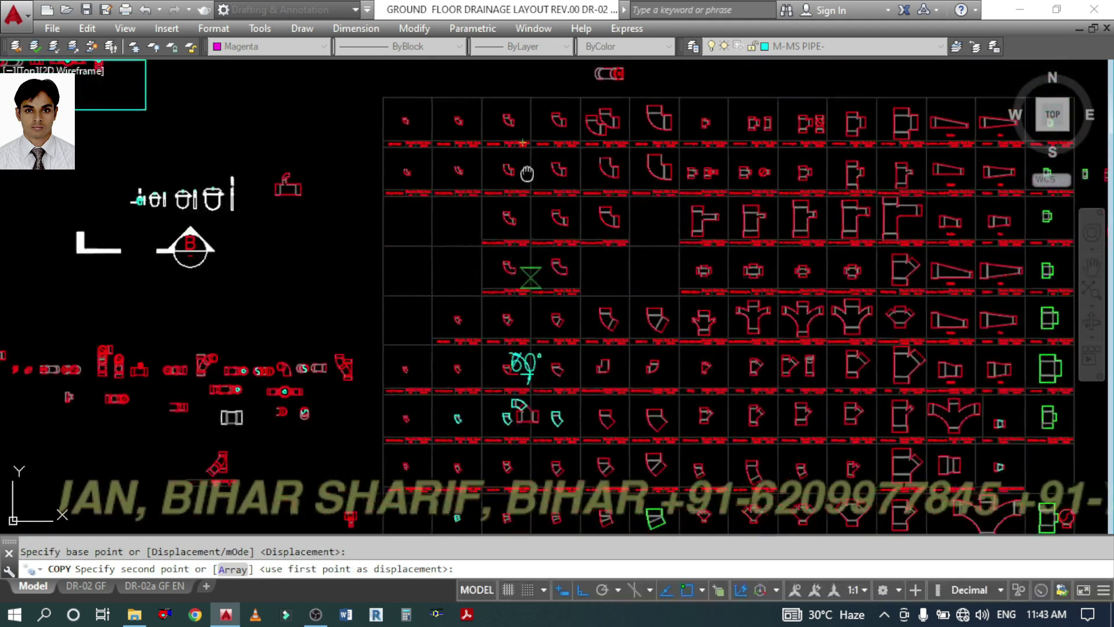
scroll(534, 281, up, 5)
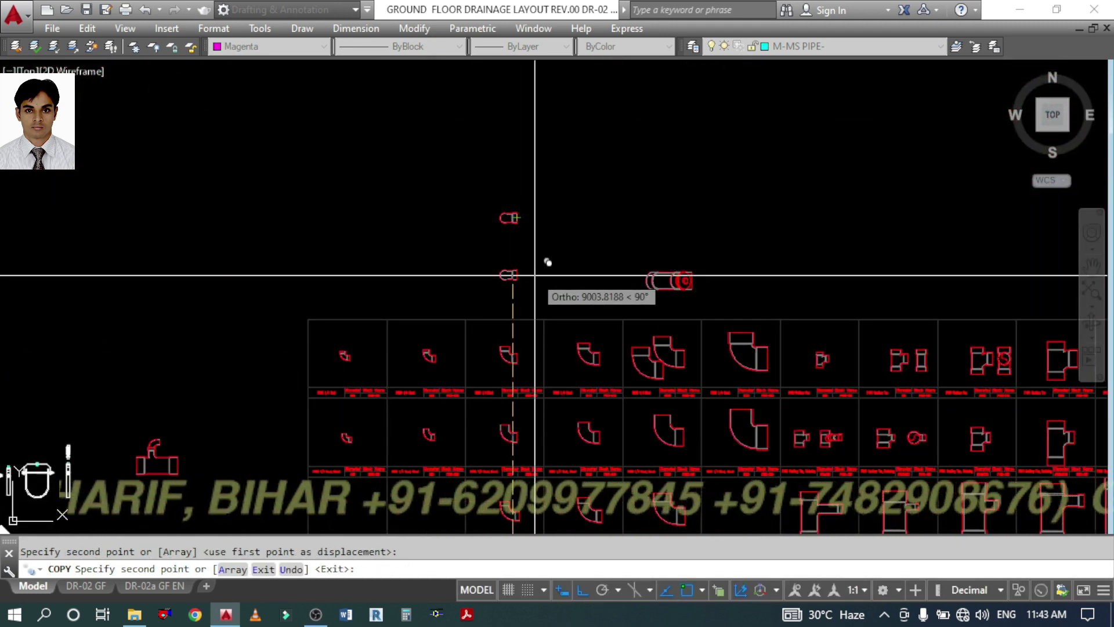
key(Escape)
- Copy the ø75 P300 1/4 Bend block from the table to just below the copied plan-view fitting
middle_drag(530, 339, 530, 199)
scroll(530, 199, up, 5)
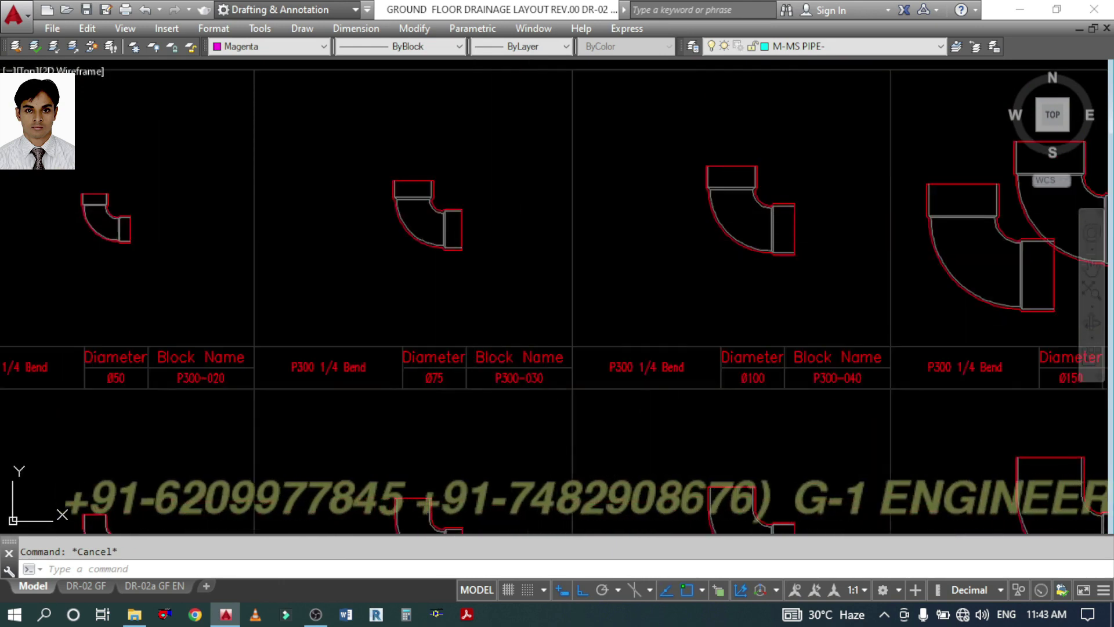
click(448, 224)
key(Return)
click(477, 273)
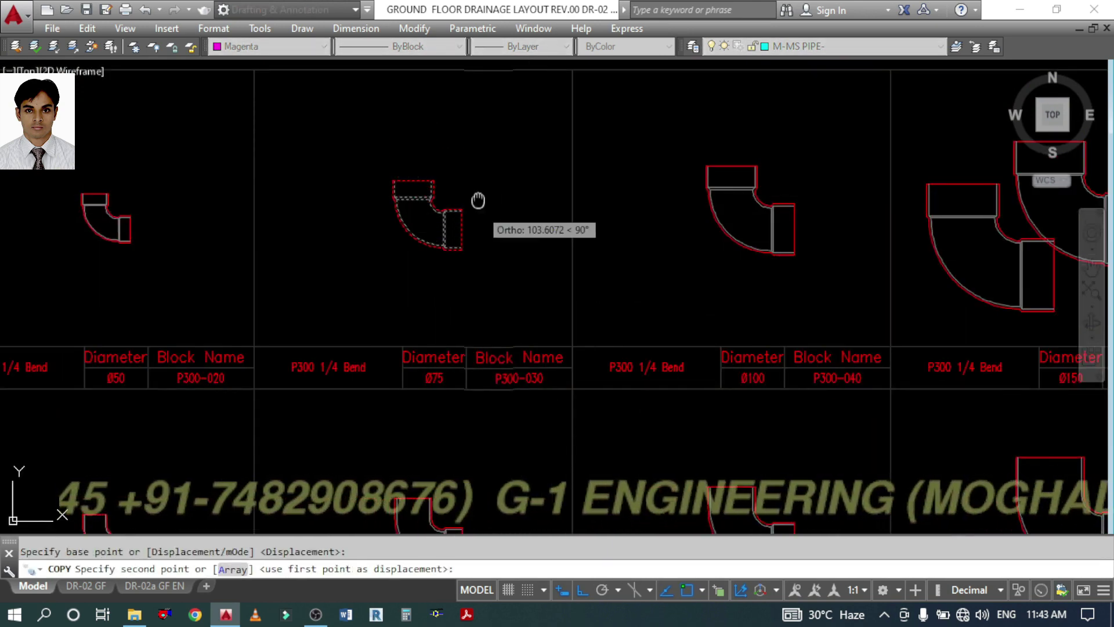
middle_drag(477, 199, 507, 458)
middle_drag(498, 194, 517, 353)
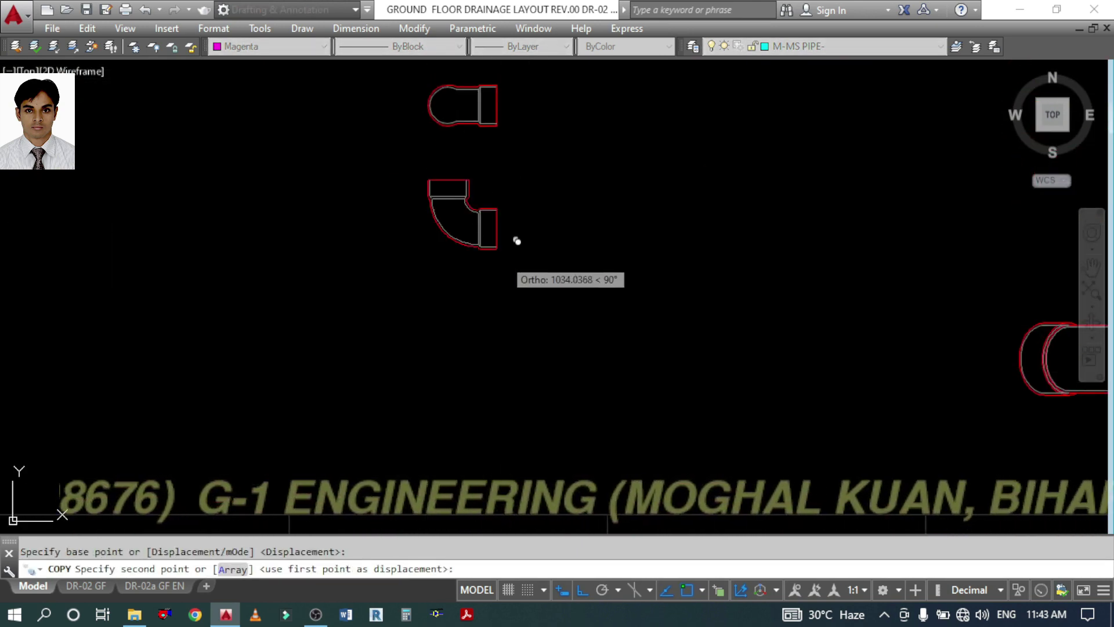
key(Escape)
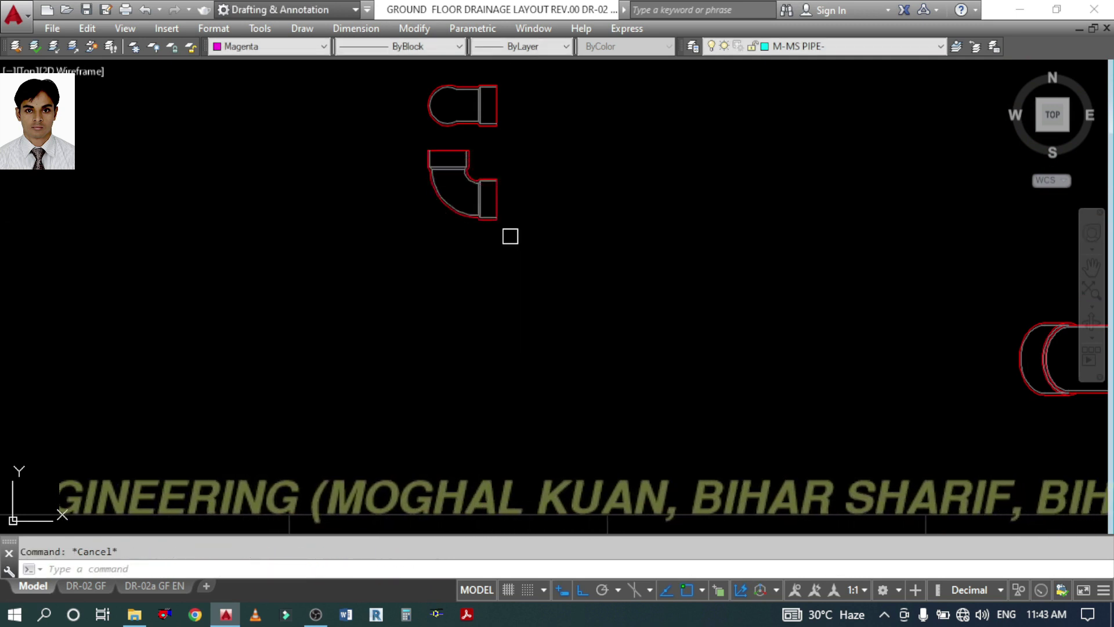
key(Return)
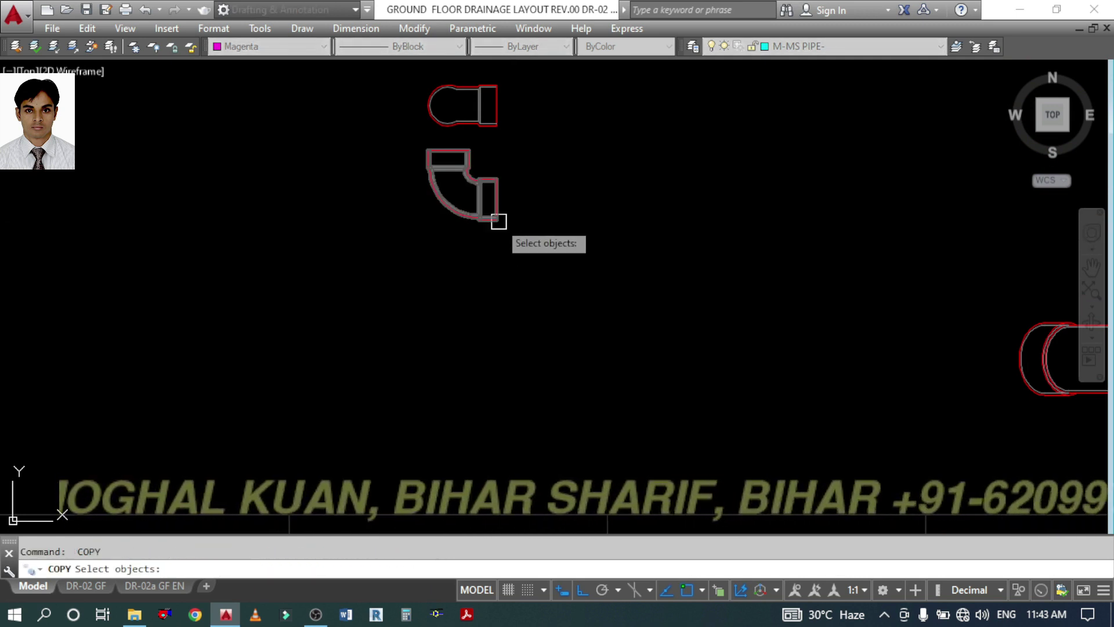
key(Escape)
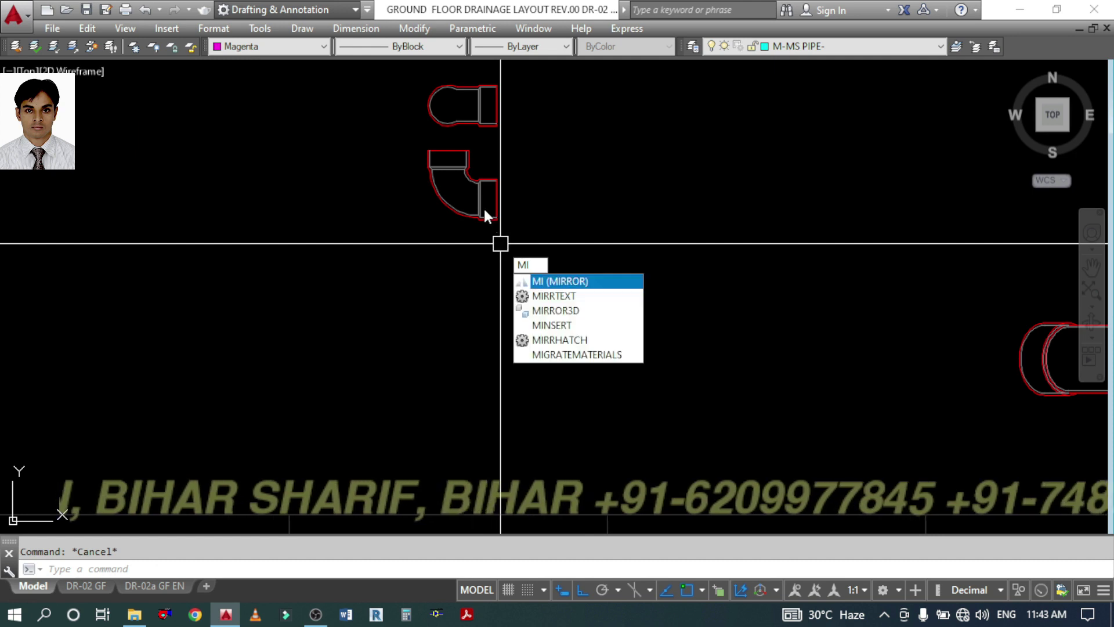
key(Escape)
- Mirror the copied 1/4 bend about a horizontal line through the plan-view fitting, keeping the source object
text(MI)
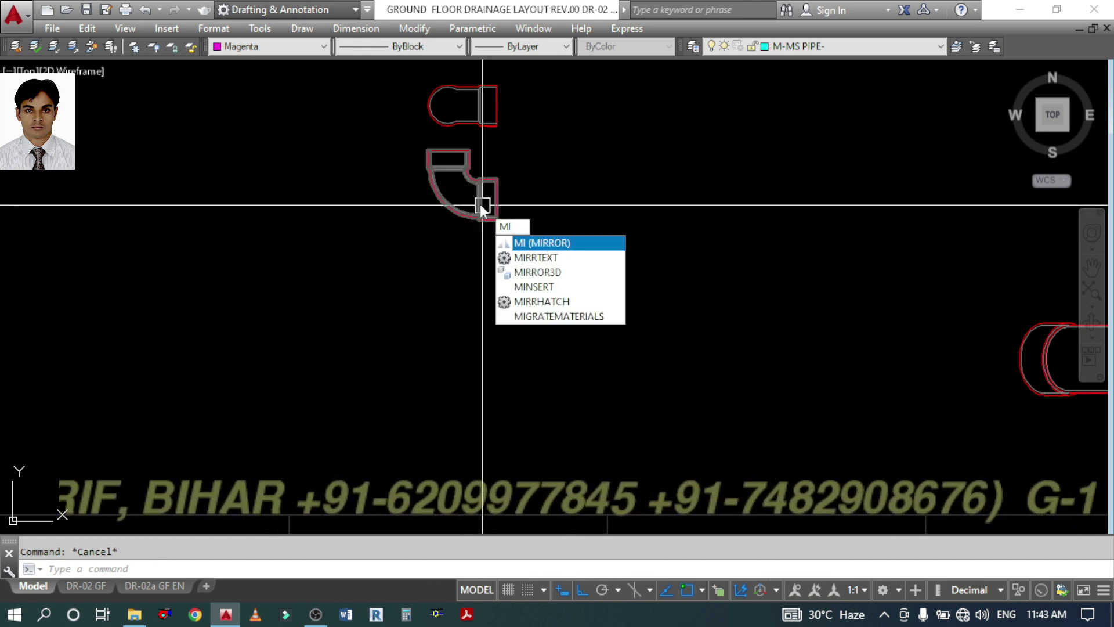
key(Return)
click(483, 205)
key(Return)
middle_drag(497, 137, 487, 200)
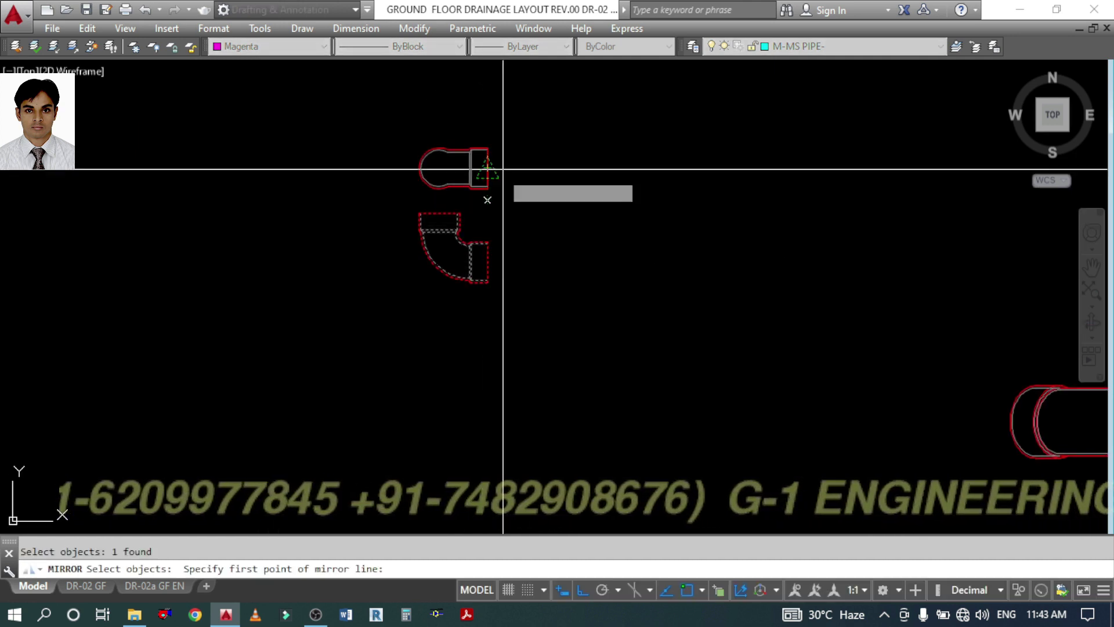
click(503, 159)
click(540, 161)
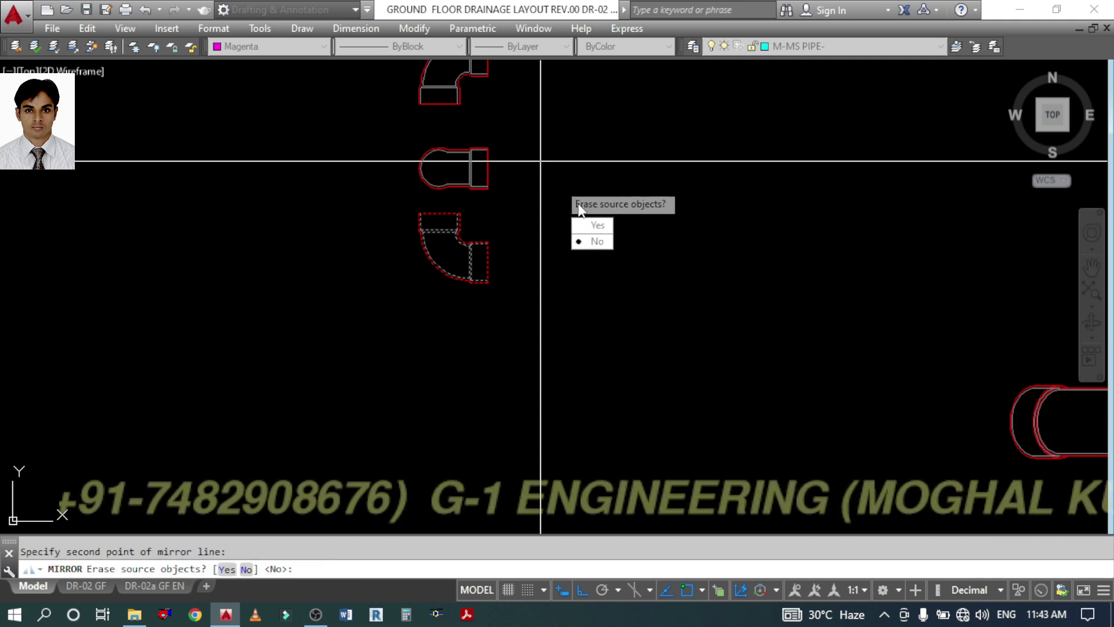
text(N)
key(Return)
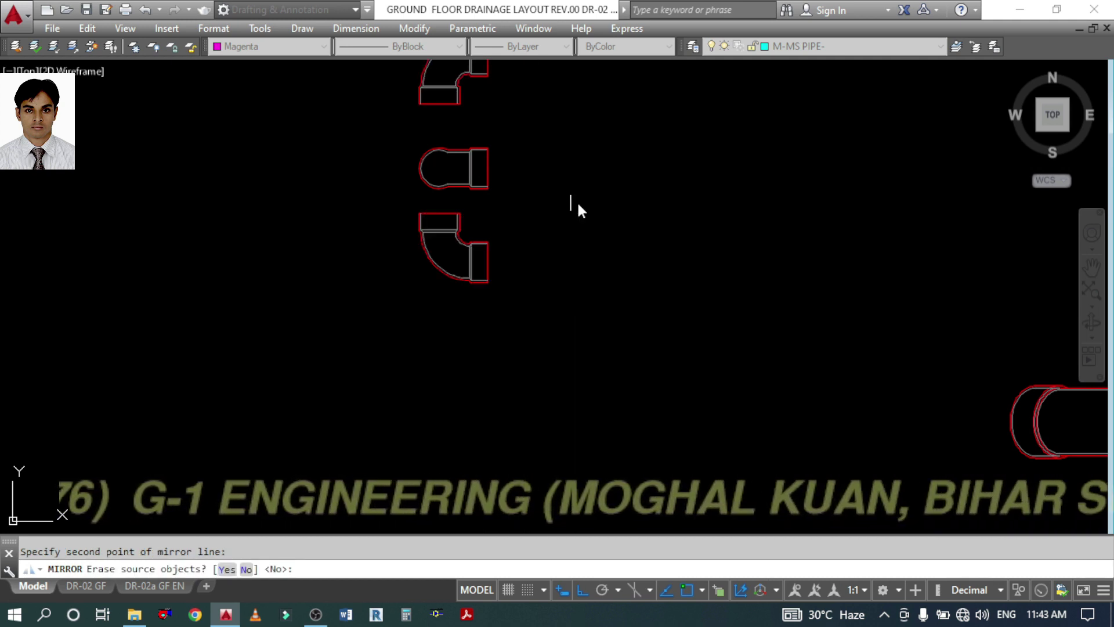
- Compare the mirrored 1/4 bend with the plan-view fitting beneath it
middle_drag(483, 115, 482, 274)
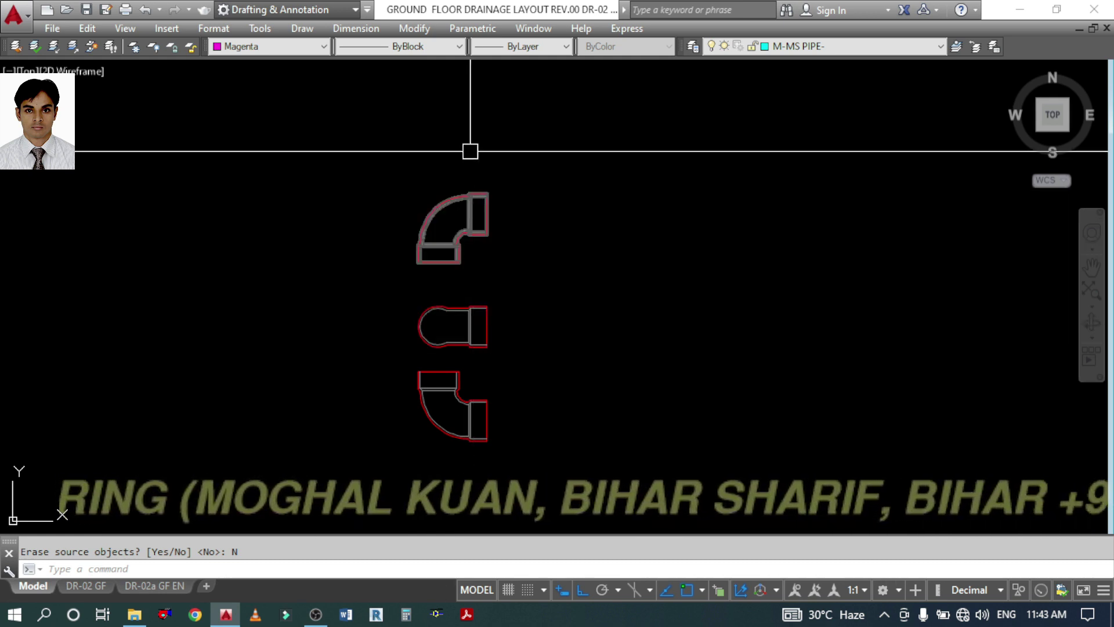
mouse_move(466, 115)
mouse_down()
mouse_move(449, 191)
mouse_move(463, 317)
mouse_move(465, 149)
mouse_move(473, 165)
mouse_up()
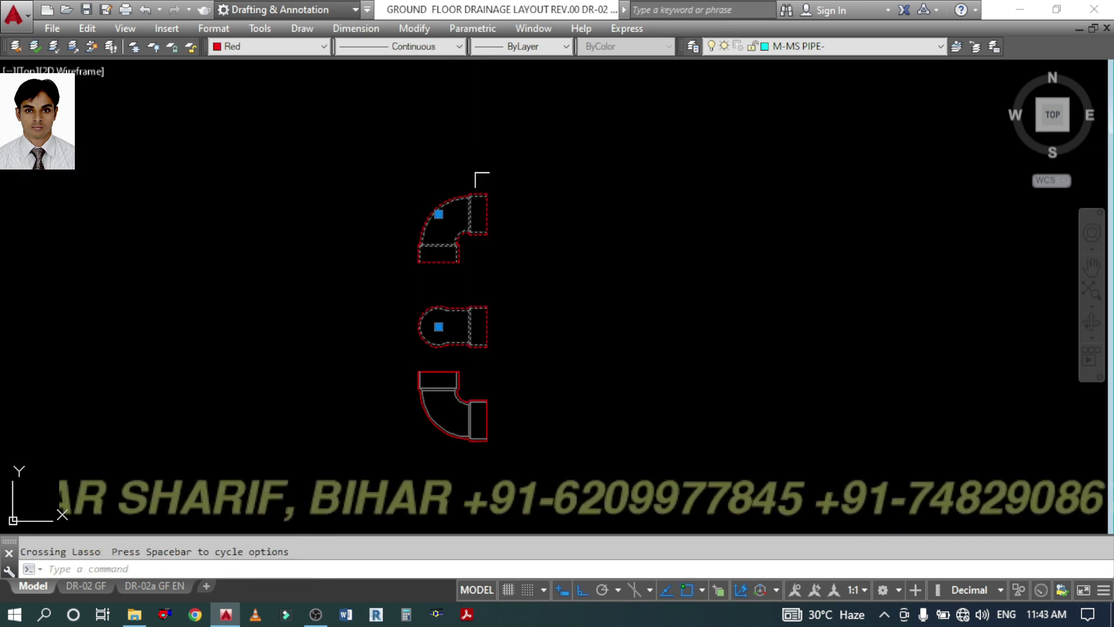
key(Escape)
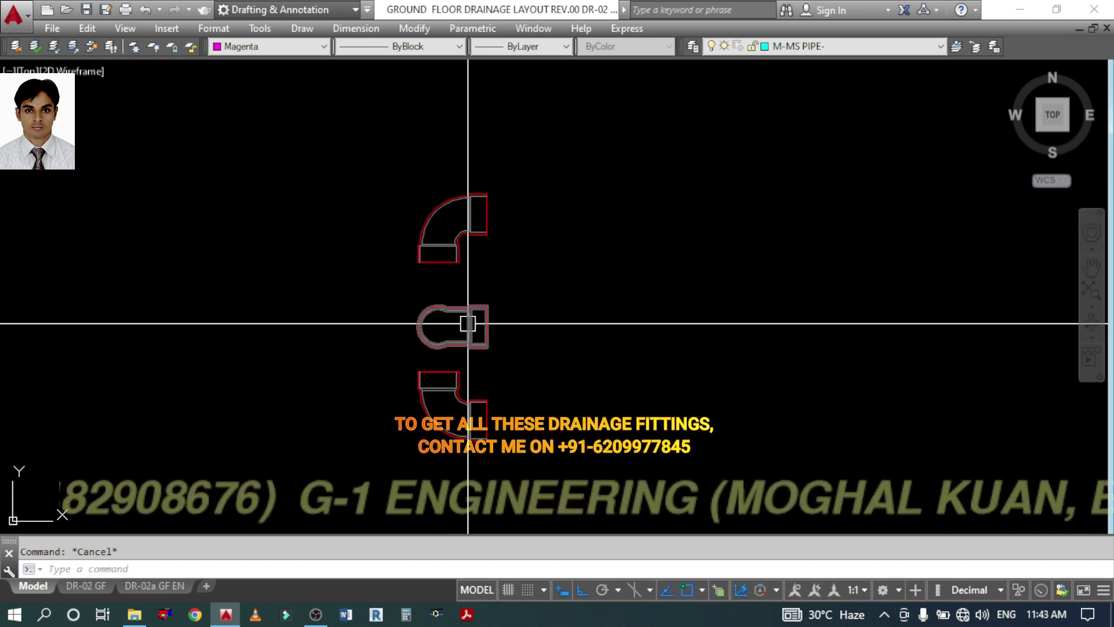
scroll(511, 181, down, 7)
scroll(512, 364, up, 4)
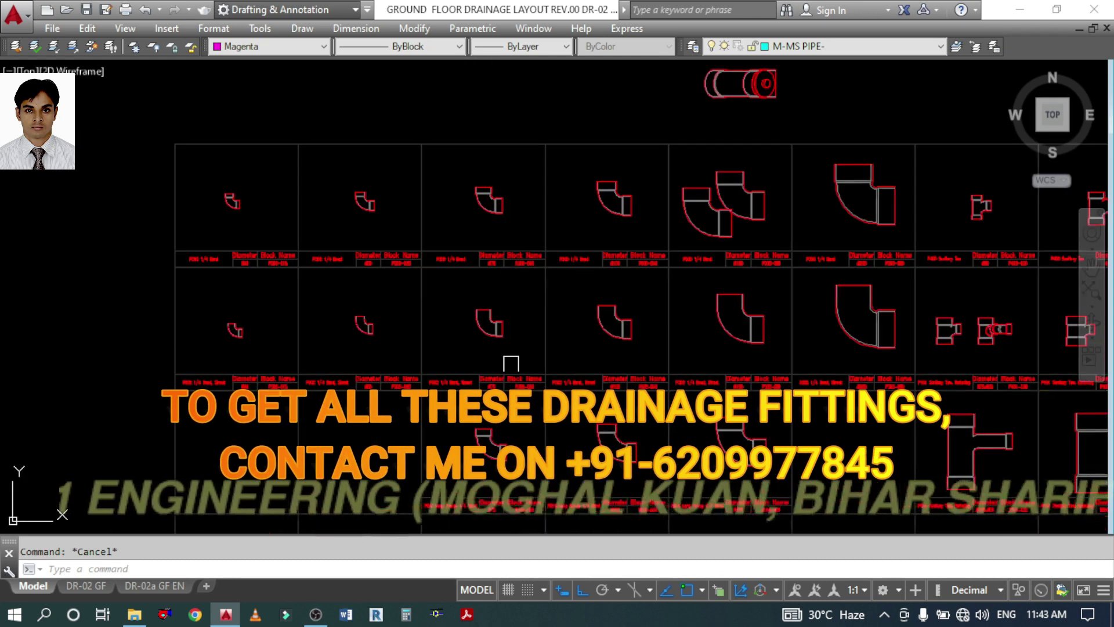
text(m)
key(Return)
middle_drag(546, 402, 527, 164)
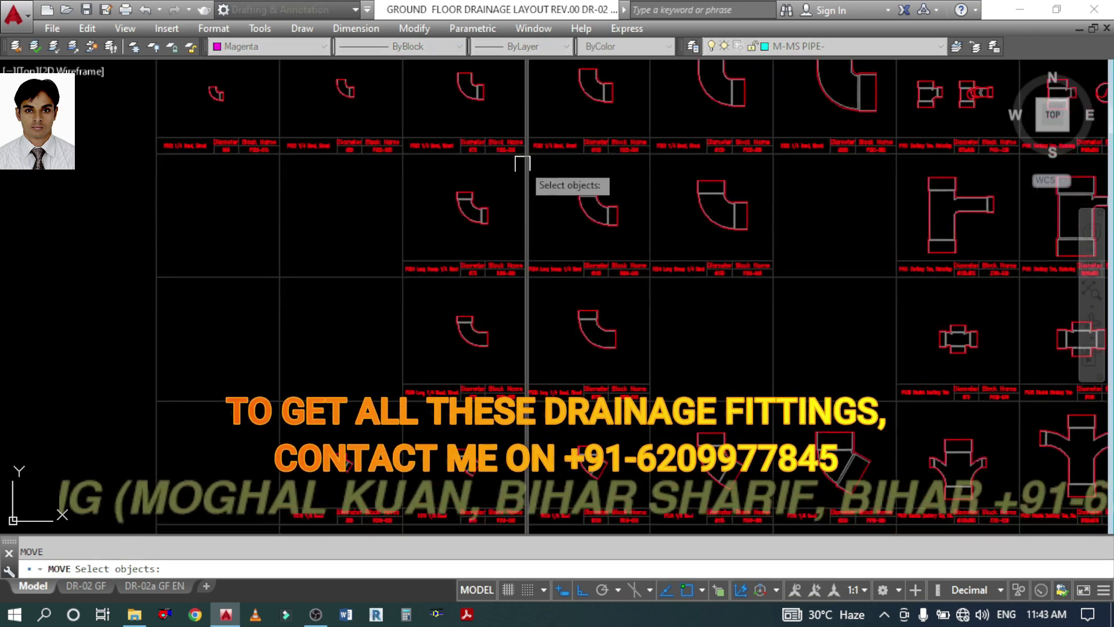
key(Escape)
- Copy the ø75 plan-view bend with the circle and S-curve symbol straight up to below the copied 1/4 bend above the table
scroll(494, 220, down, 6)
text(co)
key(Return)
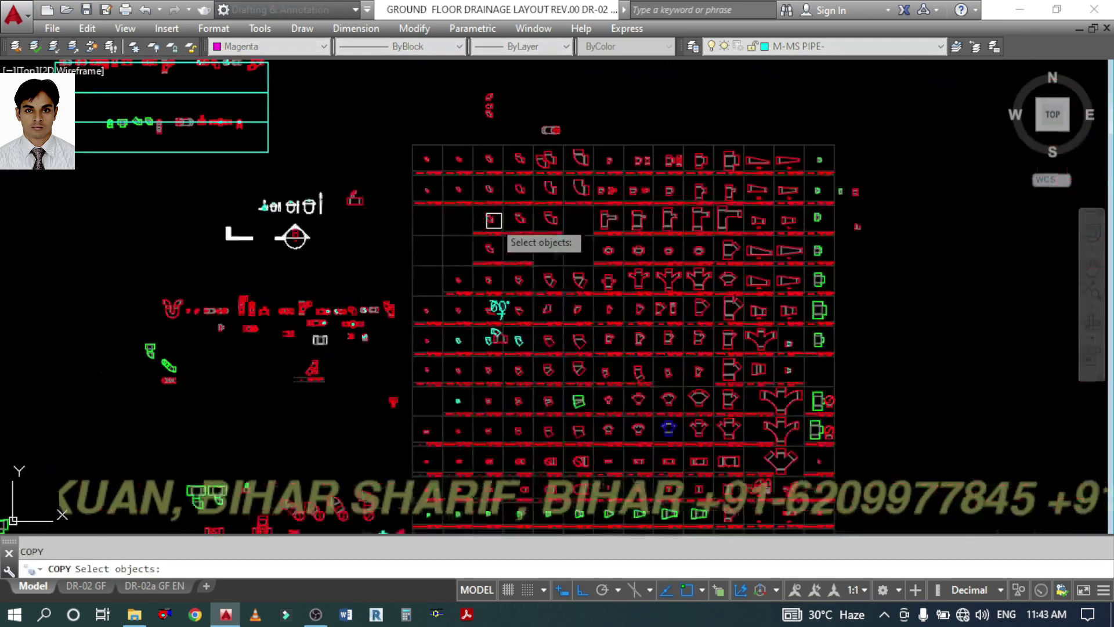
scroll(495, 395, up, 6)
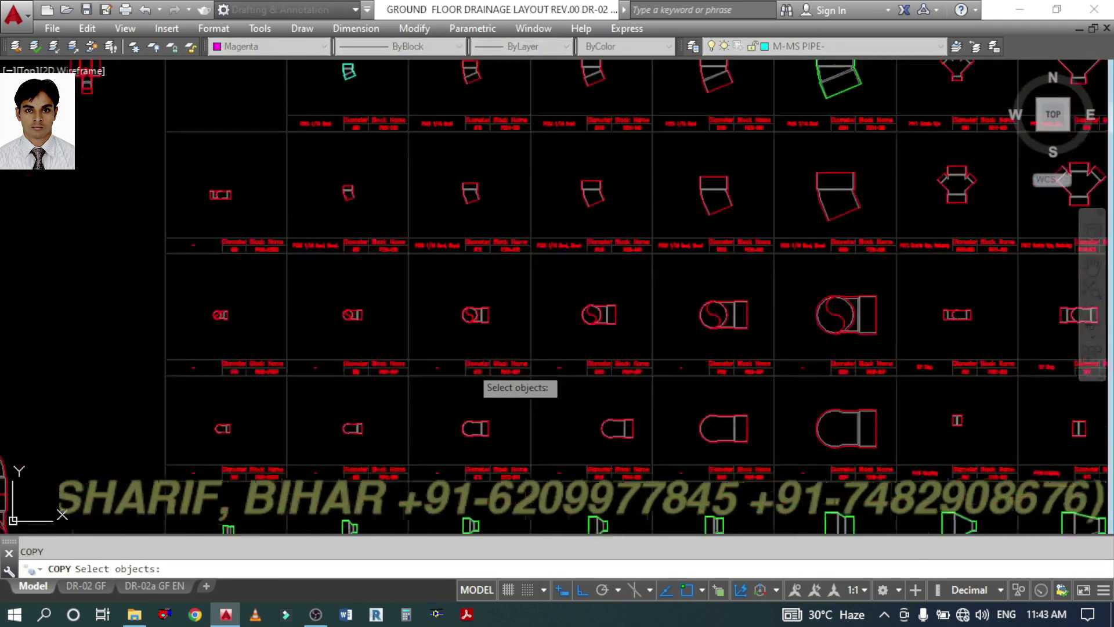
scroll(476, 365, up, 2)
key(Return)
click(470, 287)
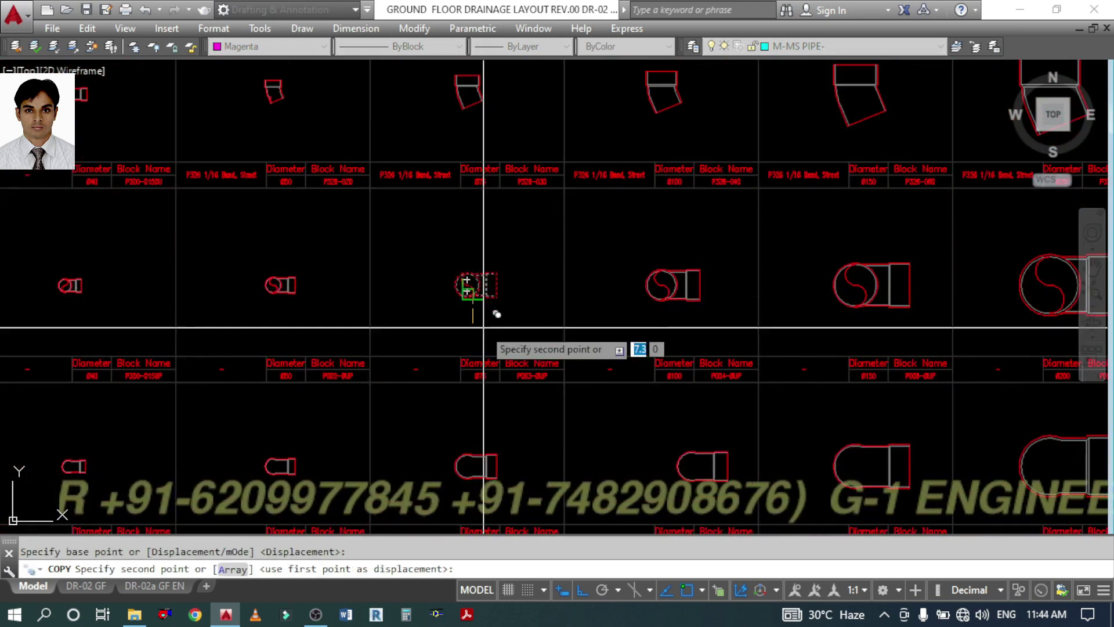
scroll(459, 273, down, 5)
scroll(454, 246, up, 8)
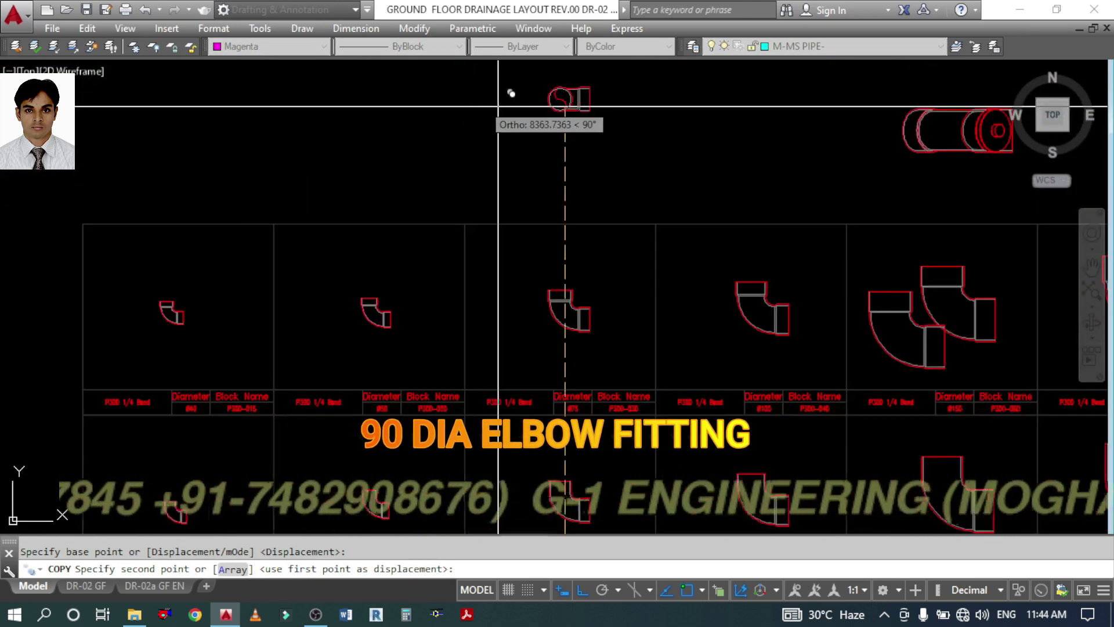
click(548, 211)
key(Escape)
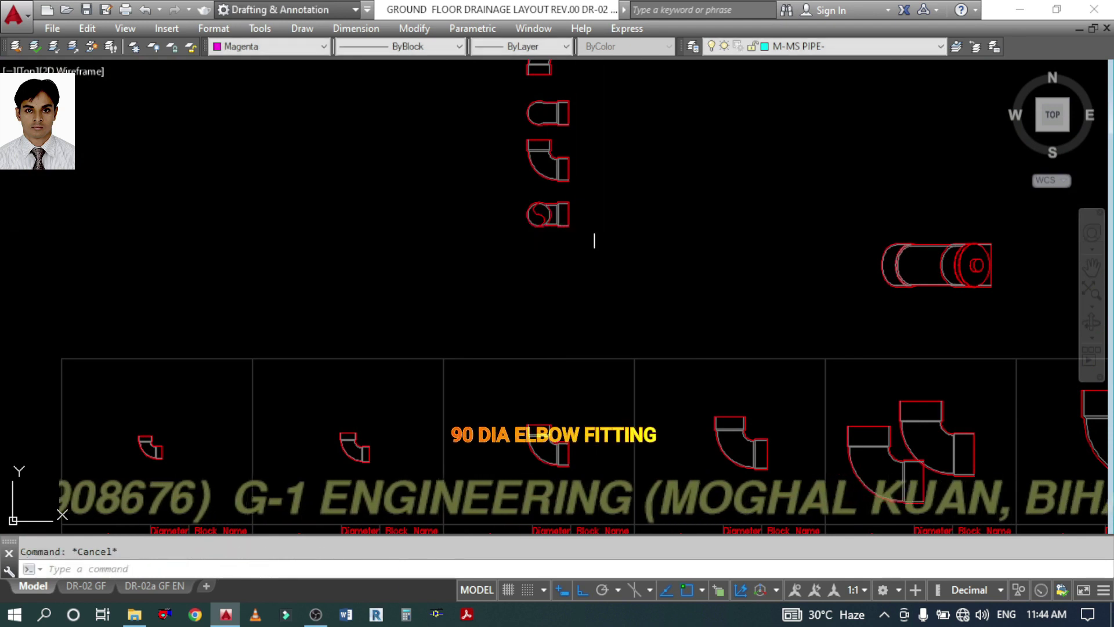
- Move the lower copied 1/4 bend straight down to just below the plan-view fitting with the circle symbol
text(m)
key(Return)
click(561, 187)
key(Return)
click(626, 162)
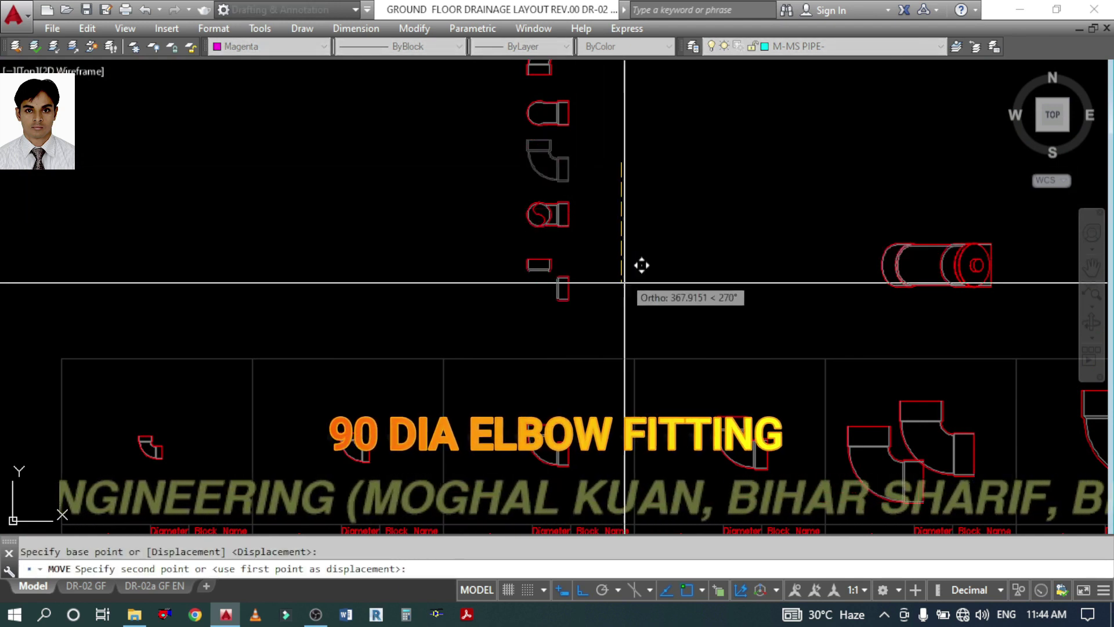
click(626, 278)
key(Escape)
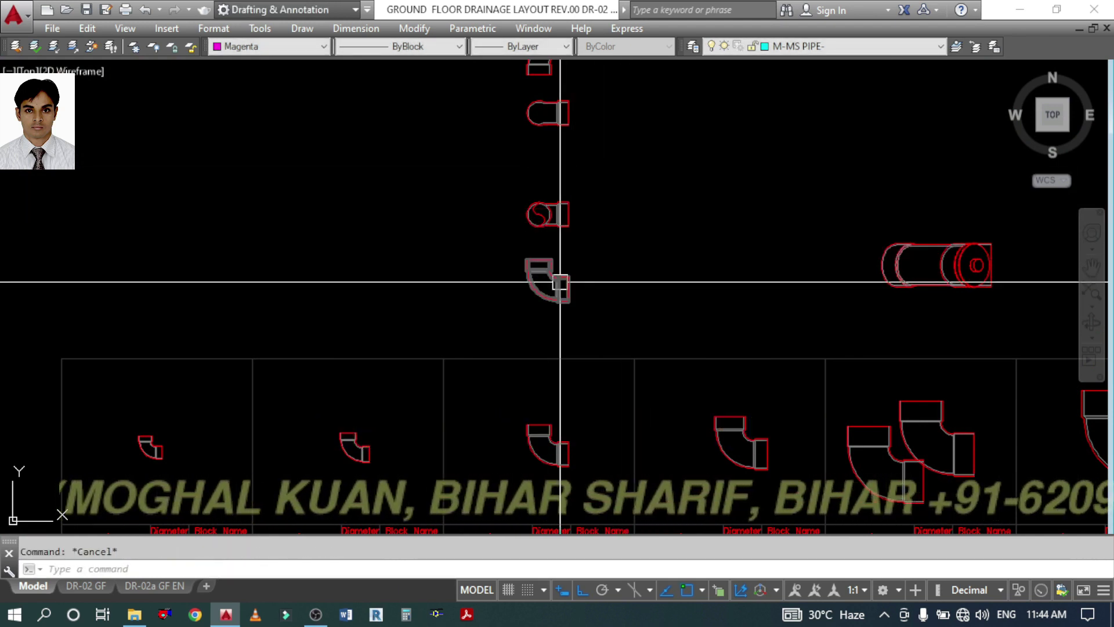
- Compare the two plan-view fittings with the 1/4 bends placed above and below them
scroll(546, 264, up, 4)
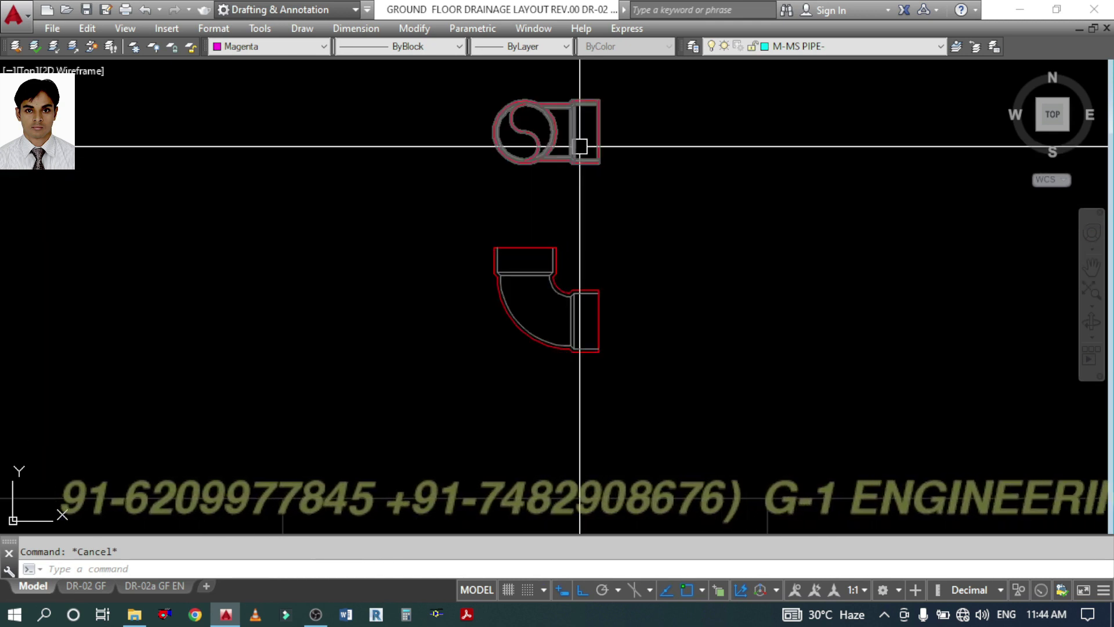
scroll(579, 148, down, 4)
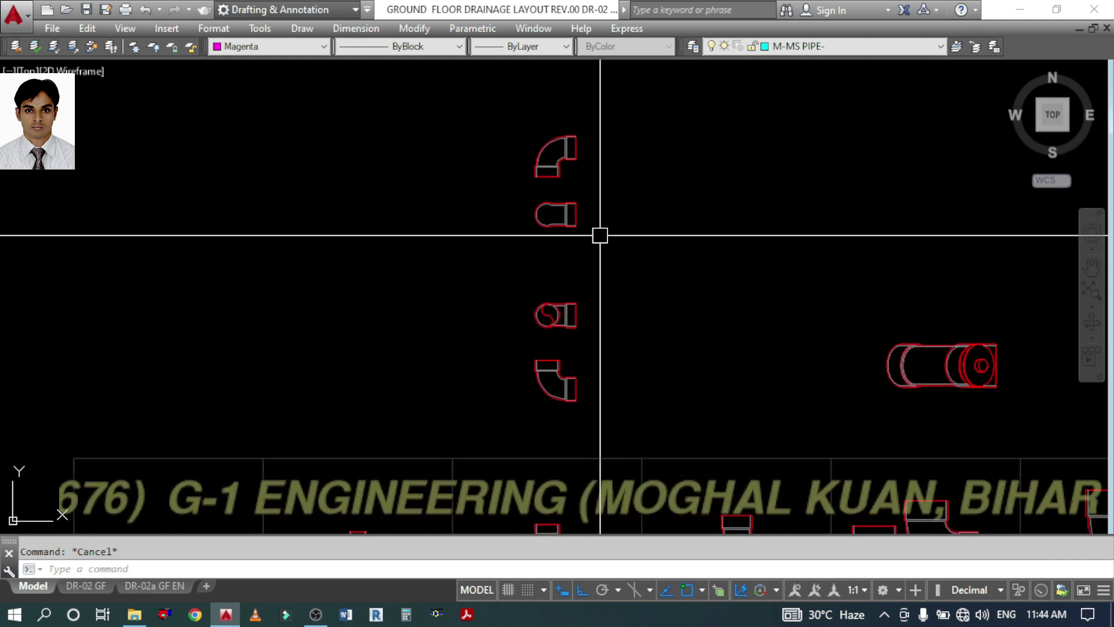
mouse_move(563, 224)
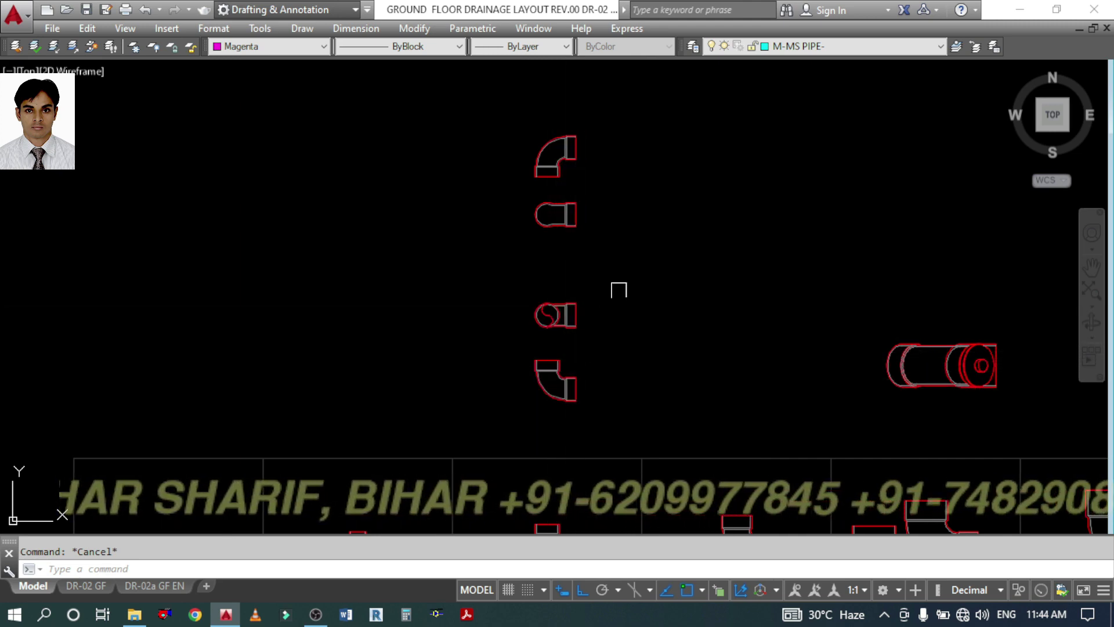
- Find the wye fittings in the fittings table and examine the ø150xø50 P601 reducing wye
scroll(618, 290, down, 6)
scroll(662, 209, up, 4)
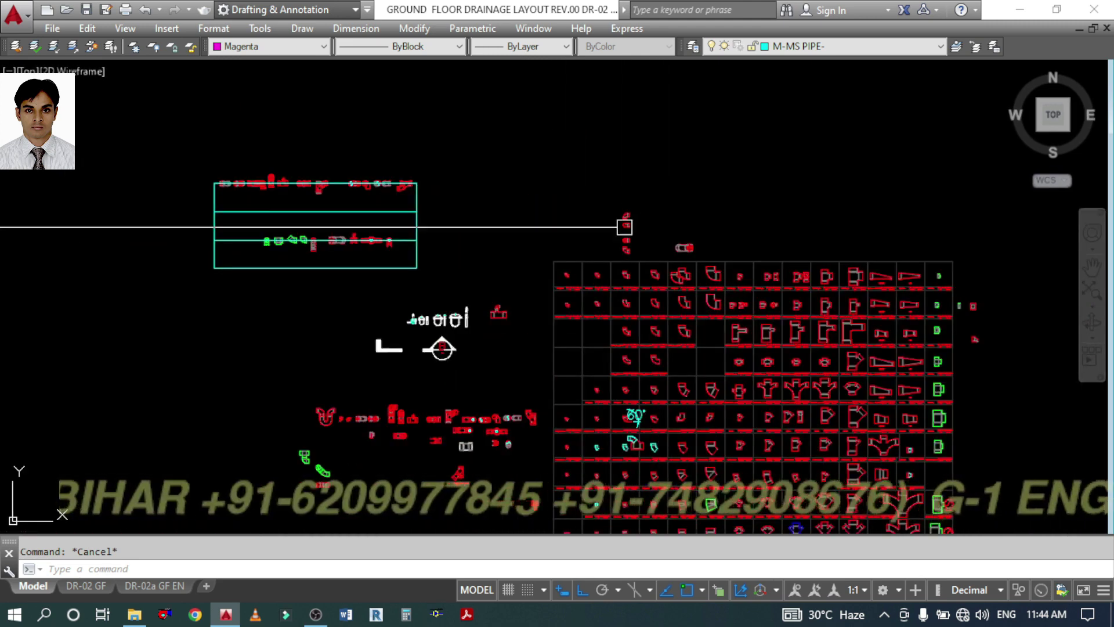
scroll(625, 226, up, 5)
scroll(704, 213, down, 10)
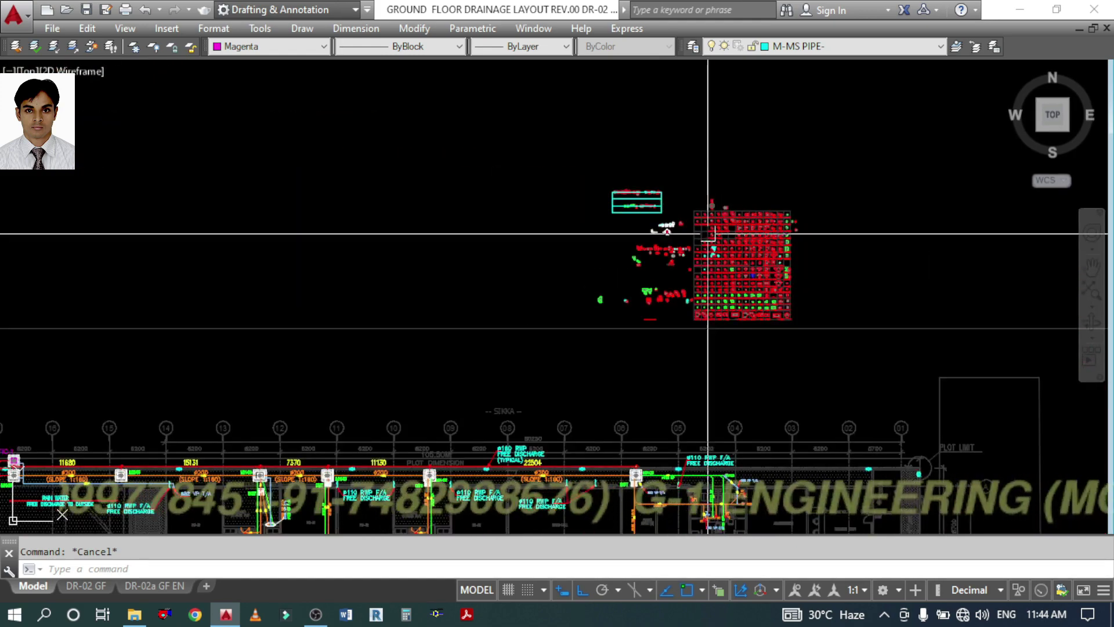
scroll(721, 314, up, 6)
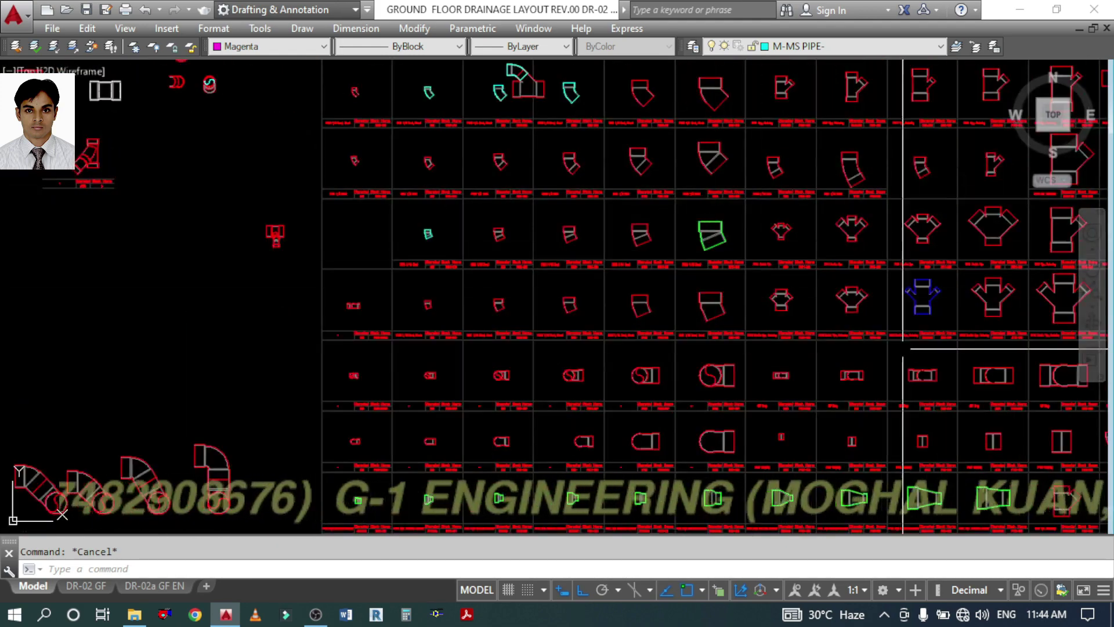
middle_drag(891, 364, 555, 496)
scroll(627, 206, up, 4)
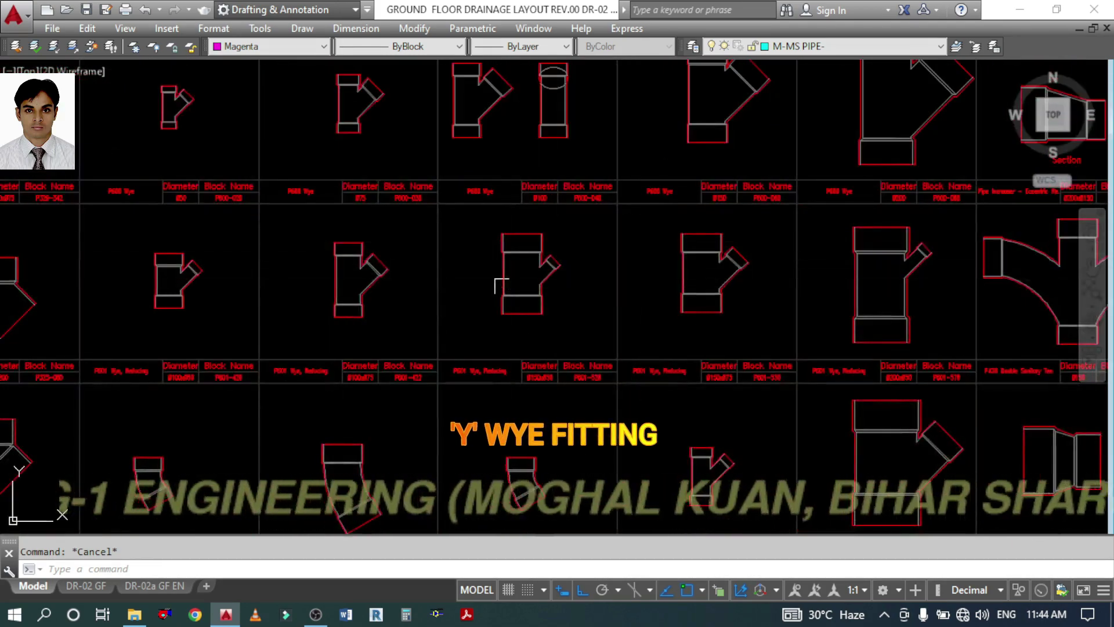
mouse_move(572, 284)
middle_down()
mouse_move(517, 390)
mouse_move(356, 390)
mouse_move(321, 358)
mouse_move(510, 144)
mouse_move(505, 192)
mouse_move(470, 246)
middle_up()
scroll(404, 259, up, 3)
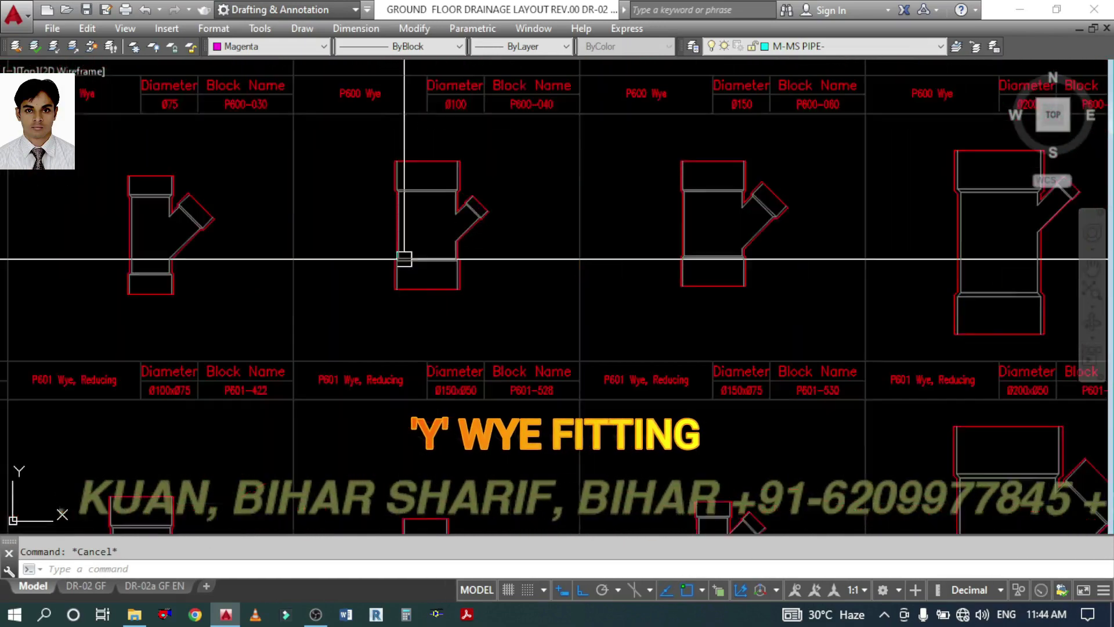
scroll(426, 289, up, 3)
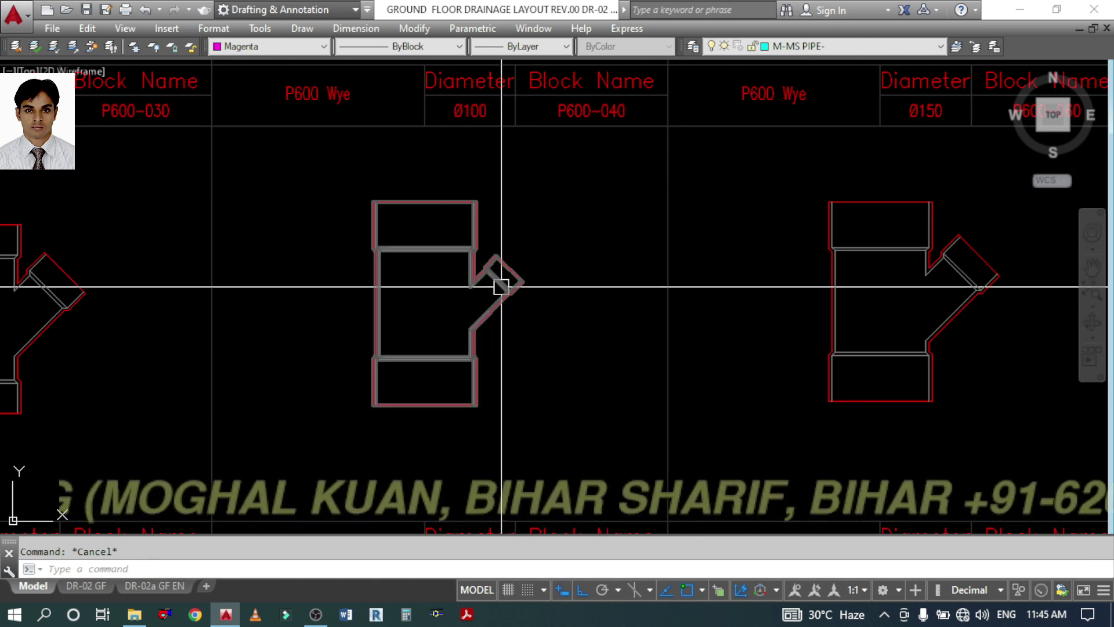
- Examine the ø150xø75 P601 reducing wye, including its socket ends, branch and diameter label
scroll(503, 291, down, 3)
scroll(756, 373, up, 3)
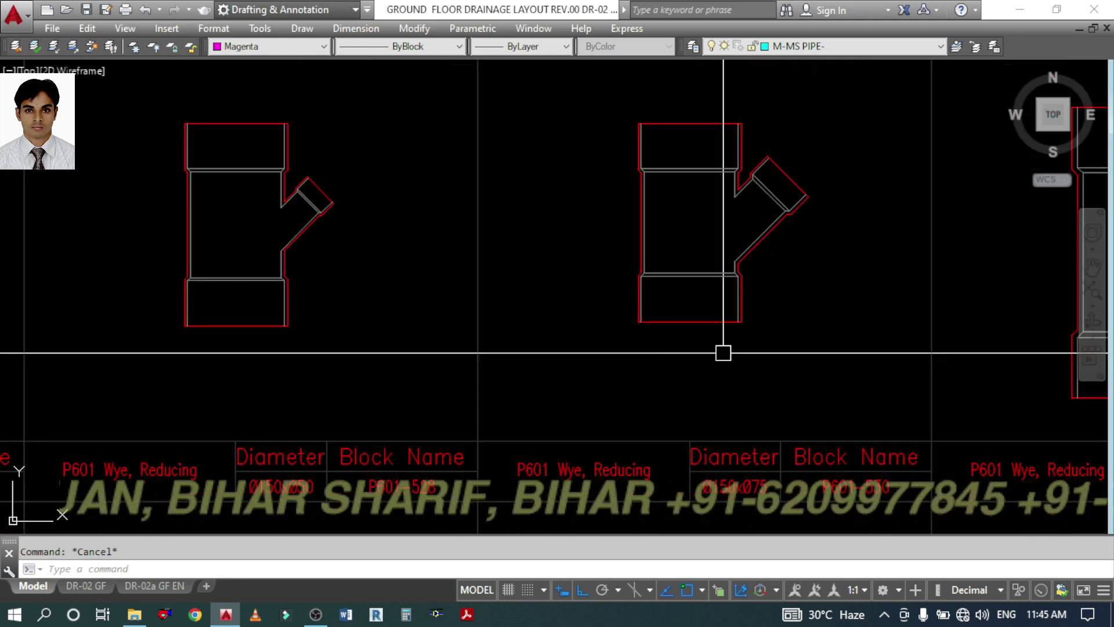
scroll(723, 353, up, 2)
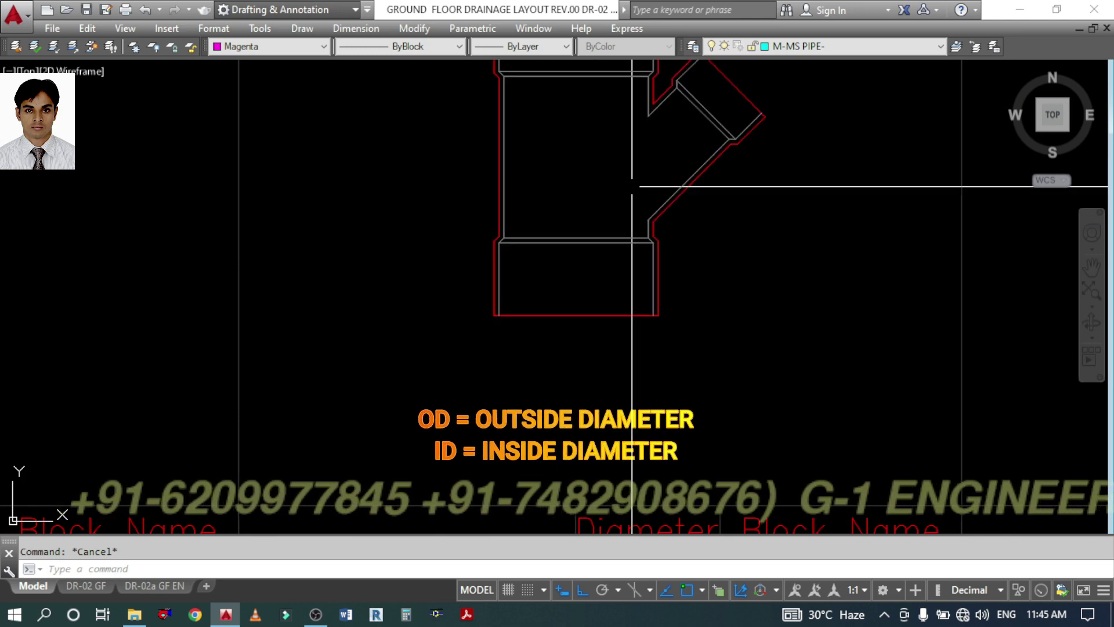
middle_drag(630, 282, 598, 178)
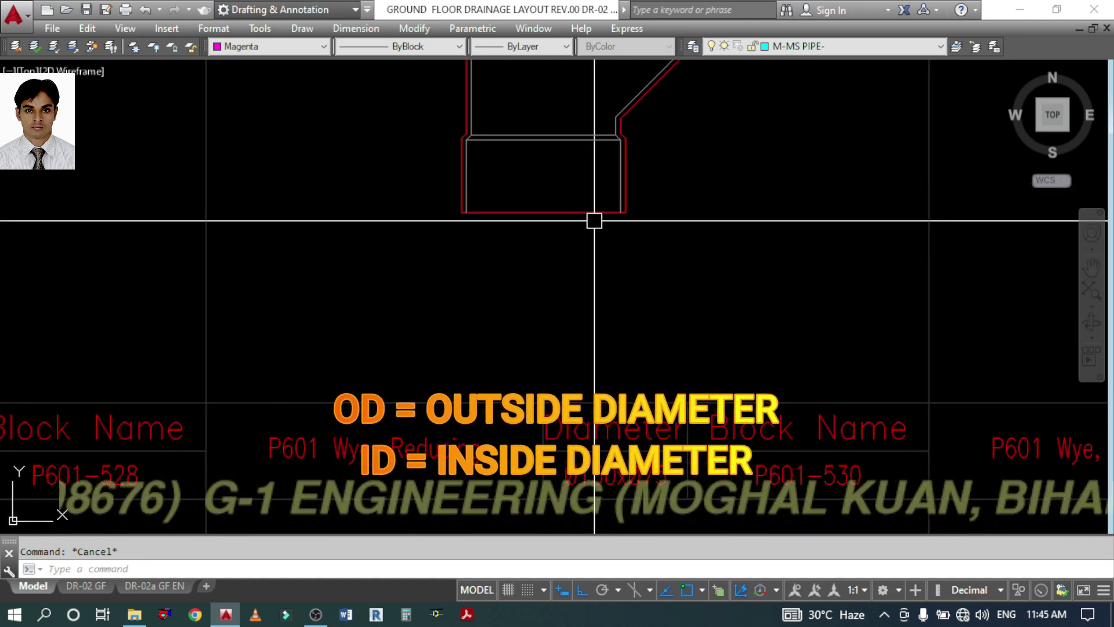
mouse_move(594, 221)
middle_down()
mouse_move(565, 182)
mouse_move(555, 237)
middle_up()
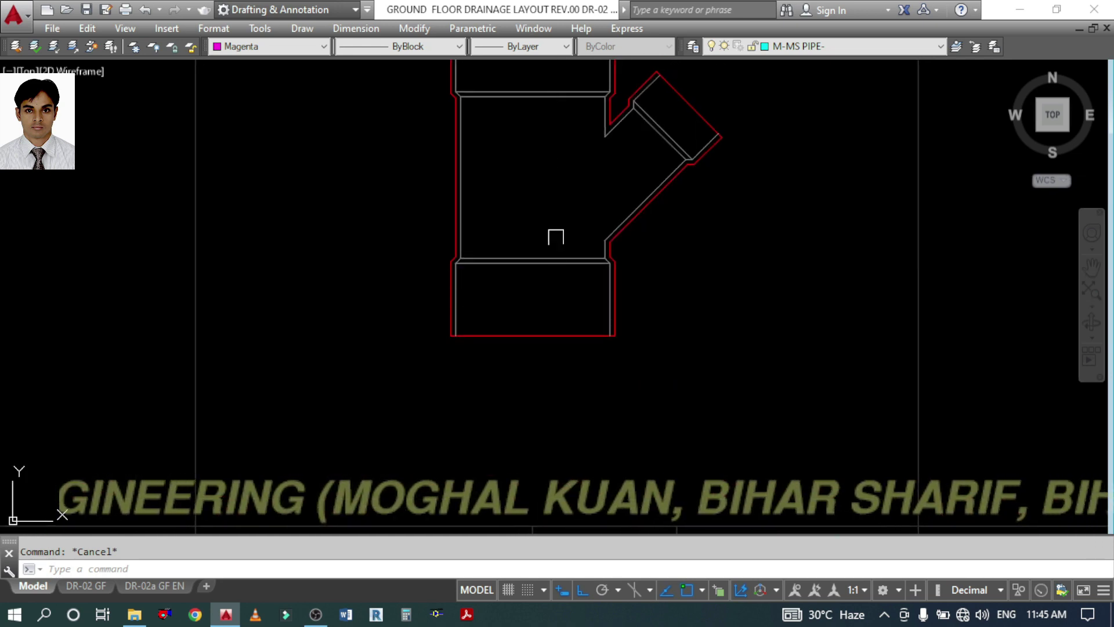
scroll(512, 177, down, 5)
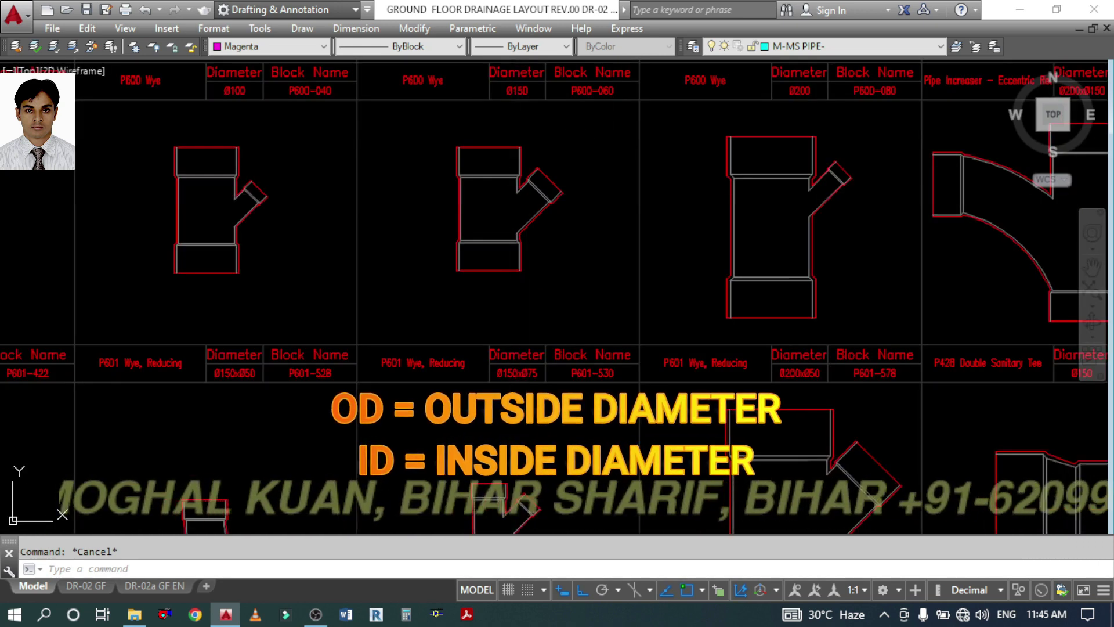
scroll(530, 391, up, 4)
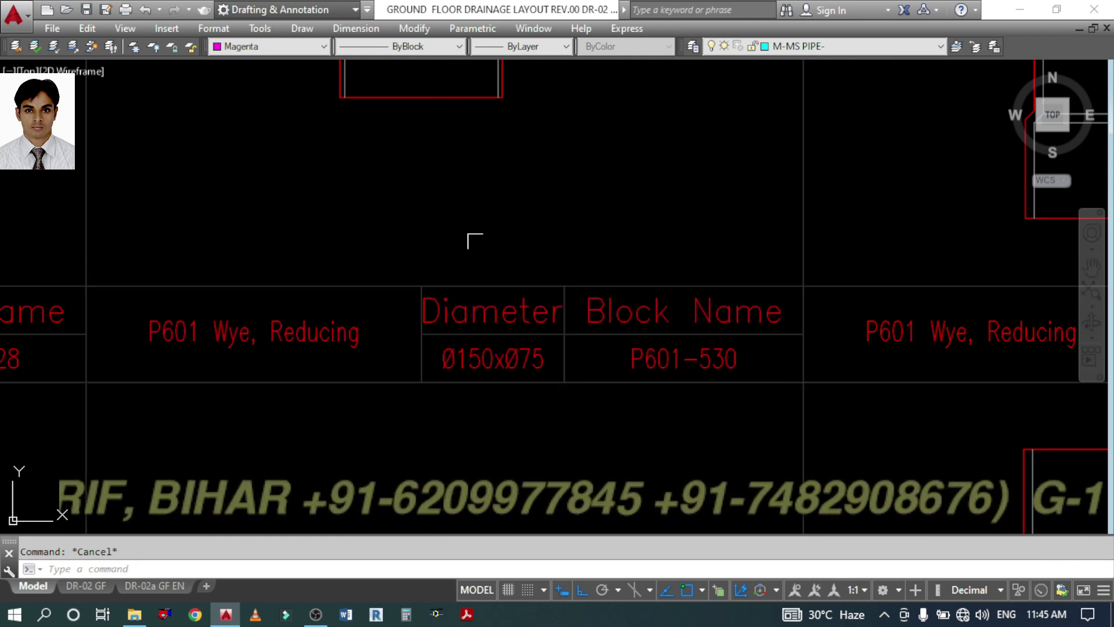
middle_drag(632, 184, 623, 220)
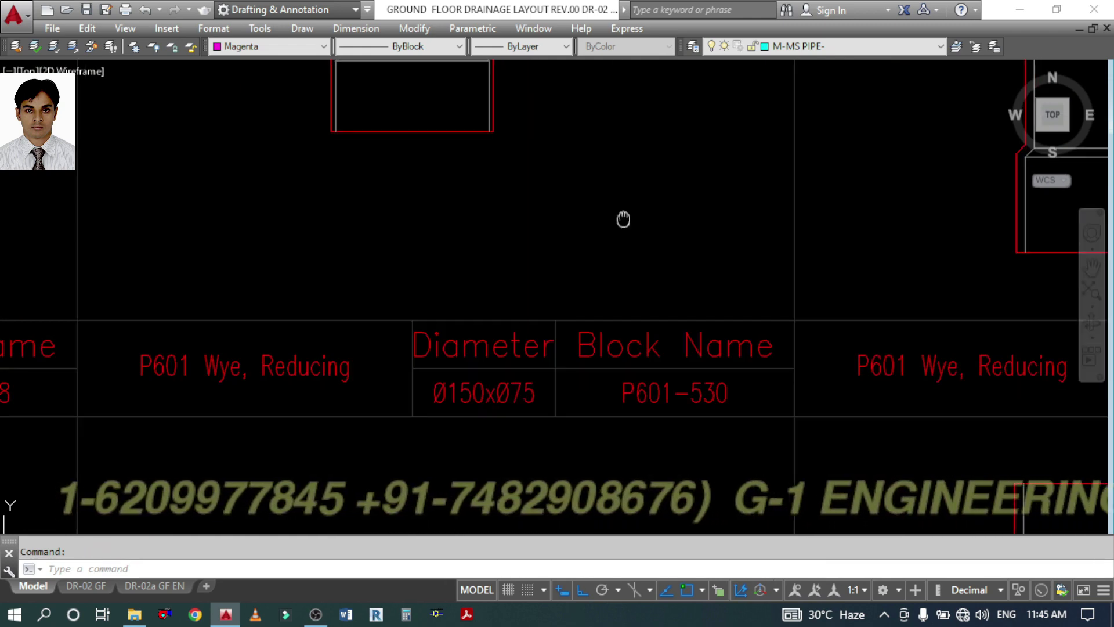
middle_drag(439, 196, 456, 377)
scroll(484, 329, down, 4)
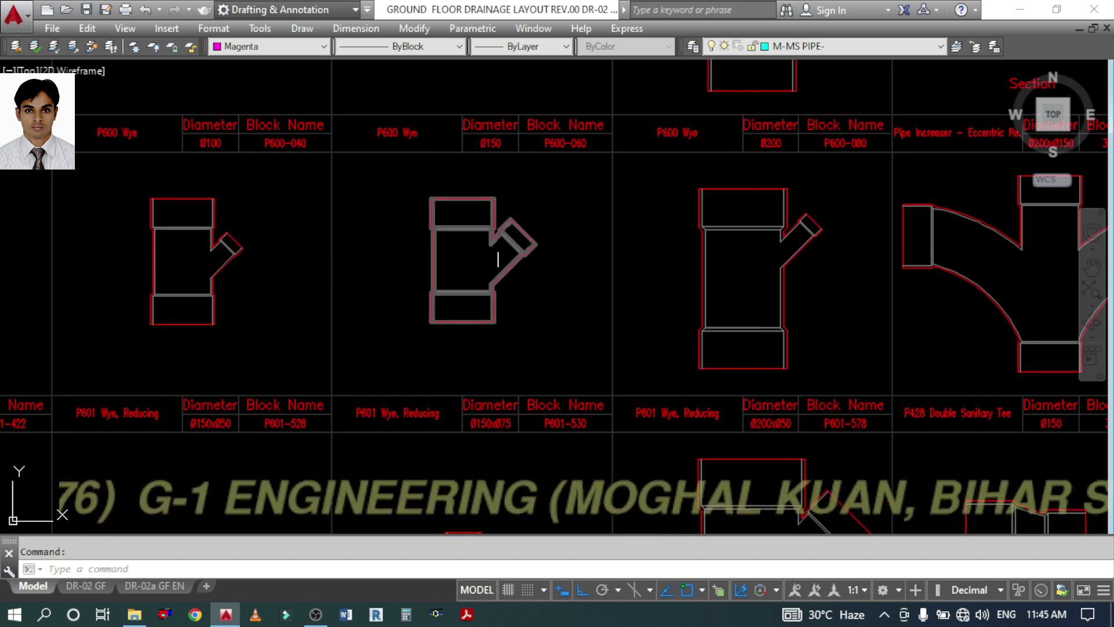
- Look over the ø200 reducing wyes and the double wye and double sanitary tee blocks in the table
scroll(673, 286, down, 4)
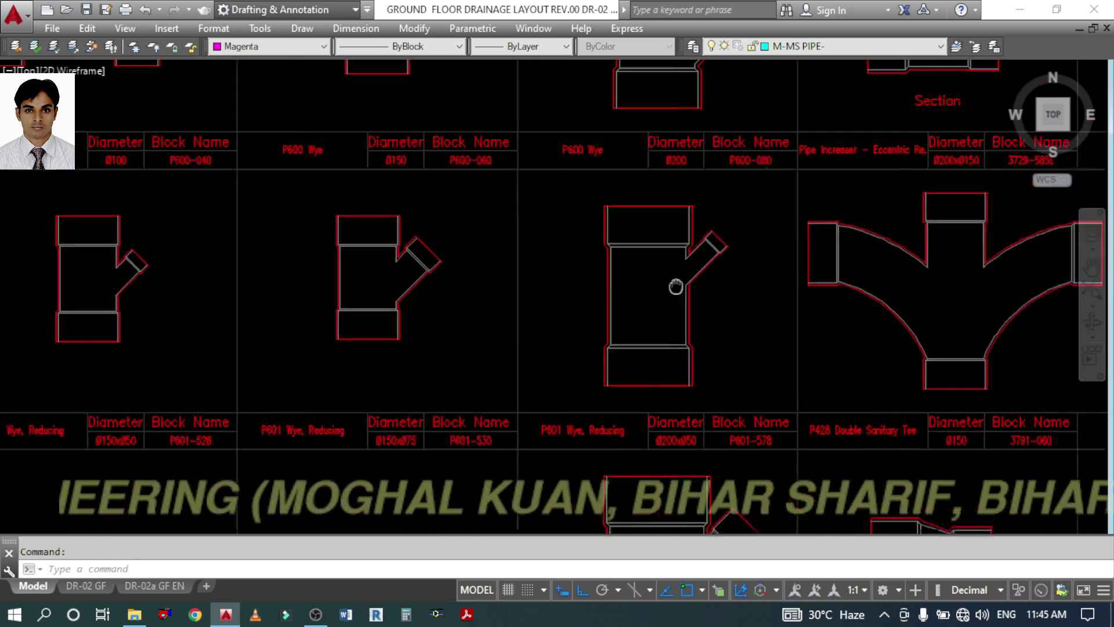
middle_drag(525, 343, 531, 147)
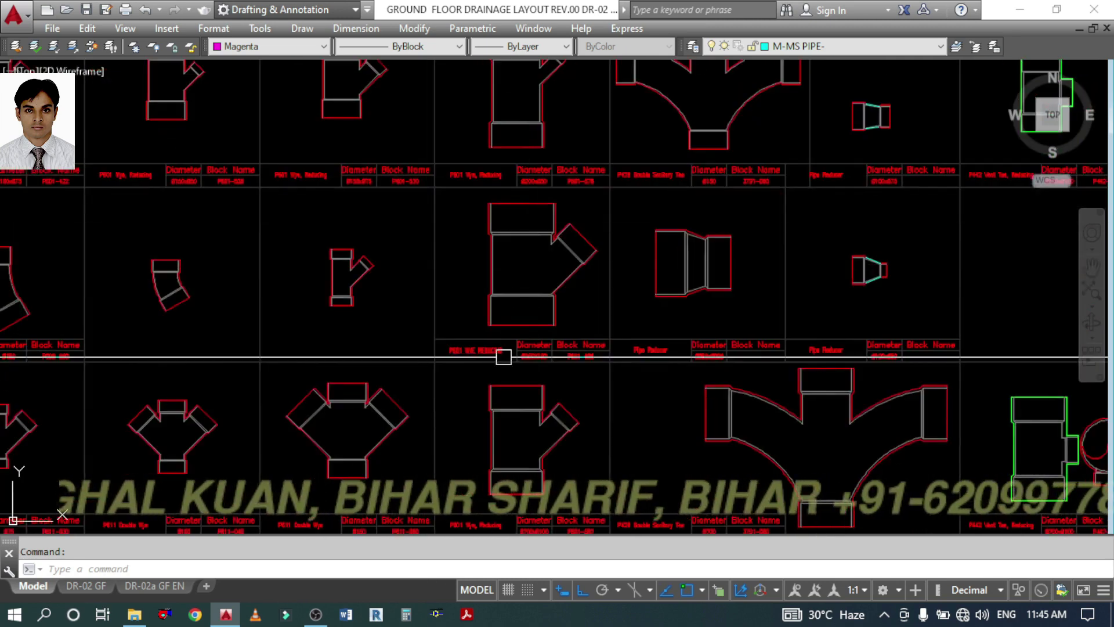
middle_drag(502, 370, 533, 161)
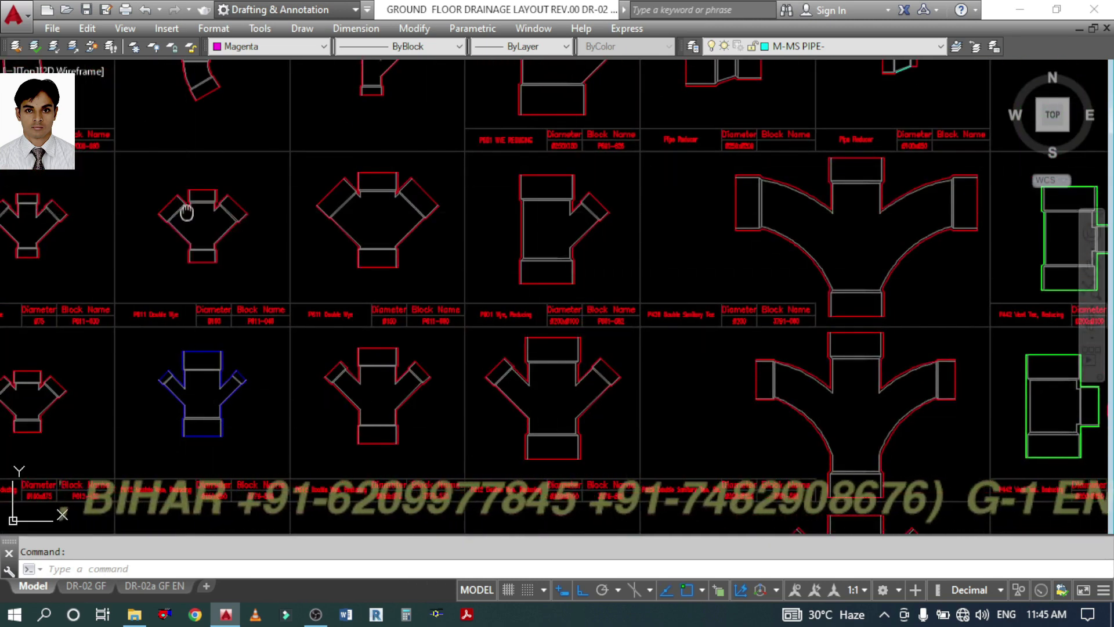
scroll(538, 208, down, 4)
scroll(610, 199, down, 8)
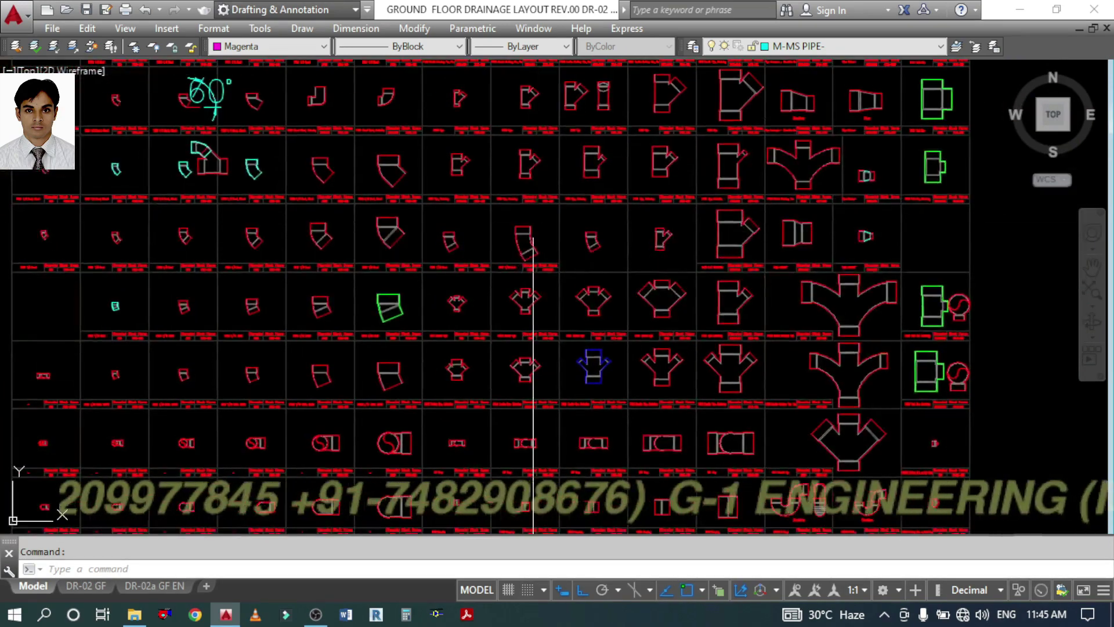
- Offset the diagonal ø82 WP pipe line near the prayer room ablution areas by 41 mm on both sides
scroll(520, 388, up, 8)
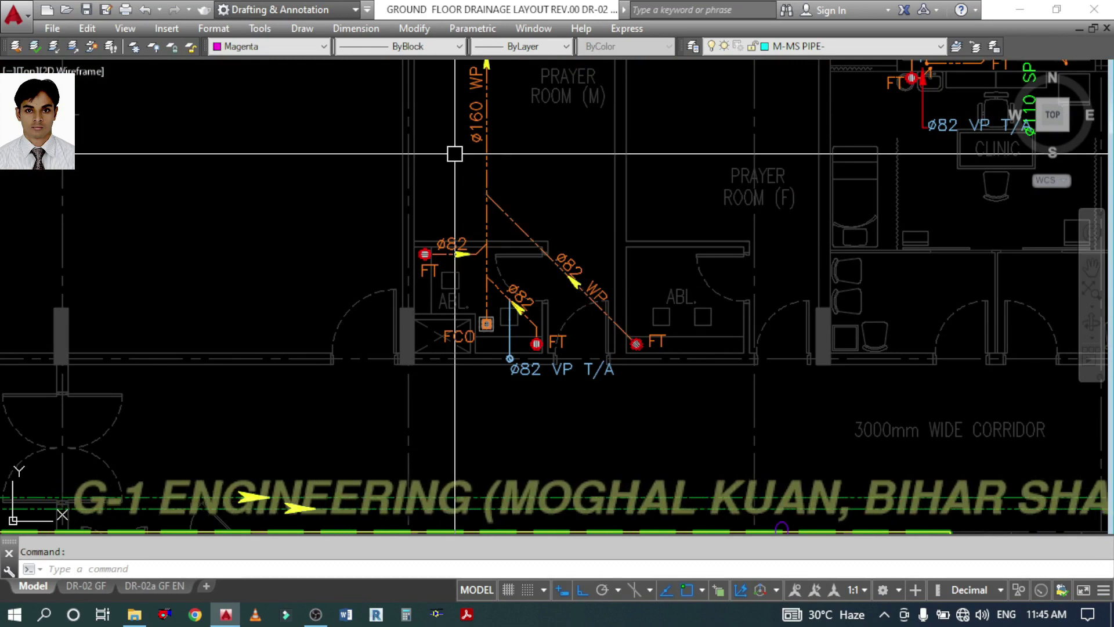
scroll(580, 291, up, 5)
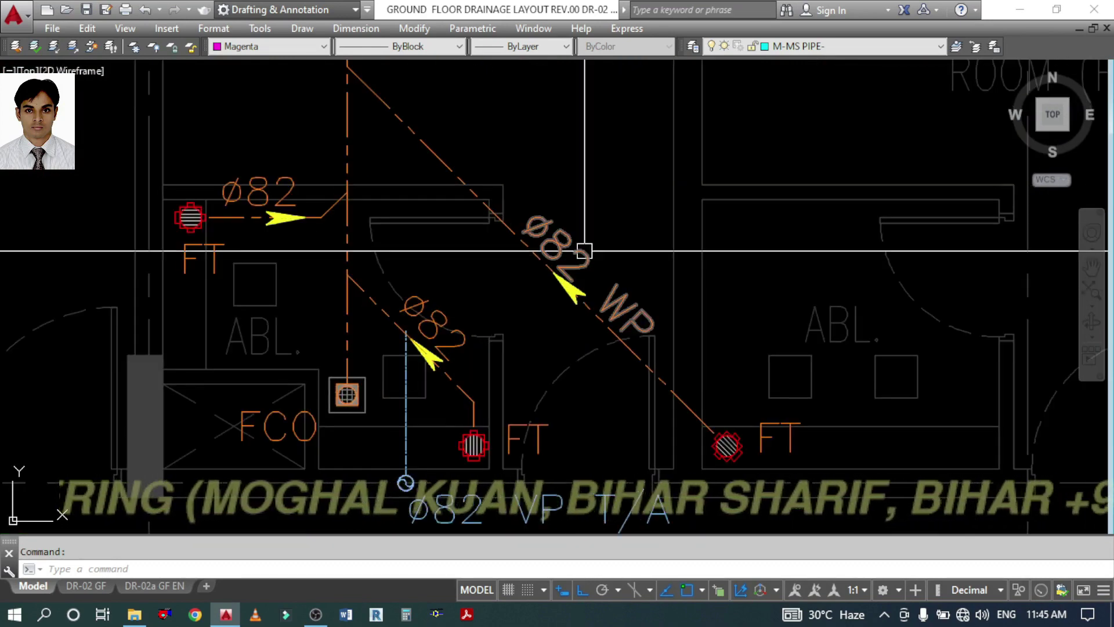
text(o)
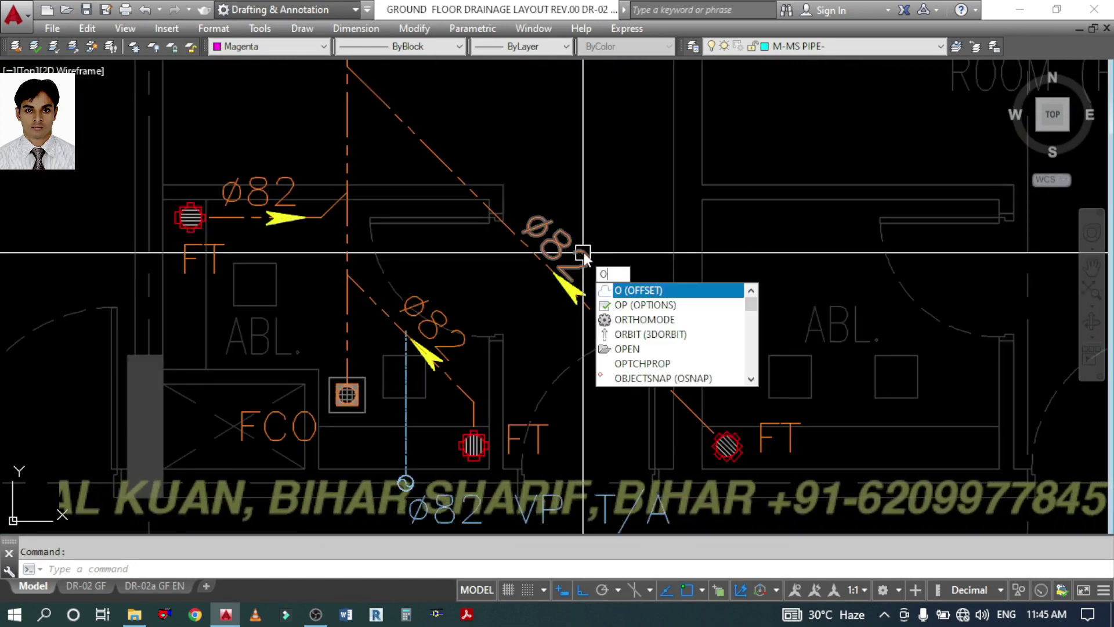
key(Return)
text(40)
key(Return)
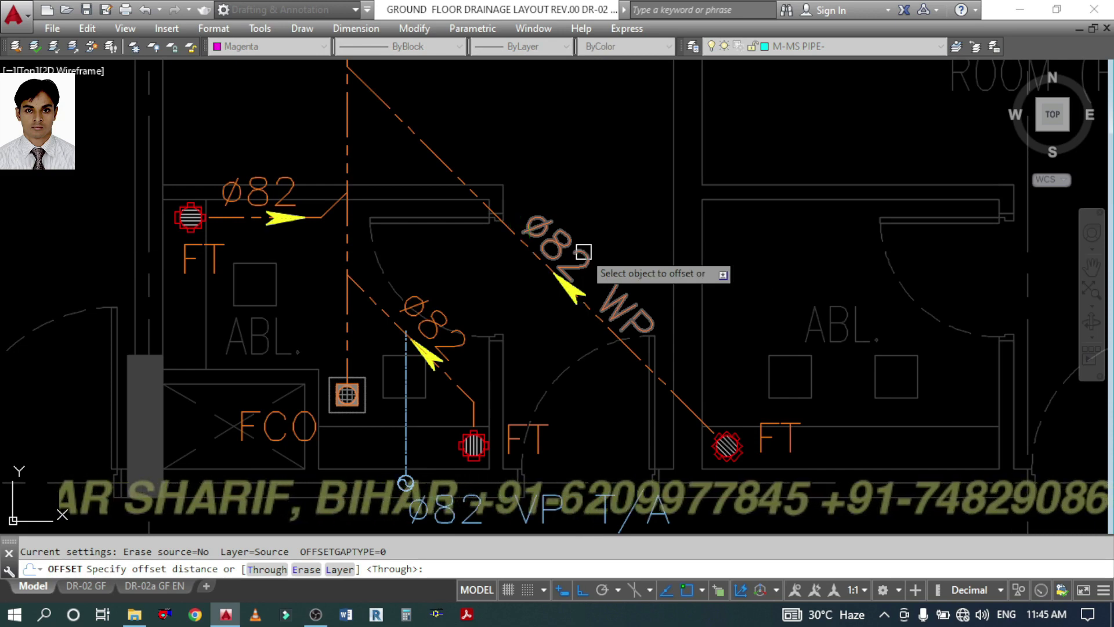
click(447, 162)
click(473, 140)
scroll(428, 159, up, 4)
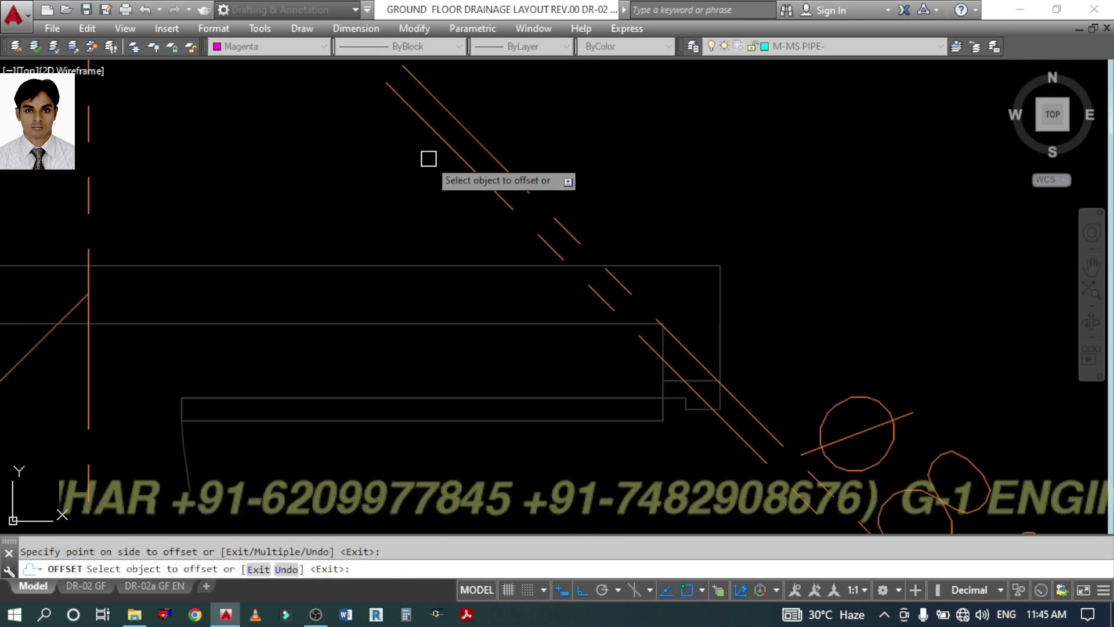
key(Return)
scroll(447, 187, down, 3)
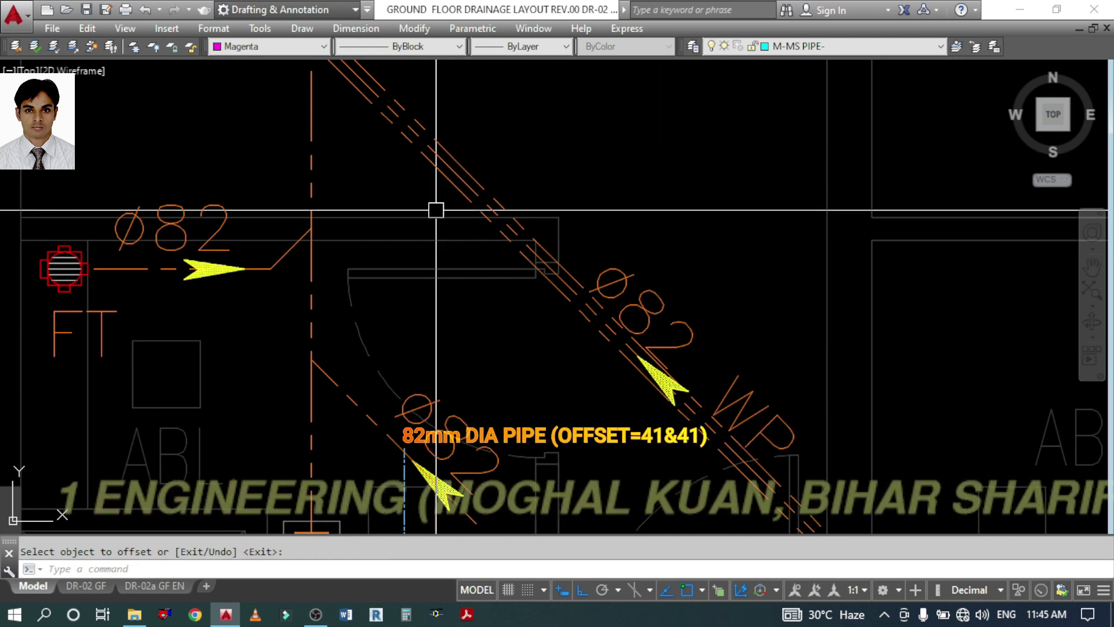
- Offset the vertical ø160 WP uPVC pipe line beside prayer room (M) by 80 mm on both sides
scroll(436, 210, down, 4)
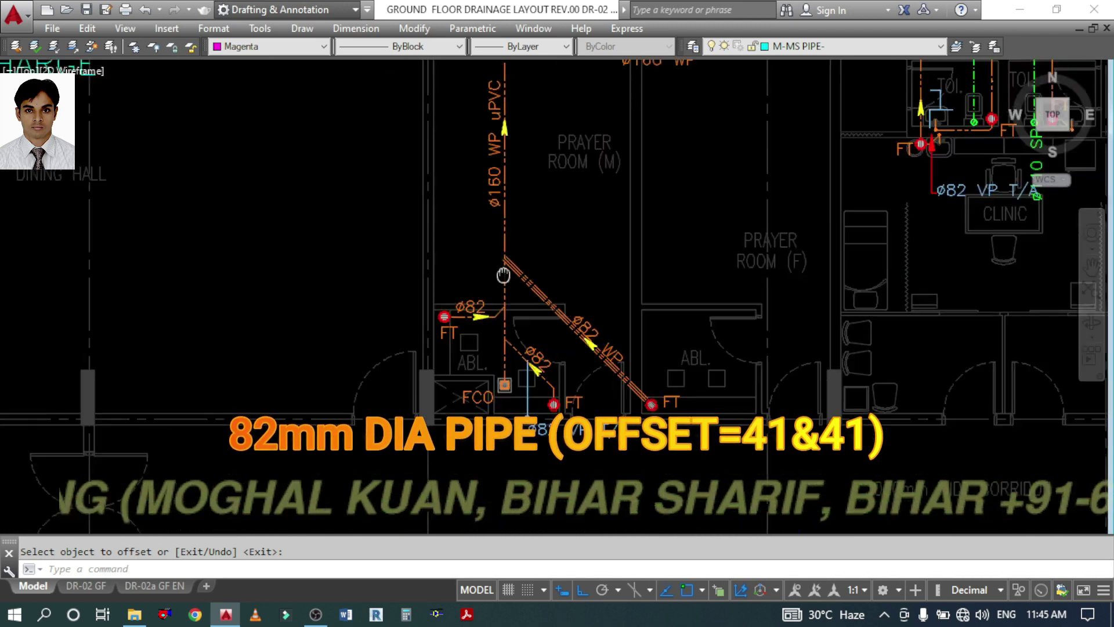
scroll(507, 216, up, 1)
scroll(500, 190, up, 1)
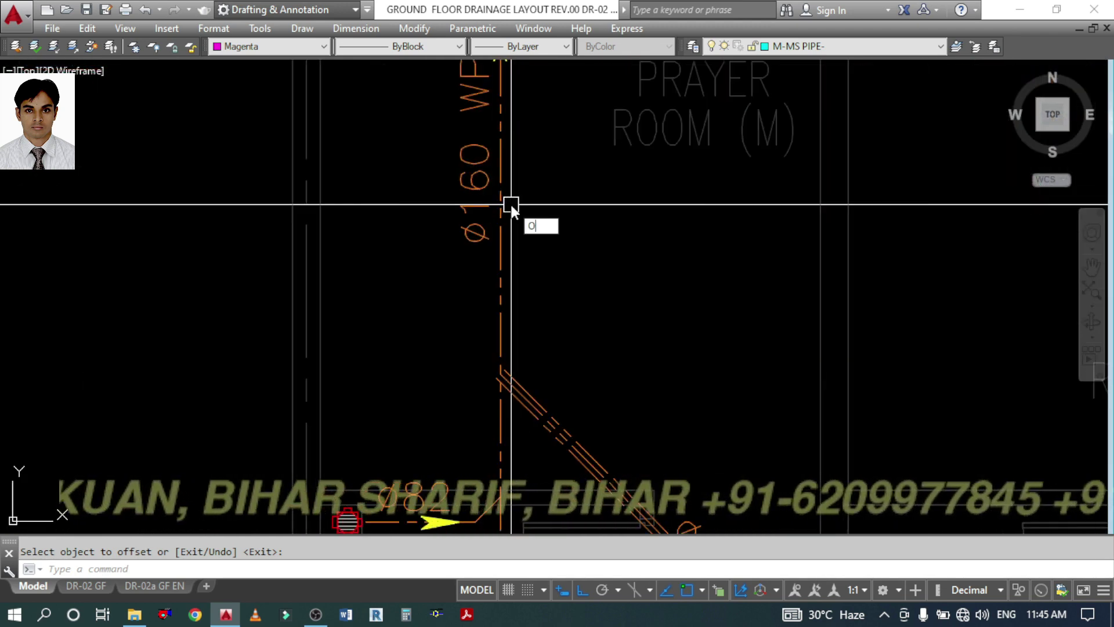
key(Return)
key(Return)
text(80)
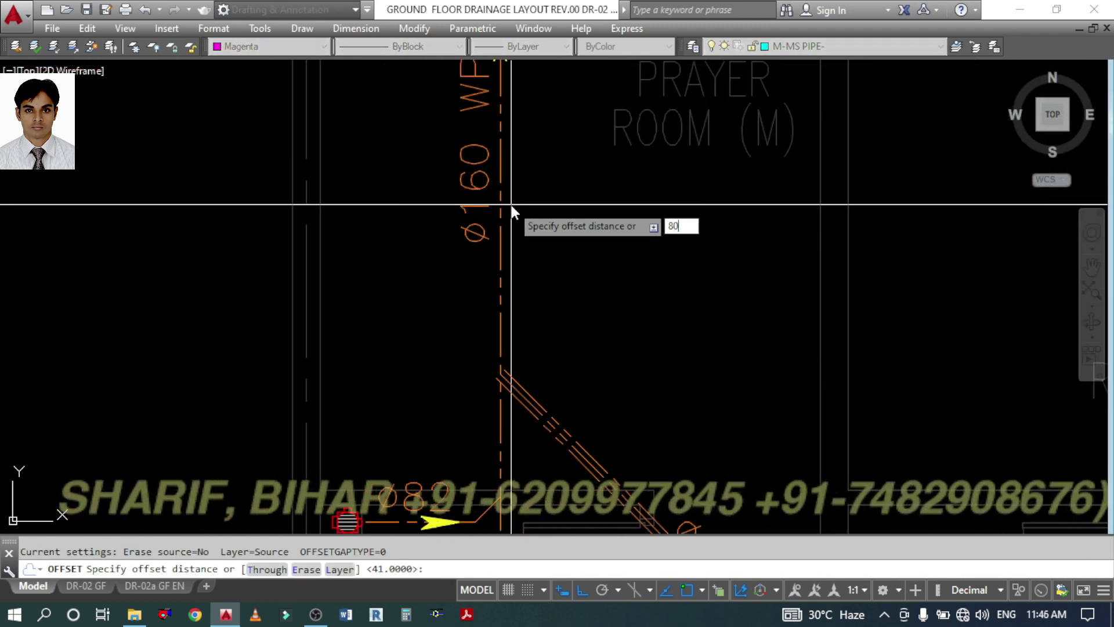
key(Return)
scroll(503, 242, up, 1)
click(484, 246)
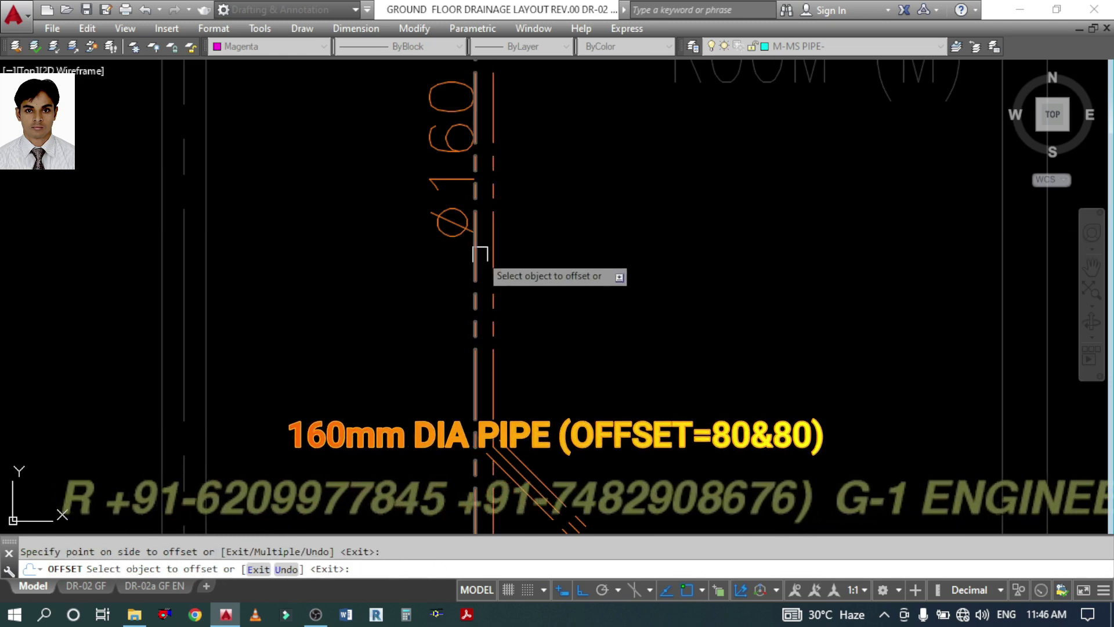
click(491, 248)
click(525, 245)
key(Return)
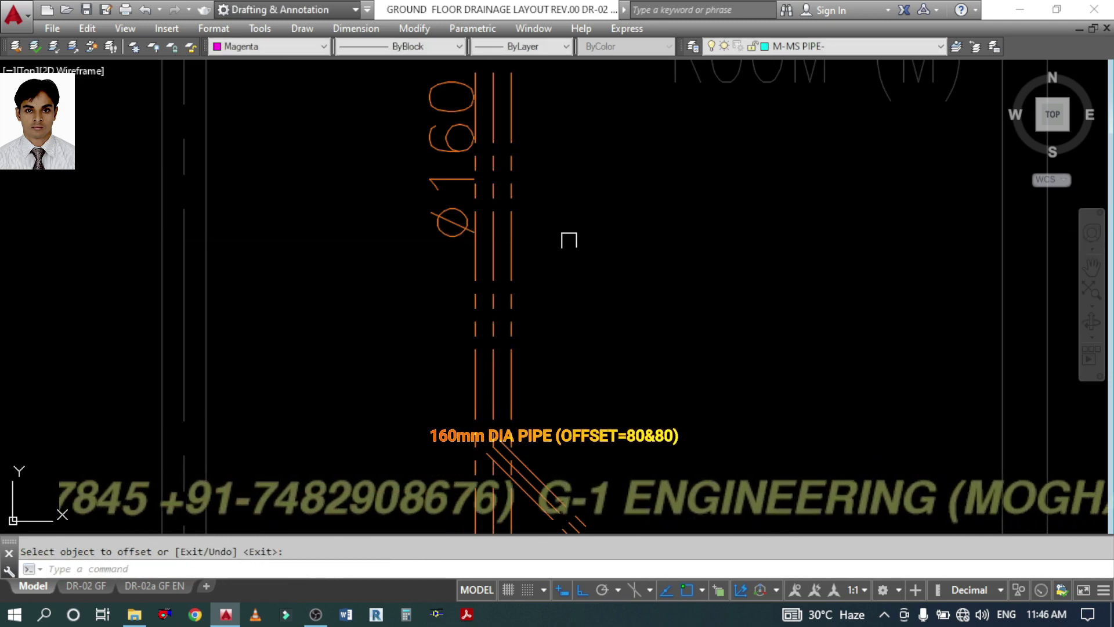
scroll(569, 239, down, 2)
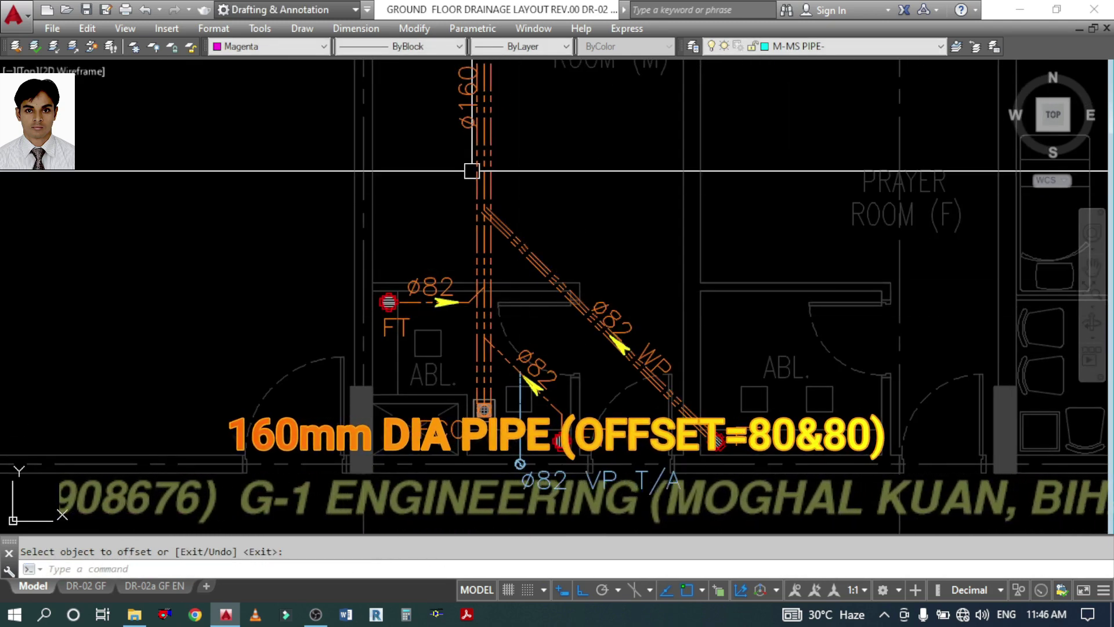
- Copy the ø150xø75 P601 reducing wye from the fittings table onto the ø160 pipe centreline, above its junction with the diagonal ø82 pipe
scroll(499, 233, up, 4)
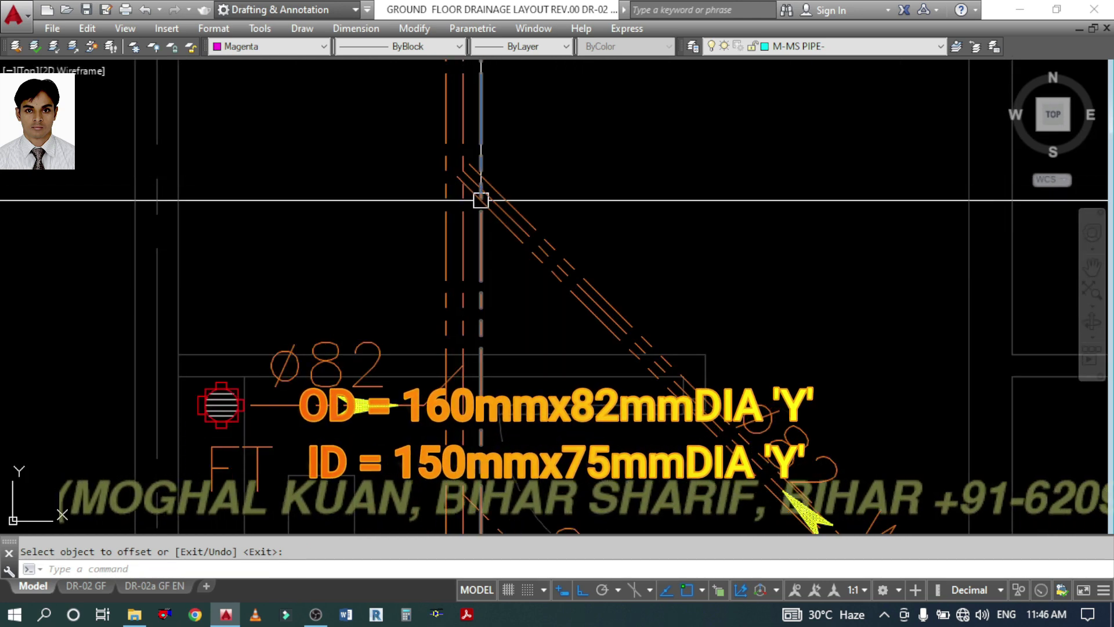
middle_drag(478, 199, 482, 314)
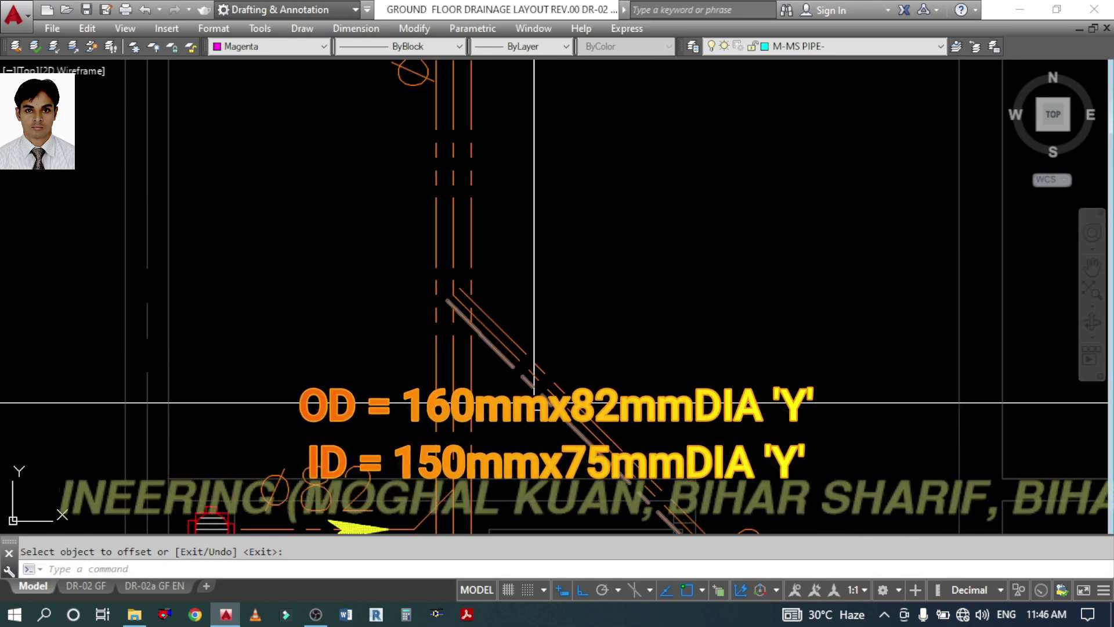
scroll(534, 402, down, 8)
scroll(582, 259, up, 10)
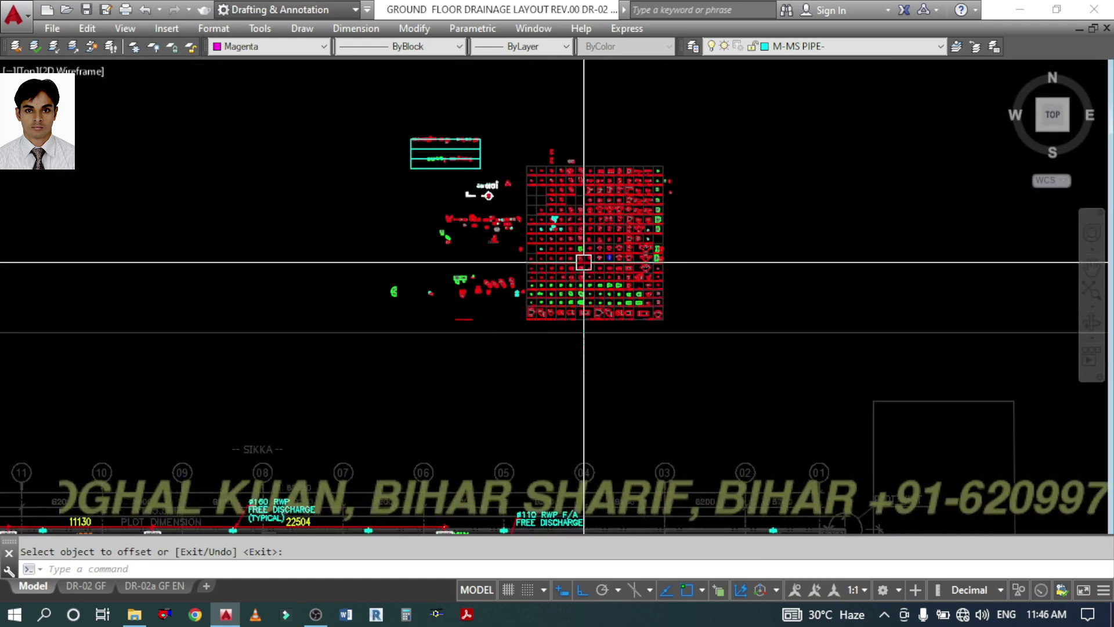
scroll(624, 117, up, 4)
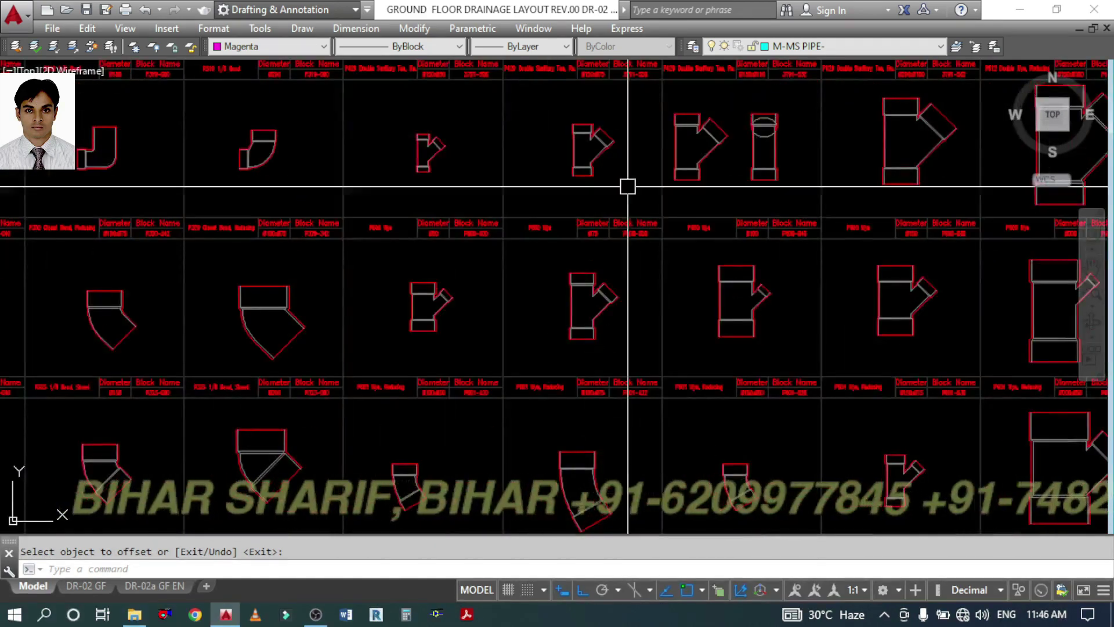
mouse_move(520, 195)
middle_down()
mouse_move(475, 268)
mouse_move(447, 120)
middle_up()
scroll(745, 248, up, 5)
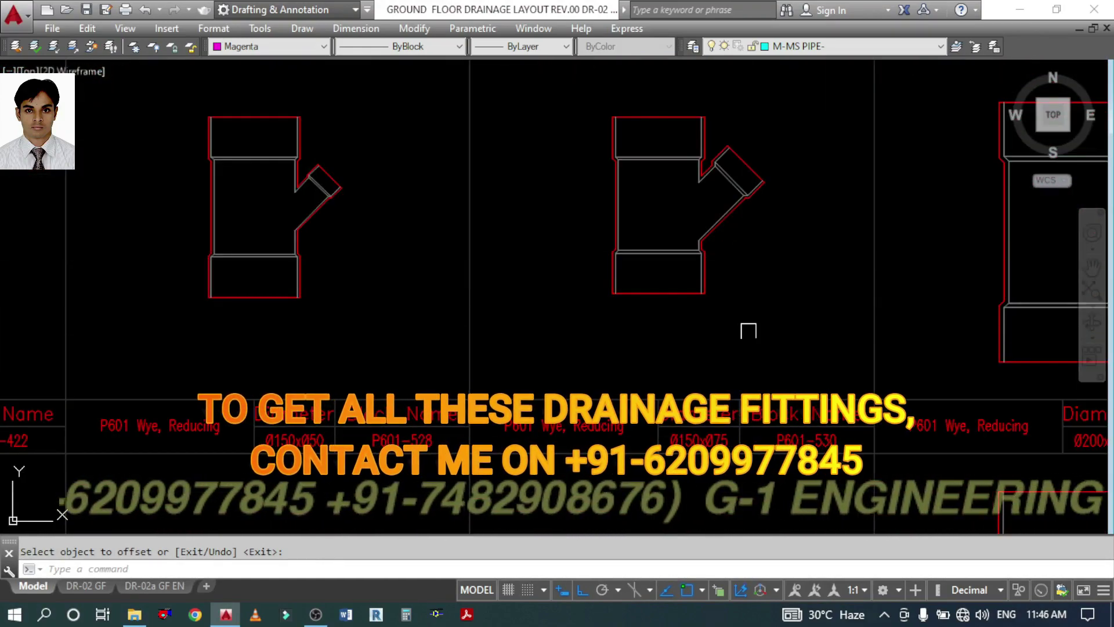
middle_drag(745, 325, 667, 365)
text(C)
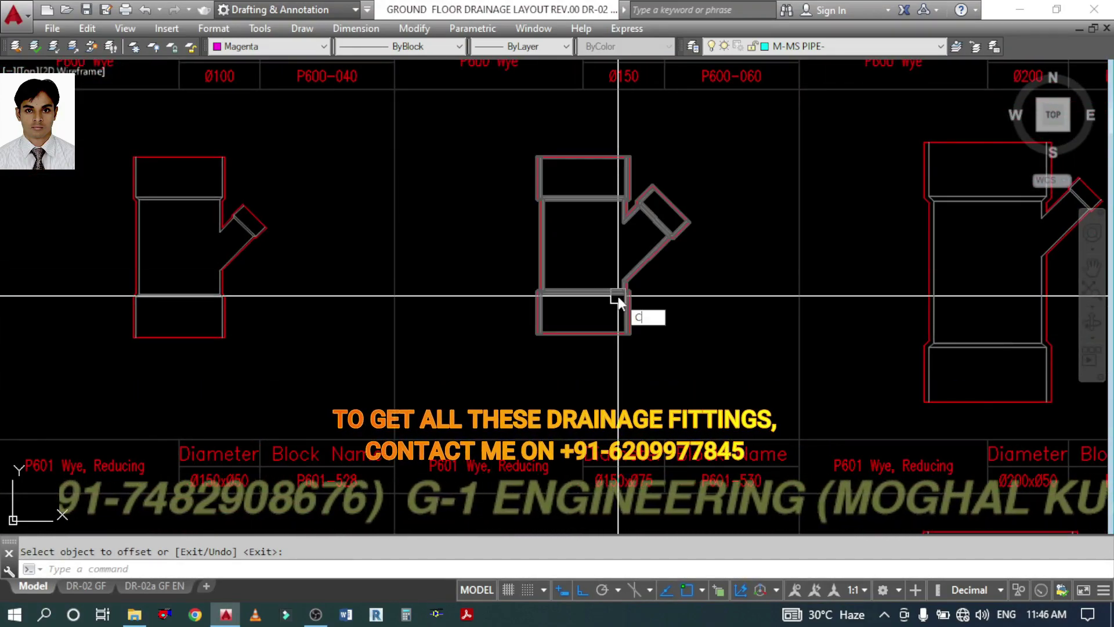
text(O)
key(Return)
click(615, 296)
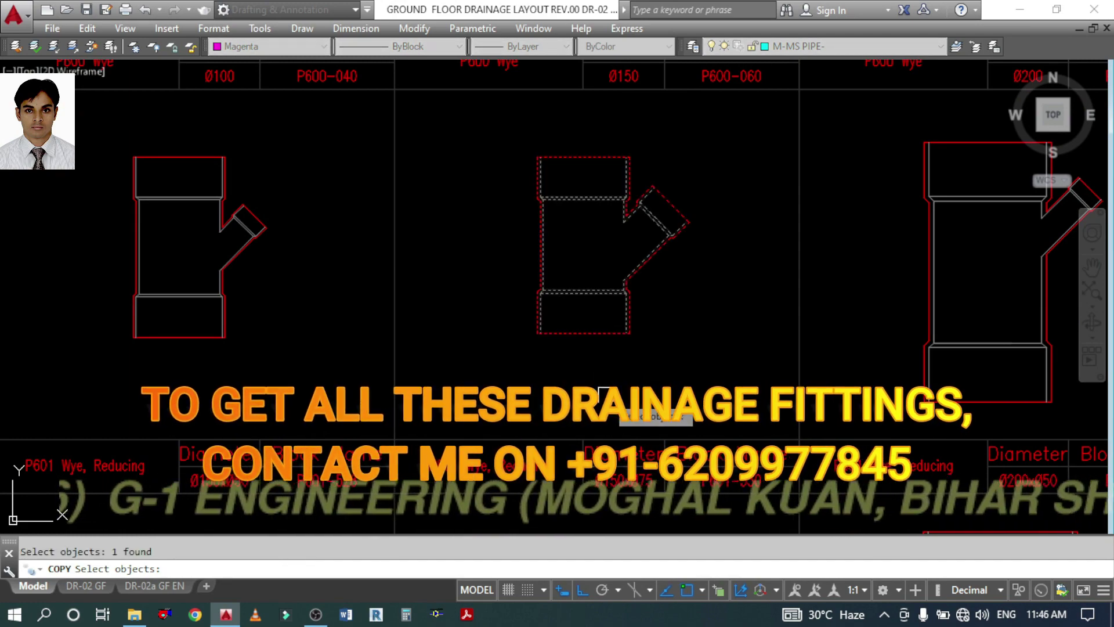
key(Return)
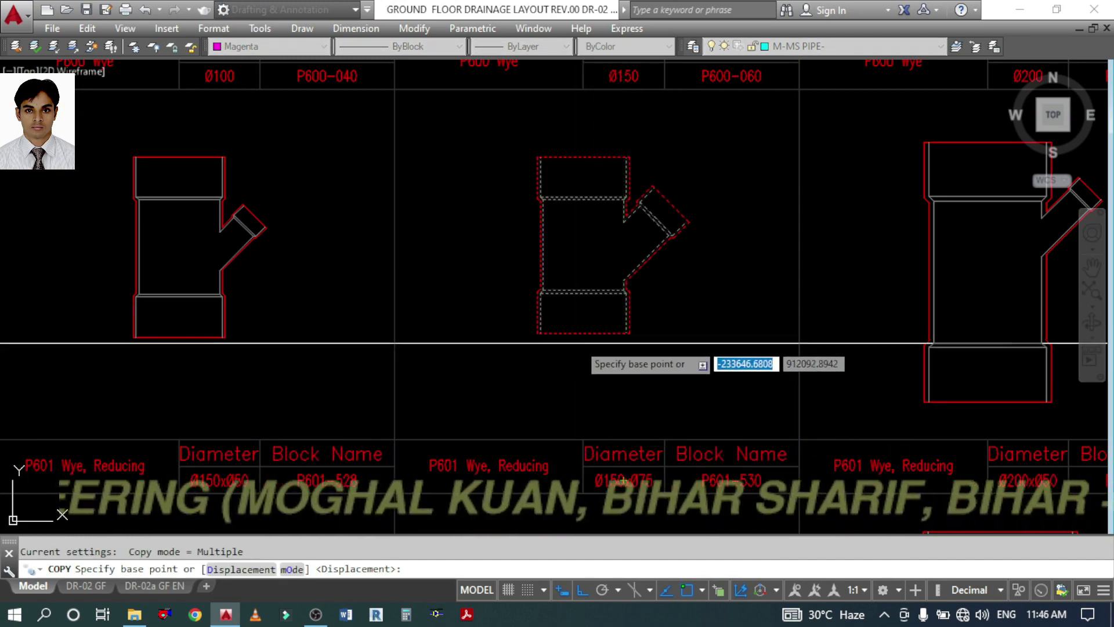
click(592, 326)
scroll(644, 232, down, 5)
scroll(641, 240, down, 8)
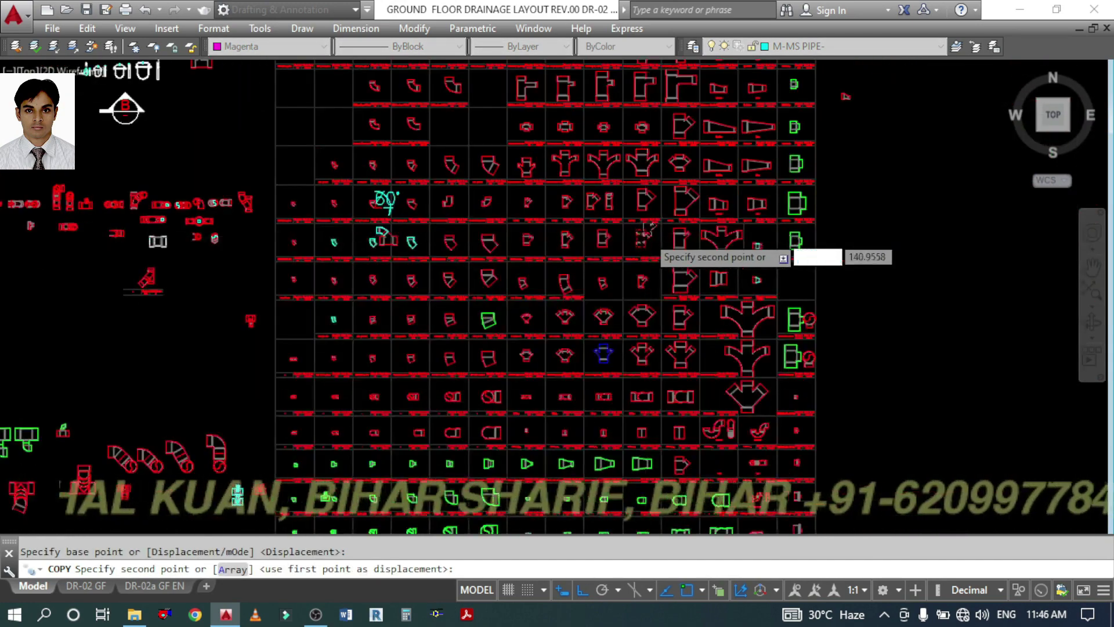
scroll(802, 473, up, 5)
scroll(530, 464, up, 8)
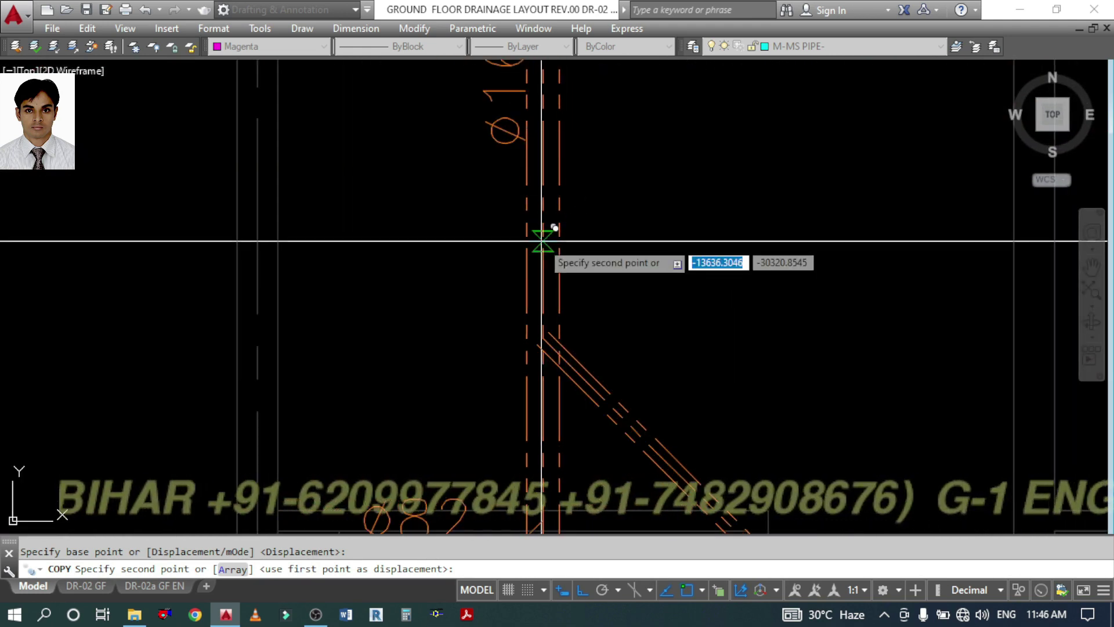
click(542, 238)
key(Escape)
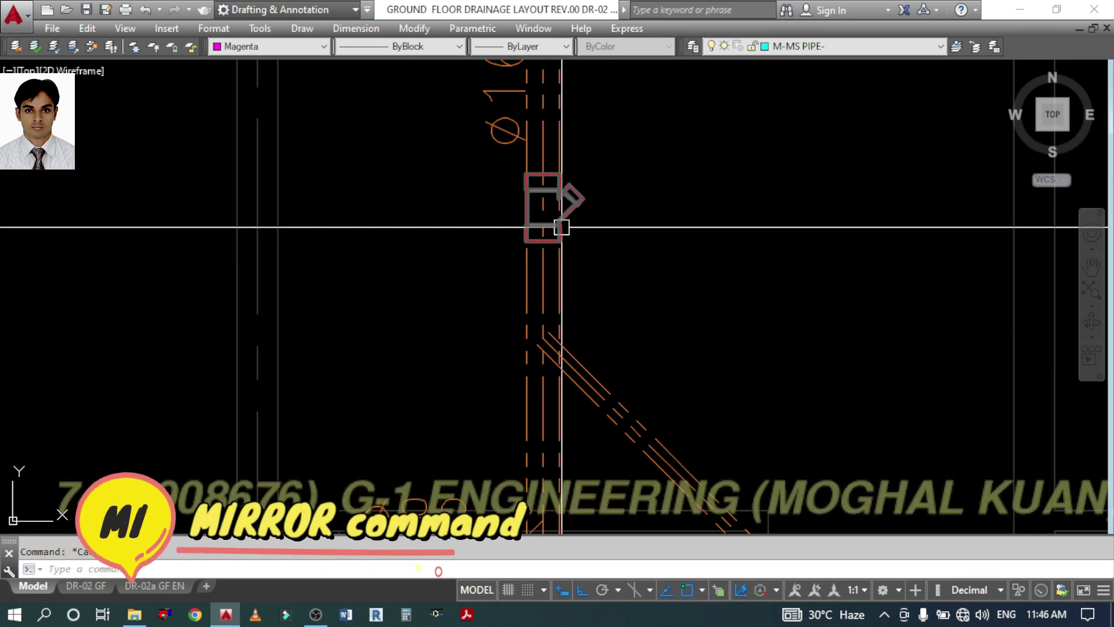
- Mirror the copied wye across a horizontal line so its branch points down toward the diagonal ø82 pipe
text(mi)
key(Return)
click(583, 195)
key(Return)
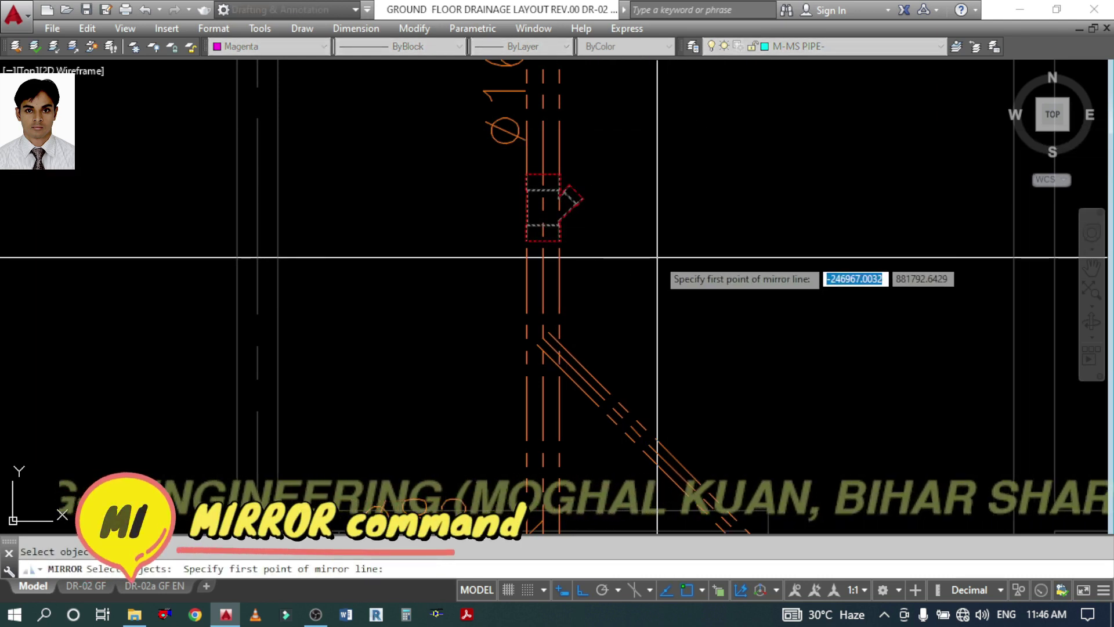
click(599, 263)
text(n)
key(Return)
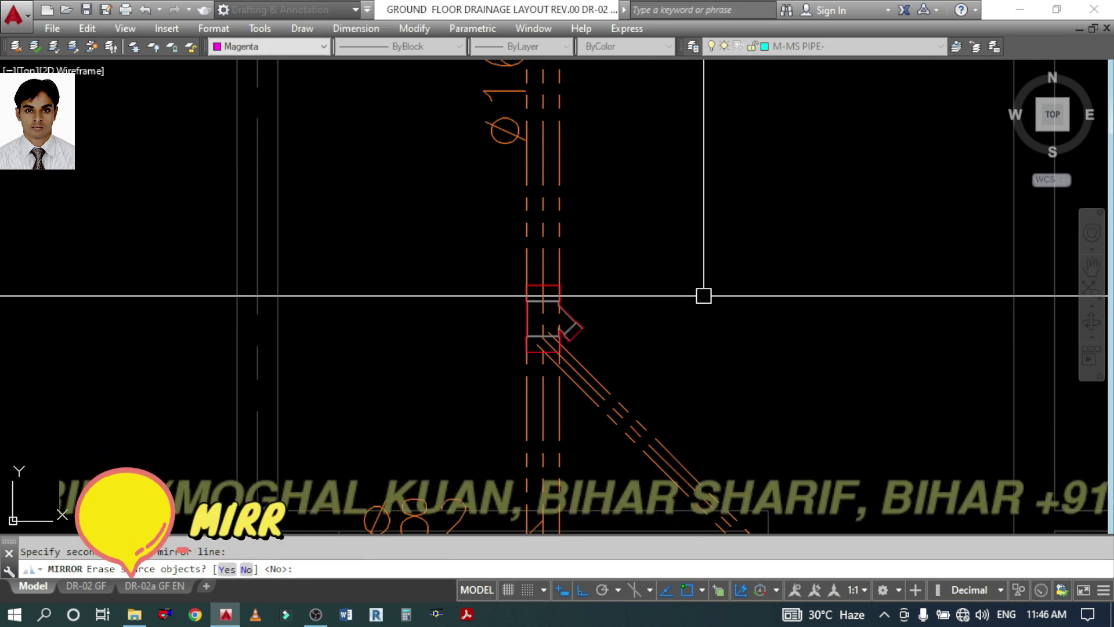
- Move the mirrored wye down by its insertion point to the intersection of the ø160 and ø82 pipe centrelines
scroll(704, 296, up, 4)
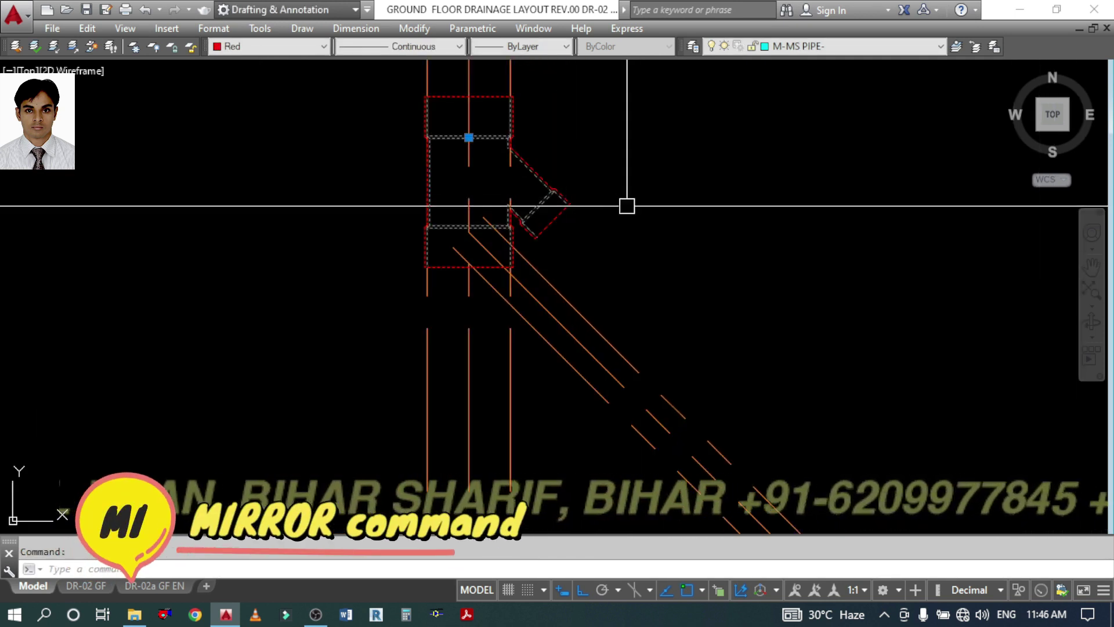
scroll(626, 206, up, 5)
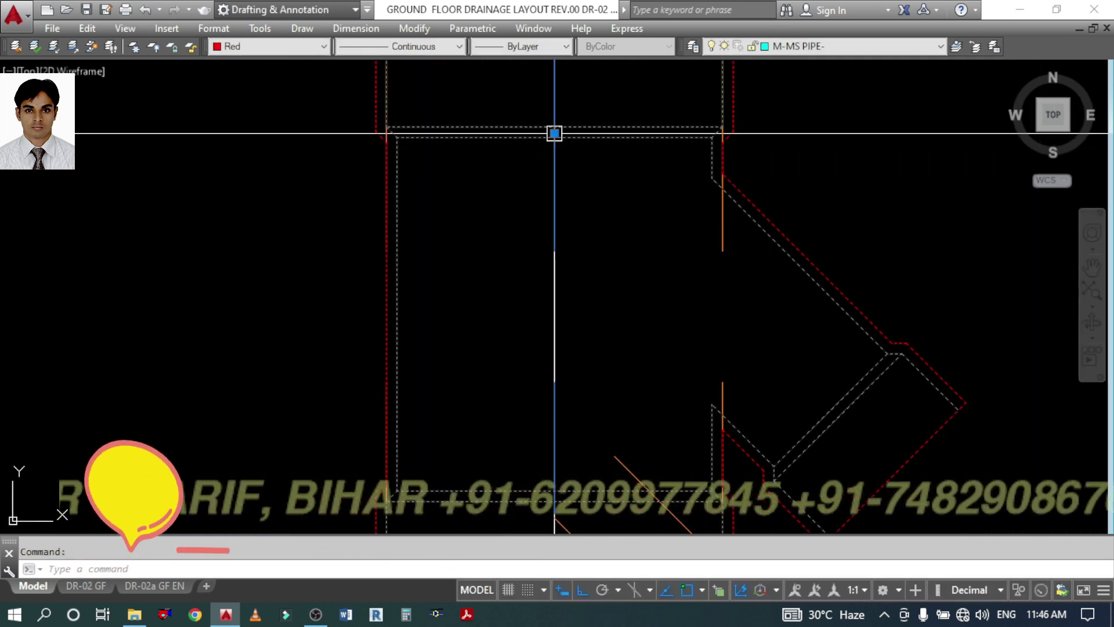
click(554, 133)
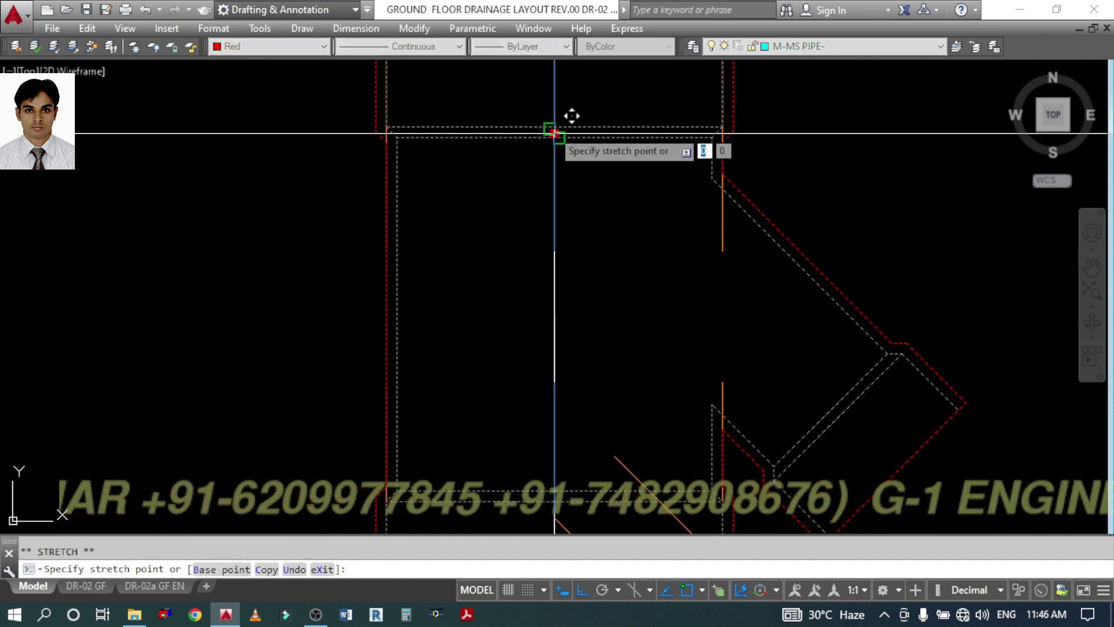
scroll(569, 115, down, 2)
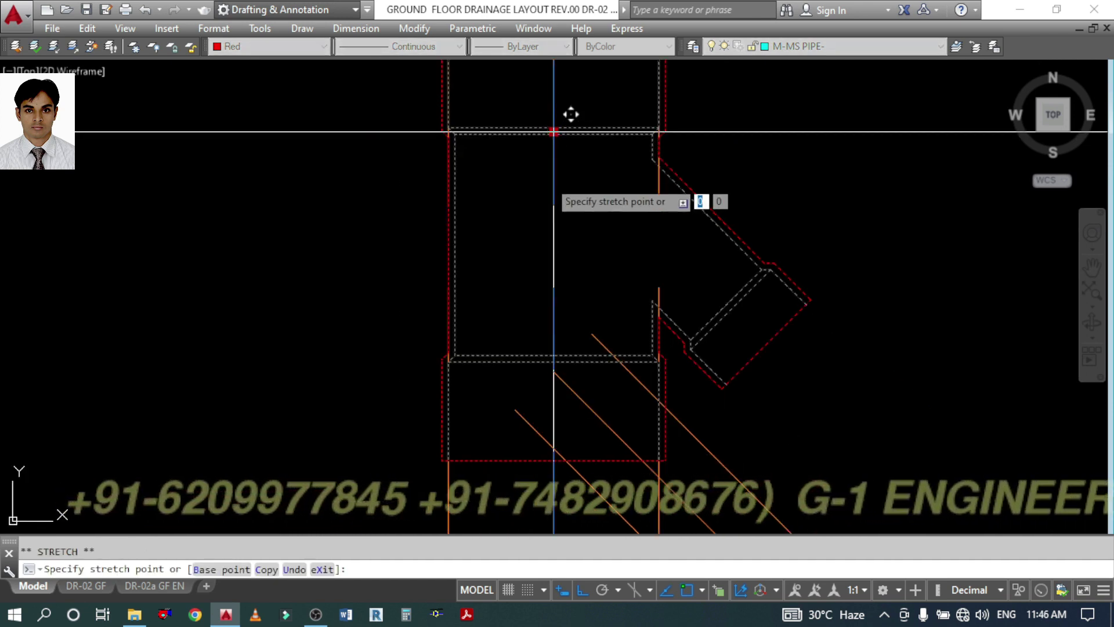
click(552, 373)
scroll(567, 323, up, 4)
key(Escape)
scroll(592, 288, up, 7)
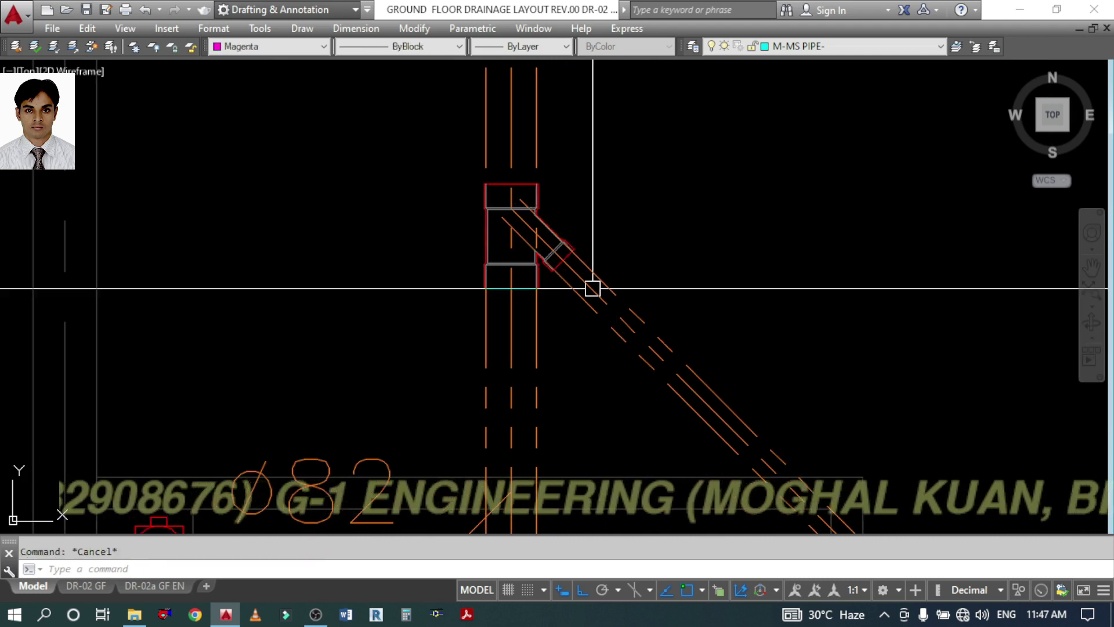
- Pull the wye sideways off the pipes by its insertion point and place it back on the centreline intersection
middle_drag(567, 254, 597, 311)
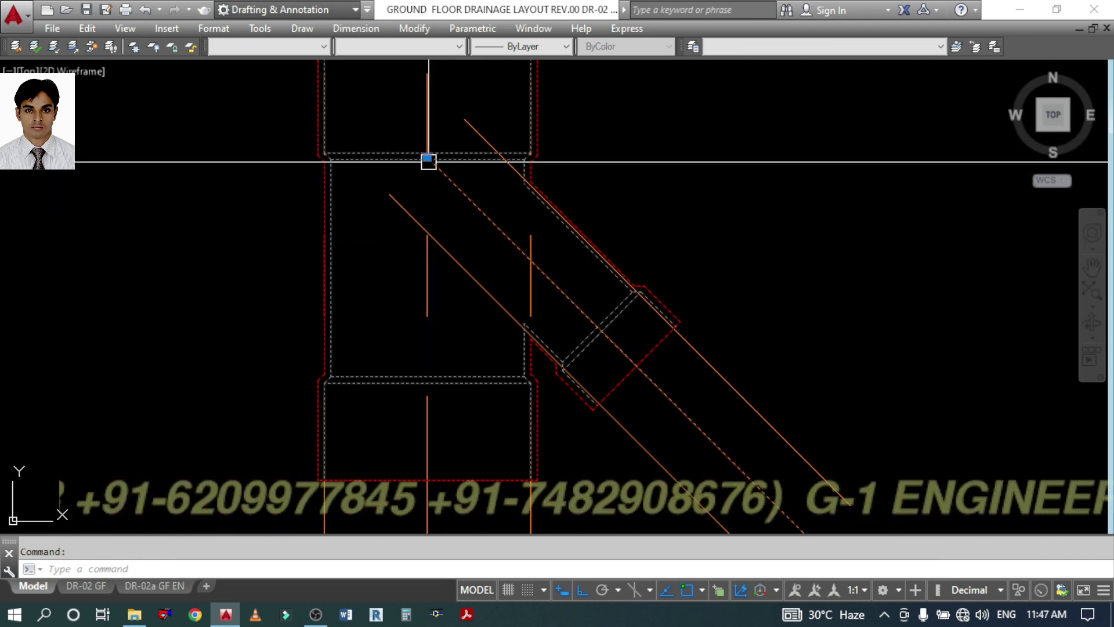
key(Escape)
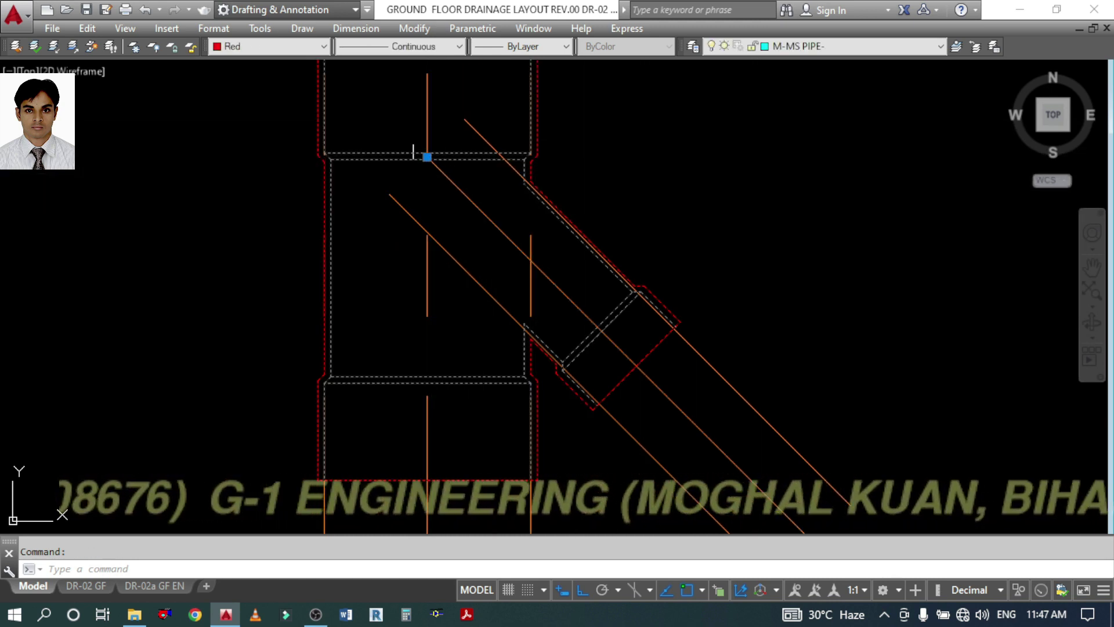
click(427, 157)
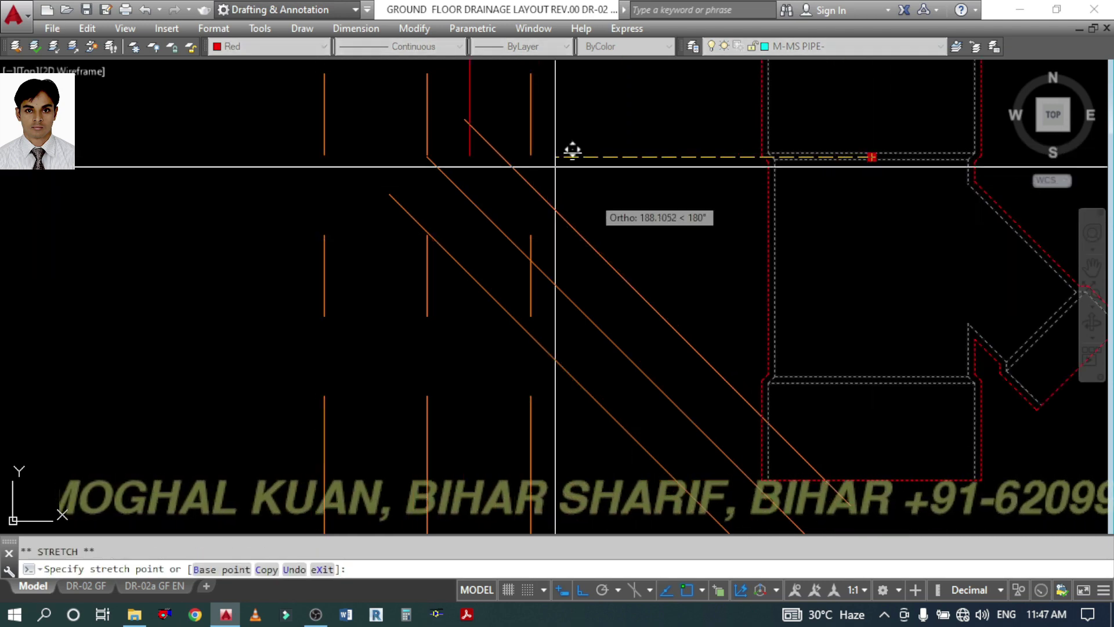
click(443, 142)
key(Escape)
scroll(518, 177, down, 4)
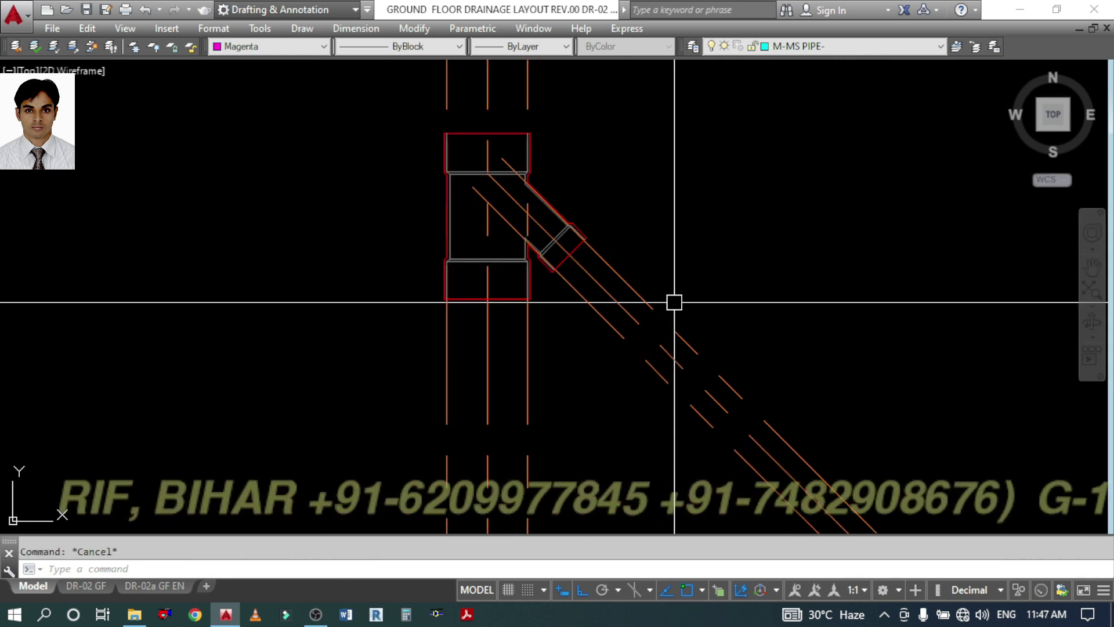
- Trim the two outer lines of the diagonal ø82 pipe inside the wye, using its branch socket end as the cutting edge
scroll(629, 277, up, 4)
click(493, 197)
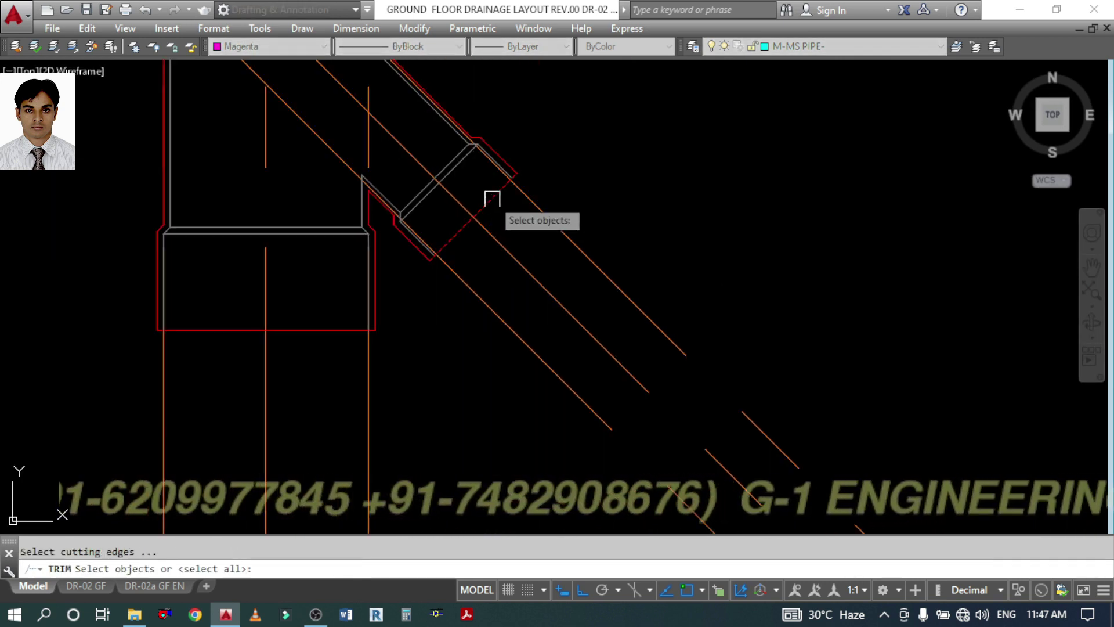
scroll(492, 186, up, 1)
key(Return)
click(526, 210)
click(475, 249)
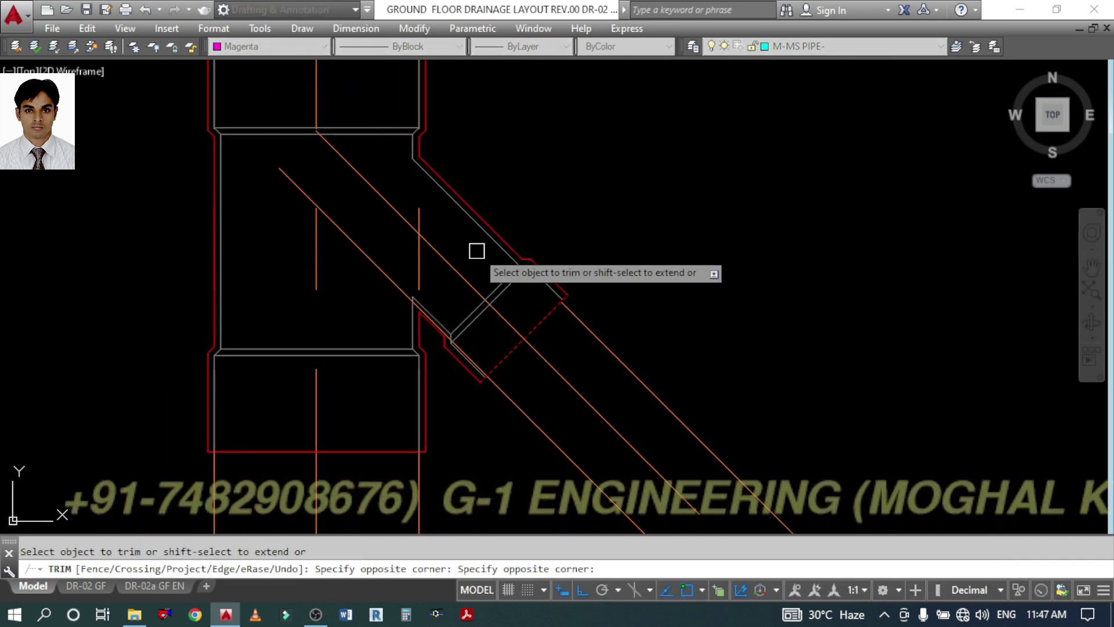
click(361, 249)
key(Return)
scroll(471, 200, down, 8)
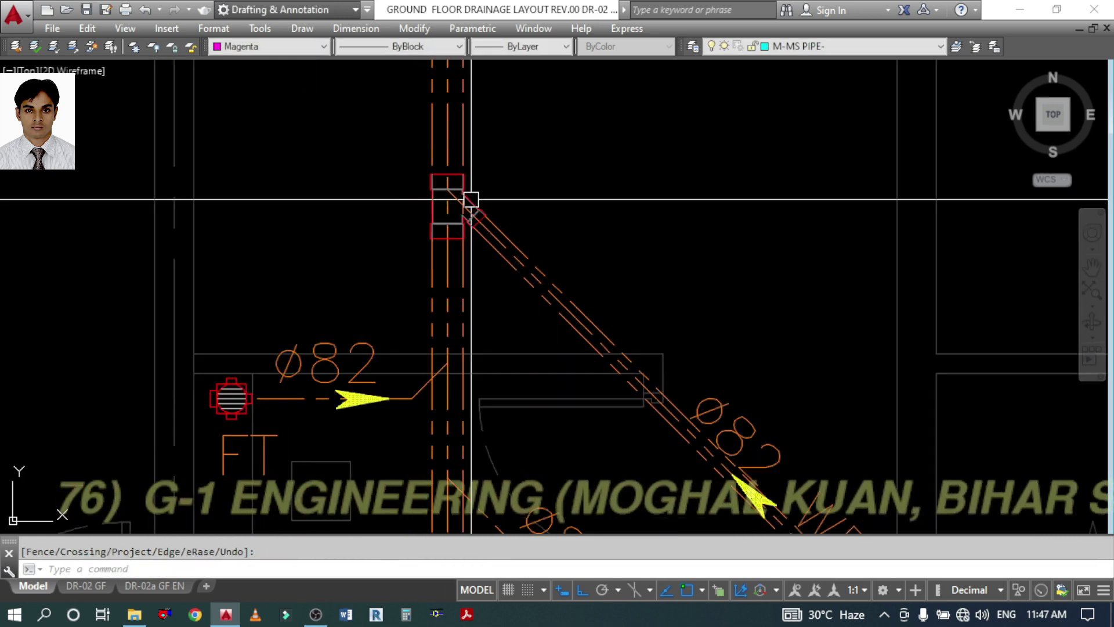
- Copy the reducing wye straight down the ø160 pipe, above its junction with the floor trap's ø82 branch
middle_drag(467, 291, 470, 167)
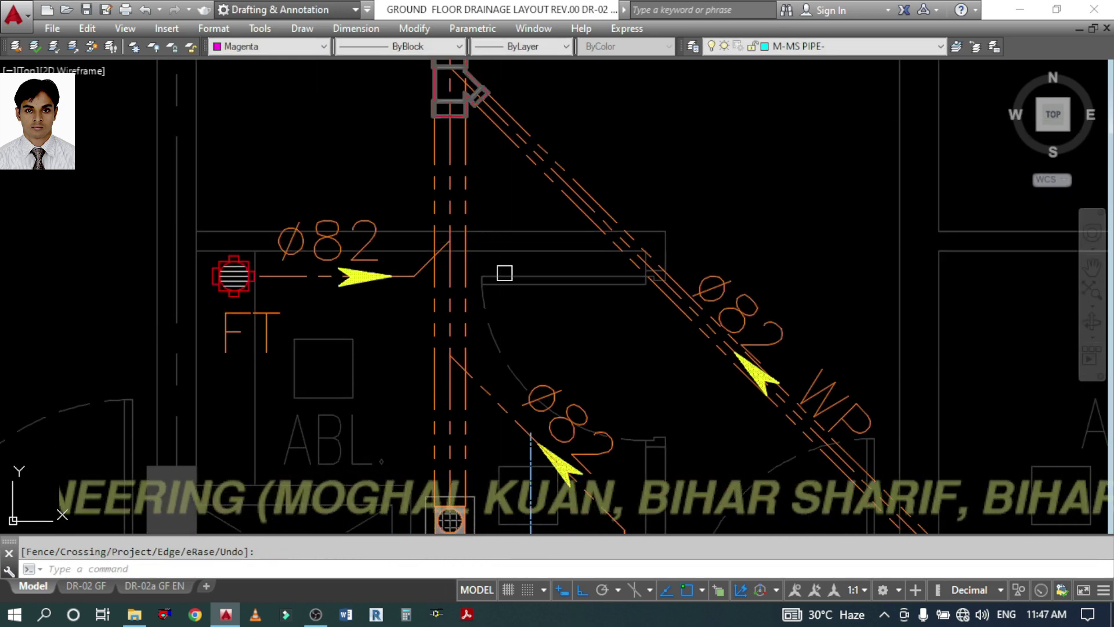
middle_drag(504, 272, 484, 193)
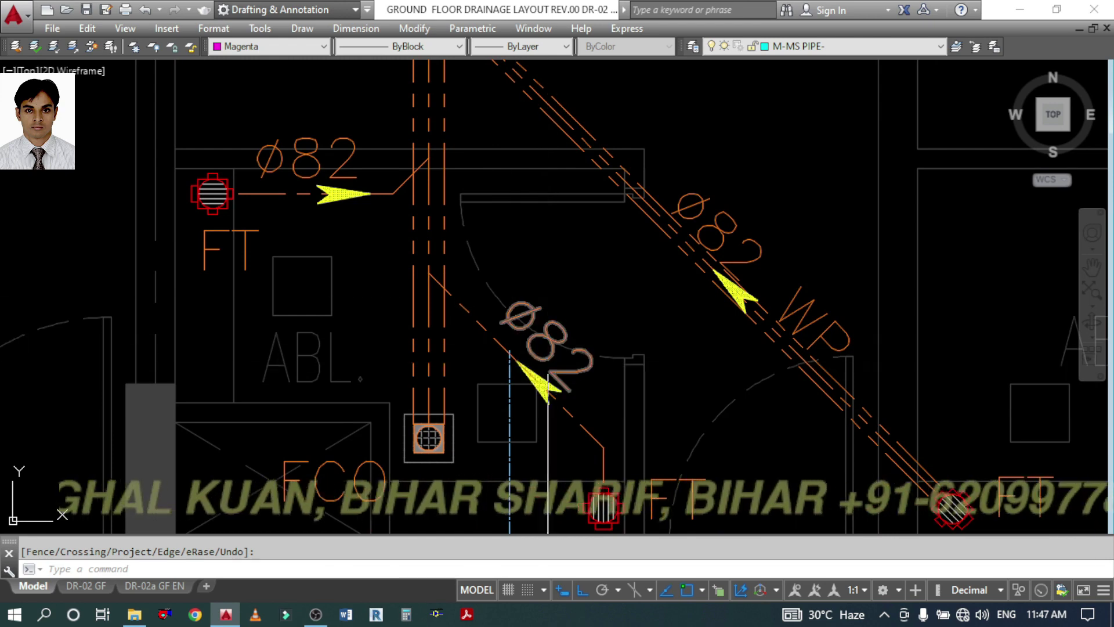
middle_drag(635, 509, 640, 419)
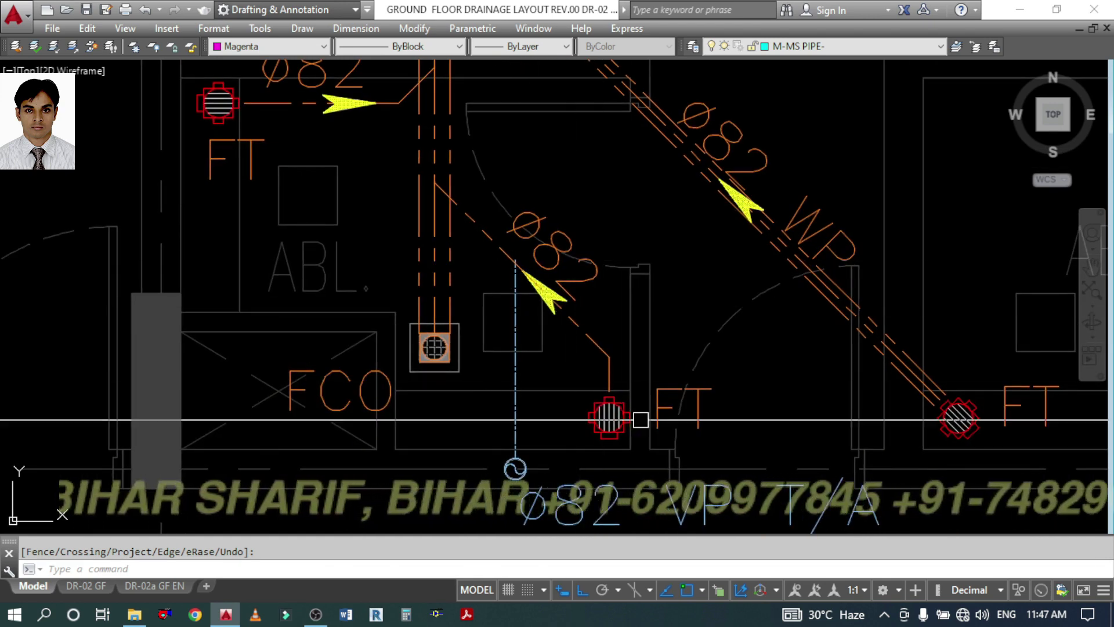
middle_drag(440, 206, 465, 340)
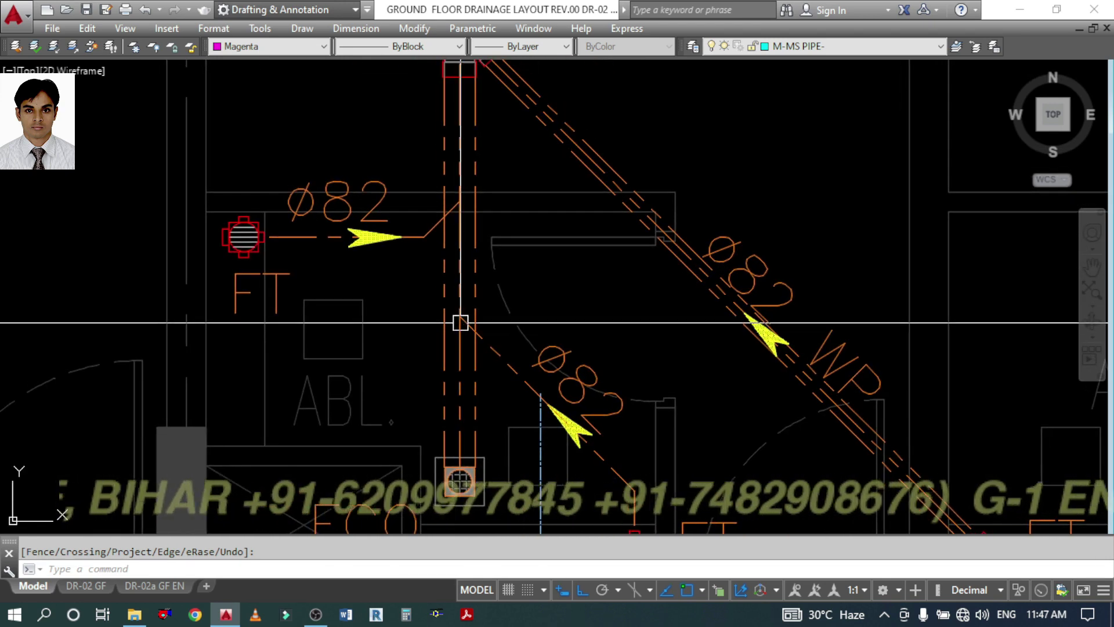
key(Escape)
text(co)
key(Return)
scroll(510, 136, up, 3)
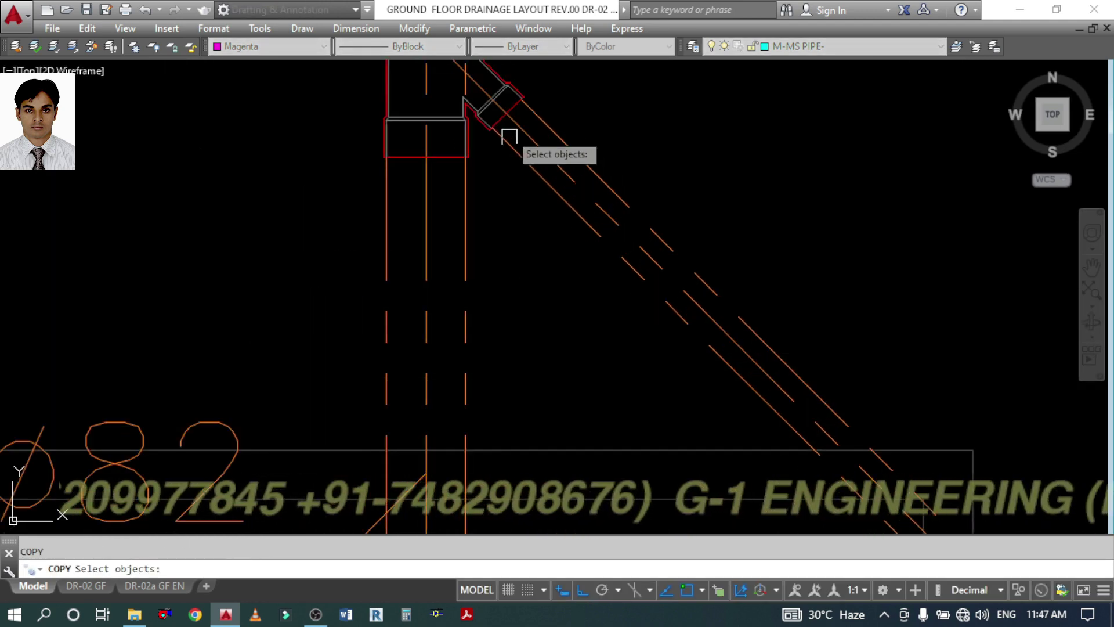
key(Return)
click(691, 75)
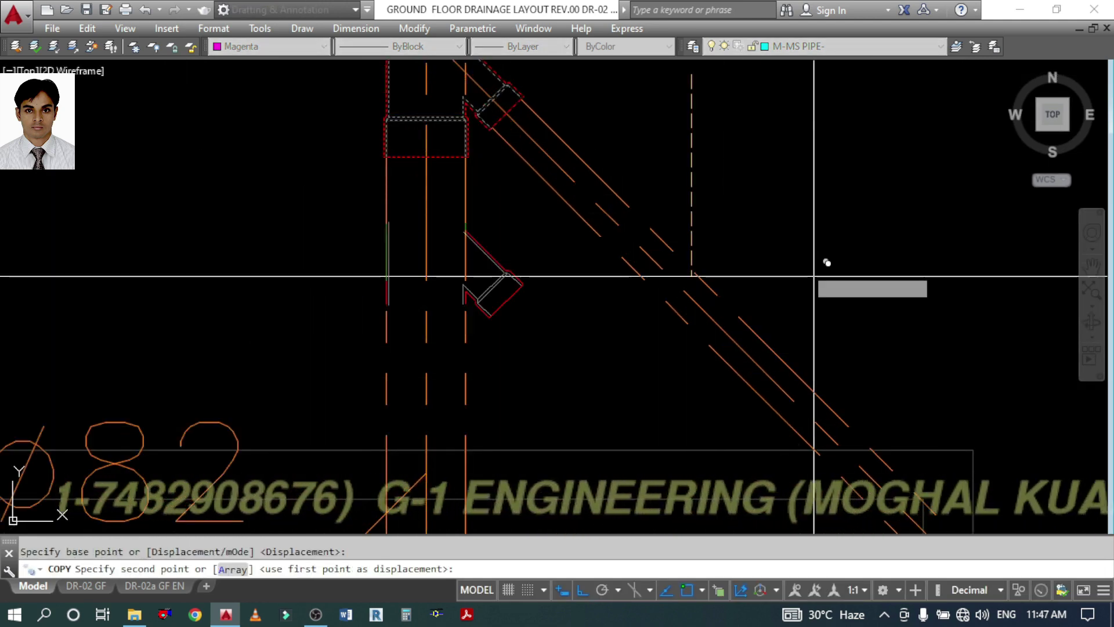
key(Escape)
- Move the copied wye down by its insertion point to the intersection of the ø160 centreline and the floor trap's ø82 branch
middle_drag(621, 318, 764, 223)
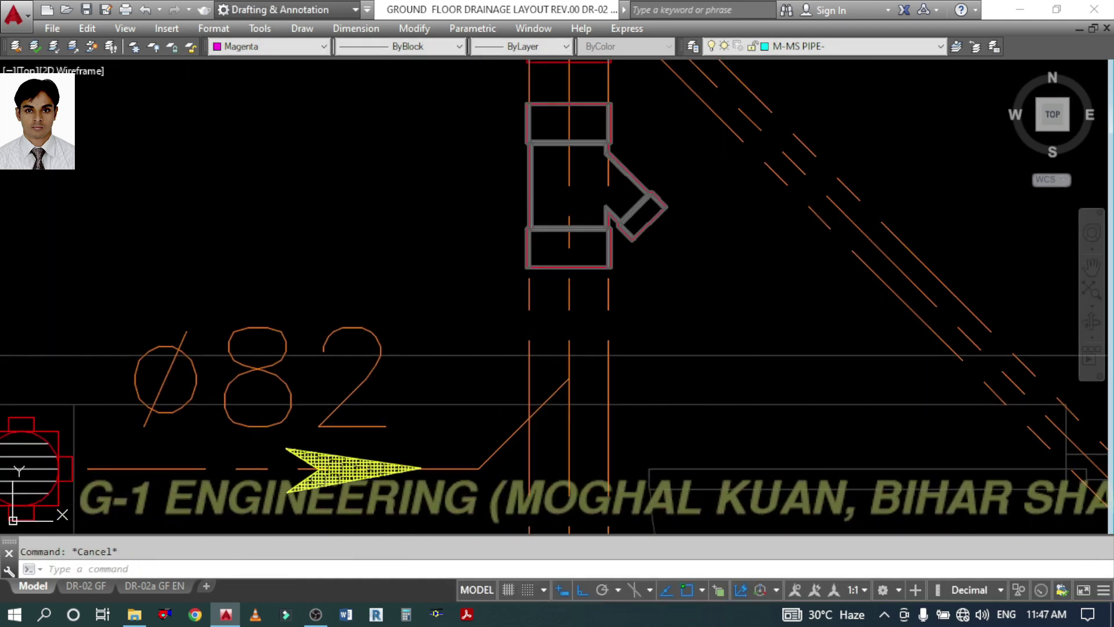
click(568, 142)
click(569, 143)
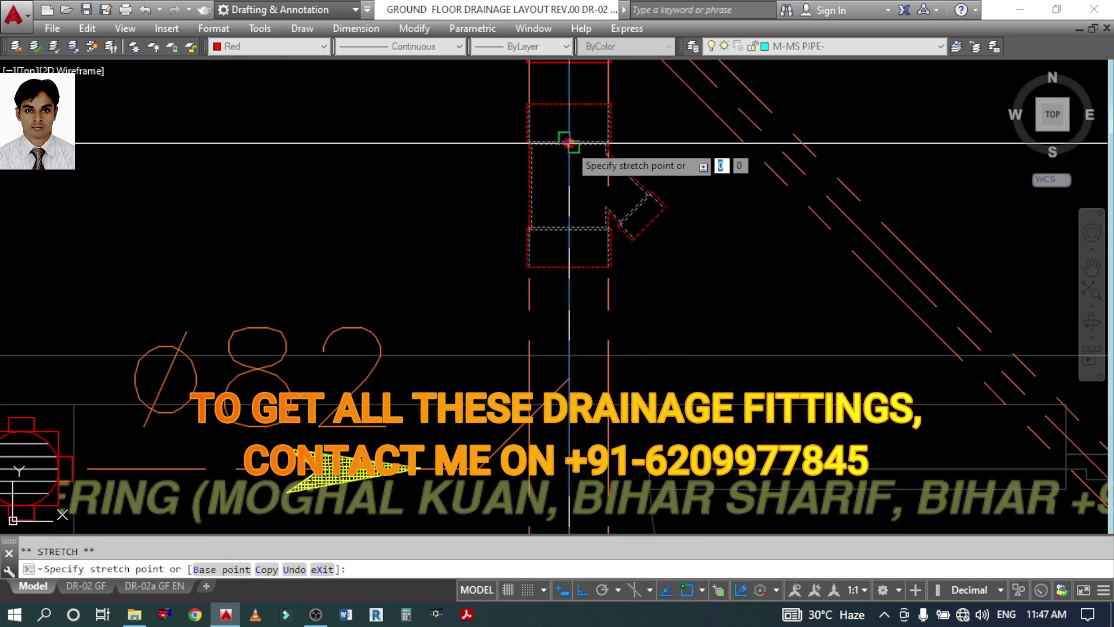
click(570, 376)
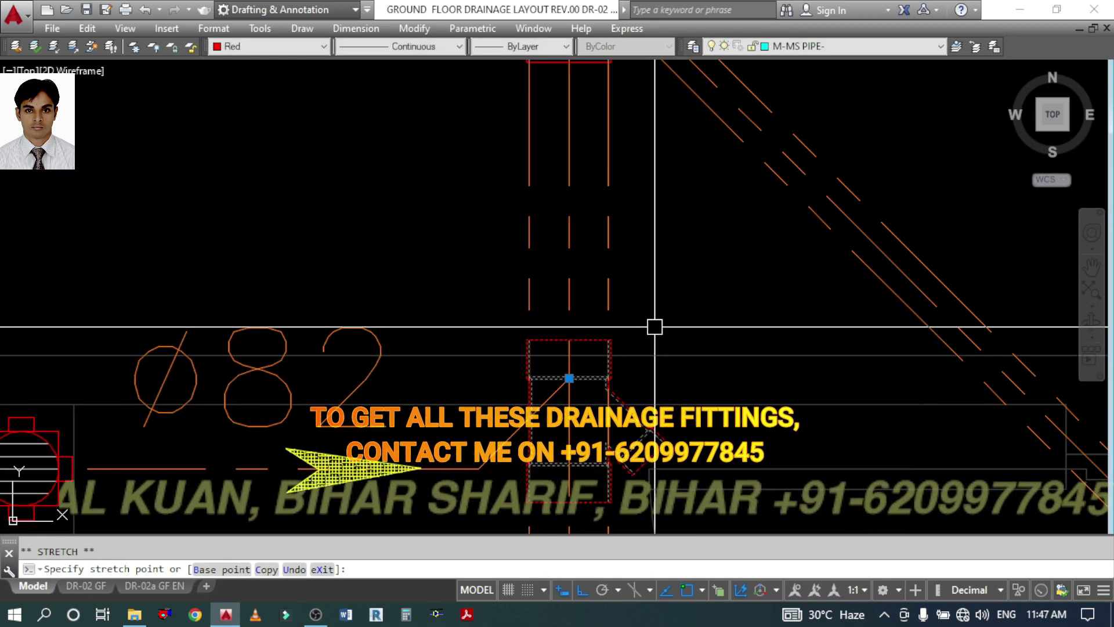
- Copy this wye straight down the ø160 pipe, just above its junction with the lower diagonal ø82 pipe
text(co)
key(Return)
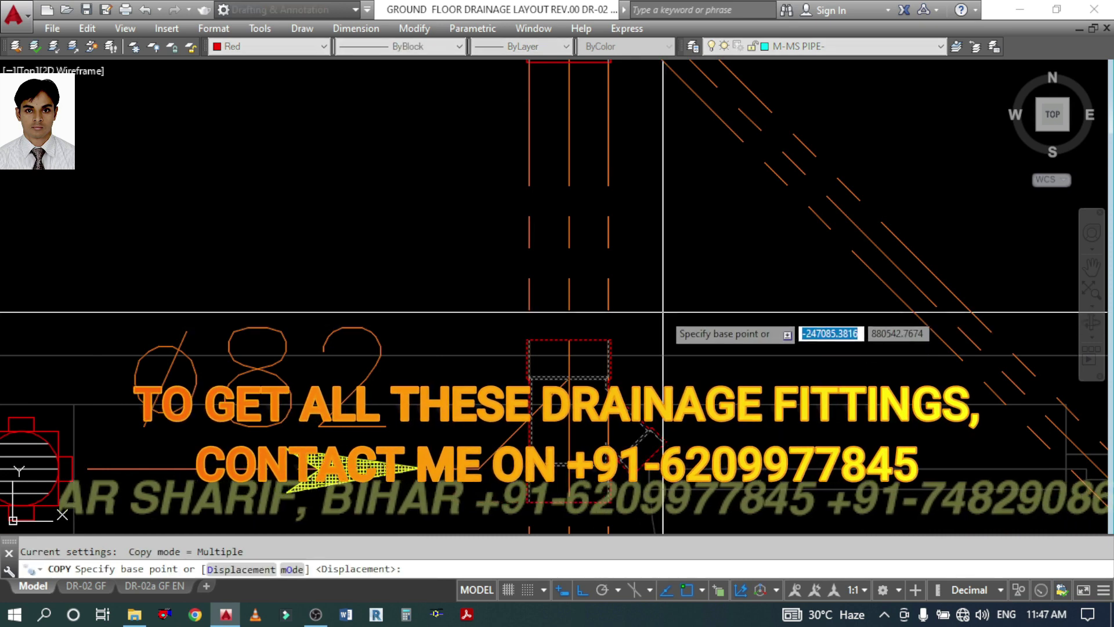
click(664, 312)
middle_drag(671, 463, 604, 187)
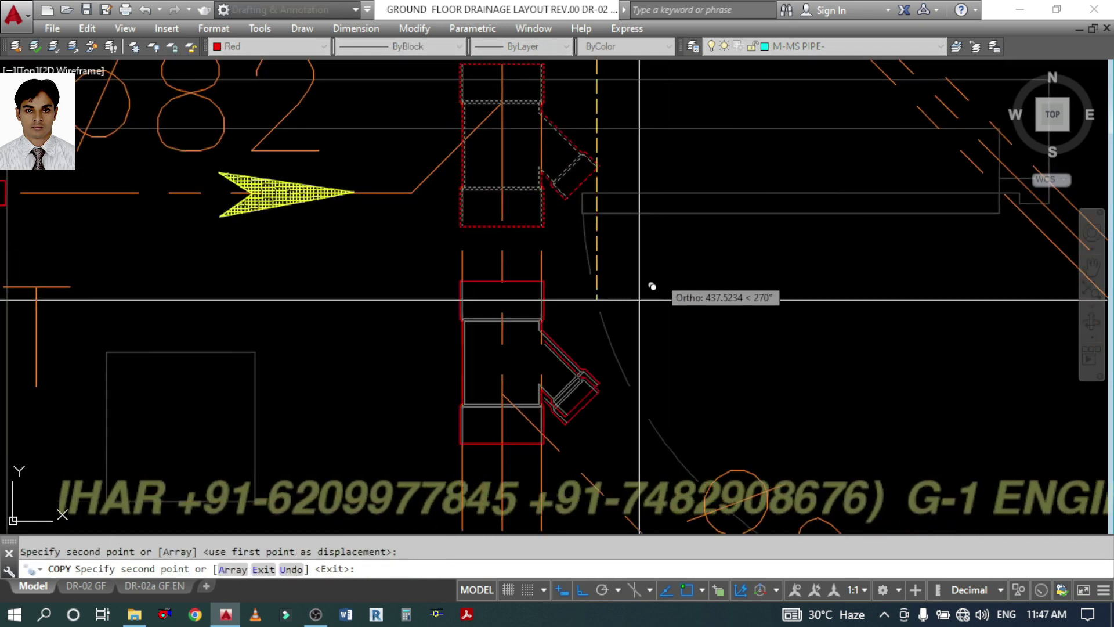
key(Escape)
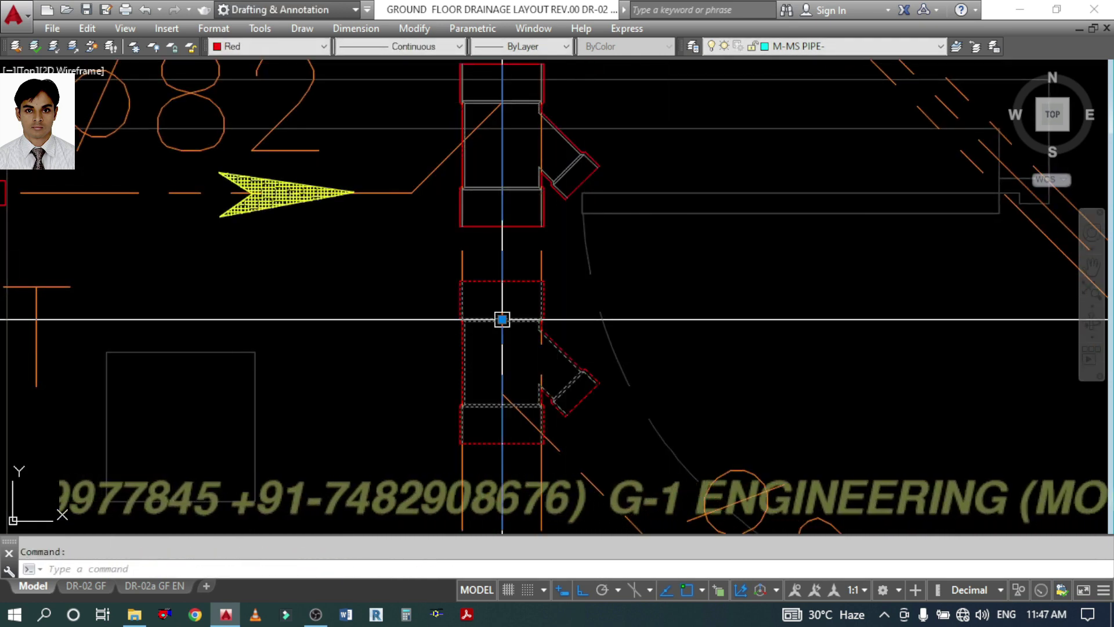
- Move the lowest wye by its insertion point to the intersection of the ø160 and lower diagonal ø82 pipe centrelines
click(503, 319)
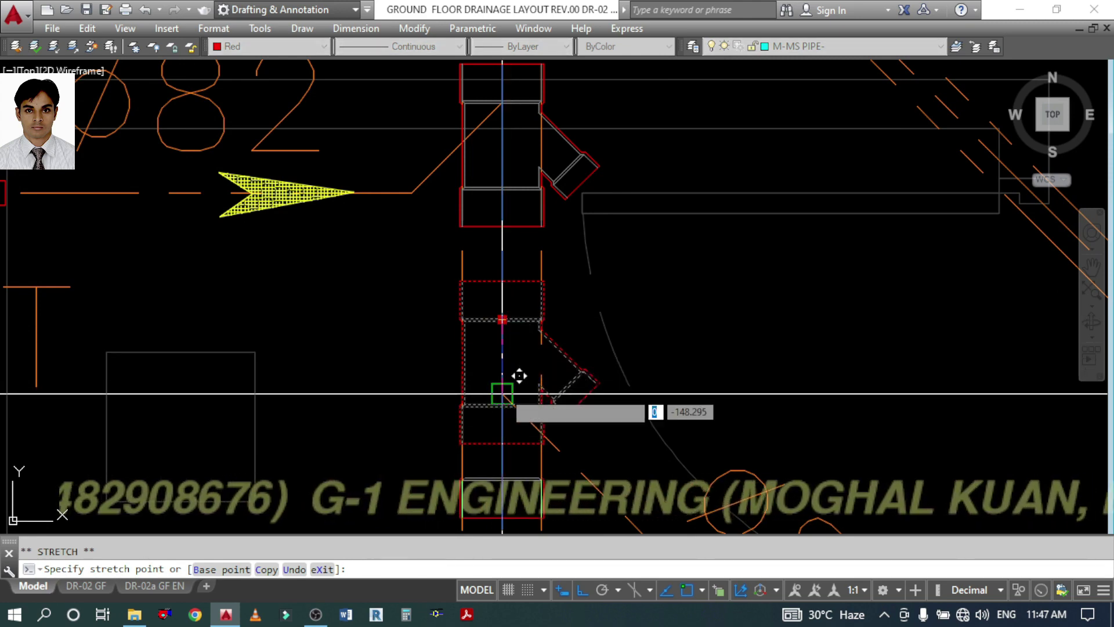
key(Escape)
scroll(601, 348, down, 4)
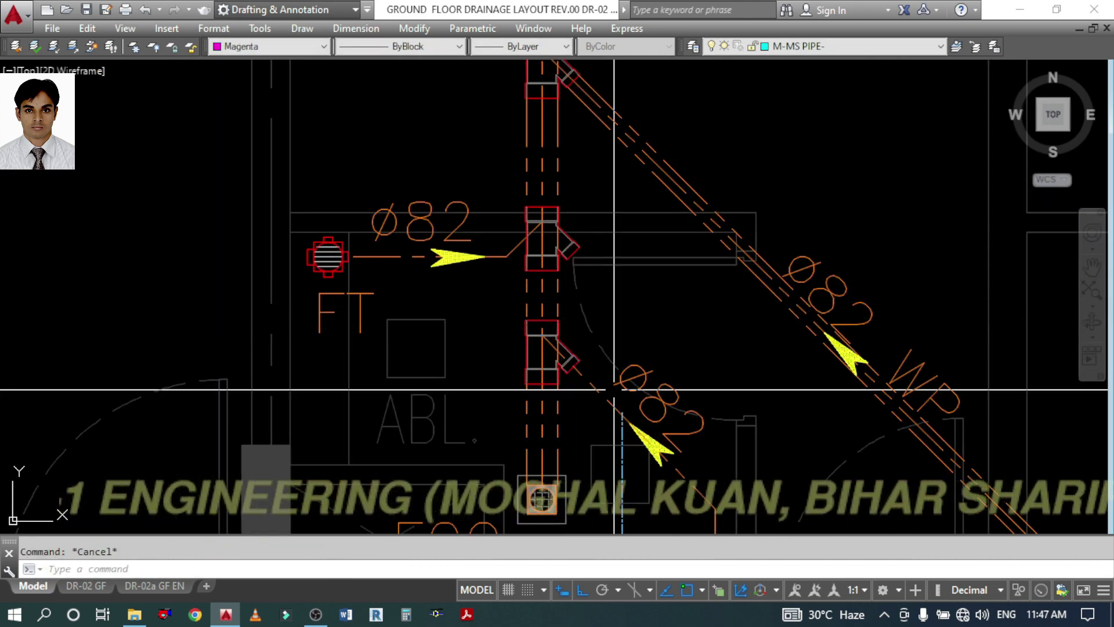
- Mirror the middle wye about the ø160 pipe centreline so its branch faces the floor trap's ø82 pipe, erasing the source
text(M)
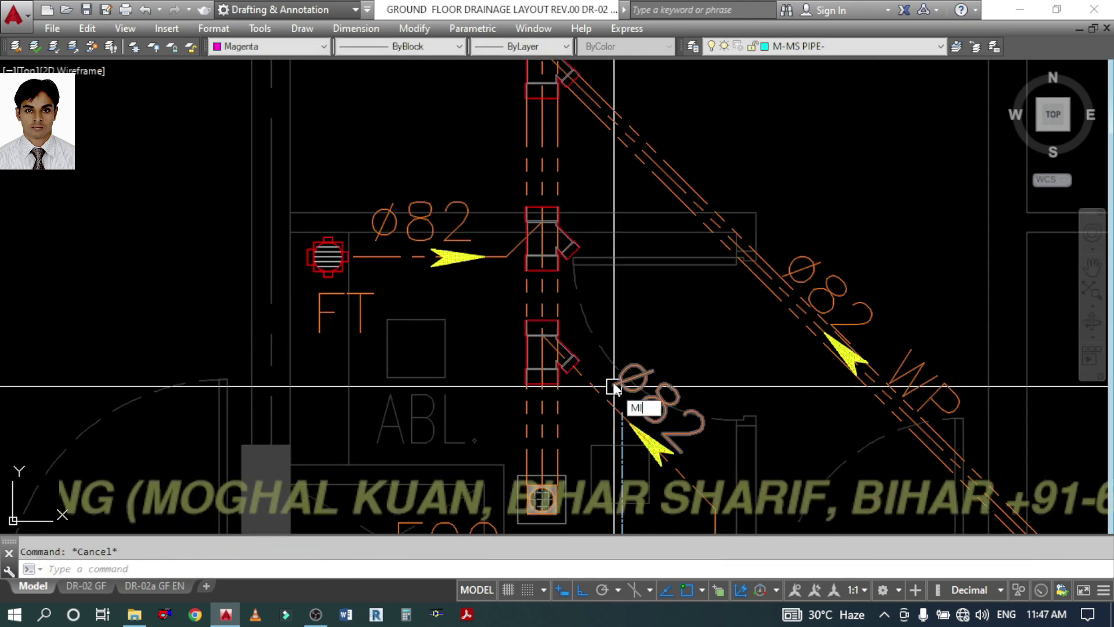
text(I)
key(Return)
scroll(614, 388, up, 3)
click(580, 276)
key(Return)
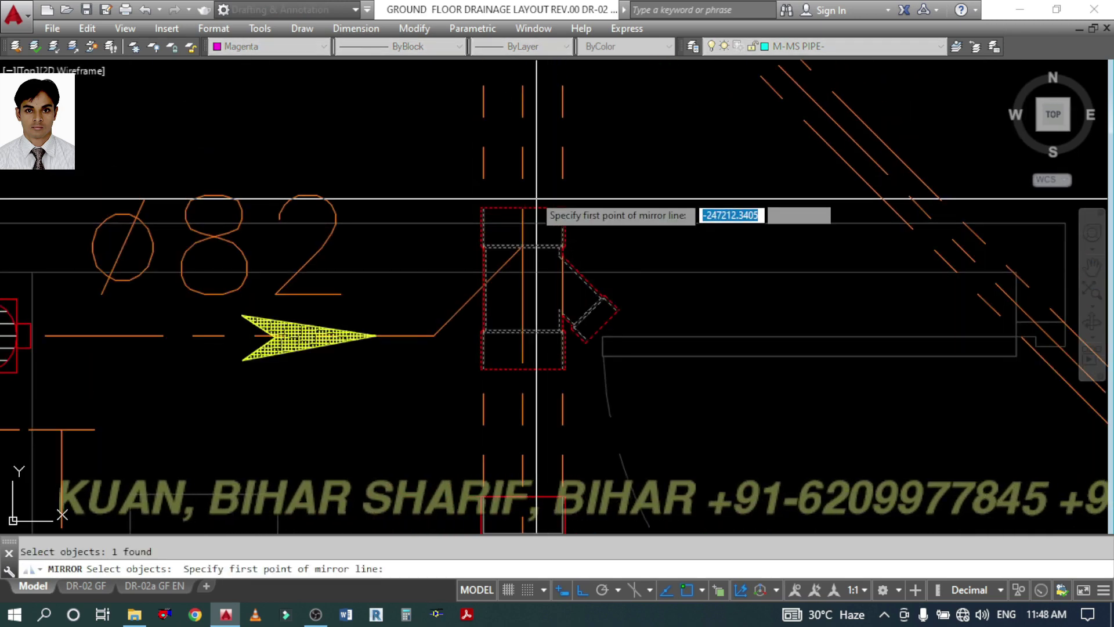
click(522, 208)
click(523, 148)
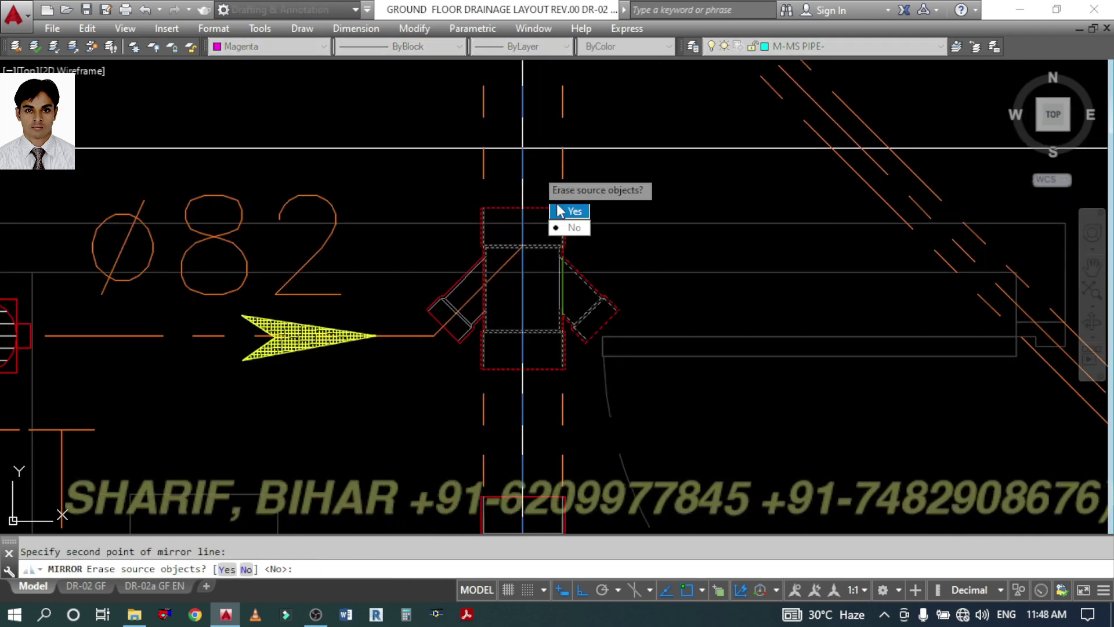
click(559, 211)
scroll(631, 263, down, 3)
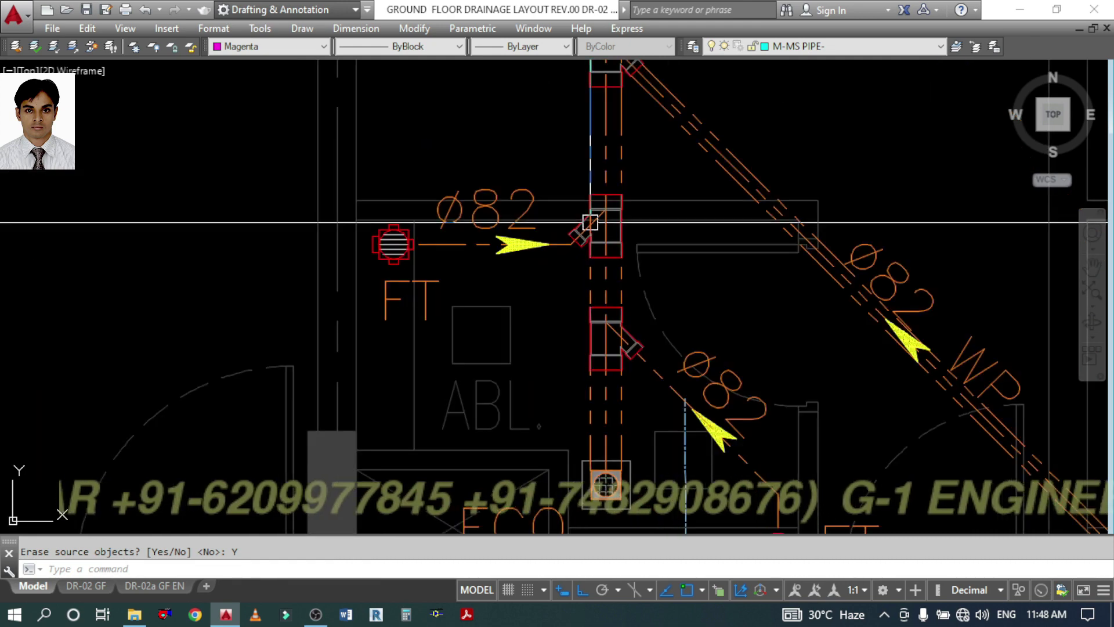
- Offset the lower diagonal ø82 pipe centreline by 41 to both sides
scroll(590, 223, down, 1)
scroll(576, 290, up, 5)
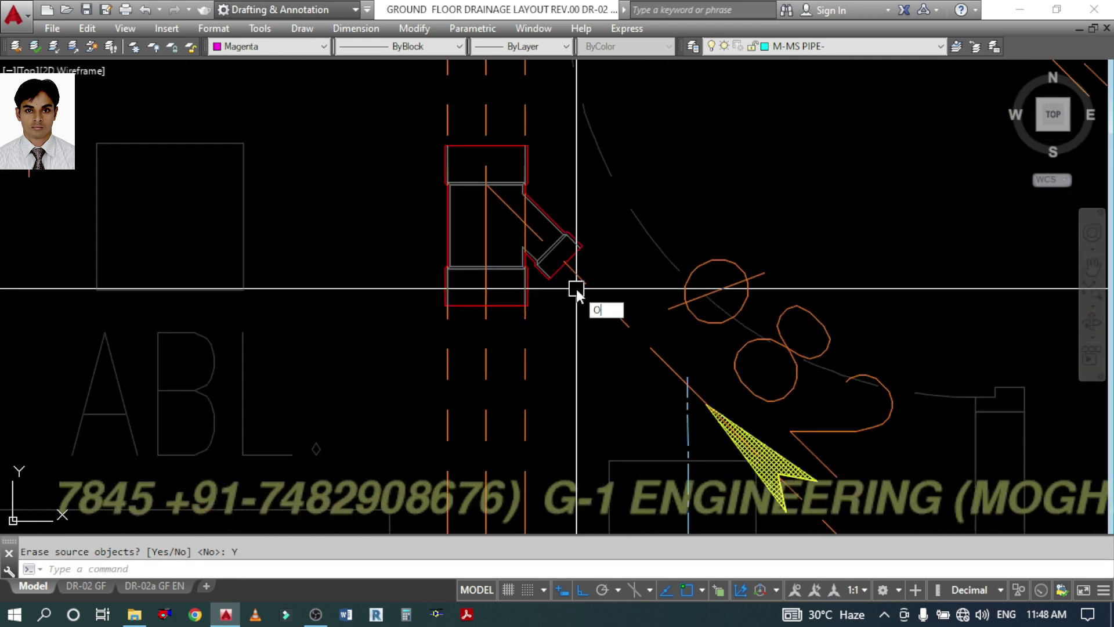
text(O)
key(Return)
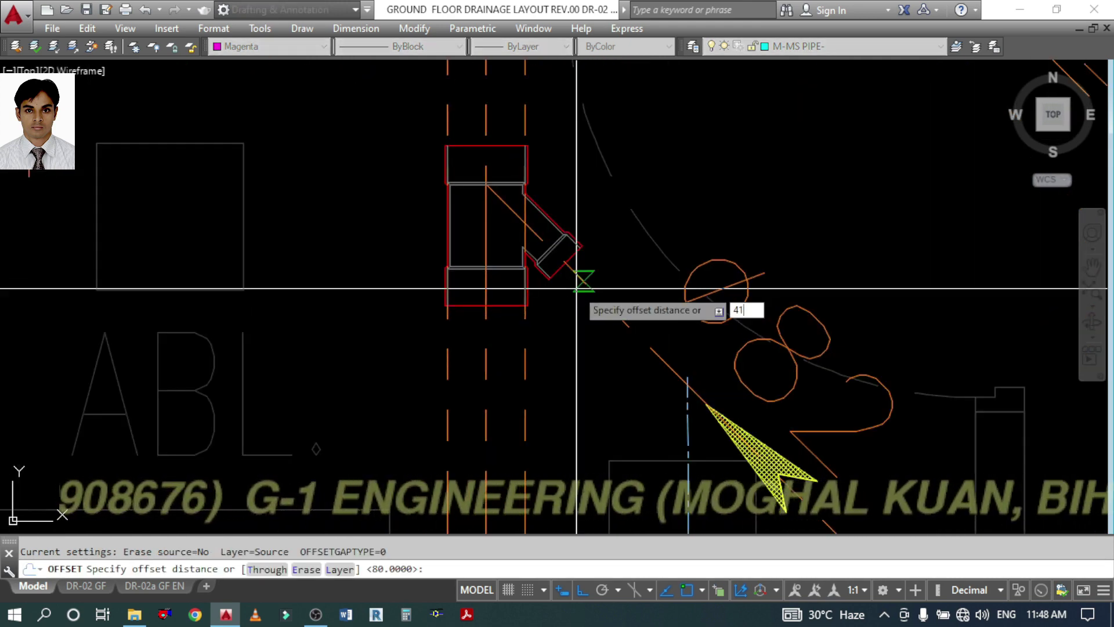
key(Return)
click(689, 389)
click(624, 314)
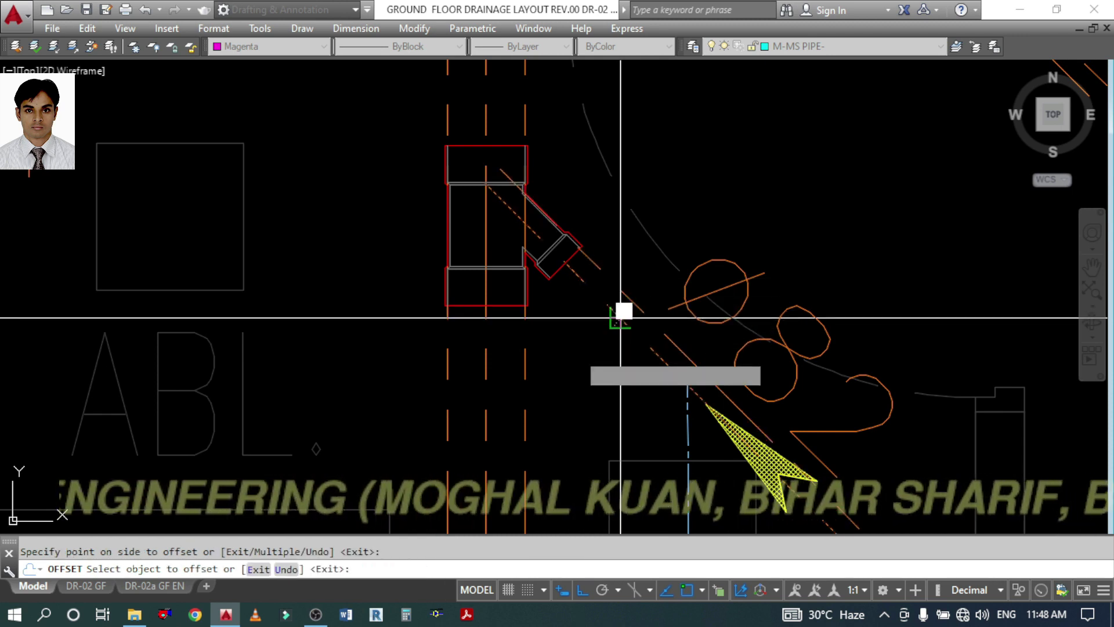
key(Return)
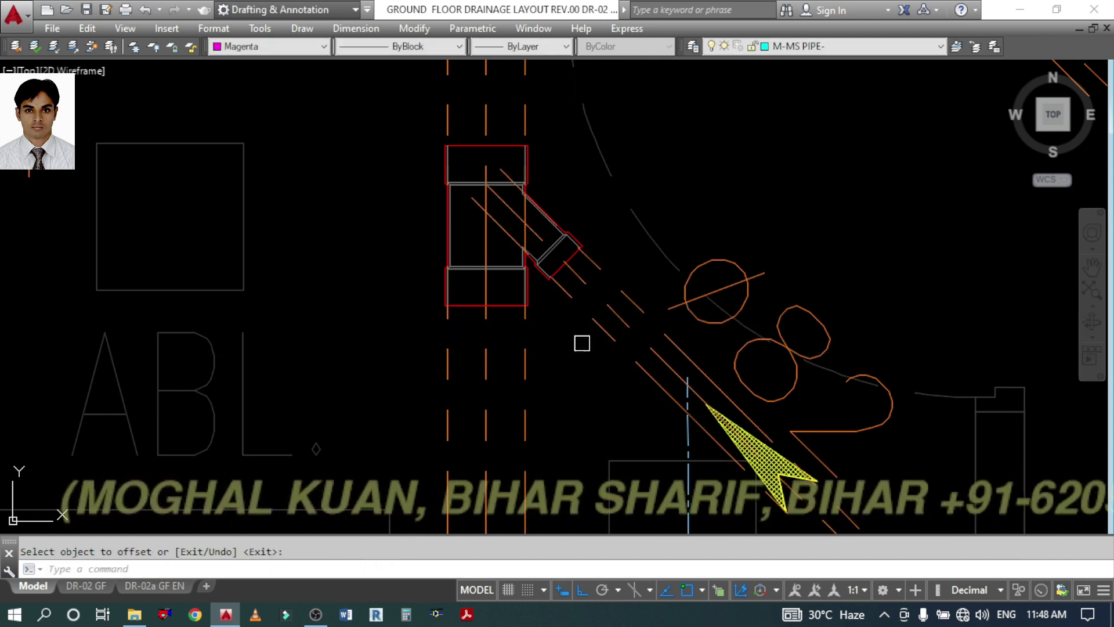
- Trim the two outer lines of the lower diagonal ø82 pipe inside the wye, back to its branch socket end
text(tr)
key(Return)
scroll(577, 251, up, 5)
key(Return)
click(572, 130)
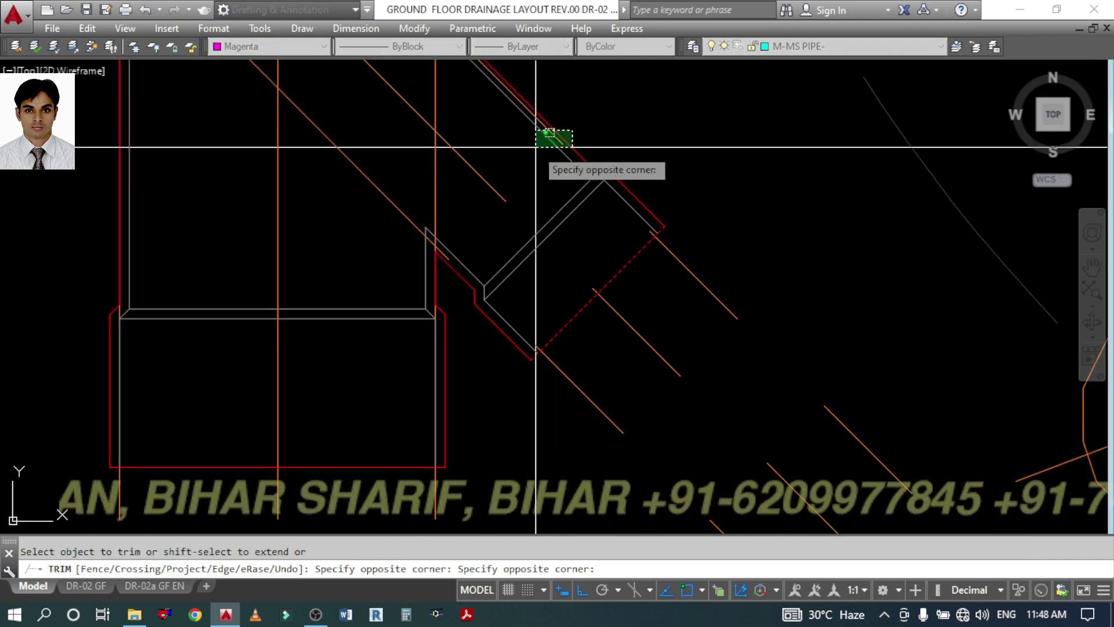
click(536, 147)
click(390, 161)
click(366, 177)
key(Return)
scroll(488, 180, down, 5)
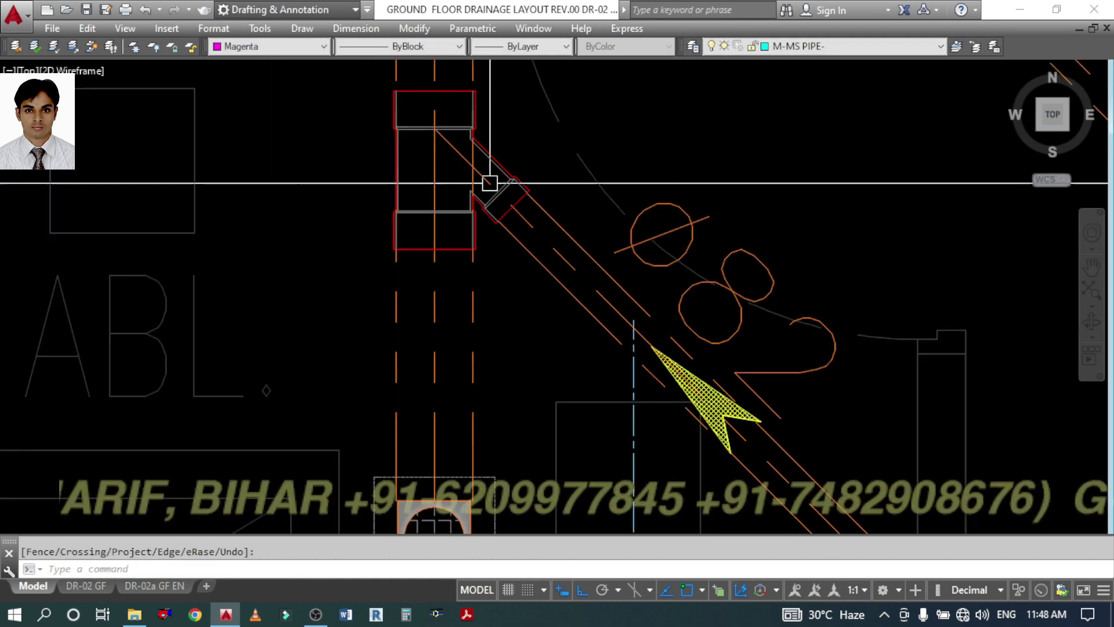
- Mirror the floor trap below the lower ø82 pipe about its horizontal axis so the wider socket faces the pipe, erasing the source
scroll(505, 200, down, 4)
scroll(597, 304, up, 3)
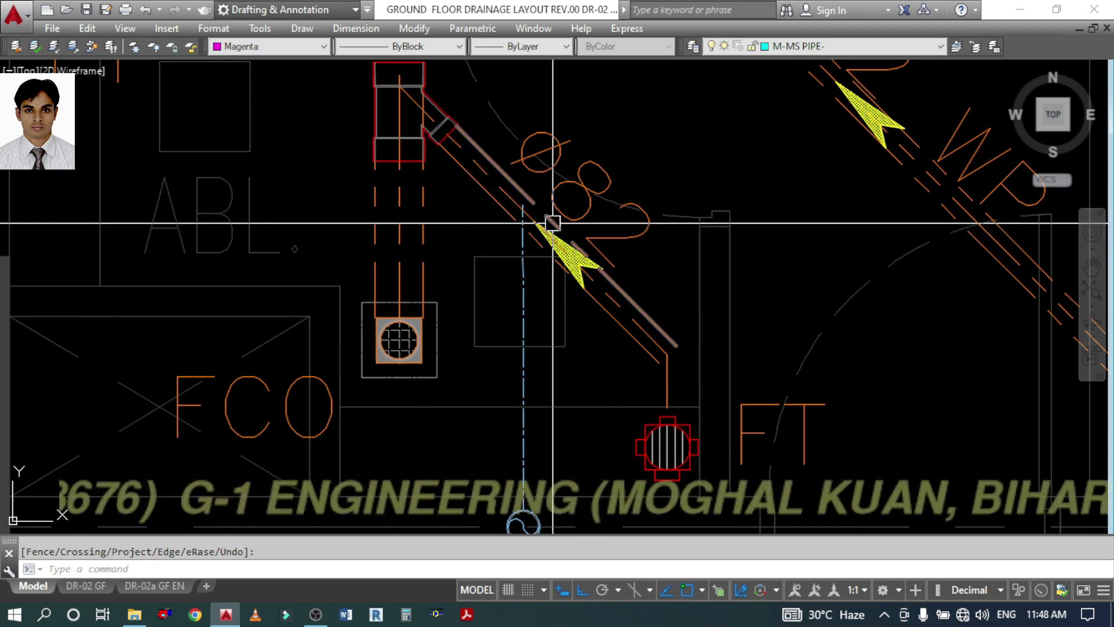
mouse_move(446, 297)
middle_down()
mouse_move(473, 360)
mouse_move(417, 261)
middle_up()
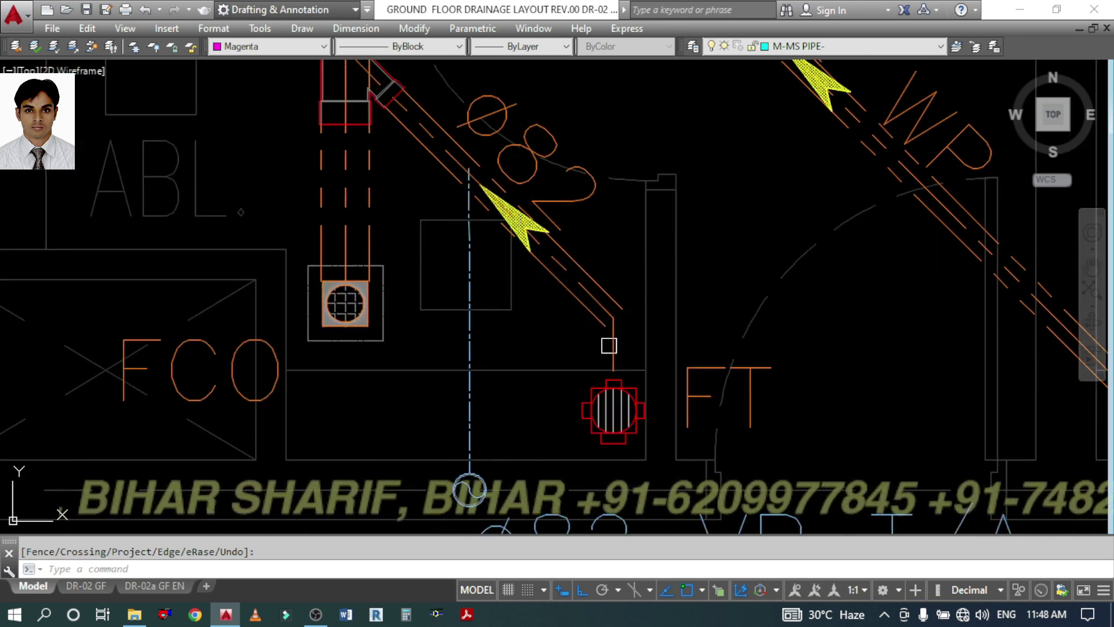
scroll(643, 439, up, 3)
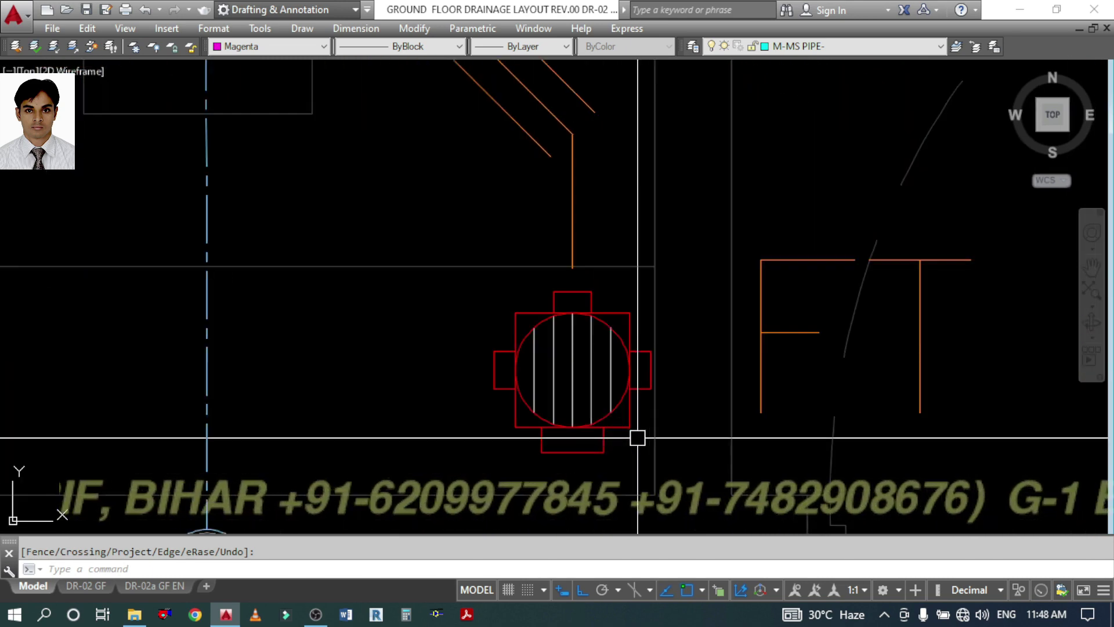
click(620, 399)
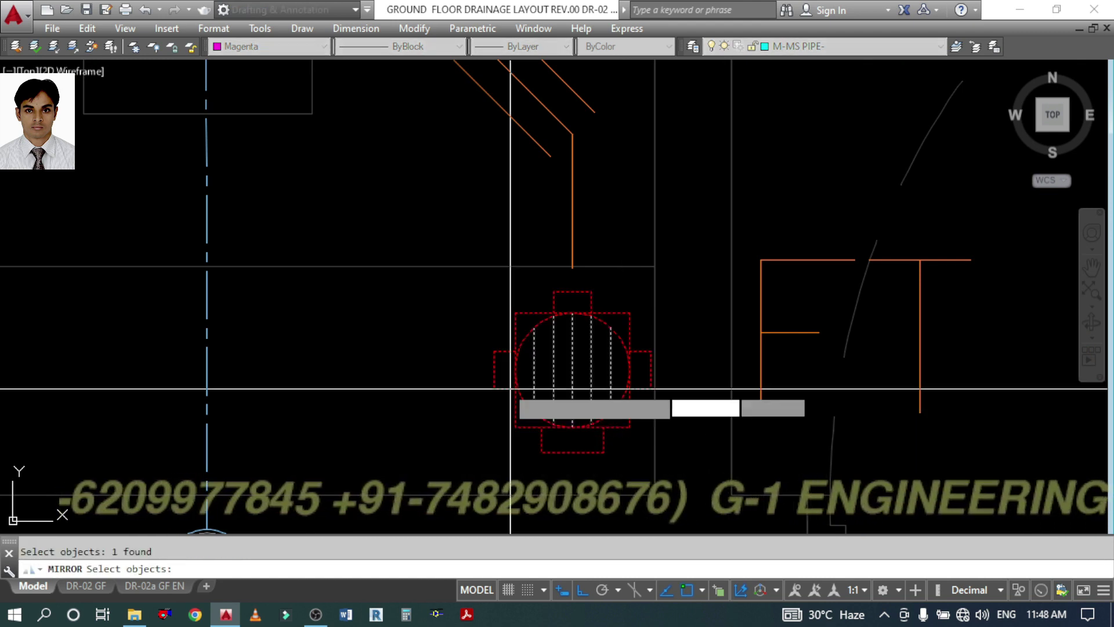
key(Return)
click(497, 371)
click(428, 372)
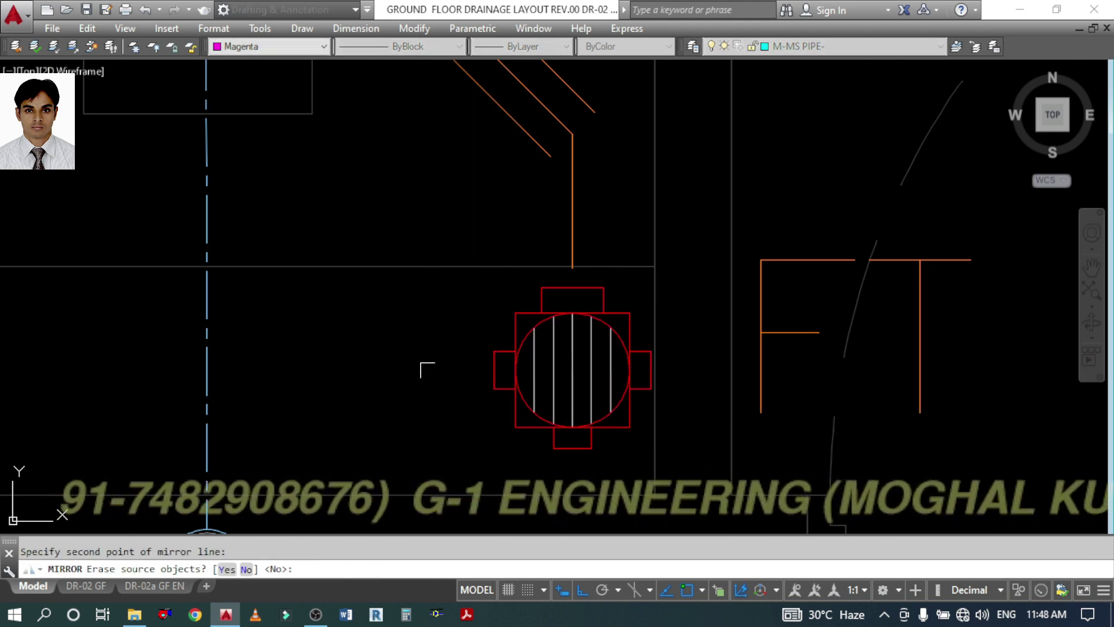
text(Y)
key(Return)
- Offset the short vertical ø82 pipe centreline above the floor trap by 41 to both sides
middle_drag(566, 297, 548, 353)
text(o)
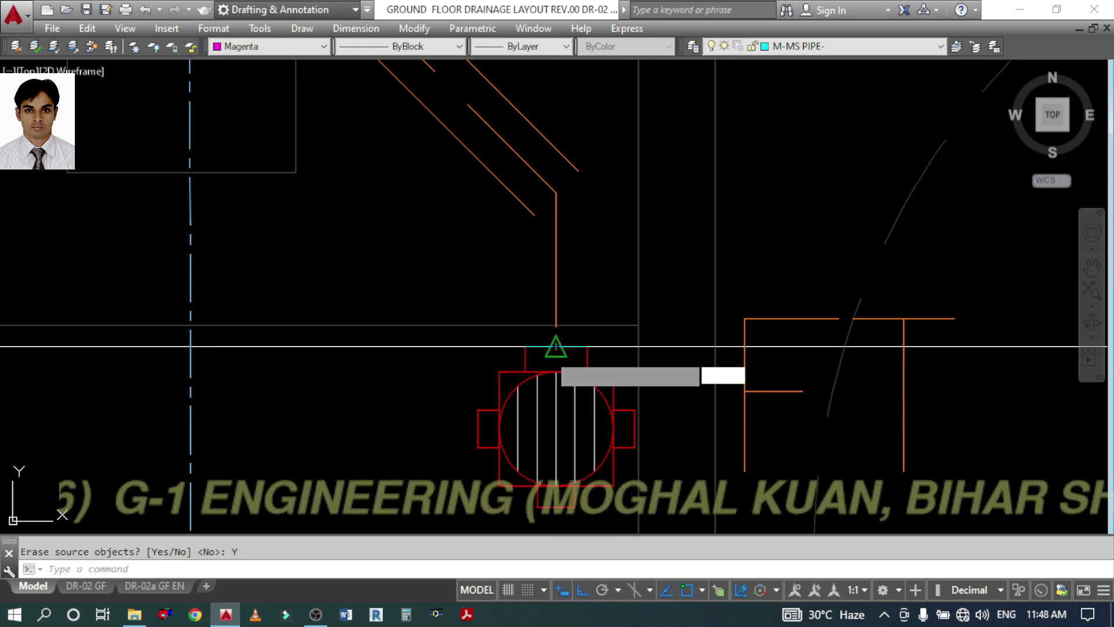
key(Return)
key(Return)
click(557, 273)
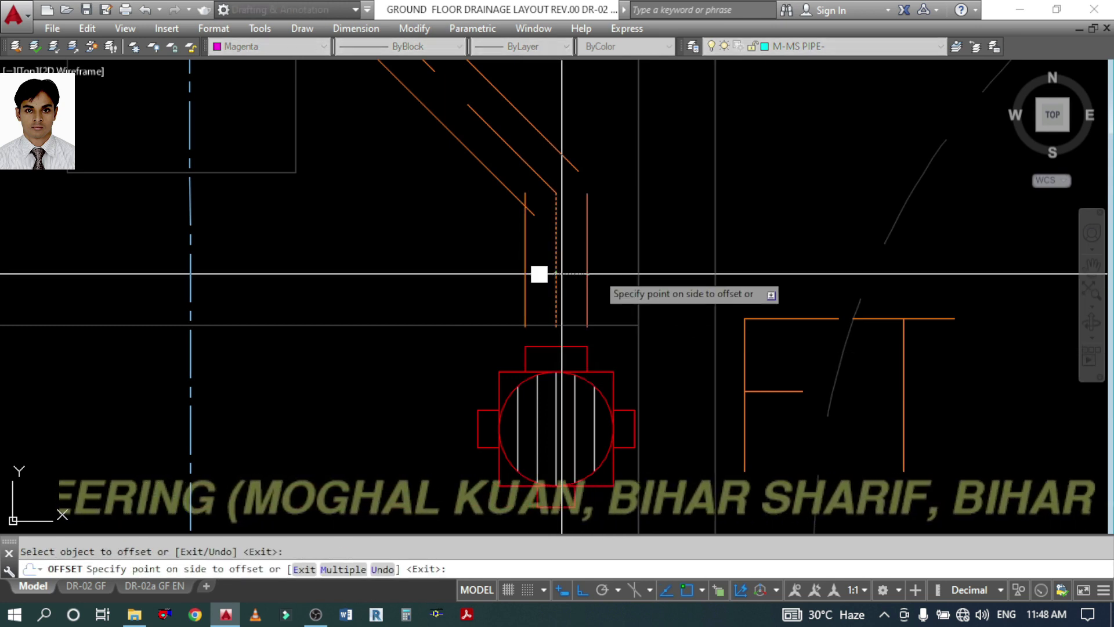
key(Return)
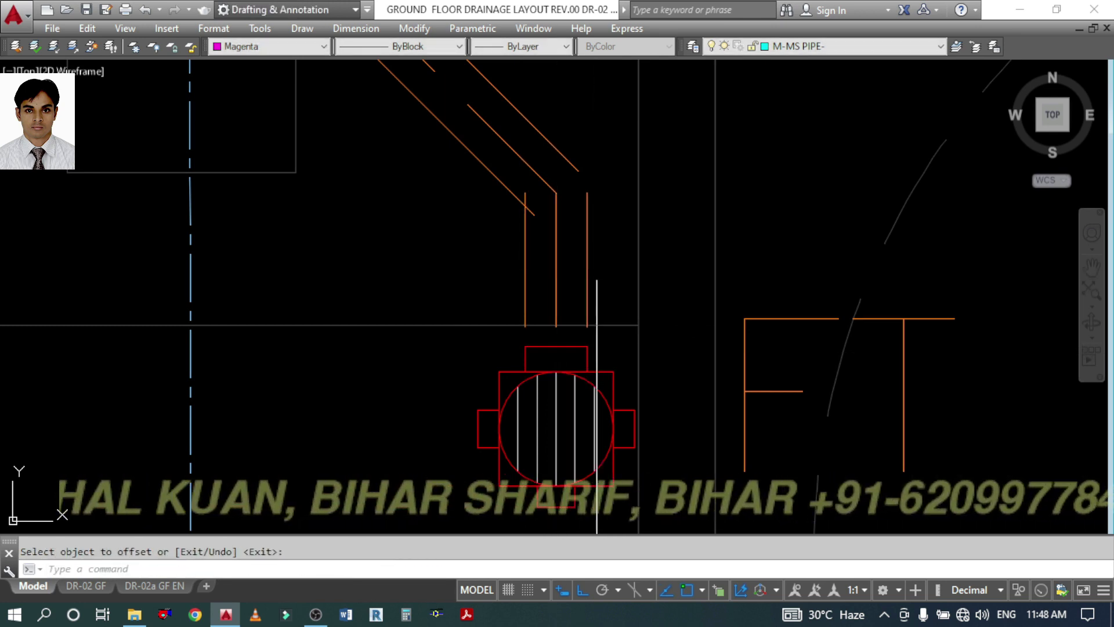
- Fillet the short vertical ø82 centreline above the floor trap to the lower diagonal centreline with radius 0
text(f)
key(Return)
text(r)
key(Return)
text(0)
key(Return)
click(556, 220)
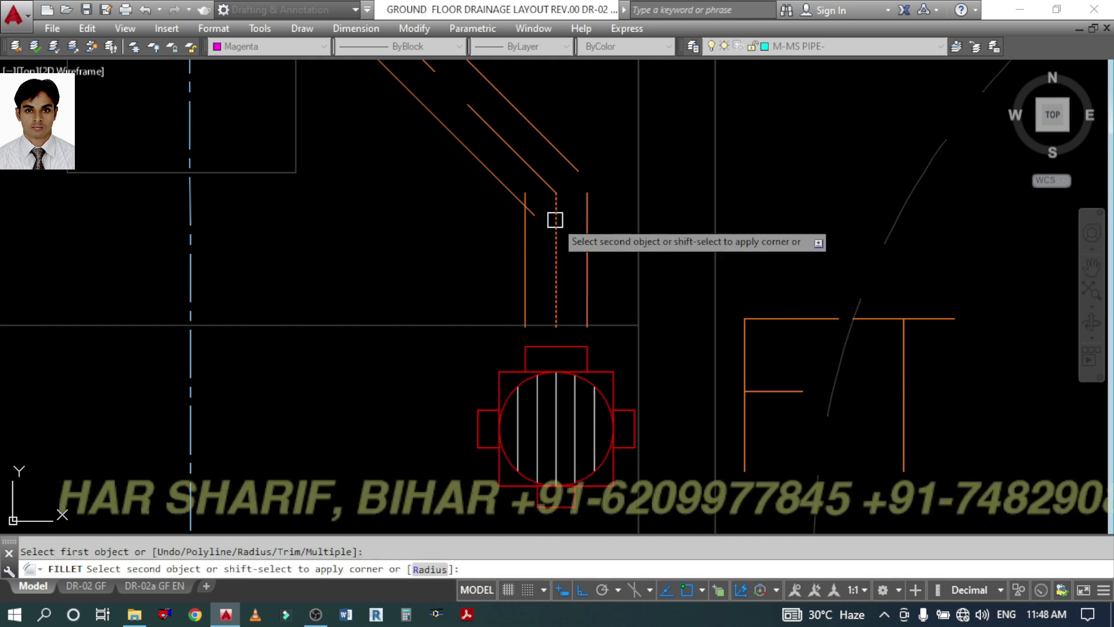
click(535, 175)
scroll(548, 267, down, 5)
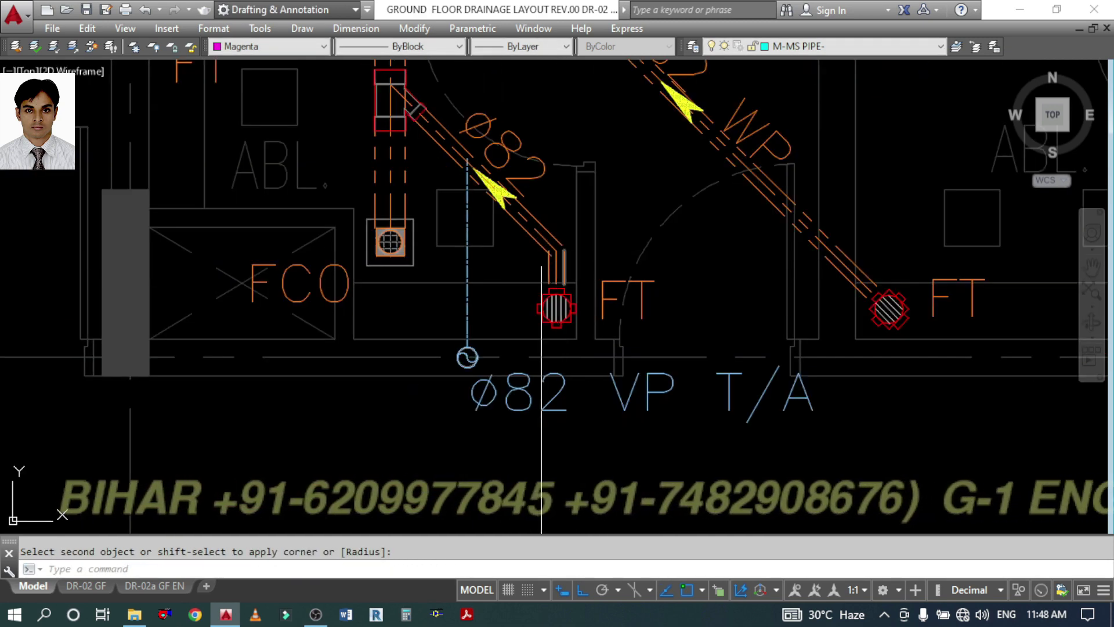
- Copy the Ø75 P323 1/8 Bend block from the fittings library to the corner of the lower ø82 pipe above the floor trap
scroll(545, 261, up, 4)
click(568, 234)
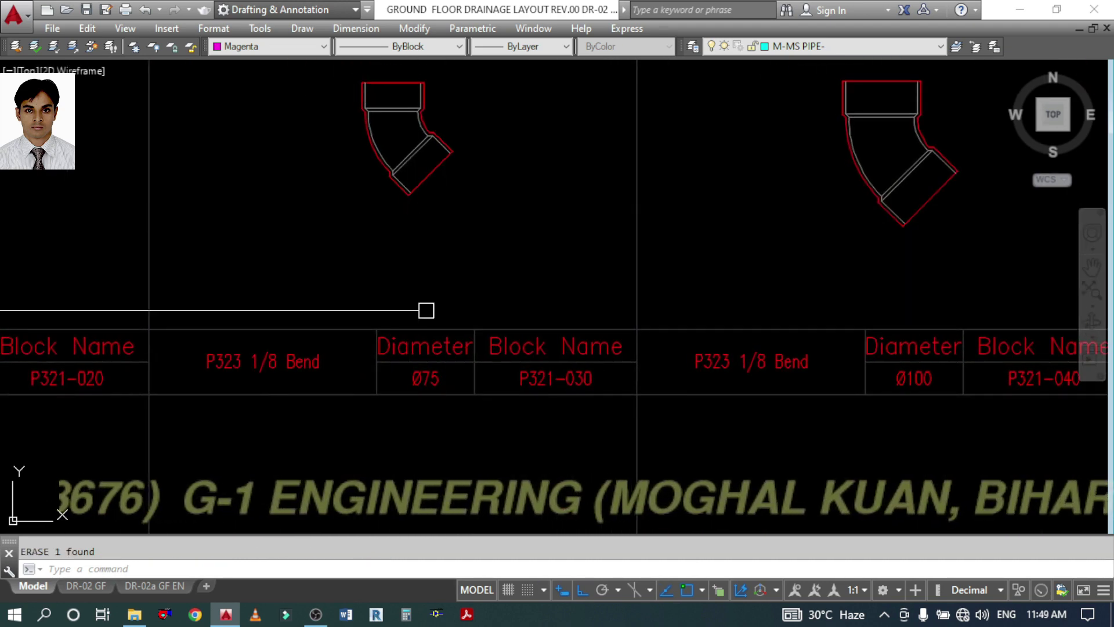
text(co)
key(Return)
click(434, 174)
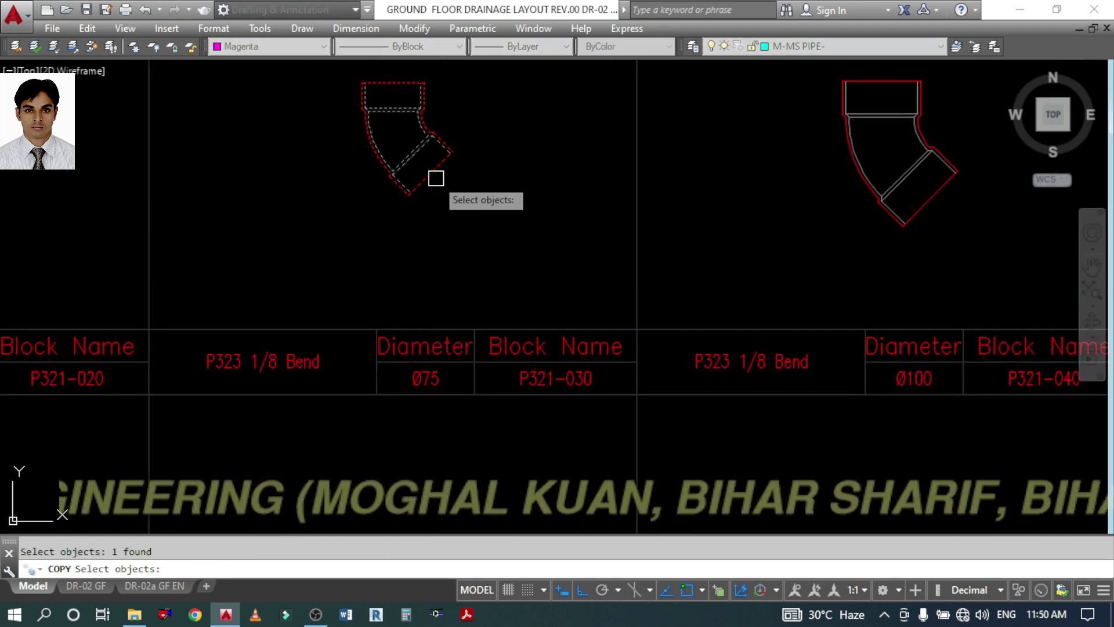
key(Return)
click(390, 133)
scroll(520, 219, down, 10)
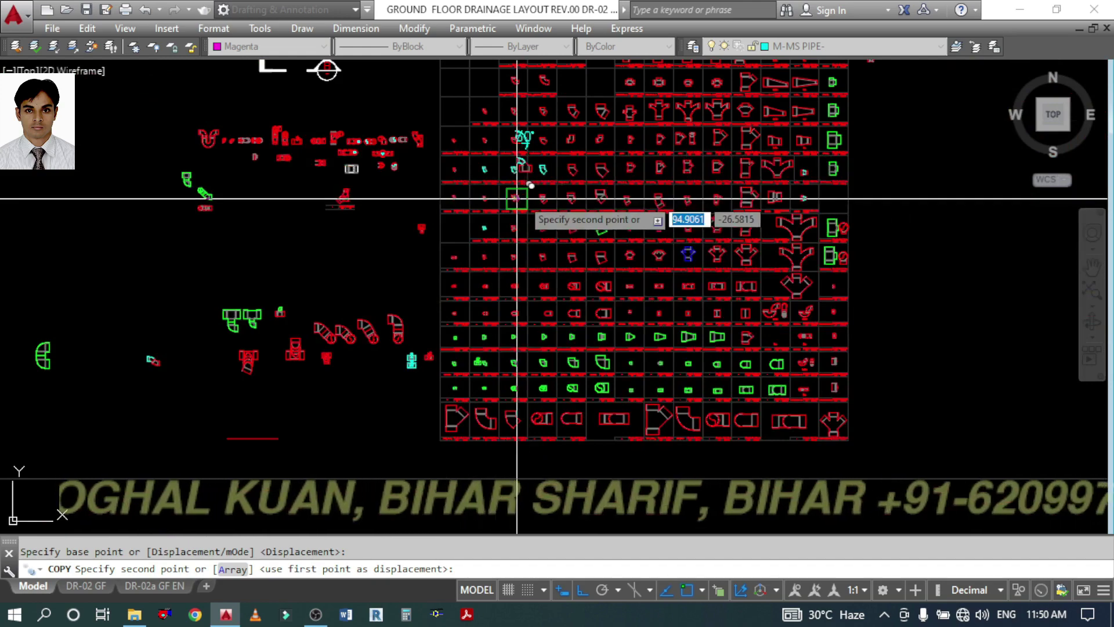
middle_drag(396, 407, 584, 116)
scroll(526, 172, down, 4)
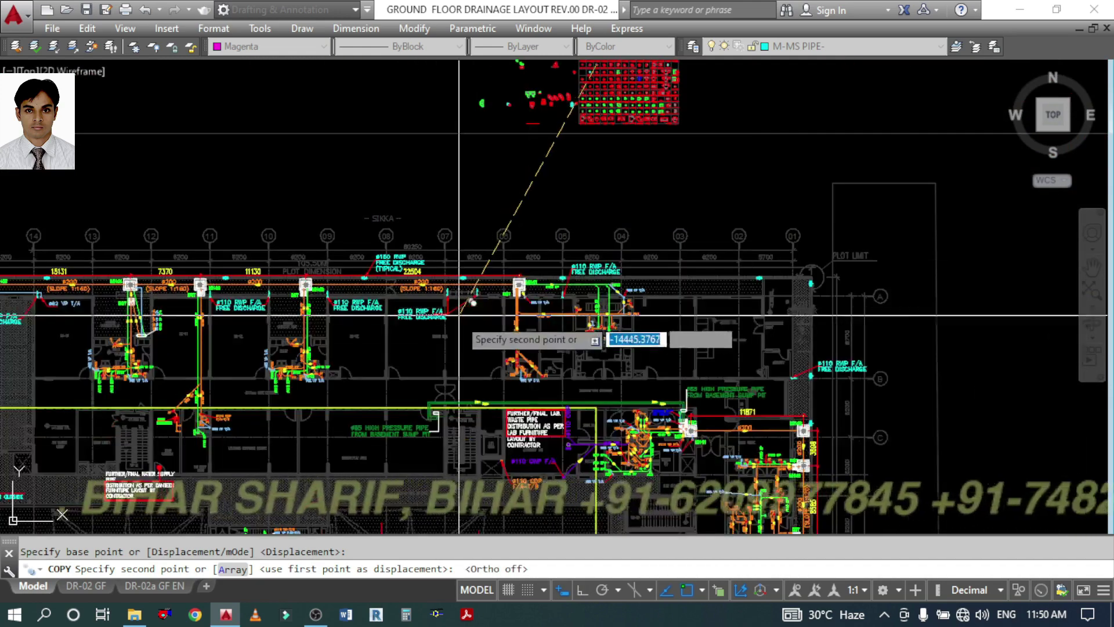
scroll(524, 374, up, 4)
scroll(523, 362, up, 8)
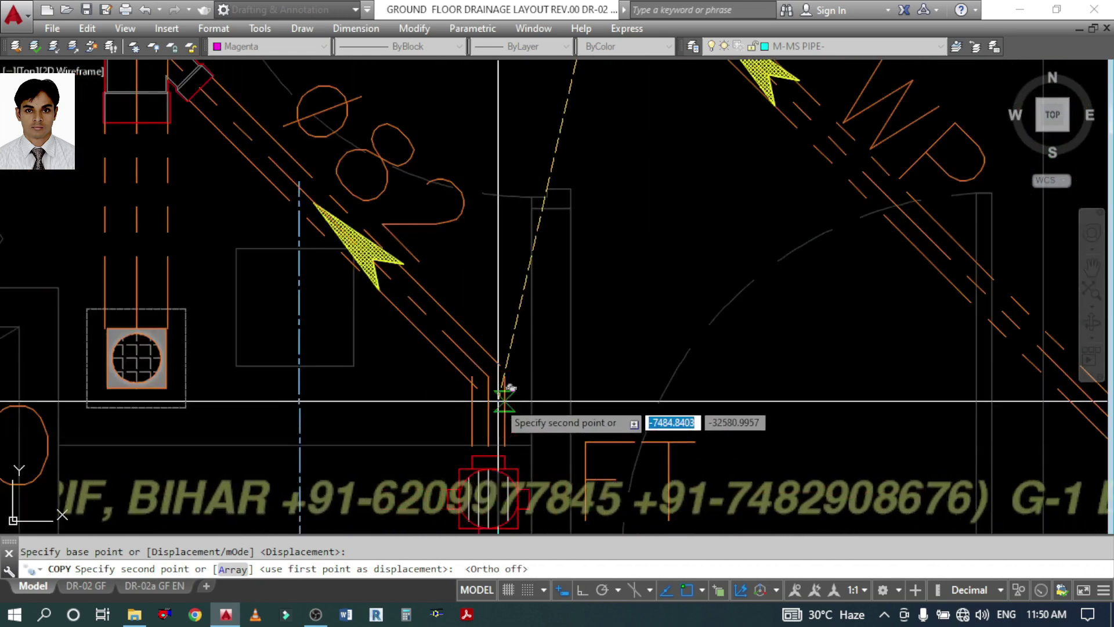
scroll(547, 386, up, 8)
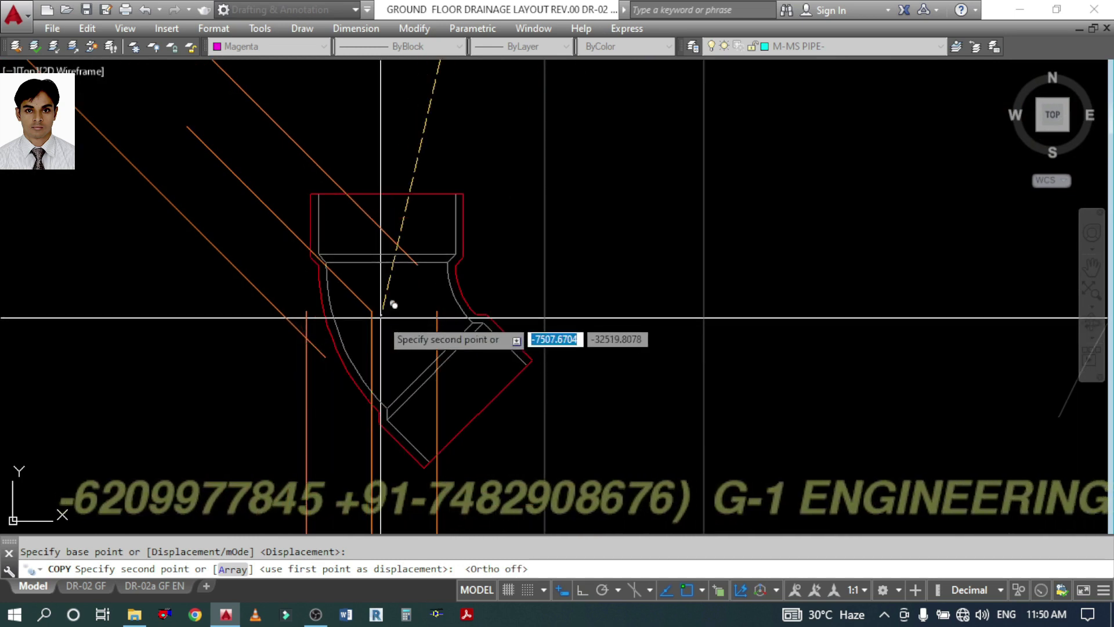
key(Escape)
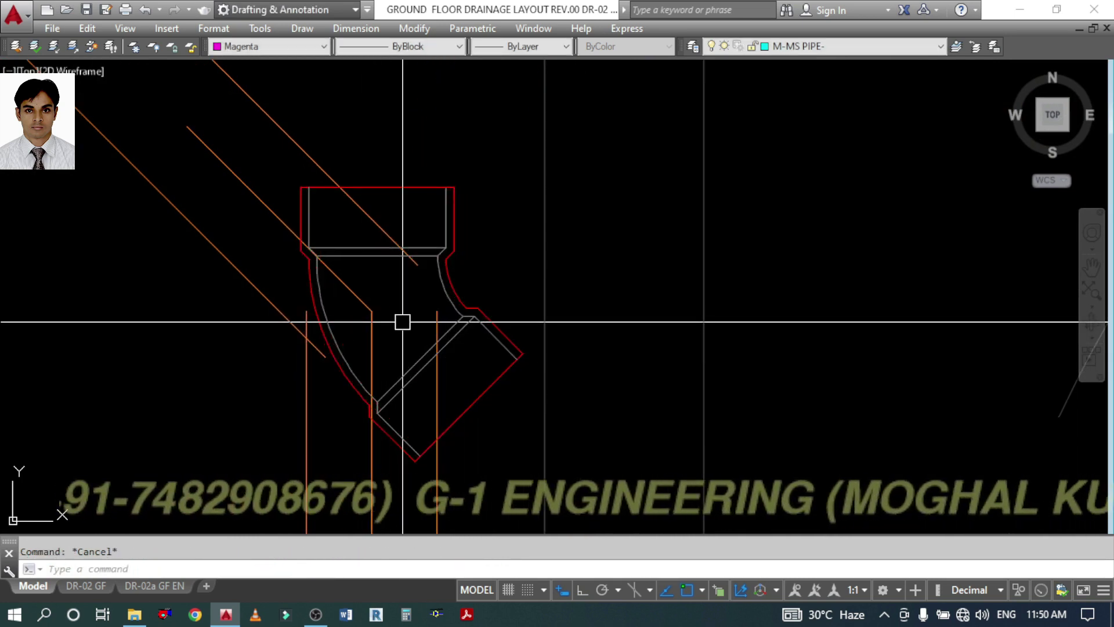
- Rotate the copied bend 180° about the corner of the lower ø82 pipe centreline
text(RO)
key(Return)
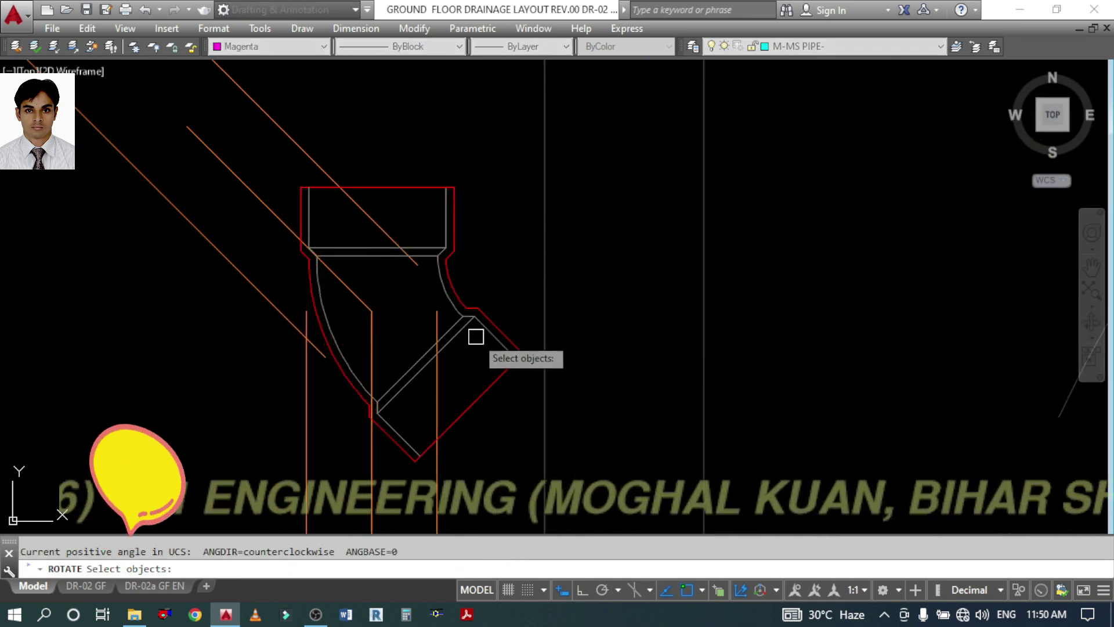
click(376, 320)
key(Return)
click(371, 312)
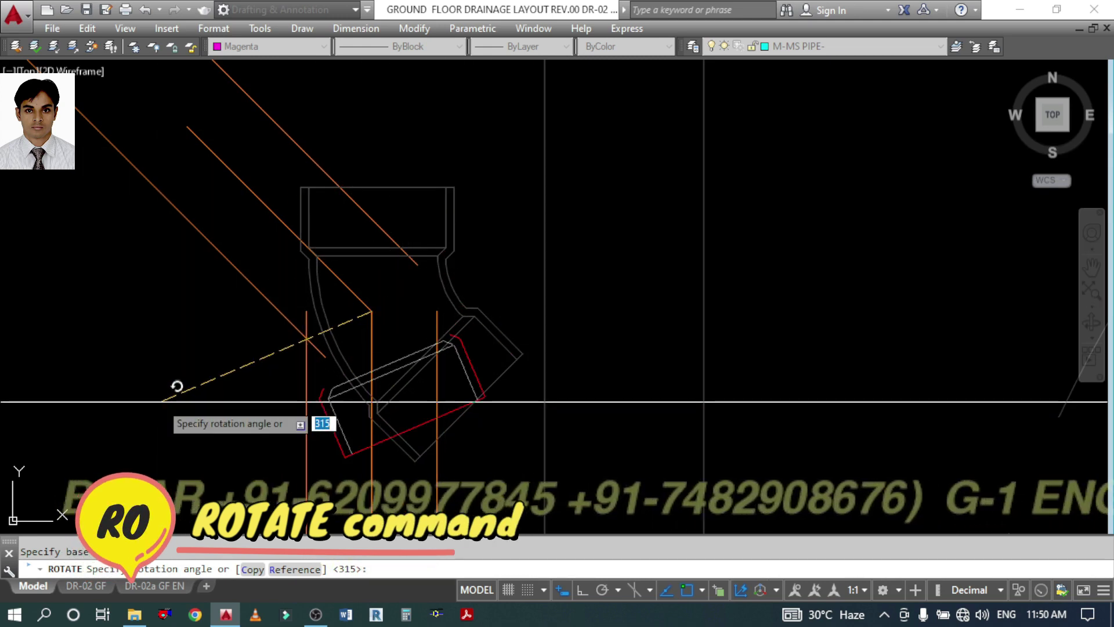
key(F8)
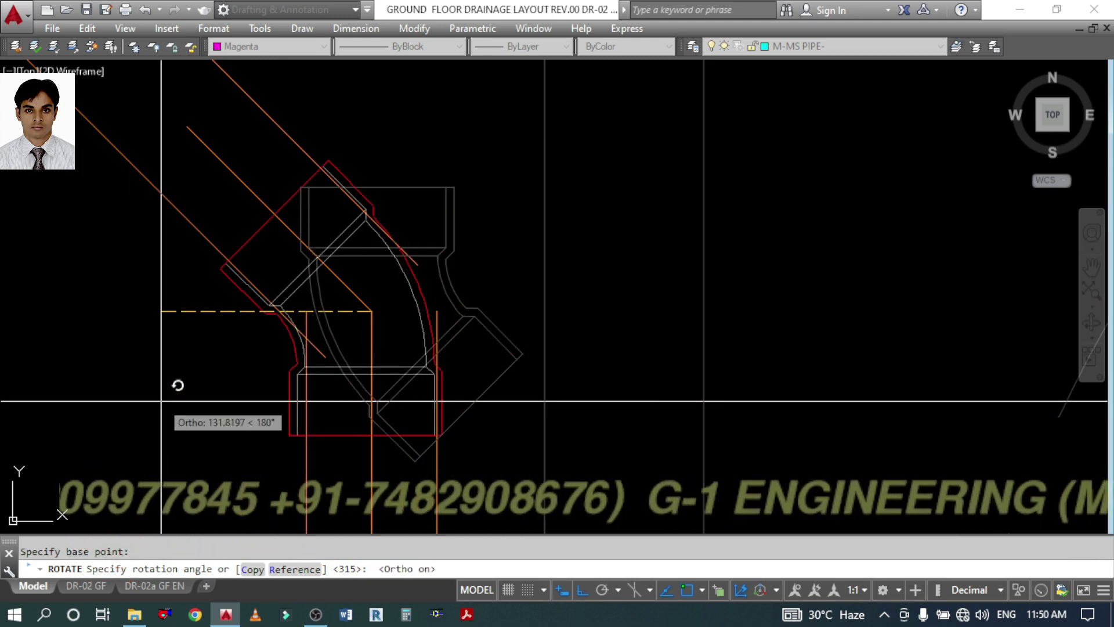
click(161, 400)
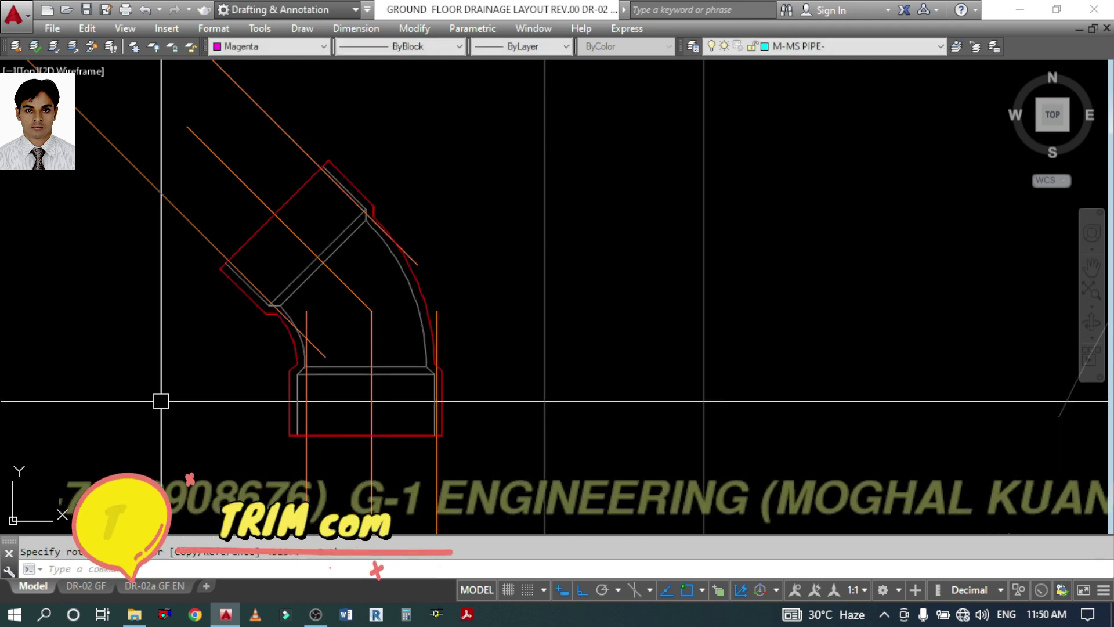
- Trim the two outer diagonal pipe lines inside the bend, back to its diagonal socket end
key(Return)
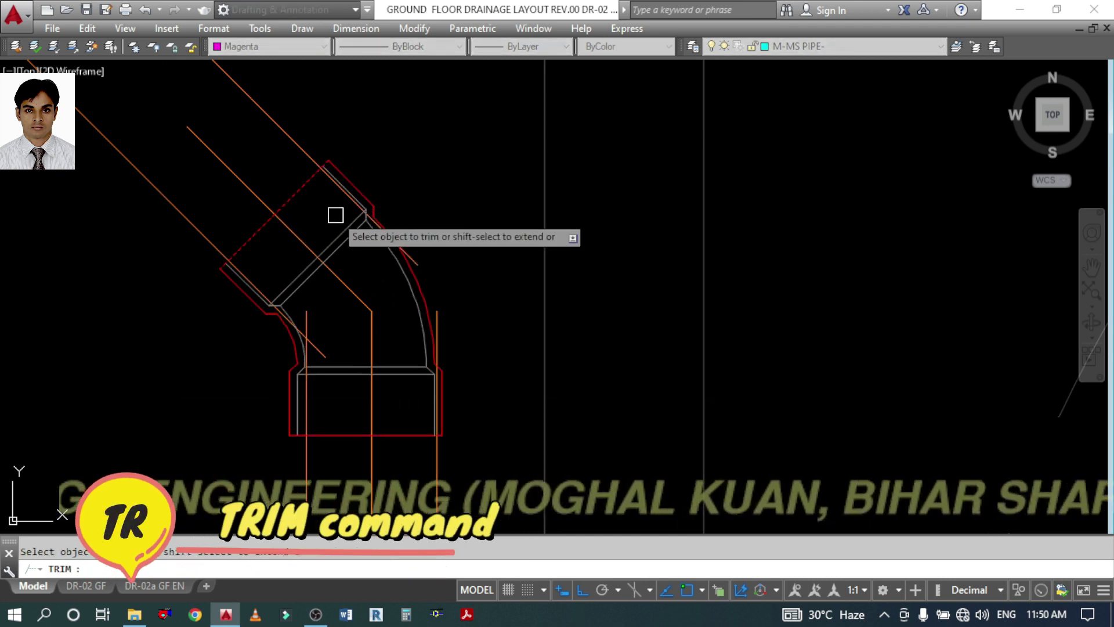
click(335, 215)
click(408, 190)
click(280, 293)
click(275, 275)
click(261, 326)
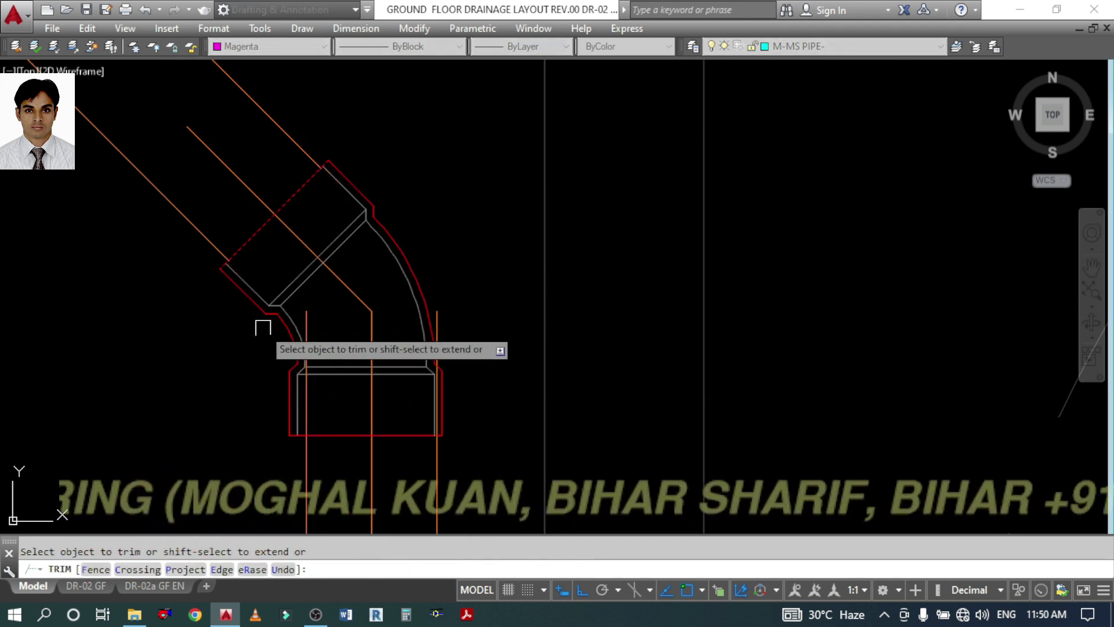
key(Return)
- Trim the two outer vertical pipe lines inside the bend, back to its lower socket end
key(Return)
click(389, 436)
key(Return)
click(404, 398)
click(452, 376)
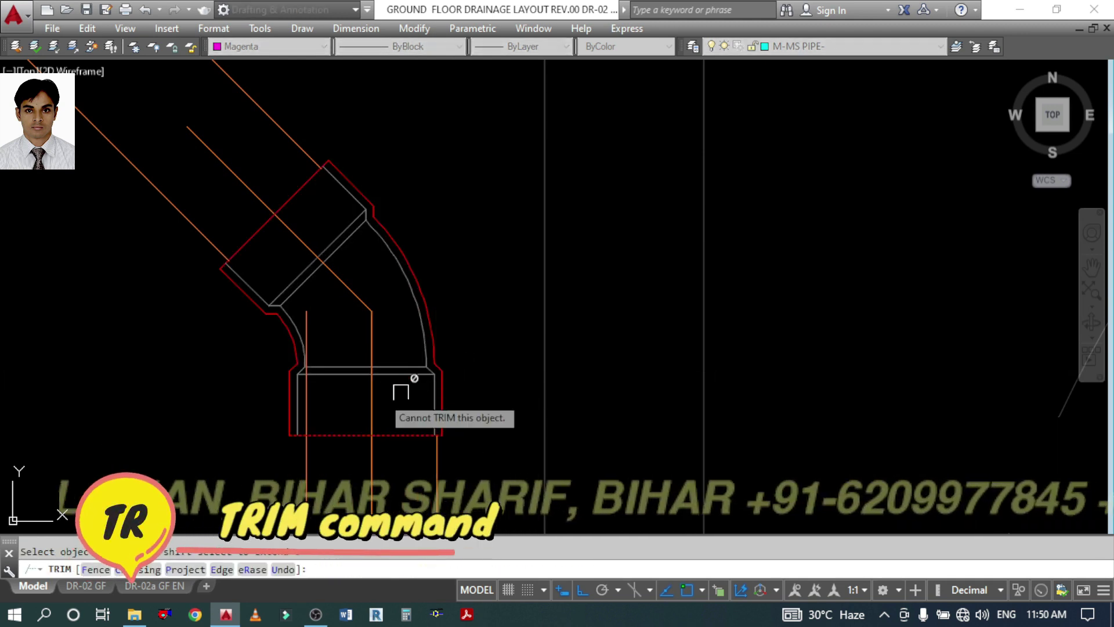
click(336, 398)
click(279, 393)
key(Return)
scroll(392, 294, down, 4)
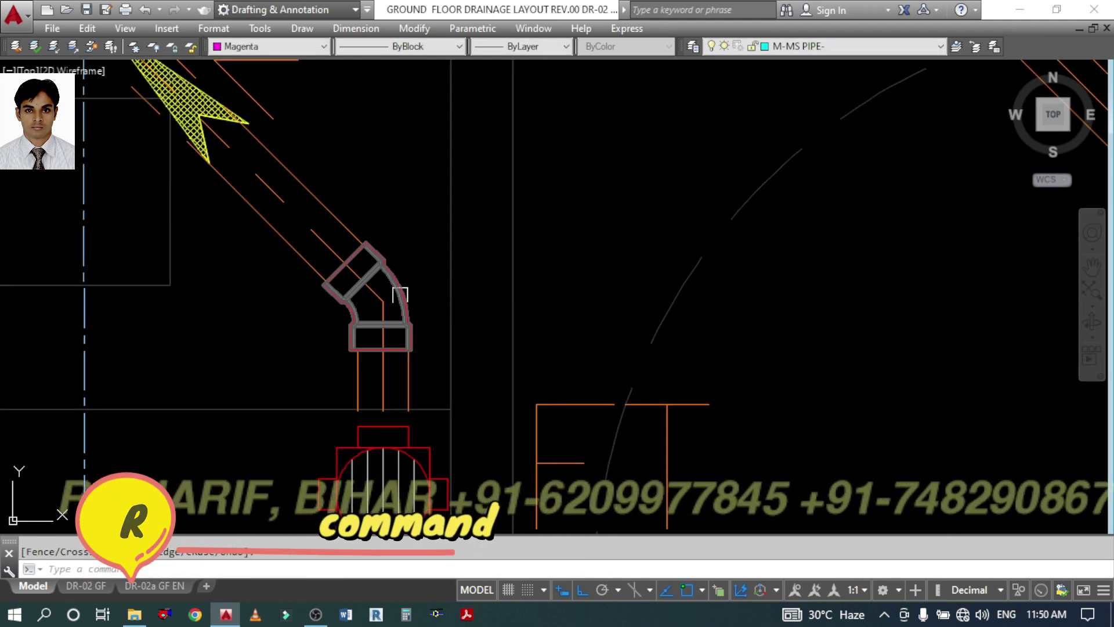
- Match the bend block's properties to the outer line of the short vertical ø82 pipe
text(MA)
key(Return)
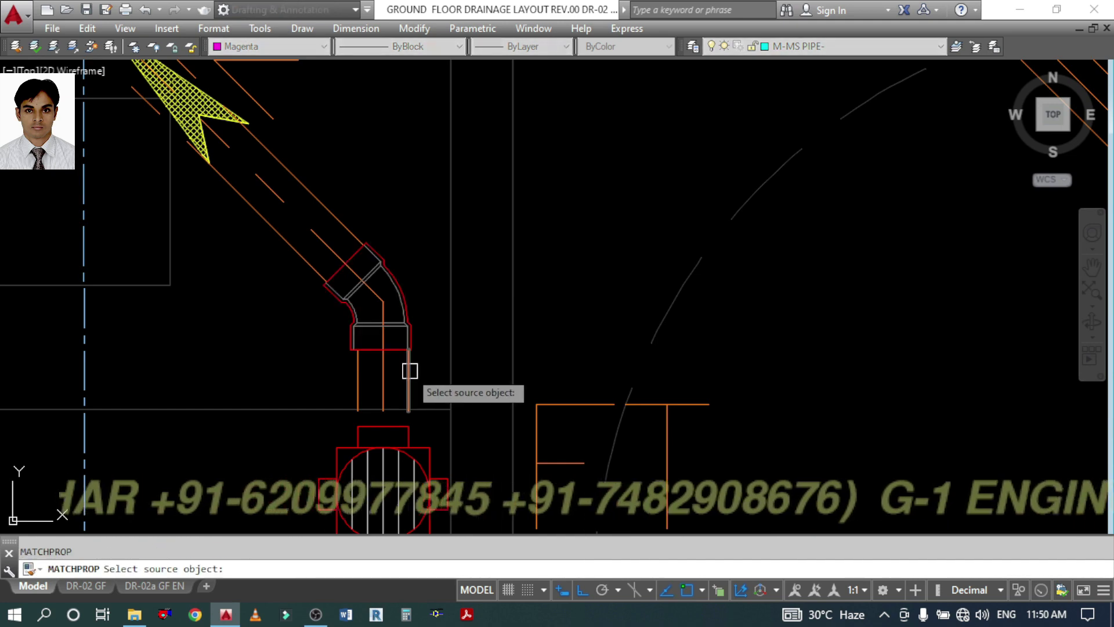
click(409, 325)
key(Return)
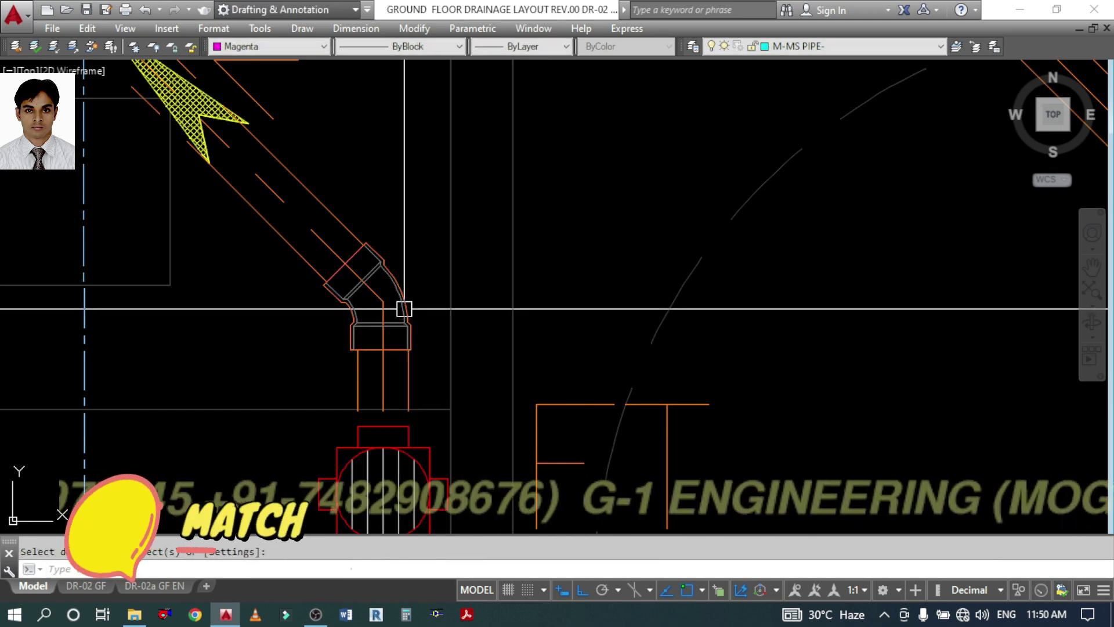
- Match the three wye fittings on the main vertical pipe to the properties of the lower diagonal pipe's outer line
scroll(418, 319, down, 5)
scroll(331, 218, up, 2)
middle_drag(329, 217, 407, 303)
scroll(408, 303, up, 2)
scroll(407, 302, up, 3)
key(Return)
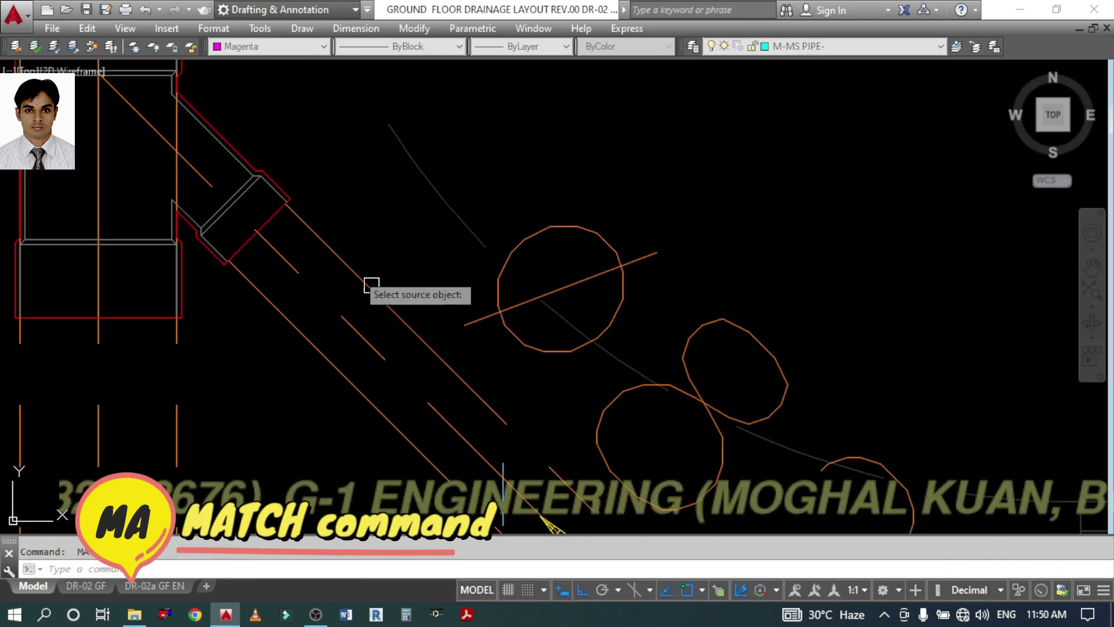
click(308, 226)
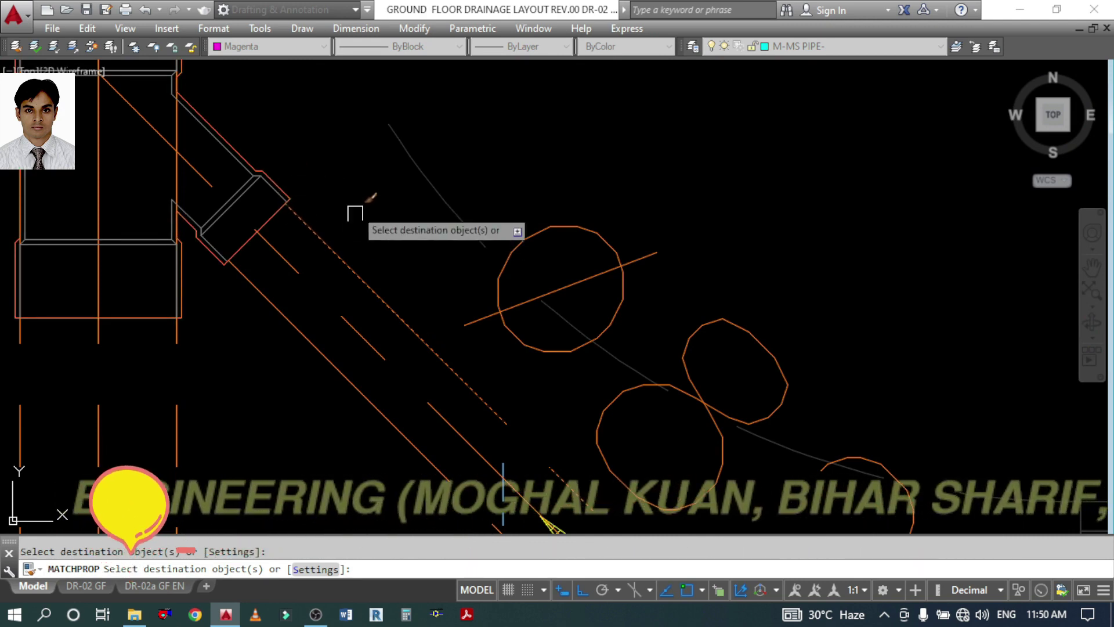
middle_drag(349, 203, 557, 525)
middle_drag(465, 291, 493, 529)
scroll(444, 427, down, 3)
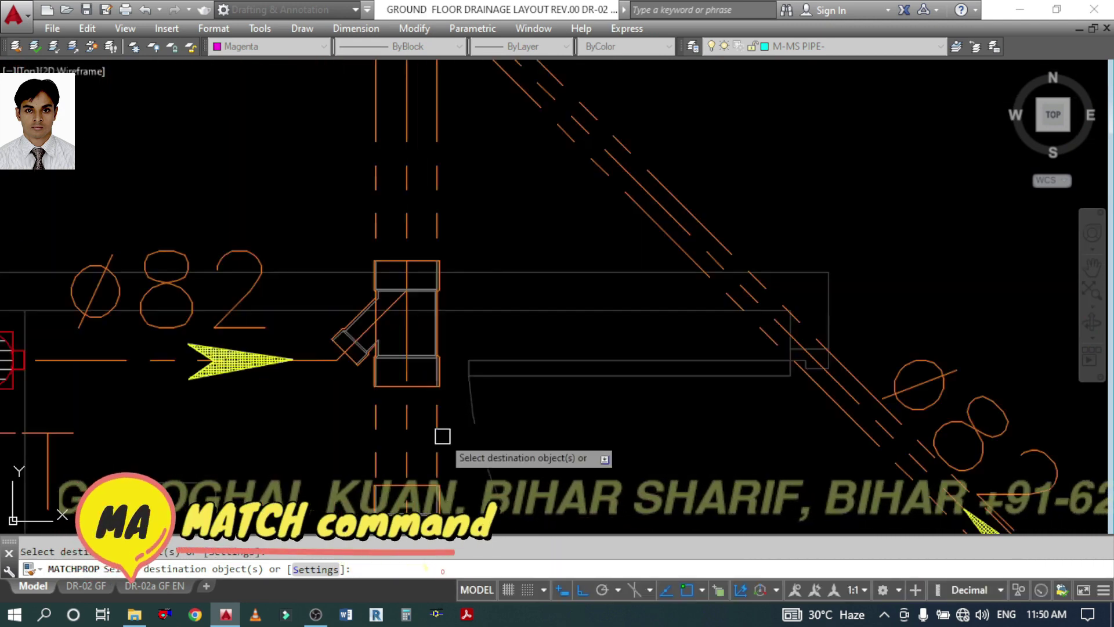
scroll(435, 175, up, 3)
scroll(503, 100, down, 3)
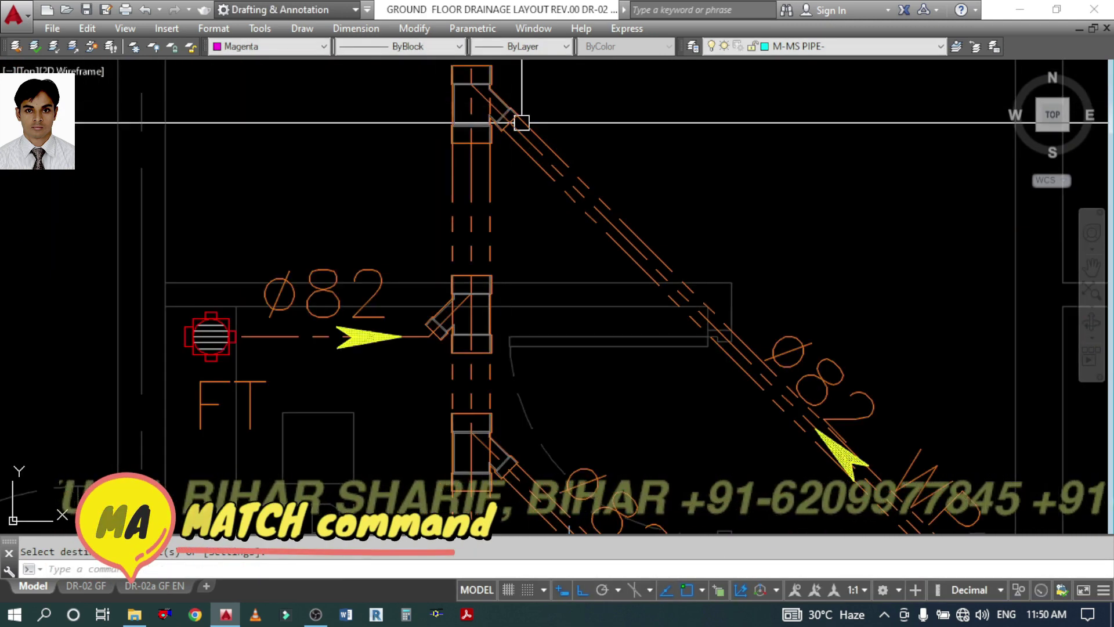
- Move the centreline of the long diagonal ø82 WP pipe to the layer 00 DR CENTER LINE WP
scroll(578, 193, up, 4)
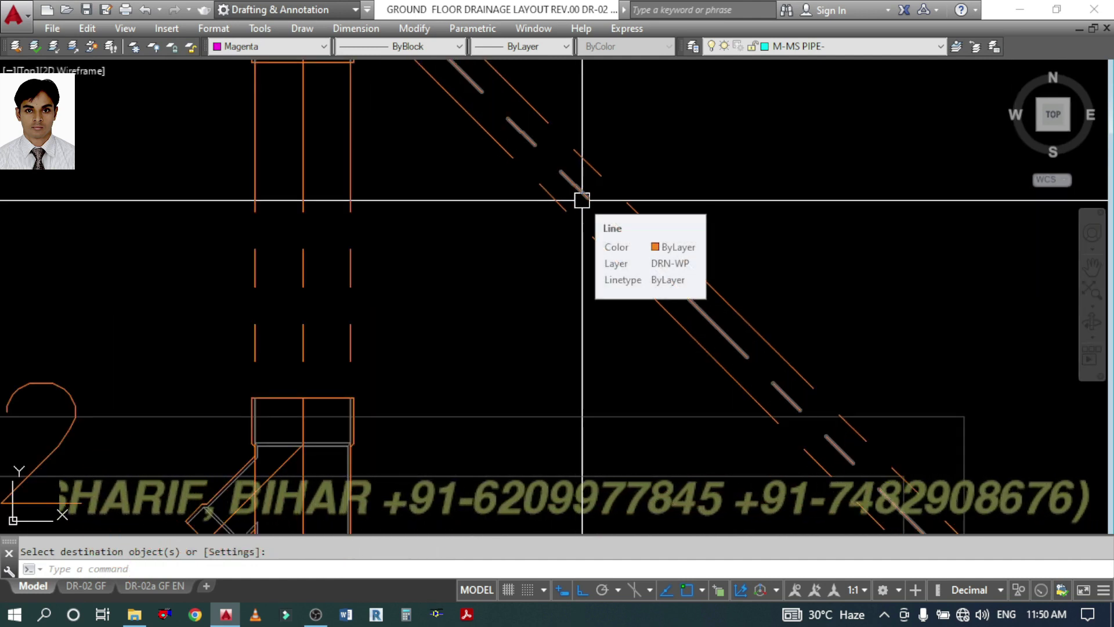
click(582, 200)
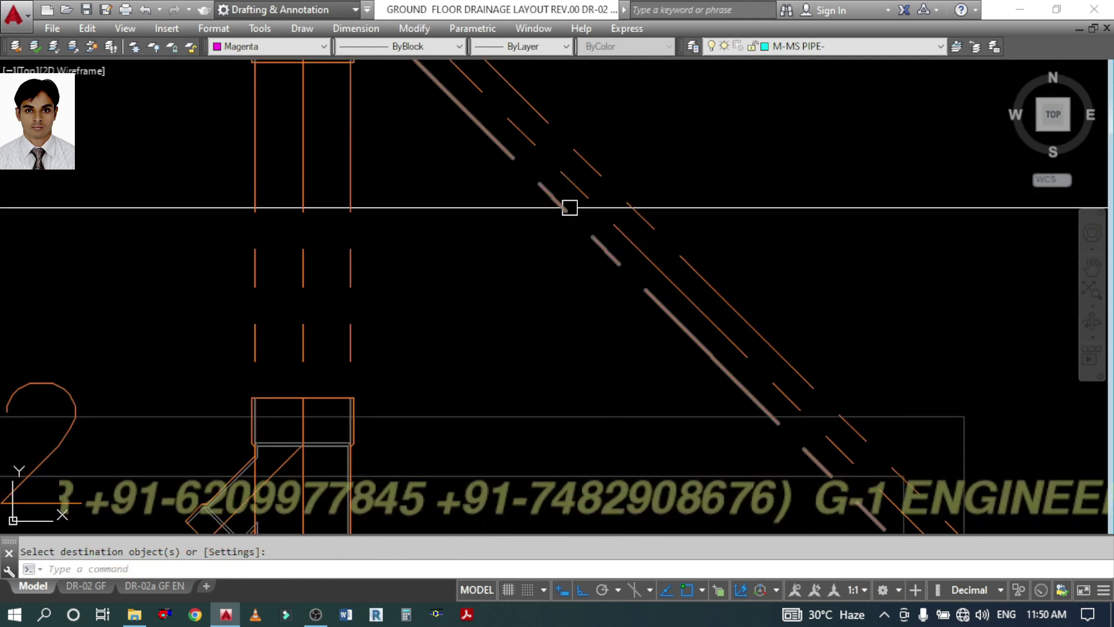
click(521, 144)
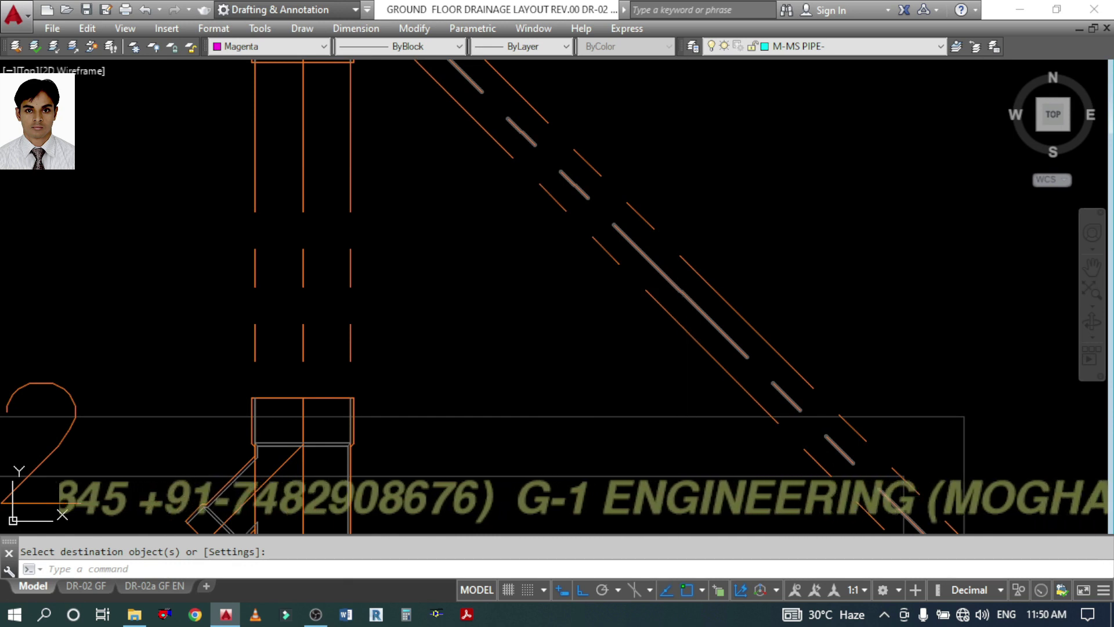
click(662, 276)
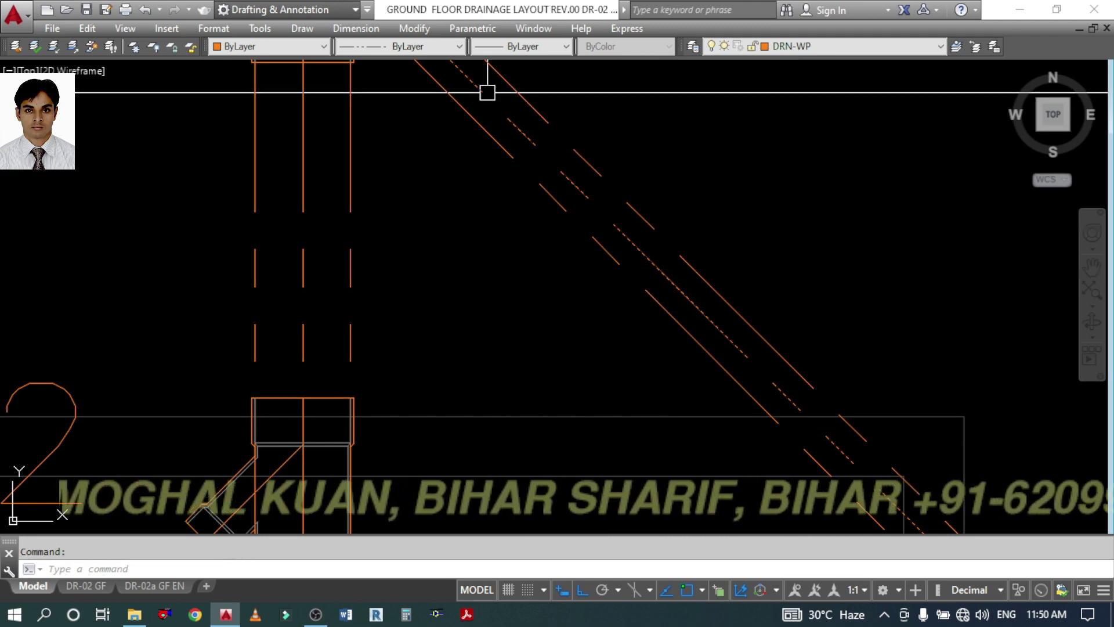
click(799, 50)
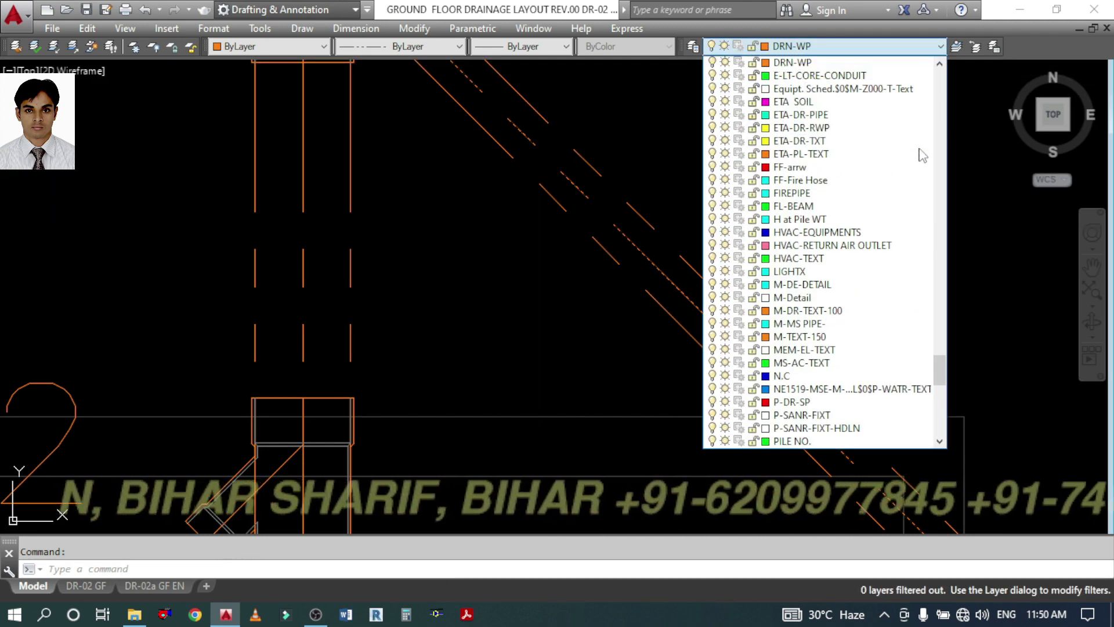
drag(940, 370, 942, 72)
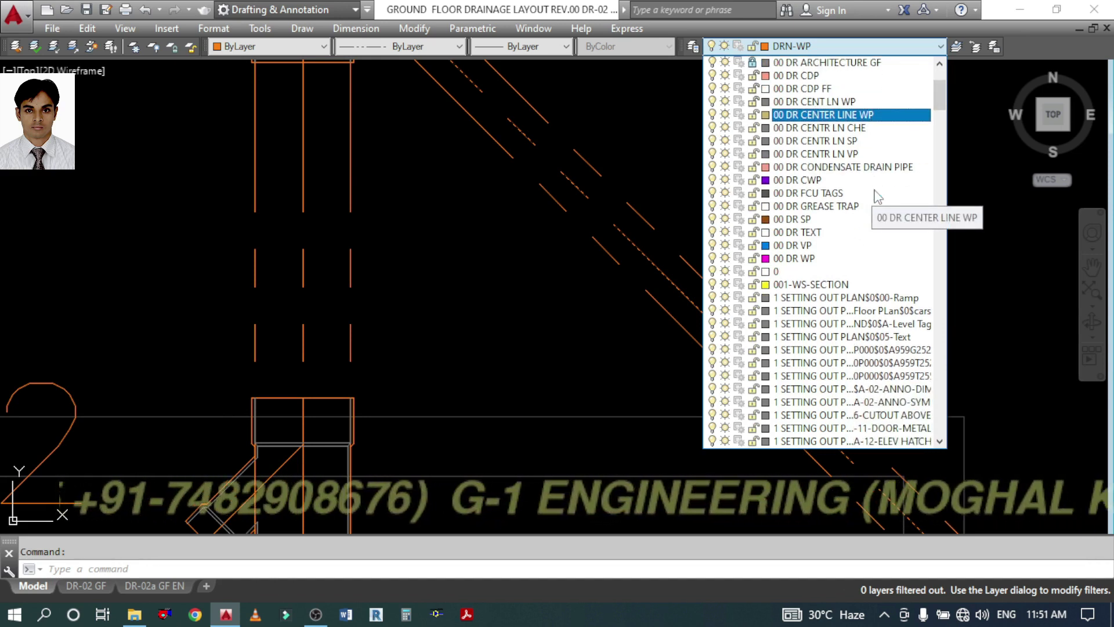
click(875, 194)
key(Escape)
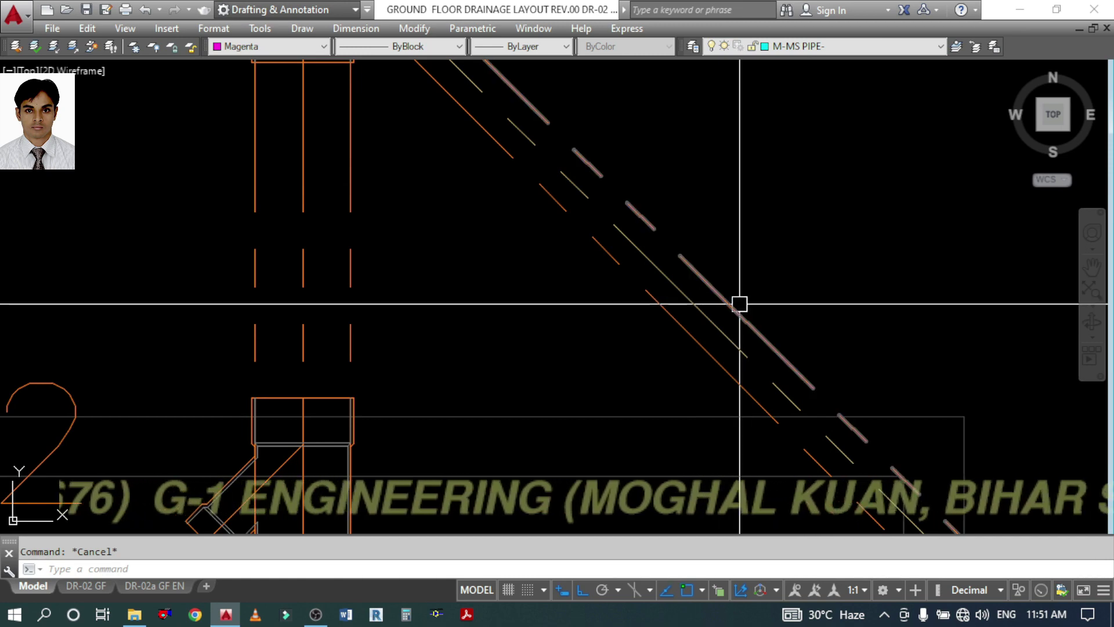
- Match the centrelines of the main vertical pipe, the wye branches and the lower diagonal ø82 pipe to the long diagonal pipe's centreline
click(667, 274)
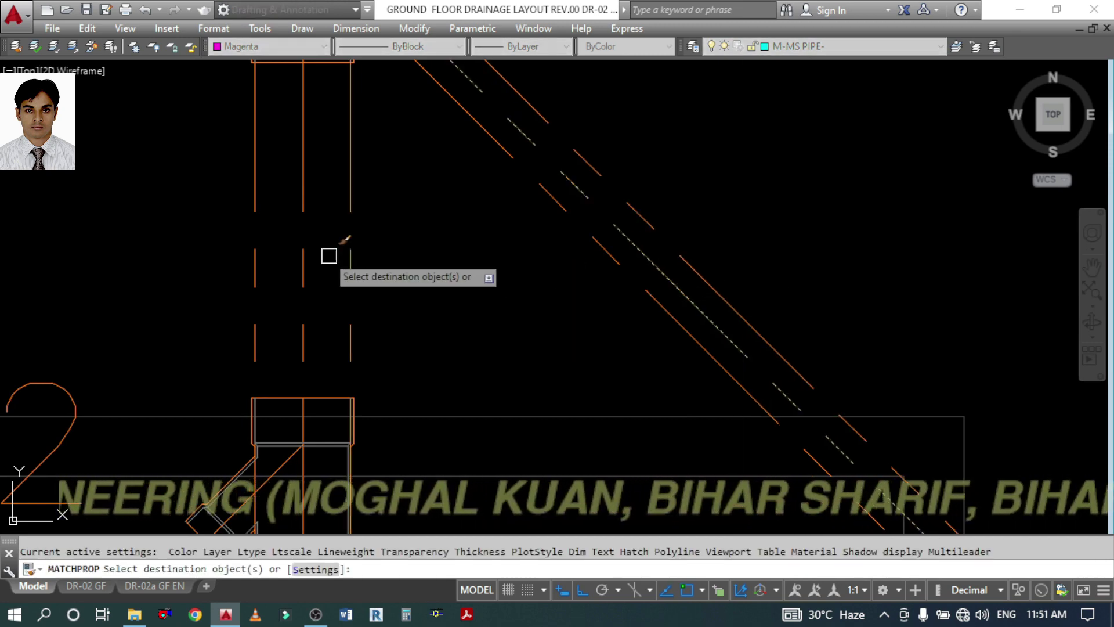
scroll(305, 210, down, 3)
scroll(331, 391, up, 4)
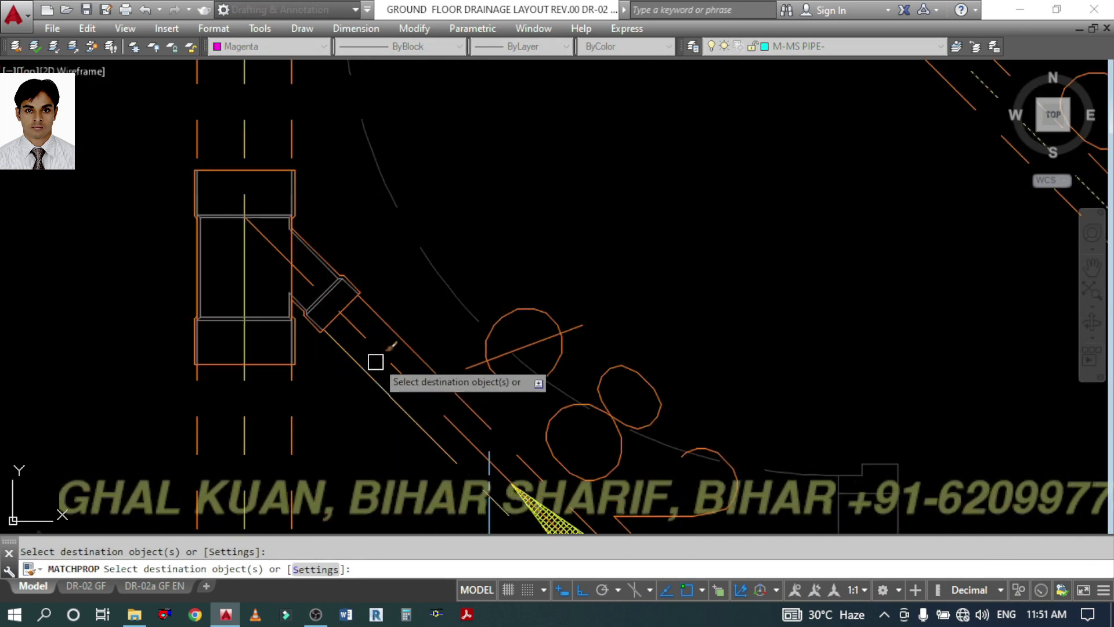
click(420, 363)
scroll(394, 385, down, 4)
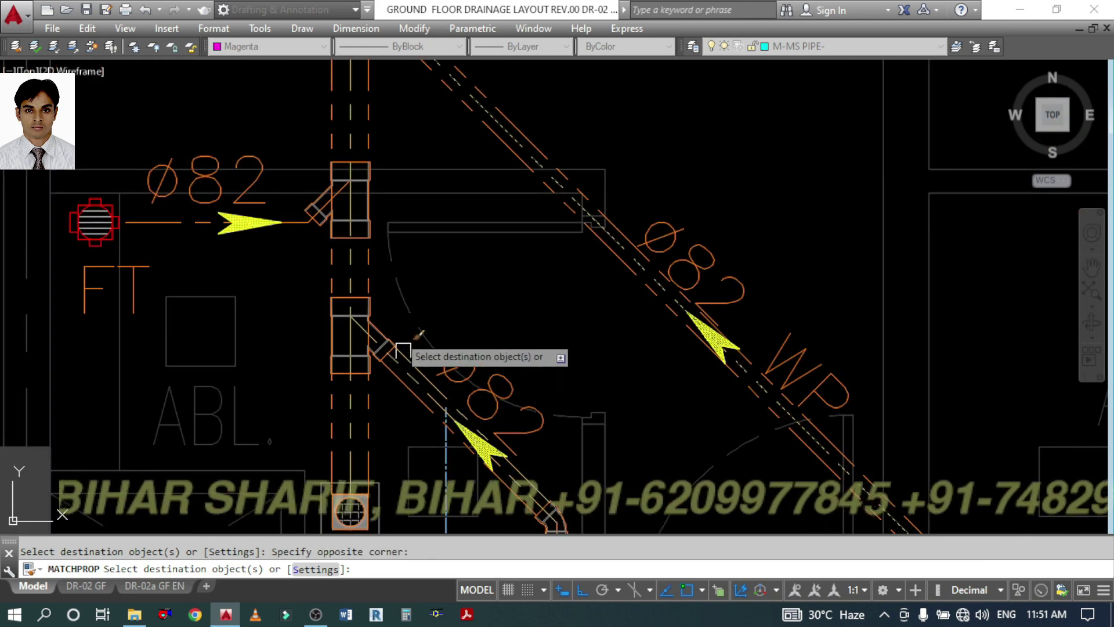
scroll(318, 209, up, 4)
click(325, 206)
scroll(342, 194, down, 3)
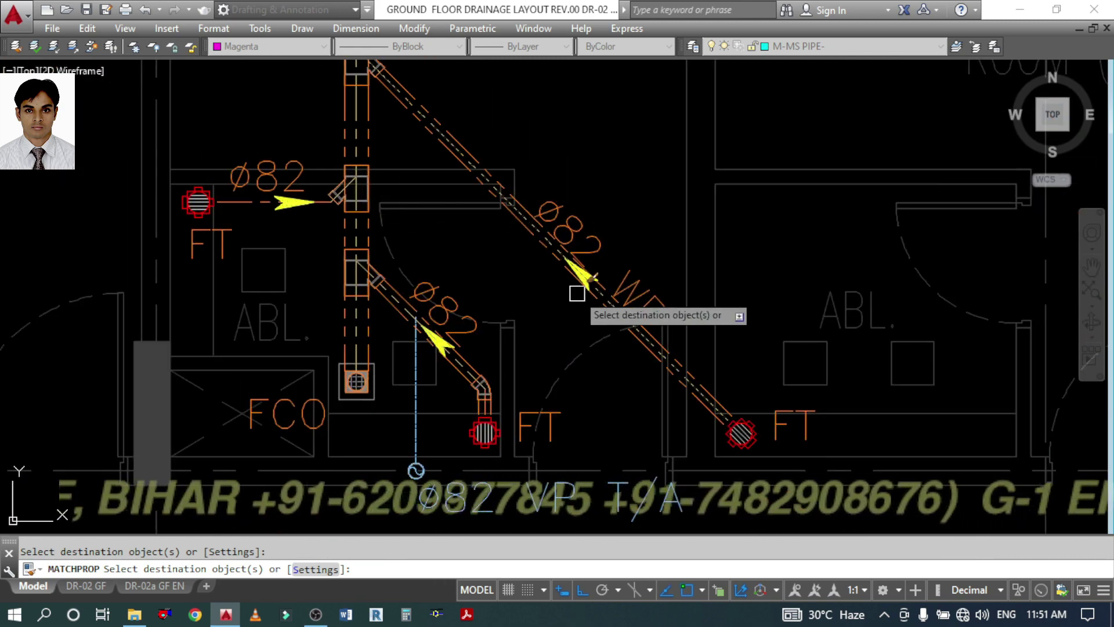
key(Escape)
- Match the centreline of the short vertical ø82 pipe below the bend to the lower diagonal pipe's centreline
scroll(500, 358, up, 6)
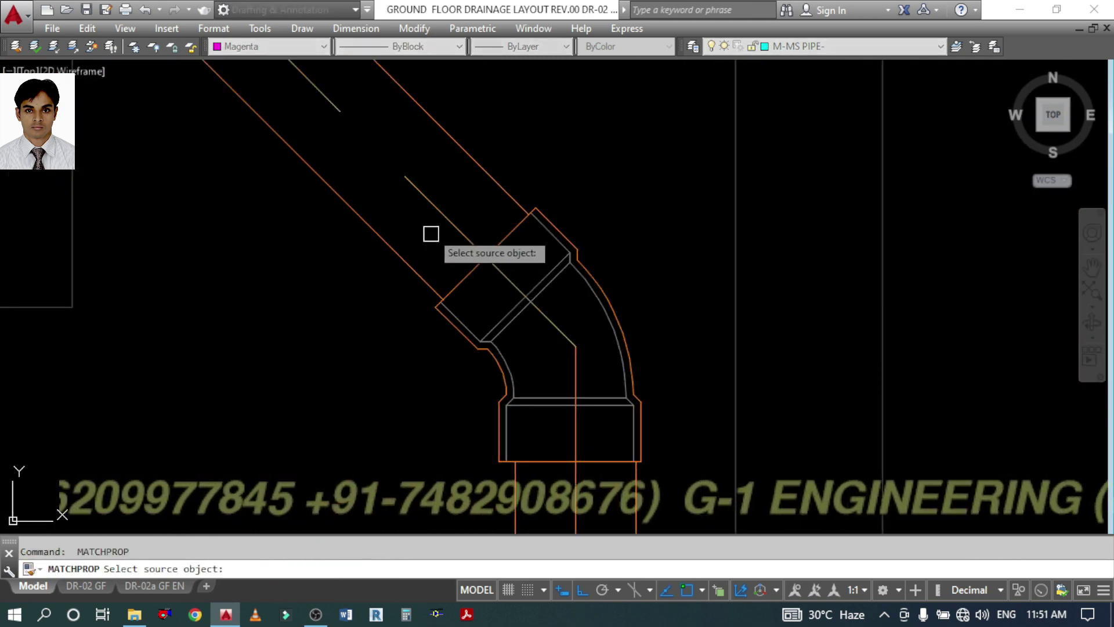
click(436, 208)
key(space)
scroll(610, 350, down, 6)
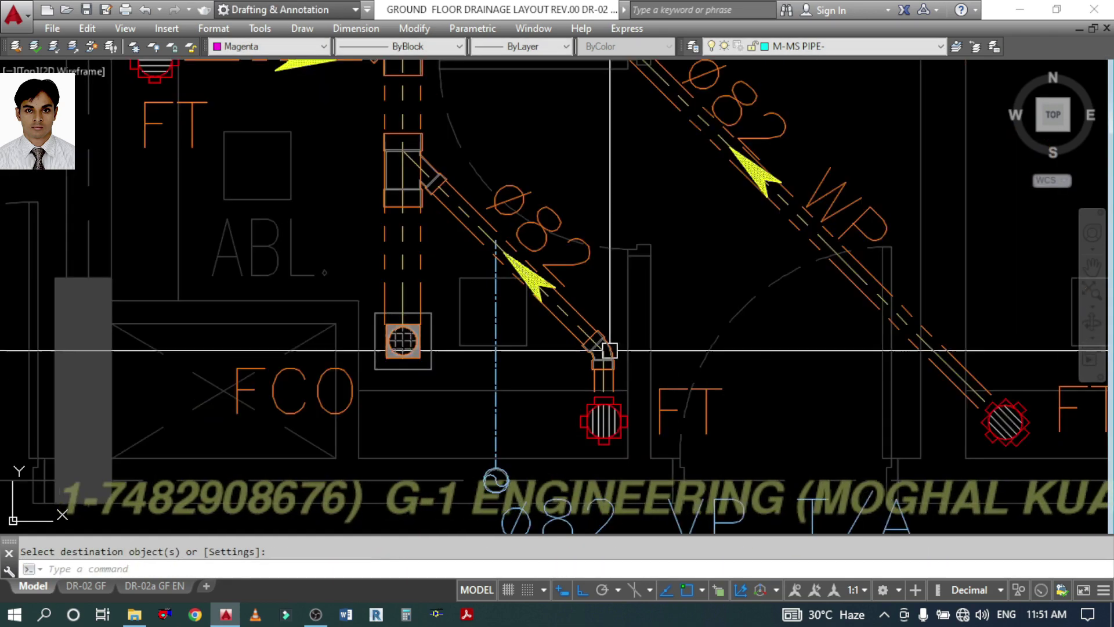
- Mirror the floor trap of the horizontal ø82 branch about a vertical line through its top midpoint, erasing the source object
middle_drag(515, 323, 565, 392)
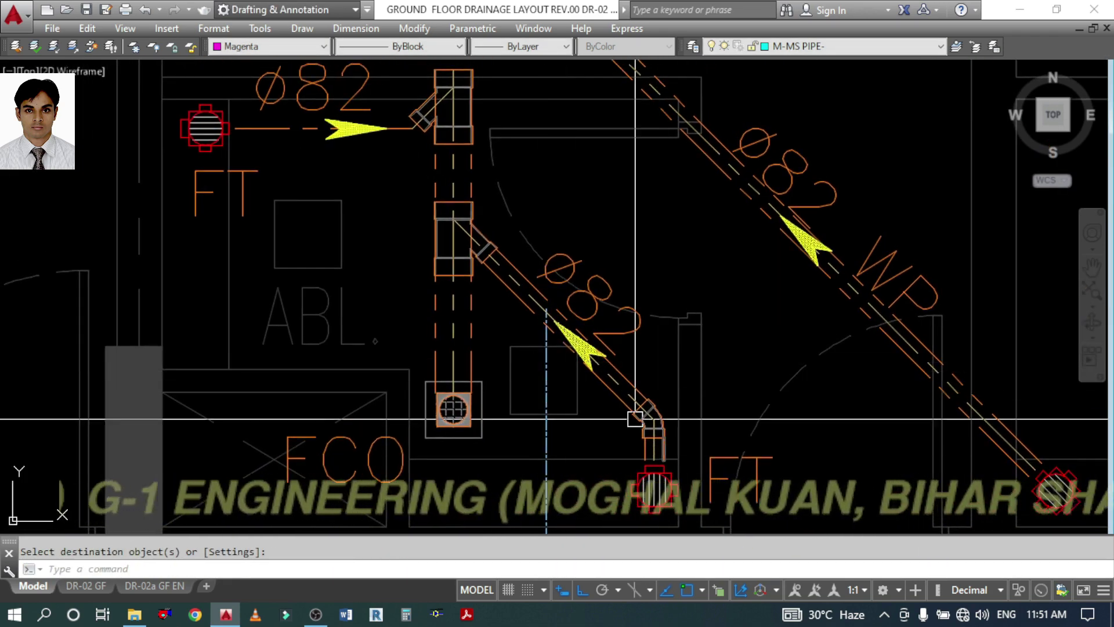
middle_drag(488, 251, 490, 352)
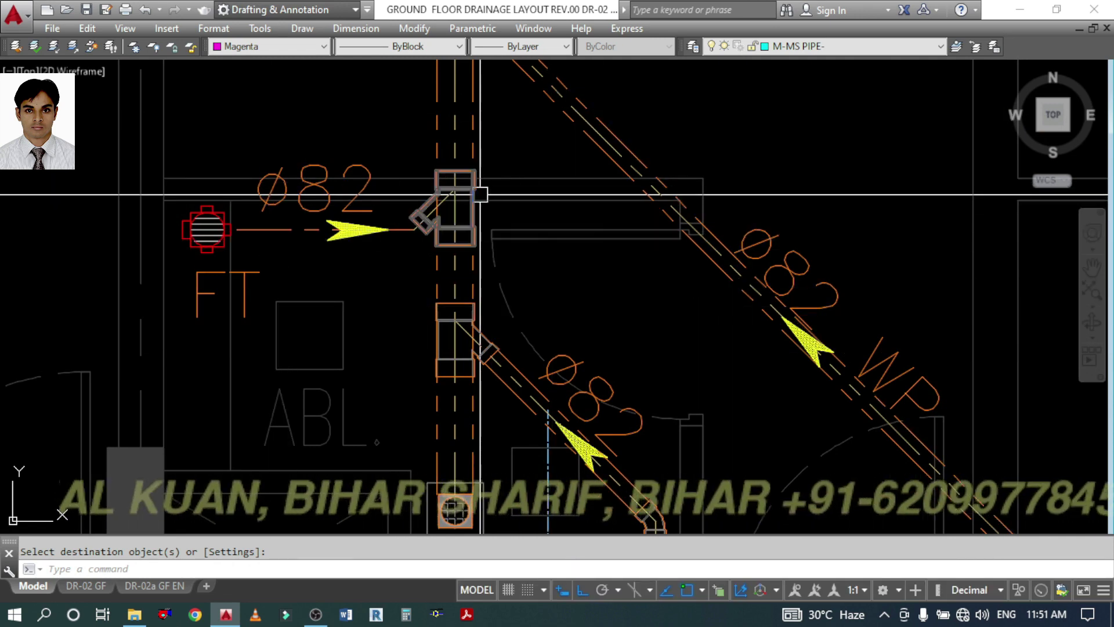
scroll(428, 224, up, 2)
mouse_move(428, 224)
middle_down()
mouse_move(441, 242)
mouse_move(490, 254)
middle_up()
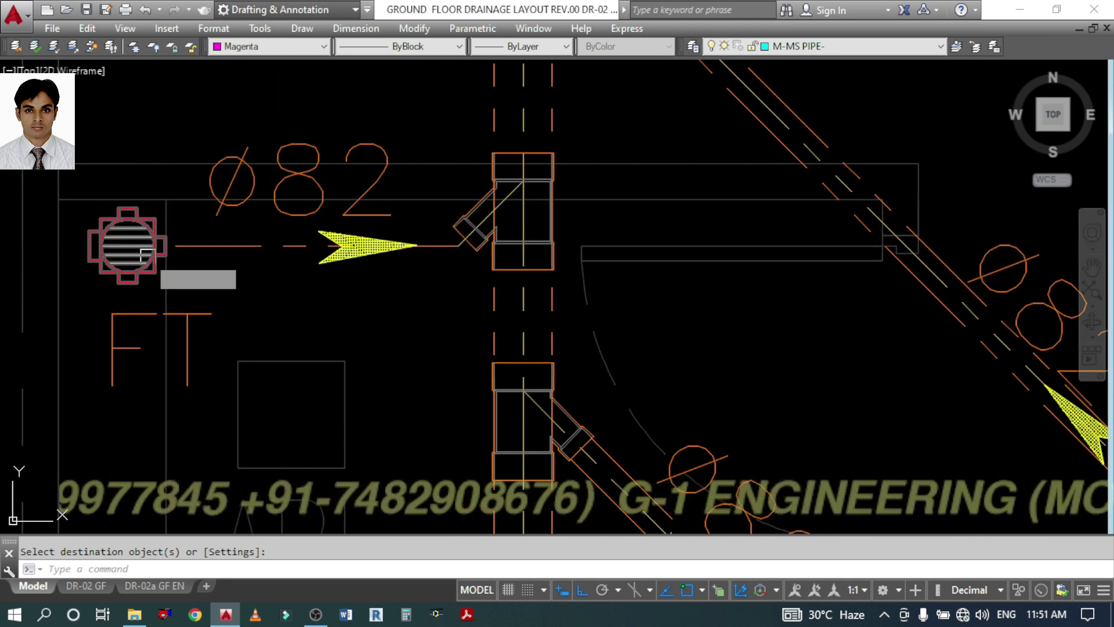
click(147, 255)
key(Return)
click(129, 208)
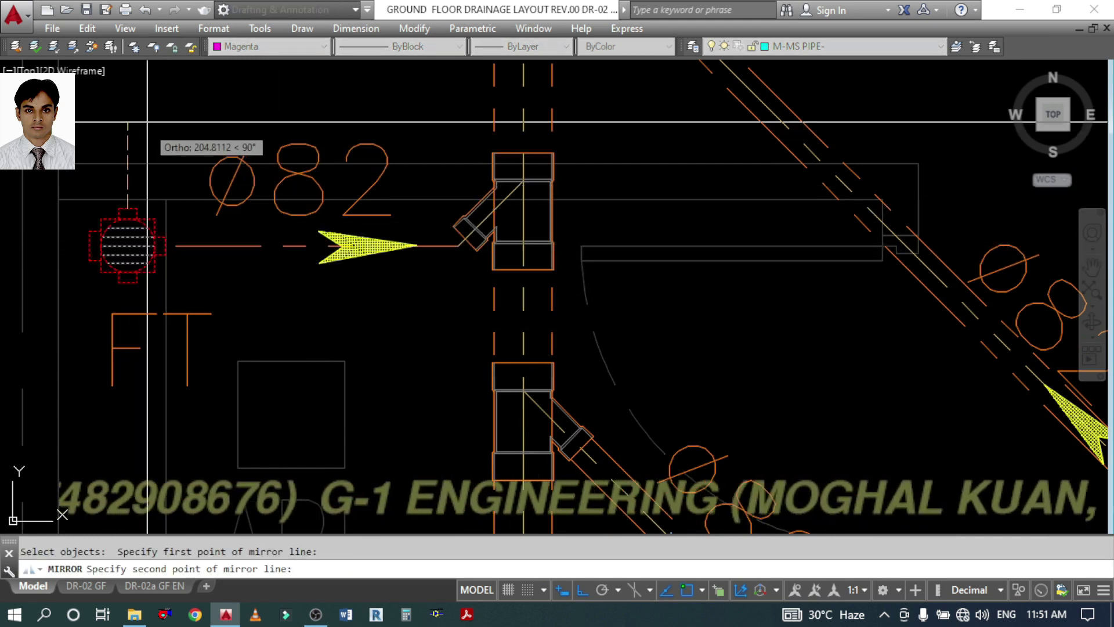
click(148, 122)
text(Y)
key(Return)
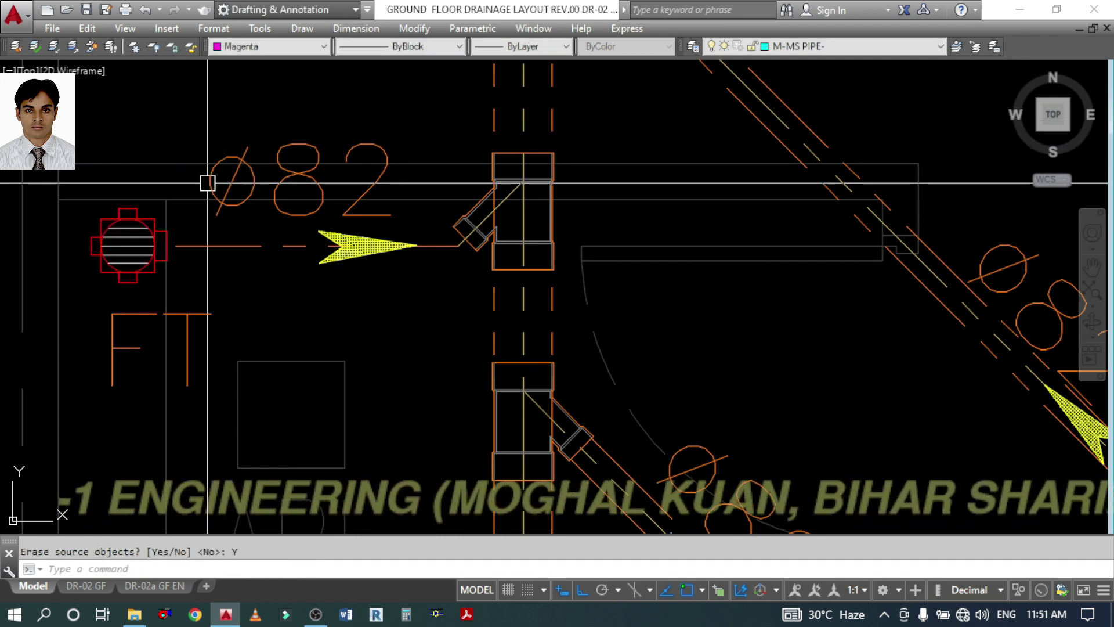
- Copy the bend fitting from the lower diagonal ø82 pipe to a free spot just below the wye end of the horizontal ø82 branch
middle_drag(358, 336, 323, 273)
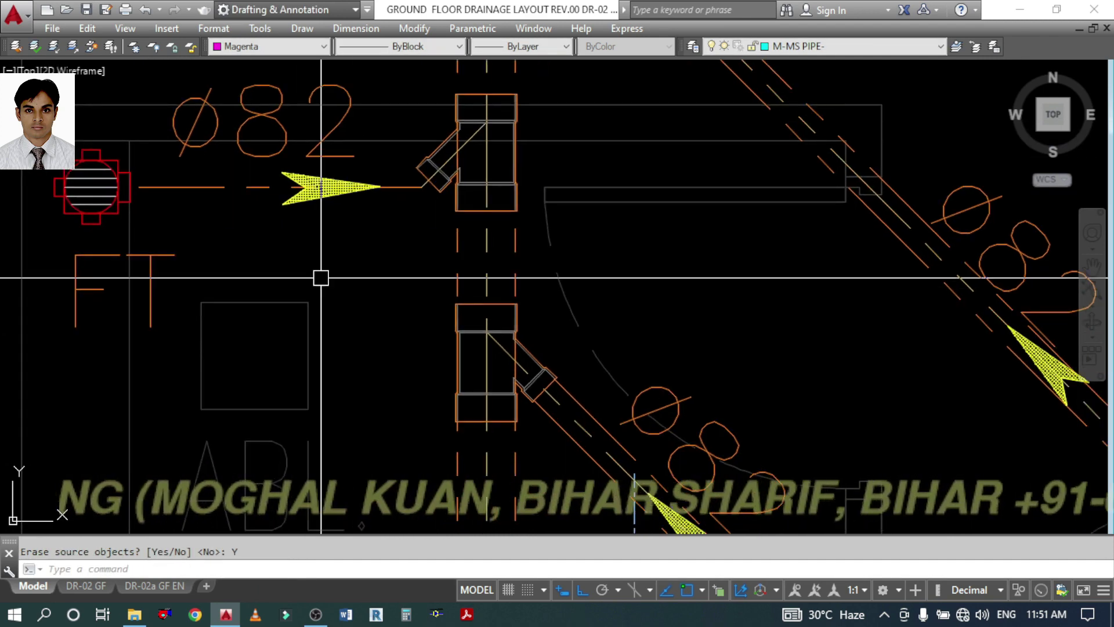
scroll(338, 277, down, 4)
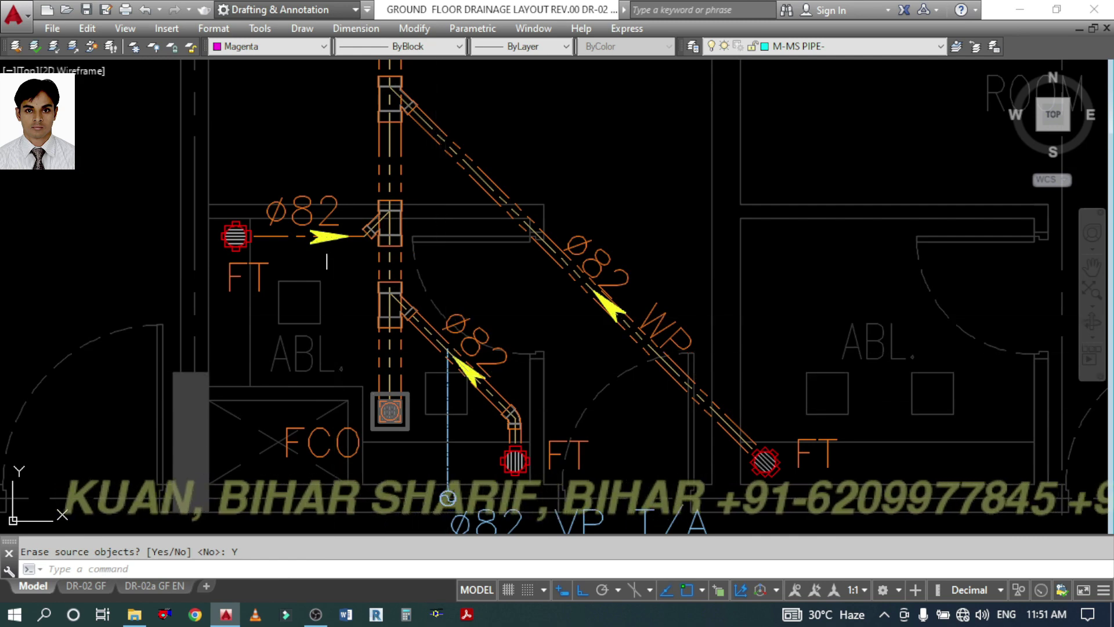
scroll(350, 367, down, 4)
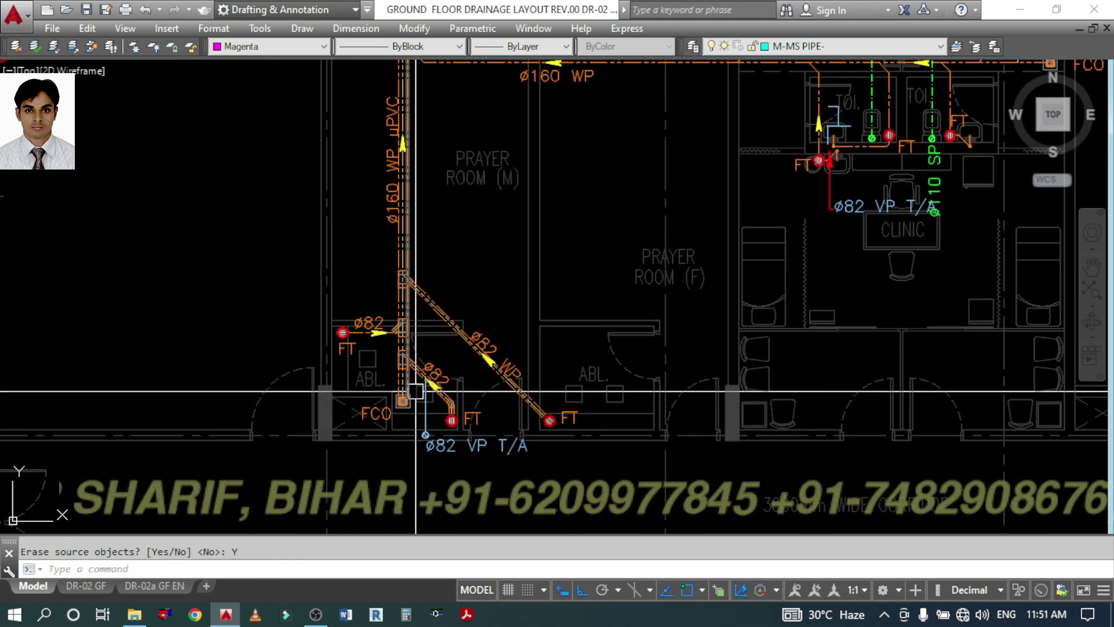
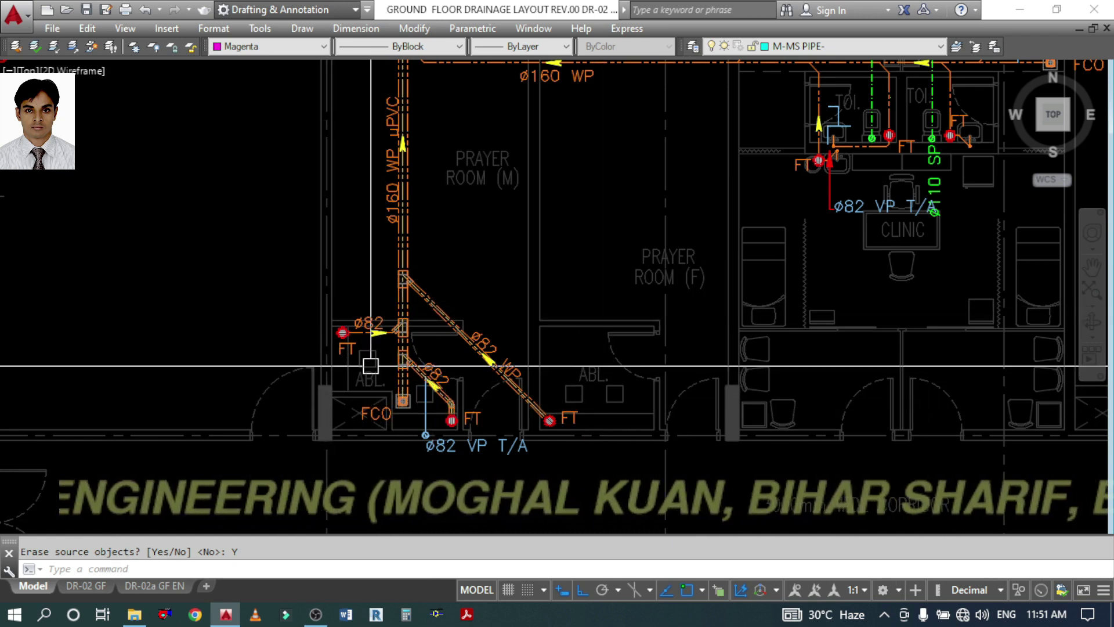
scroll(370, 365, up, 3)
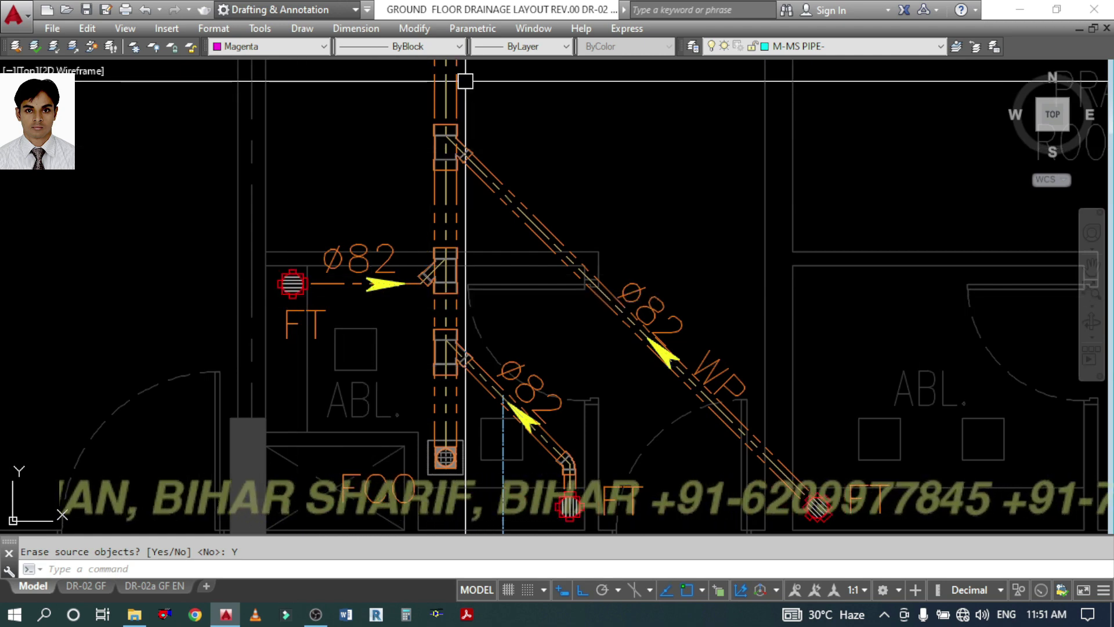
scroll(461, 256, up, 5)
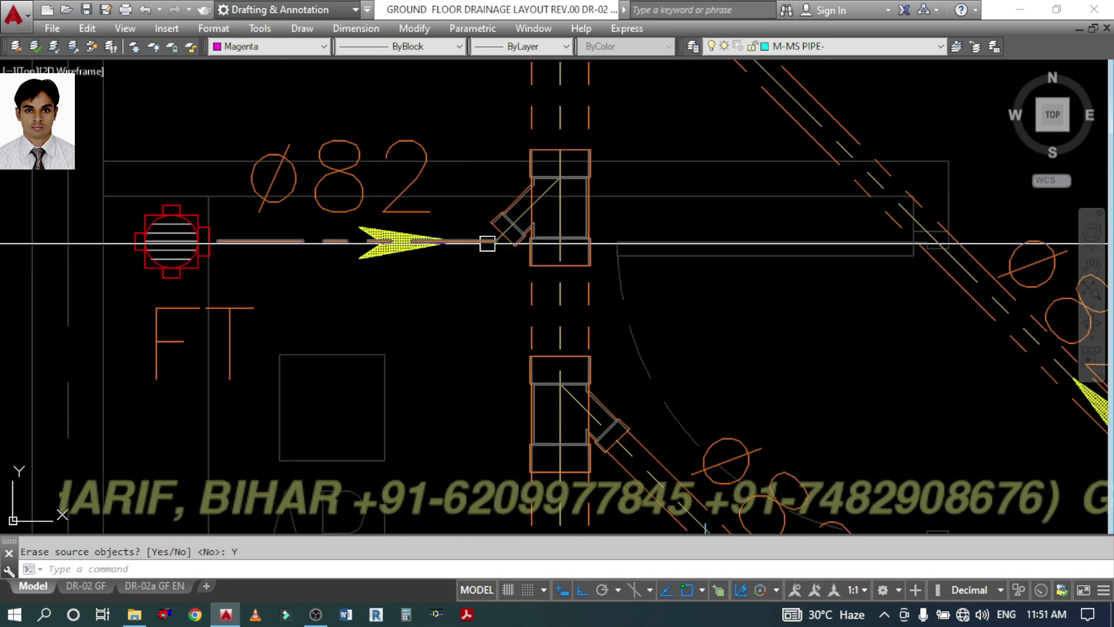
text(ct o)
key(Return)
scroll(527, 236, down, 5)
scroll(604, 326, up, 10)
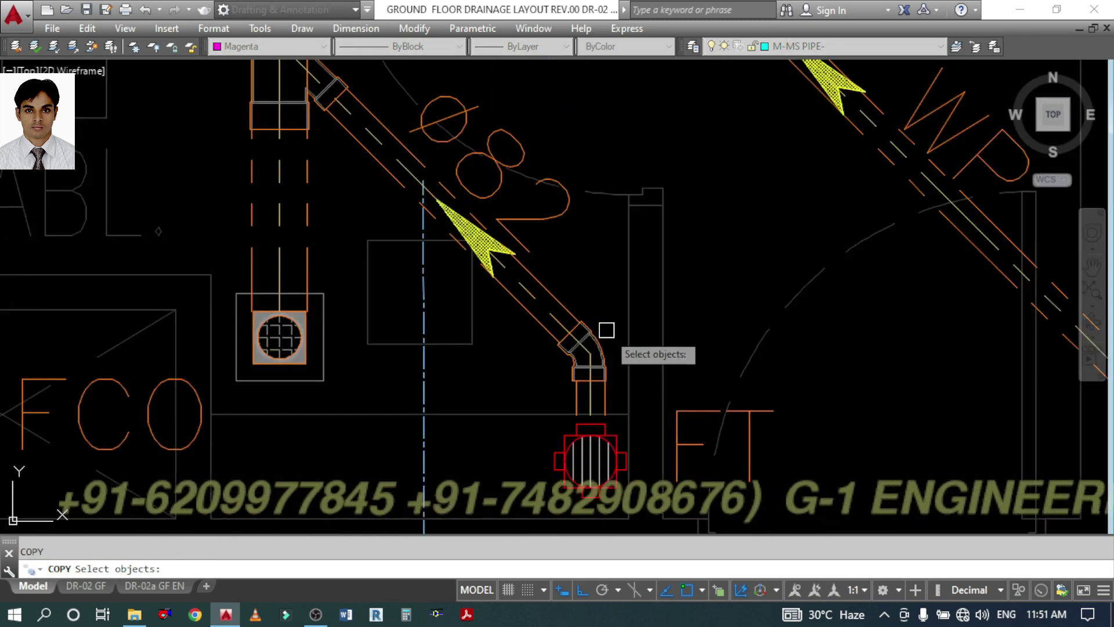
key(Return)
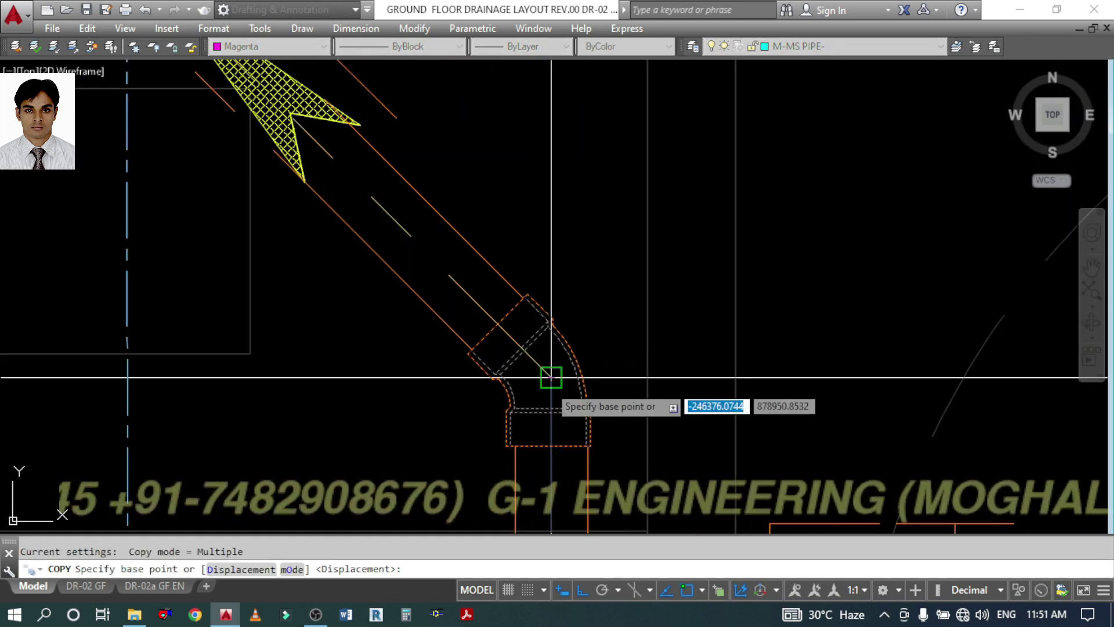
click(548, 378)
middle_drag(647, 384, 754, 524)
mouse_move(418, 248)
middle_down()
mouse_move(605, 424)
mouse_move(586, 487)
middle_up()
scroll(557, 324, up, 5)
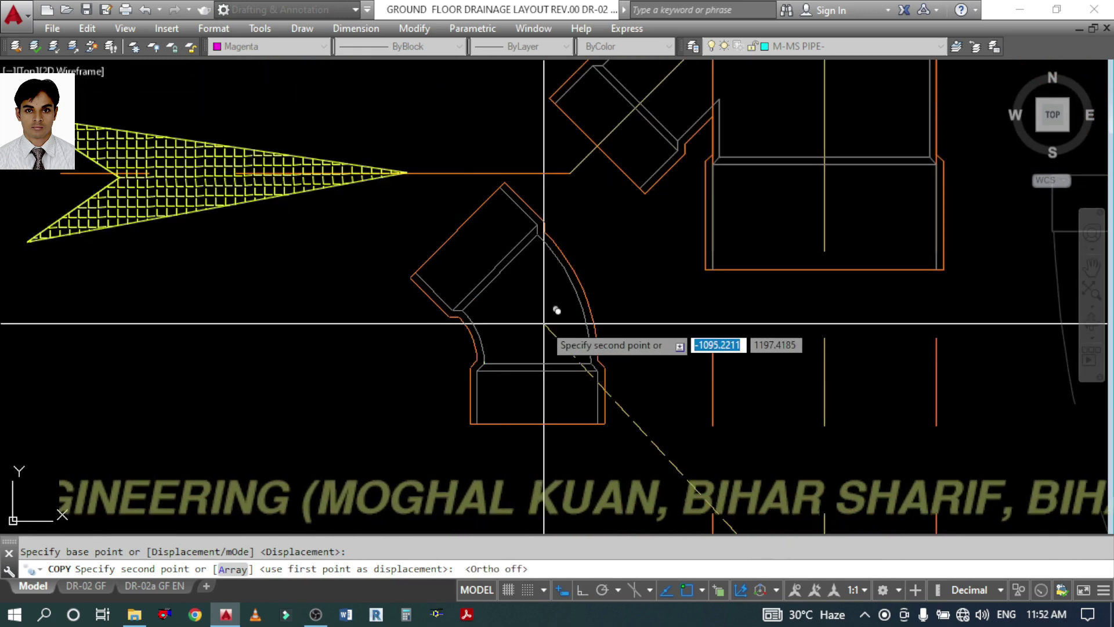
click(527, 342)
key(Escape)
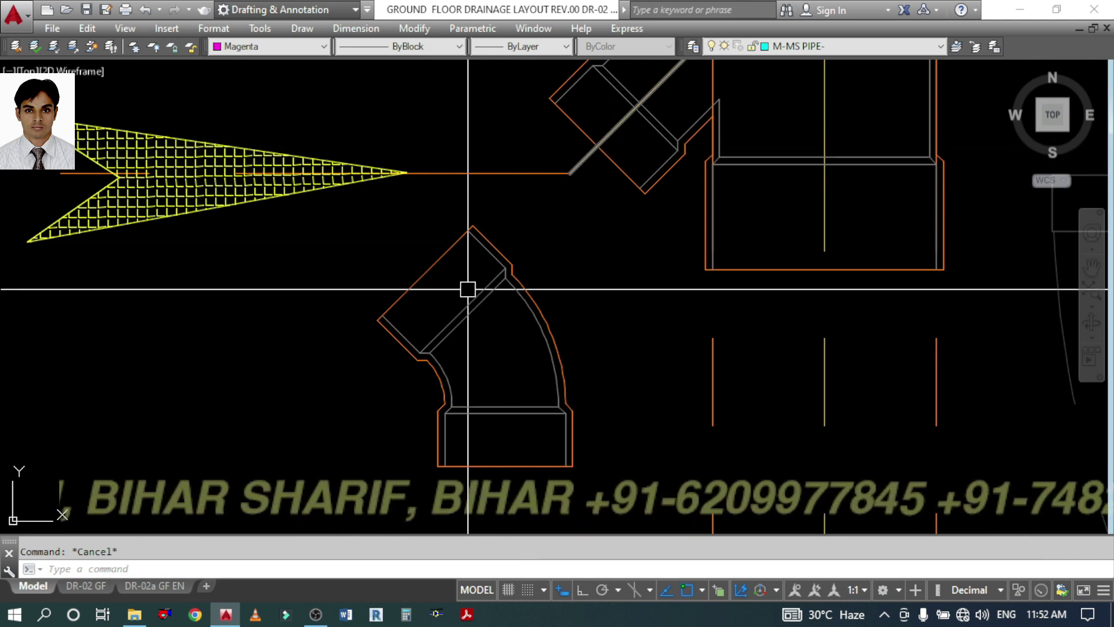
- Rotate the copied bend by 270° so its straight socket faces the floor trap and its angled socket faces the wye
text(O)
key(Return)
click(531, 304)
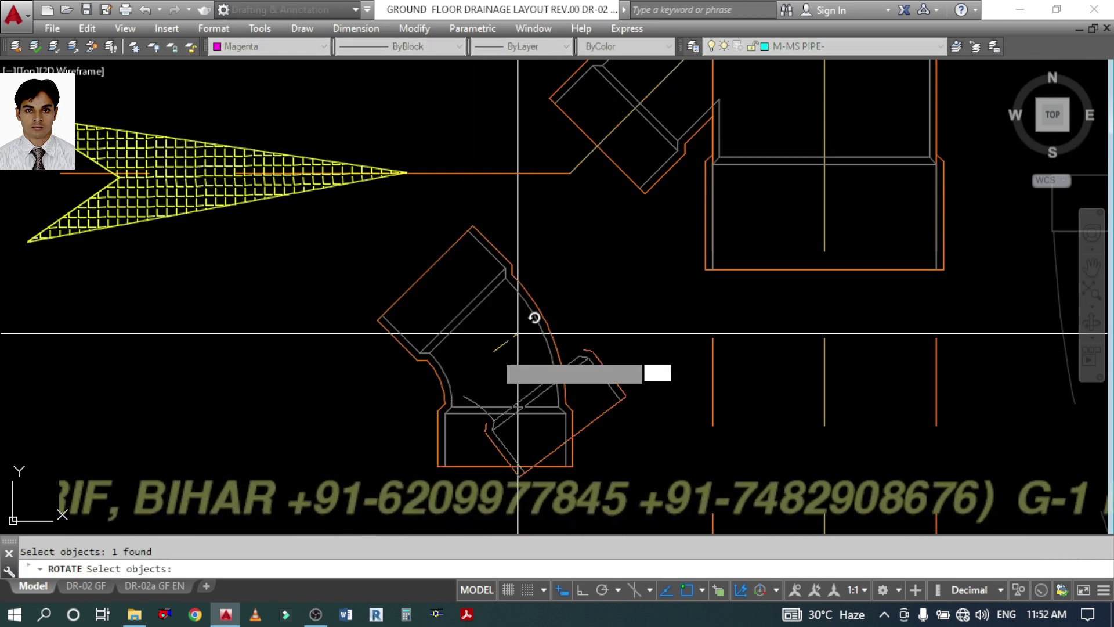
key(Return)
click(424, 351)
key(F8)
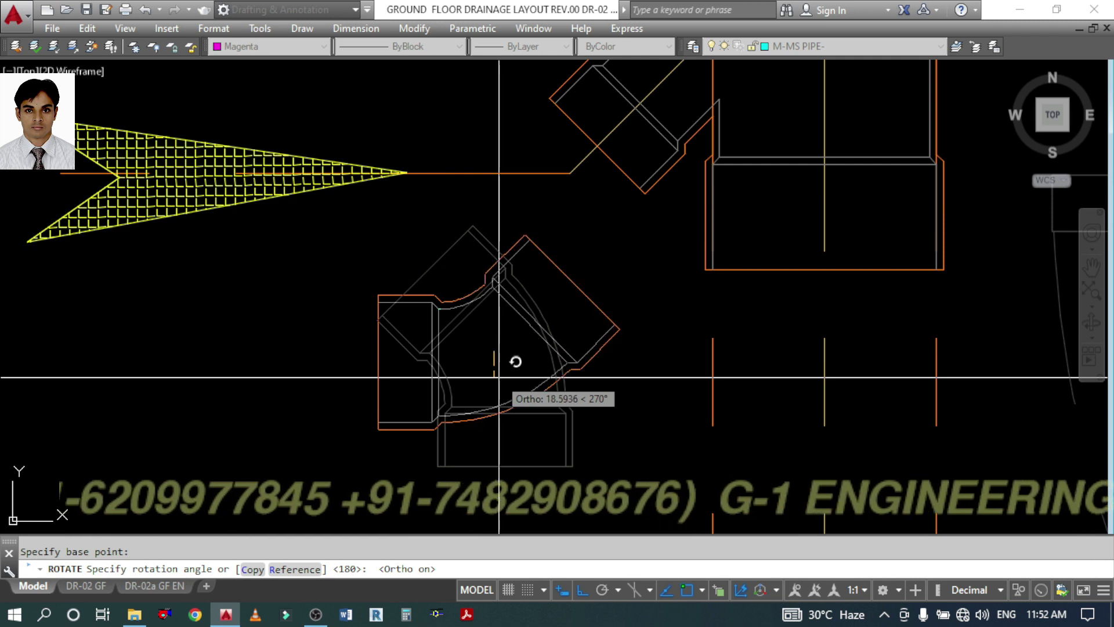
click(499, 378)
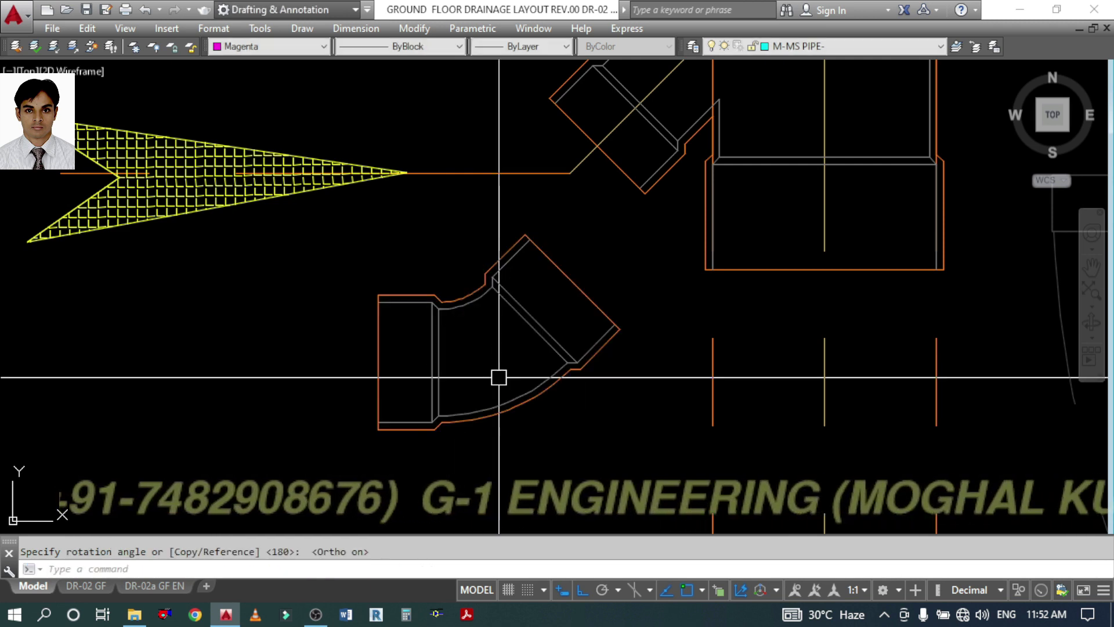
- Move the rotated bend by its angled socket's midpoint onto the wye branch centreline at the wye's branch socket
text(M)
key(Return)
click(575, 285)
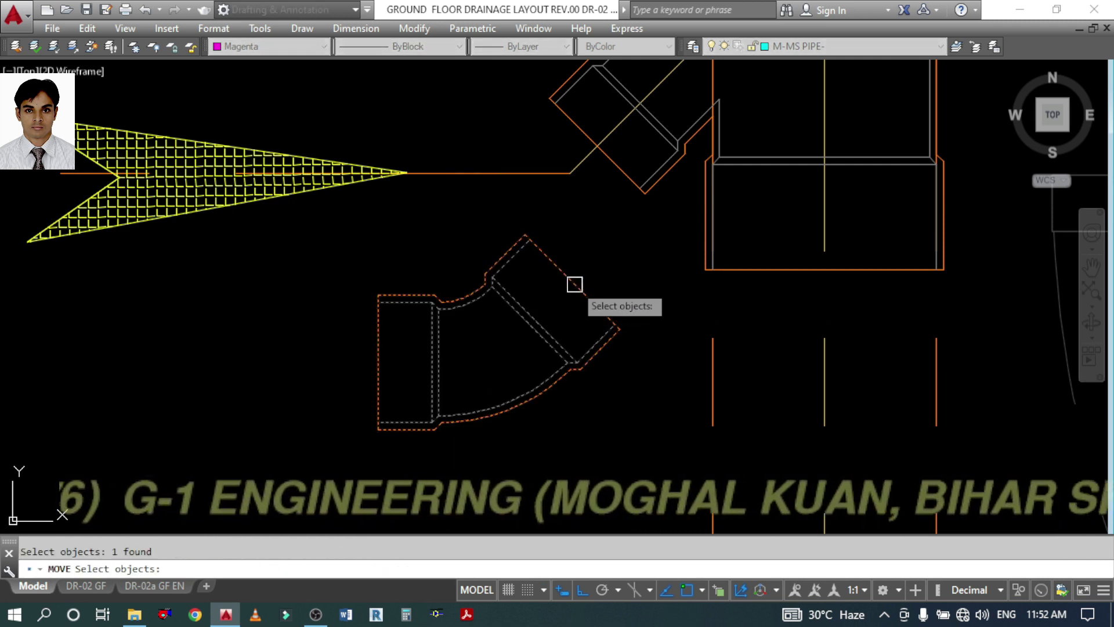
key(Return)
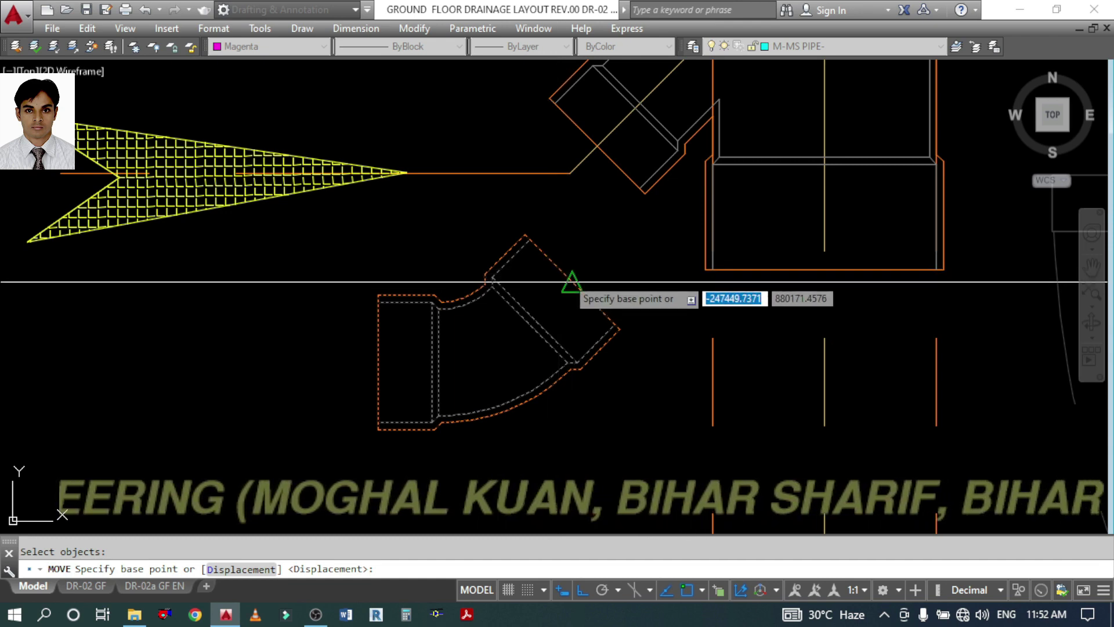
click(572, 283)
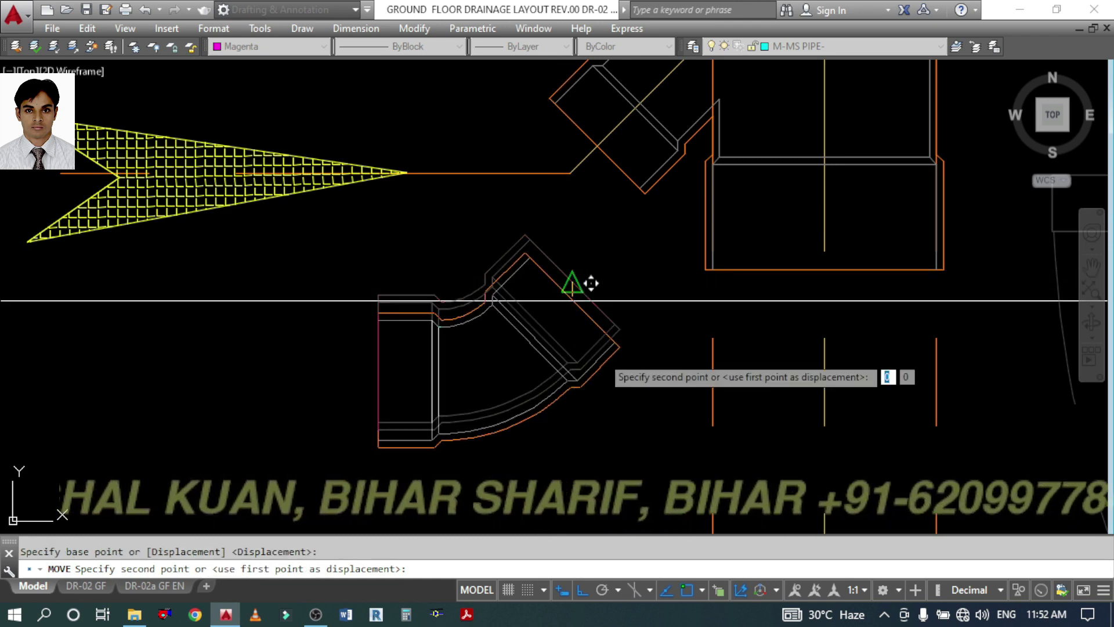
scroll(617, 267, up, 3)
scroll(607, 313, up, 2)
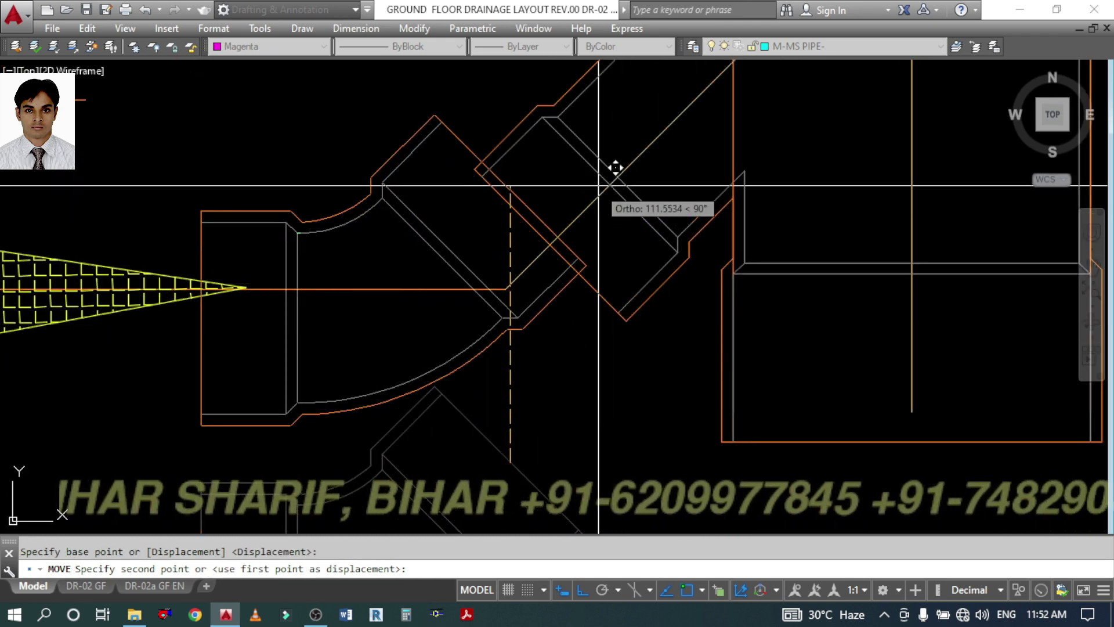
click(609, 184)
scroll(608, 183, down, 3)
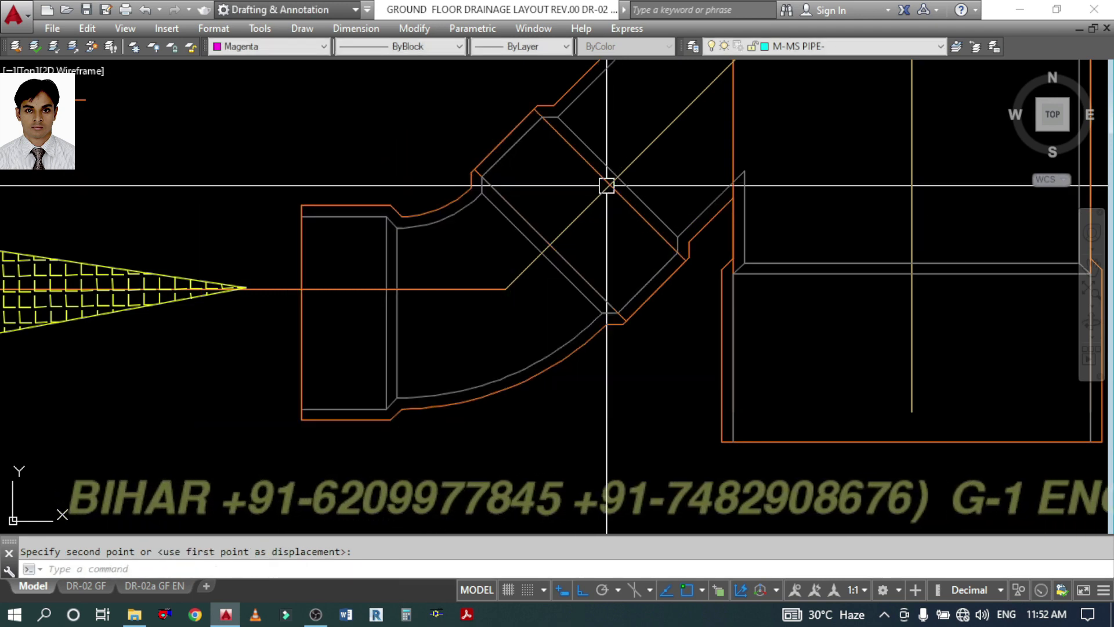
- Move the wye, its branch centreline and the bend vertically so the bend's straight socket is centred on the horizontal ø82 pipe line
scroll(793, 335, up, 3)
scroll(793, 336, down, 2)
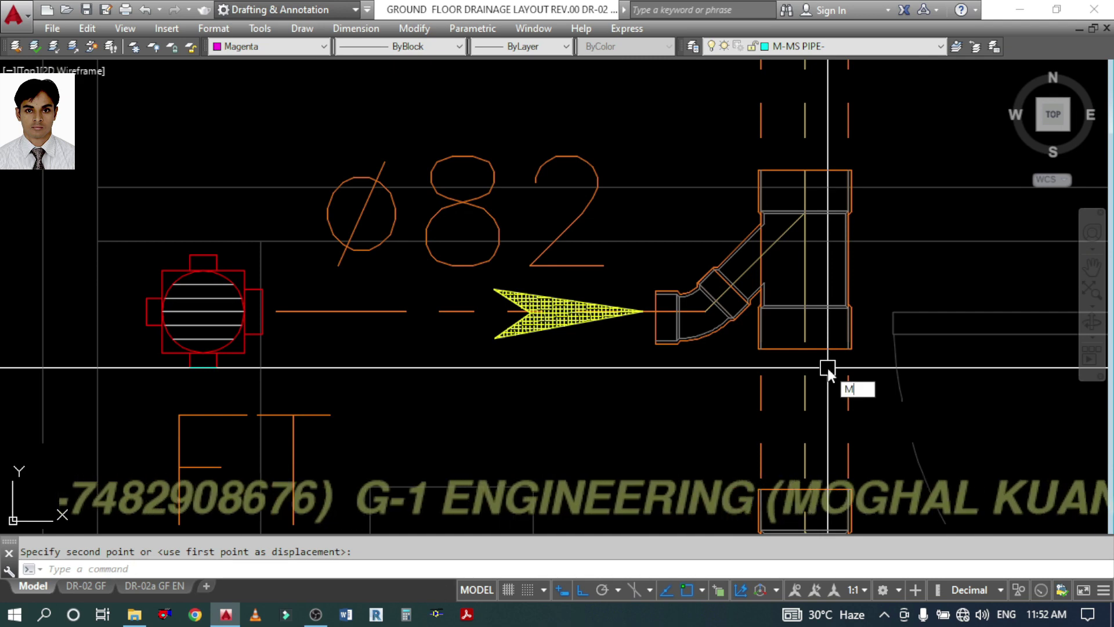
scroll(754, 284, up, 4)
click(722, 284)
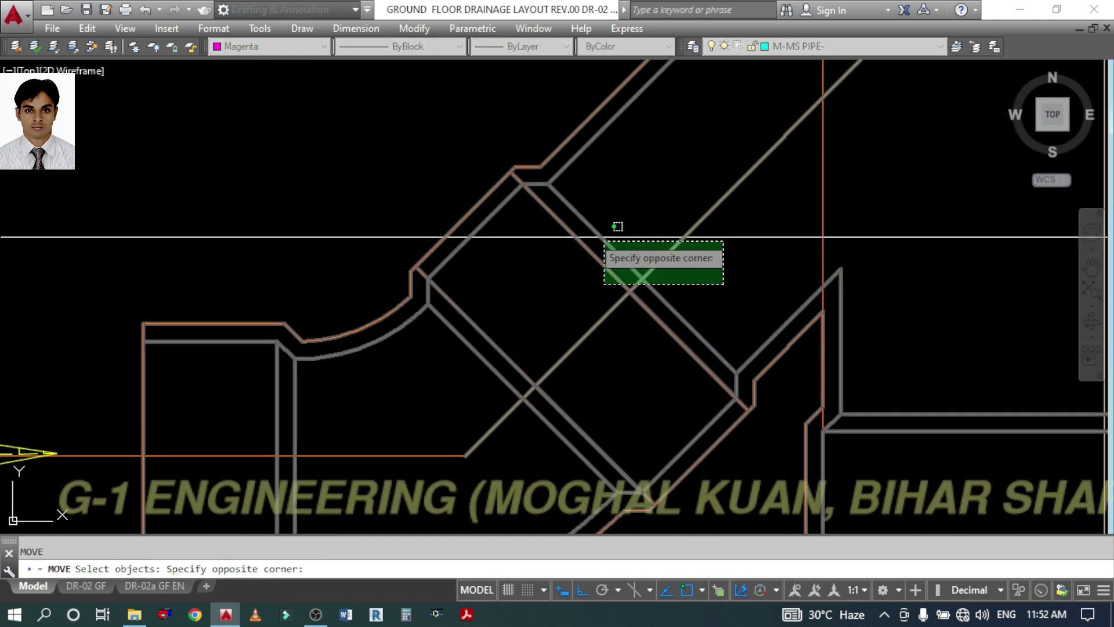
click(583, 231)
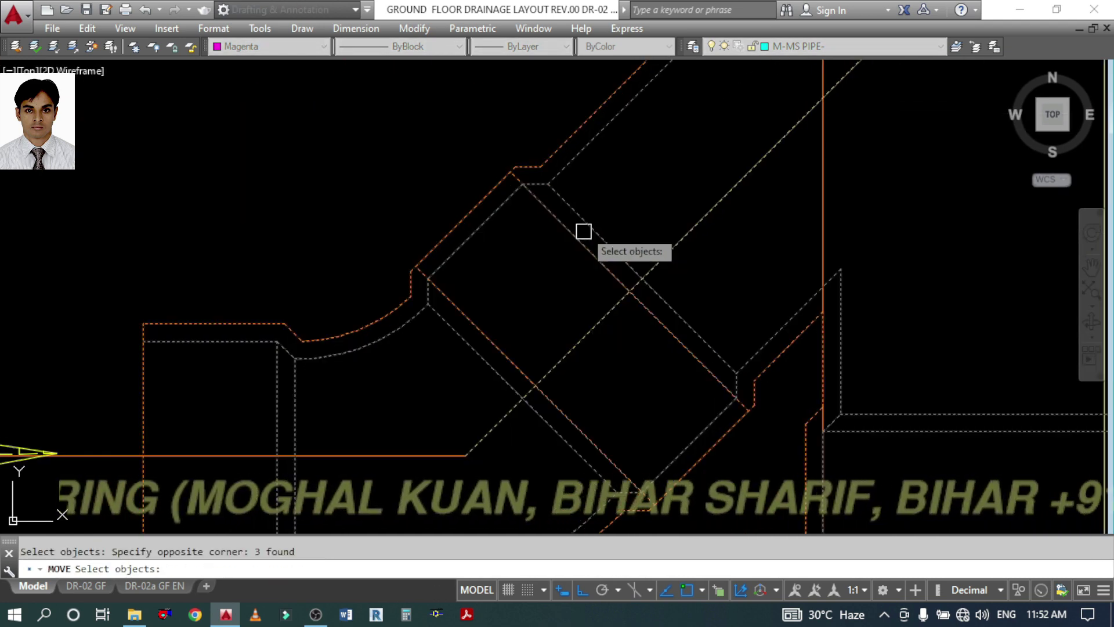
scroll(649, 192, down, 3)
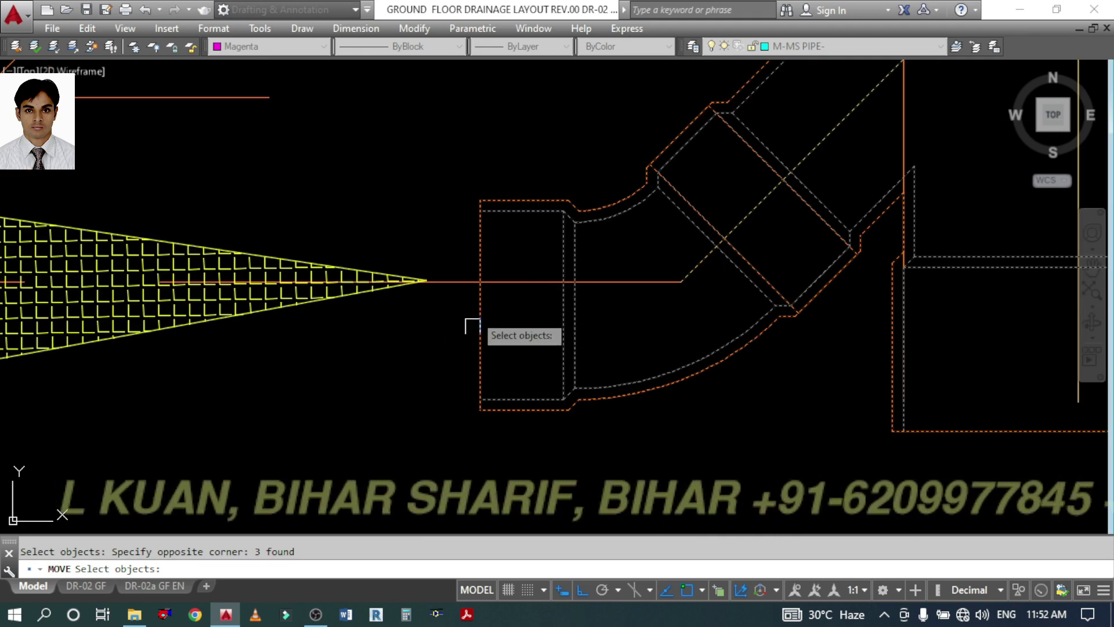
key(Return)
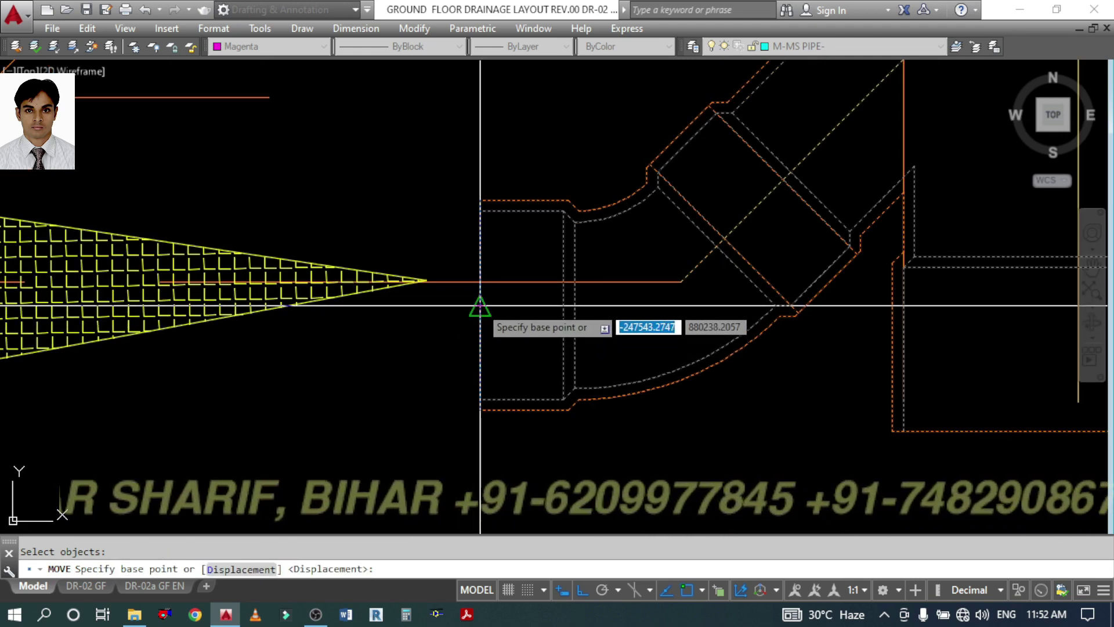
click(479, 306)
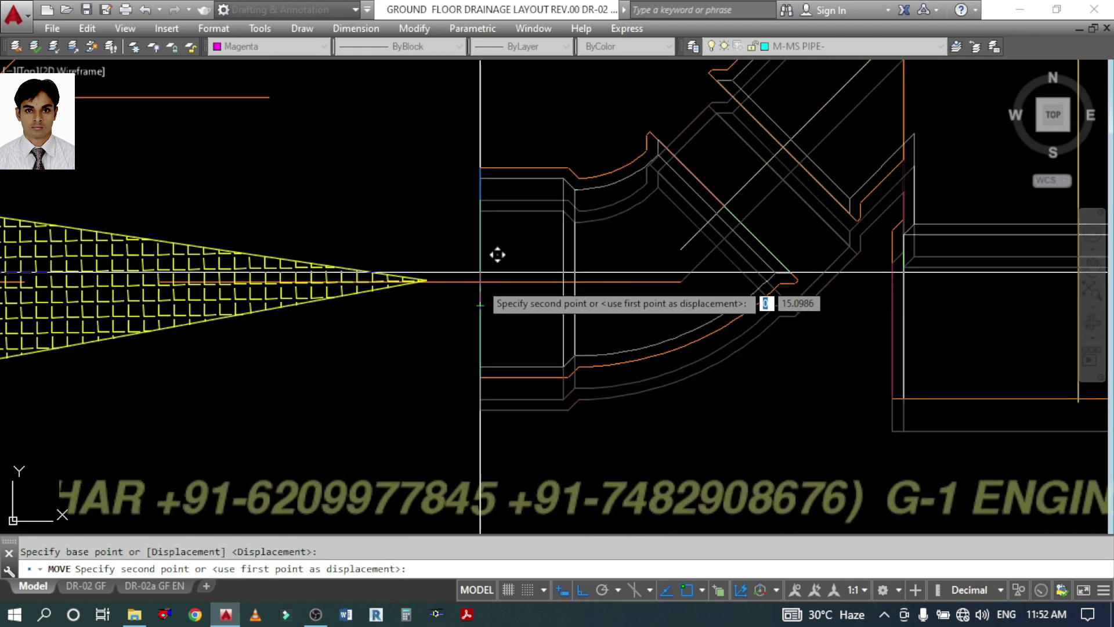
click(480, 282)
- Fillet the wye branch centreline and the horizontal ø82 pipe line with radius 0 so they meet at a corner
text(f)
key(Return)
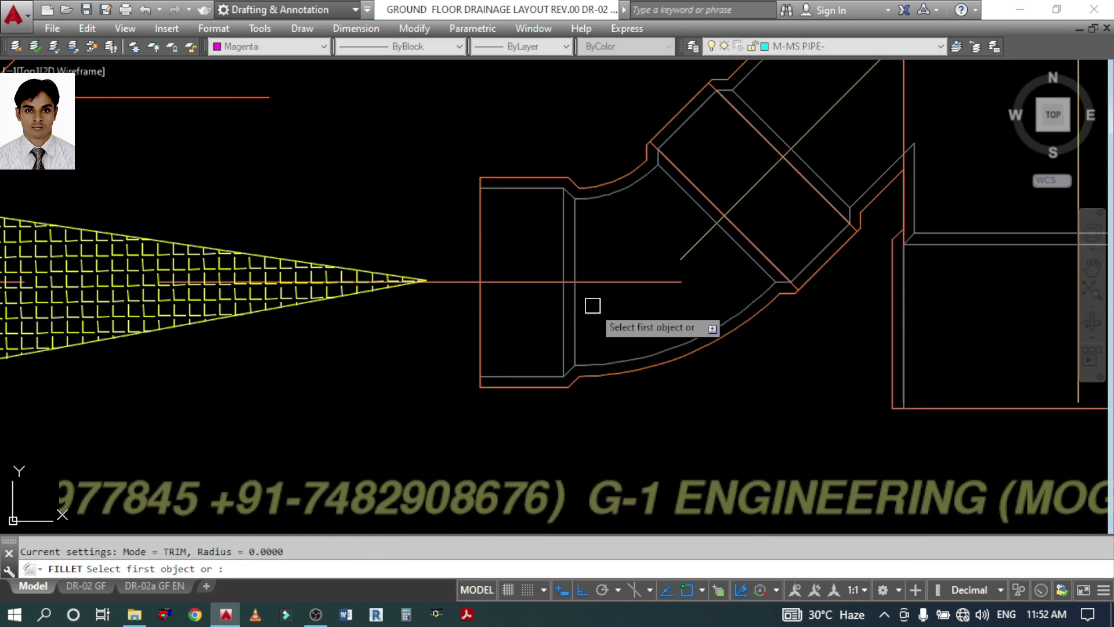
text(R)
key(Return)
key(Return)
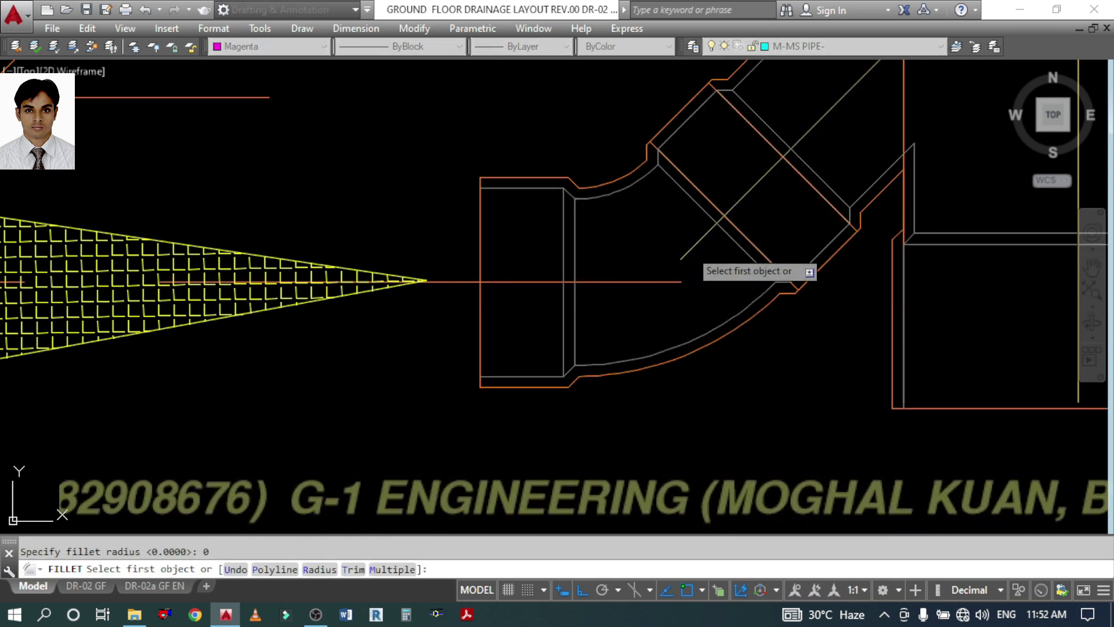
click(685, 254)
click(604, 280)
- Offset the horizontal ø82 pipe line by 41 to both sides to form the pipe's outer edges
middle_drag(652, 309, 754, 320)
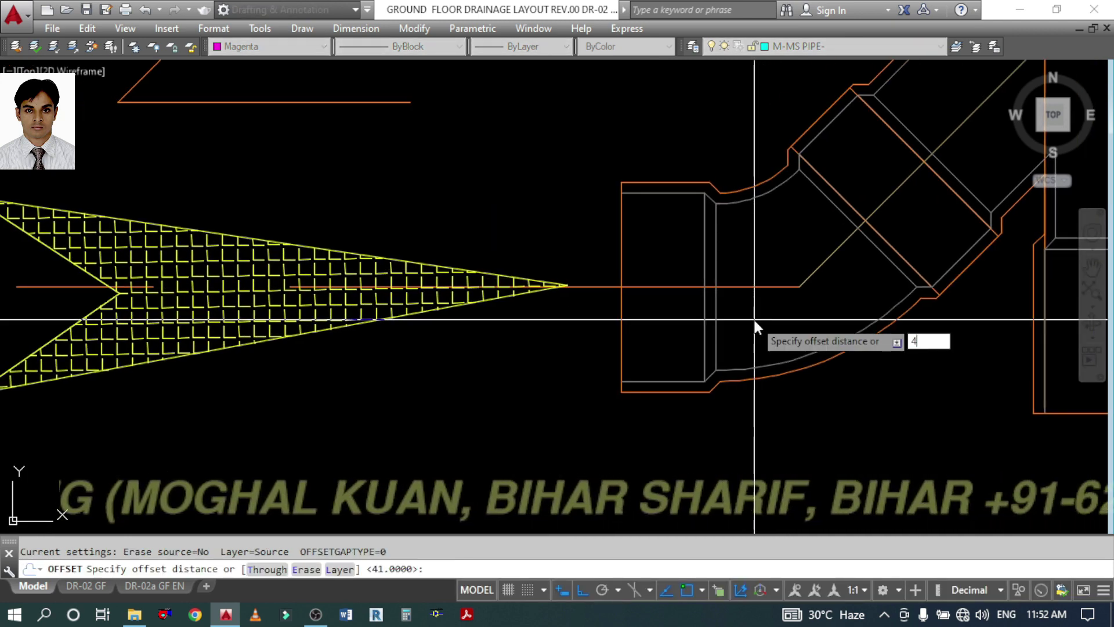
key(Return)
click(684, 287)
click(683, 283)
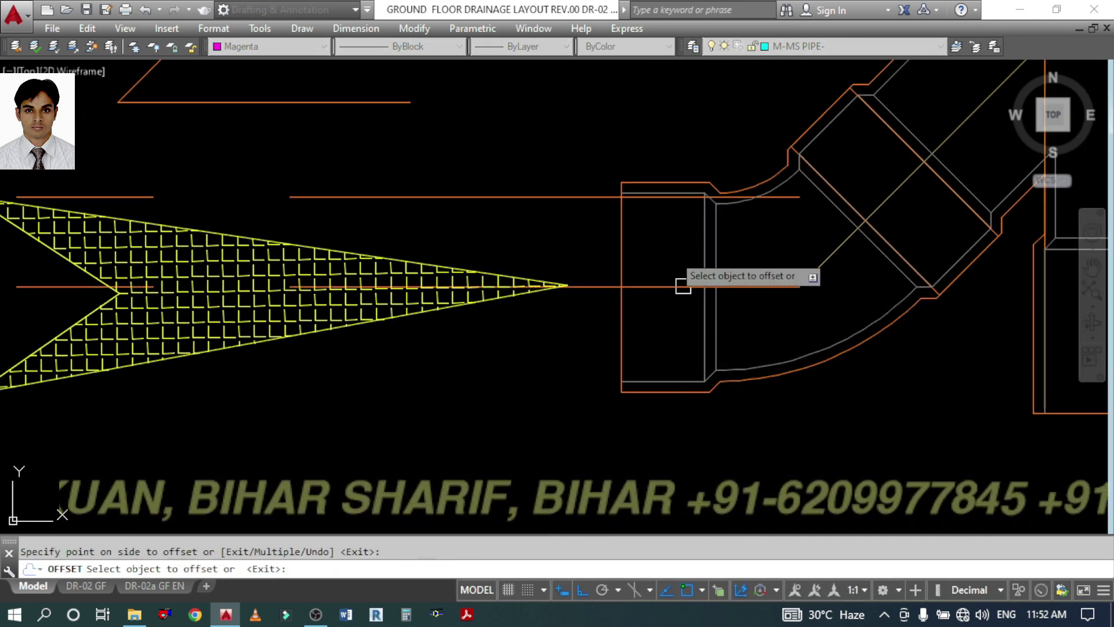
click(660, 283)
click(662, 326)
key(Return)
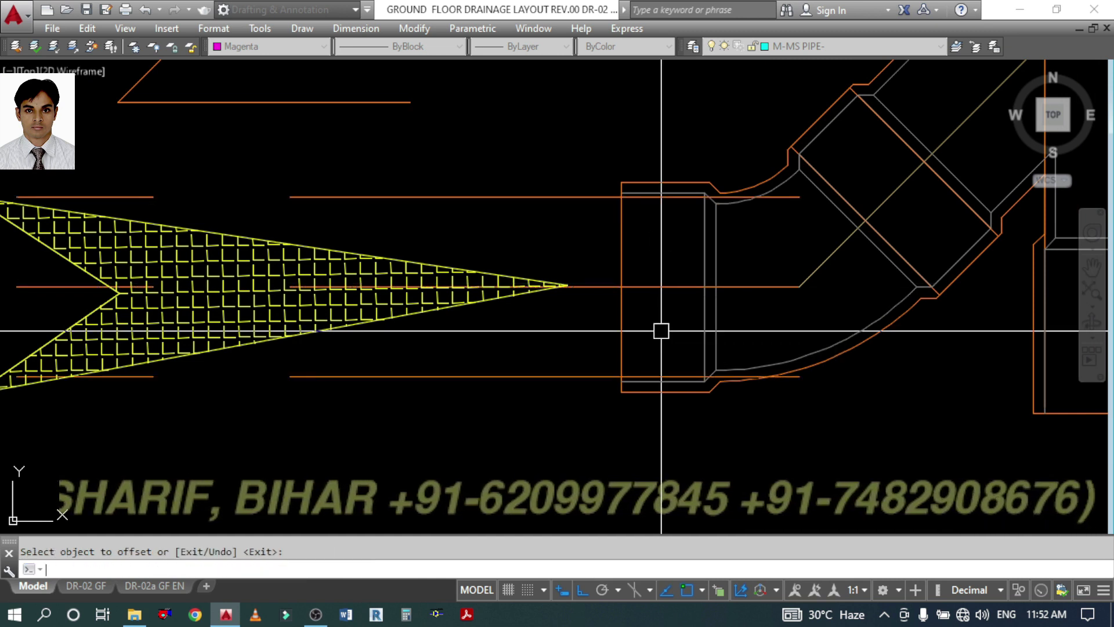
- Trim the two offset pipe edges inside the bend, using its straight socket's end face as the cutting edge
text(TR)
key(Return)
click(623, 251)
key(Return)
click(651, 243)
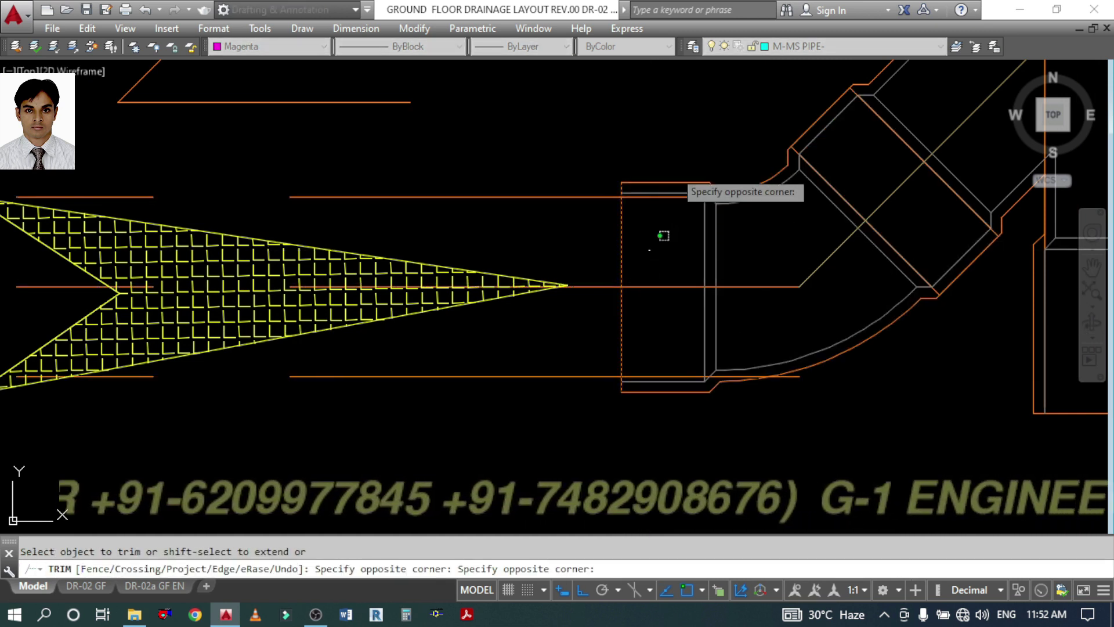
click(675, 162)
click(675, 286)
click(675, 335)
click(665, 414)
key(Return)
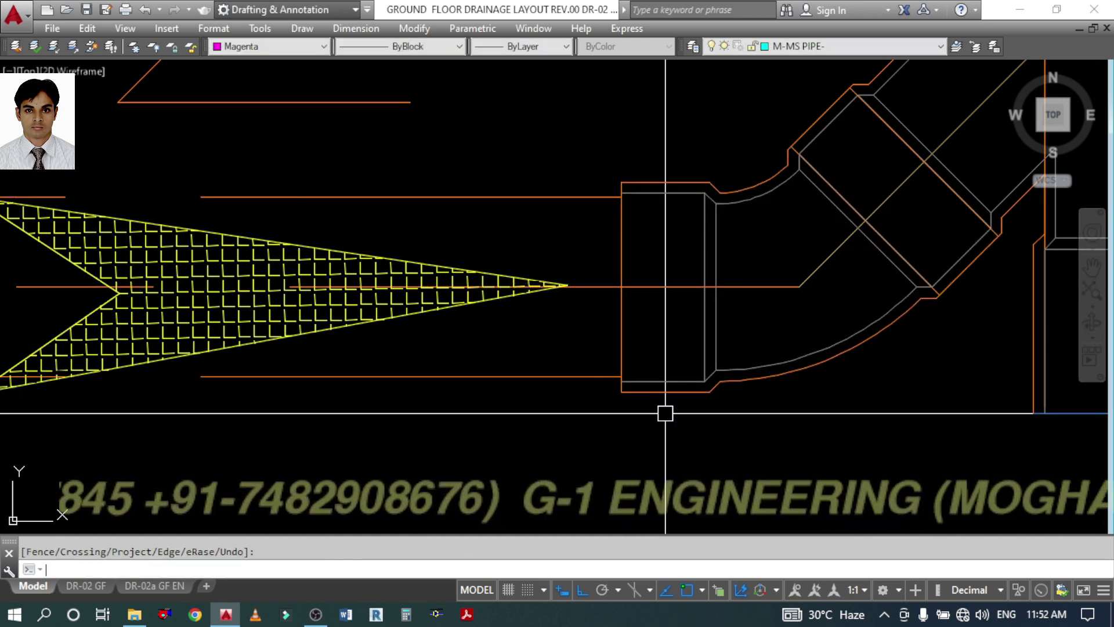
- Match the horizontal ø82 pipe's middle line to the properties of the wye branch centreline
text(MA)
key(Return)
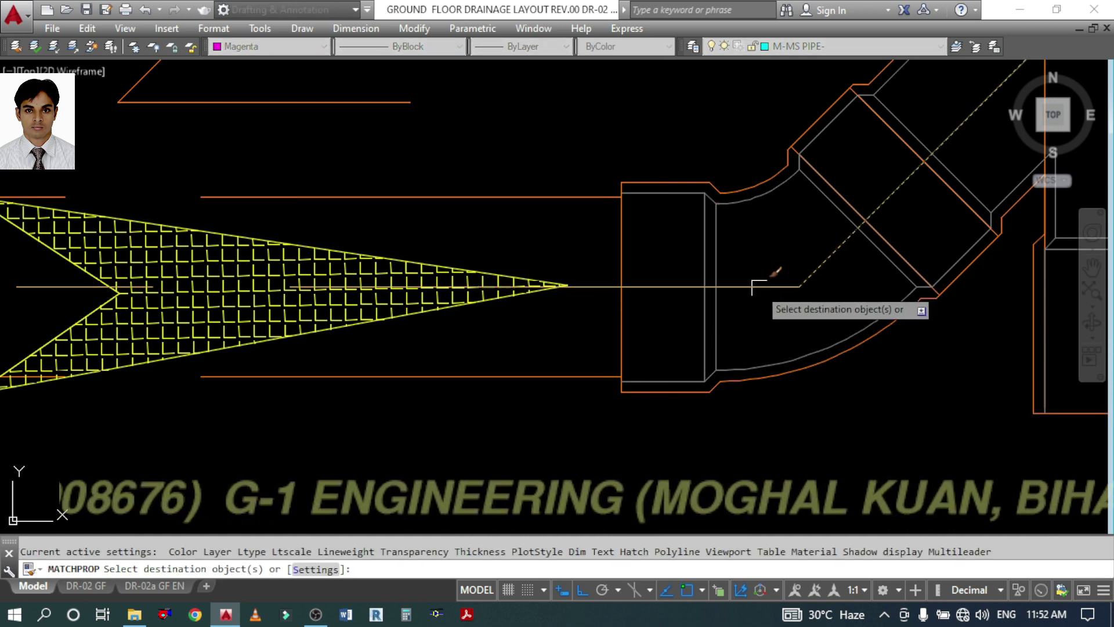
key(Return)
- Compare the horizontal ø82 branch with the lower diagonal ø82 branch, examining the spacing between wye, bend and floor trap
scroll(752, 287, down, 5)
middle_drag(752, 367, 677, 353)
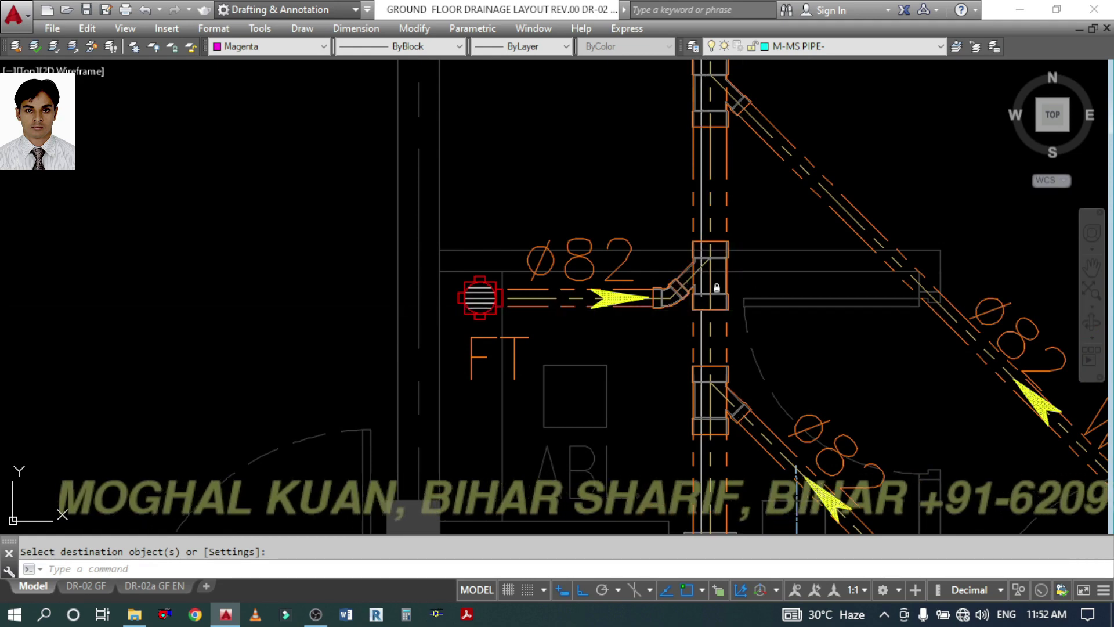
scroll(699, 299, up, 2)
middle_drag(704, 344, 520, 168)
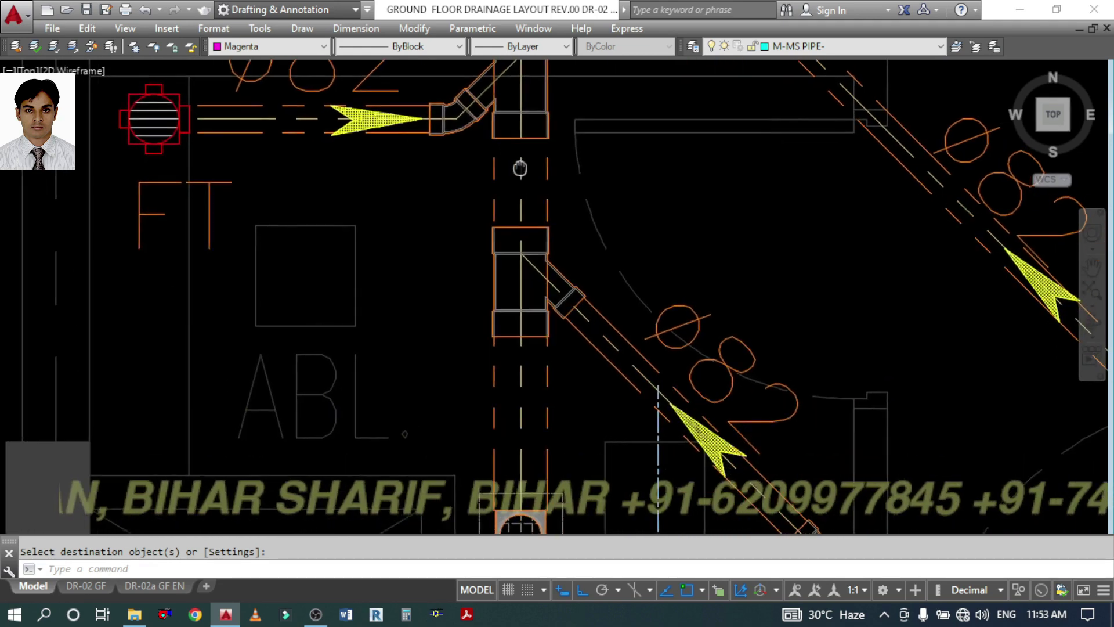
scroll(552, 244, down, 5)
scroll(567, 278, up, 4)
scroll(702, 386, up, 2)
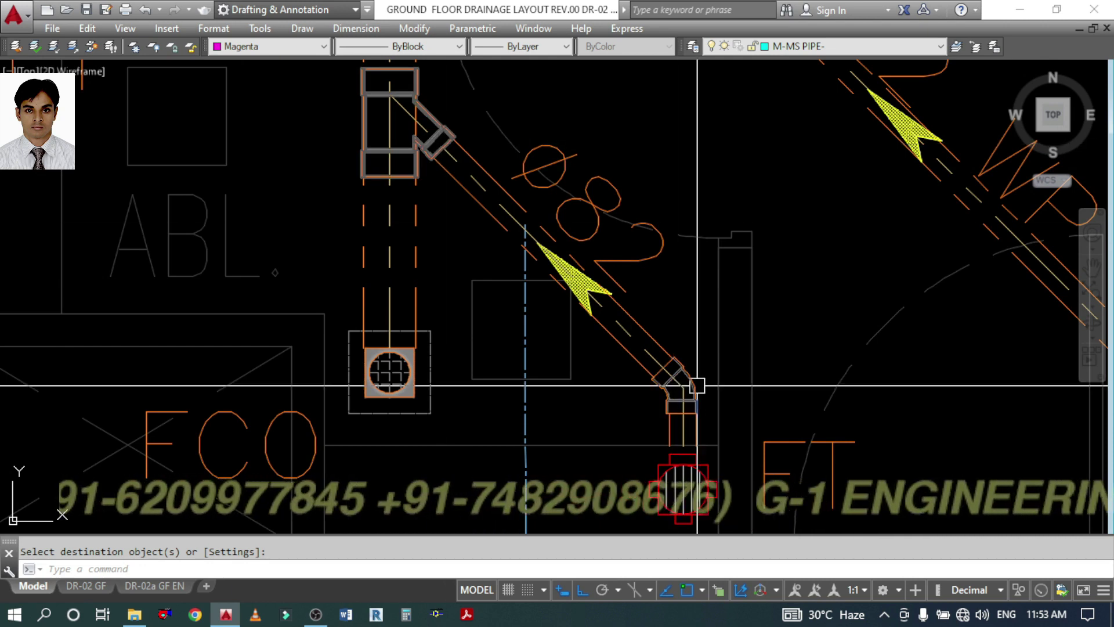
click(697, 386)
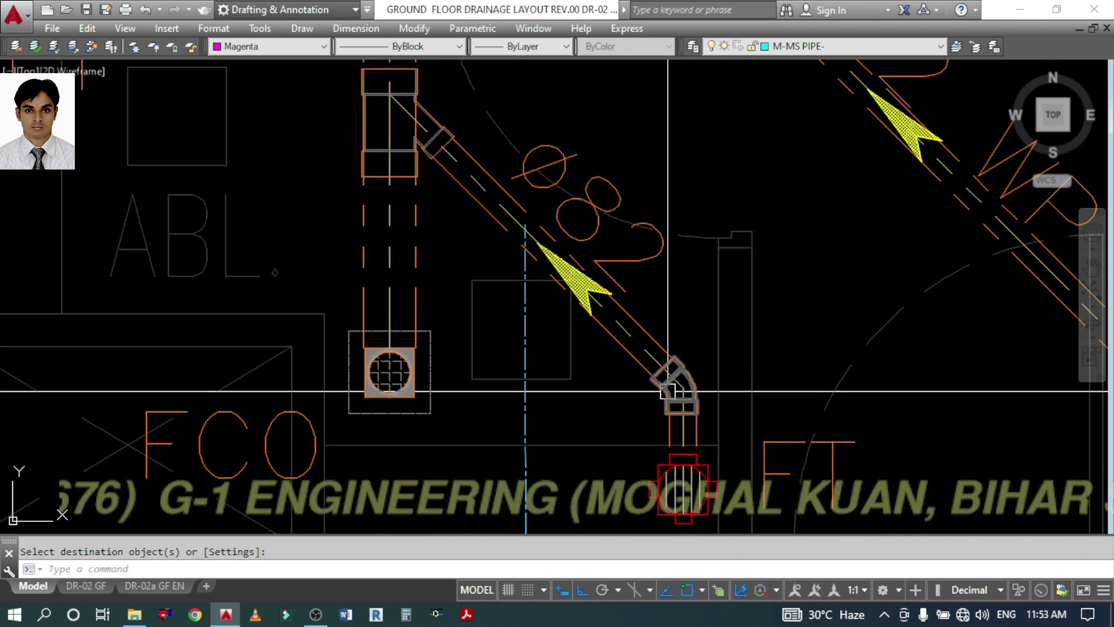
middle_drag(503, 198, 635, 493)
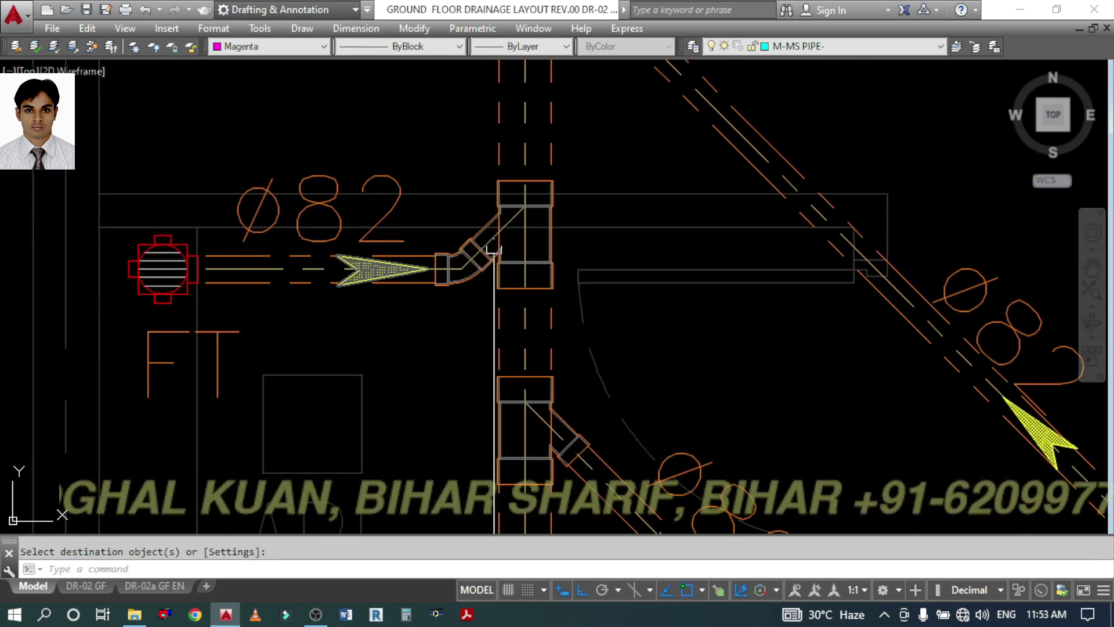
- Move the wye and its branch centreline straight up along the vertical main pipe, leaving the bend in place
scroll(470, 267, up, 4)
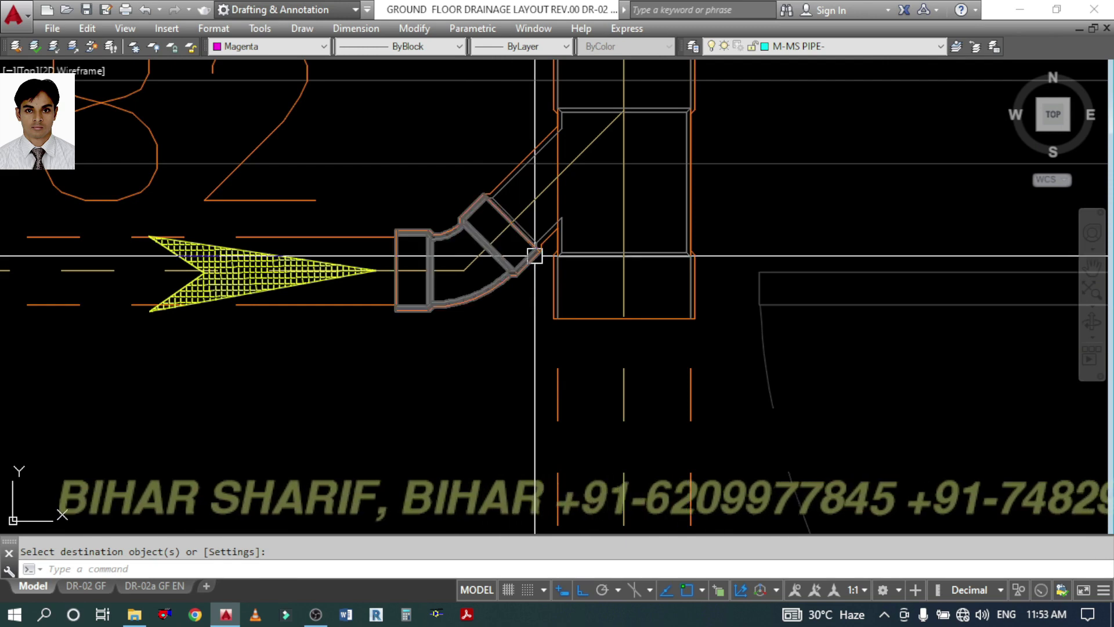
key(Escape)
text(m)
key(space)
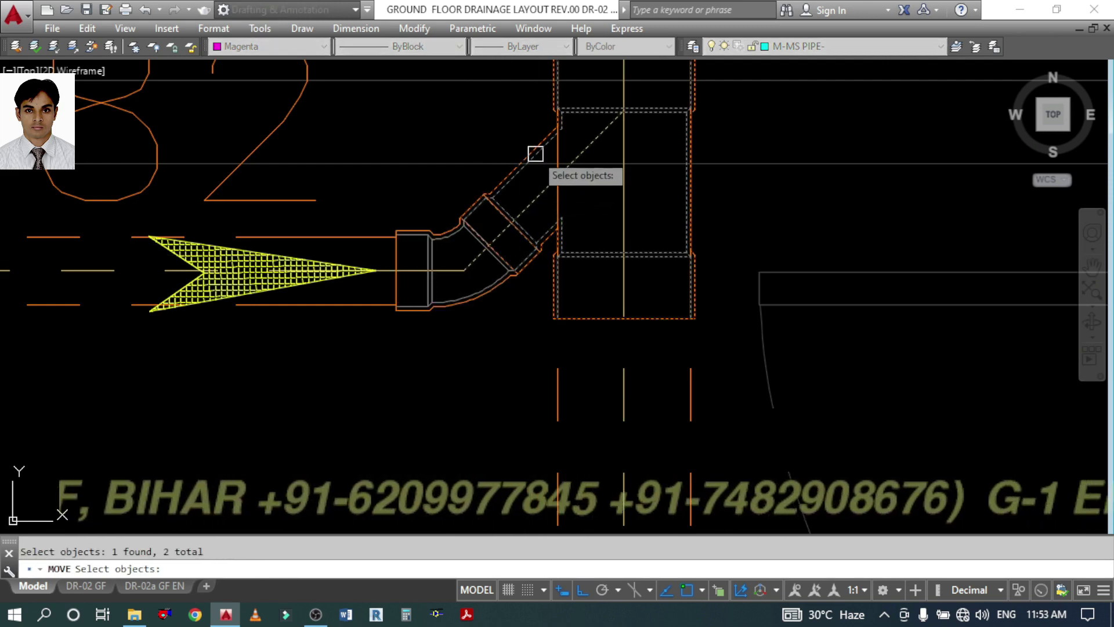
scroll(464, 337, down, 8)
key(Return)
scroll(430, 248, up, 2)
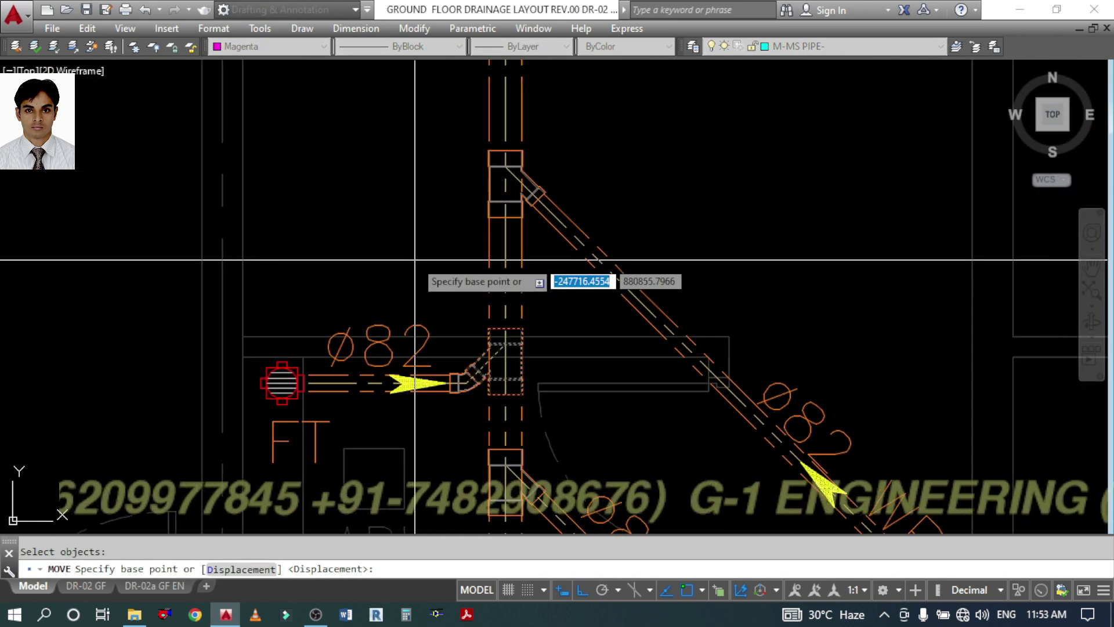
click(423, 261)
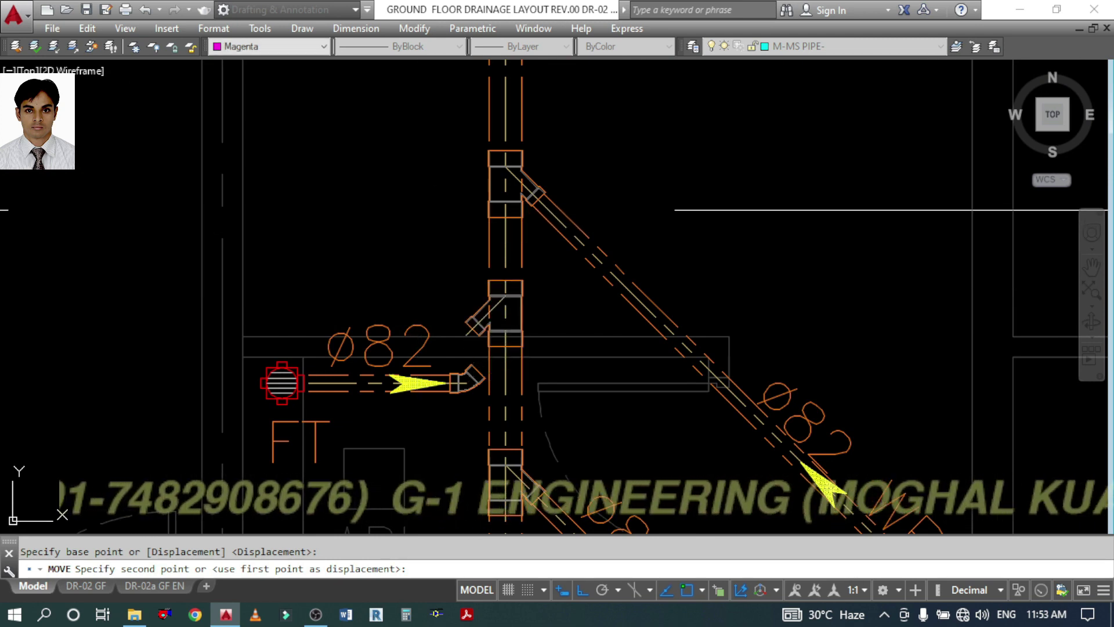
click(421, 210)
- Move the yellow flow arrow along the horizontal ø82 pipe closer to the floor trap
scroll(348, 394, up, 4)
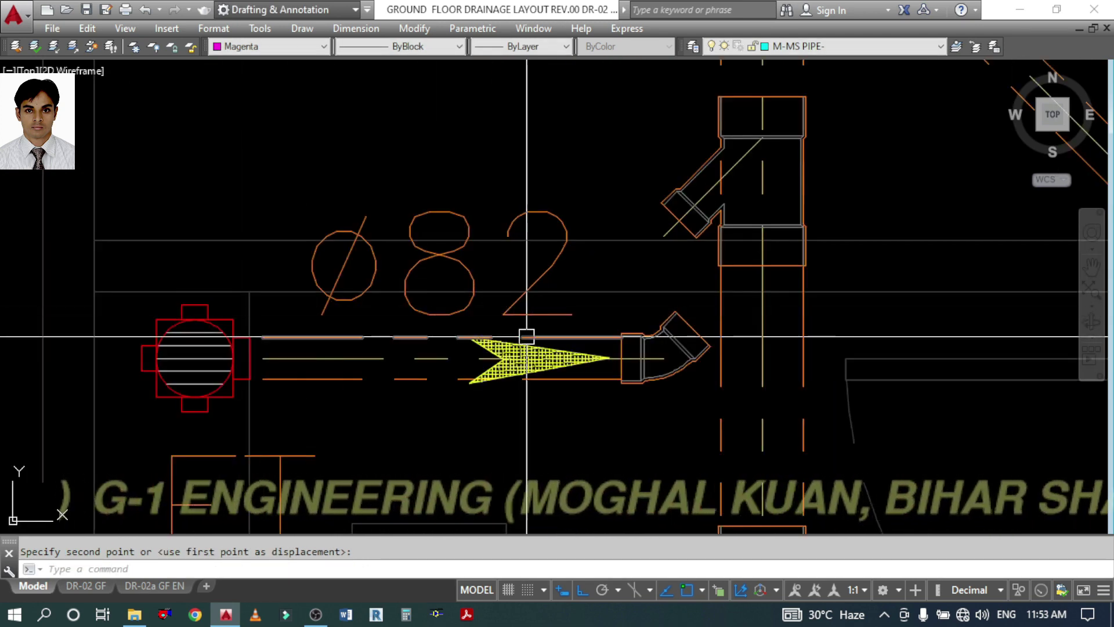
key(Return)
click(521, 378)
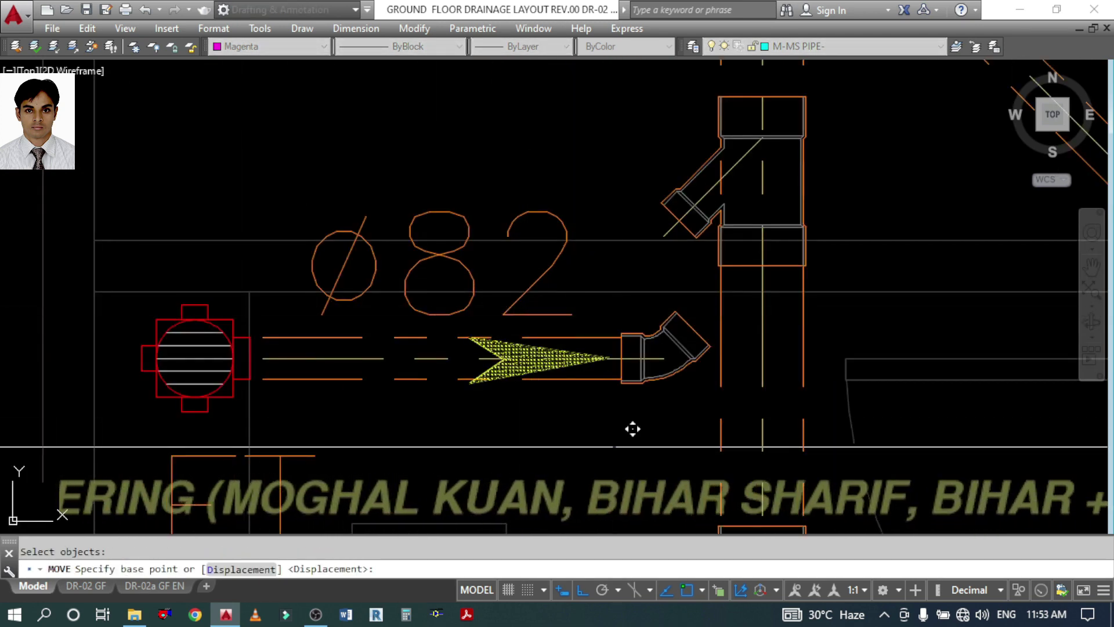
click(633, 429)
click(441, 452)
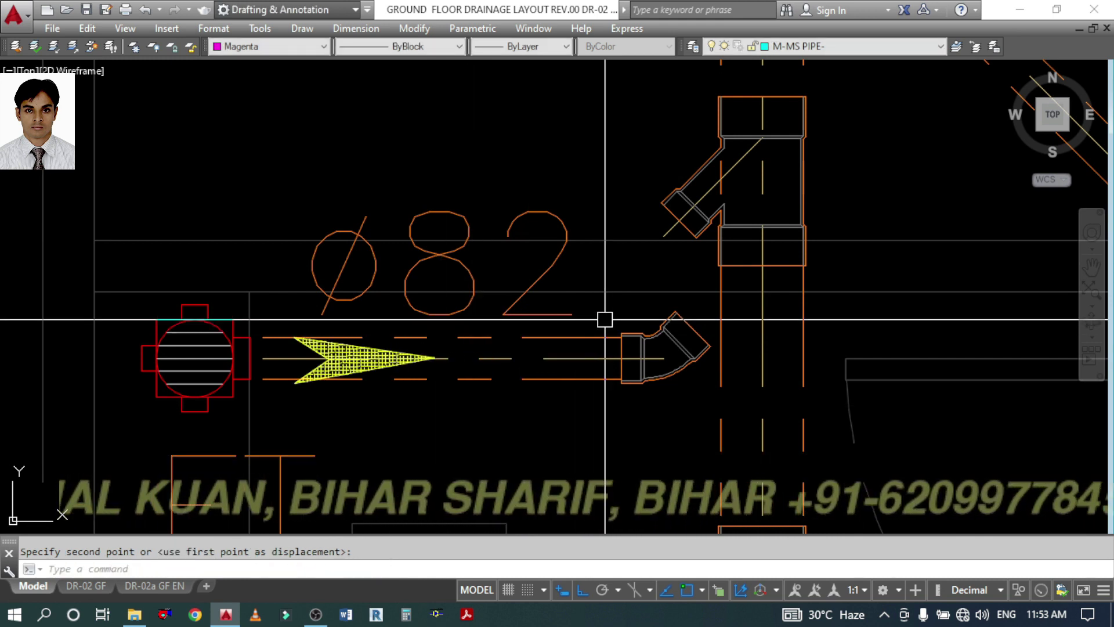
- Fillet the moved wye branch centreline with the horizontal ø82 pipe centreline to form a sharp corner
text(F)
key(Return)
click(704, 197)
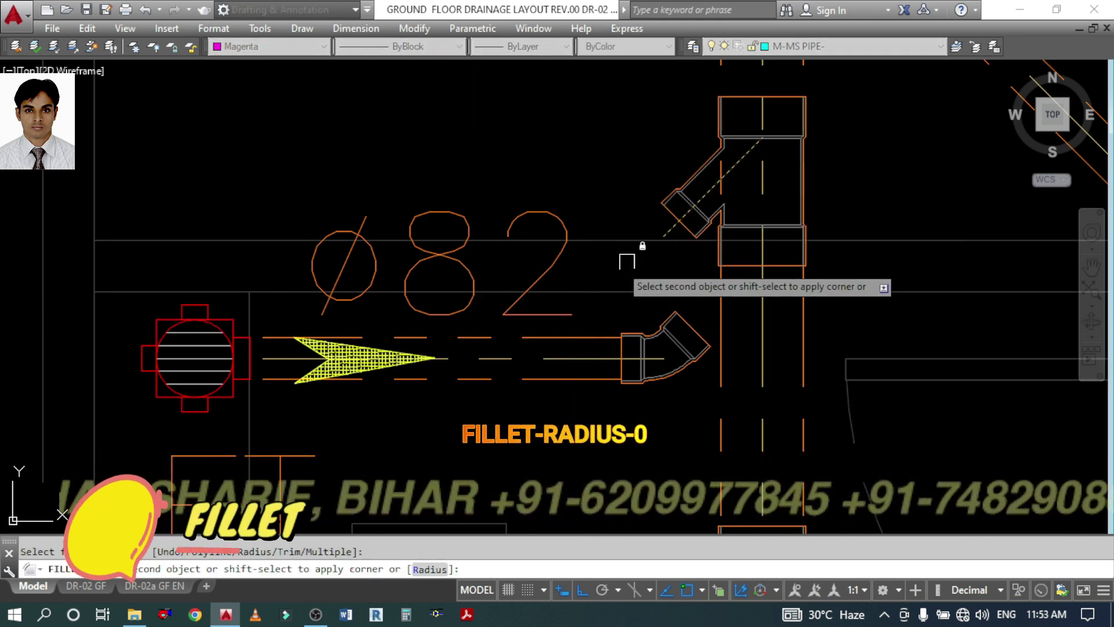
click(483, 356)
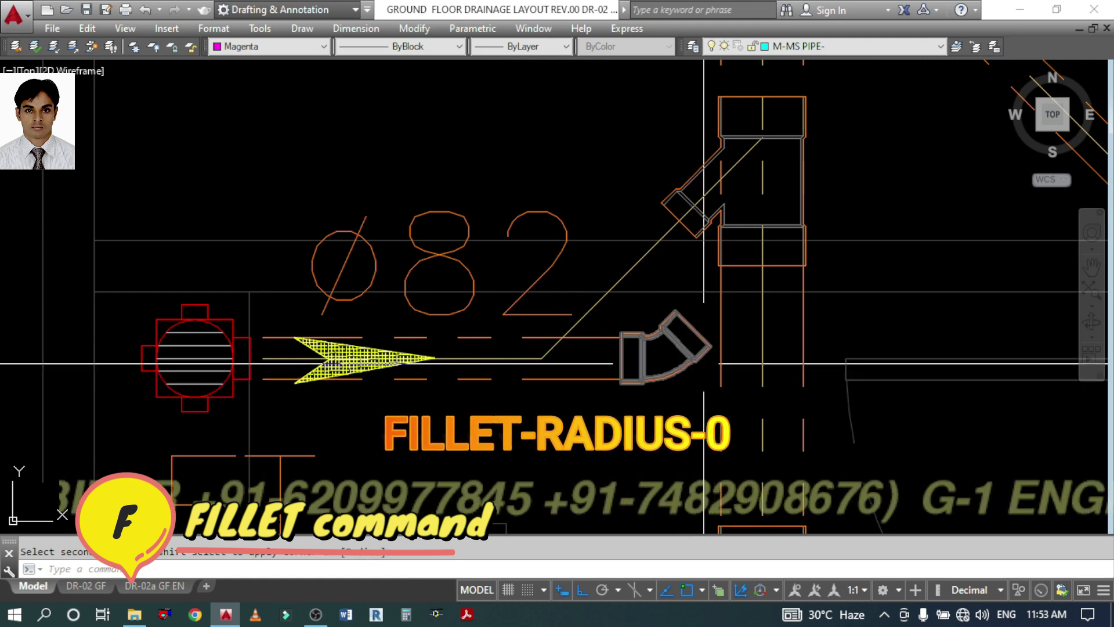
- Relocate the bend fitting from its insertion point to the new corner of the two centrelines
click(699, 361)
click(663, 358)
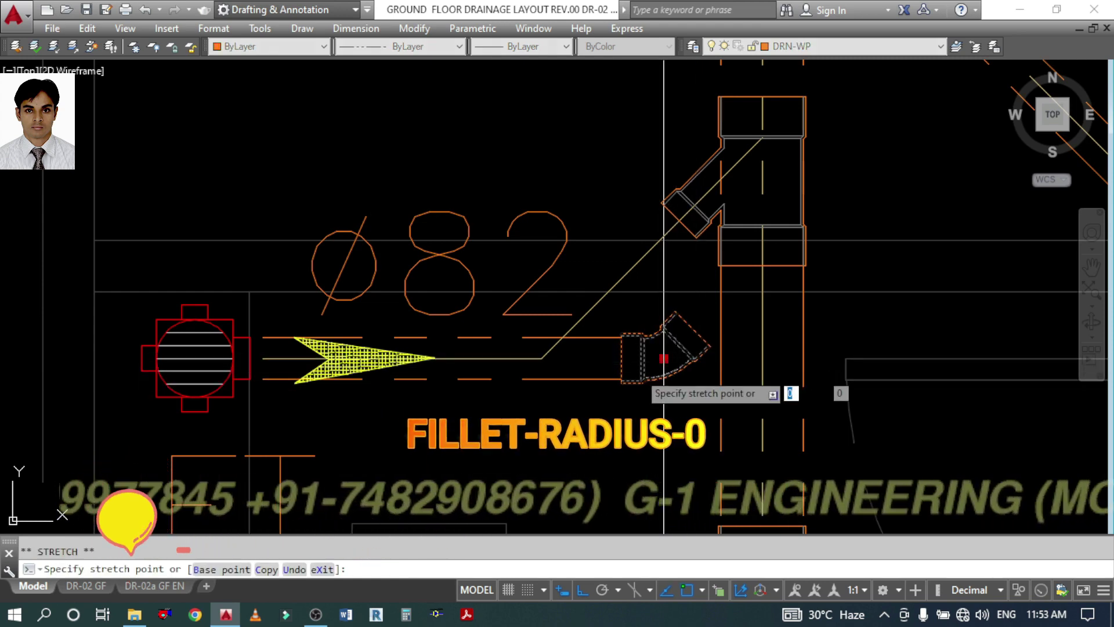
click(542, 359)
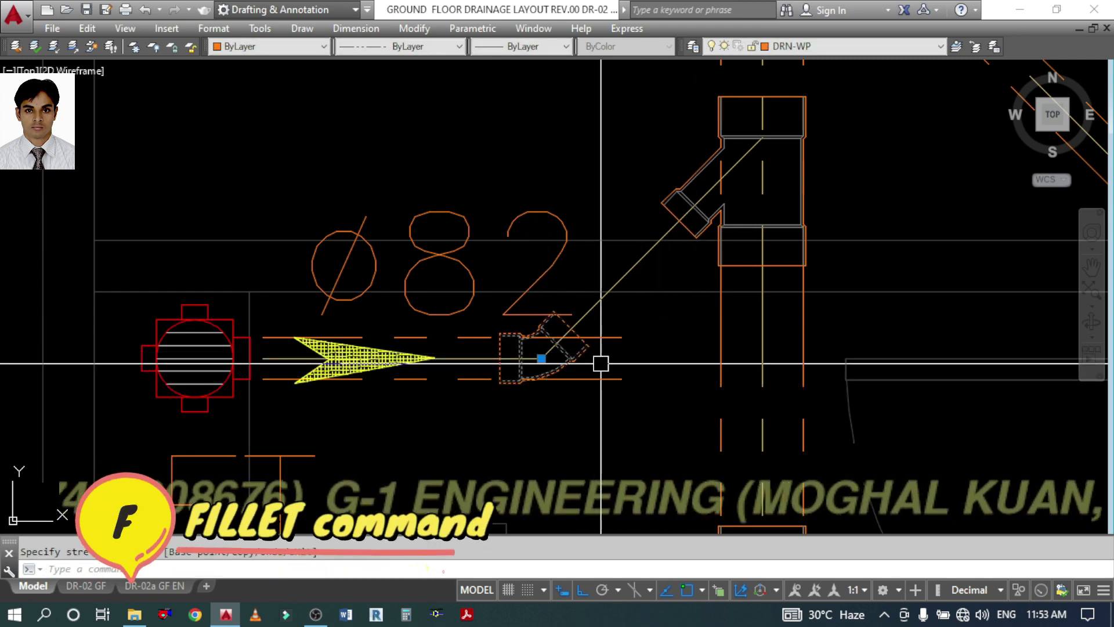
text(ex)
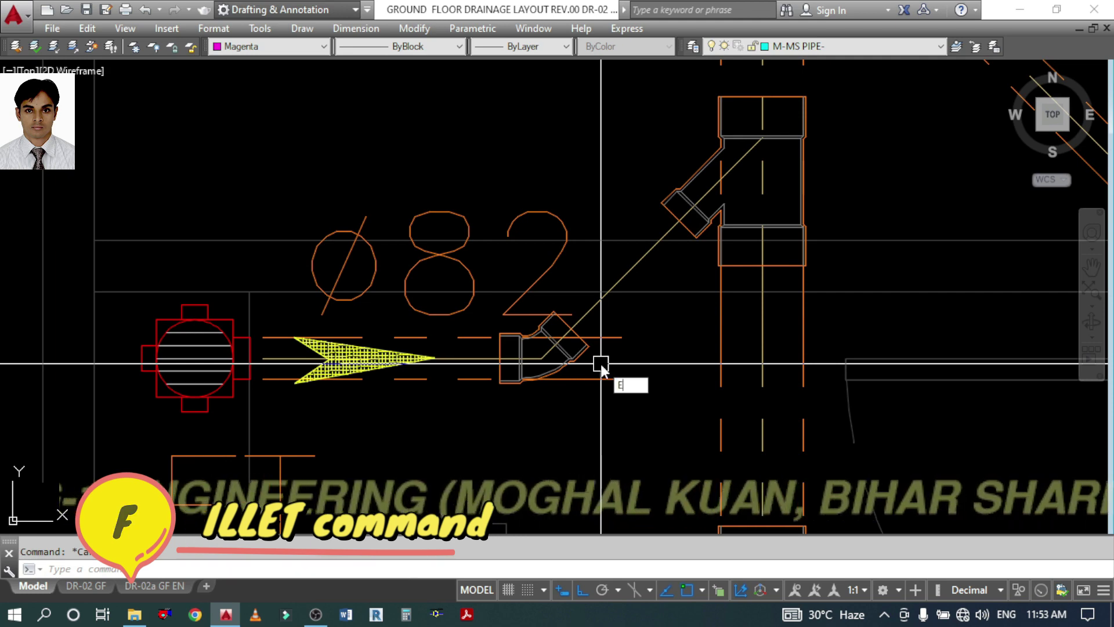
key(Return)
scroll(592, 354, up, 4)
click(583, 339)
scroll(592, 348, down, 2)
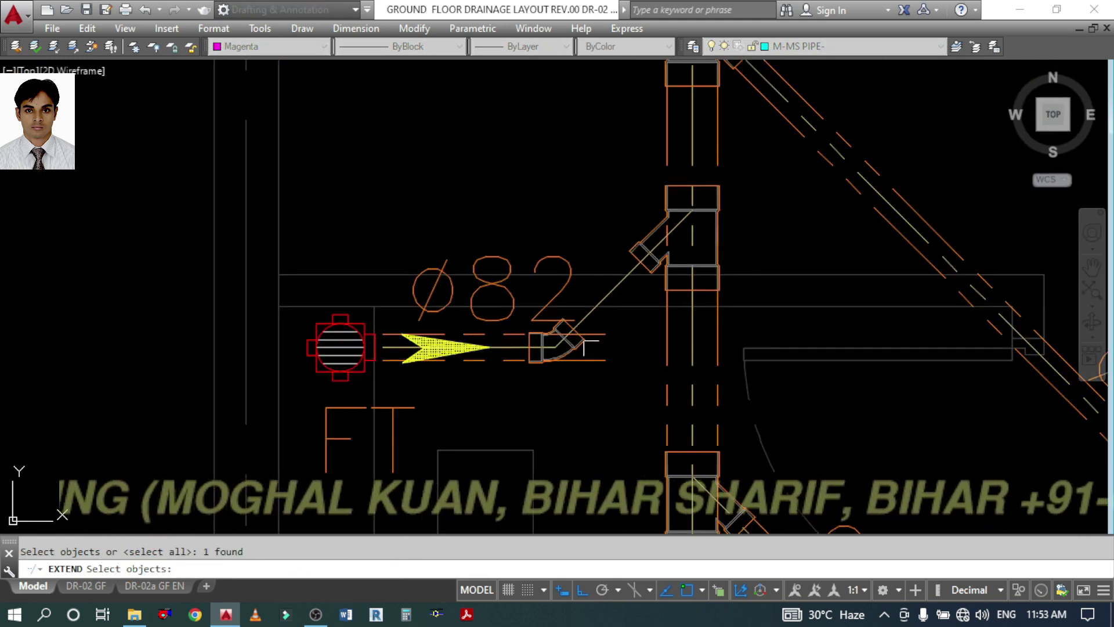
key(Escape)
- Trim both horizontal ø82 pipe edges back to the end face of the relocated bend's straight socket
text(tr)
key(Return)
scroll(596, 357, up, 3)
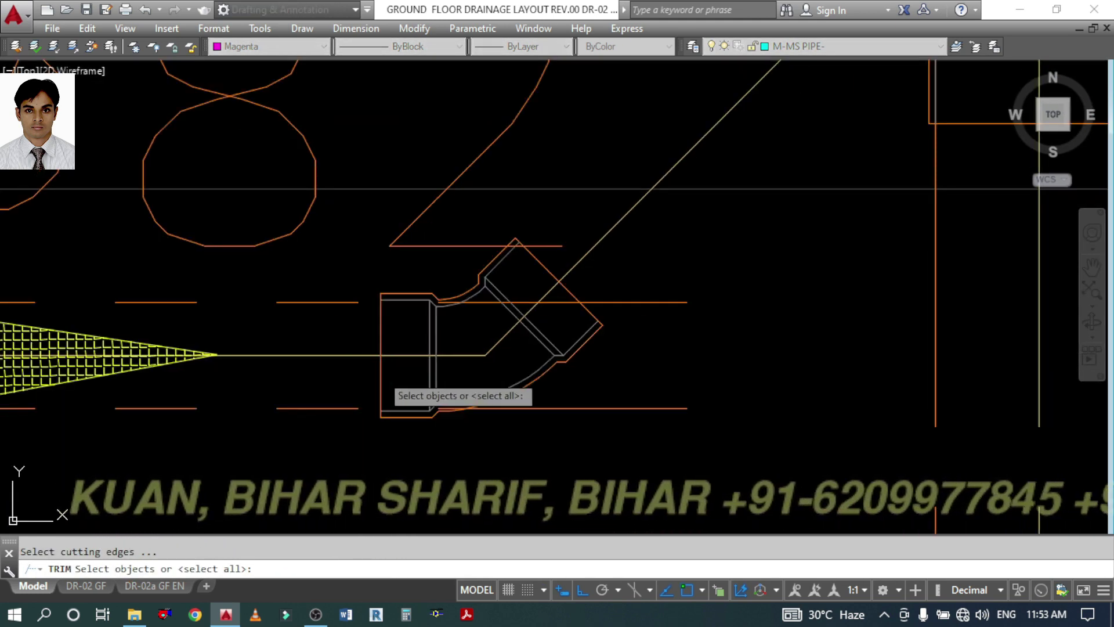
key(Return)
click(623, 306)
scroll(623, 325, down, 5)
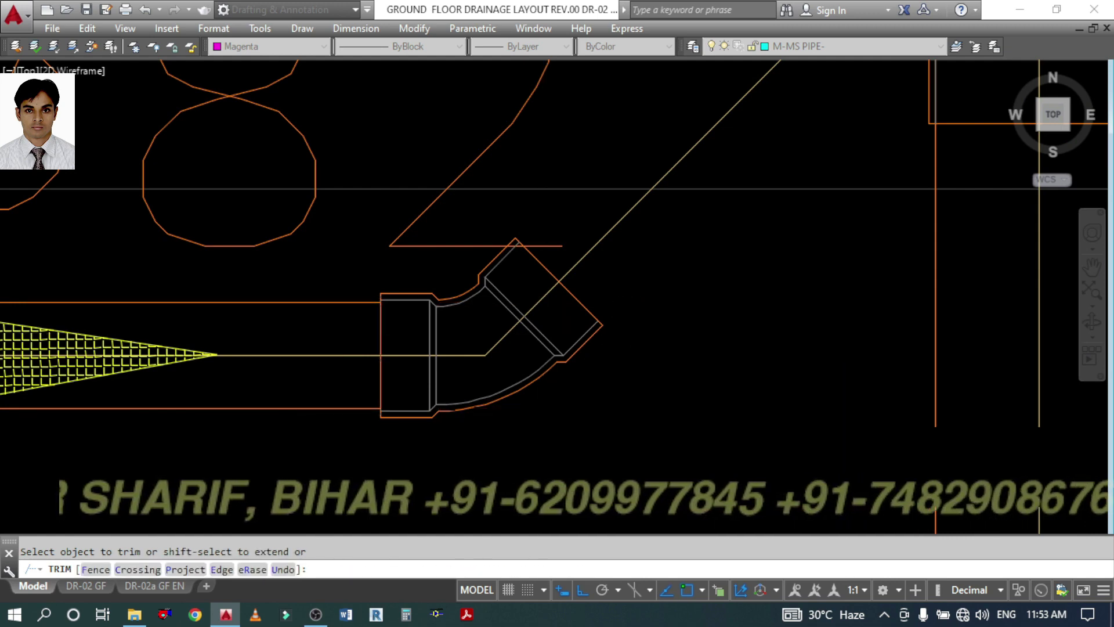
key(Return)
text(o)
key(Escape)
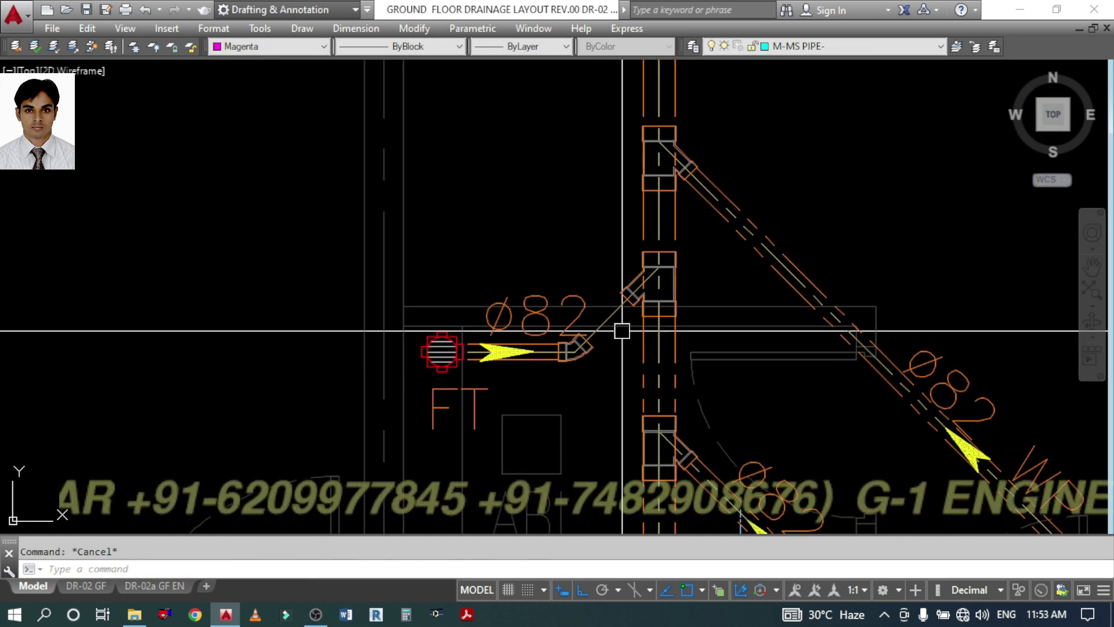
- Offset the diagonal ø82 branch centreline between the bend and the wye by 41 on both sides
text(o)
key(Return)
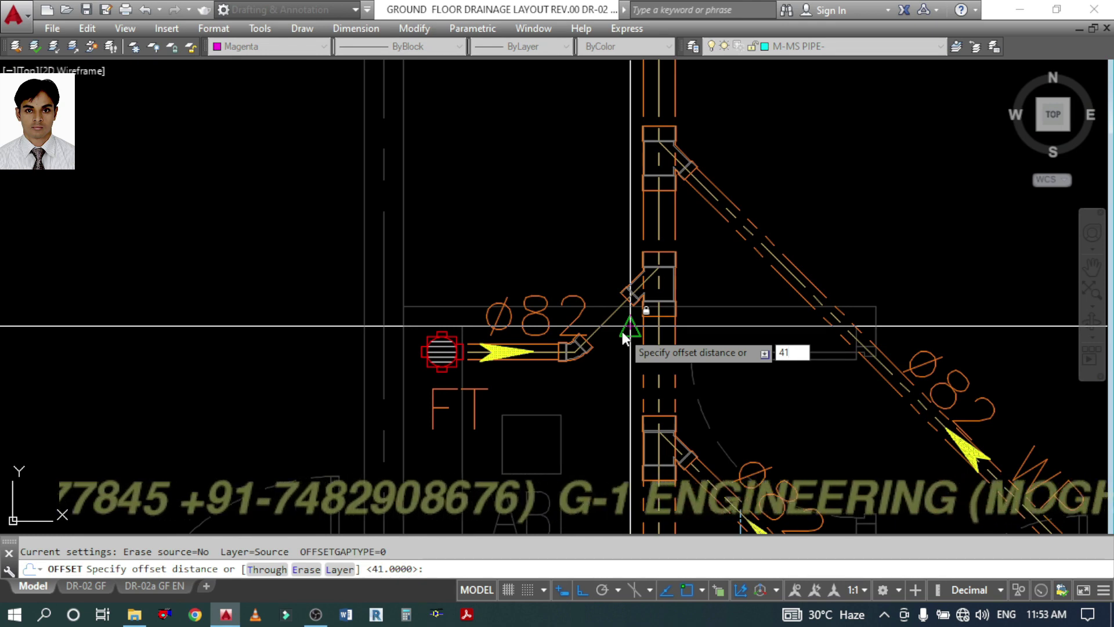
scroll(622, 332, up, 4)
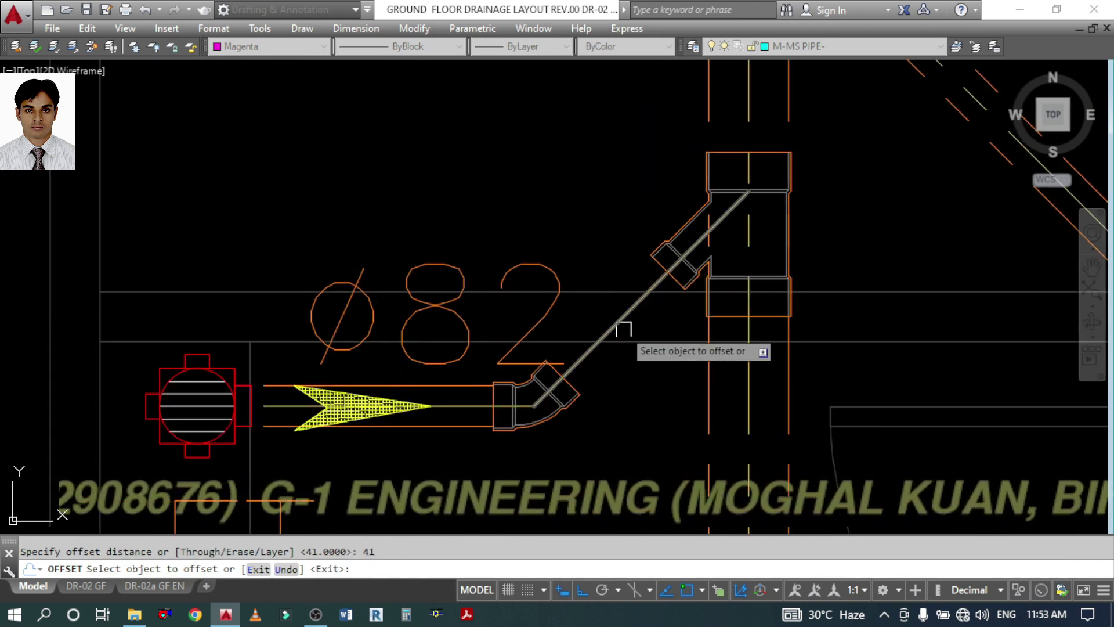
click(621, 317)
click(604, 298)
click(617, 319)
click(645, 335)
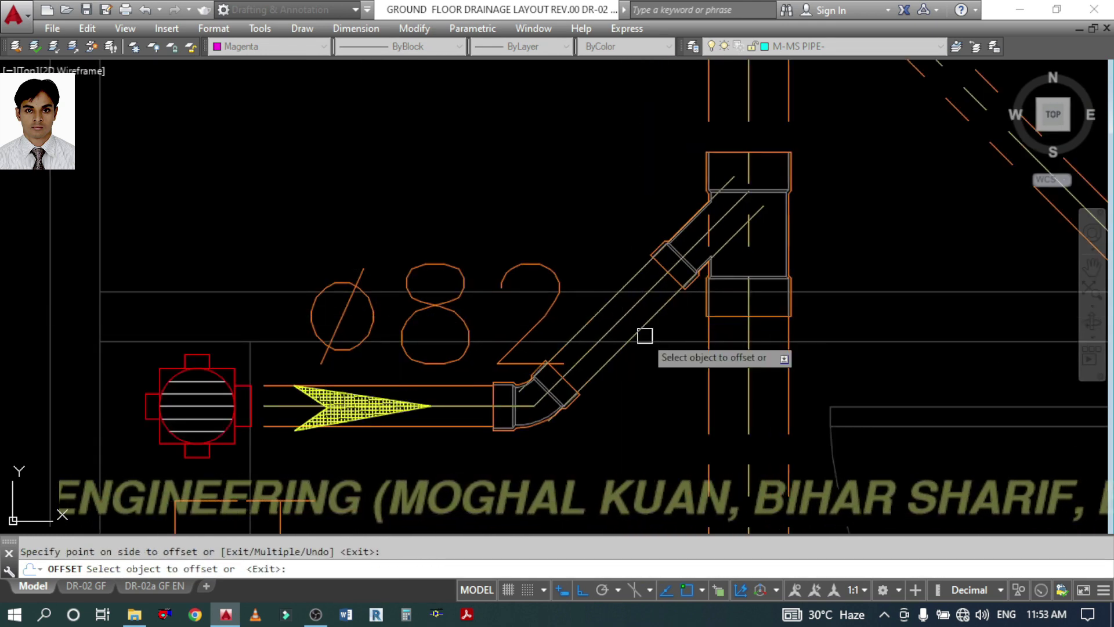
key(Return)
- Trim both offset diagonal pipe edges back to the end face of the wye's branch socket
text(TR)
key(Return)
scroll(666, 288, up, 4)
click(689, 269)
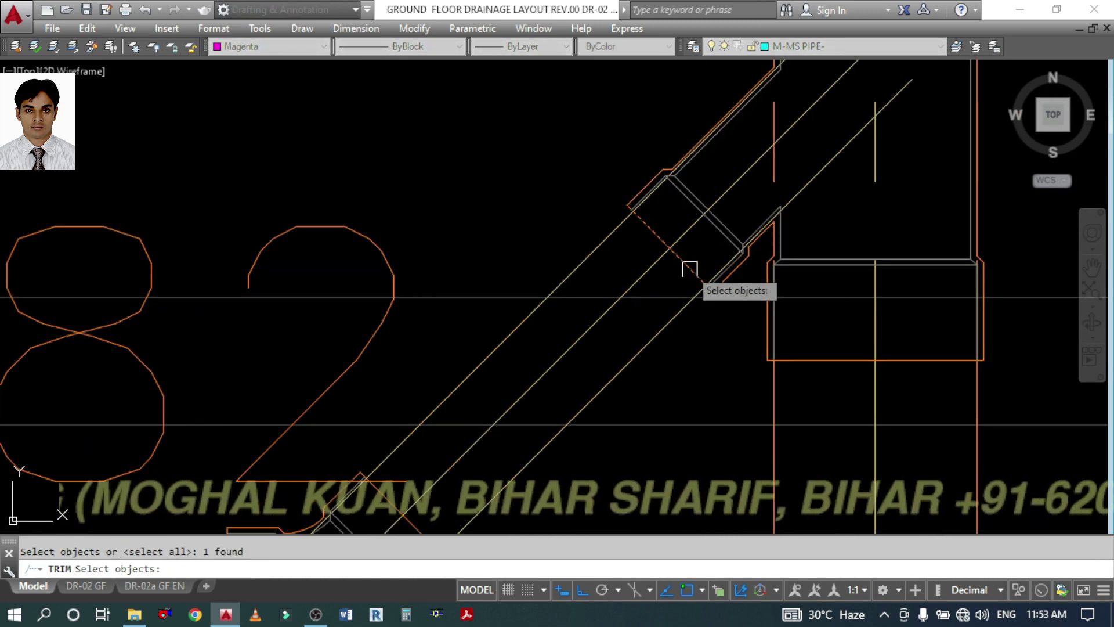
key(Return)
click(716, 160)
click(708, 114)
click(820, 156)
click(834, 175)
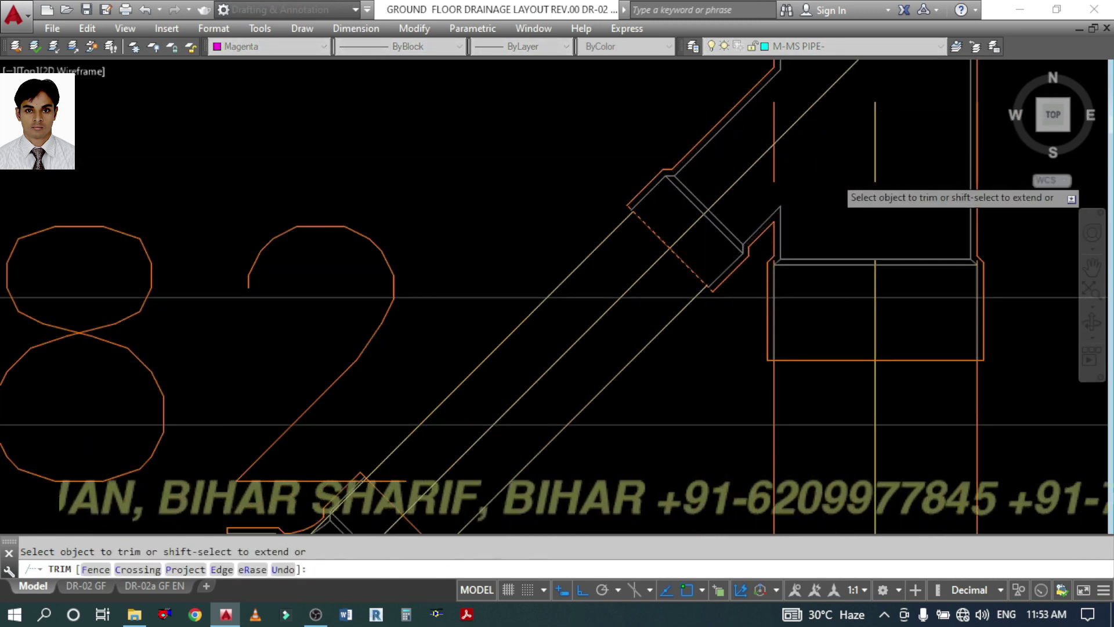
- Trim the lower ends of the diagonal pipe lines back to the end face of the bend's angled socket
scroll(834, 177, down, 4)
key(Return)
scroll(651, 313, up, 8)
key(Return)
key(Return)
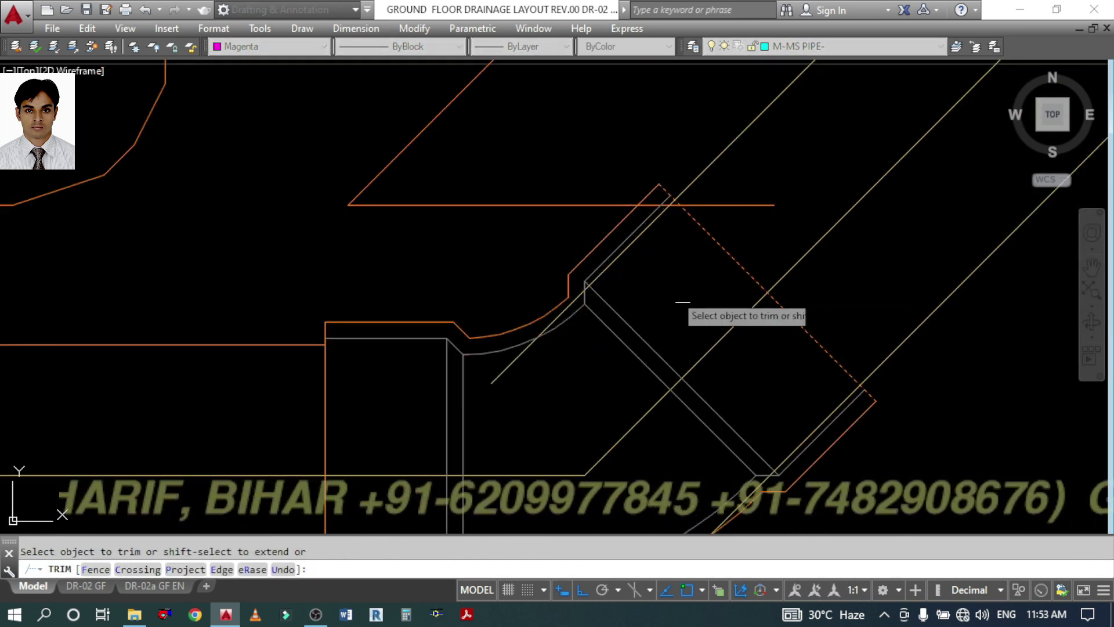
scroll(631, 330, down, 4)
scroll(631, 331, up, 4)
click(600, 273)
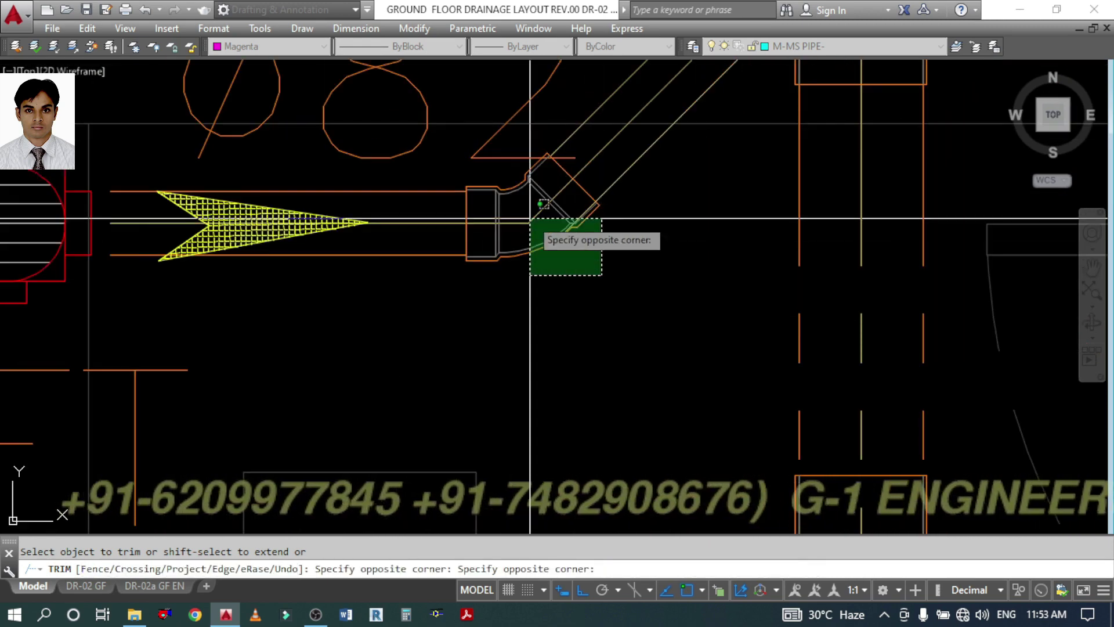
click(542, 199)
key(Return)
- Fillet the diagonal and horizontal ø82 centrelines with radius 0 to rejoin them inside the bend
text(F)
key(Return)
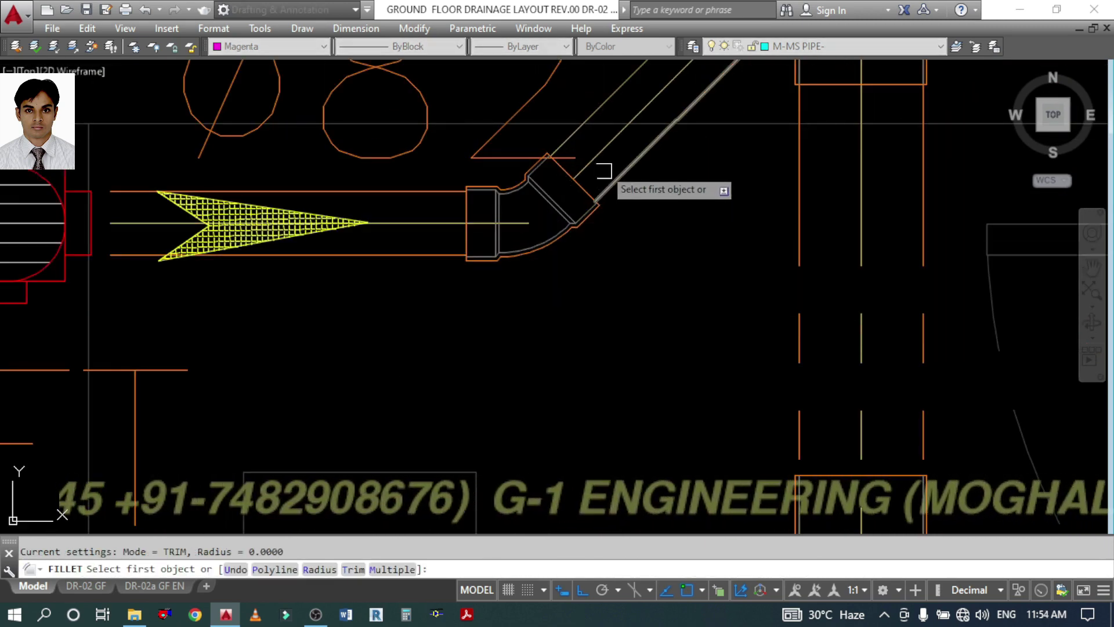
click(534, 212)
click(505, 221)
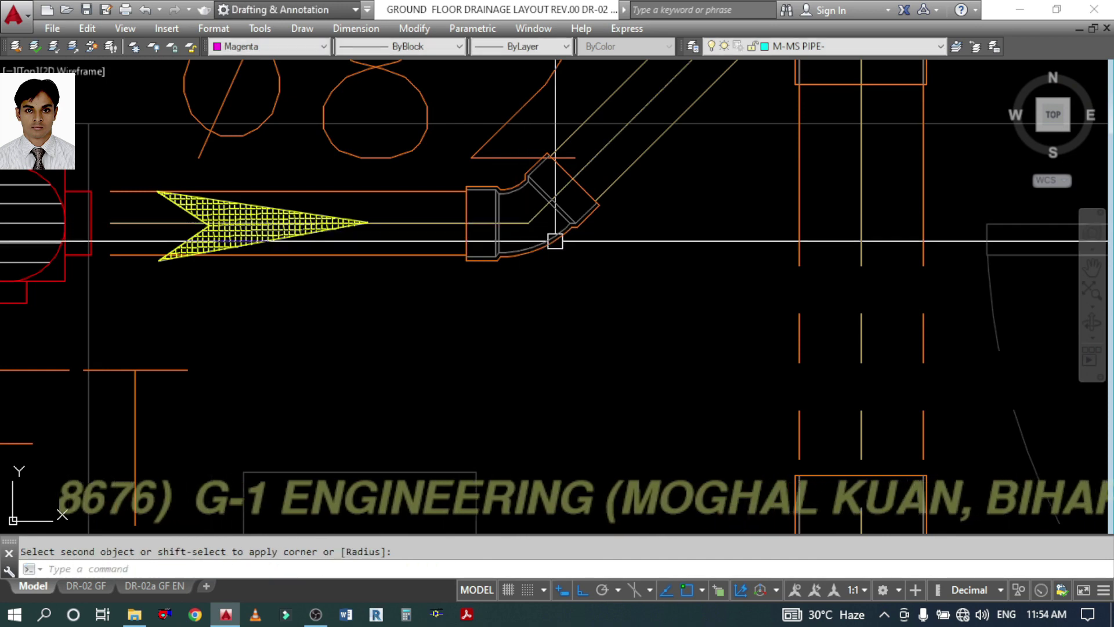
- Match the properties of the bend fitting onto the two diagonal ø82 pipe edges
click(557, 241)
text(MA)
key(Return)
click(517, 254)
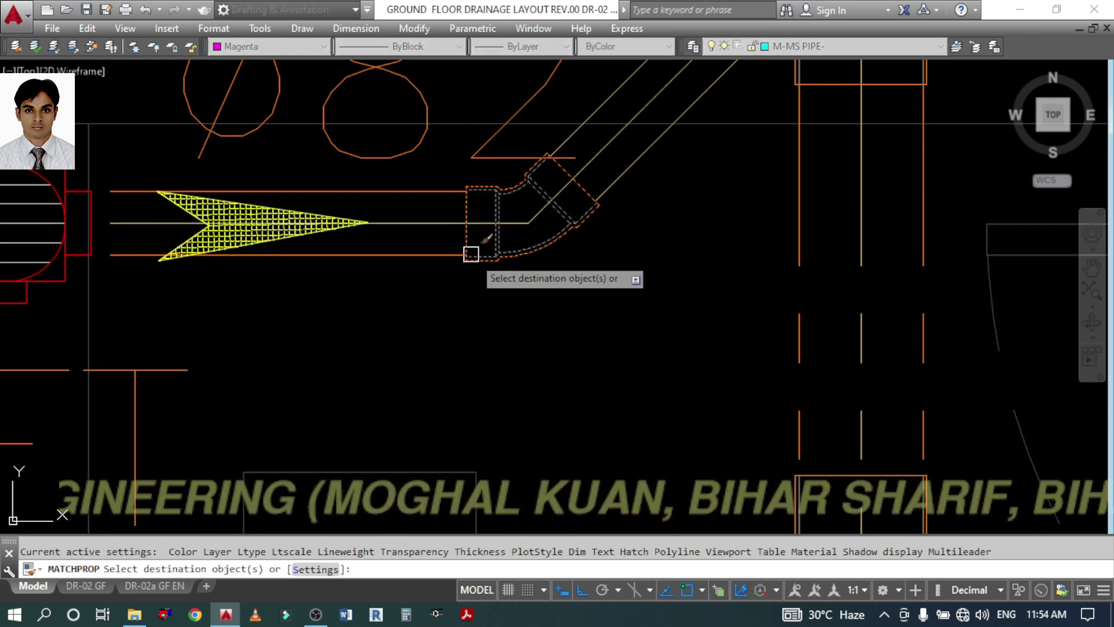
key(Return)
- Move the ø82 label above the horizontal pipe about 114 towards the floor trap, clear of the diagonal branch
scroll(659, 214, up, 1)
middle_drag(659, 214, 611, 318)
scroll(610, 319, down, 3)
middle_drag(558, 356, 653, 352)
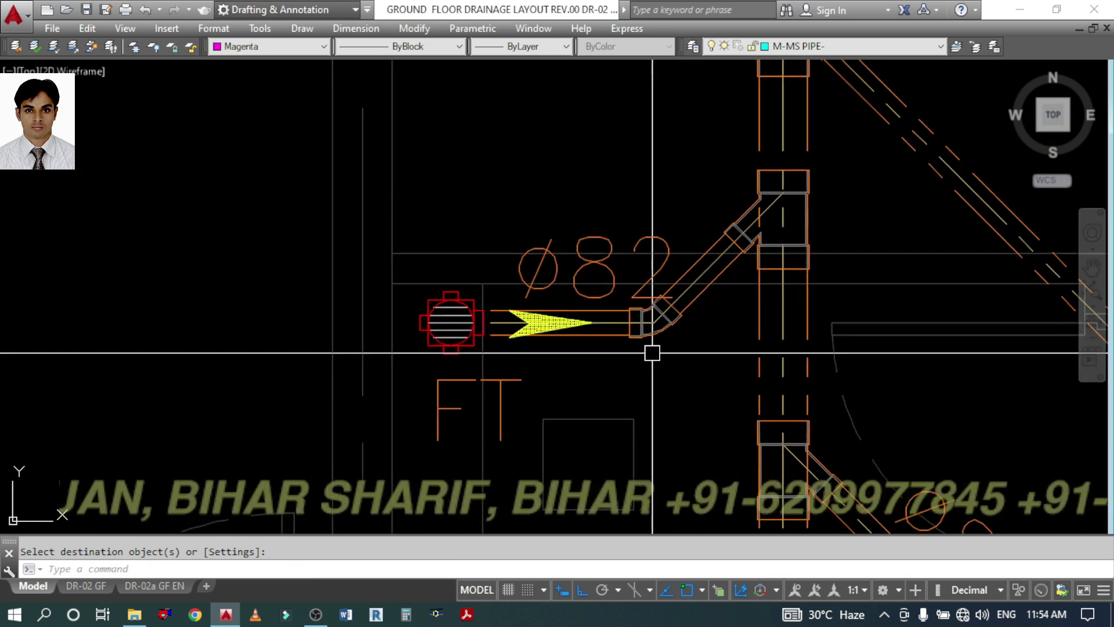
click(622, 267)
click(610, 169)
key(Return)
click(627, 171)
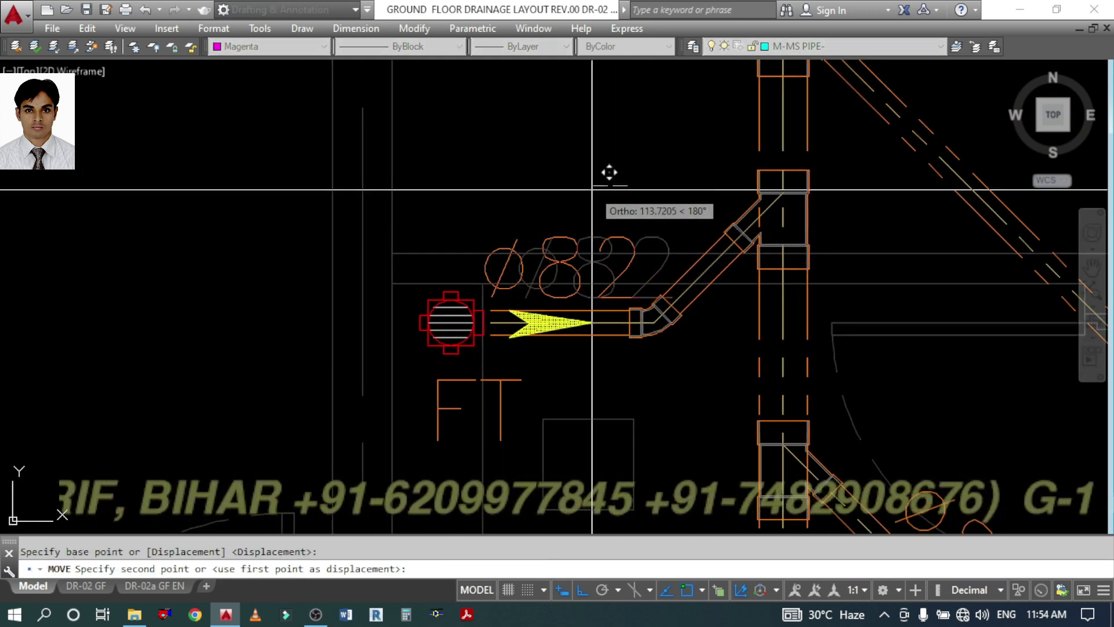
click(592, 189)
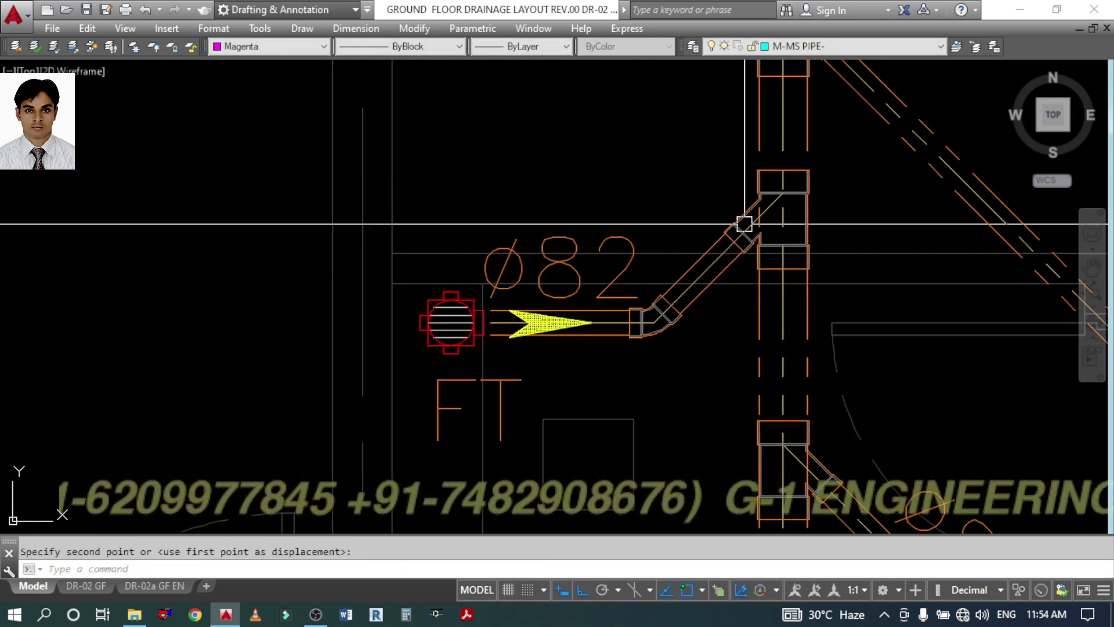
- Reposition the ø82 WP label so it sits clear above the long diagonal pipe
scroll(599, 148, down, 4)
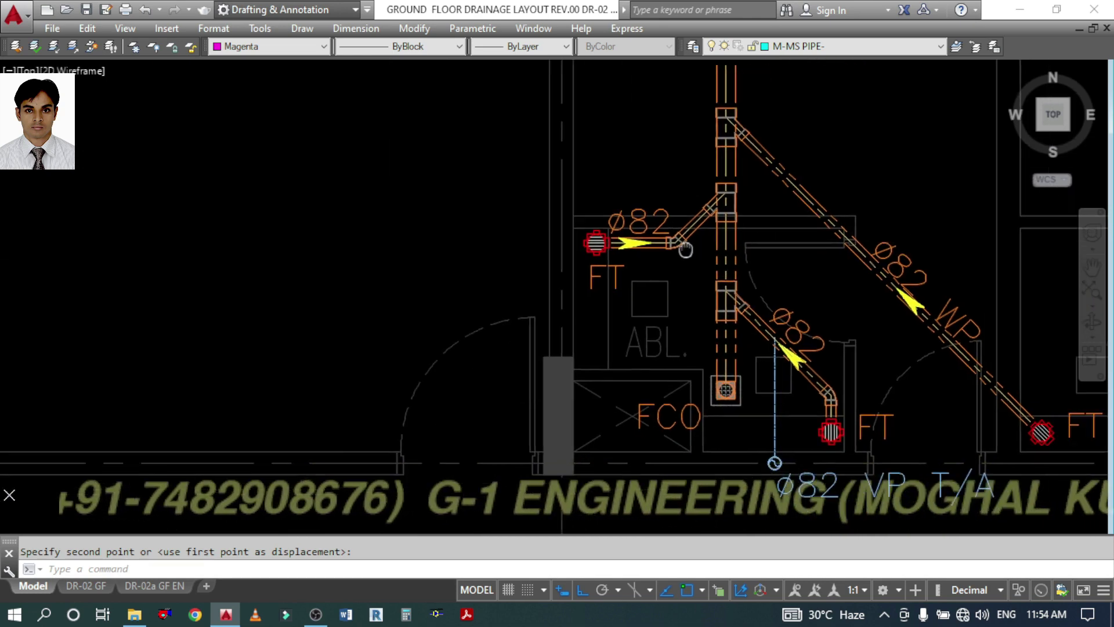
middle_drag(699, 220, 668, 273)
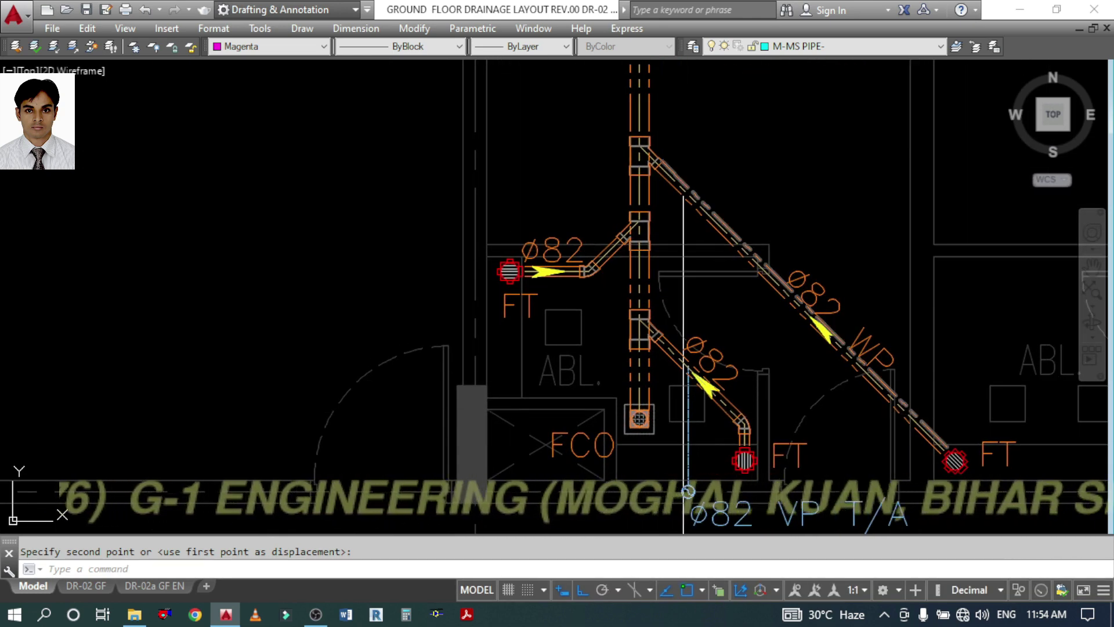
middle_drag(684, 185, 664, 228)
key(Return)
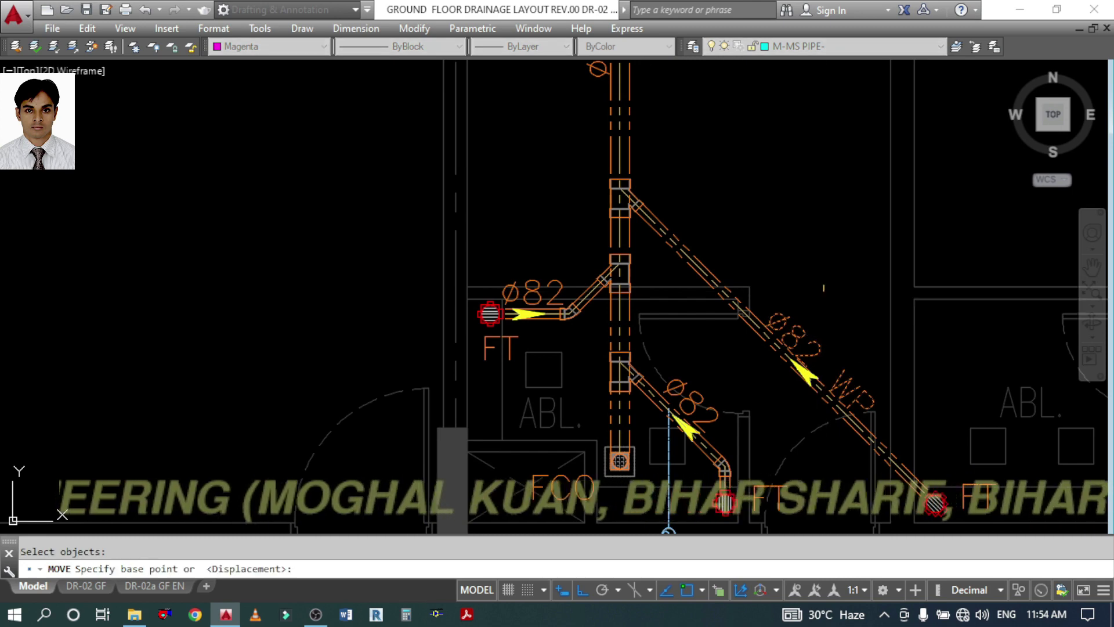
click(827, 285)
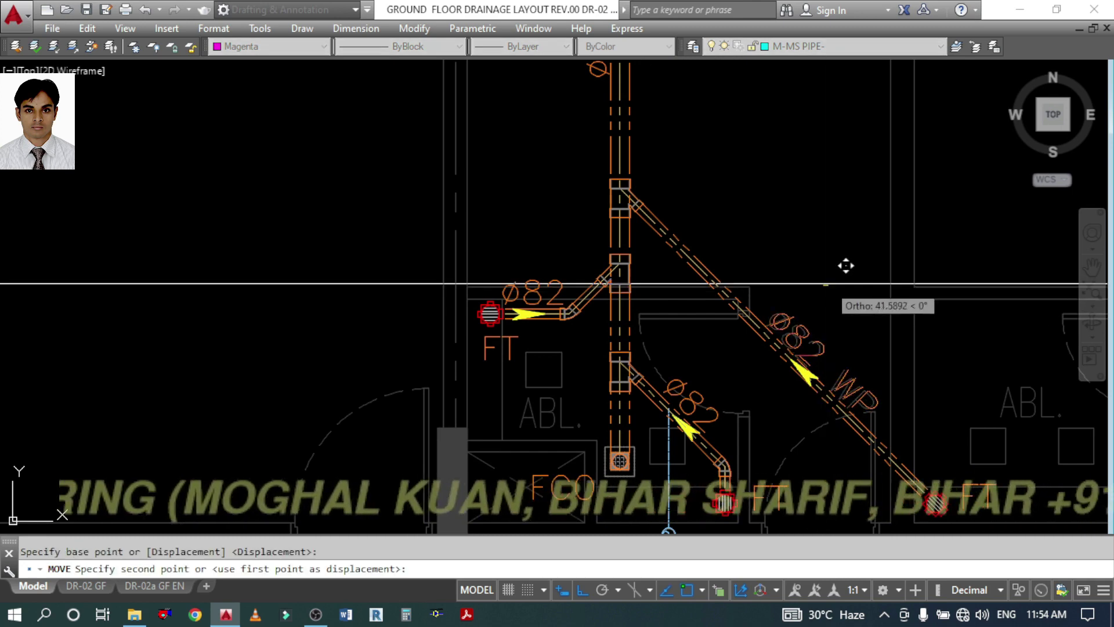
key(Return)
click(819, 344)
key(Return)
click(833, 301)
click(825, 287)
key(Return)
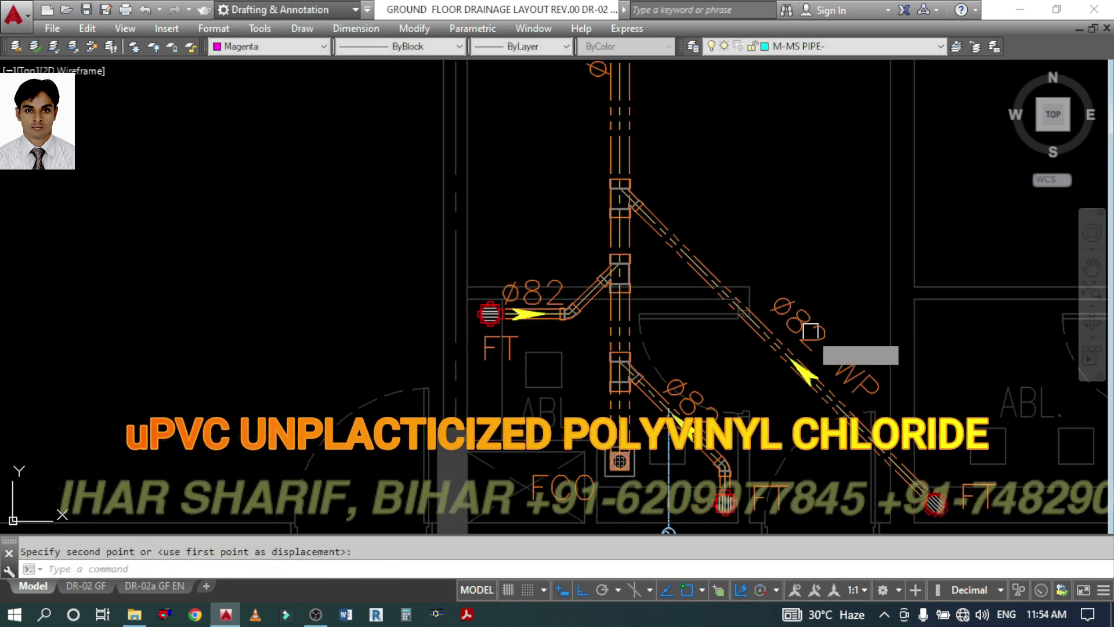
click(811, 330)
key(Return)
click(851, 229)
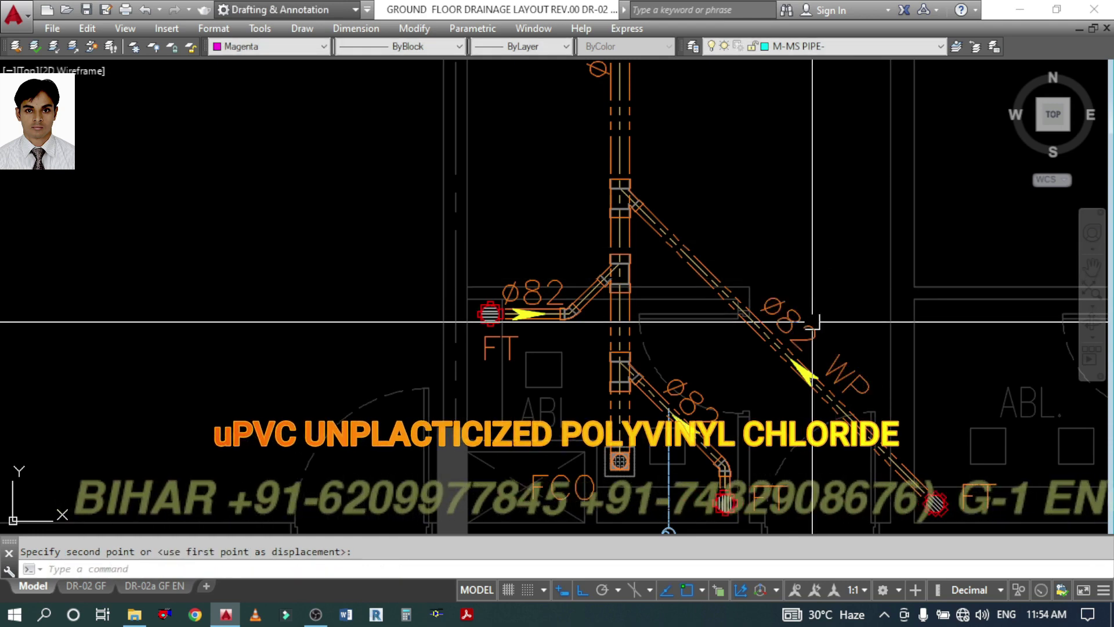
- Examine the finished double-line branches, fittings, floor traps and floor cleanout along the ø160 pipe
scroll(722, 343, down, 3)
scroll(720, 436, up, 5)
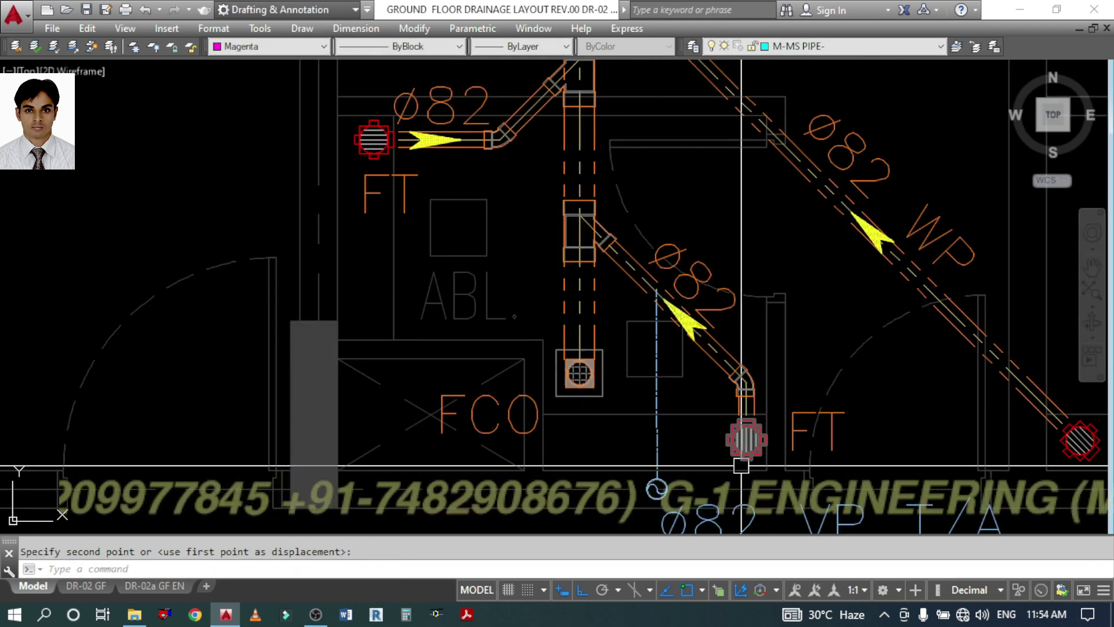
middle_drag(612, 336, 620, 341)
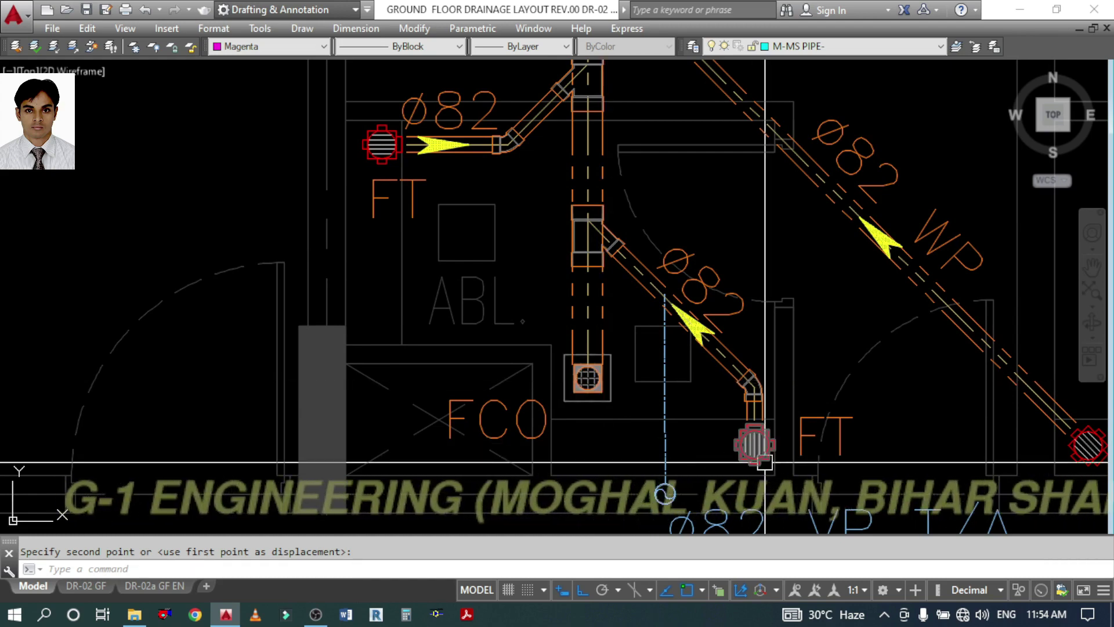
scroll(664, 436, down, 4)
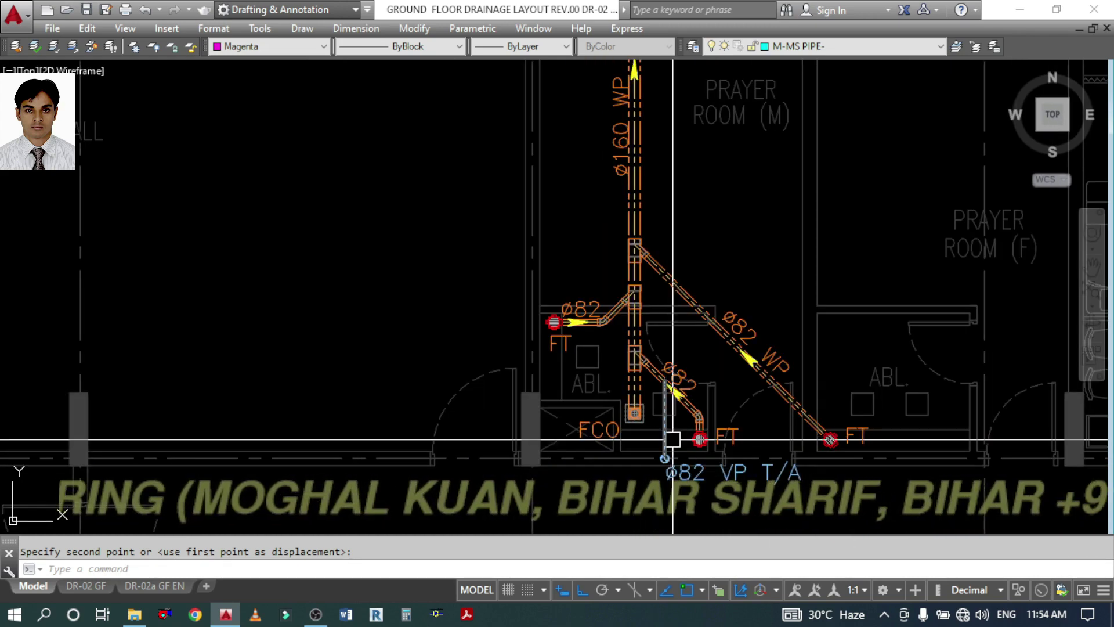
scroll(673, 439, up, 2)
scroll(711, 439, up, 3)
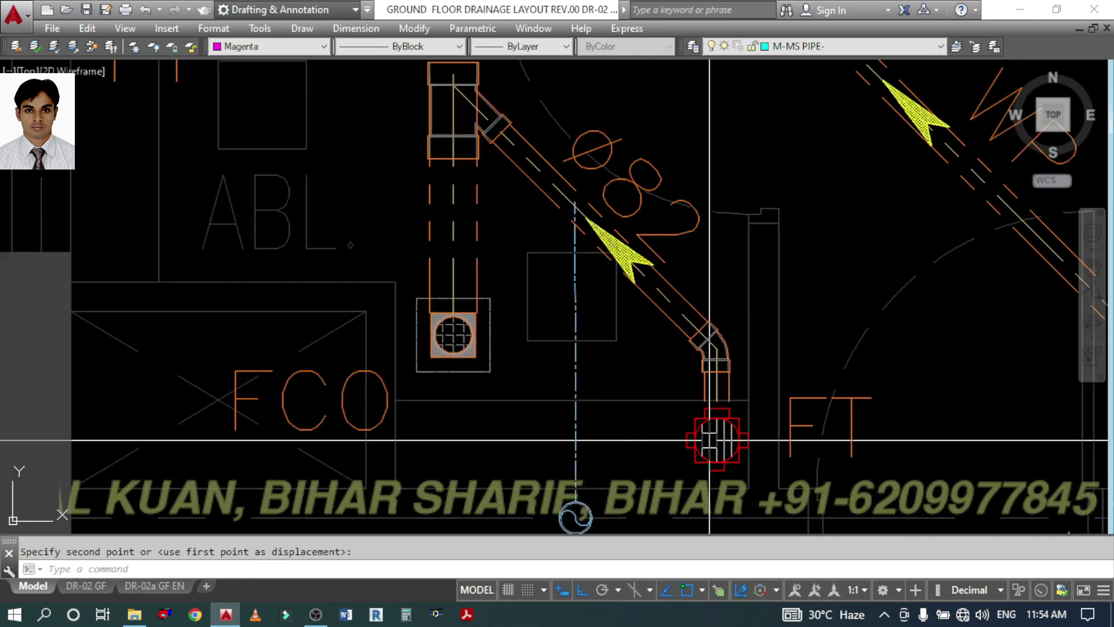
scroll(455, 368, down, 8)
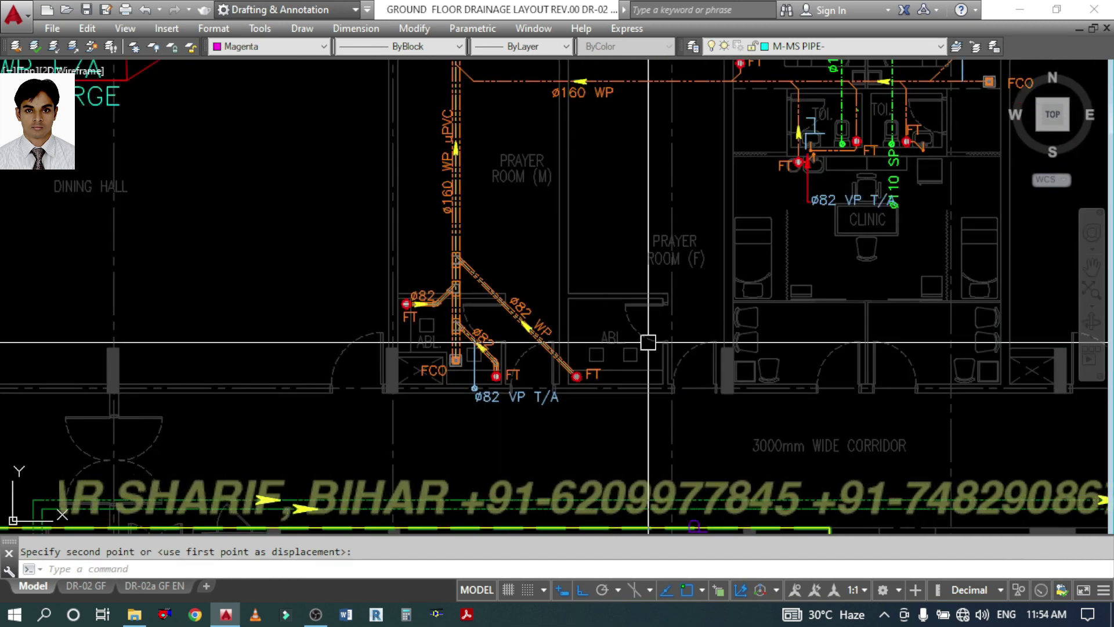
- Examine the kitchen sink, wash basin, horizontal pipe support and floor cleanout detail drawings beside the layouts
scroll(648, 342, down, 10)
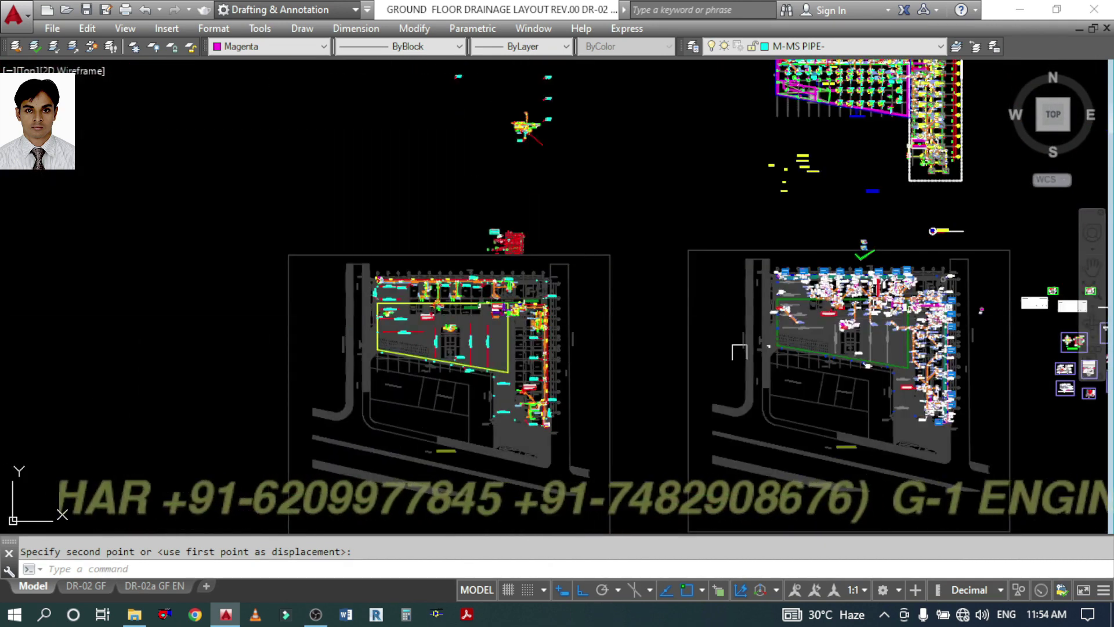
middle_drag(917, 365, 703, 331)
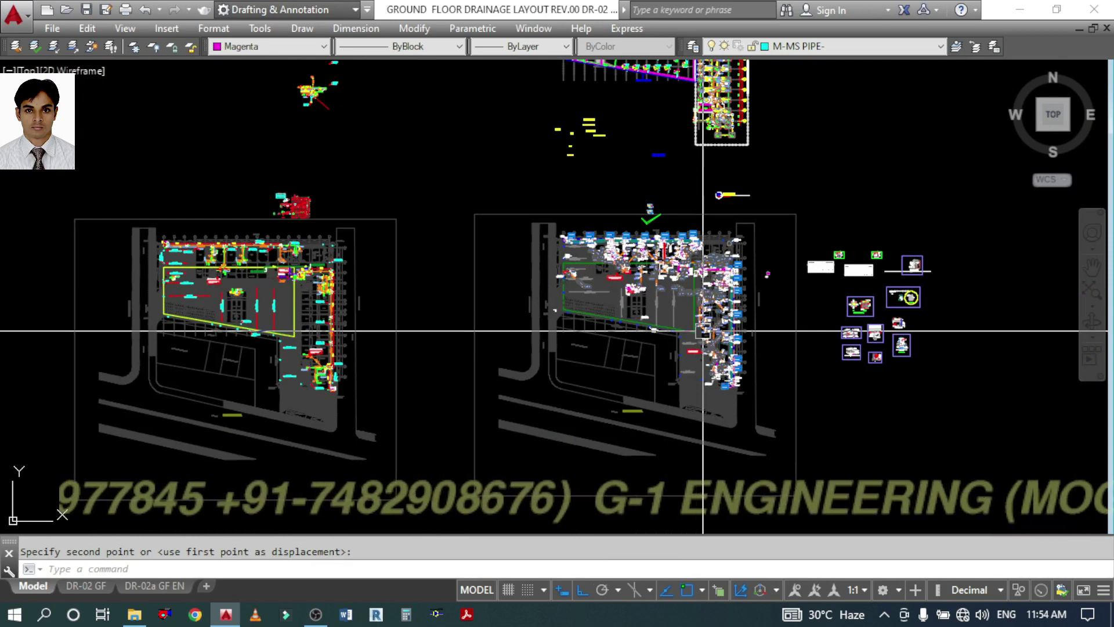
scroll(806, 336, up, 2)
scroll(929, 319, up, 5)
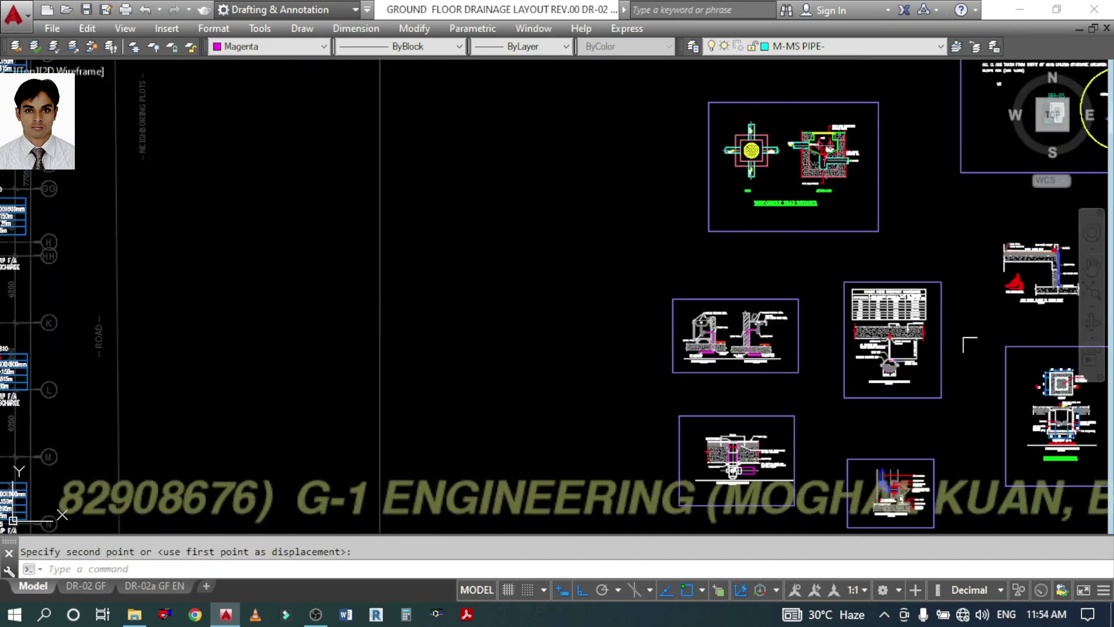
mouse_move(969, 346)
middle_down()
mouse_move(798, 368)
mouse_move(718, 276)
middle_up()
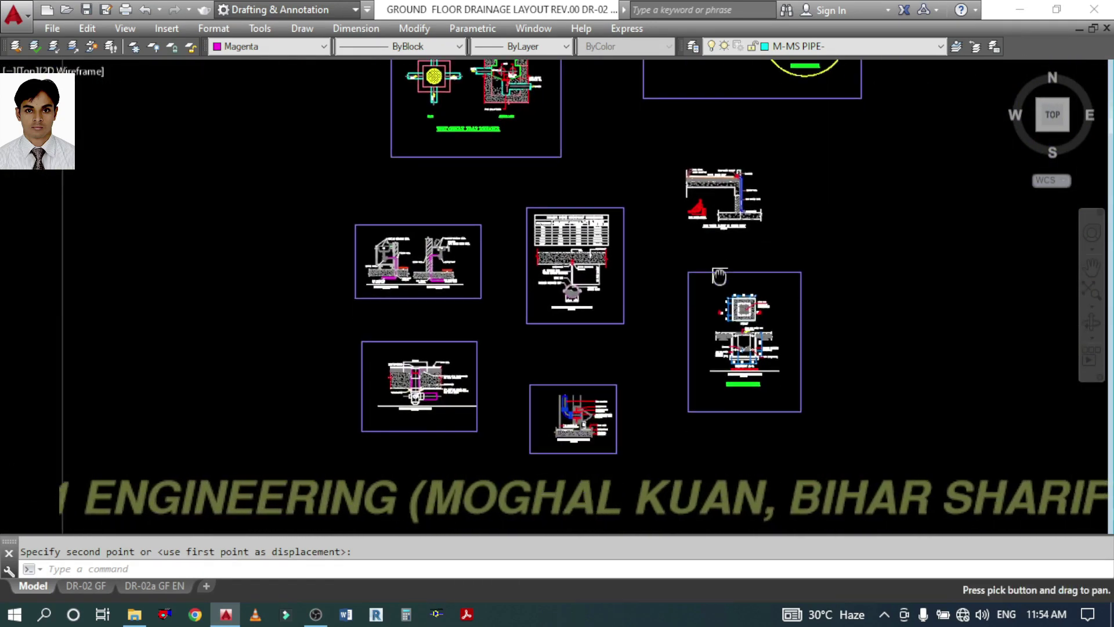
middle_drag(610, 126, 633, 265)
scroll(398, 441, up, 6)
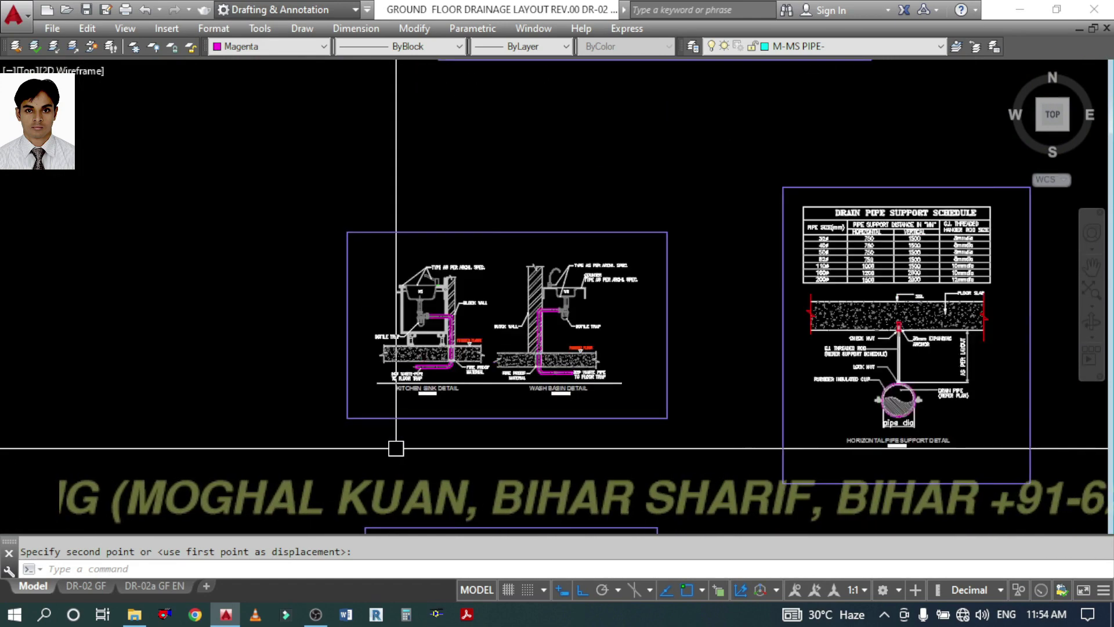
scroll(398, 441, down, 6)
scroll(709, 204, up, 12)
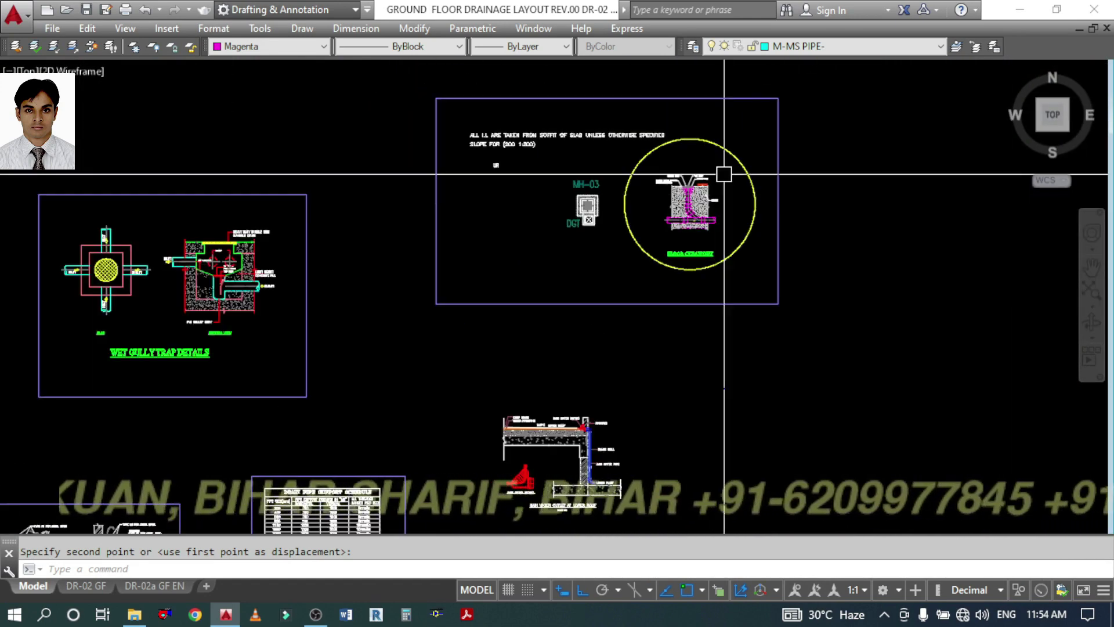
scroll(585, 259, down, 3)
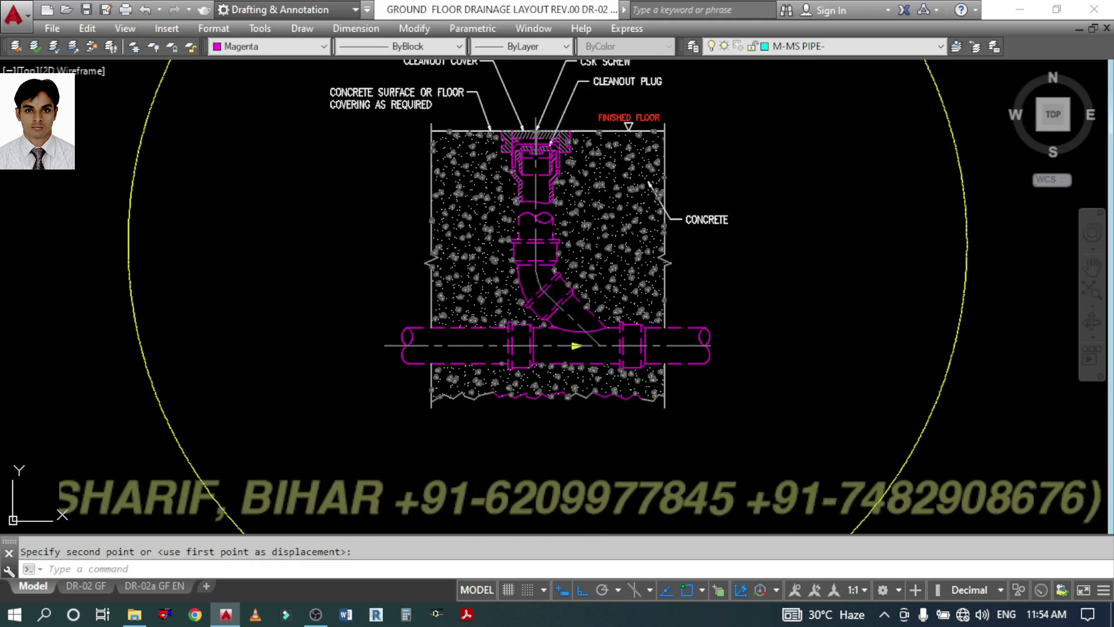
- Examine the rain water outlet and typical floor trap detail drawings
scroll(612, 203, down, 10)
middle_drag(380, 430, 441, 278)
scroll(440, 415, up, 8)
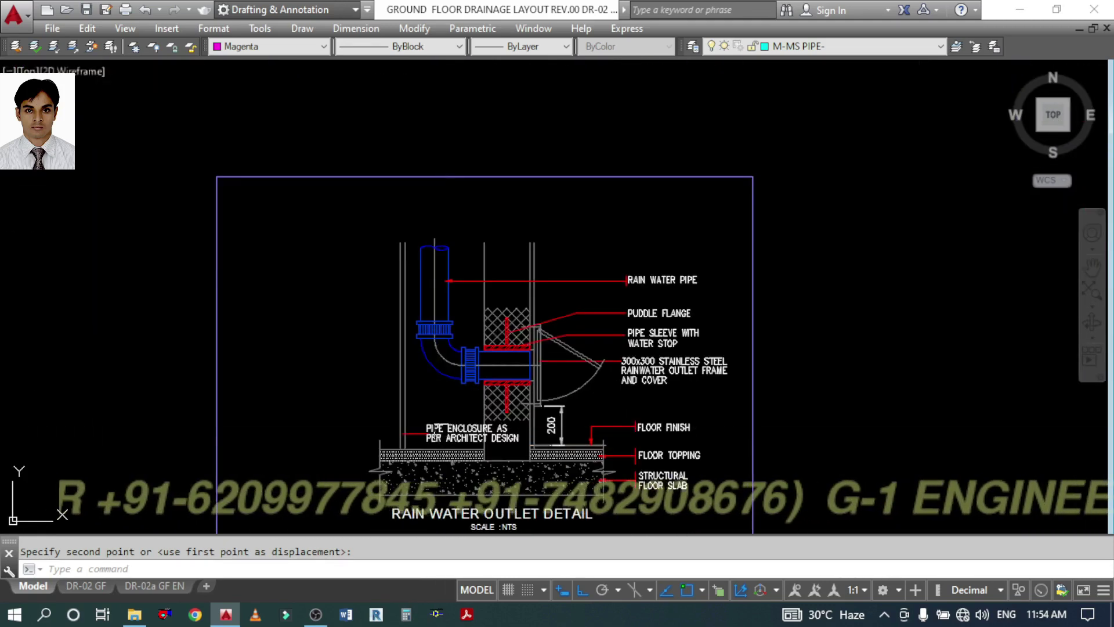
scroll(435, 430, down, 6)
scroll(417, 242, down, 3)
scroll(443, 229, up, 12)
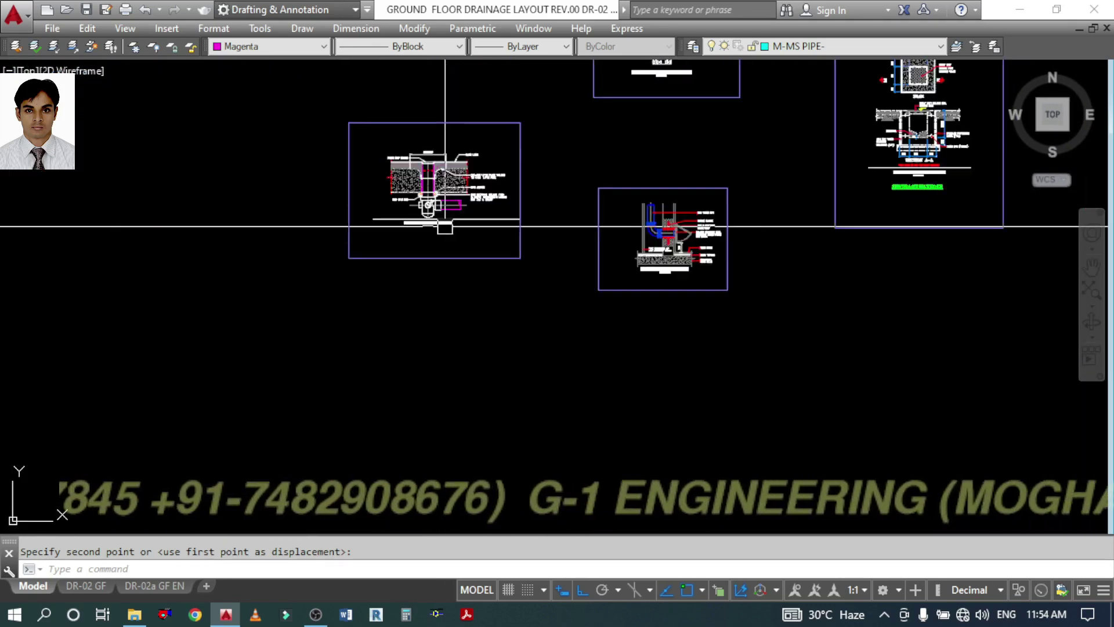
middle_drag(365, 272, 373, 280)
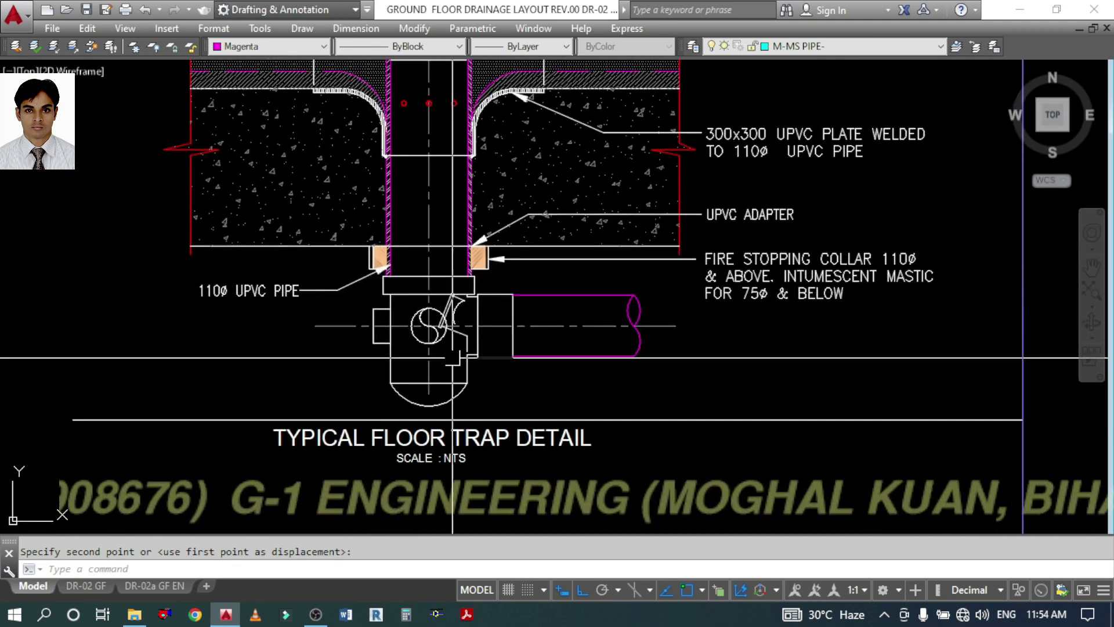
scroll(453, 357, down, 8)
middle_drag(524, 394, 531, 229)
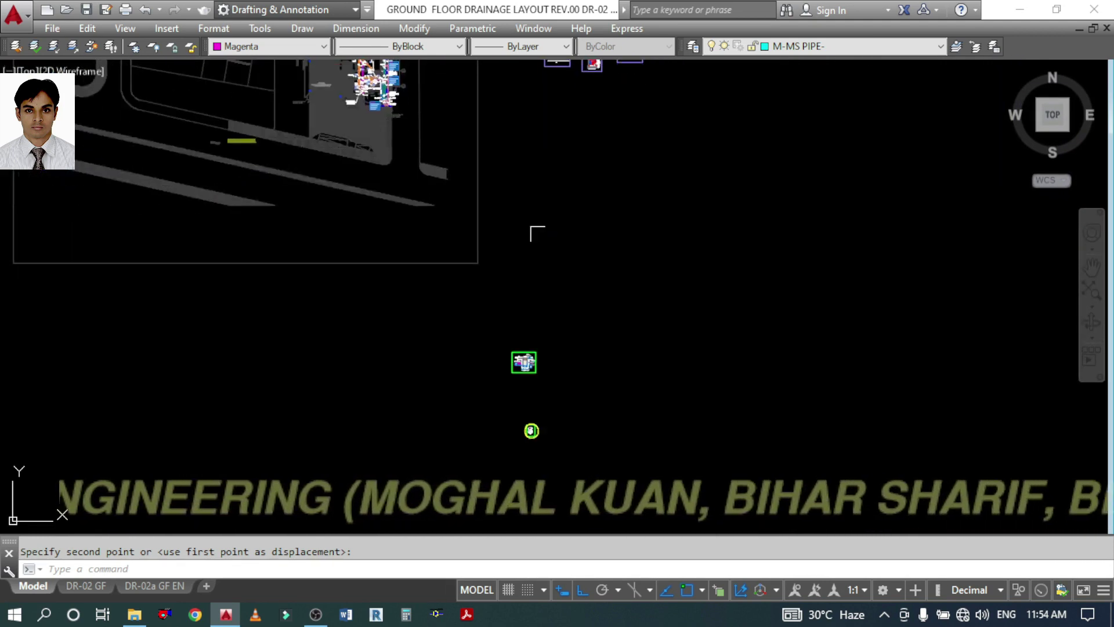
- Examine the 160ø gully trap detail drawing with its inlet connections and outlet connection to the manhole
scroll(532, 307, up, 3)
middle_drag(502, 468, 497, 247)
scroll(501, 260, up, 3)
scroll(526, 321, up, 4)
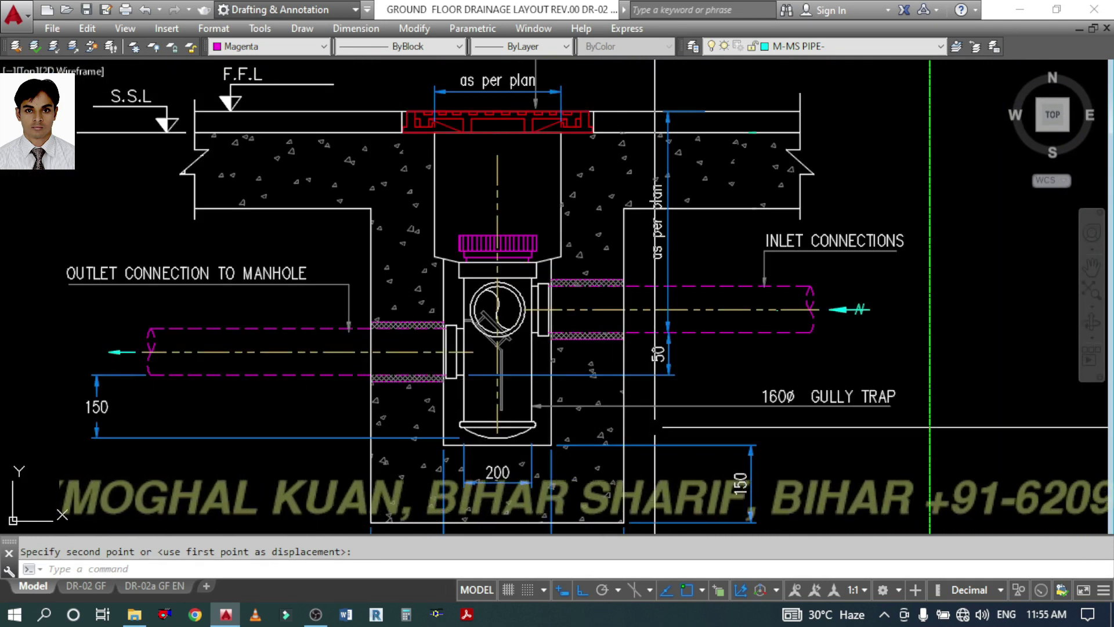
scroll(598, 288, down, 10)
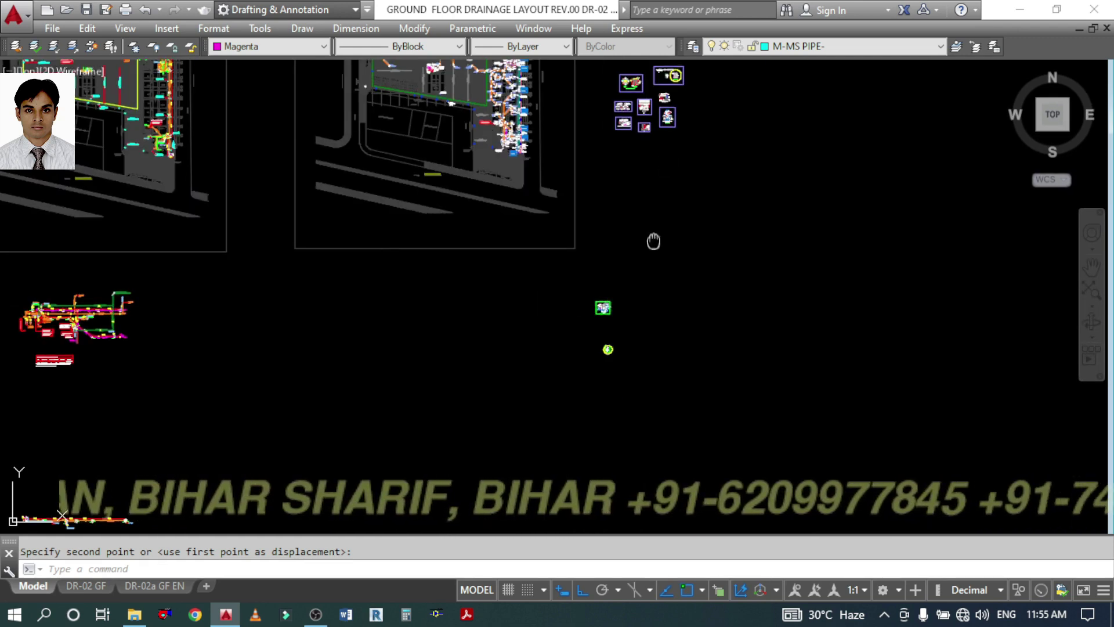
- Examine the manhole backdrop detail and the section through FIC-02 among the drawings beside the layouts
scroll(662, 233, up, 3)
scroll(649, 226, up, 2)
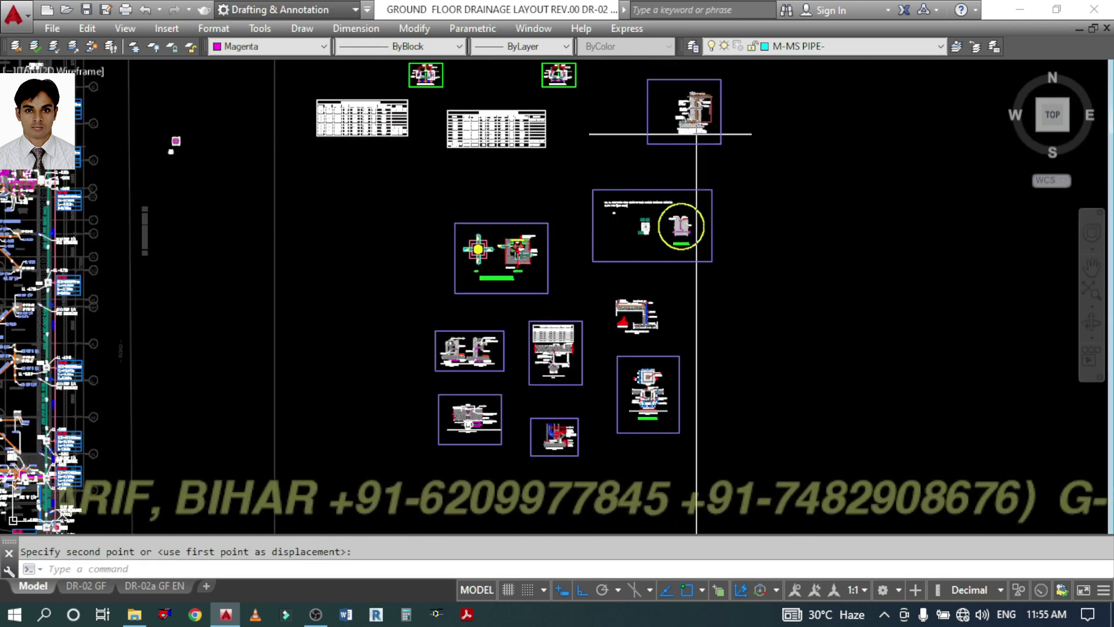
scroll(681, 227, up, 10)
middle_drag(652, 342, 653, 219)
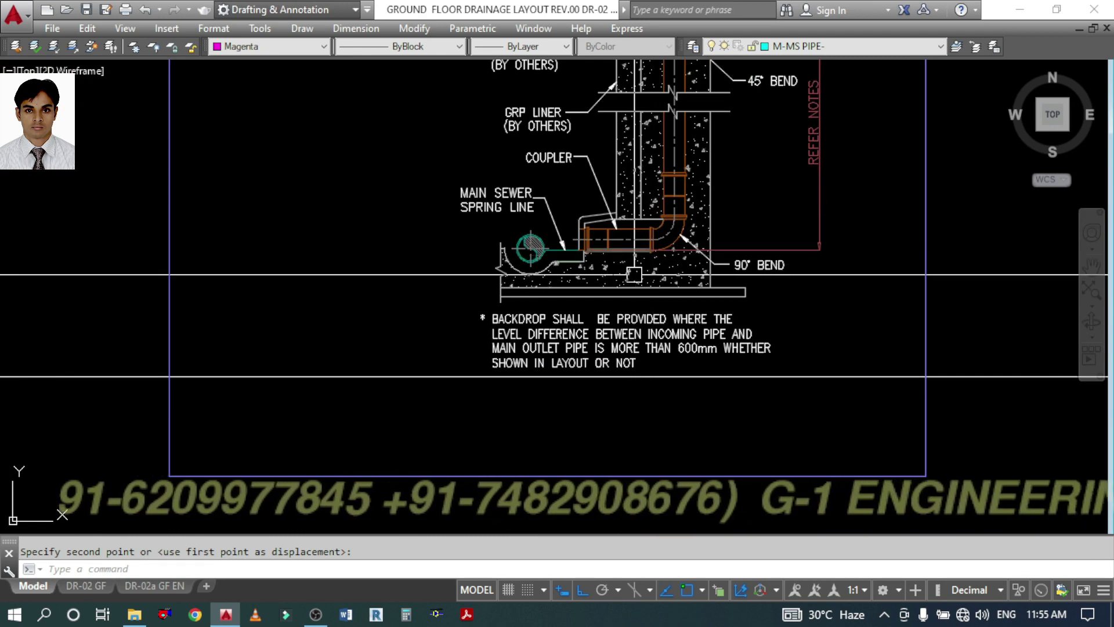
scroll(635, 254, down, 5)
mouse_move(656, 284)
middle_down()
mouse_move(664, 241)
mouse_move(716, 317)
middle_up()
scroll(723, 283, up, 3)
scroll(734, 235, down, 3)
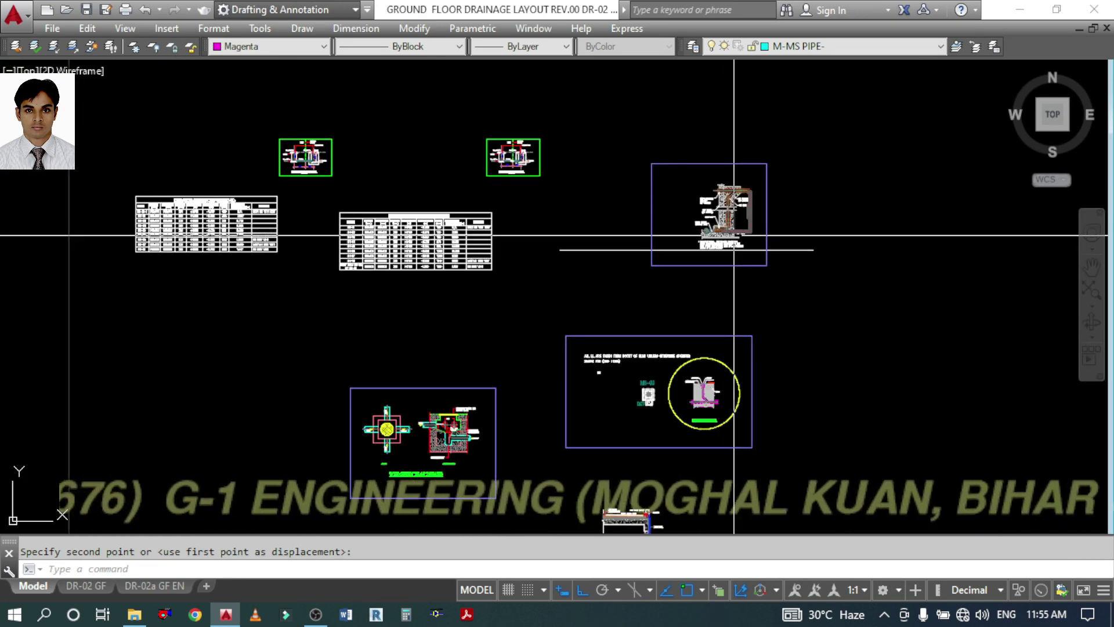
scroll(486, 161, up, 10)
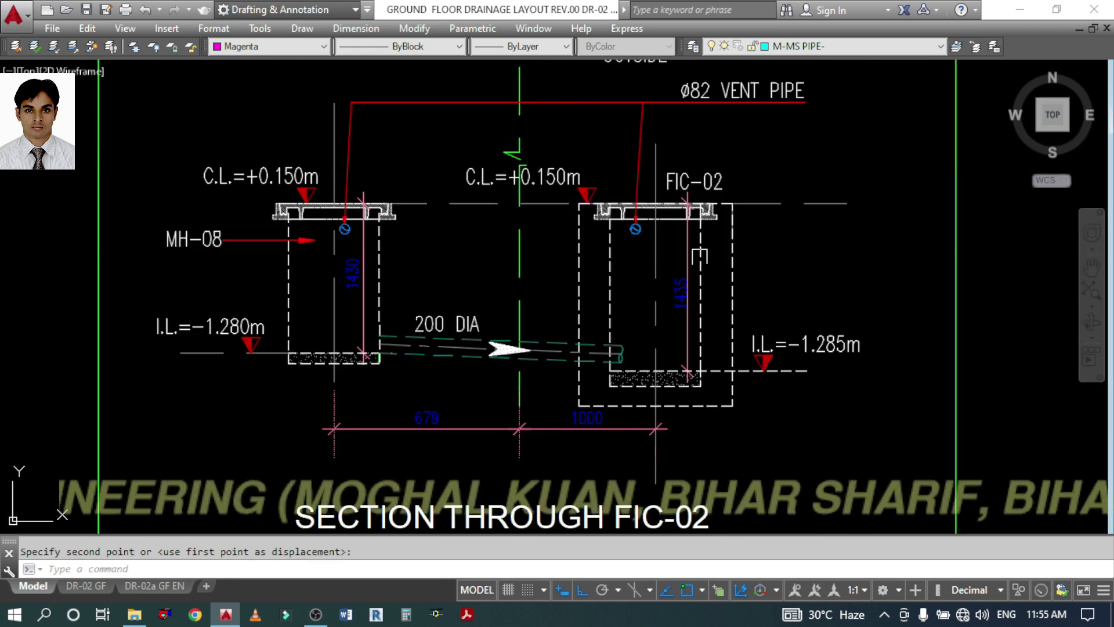
scroll(700, 261, down, 10)
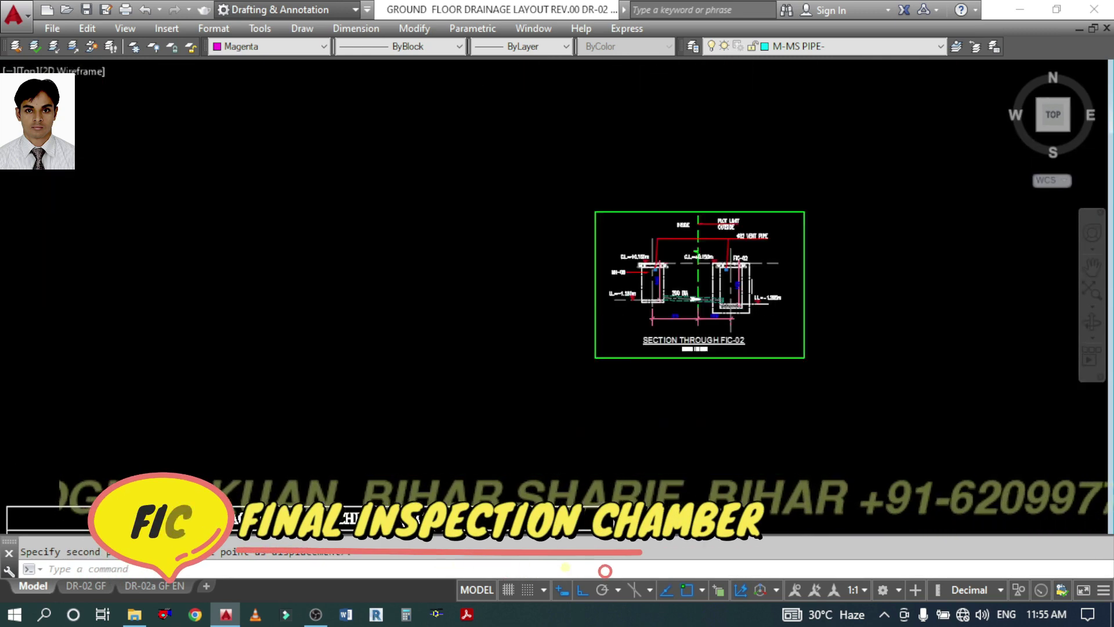
scroll(766, 286, down, 2)
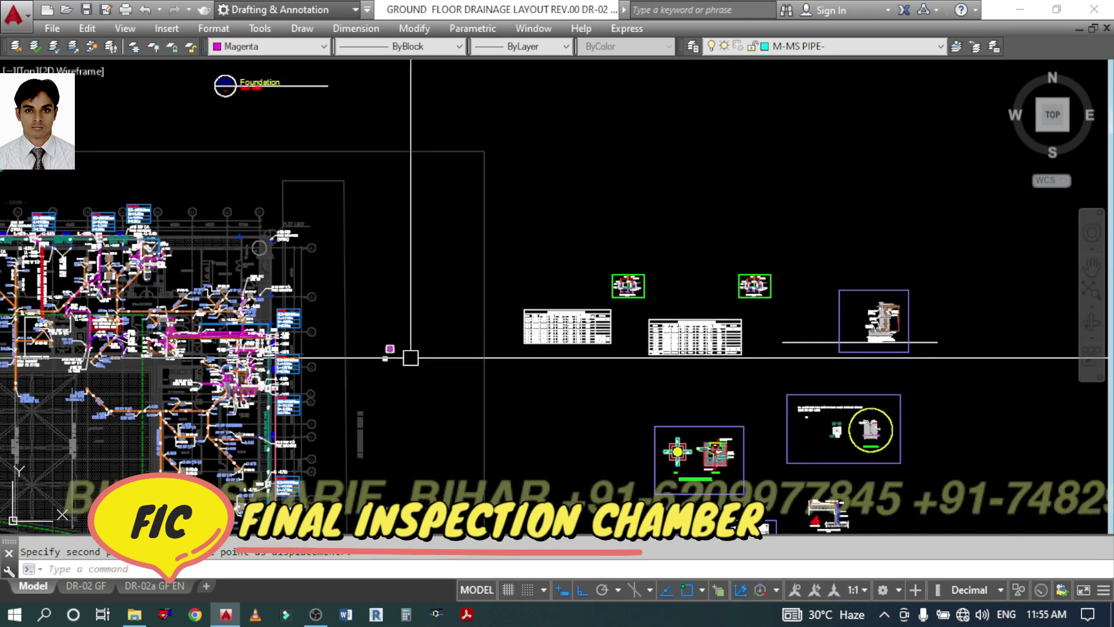
- Examine the single-line drainage layout around MH-01, the prayer rooms and the clinic toilets
middle_drag(410, 358, 764, 228)
scroll(821, 244, down, 2)
scroll(493, 267, down, 2)
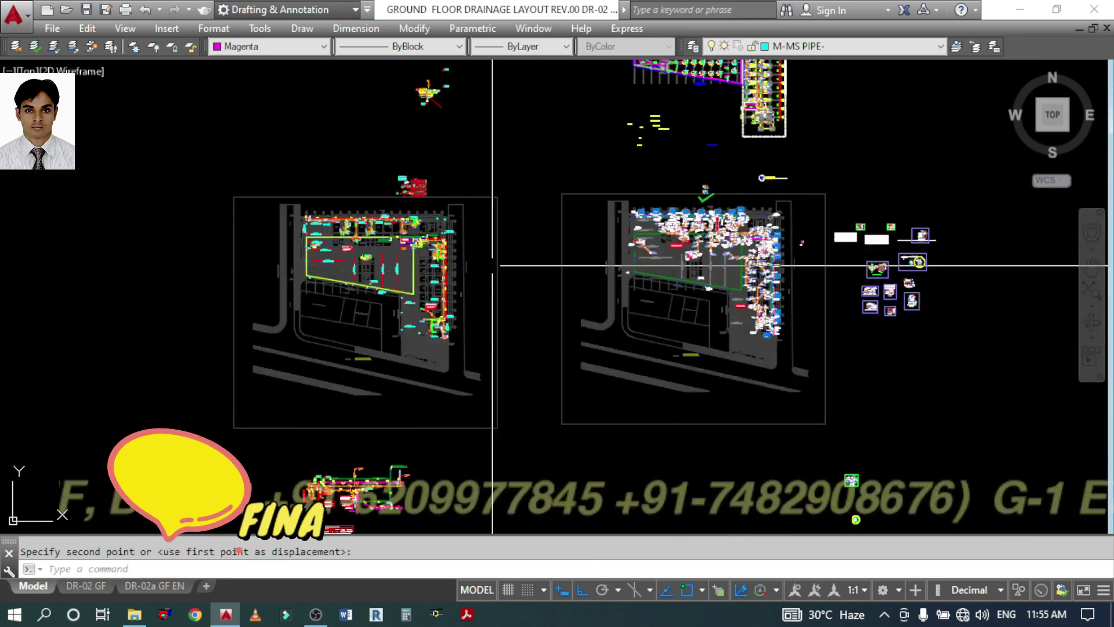
scroll(429, 206, up, 5)
scroll(429, 207, up, 4)
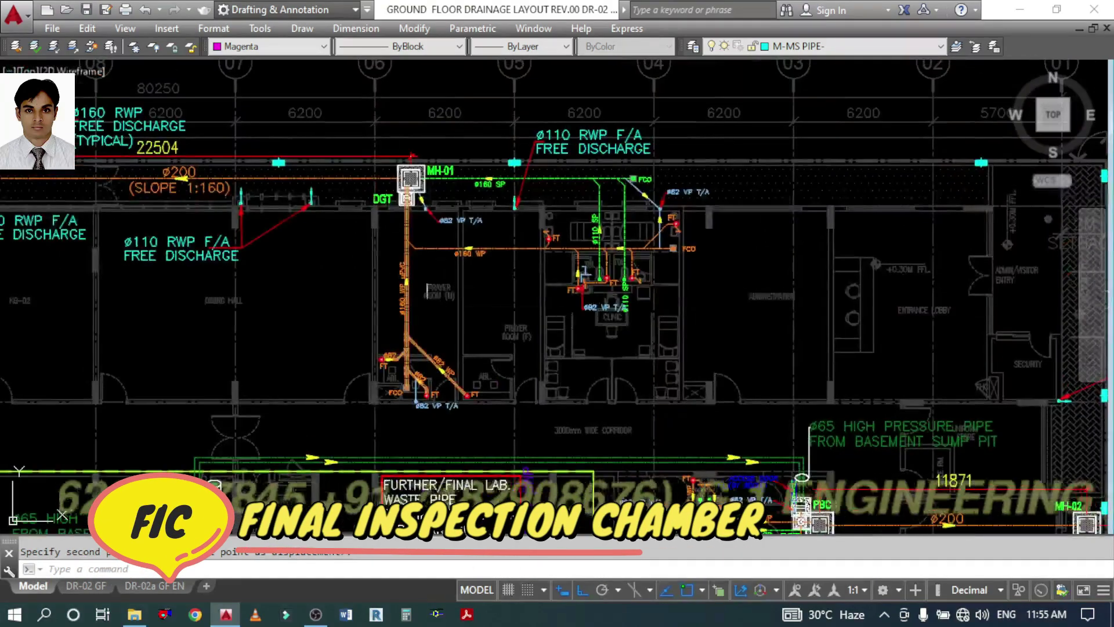
click(313, 68)
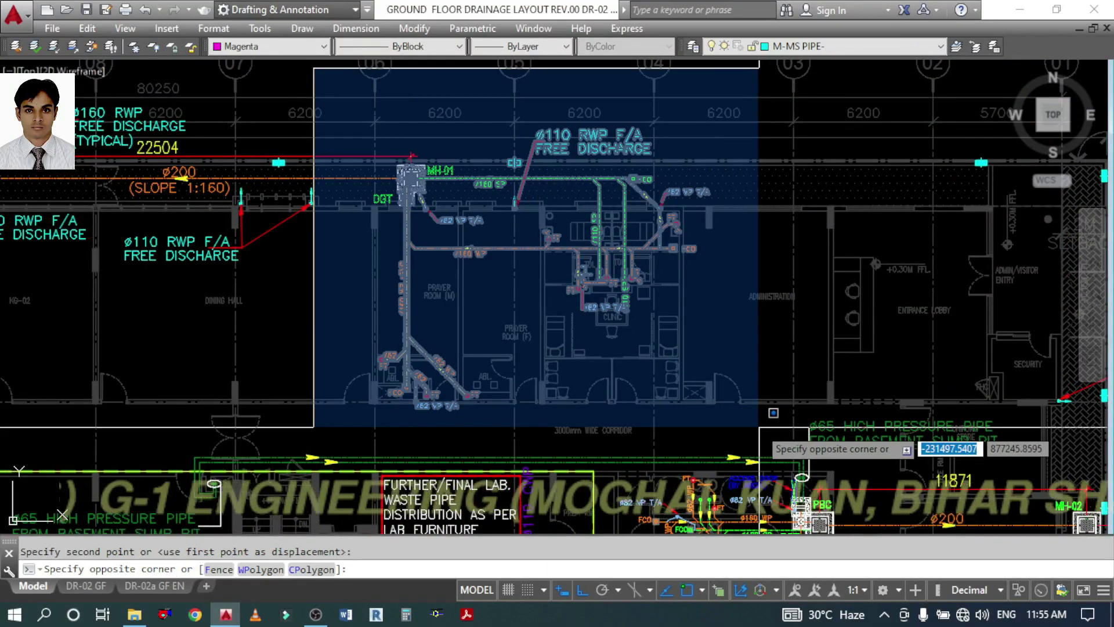
key(Escape)
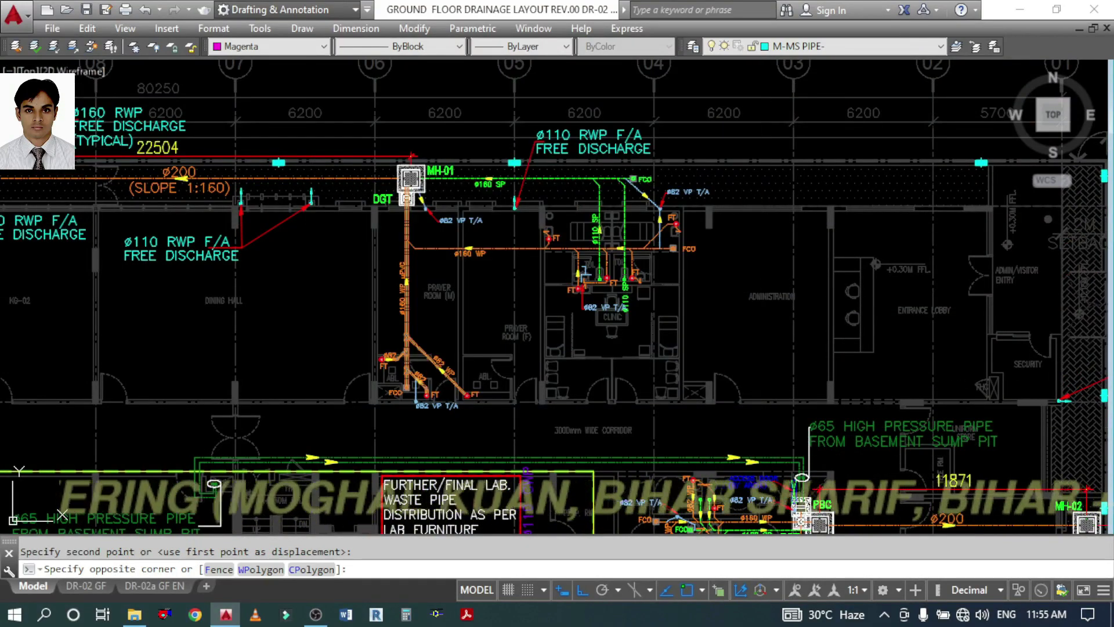
scroll(480, 264, down, 5)
scroll(480, 264, down, 3)
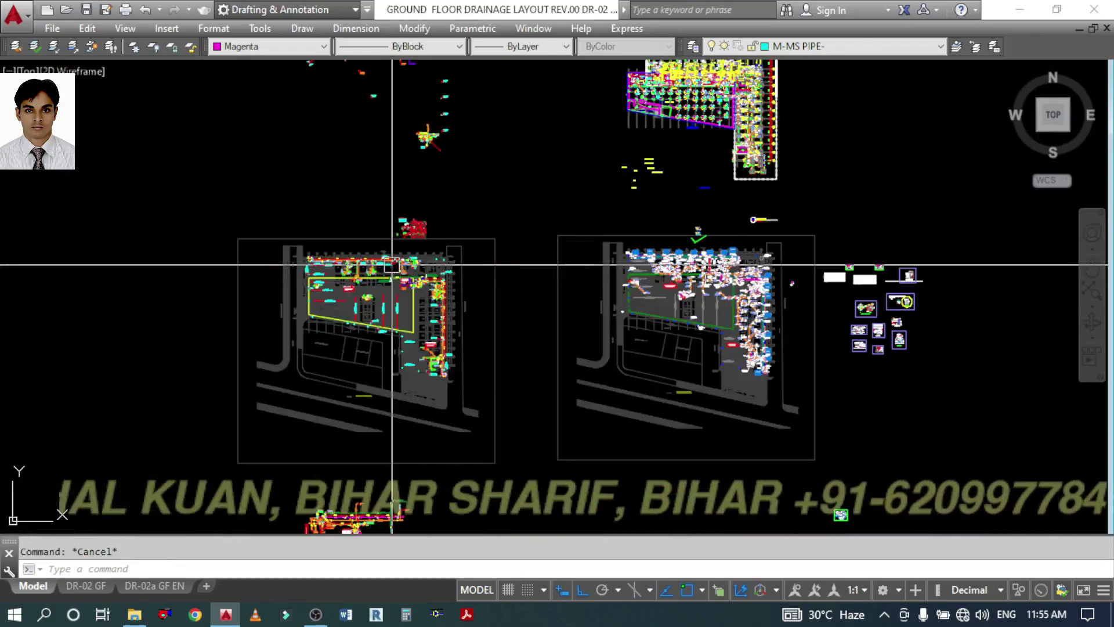
- Examine the completed double-line drainage layout along the manhole row for comparison with the single-line layout
scroll(584, 286, up, 4)
scroll(720, 271, up, 6)
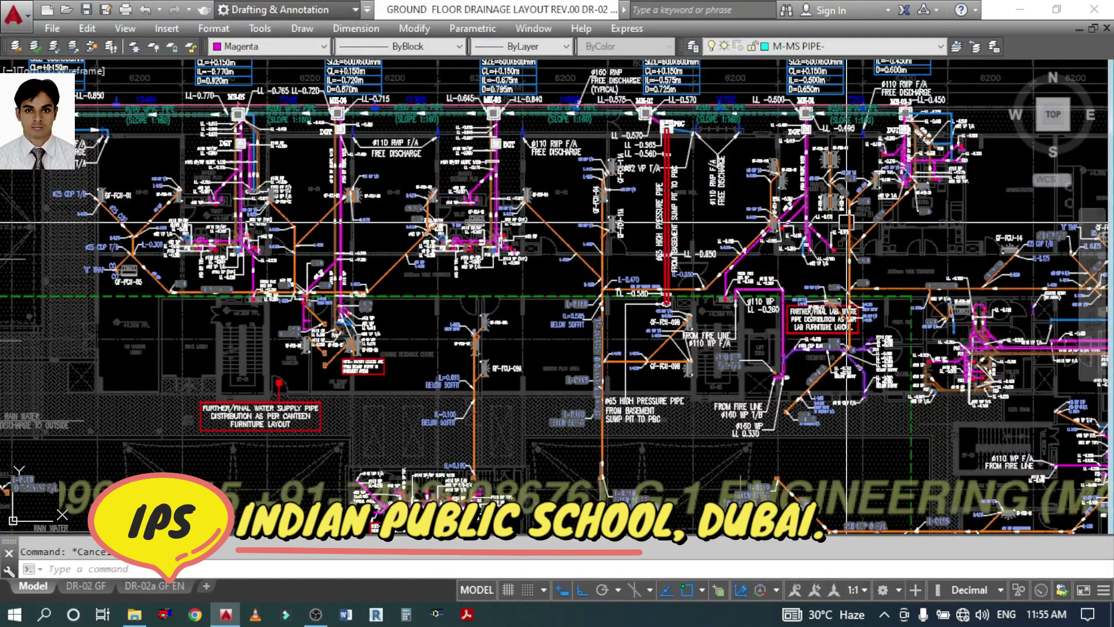
click(846, 223)
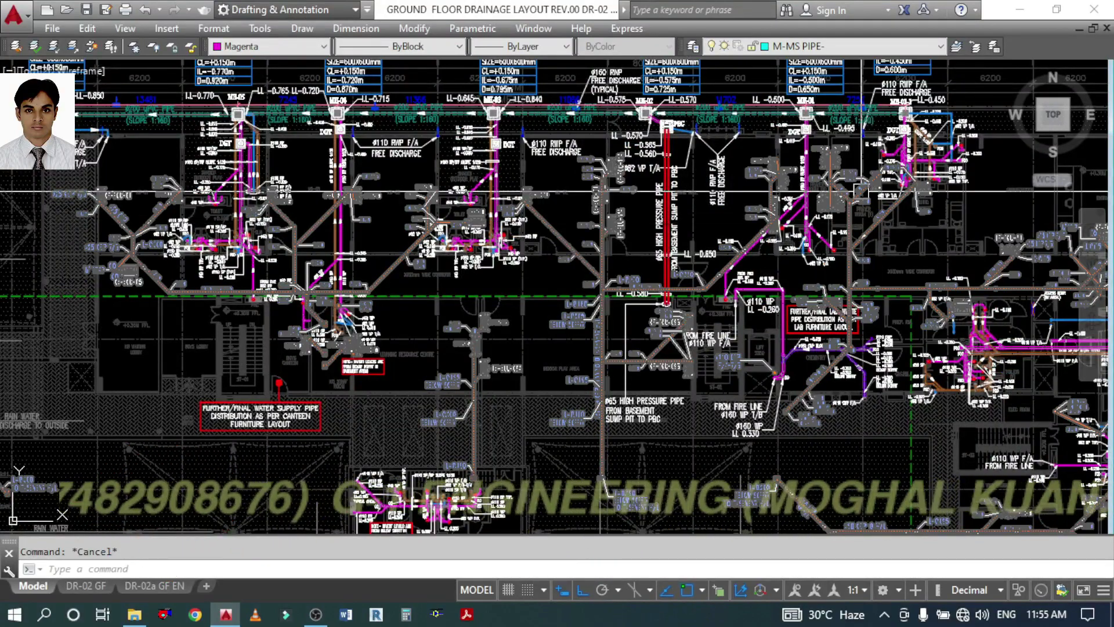
scroll(758, 278, down, 5)
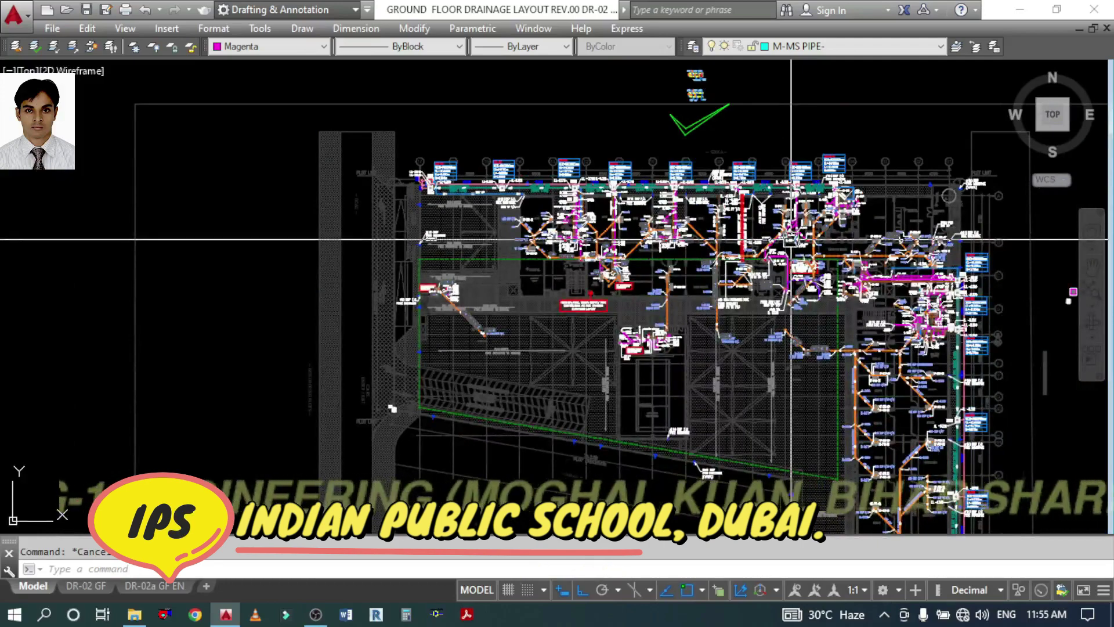
scroll(354, 269, down, 3)
middle_drag(361, 241, 620, 250)
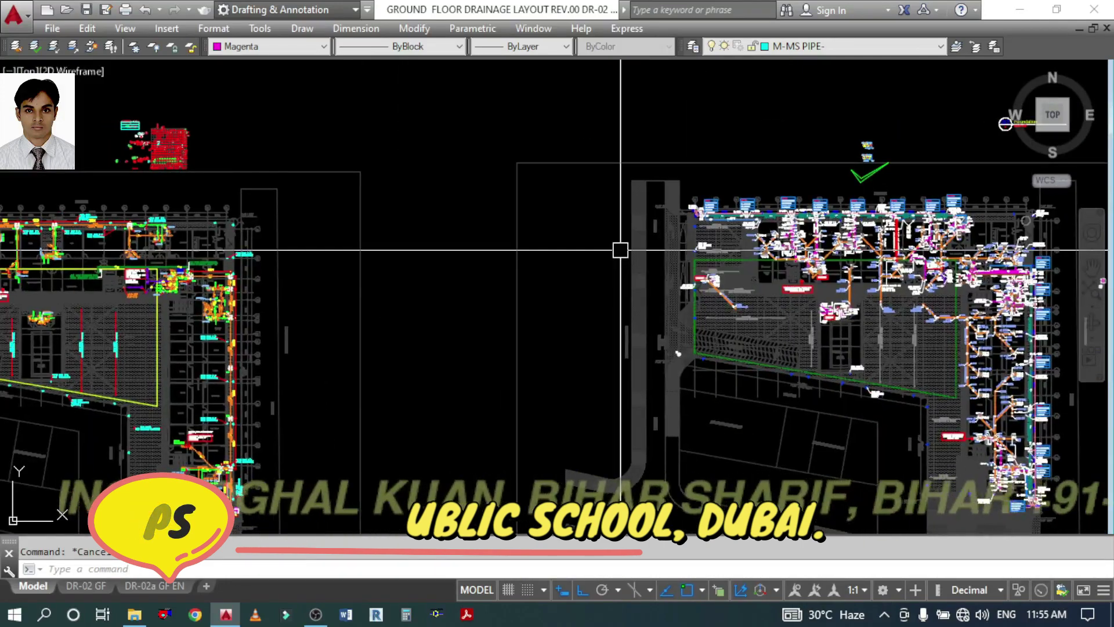
scroll(944, 259, up, 5)
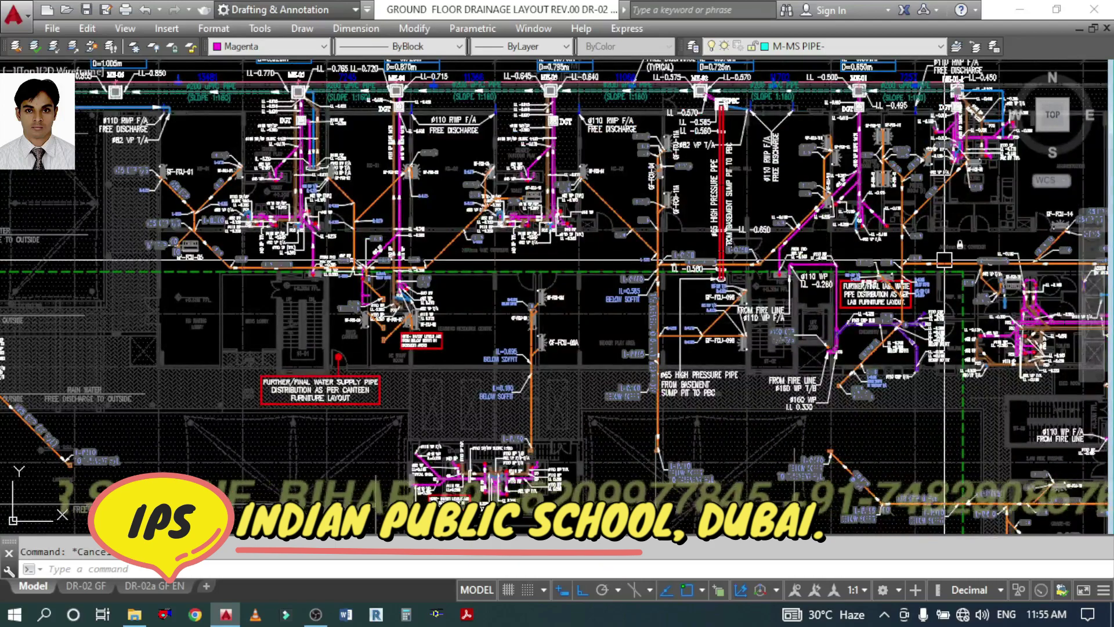
- Examine the double-line waste, soil and vent pipes, slopes and invert levels around MH-01-1 and the clinic toilets
scroll(945, 259, up, 5)
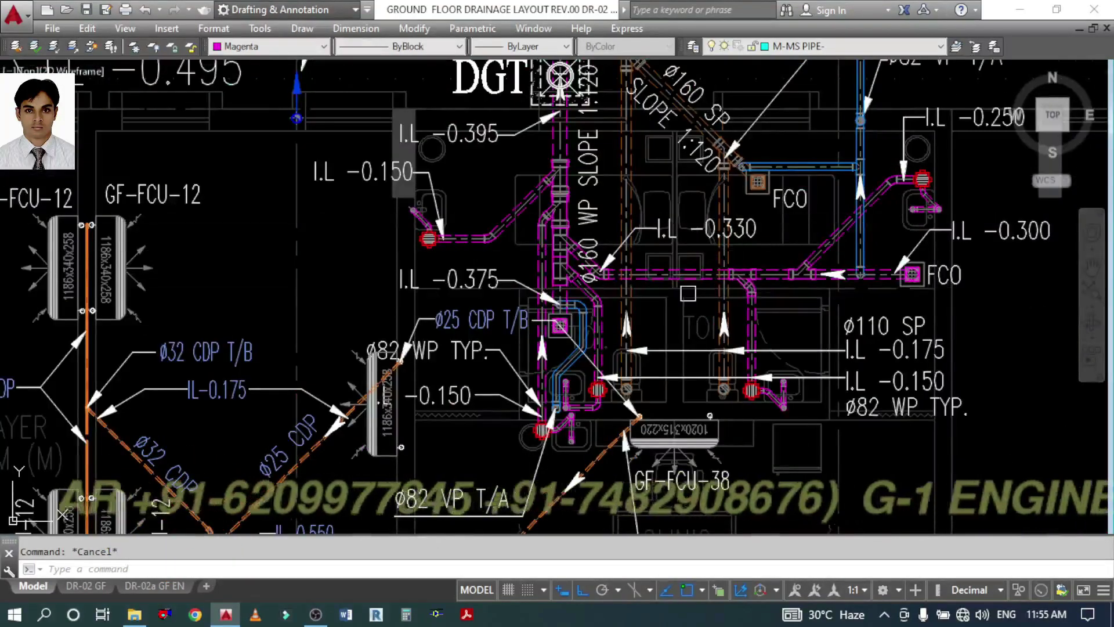
scroll(687, 293, down, 3)
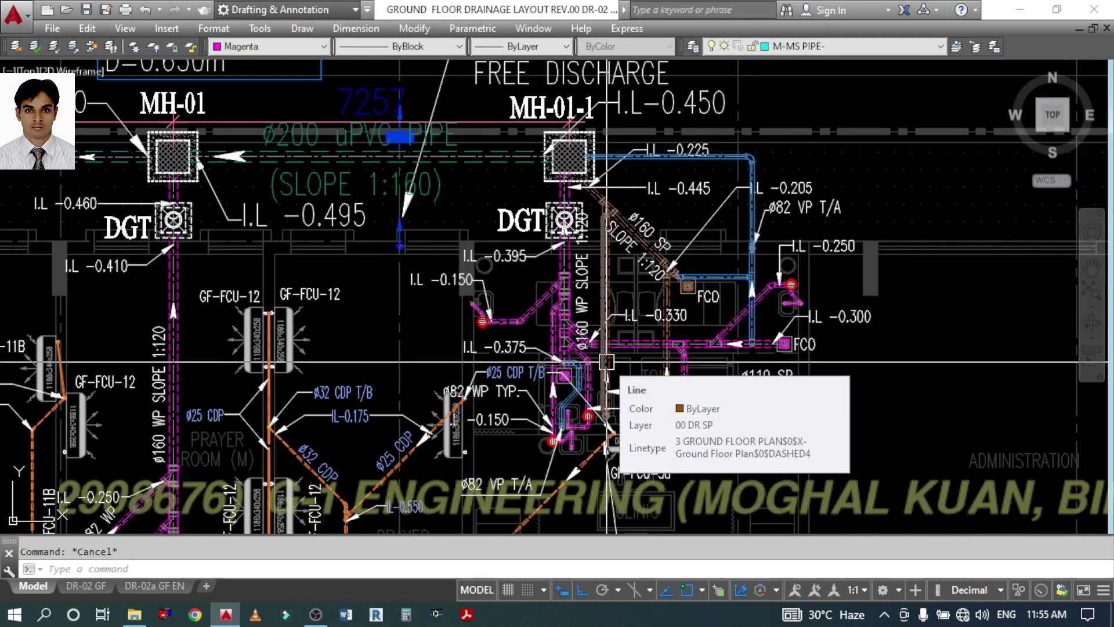
scroll(607, 362, up, 2)
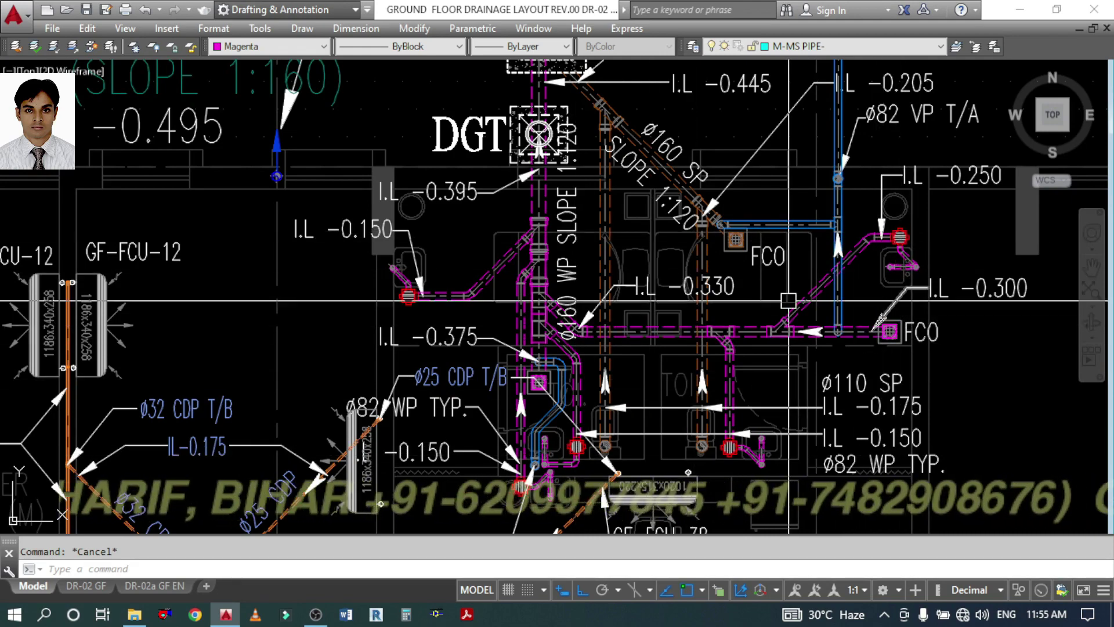
scroll(637, 302, down, 2)
middle_drag(625, 353, 623, 388)
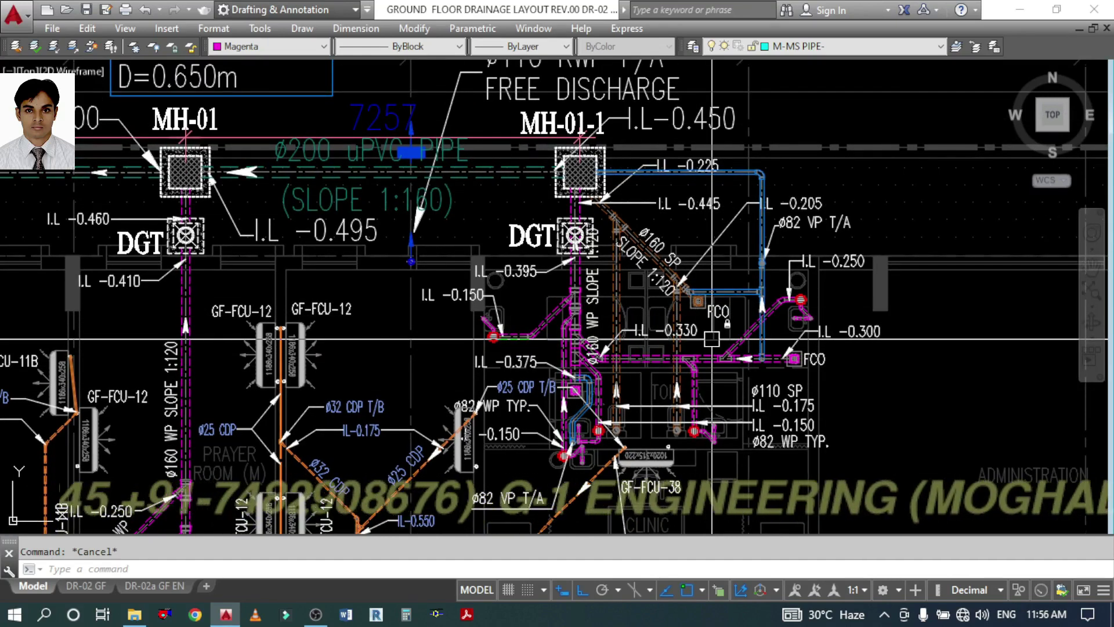
mouse_move(712, 339)
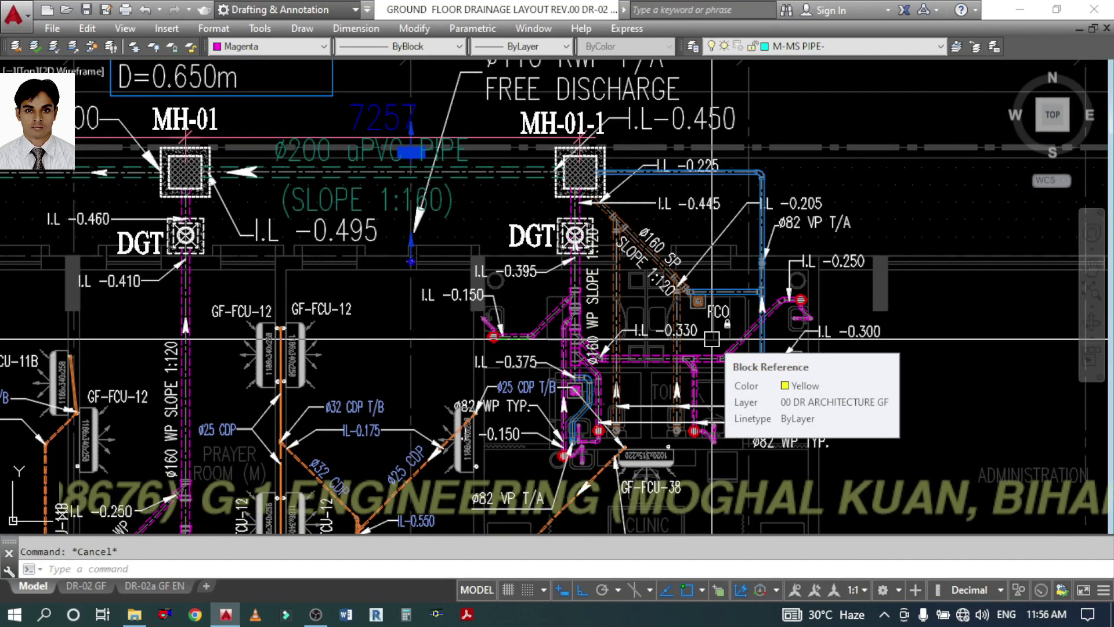
scroll(480, 339, down, 5)
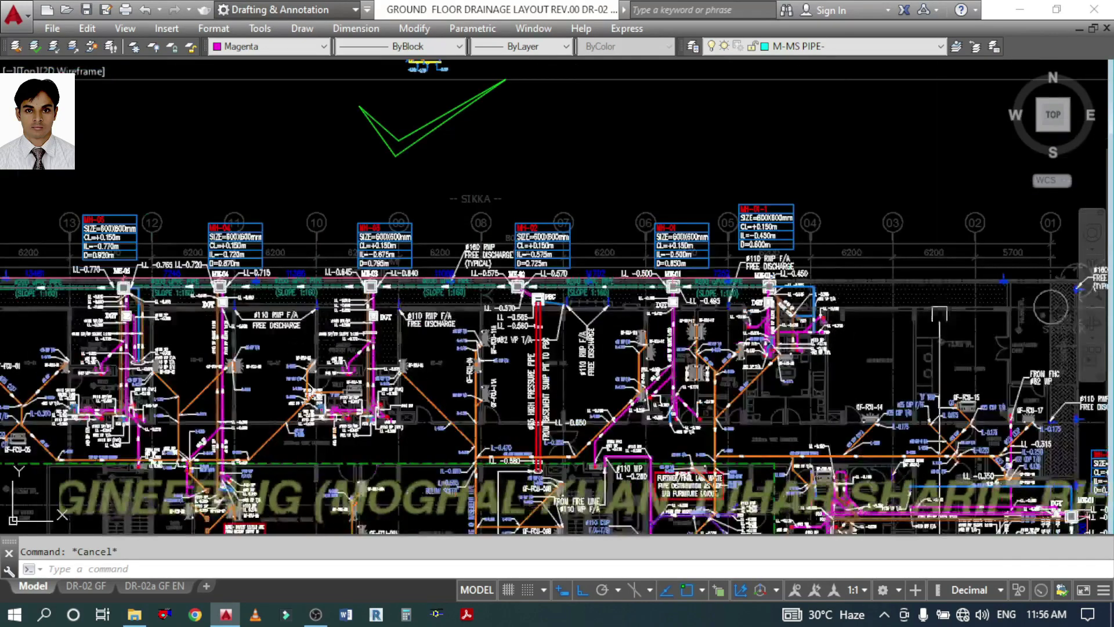
scroll(752, 304, up, 3)
scroll(752, 304, down, 4)
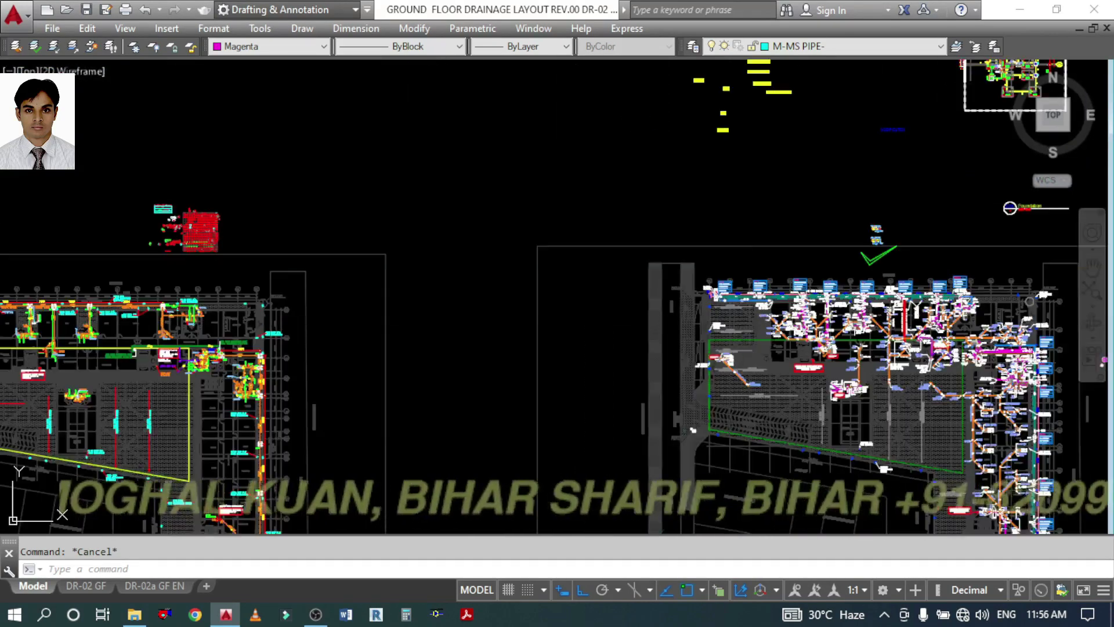
- Examine the converted ø160 WP uPVC pipe from MH-01 to its ø82 branches and floor cleanout
scroll(568, 266, up, 3)
scroll(541, 270, up, 7)
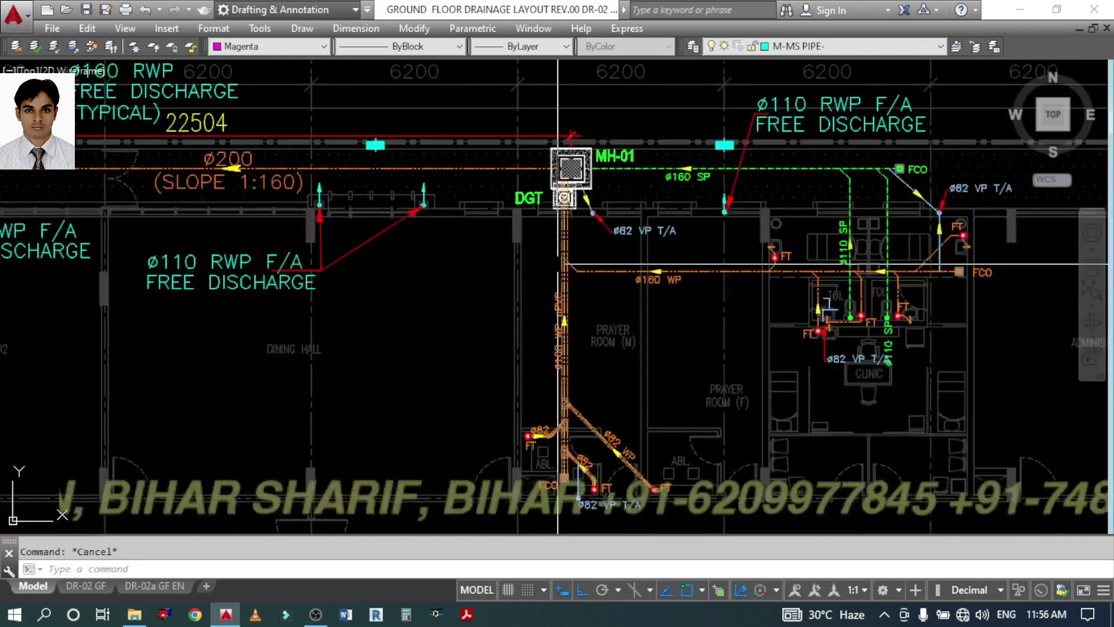
middle_drag(619, 366, 607, 216)
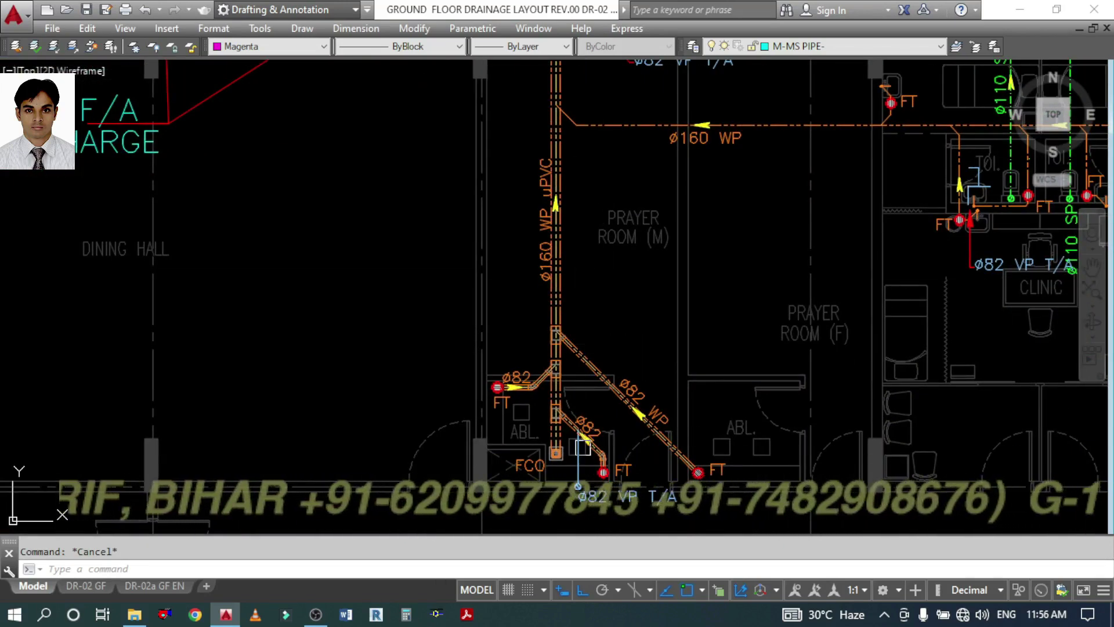
middle_drag(584, 331, 588, 518)
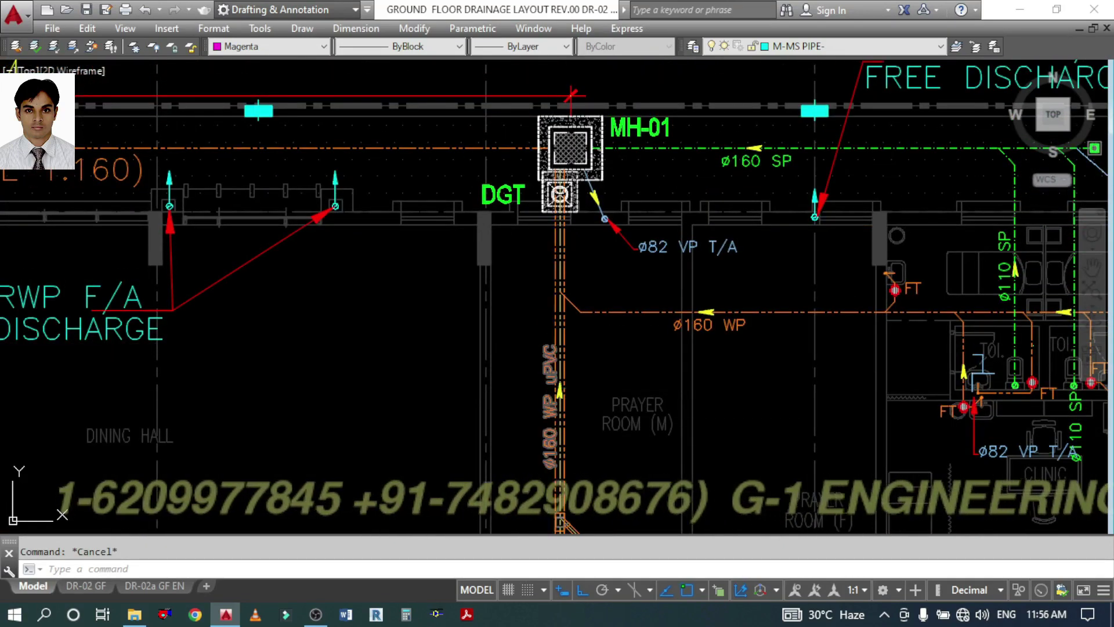
- Mirror the floor trap symbol beside the northeast washbasin about its vertical centreline and erase the source object
scroll(552, 177, up, 4)
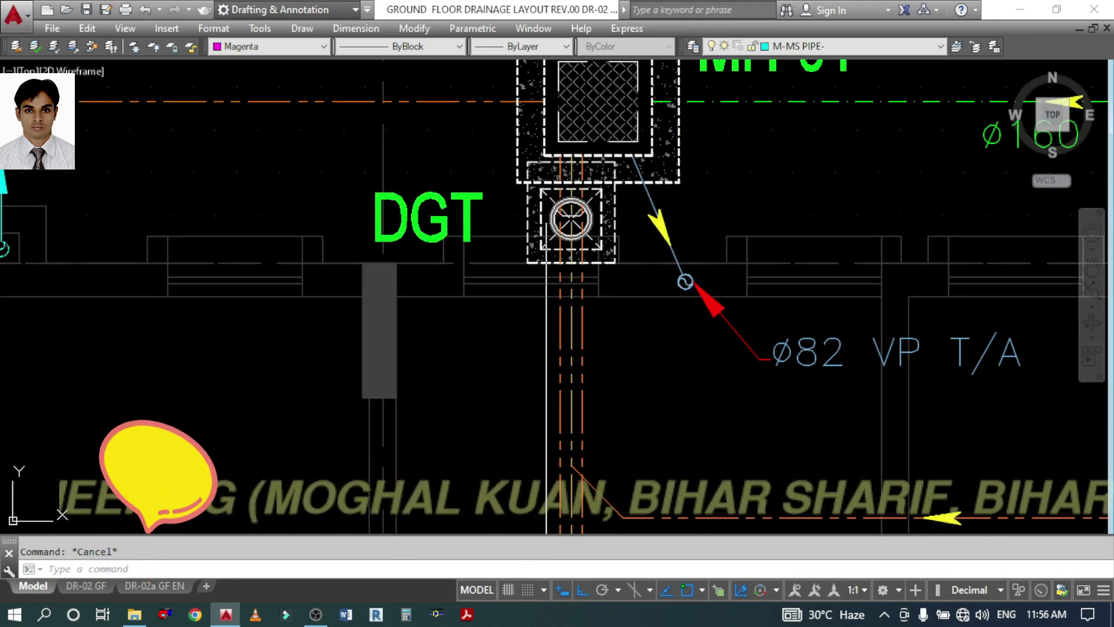
middle_drag(475, 200, 461, 228)
middle_drag(577, 148, 575, 228)
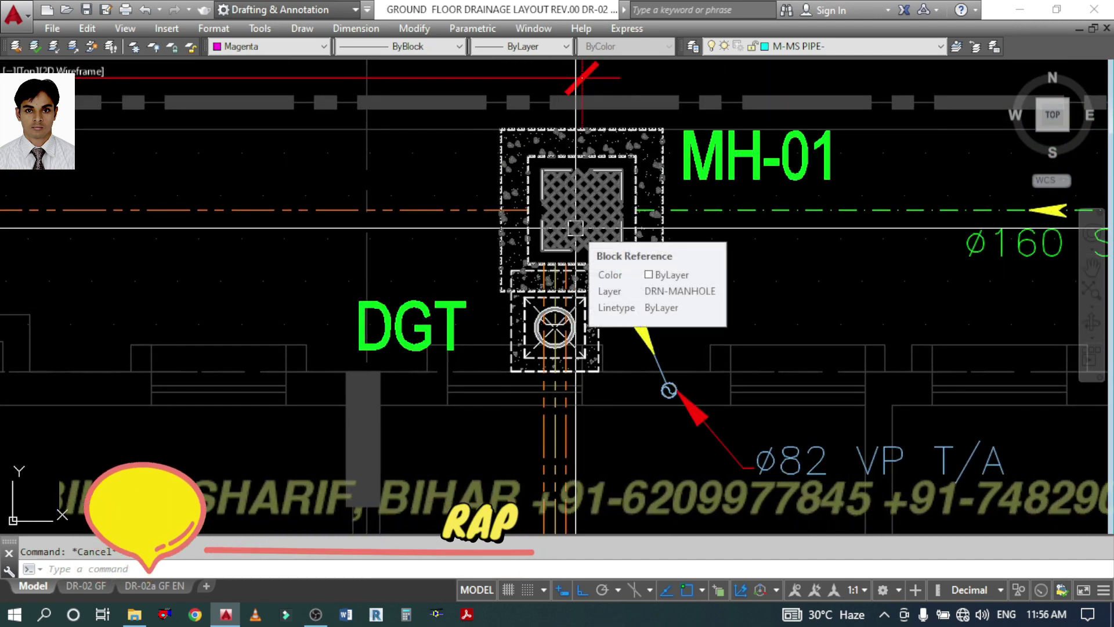
scroll(575, 228, down, 4)
middle_drag(657, 314, 504, 240)
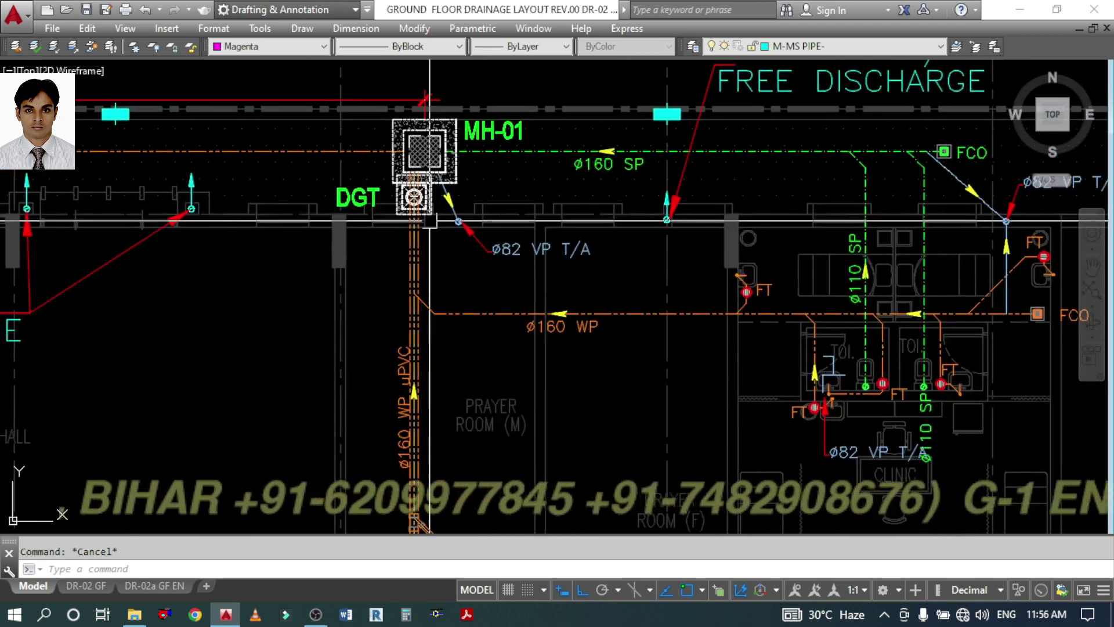
scroll(653, 258, down, 3)
scroll(652, 259, up, 5)
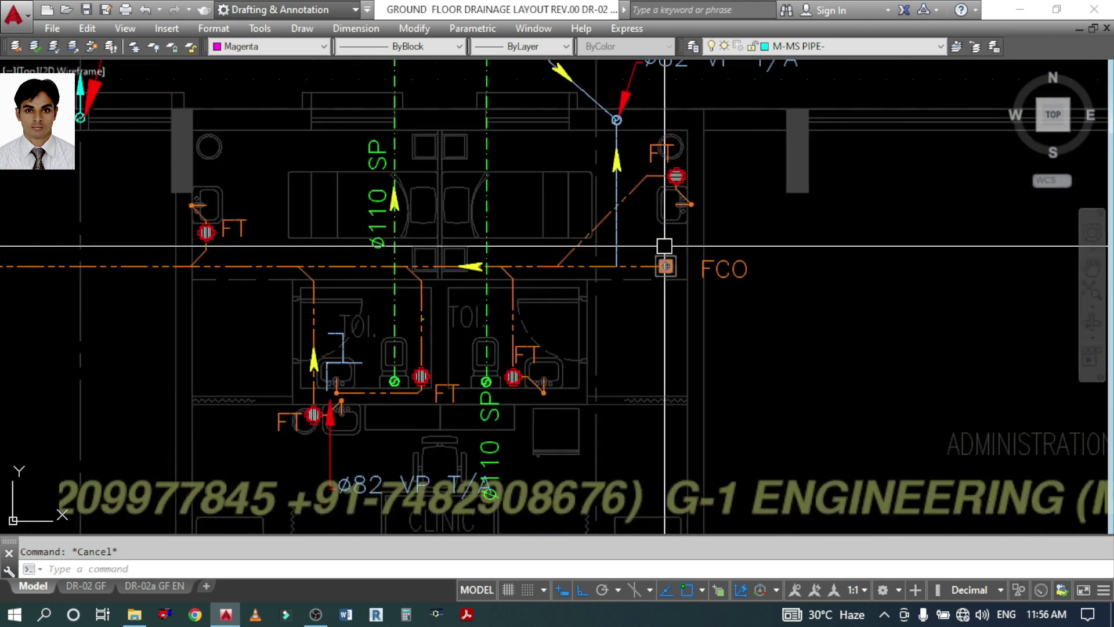
middle_drag(631, 242, 686, 266)
scroll(733, 194, up, 6)
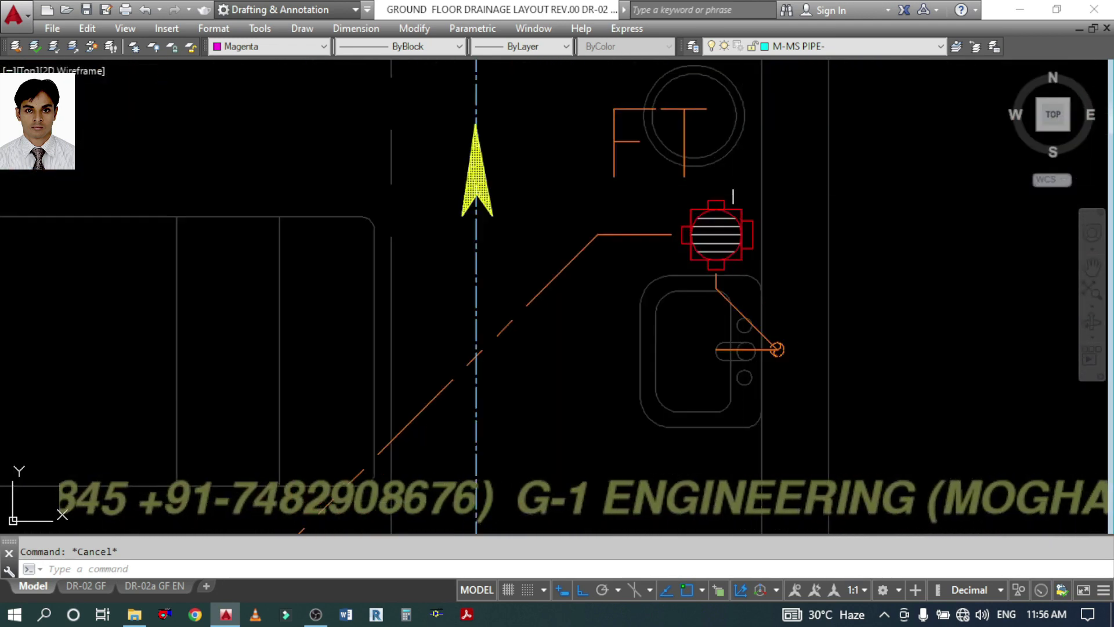
key(Return)
click(726, 238)
key(Return)
click(716, 199)
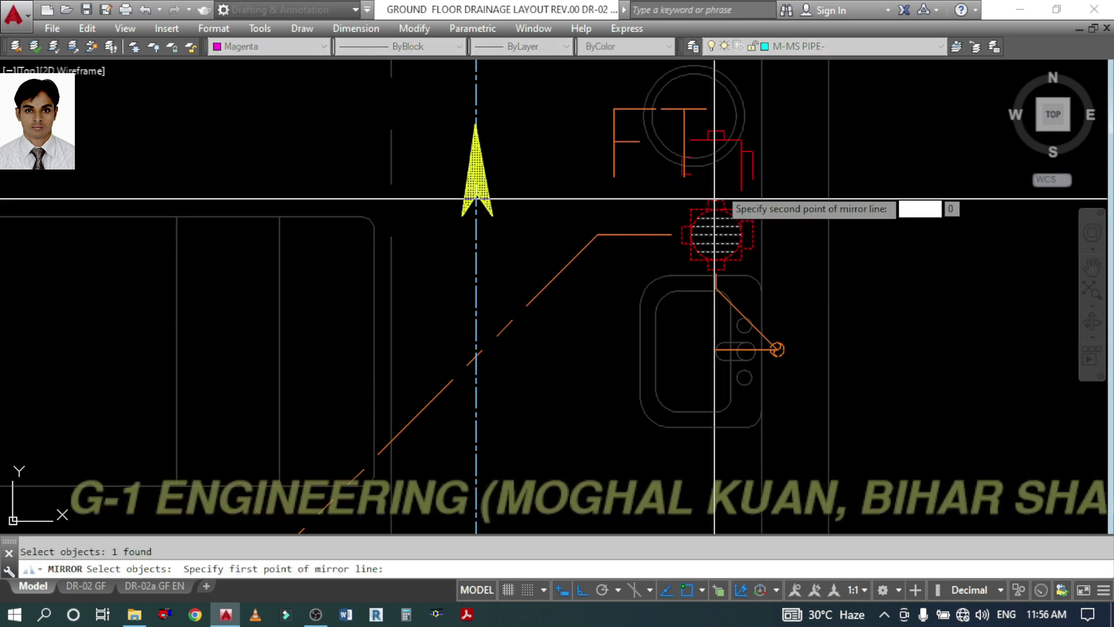
scroll(712, 132, up, 4)
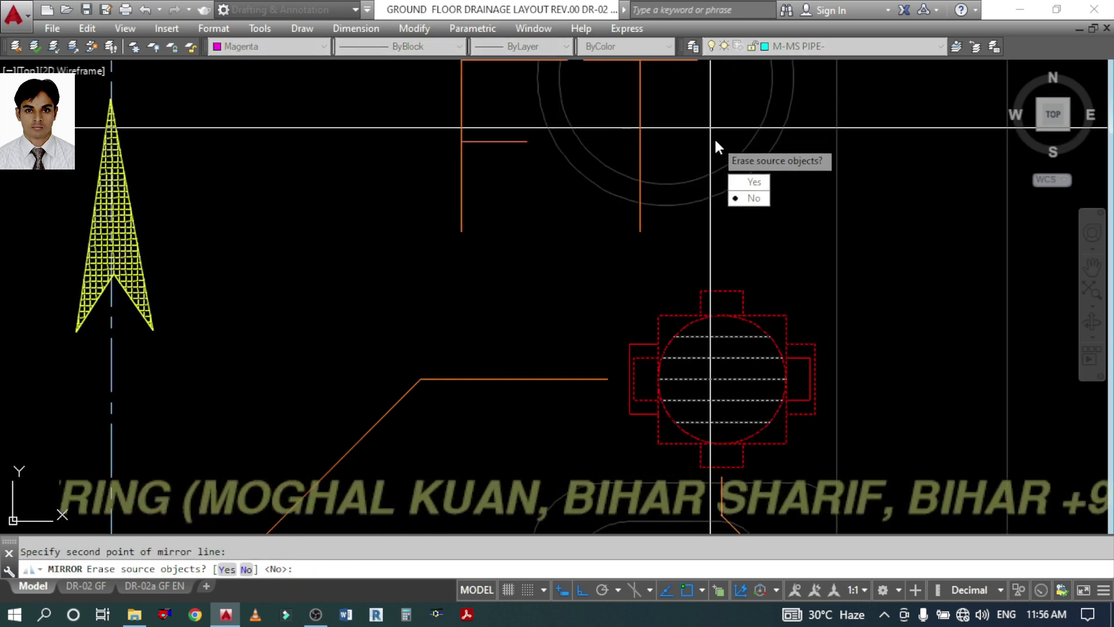
text(Y)
key(Return)
- Offset the short horizontal waste pipe segment west of the mirrored floor trap by 41 on both sides
scroll(715, 138, down, 4)
middle_drag(688, 267, 770, 249)
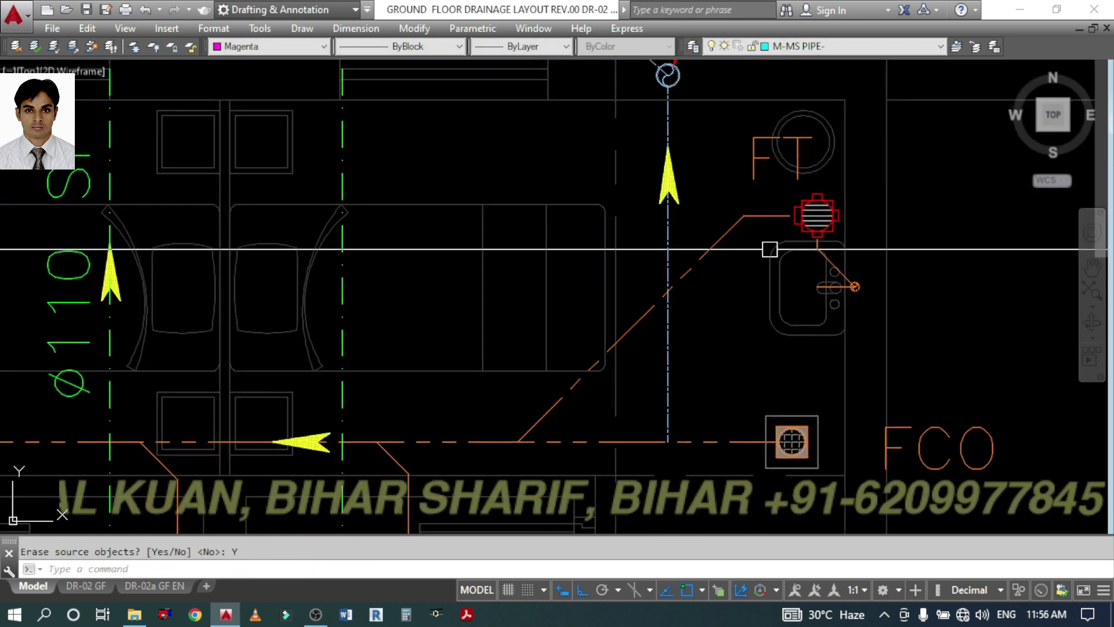
scroll(769, 249, up, 4)
text(O)
key(Return)
text(41)
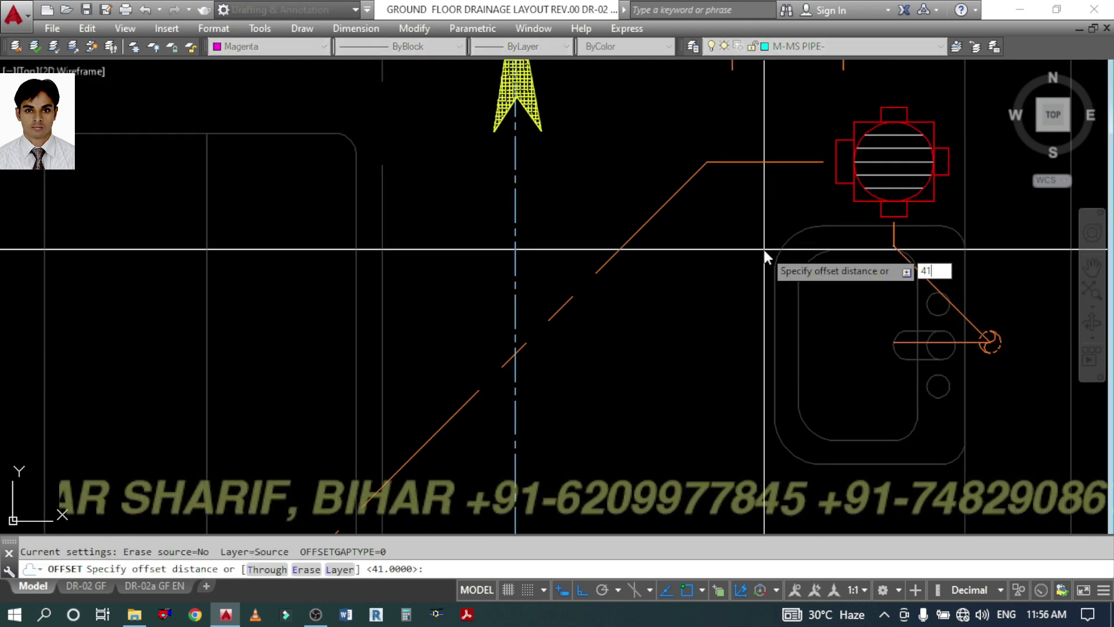
key(Return)
scroll(767, 152, up, 2)
click(769, 162)
click(770, 162)
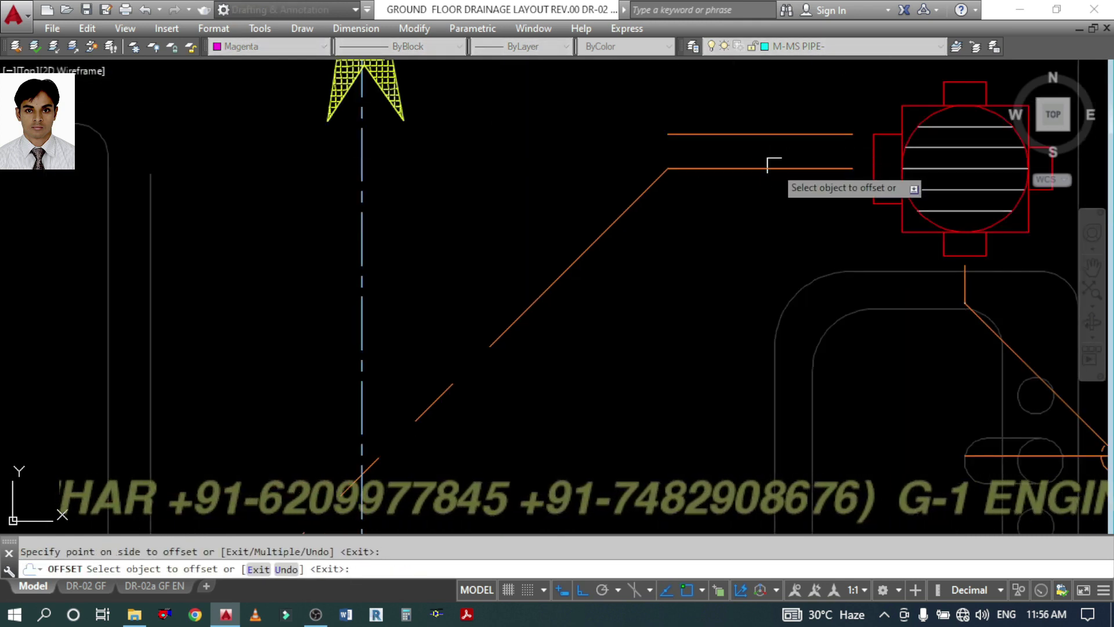
click(773, 166)
- Offset the diagonal waste pipe segment running from that floor trap branch to the main by 41 on both sides
click(629, 254)
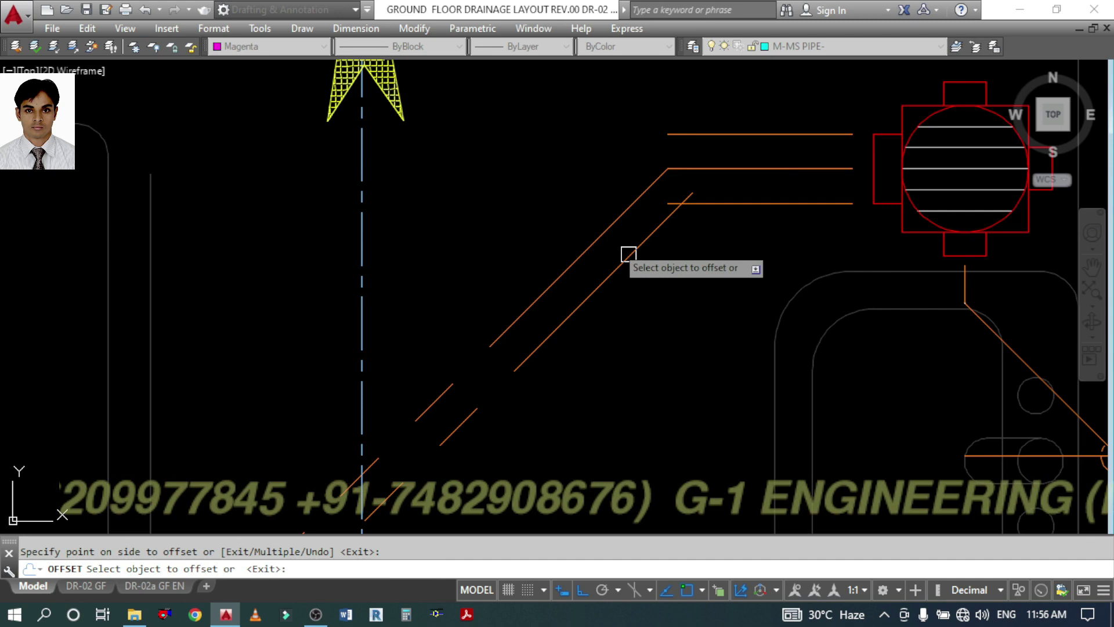
click(598, 239)
click(605, 240)
scroll(604, 238, down, 3)
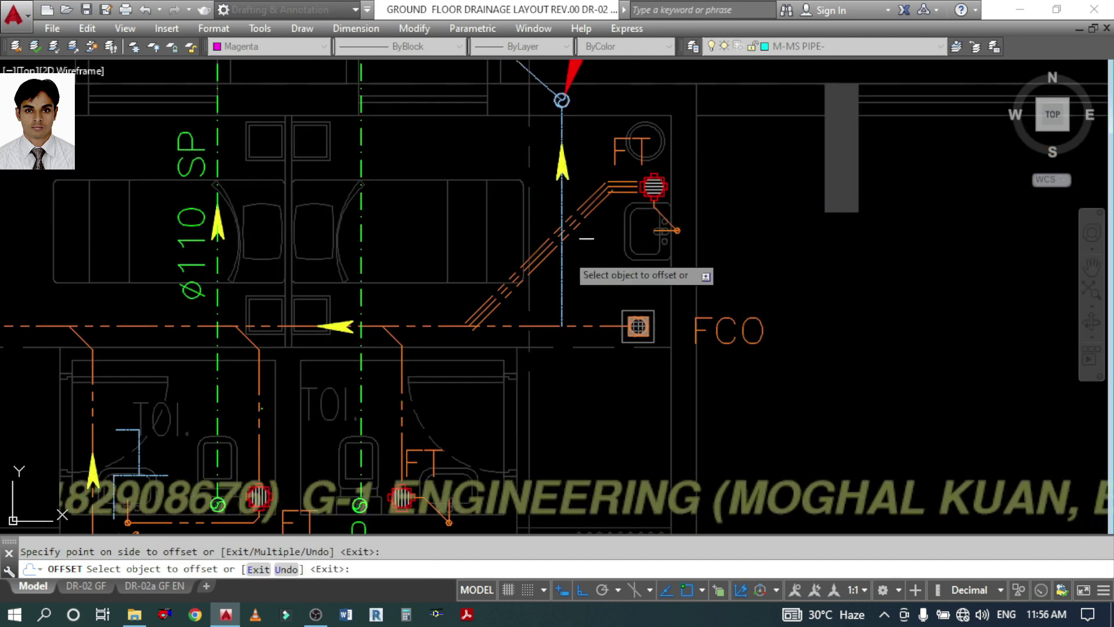
middle_drag(566, 238, 607, 229)
scroll(614, 248, up, 4)
key(Return)
- Offset the horizontal ø160 WP main leading to the FCO by 80 on both sides
key(Return)
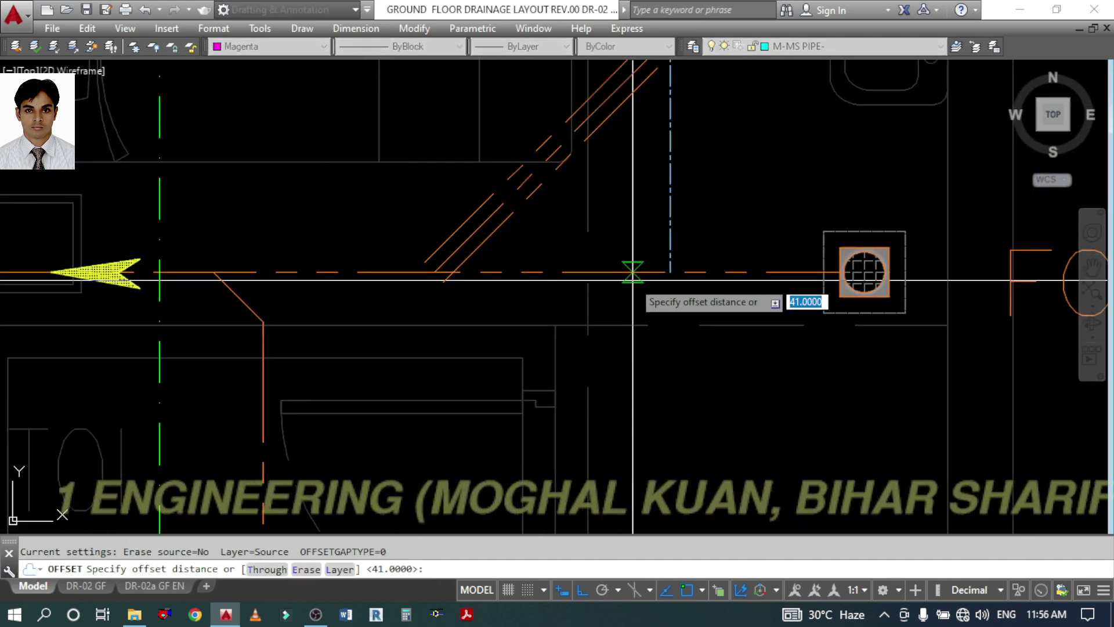
key(Escape)
text(O)
key(Return)
text(80)
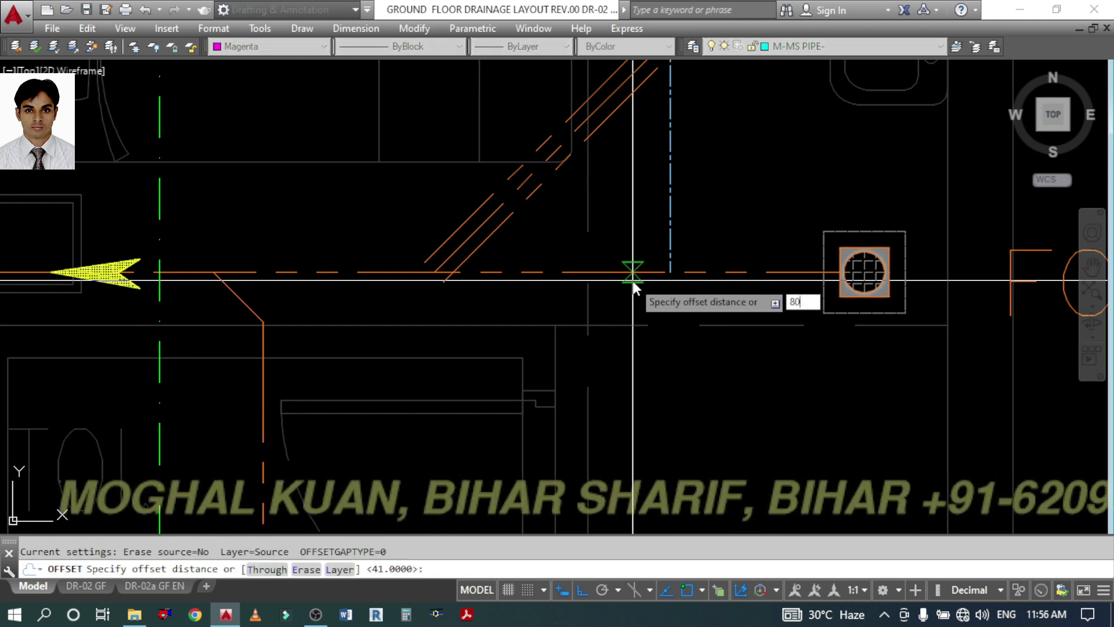
key(Return)
click(647, 271)
click(647, 227)
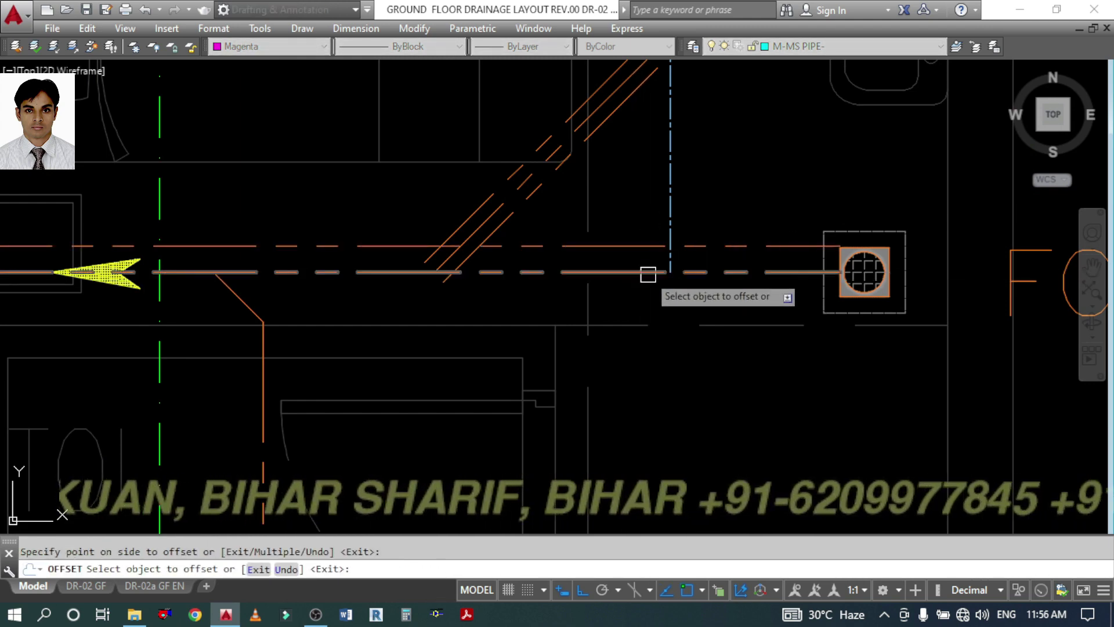
click(646, 272)
click(649, 282)
scroll(649, 282, down, 6)
key(Return)
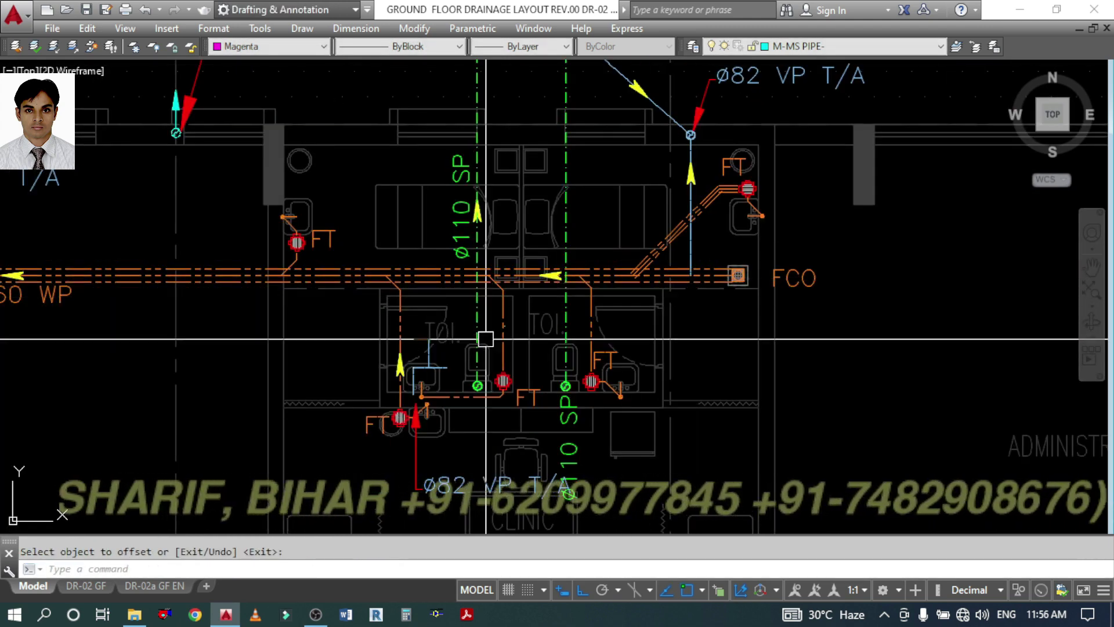
- Offset the diagonal connector between the horizontal ø160 WP main and the vertical ø160 uPVC pipe by 80 on both sides
middle_drag(485, 336, 752, 333)
middle_drag(420, 340, 634, 373)
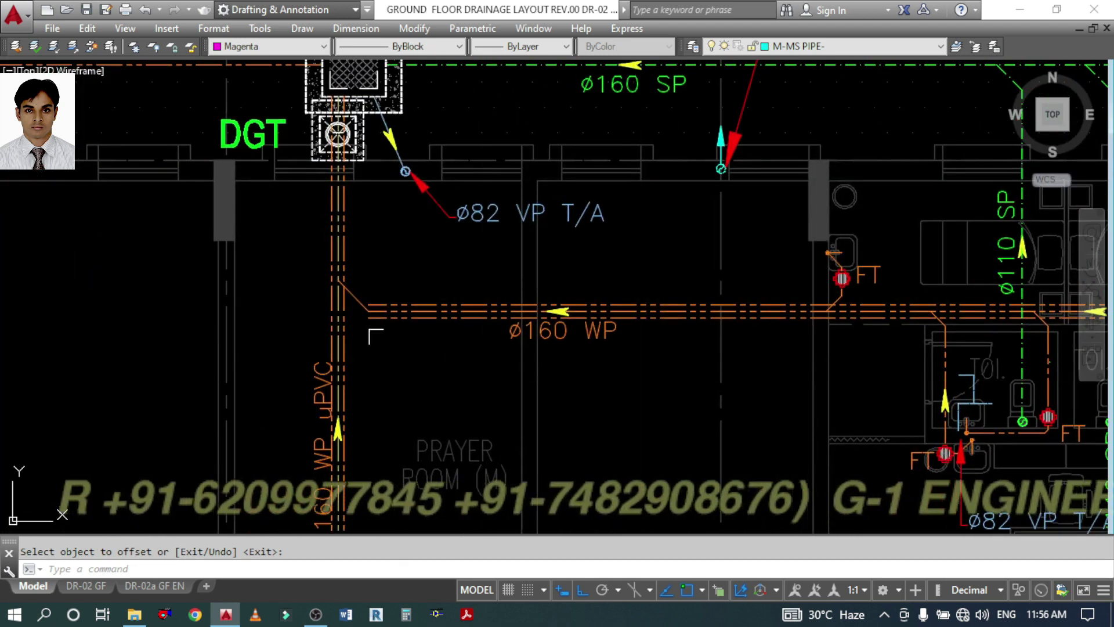
scroll(344, 323, up, 5)
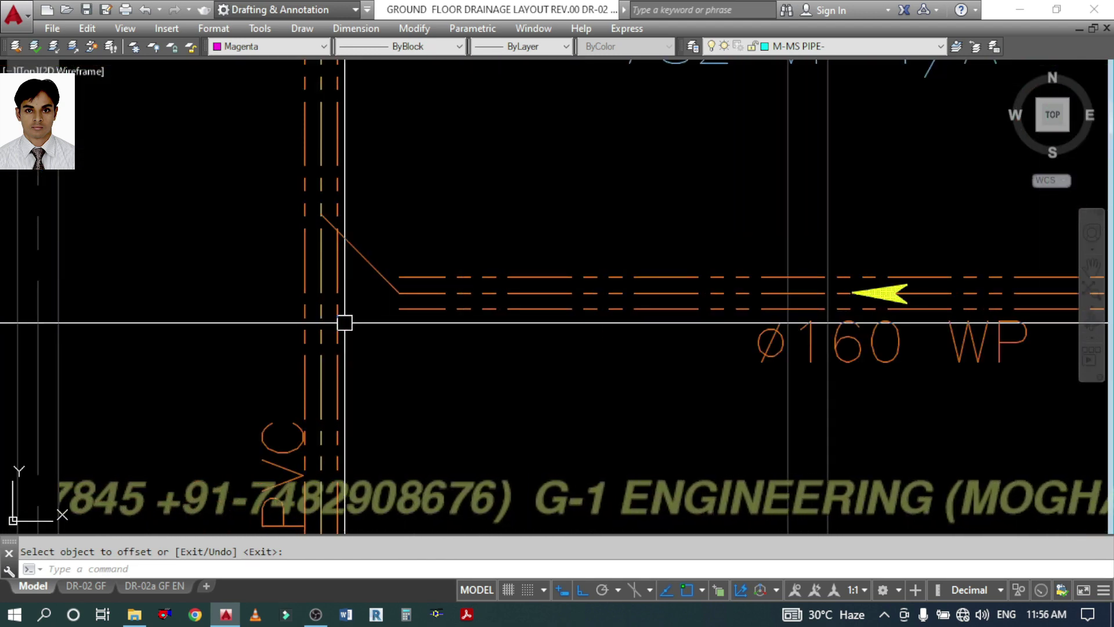
middle_drag(344, 324, 450, 328)
text(o)
key(Return)
key(Return)
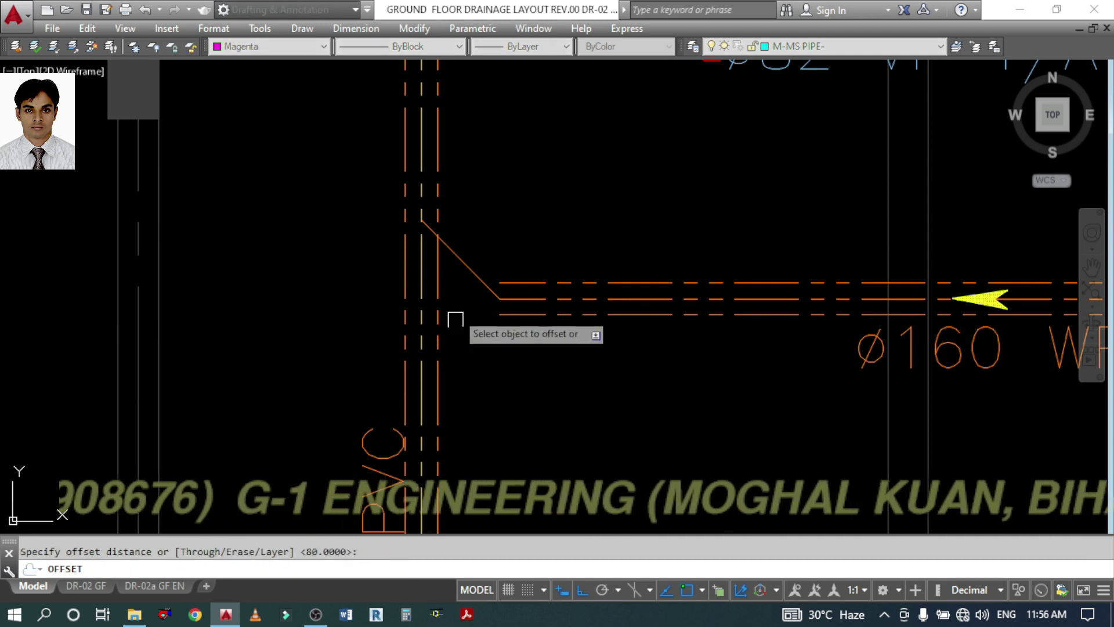
click(462, 264)
click(506, 248)
click(475, 273)
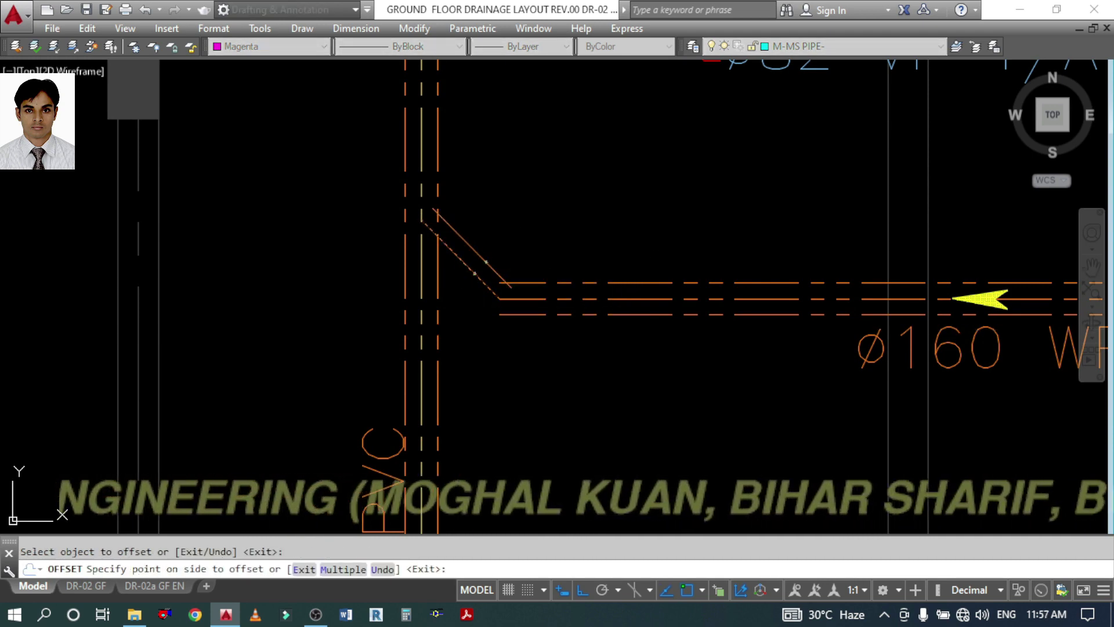
click(466, 309)
key(Return)
- Move the ø160 WP label straight up from below the horizontal main to just above it
scroll(500, 299, down, 5)
scroll(583, 316, up, 6)
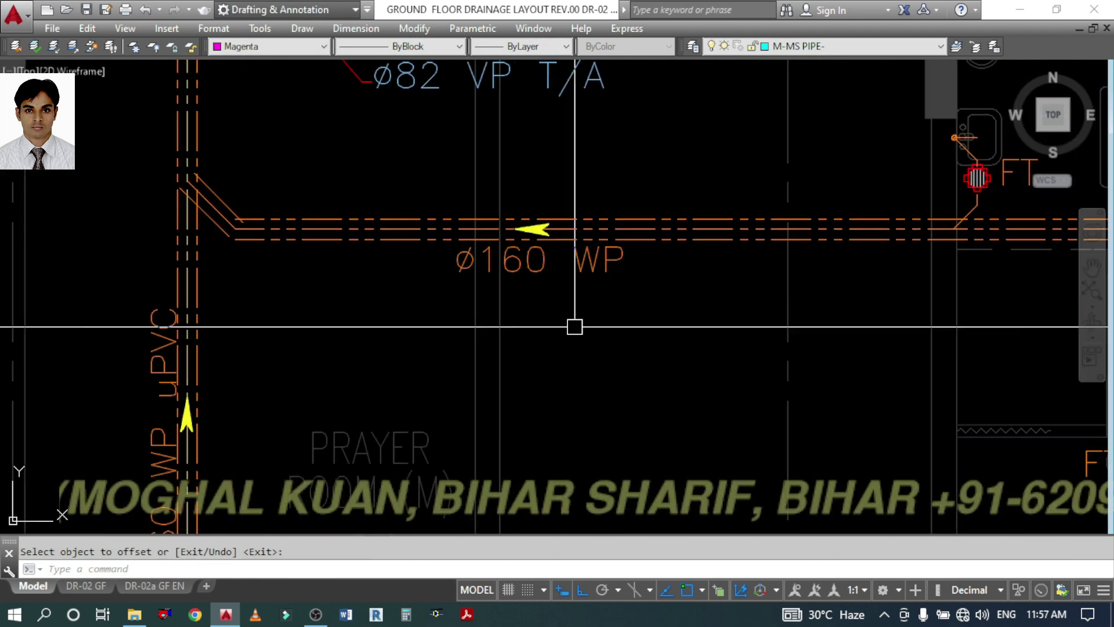
text(M)
key(Return)
click(598, 261)
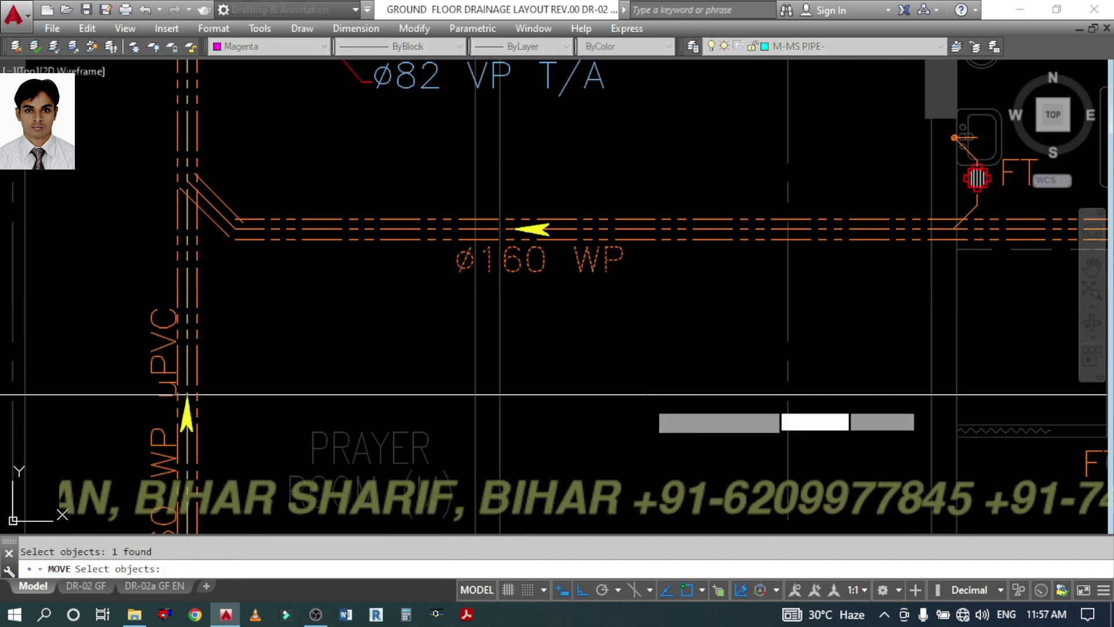
key(Return)
click(645, 422)
click(650, 356)
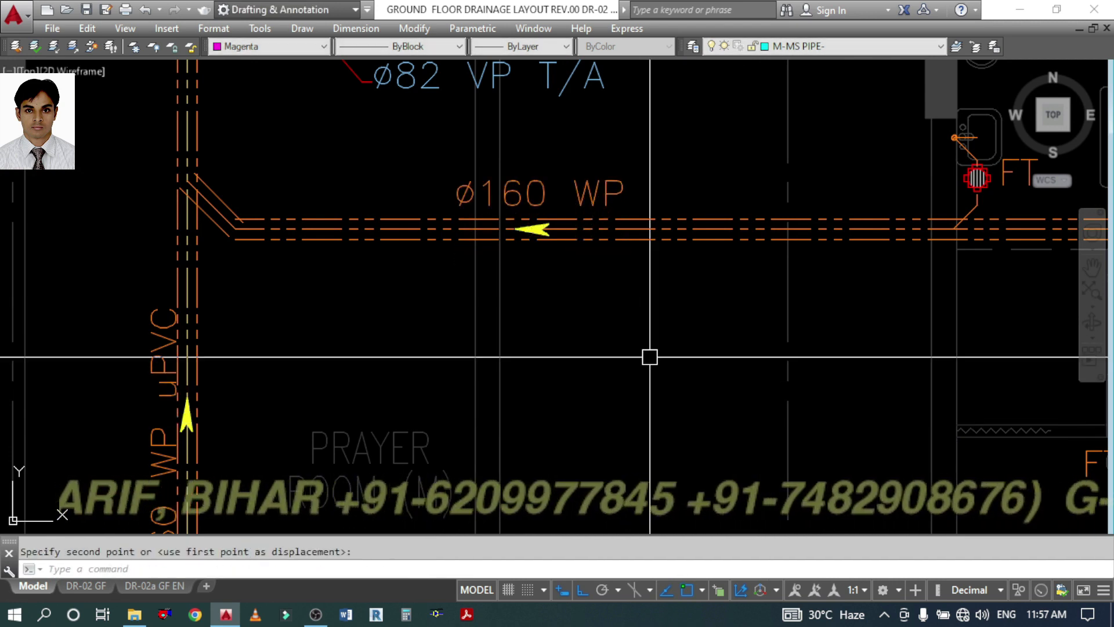
- Shift the ø160 WP label horizontally eastward along the main
key(Return)
click(600, 194)
key(Return)
click(602, 316)
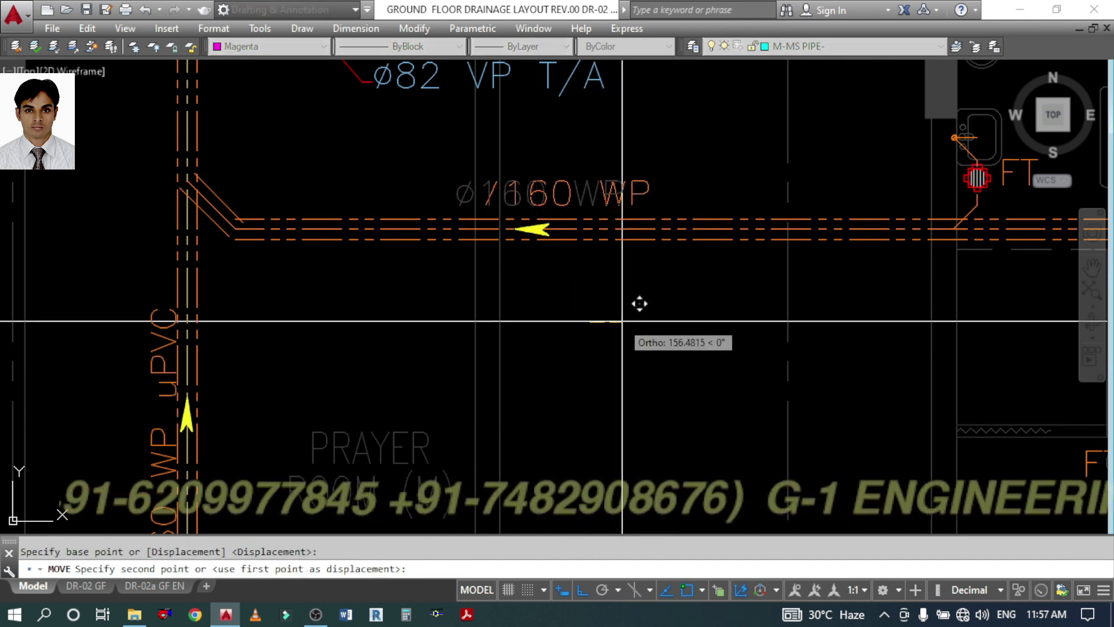
click(664, 313)
- Offset the vertical waste pipe of the eastern toilet's floor trap by 41 on both sides
scroll(523, 220, down, 4)
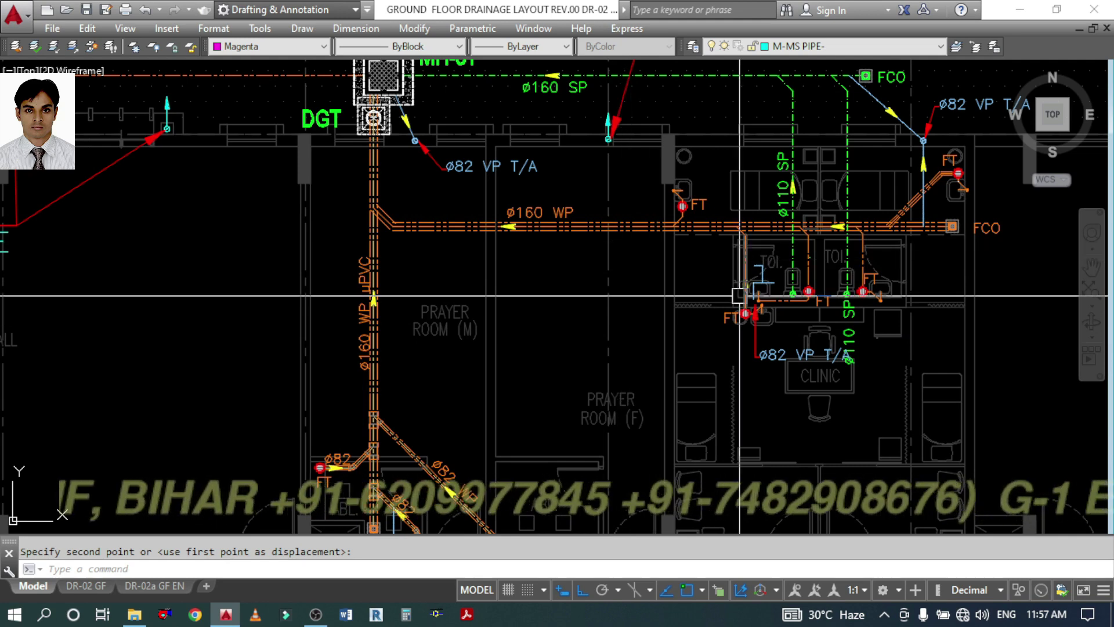
scroll(1016, 244, up, 4)
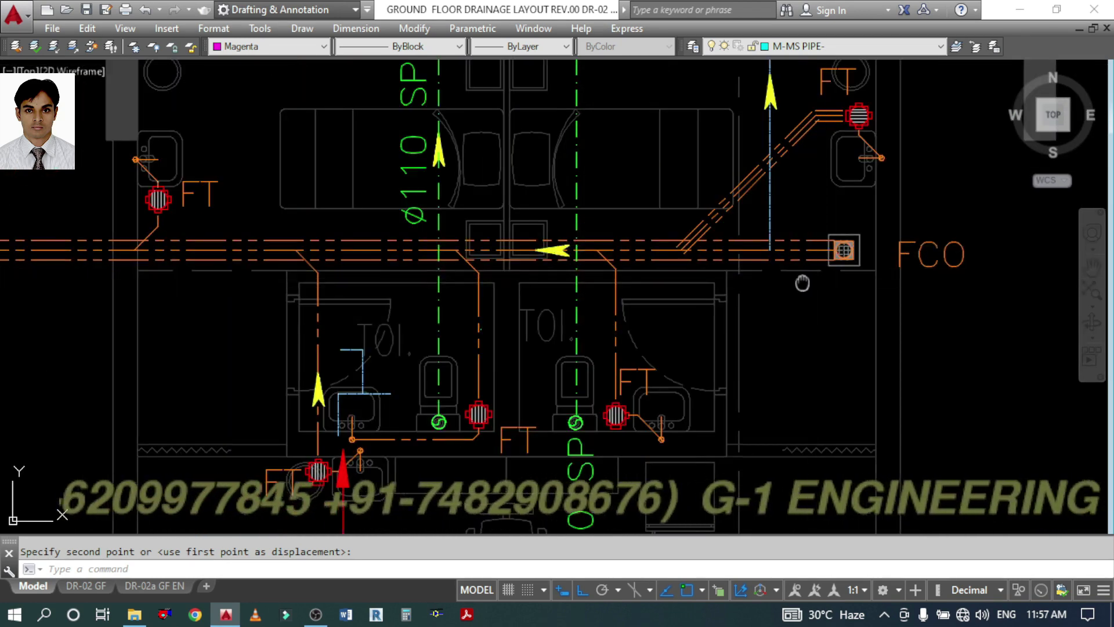
middle_drag(802, 283, 734, 306)
middle_drag(534, 369, 618, 306)
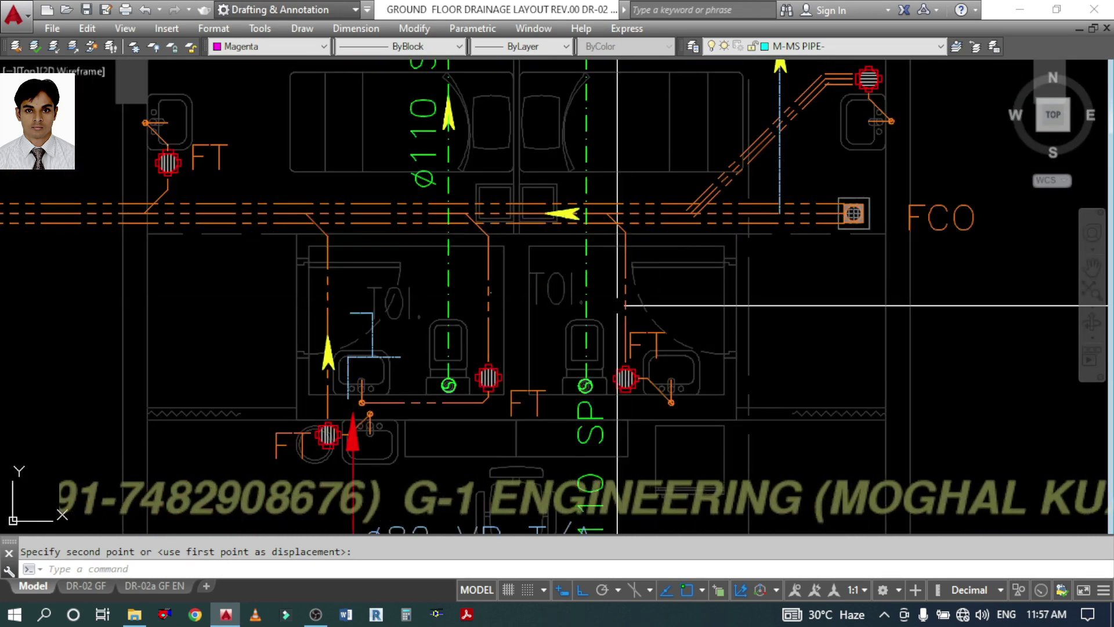
scroll(618, 306, up, 2)
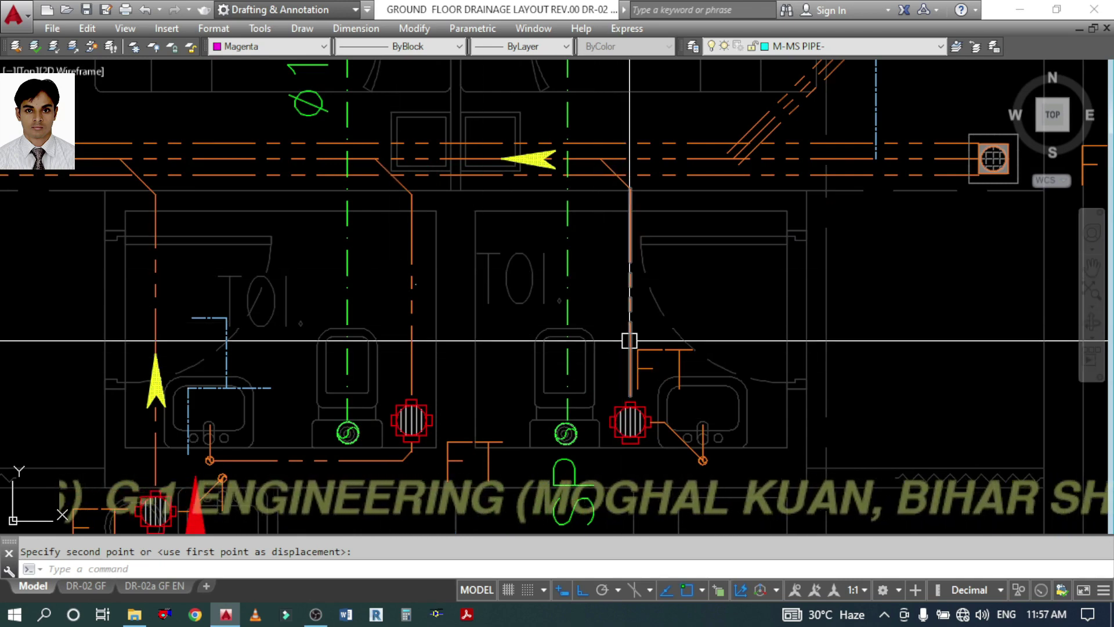
key(Escape)
text(o)
key(Return)
text(41)
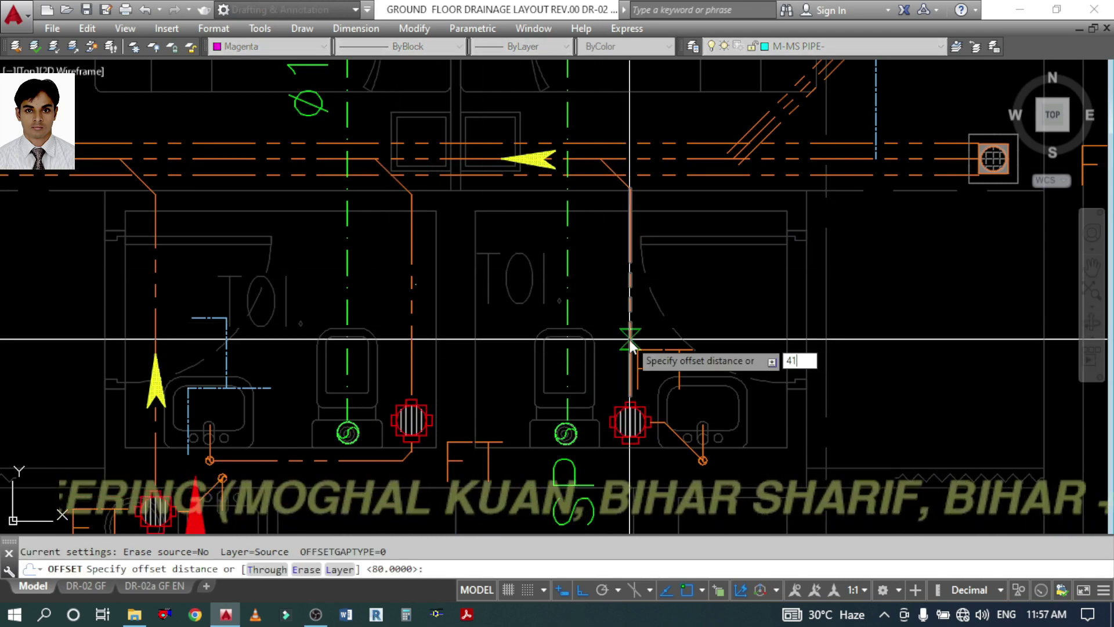
key(Return)
scroll(629, 337, up, 2)
click(630, 322)
click(623, 311)
scroll(623, 311, up, 4)
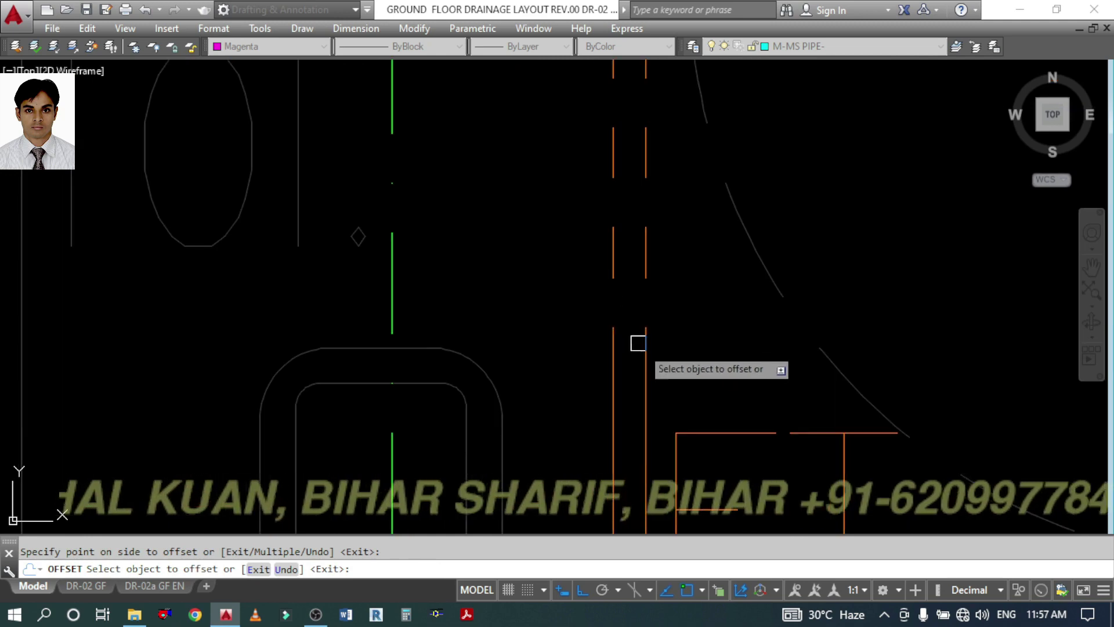
click(701, 356)
- Offset the diagonal segment joining the eastern toilet's waste pipe to the main by 41 on both sides
scroll(697, 336, down, 5)
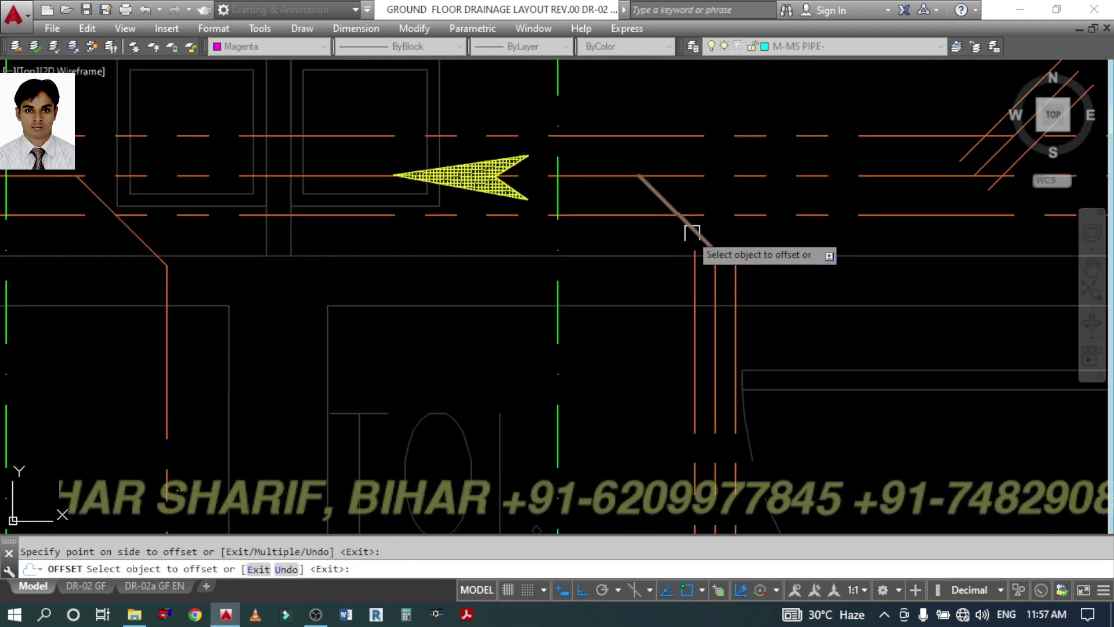
click(695, 253)
key(Escape)
key(Return)
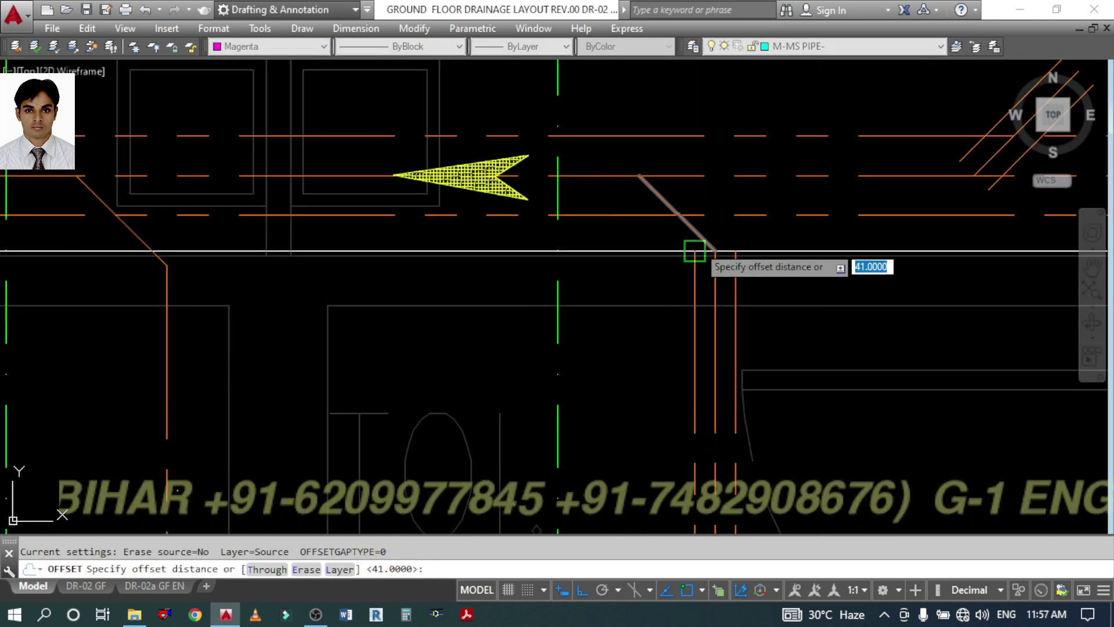
key(Return)
click(695, 233)
click(691, 239)
scroll(732, 255, up, 4)
click(666, 224)
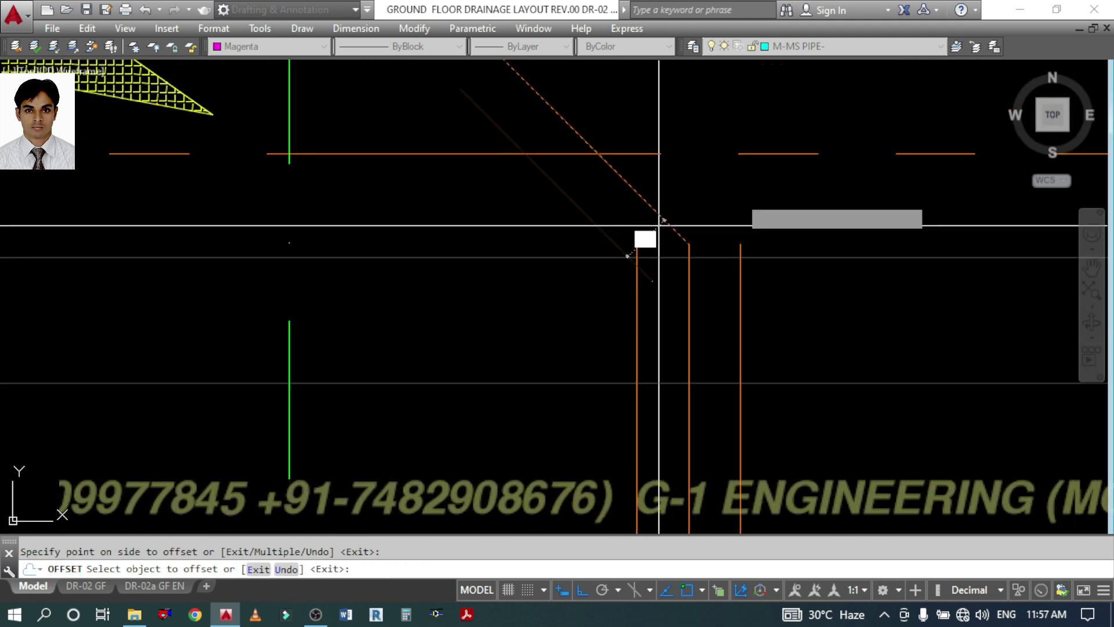
scroll(737, 215, down, 5)
key(Return)
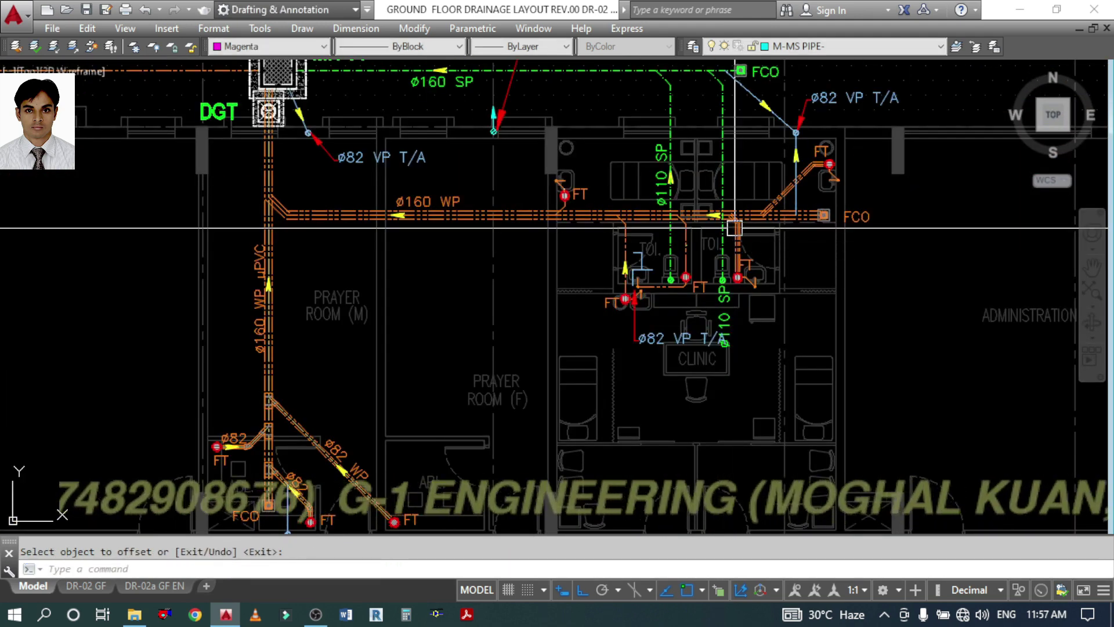
scroll(716, 269, up, 4)
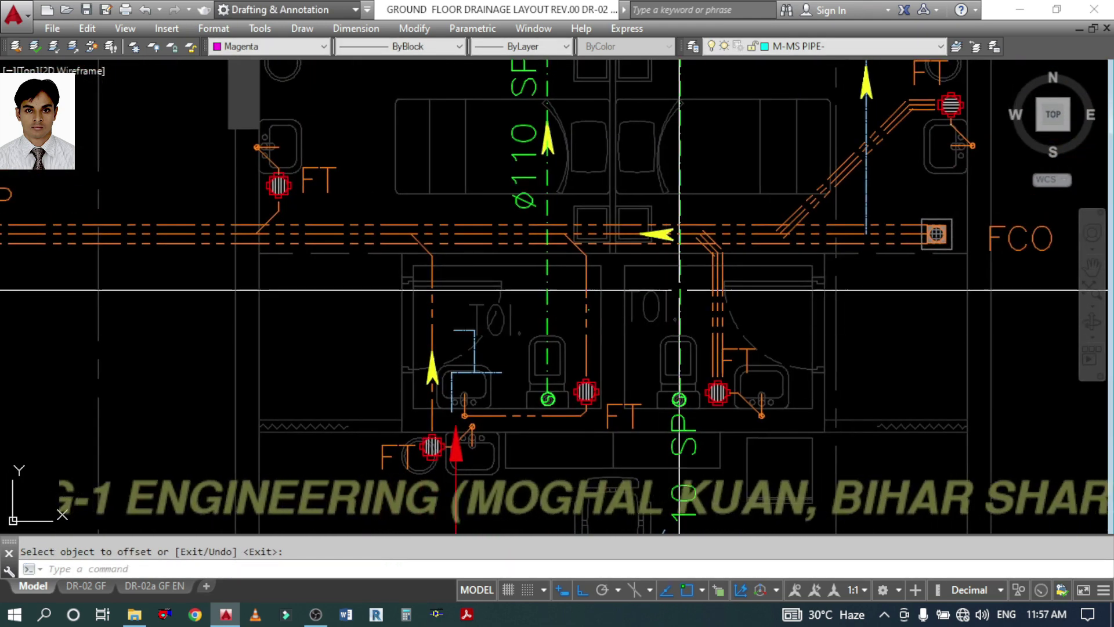
- Examine the soil pipe runs from the two toilets up to the ø160 SP main and manhole MH-01
scroll(684, 453, down, 4)
scroll(683, 313, up, 6)
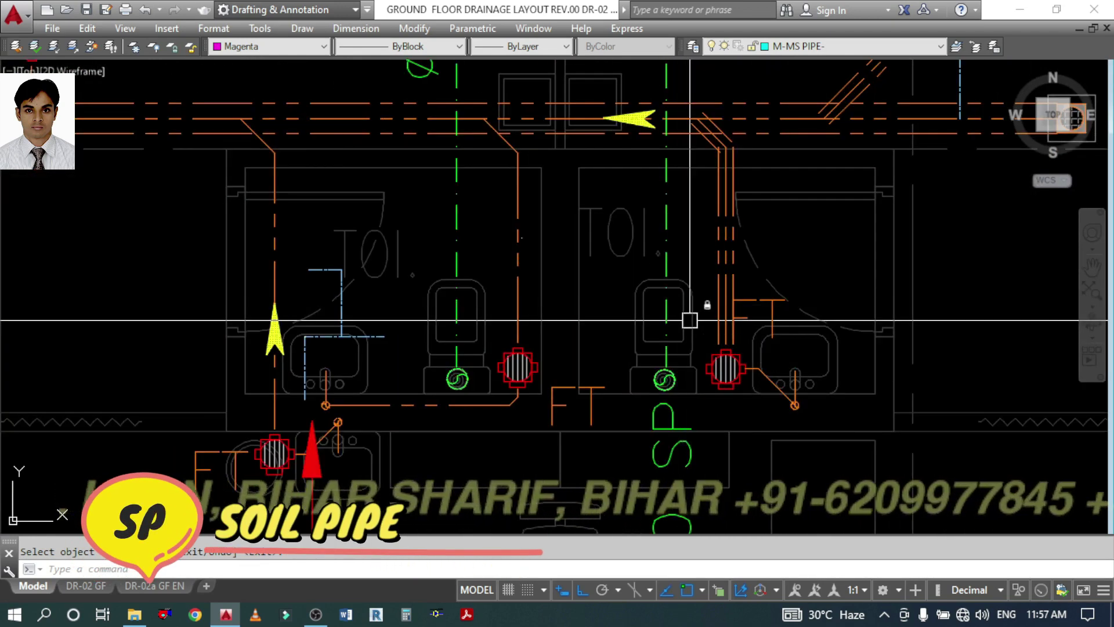
scroll(679, 346, down, 3)
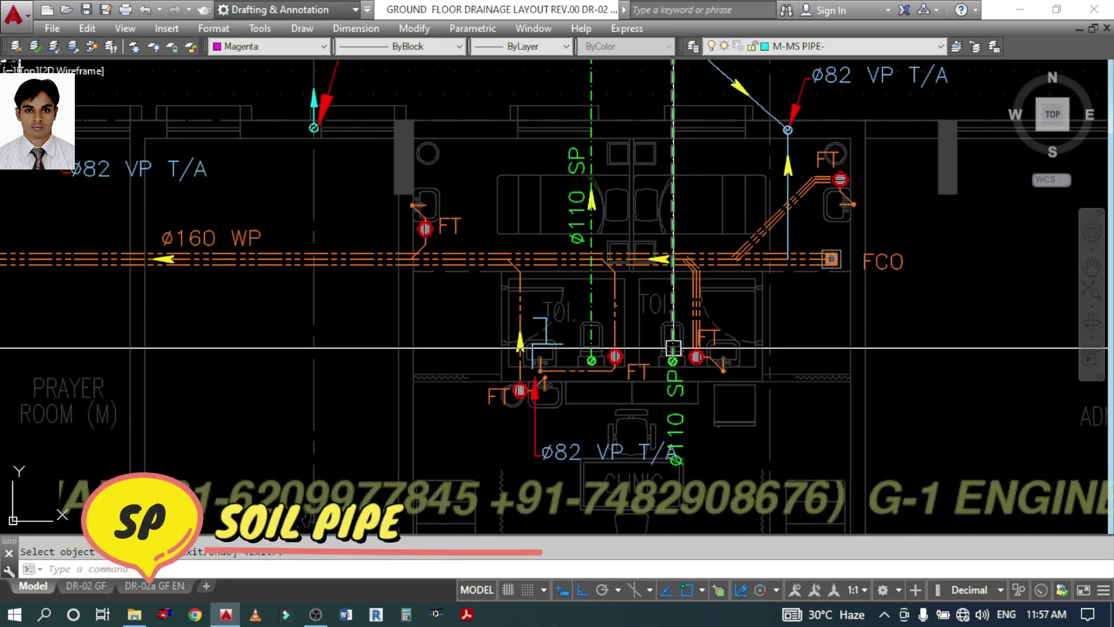
scroll(676, 340, up, 4)
scroll(667, 337, down, 4)
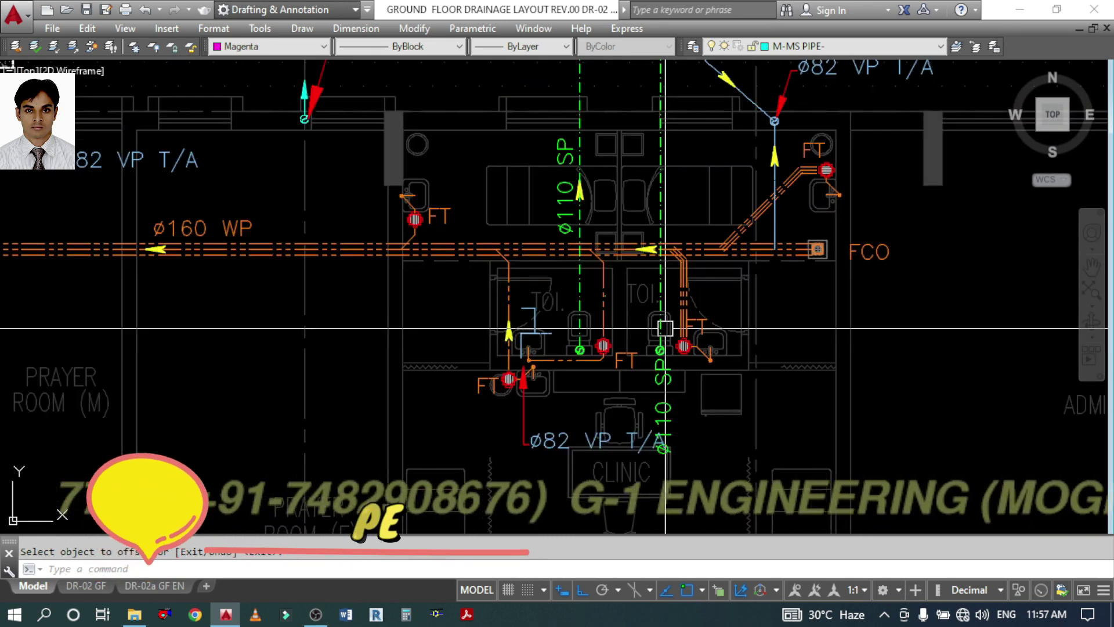
middle_drag(677, 328, 850, 376)
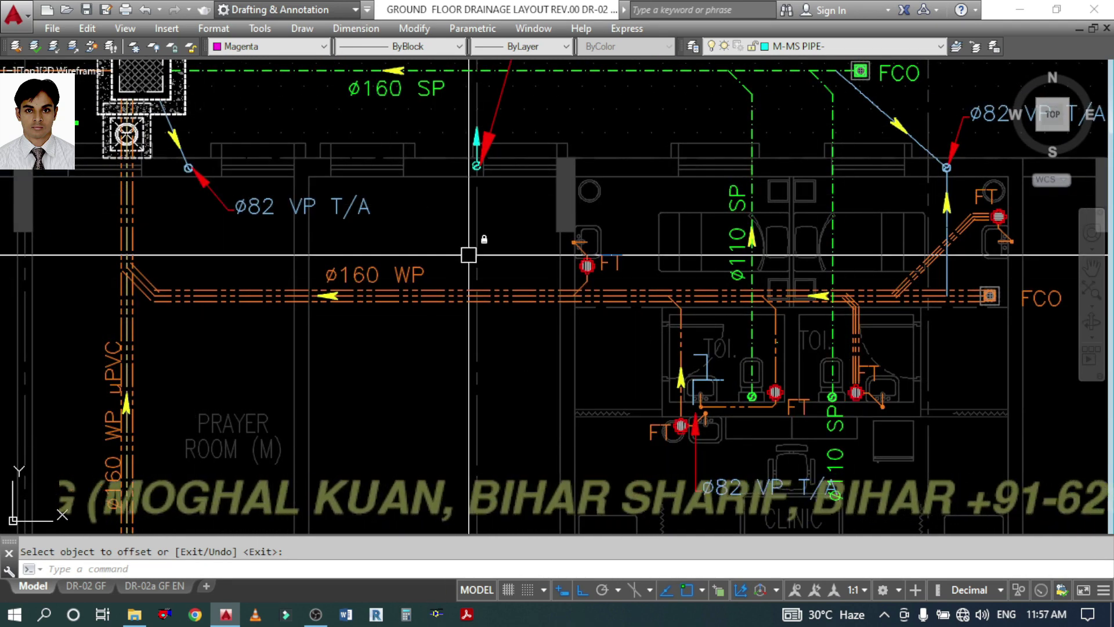
middle_drag(473, 242, 583, 291)
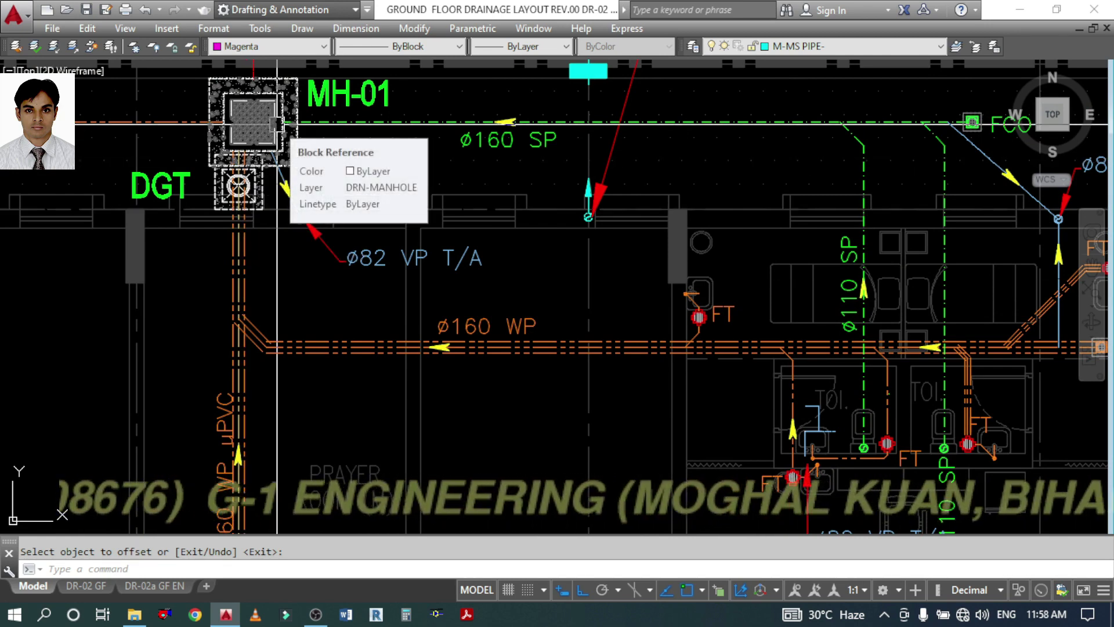
middle_drag(277, 122, 165, 132)
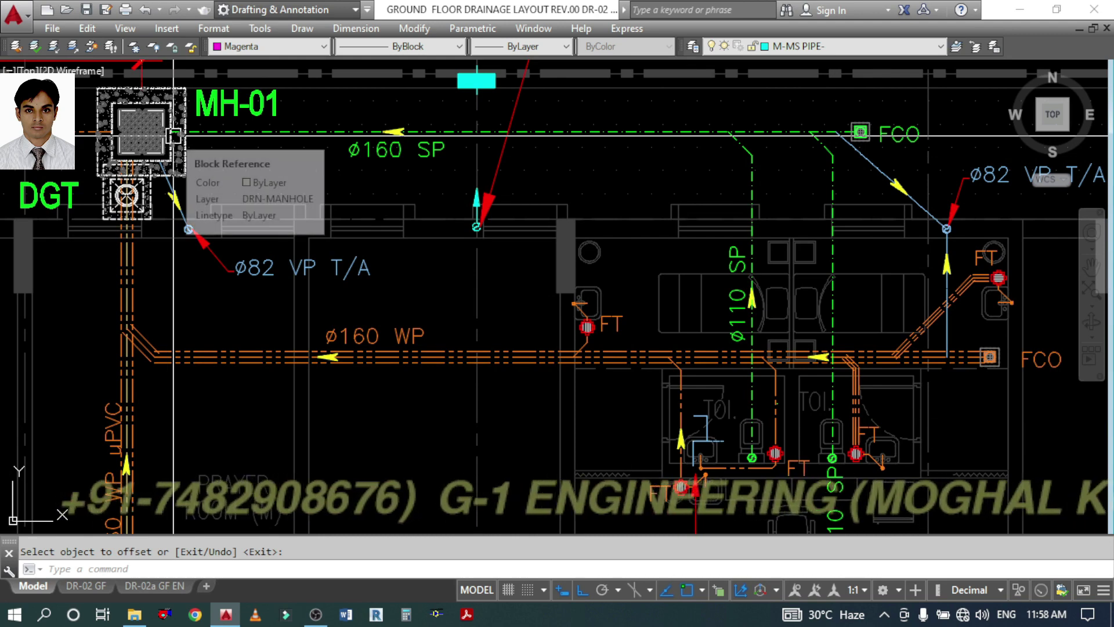
- Offset the eastern toilet's vertical ø110 soil pipe by 55 on both sides
scroll(810, 378, up, 3)
scroll(810, 377, up, 2)
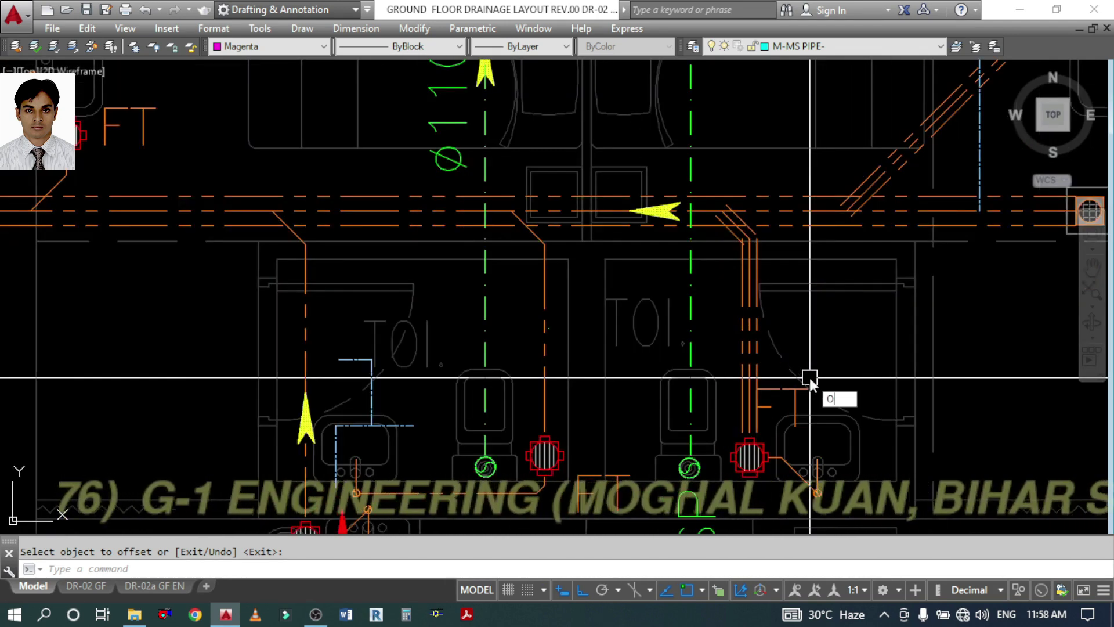
key(Return)
key(Return)
text(55)
key(Return)
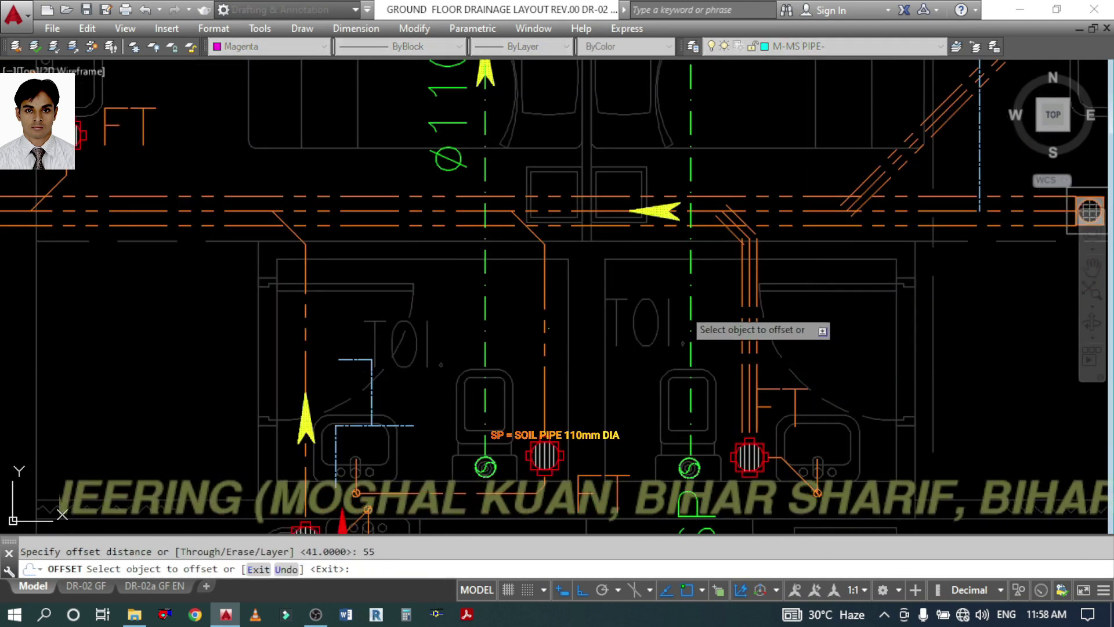
click(689, 307)
scroll(671, 308, up, 2)
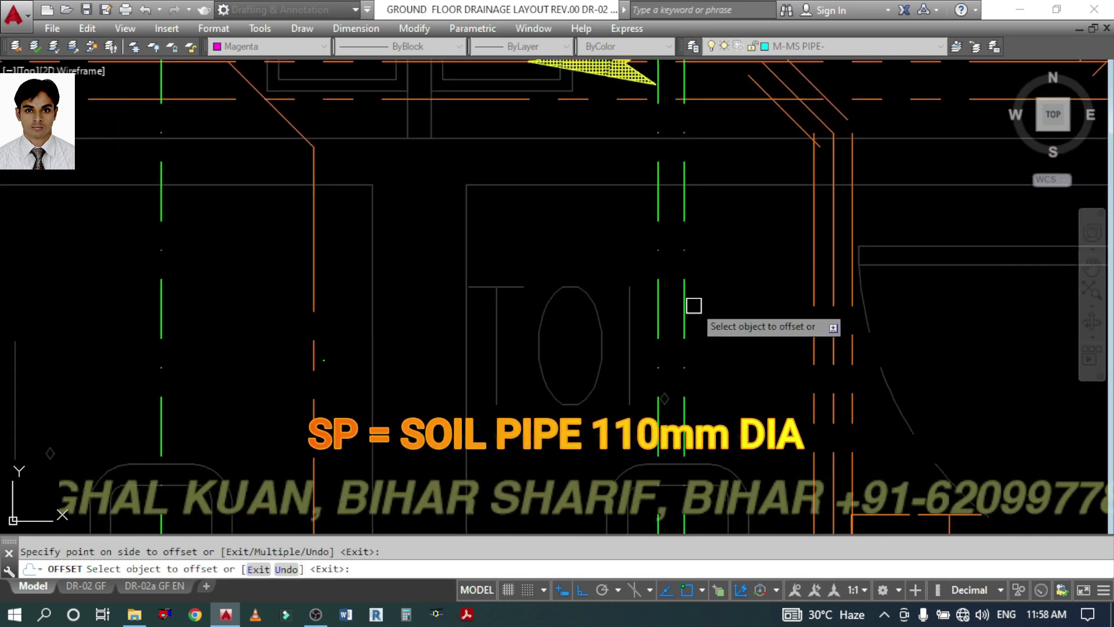
click(728, 299)
scroll(726, 255, down, 3)
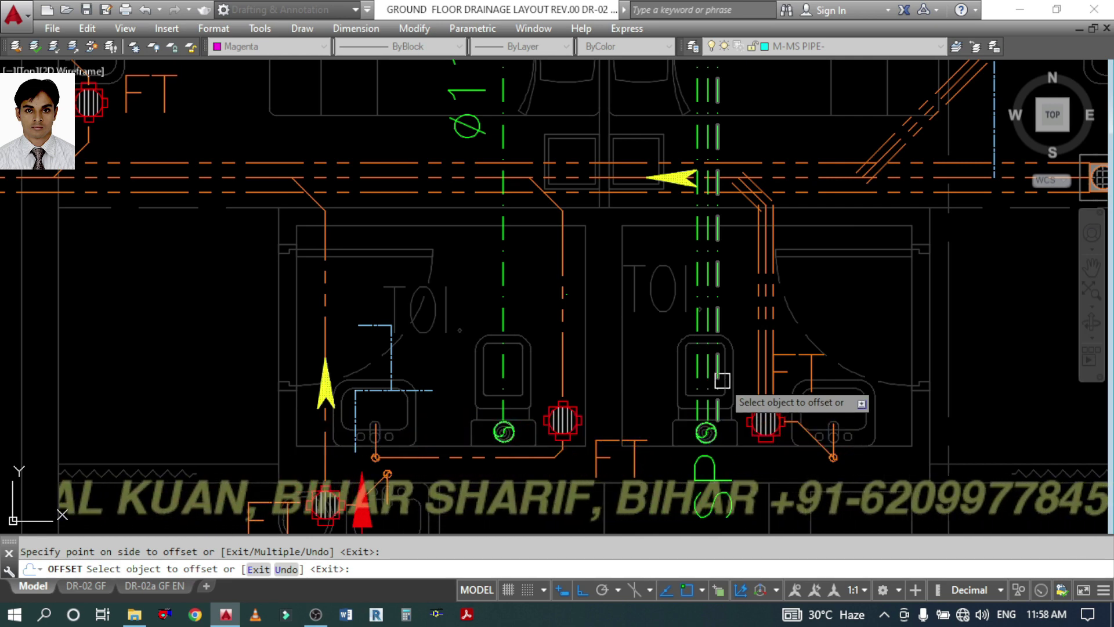
- Examine the ø50 SP urinal soil pipes and their connection to the ø160 SP line beside the gas room
scroll(723, 381, down, 8)
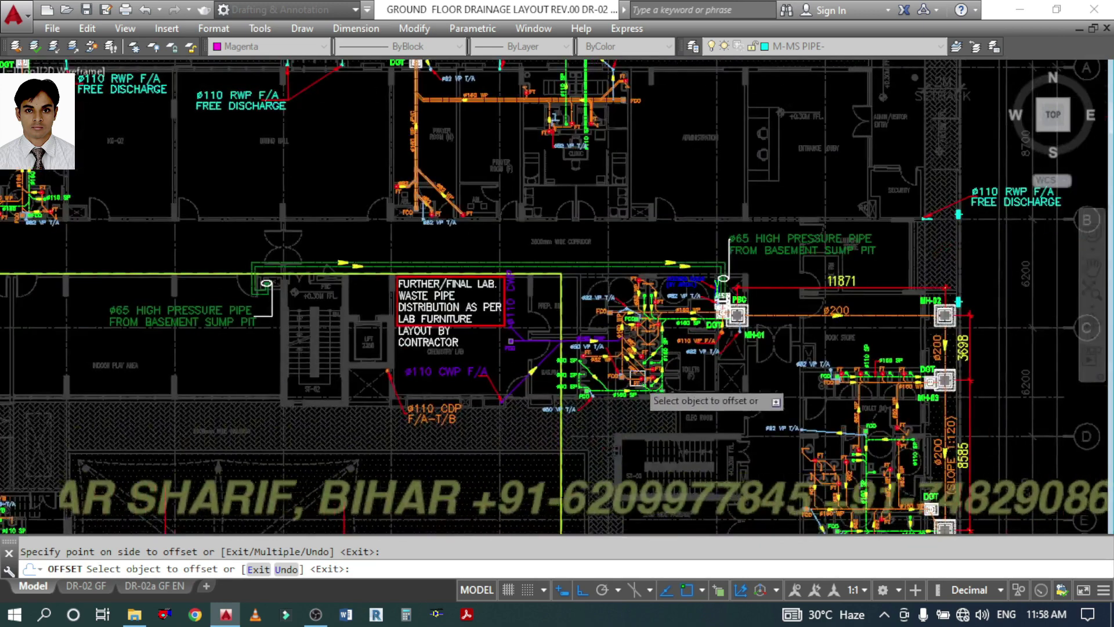
scroll(637, 378, up, 10)
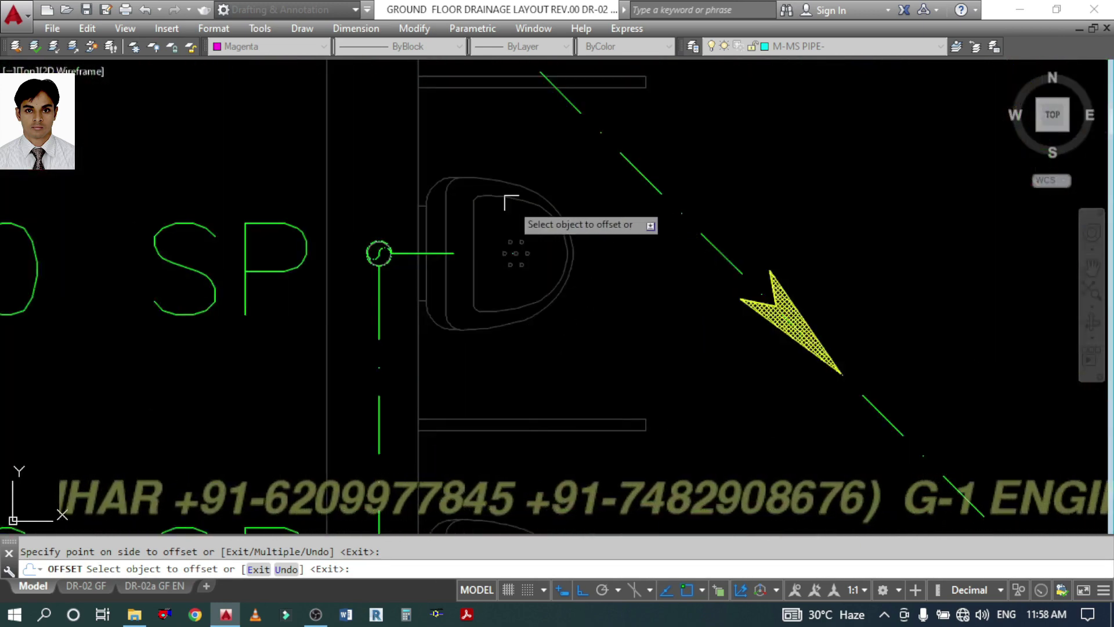
scroll(533, 308, down, 4)
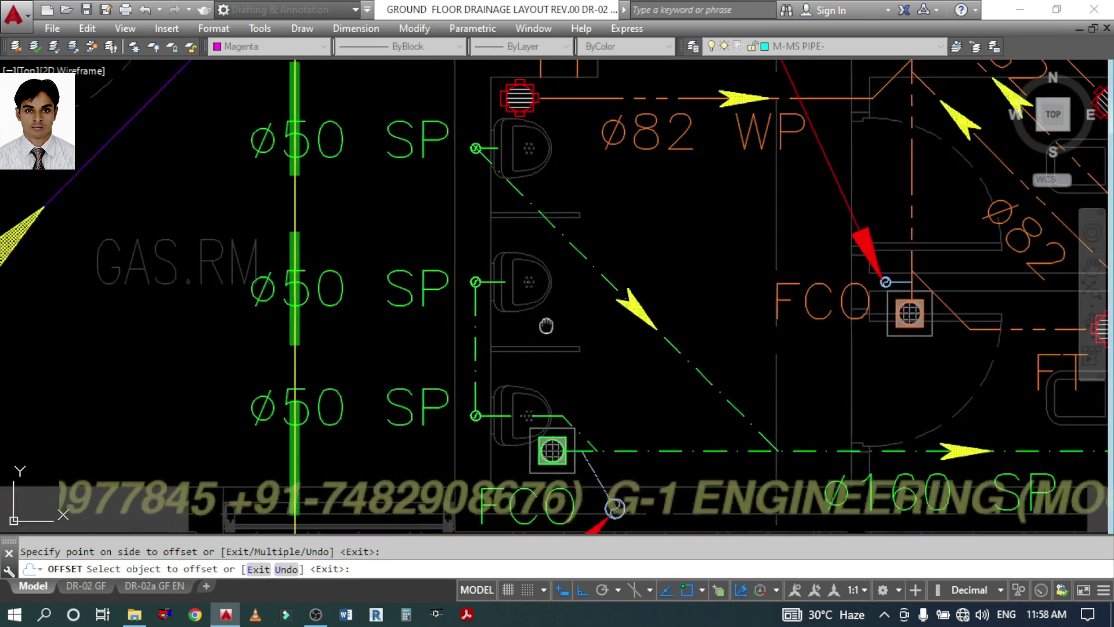
scroll(537, 325, up, 3)
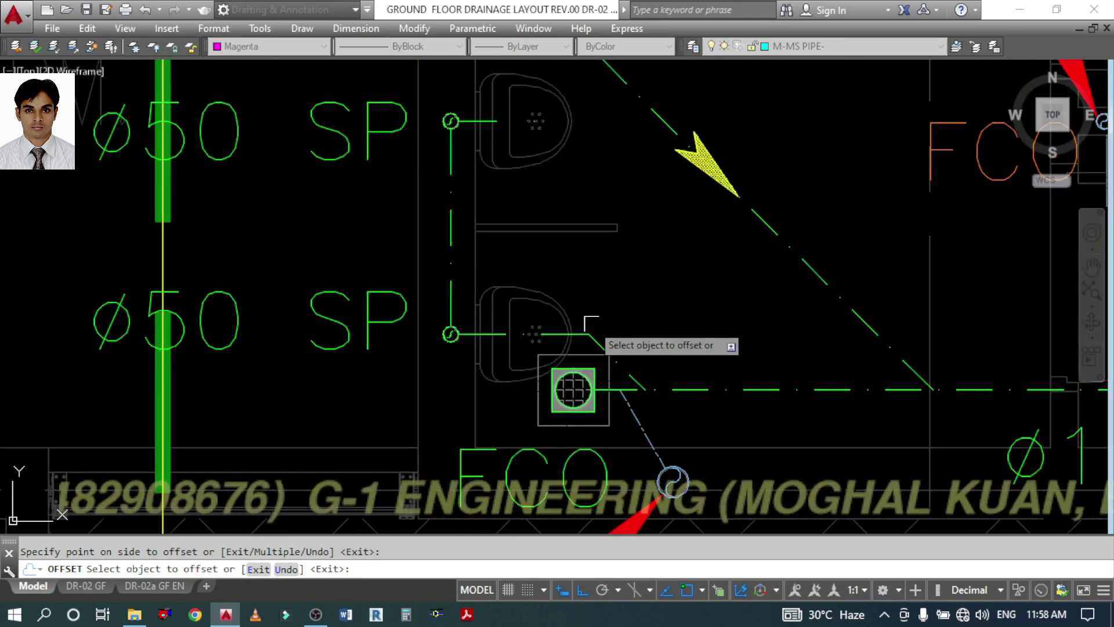
scroll(510, 359, down, 3)
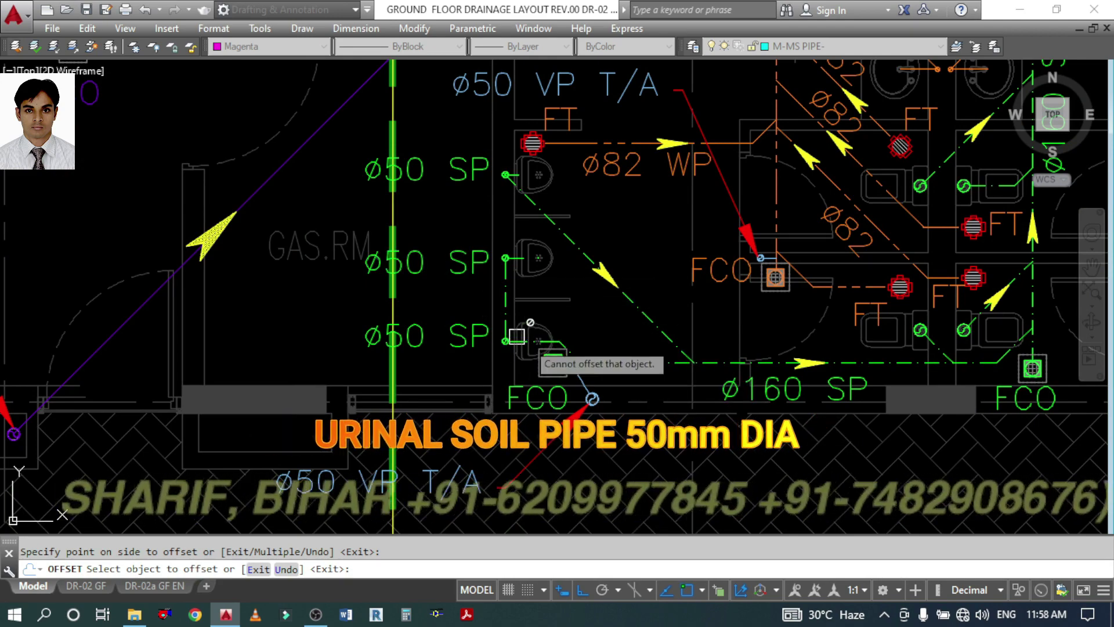
scroll(650, 374, down, 2)
scroll(650, 374, down, 5)
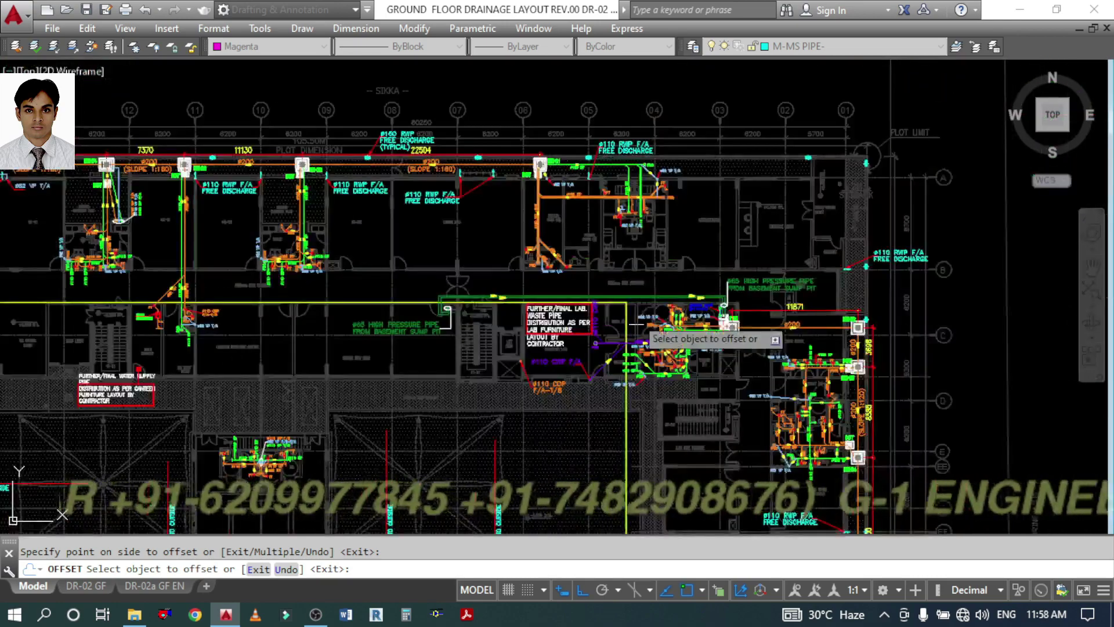
- Offset the diagonal segment joining the eastern ø110 soil pipe to the ø160 SP main by 55 on both sides
click(632, 225)
scroll(633, 224, up, 3)
scroll(604, 183, up, 2)
scroll(604, 183, down, 4)
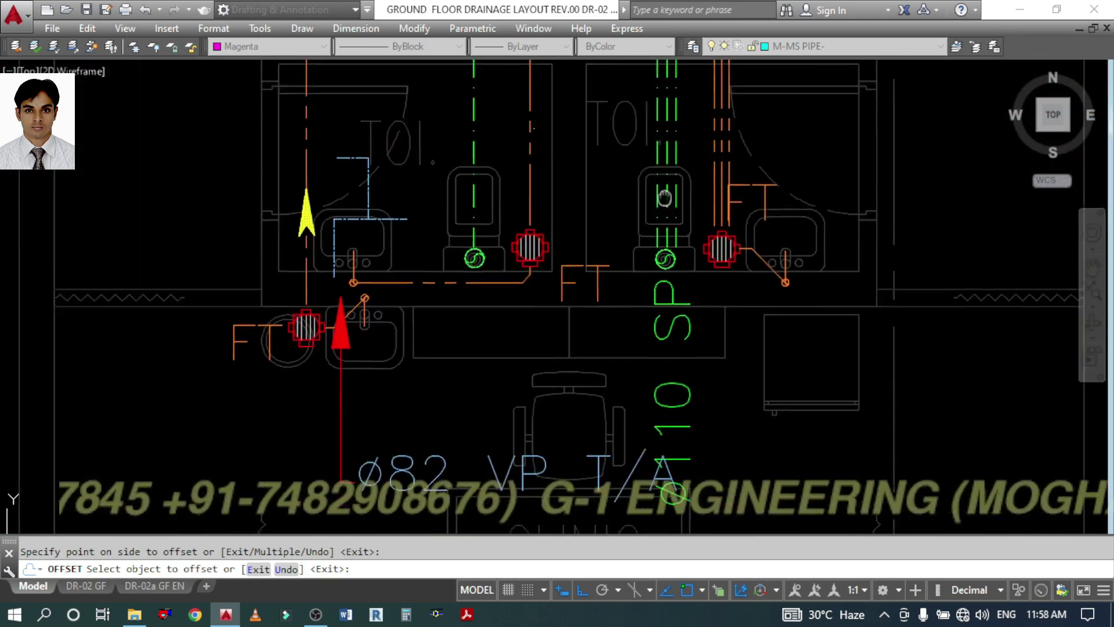
scroll(628, 226, down, 2)
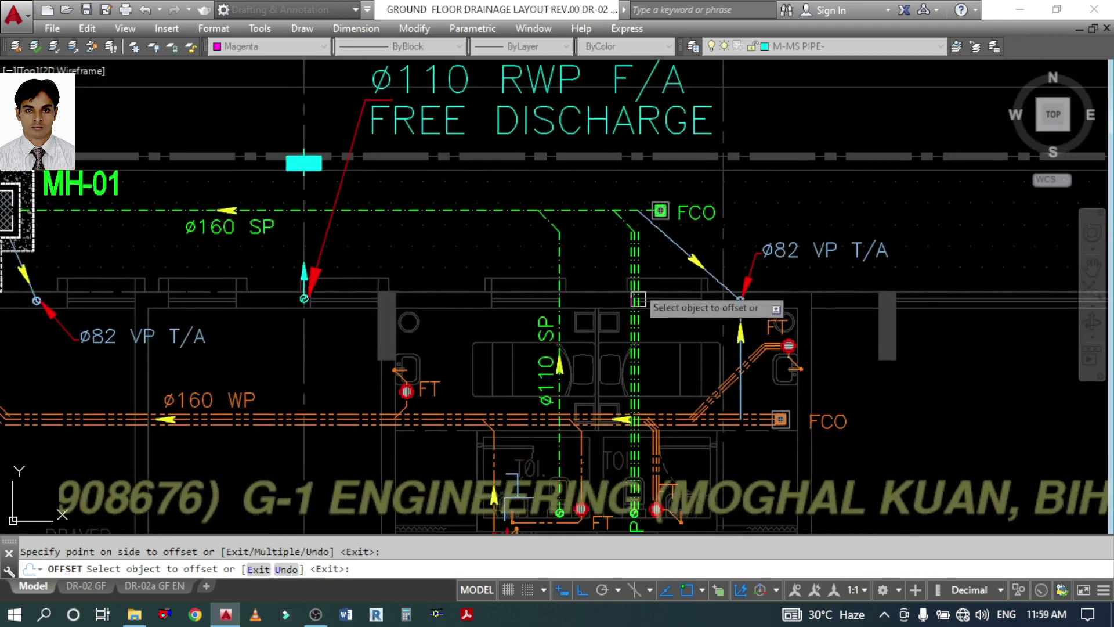
scroll(627, 244, up, 5)
click(617, 173)
click(601, 165)
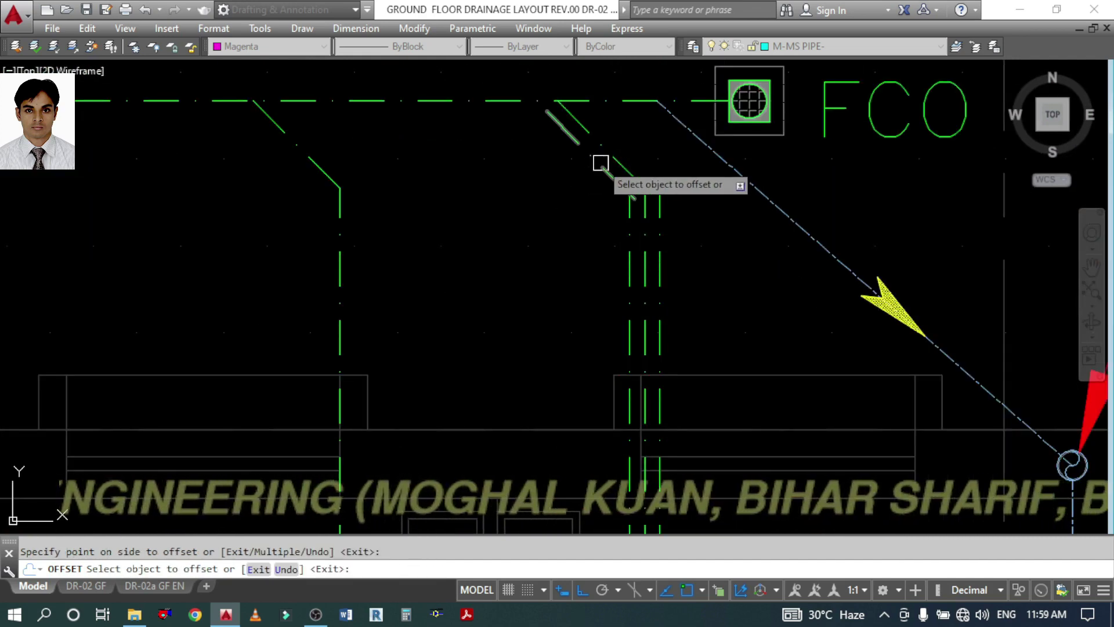
click(609, 155)
click(647, 132)
key(Return)
- Offset the horizontal ø160 SP main between MH-01 and the FCO by 80 on both sides
key(Return)
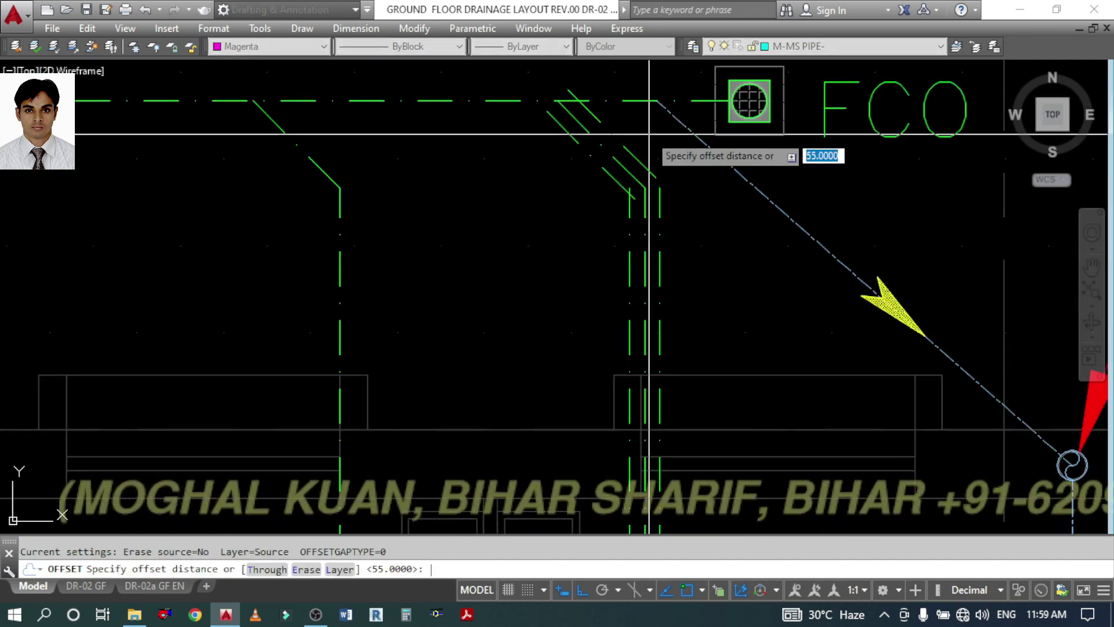
text(80)
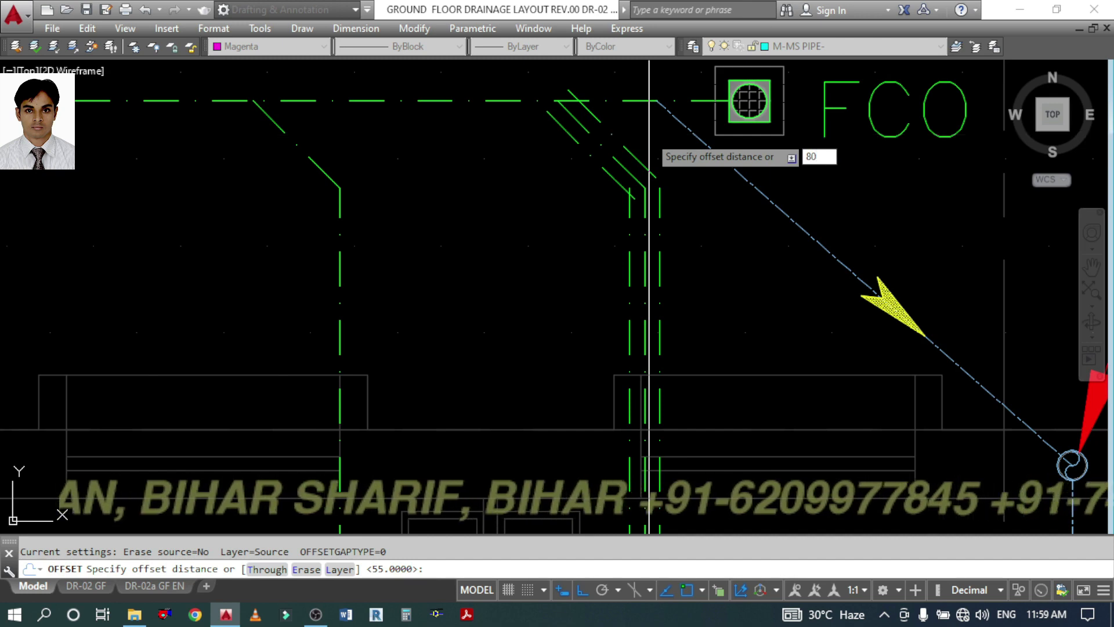
key(Return)
scroll(851, 336, down, 4)
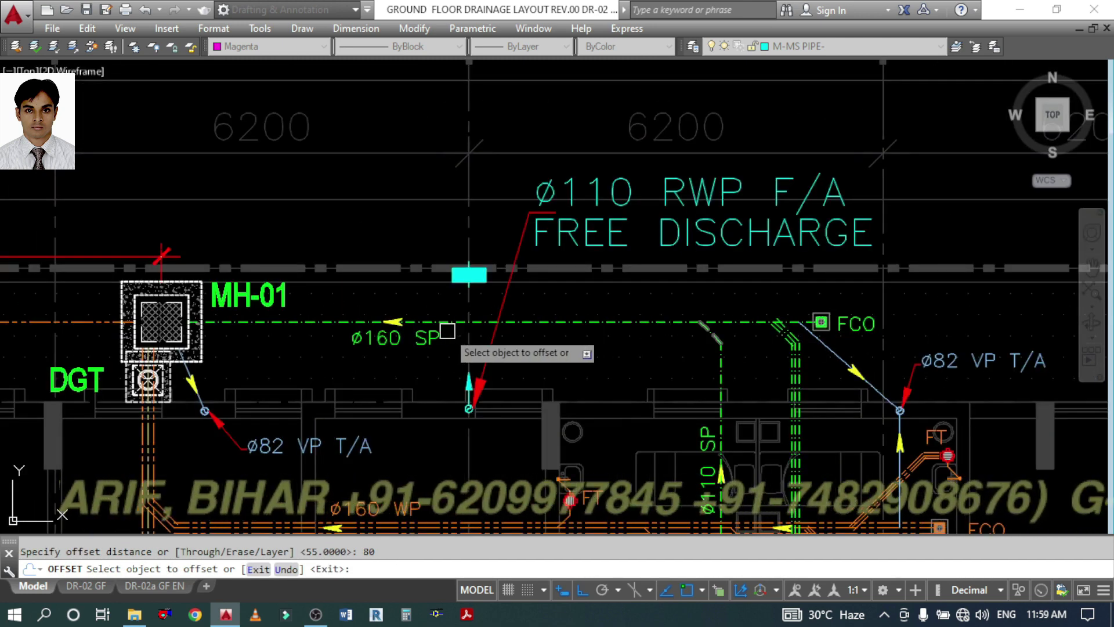
scroll(609, 321, up, 4)
click(645, 318)
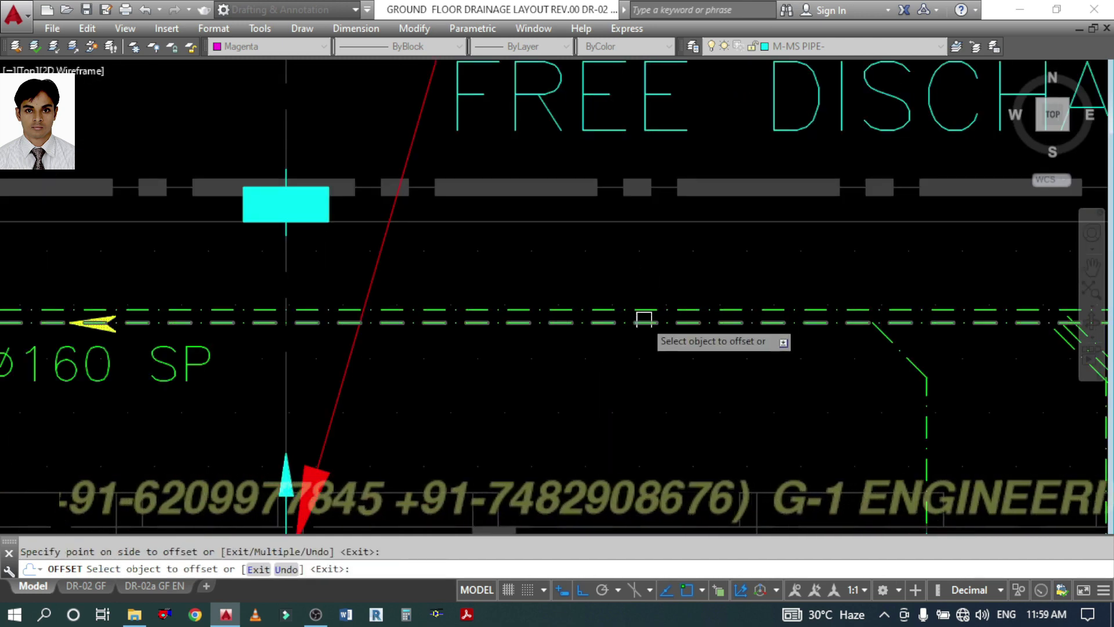
scroll(642, 322, up, 3)
click(654, 331)
click(656, 351)
scroll(652, 337, down, 3)
key(Return)
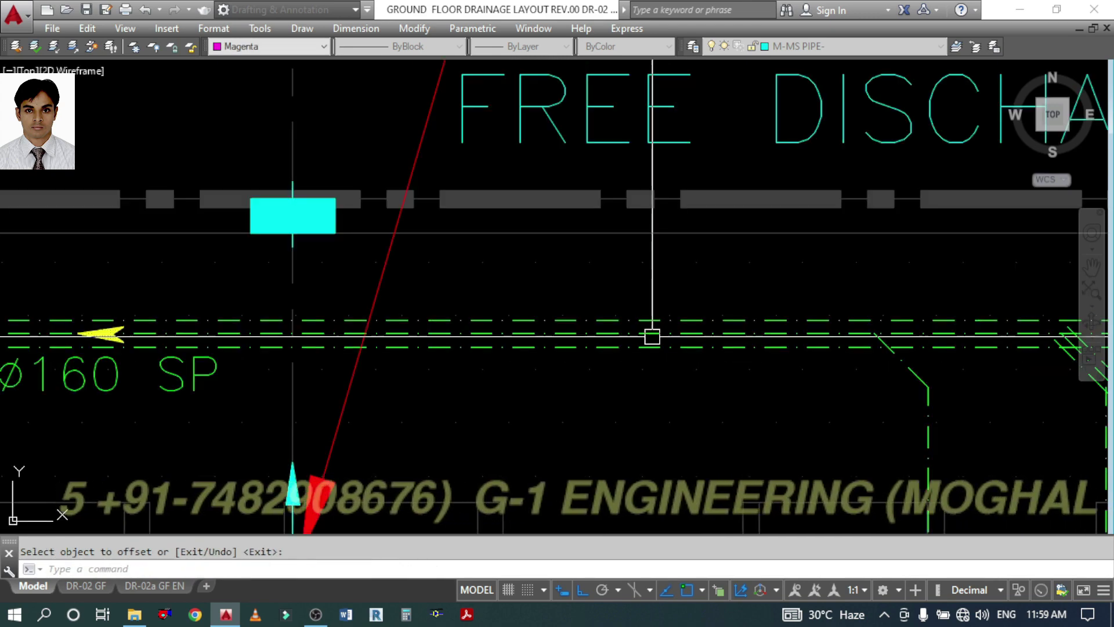
- Bring the magenta 160x110 mm Y fitting from the symbols above the plan onto the ø160 SP main between the two branches
scroll(652, 337, down, 3)
scroll(795, 383, up, 2)
scroll(716, 328, up, 3)
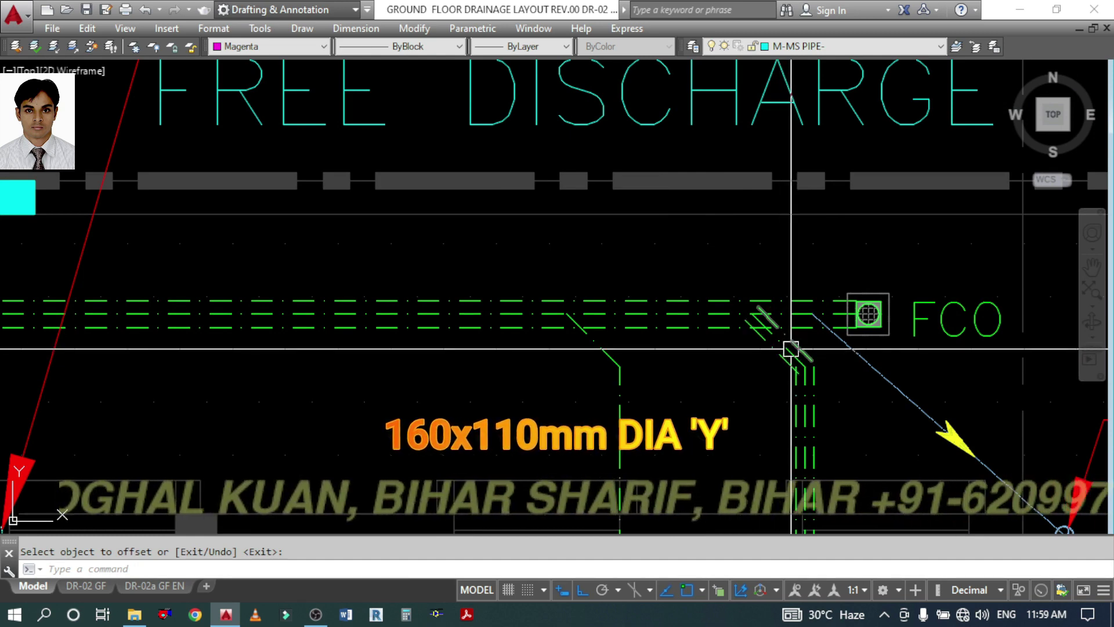
scroll(778, 348, down, 6)
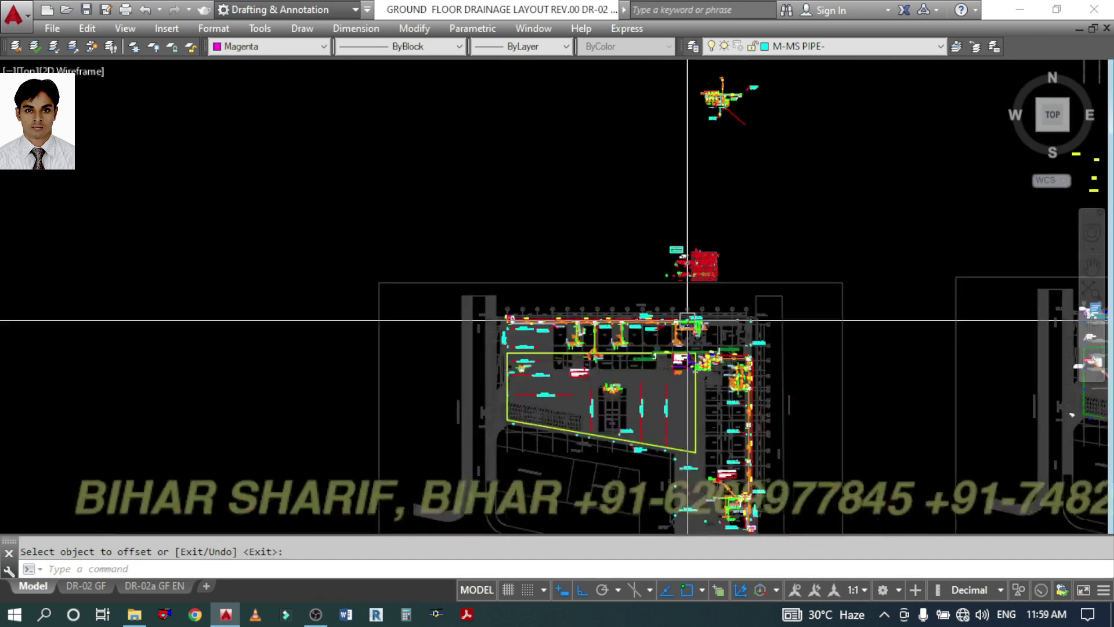
scroll(695, 265, up, 4)
scroll(697, 325, up, 5)
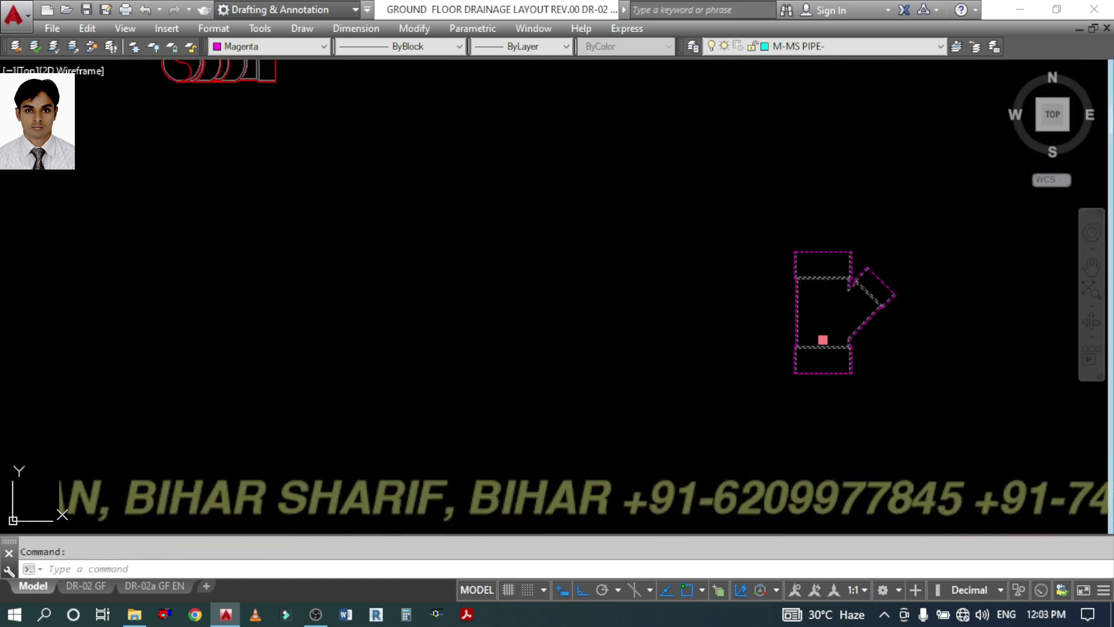
click(820, 312)
scroll(803, 242, down, 6)
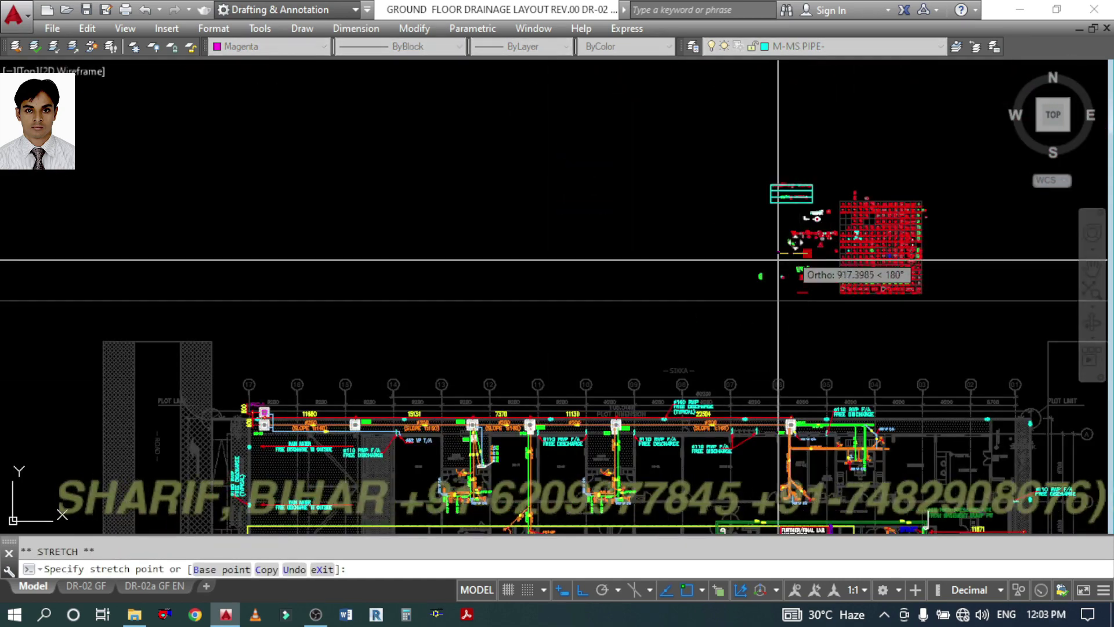
scroll(889, 451, up, 5)
scroll(888, 451, up, 5)
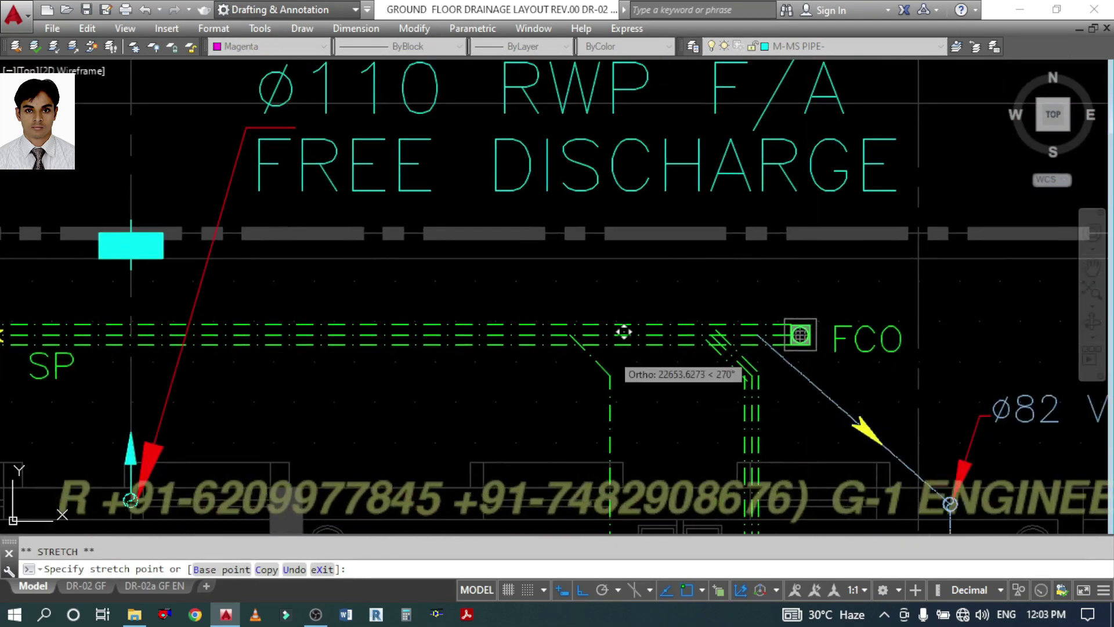
click(637, 315)
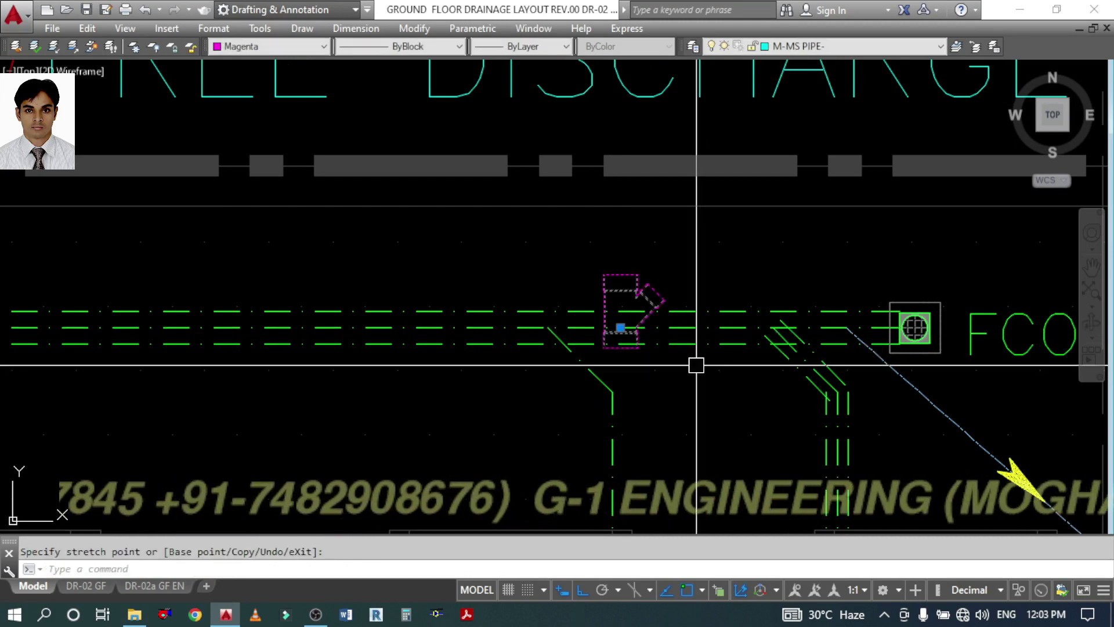
- Rotate the Y fitting 90° clockwise and move it along the ø160 SP main to the eastern ø110 branch
text(RO)
key(Return)
scroll(631, 333, up, 3)
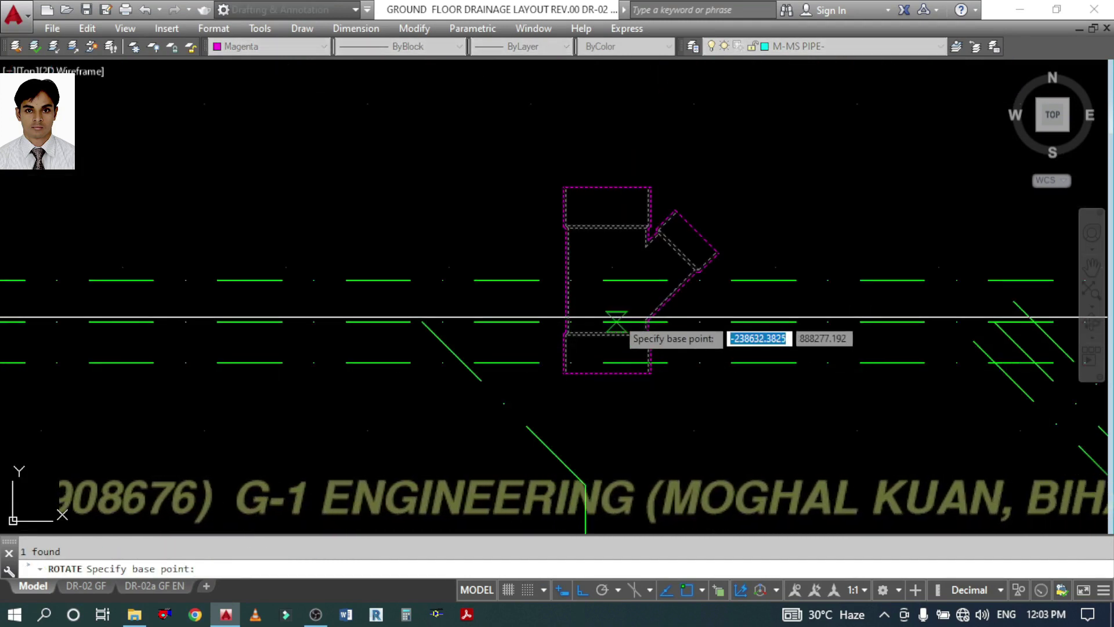
click(616, 322)
click(663, 397)
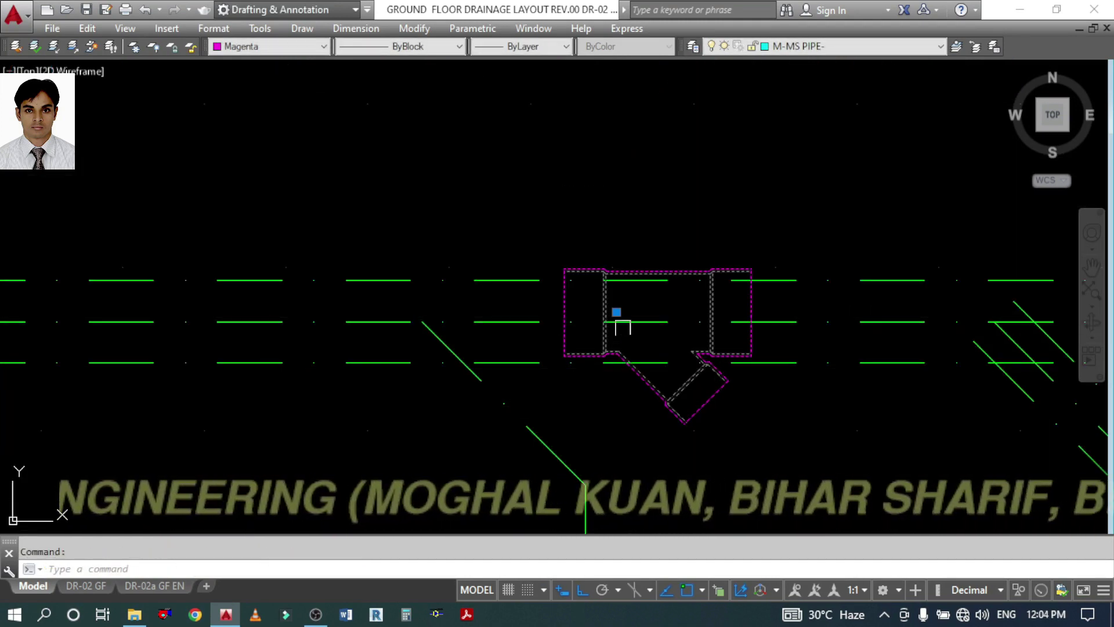
click(617, 312)
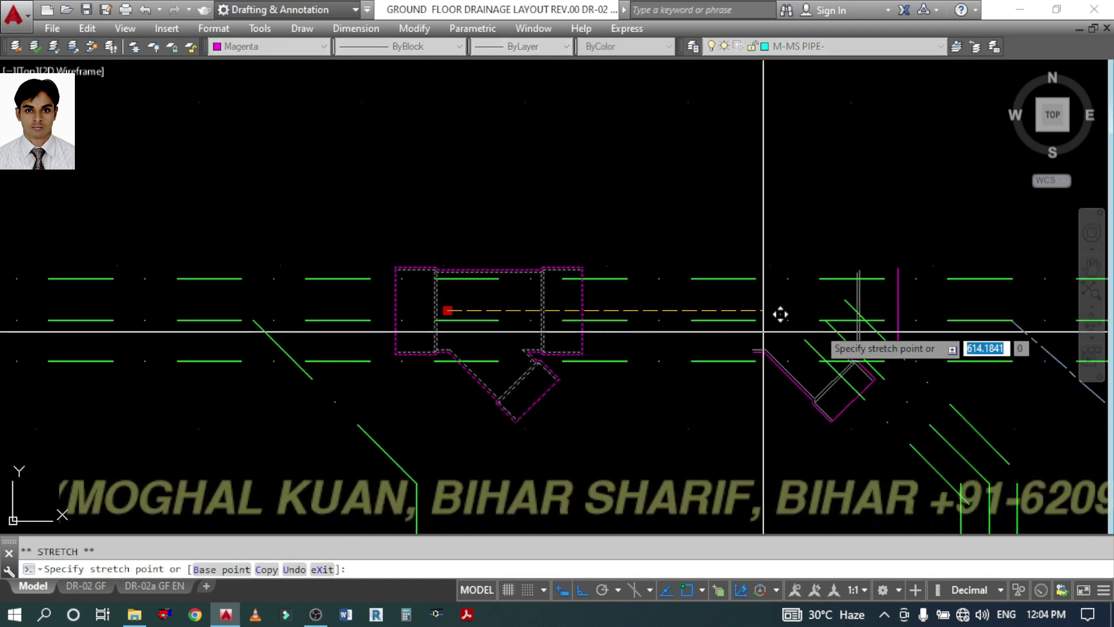
scroll(714, 285, down, 2)
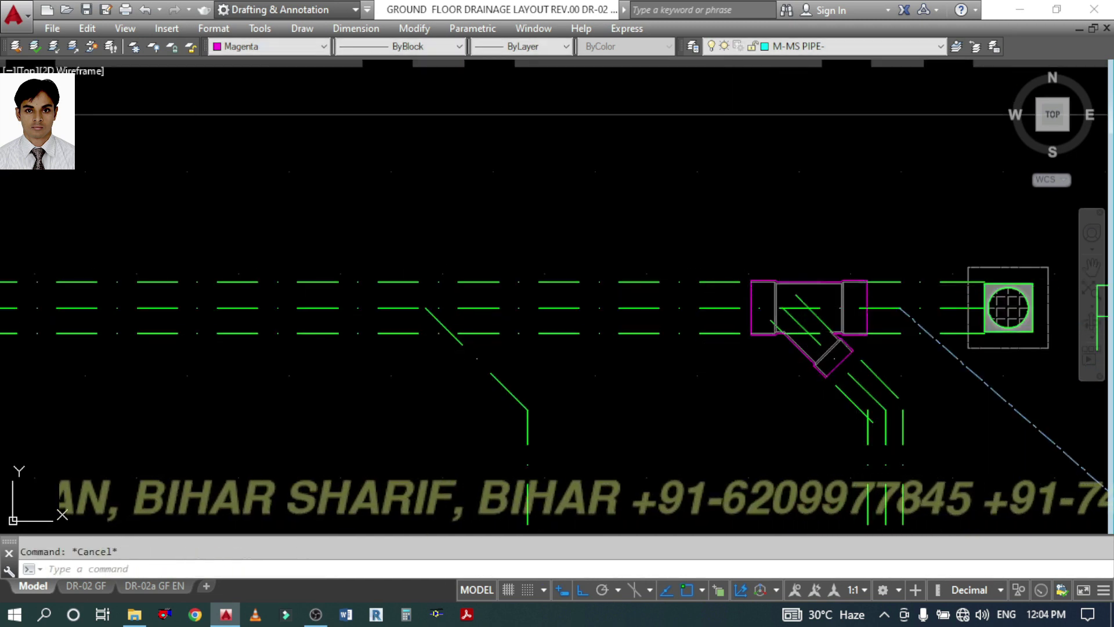
- Trim the offset lines of the diagonal ø110 soil pipe inside the Y fitting, using its branch socket edge as the cutting edge
middle_drag(834, 377, 785, 333)
text(TRT)
key(Return)
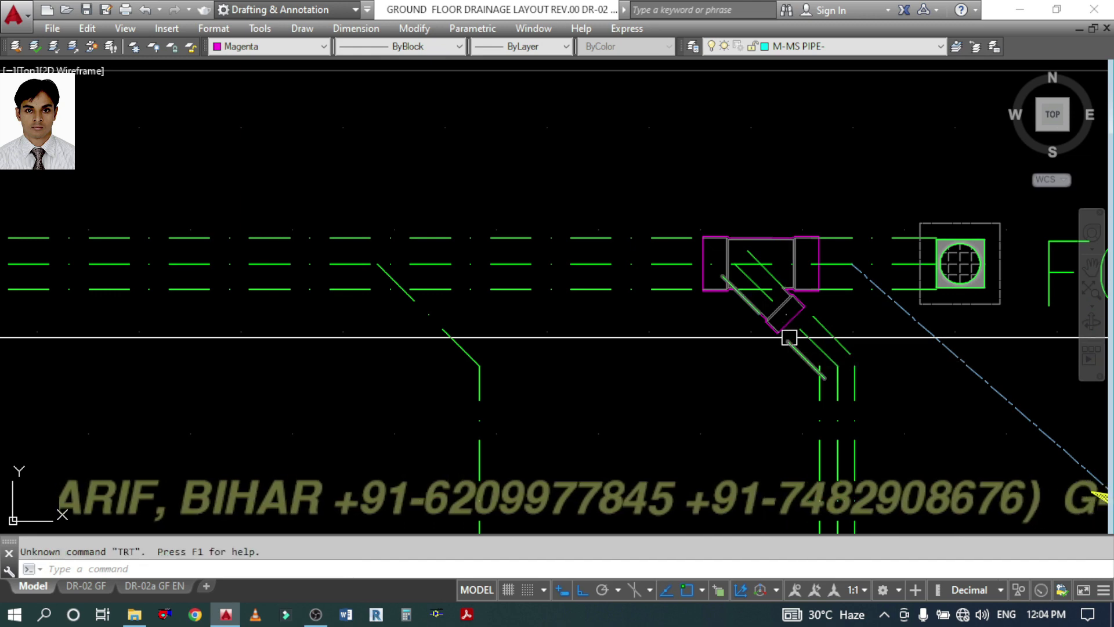
text(tr)
key(Return)
scroll(789, 335, up, 5)
key(Return)
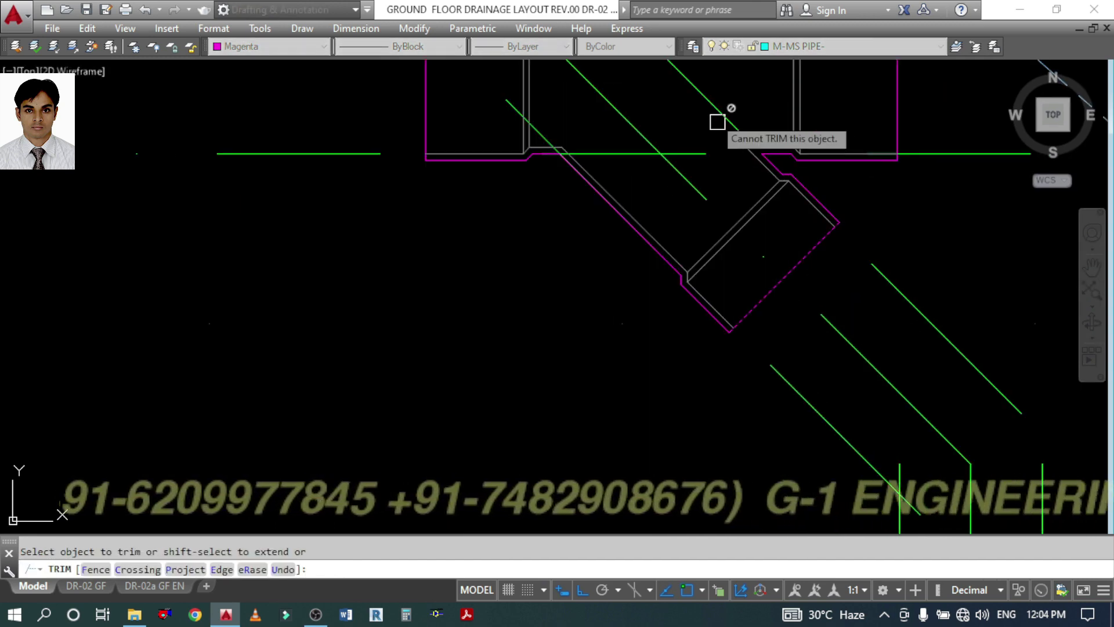
click(544, 128)
key(Return)
scroll(583, 169, down, 8)
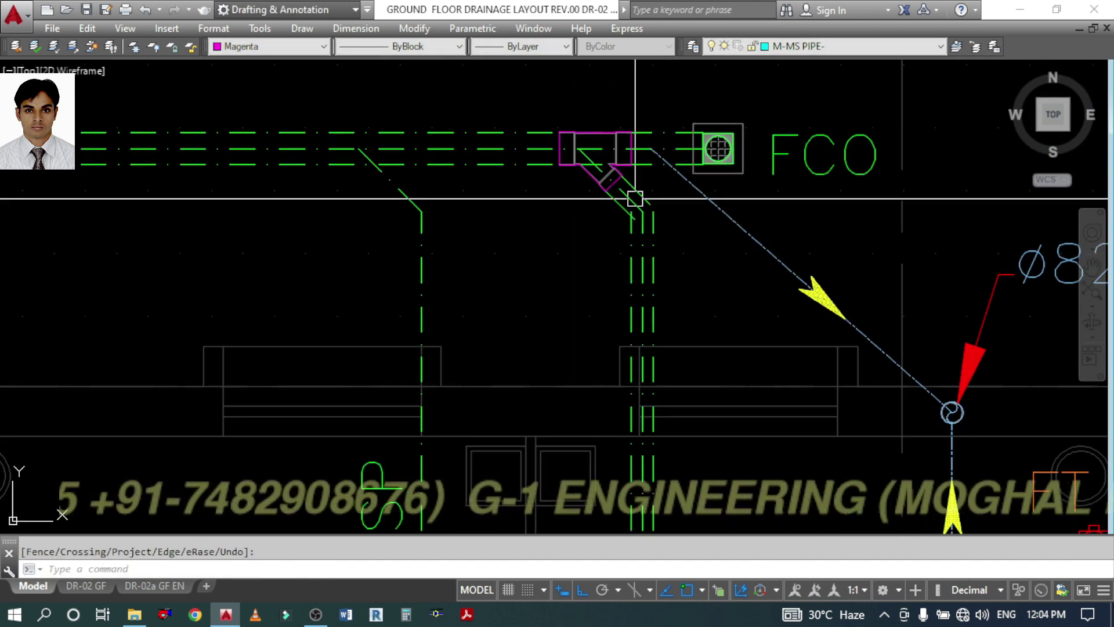
- Copy the ø100 P323 1/8 Bend from the fittings table onto the eastern ø110 soil pipe below the Y fitting
scroll(603, 221, up, 2)
scroll(603, 220, up, 2)
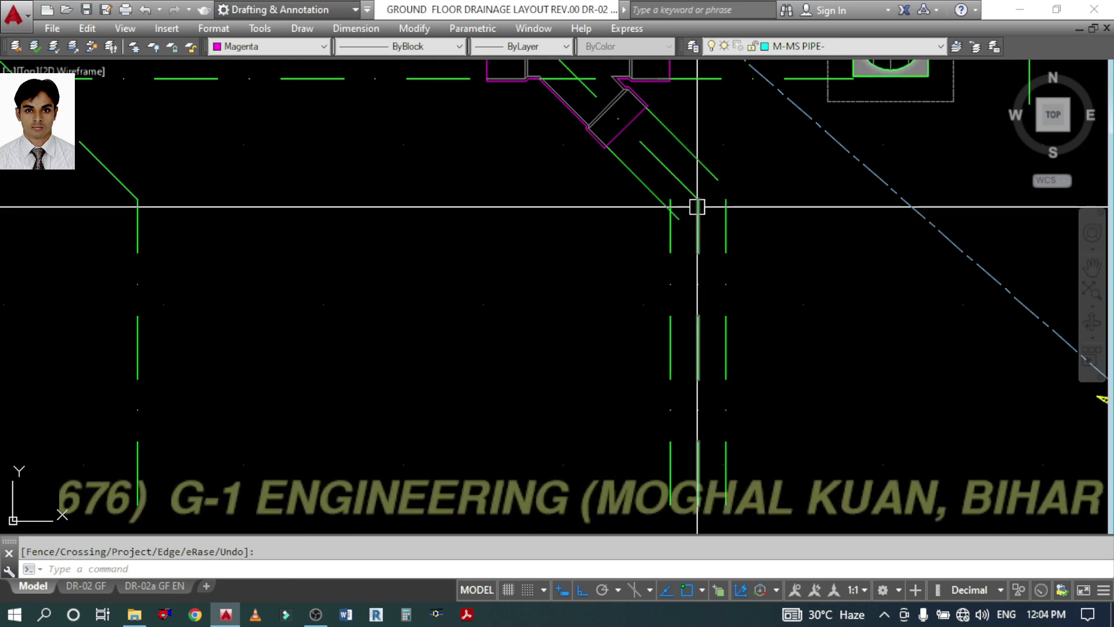
text(co)
key(Return)
scroll(703, 244, down, 10)
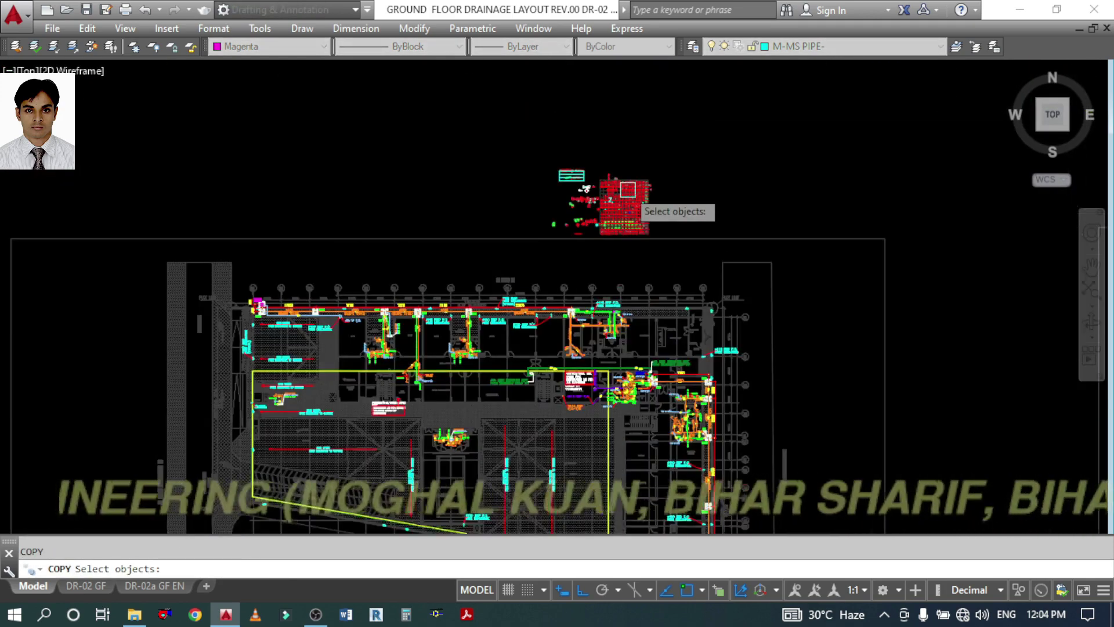
scroll(615, 214, up, 6)
scroll(615, 214, up, 4)
middle_drag(459, 239, 536, 418)
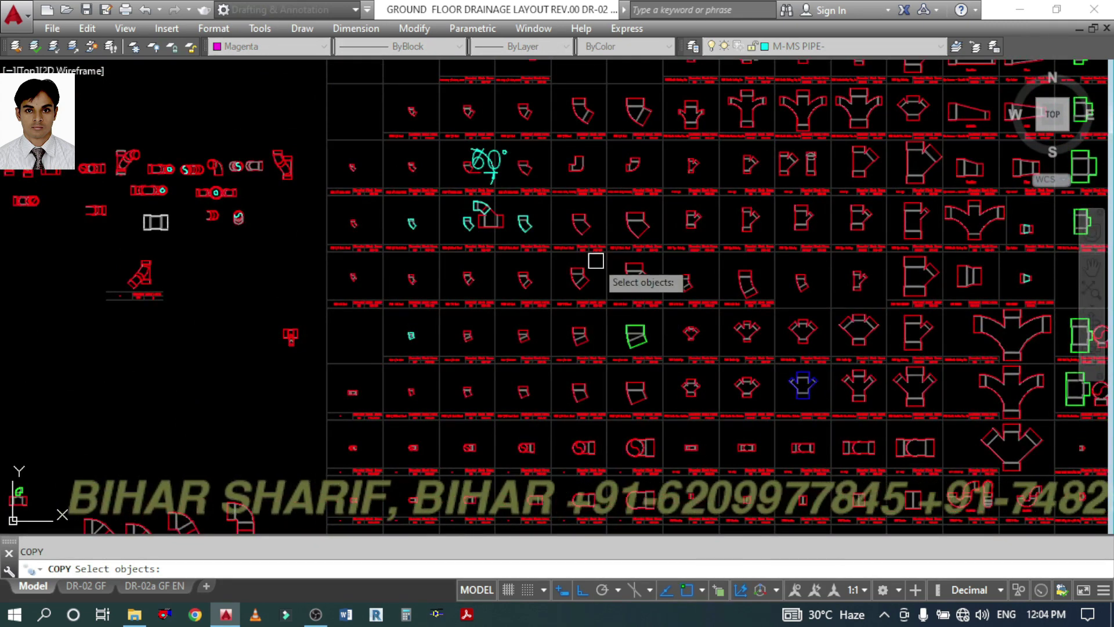
scroll(592, 314, up, 6)
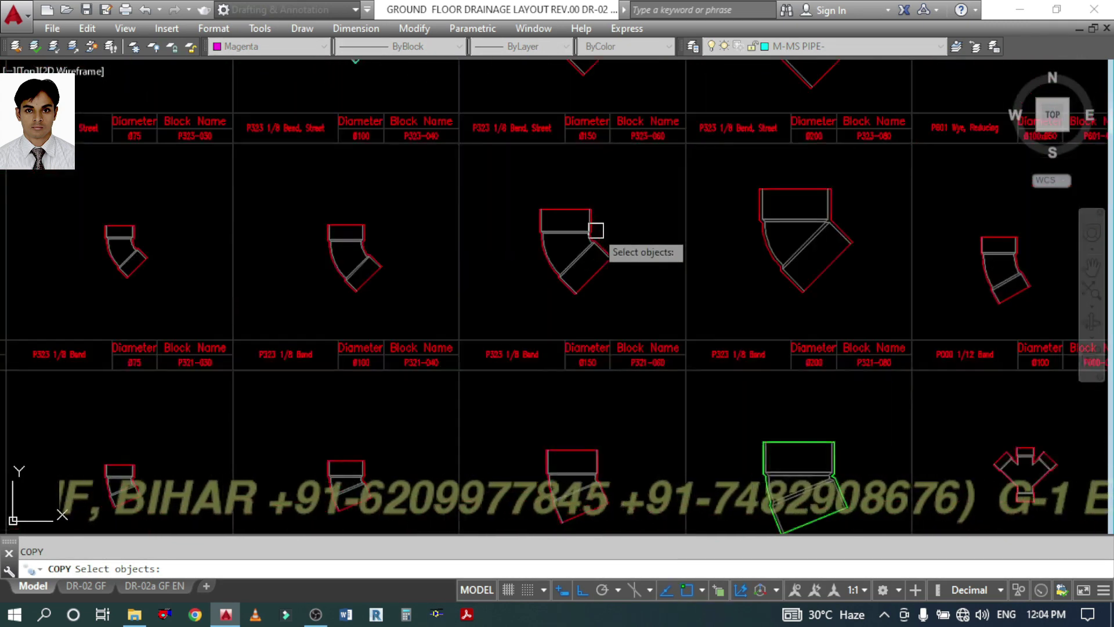
scroll(604, 352, up, 2)
middle_drag(281, 333, 632, 294)
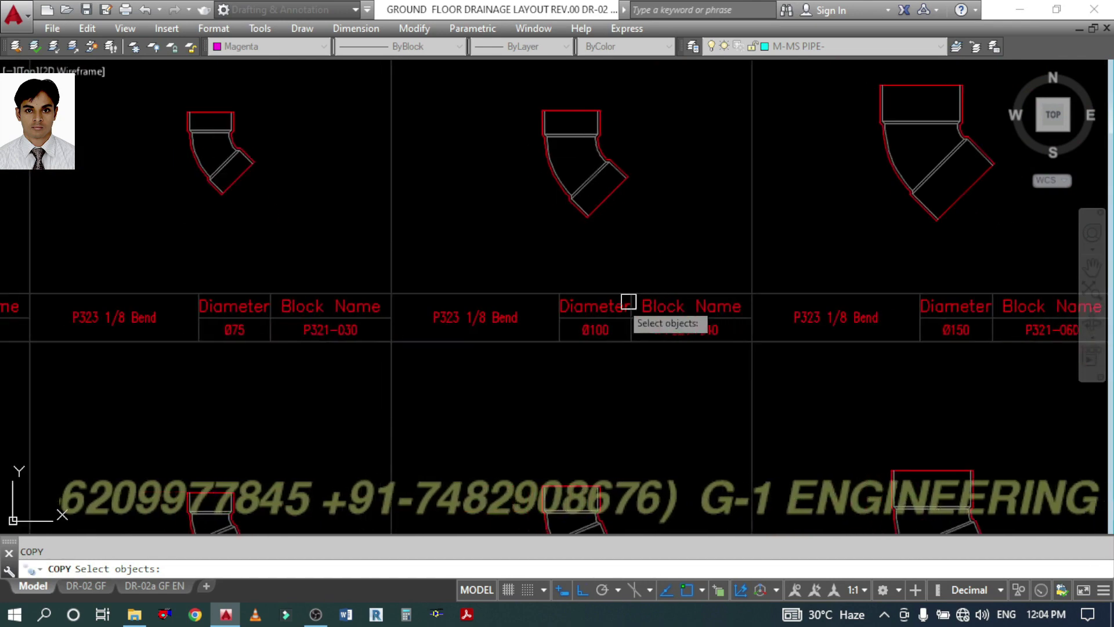
key(Return)
click(667, 242)
scroll(666, 243, down, 8)
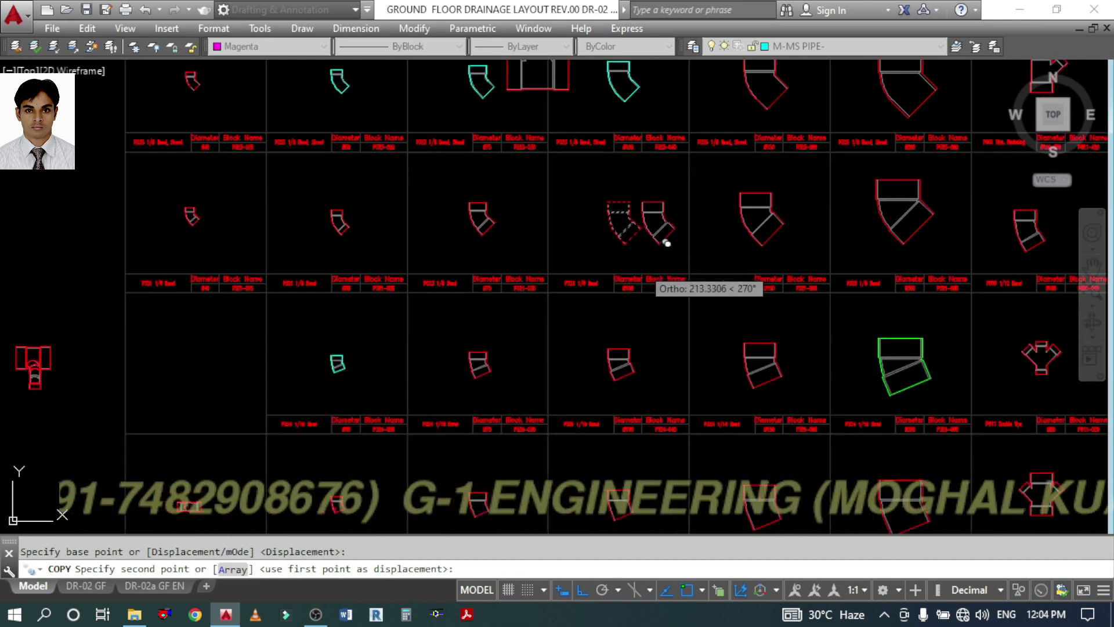
scroll(667, 247, down, 5)
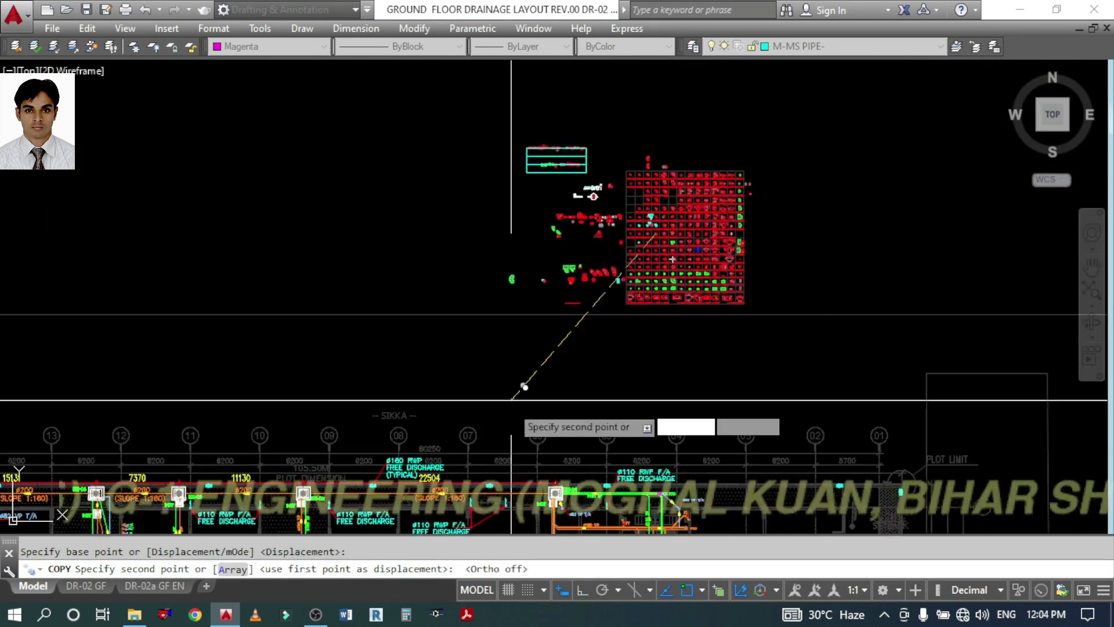
middle_drag(510, 373, 597, 236)
scroll(689, 380, up, 3)
scroll(689, 380, up, 6)
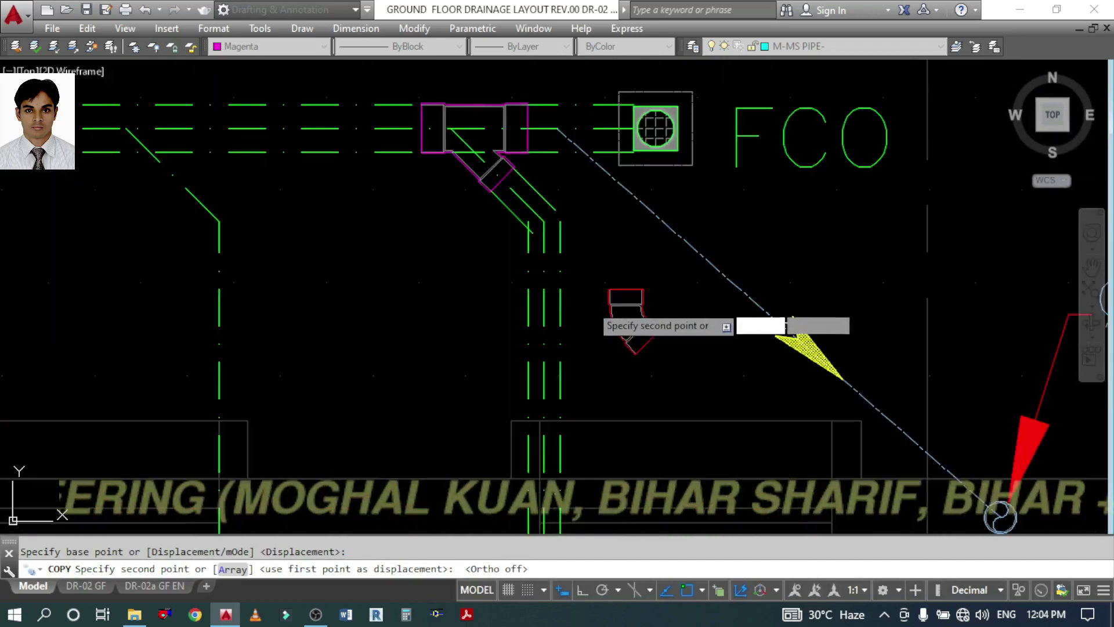
click(525, 318)
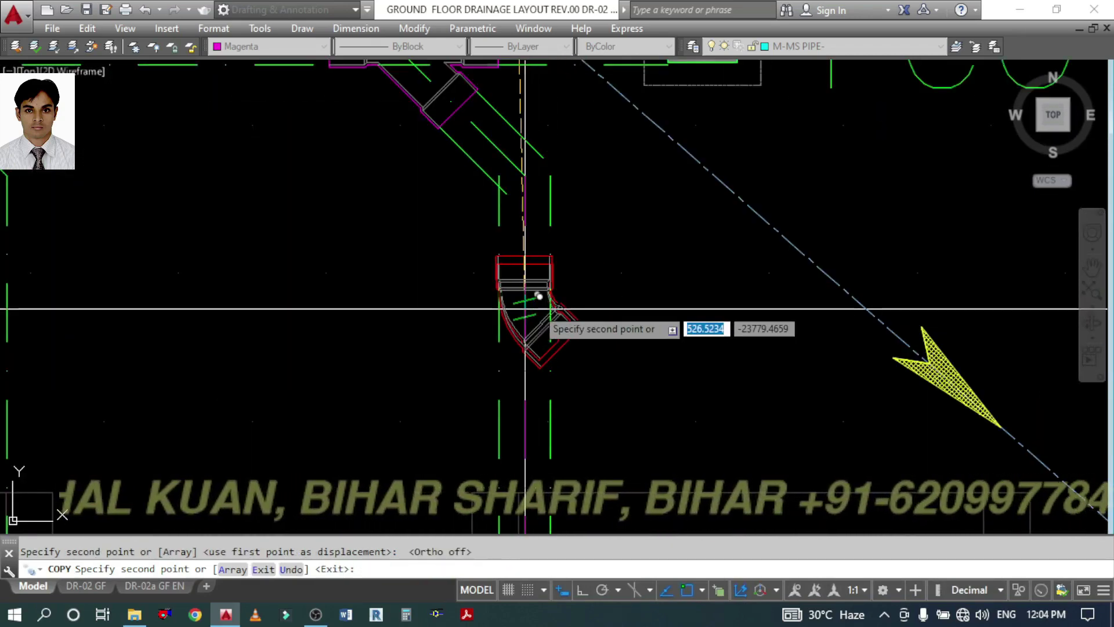
key(Escape)
- Move the copied bend to the corner where the diagonal and vertical centrelines of the eastern ø110 soil pipe meet
click(567, 329)
click(524, 313)
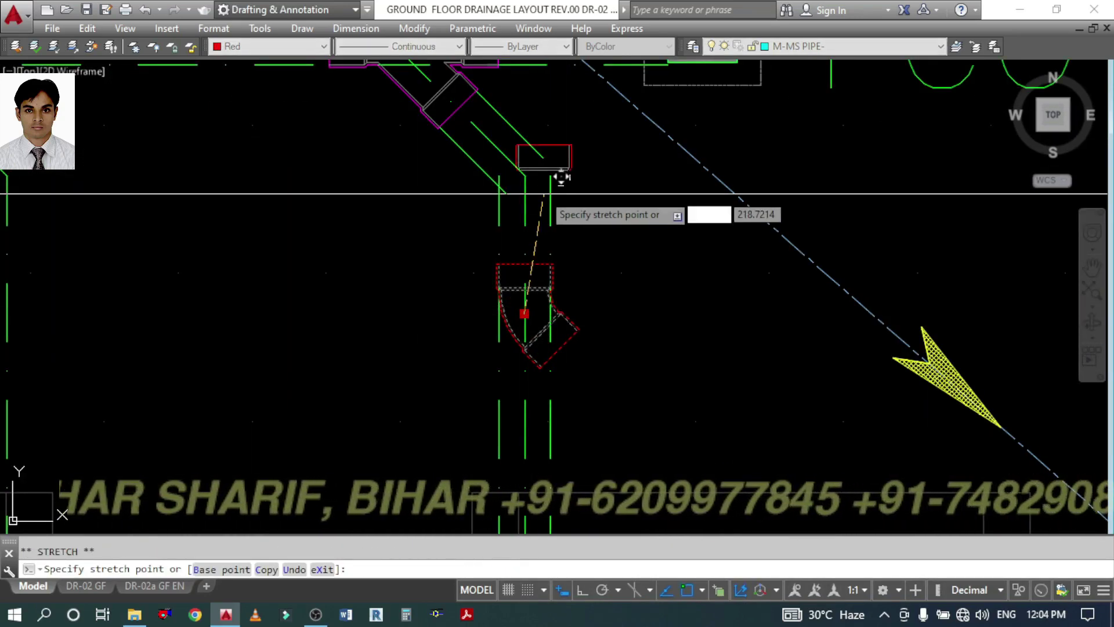
click(541, 158)
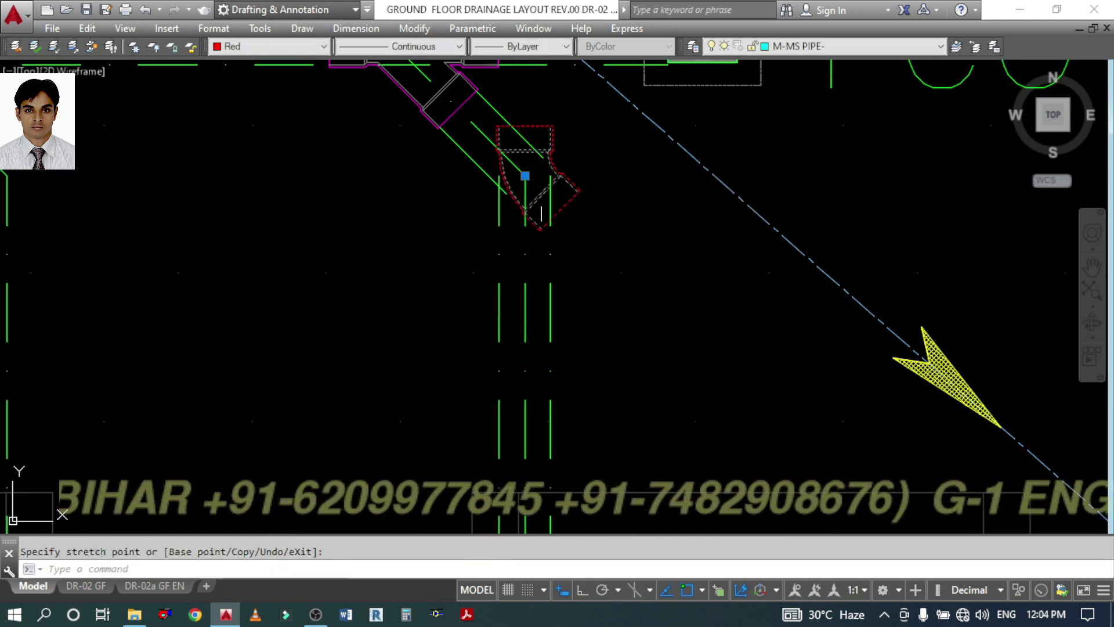
key(Escape)
key(Escape)
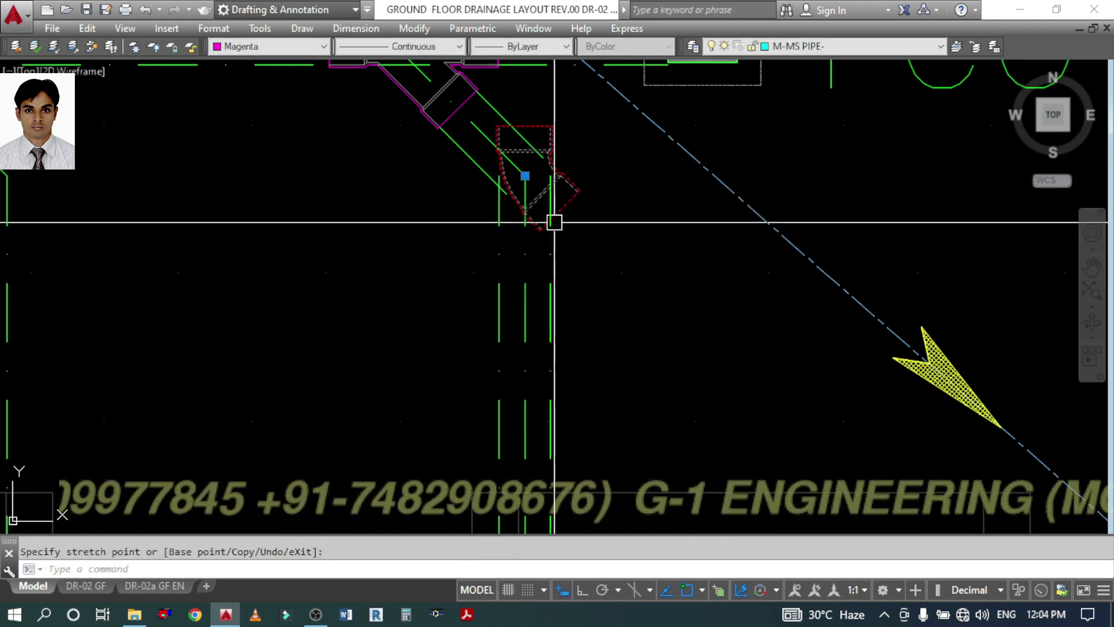
- Rotate the bend 180° about the centreline corner so its sockets face the diagonal and vertical pipes
text(RO)
key(Return)
click(573, 190)
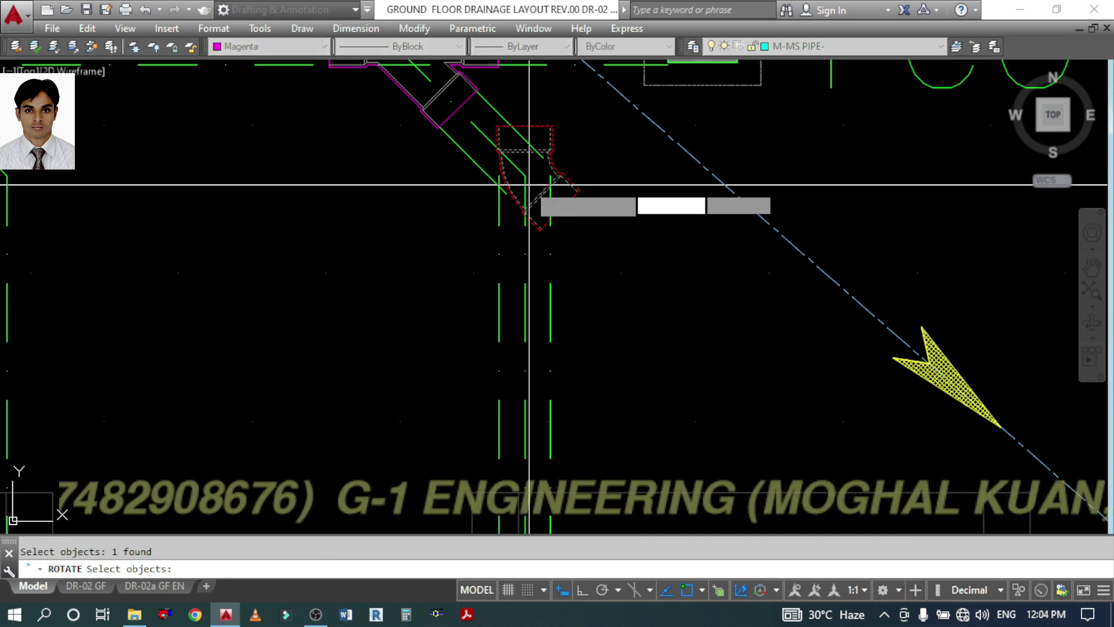
key(Return)
click(525, 176)
key(F8)
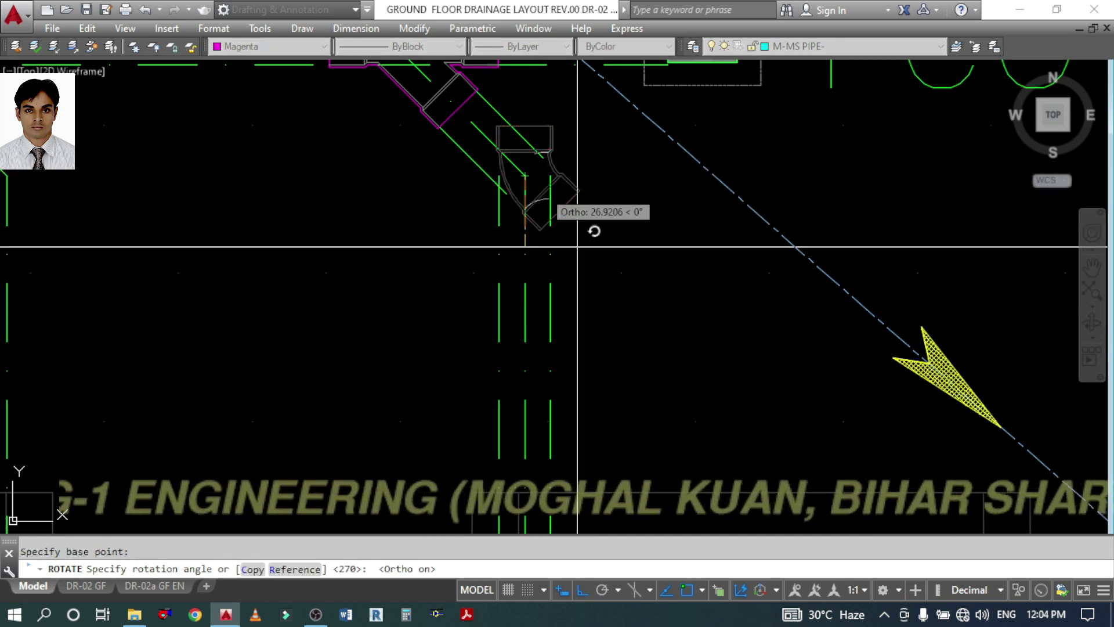
click(393, 233)
- Trim both side lines of the diagonal pipe inside the bend at its upper socket edge
text(tr)
key(Return)
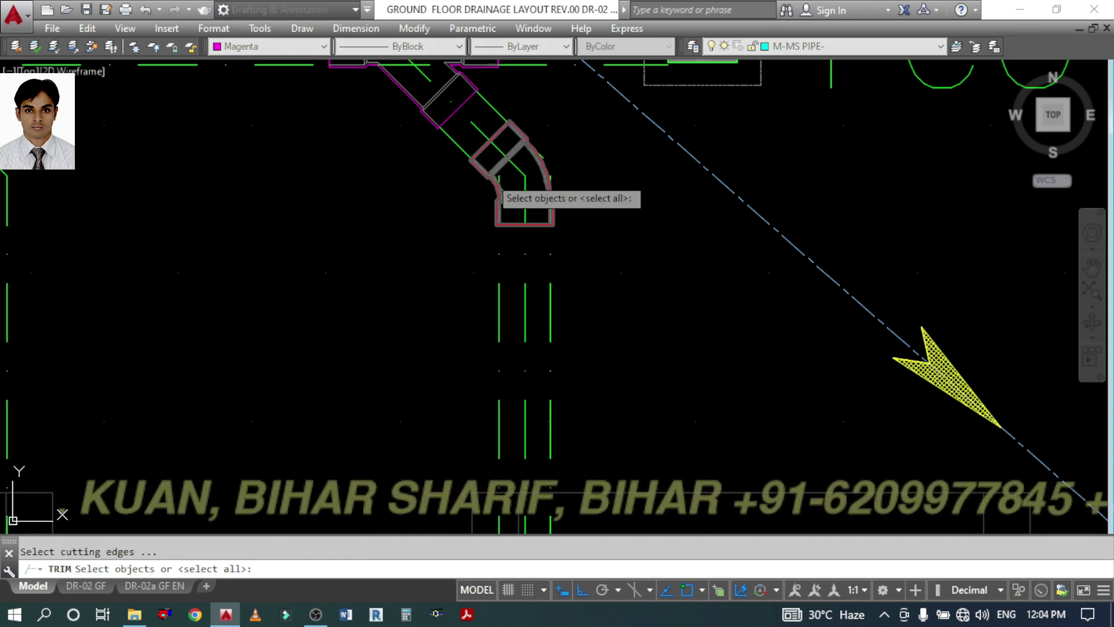
scroll(510, 146, up, 3)
click(487, 102)
key(Return)
click(605, 128)
click(564, 158)
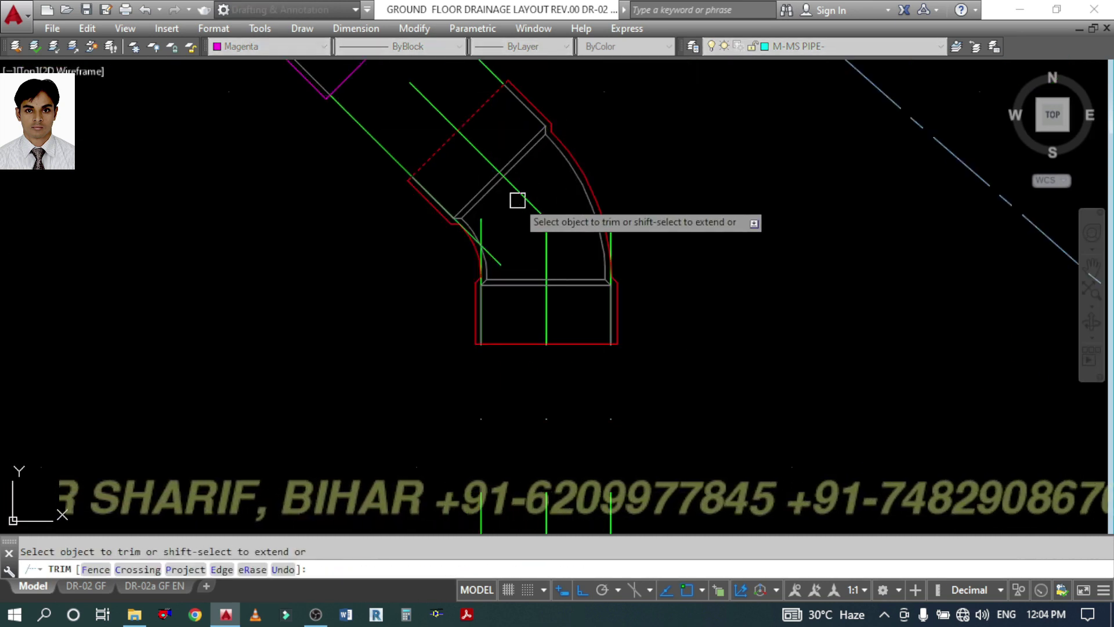
click(514, 199)
click(455, 261)
key(Return)
- Trim both side lines of the vertical ø110 pipe inside the bend at its lower socket edge
key(Return)
click(511, 351)
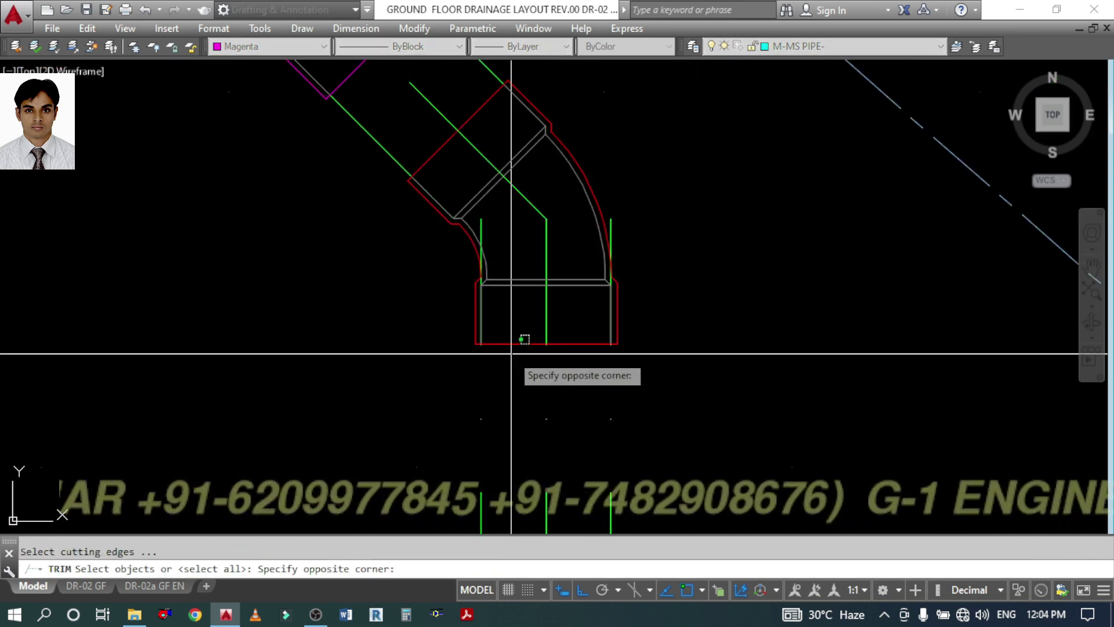
click(502, 328)
key(Return)
click(502, 324)
click(466, 270)
click(602, 253)
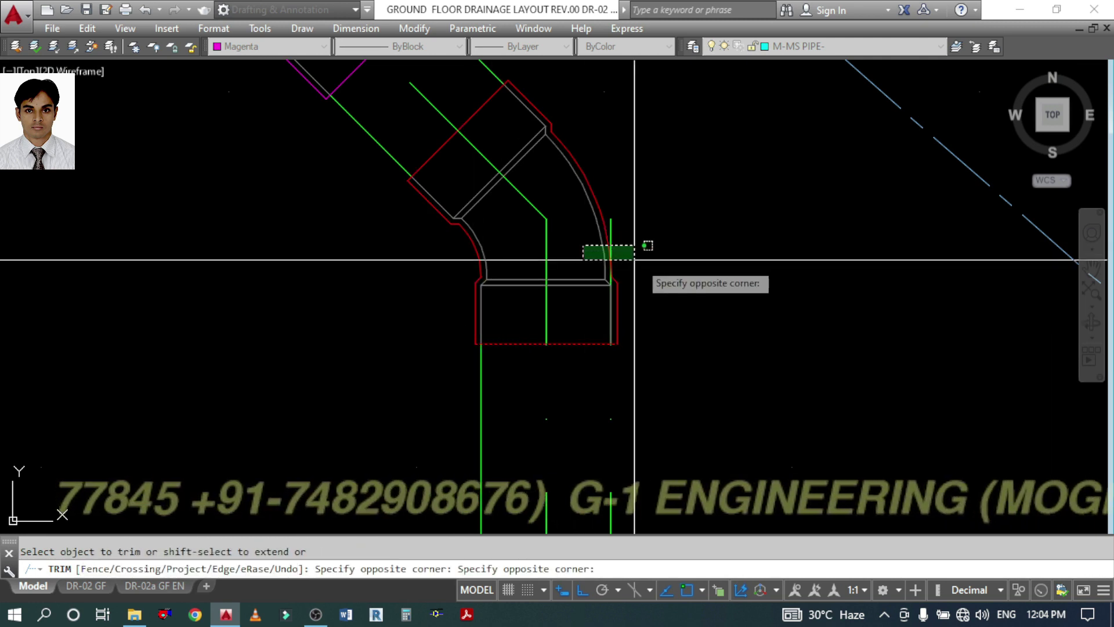
click(641, 257)
key(Return)
- Match the properties of the Y fitting and the bend to the green ø160 SP pipe line
scroll(639, 266, down, 3)
text(m)
key(Escape)
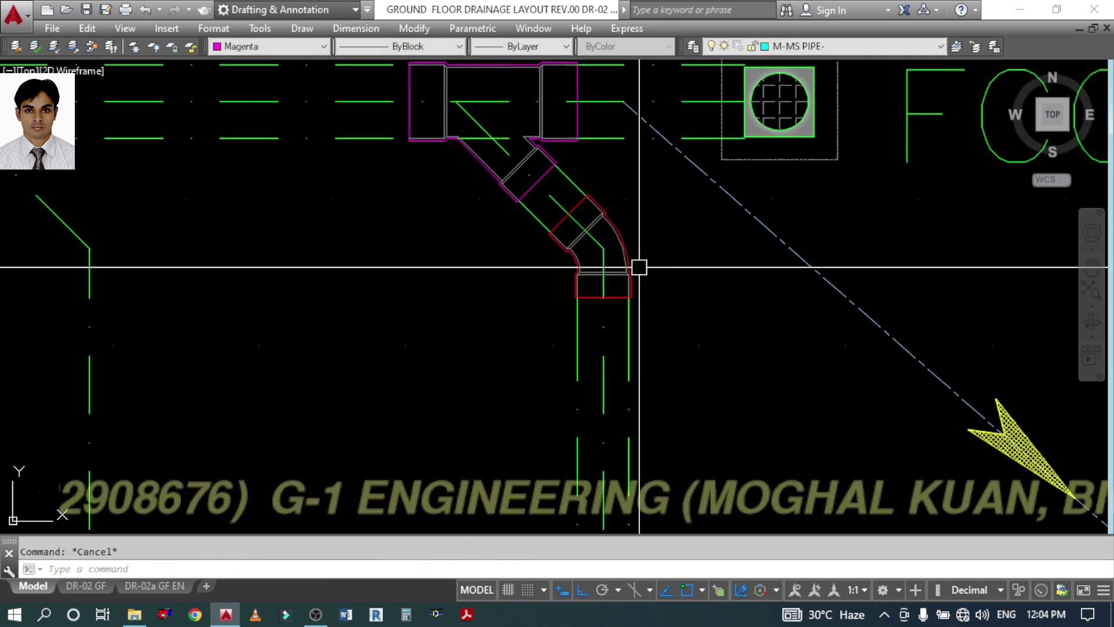
text(ma)
key(Return)
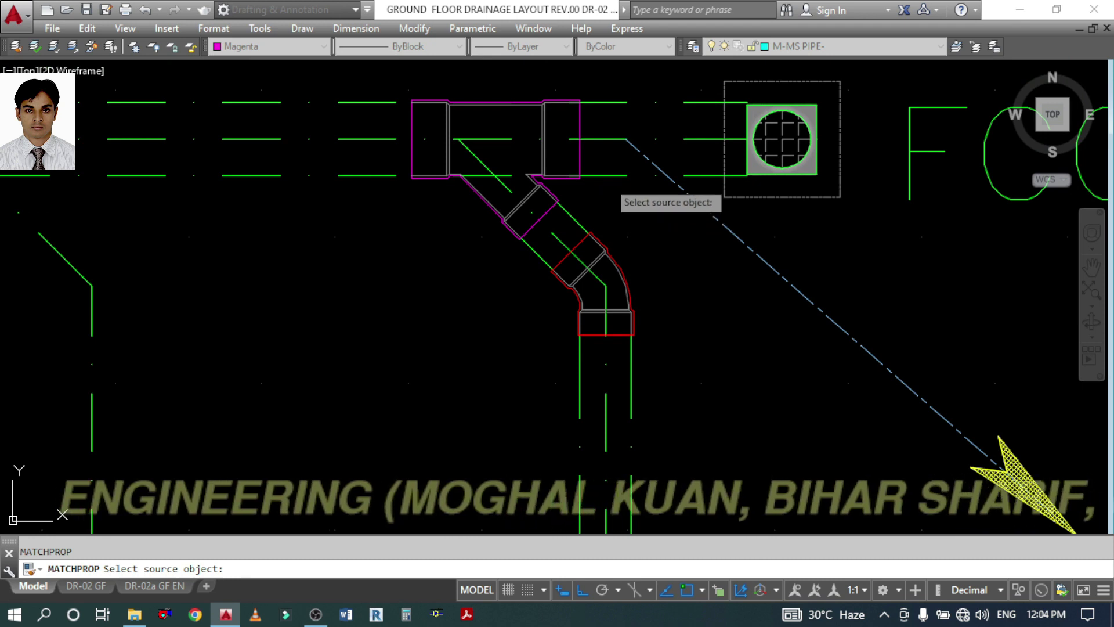
click(606, 175)
click(552, 194)
click(607, 237)
key(Return)
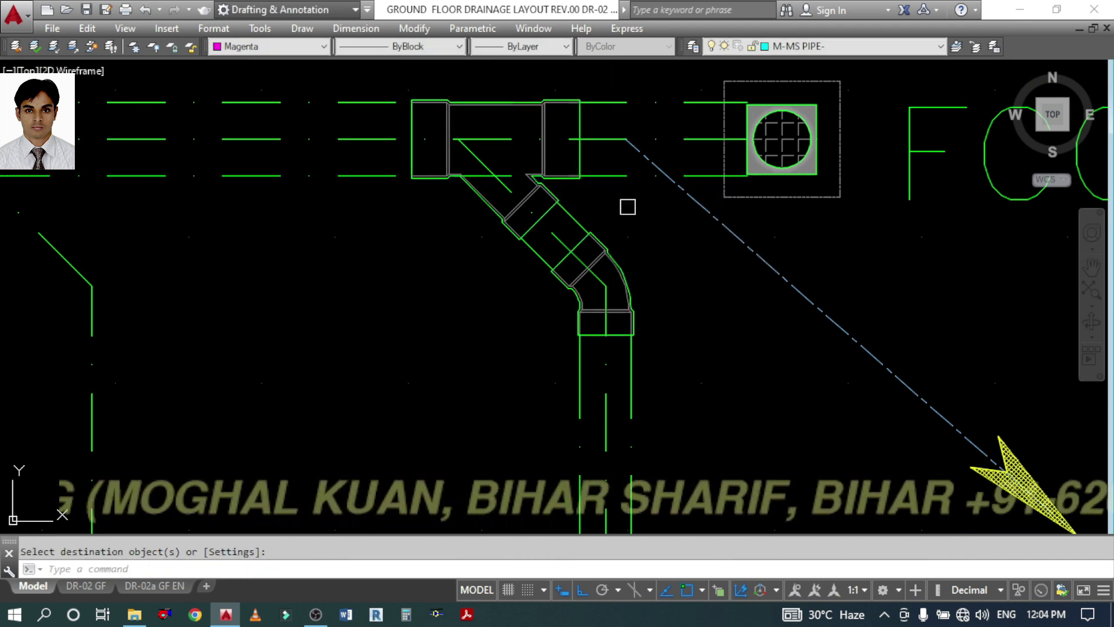
- Put the centreline of the ø160 SP main on the layer 00 DR CENTR LN SP
click(696, 141)
click(847, 49)
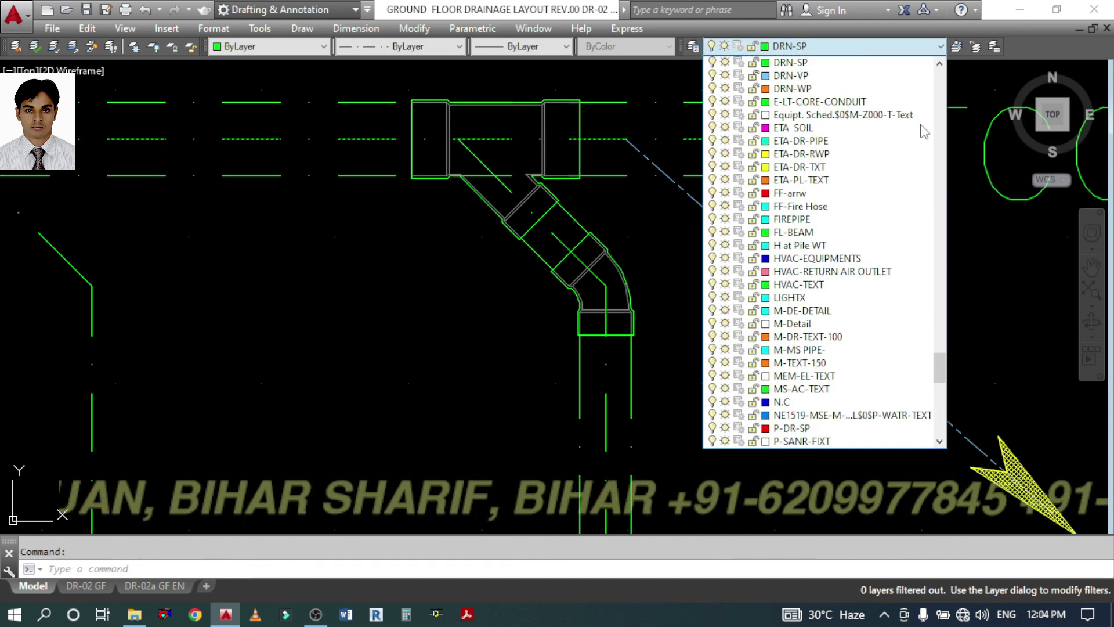
drag(938, 364, 933, 95)
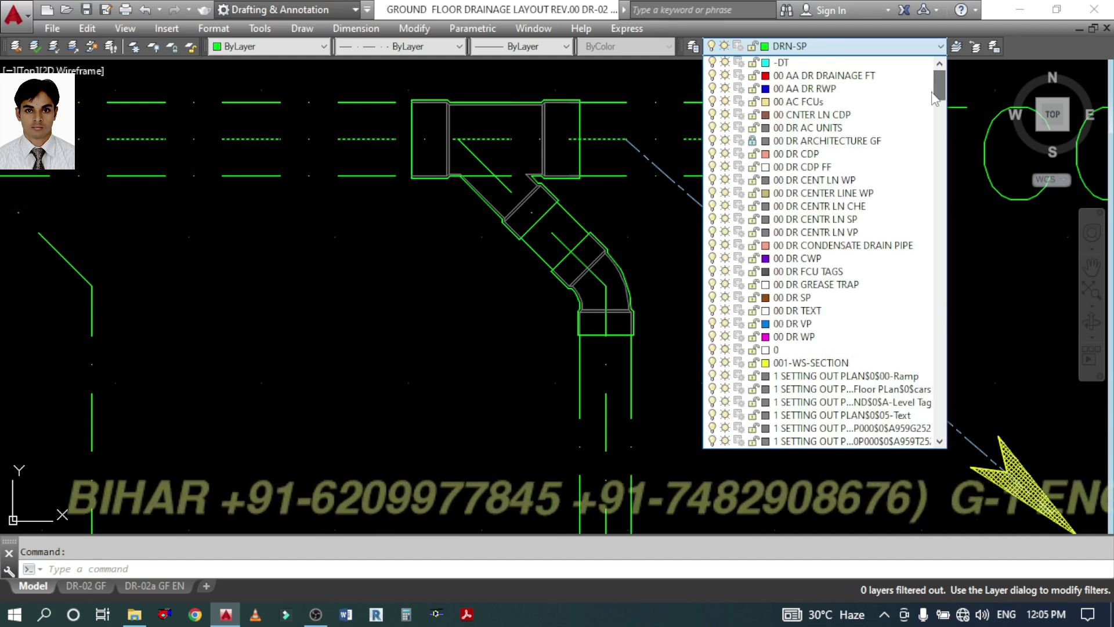
click(861, 224)
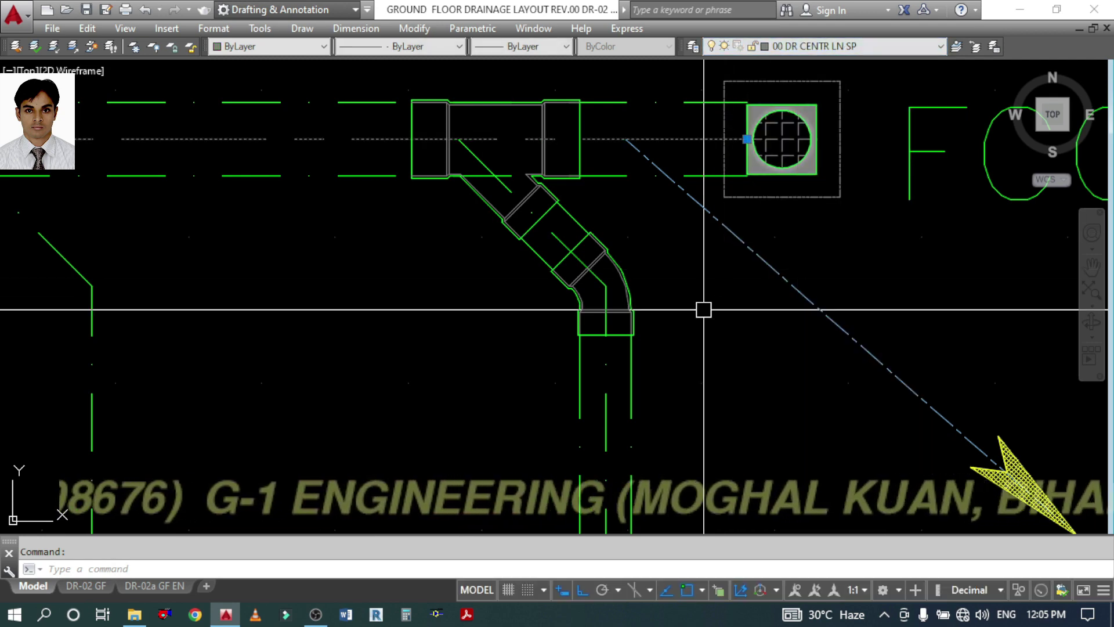
- Match the properties of the main's centreline onto the centreline of the eastern ø110 soil branch
text(MA)
key(Return)
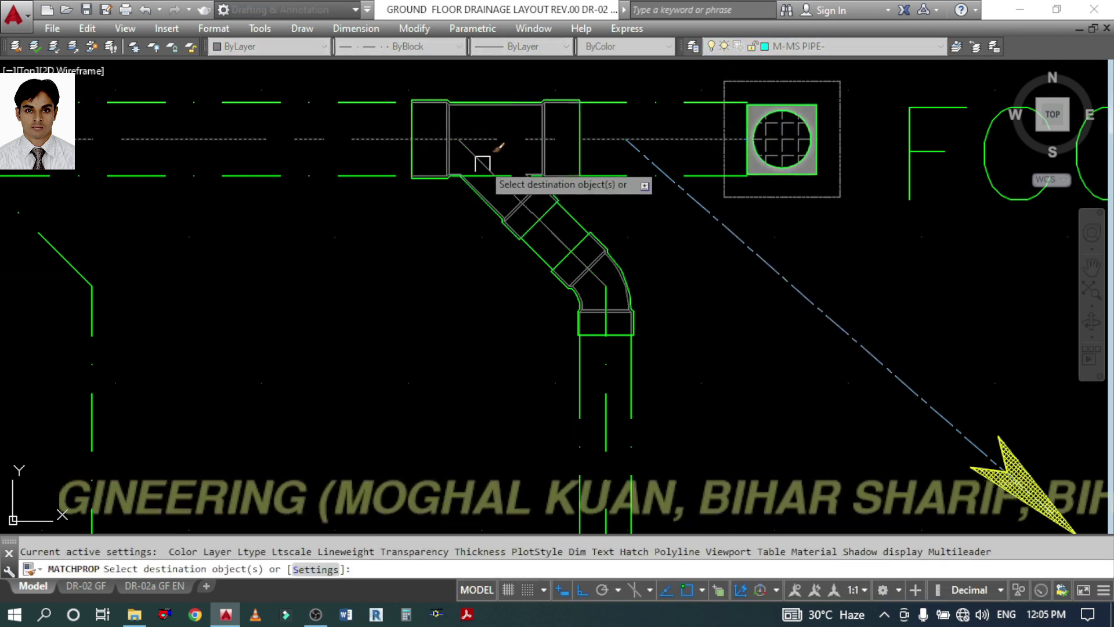
click(484, 162)
key(Return)
scroll(657, 267, down, 8)
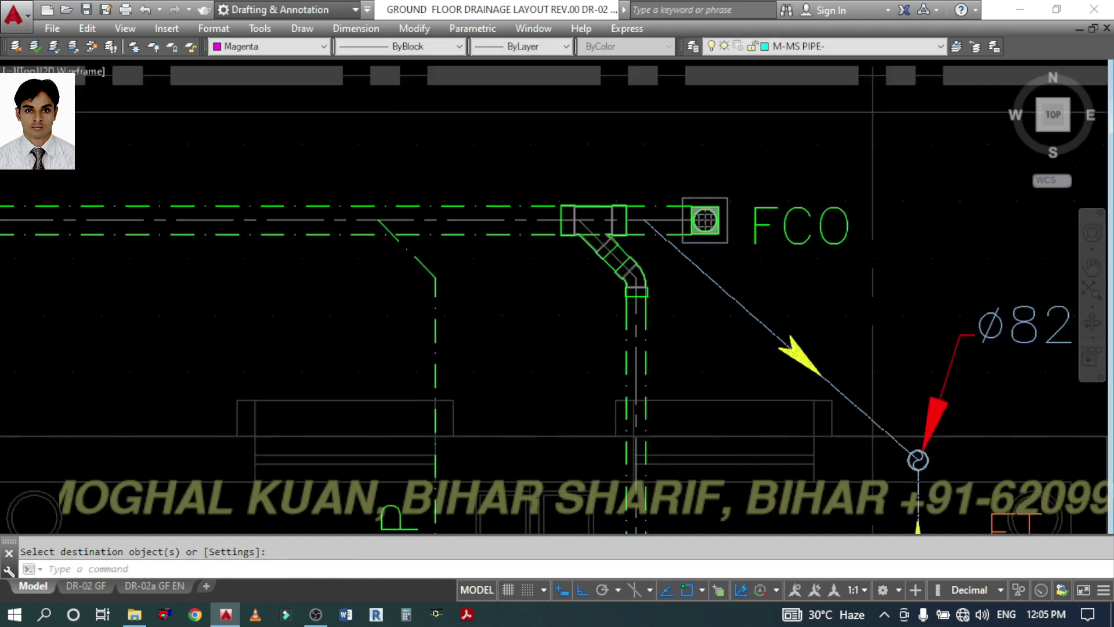
- Examine the converted eastern ø110 soil pipe from the ø160 SP main down to its lower end at the toilet
mouse_move(706, 432)
middle_down()
mouse_move(706, 238)
mouse_move(704, 411)
middle_up()
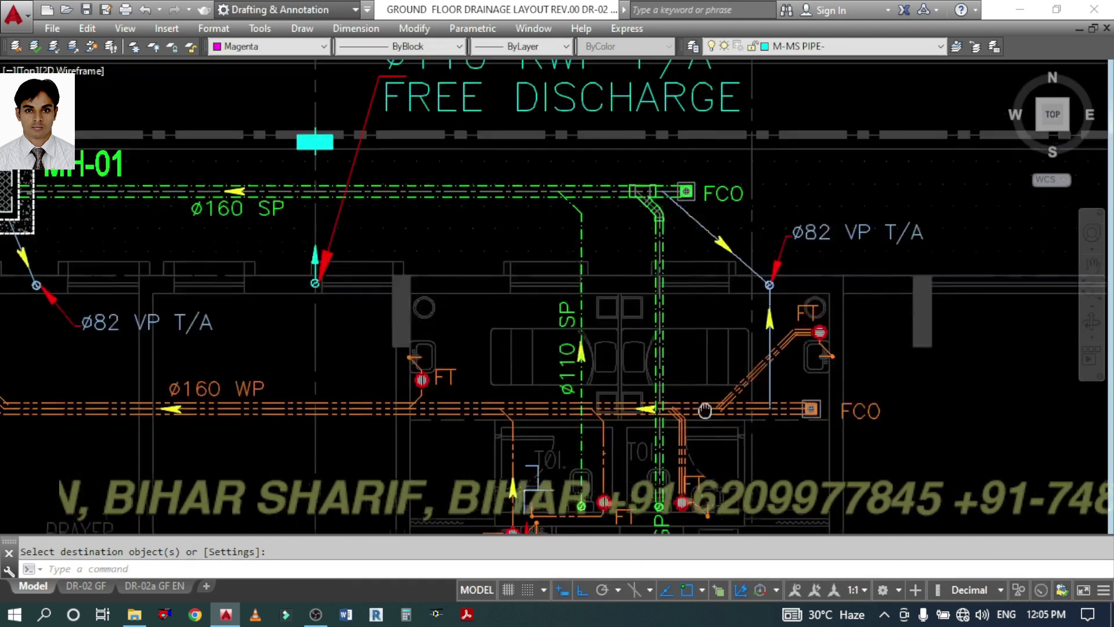
scroll(641, 194, up, 6)
scroll(739, 327, down, 6)
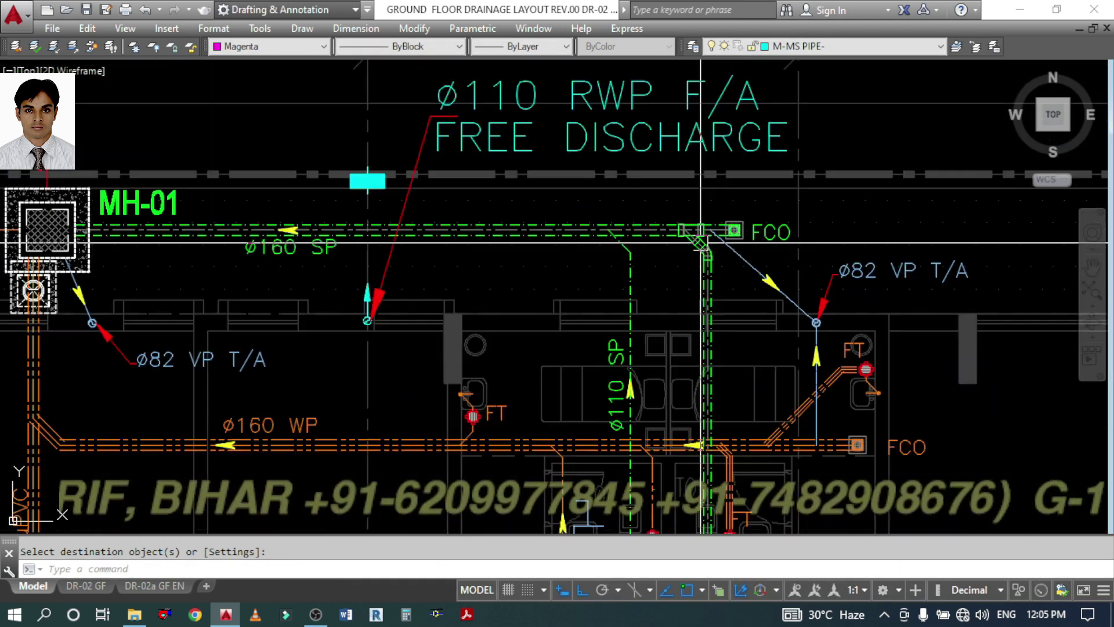
middle_drag(643, 399, 587, 280)
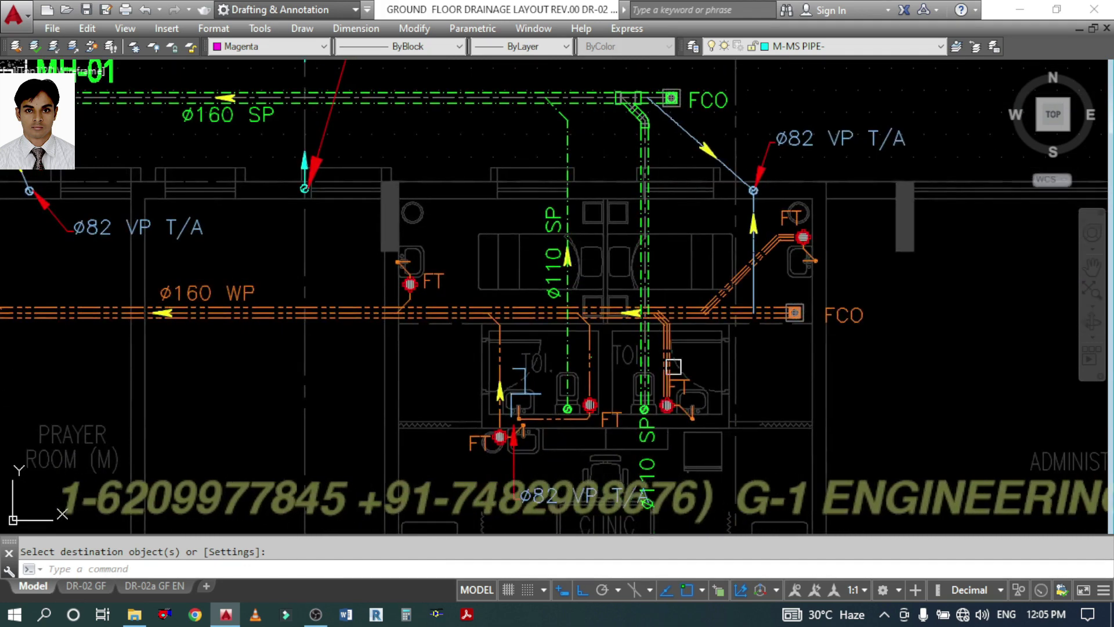
scroll(666, 368, up, 10)
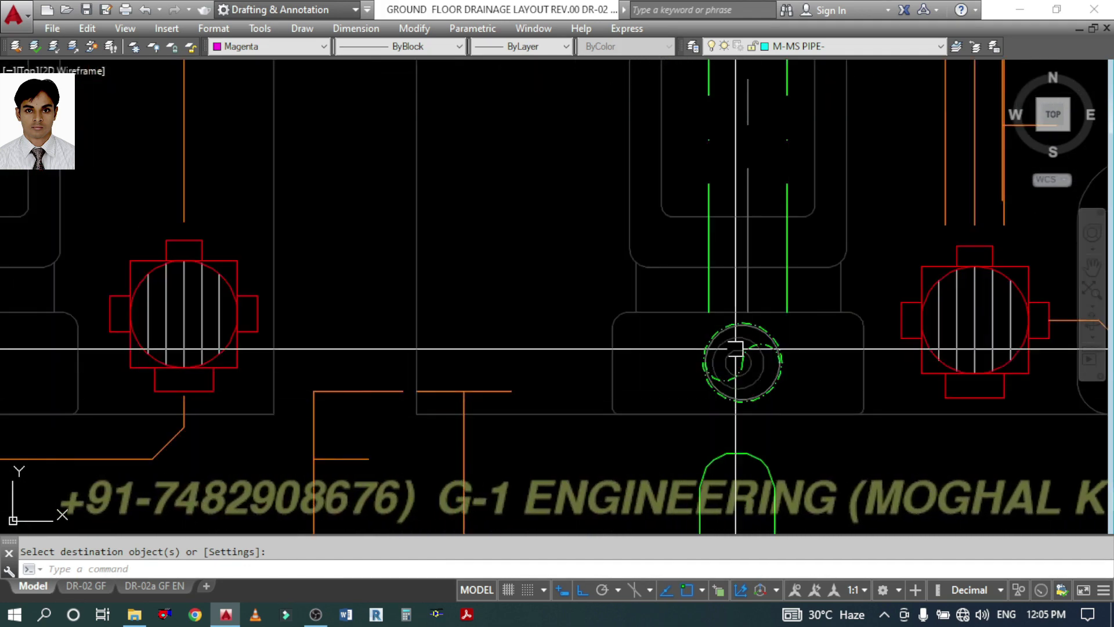
key(Escape)
click(614, 286)
click(803, 414)
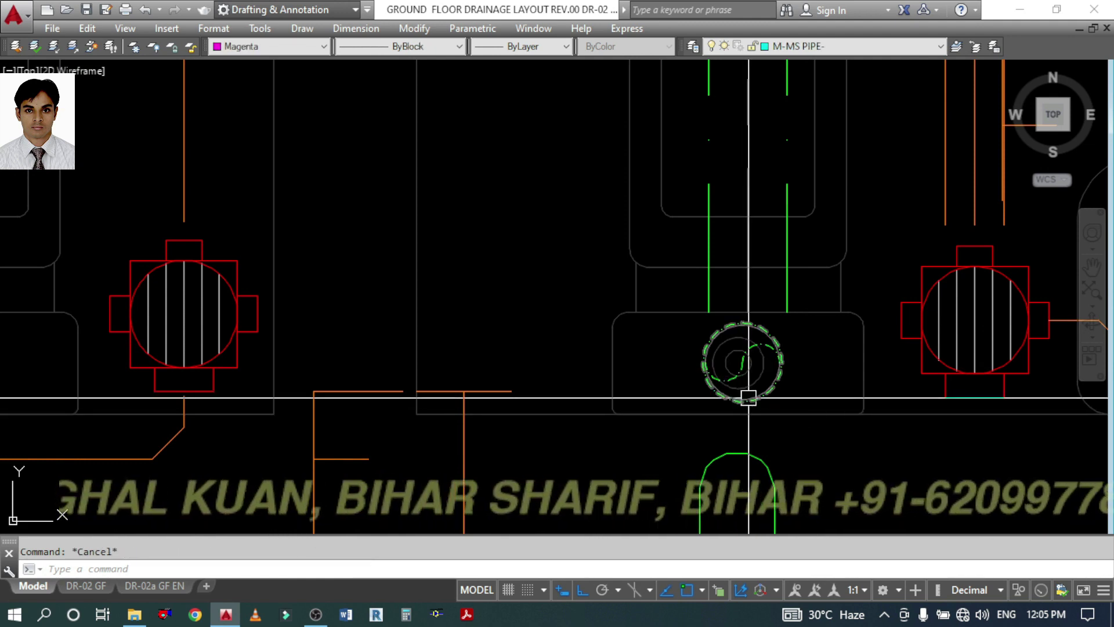
middle_drag(752, 414, 660, 429)
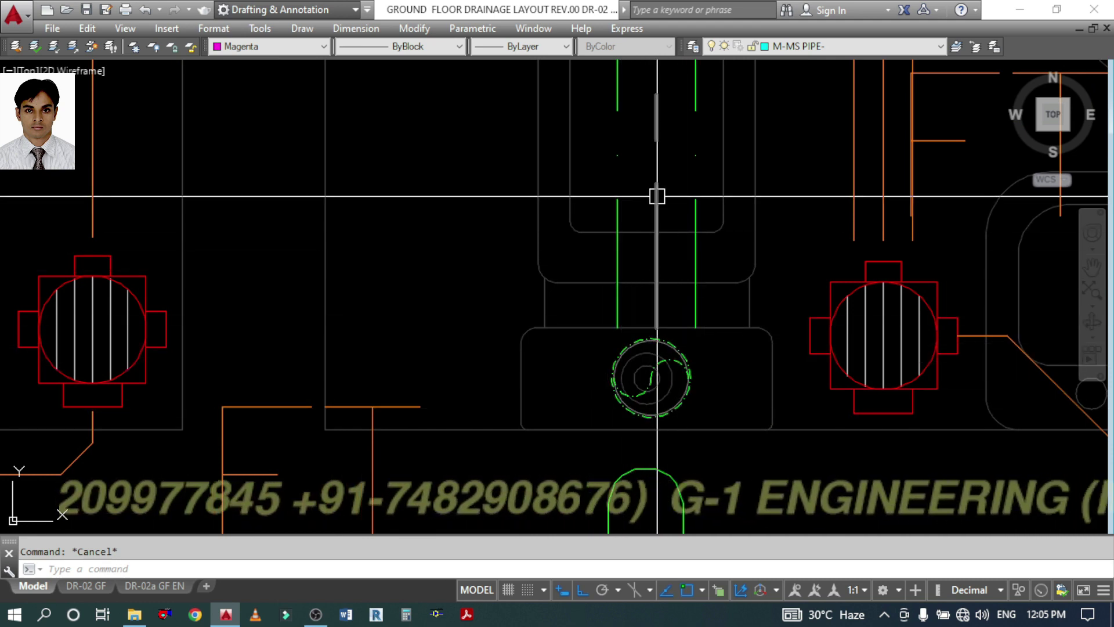
- Draw a horizontal construction line along the wall edge behind the eastern toilet's cistern
scroll(669, 346, down, 3)
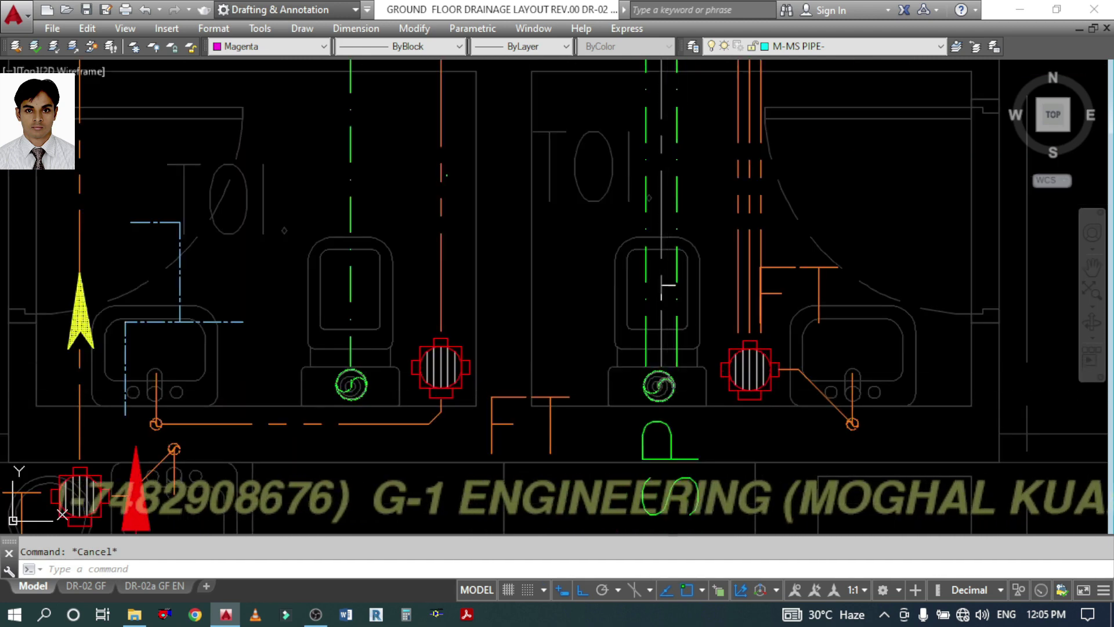
scroll(660, 398, up, 4)
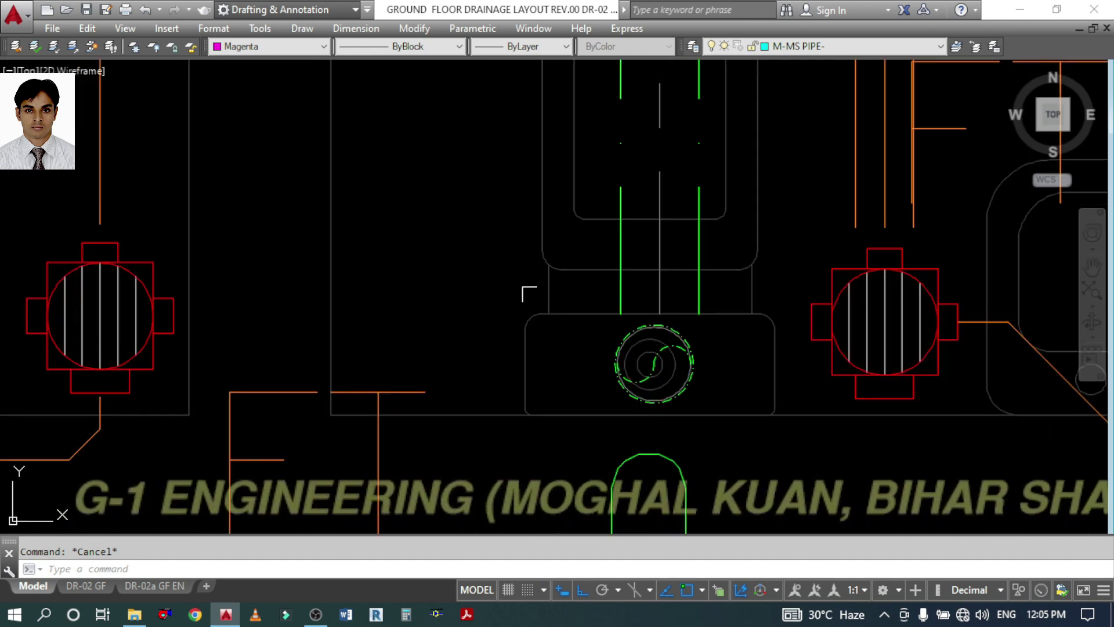
click(514, 291)
click(744, 425)
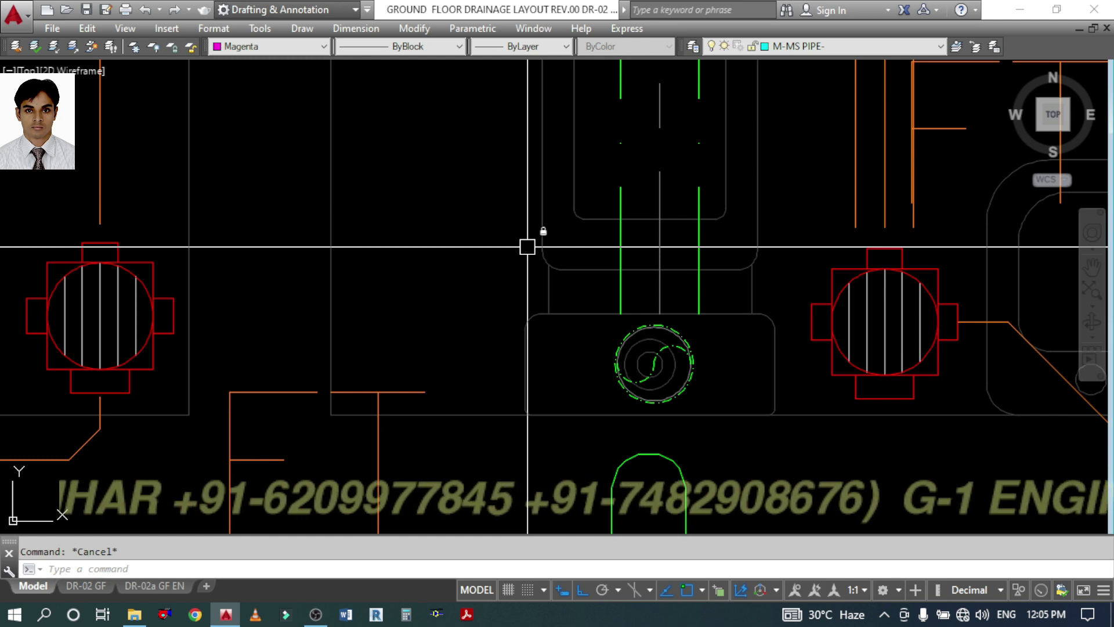
text(h)
key(Return)
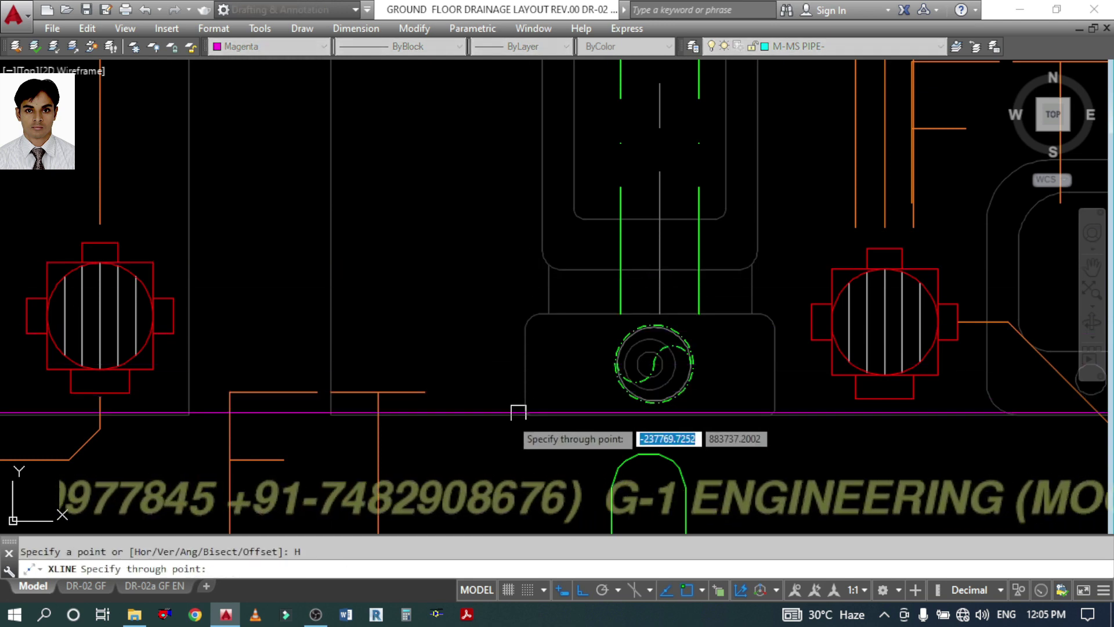
click(503, 420)
key(Escape)
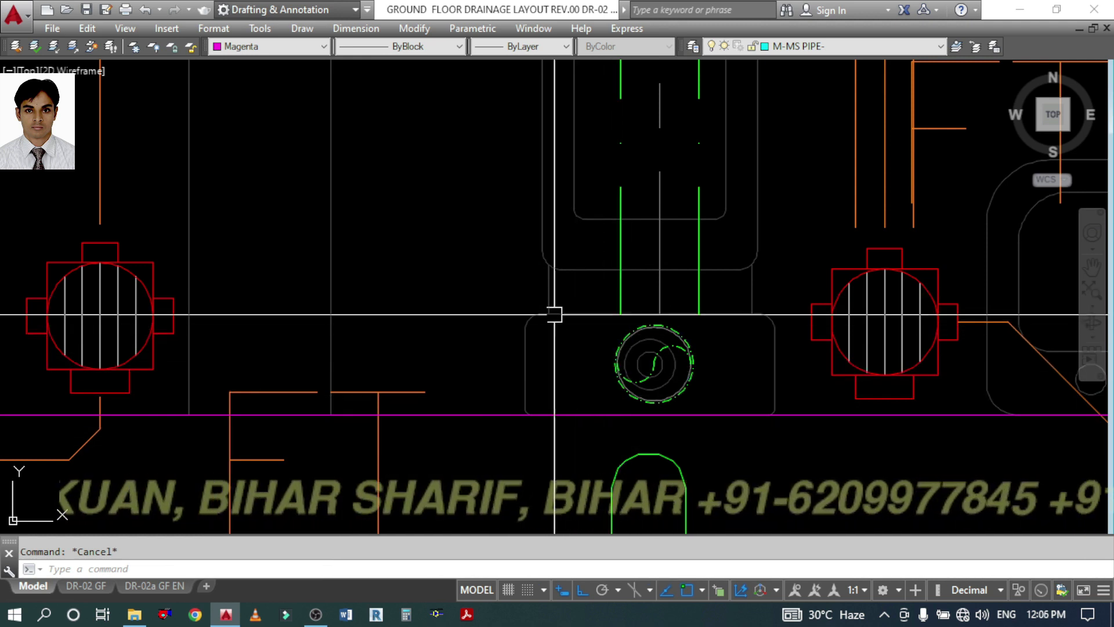
click(497, 279)
click(746, 438)
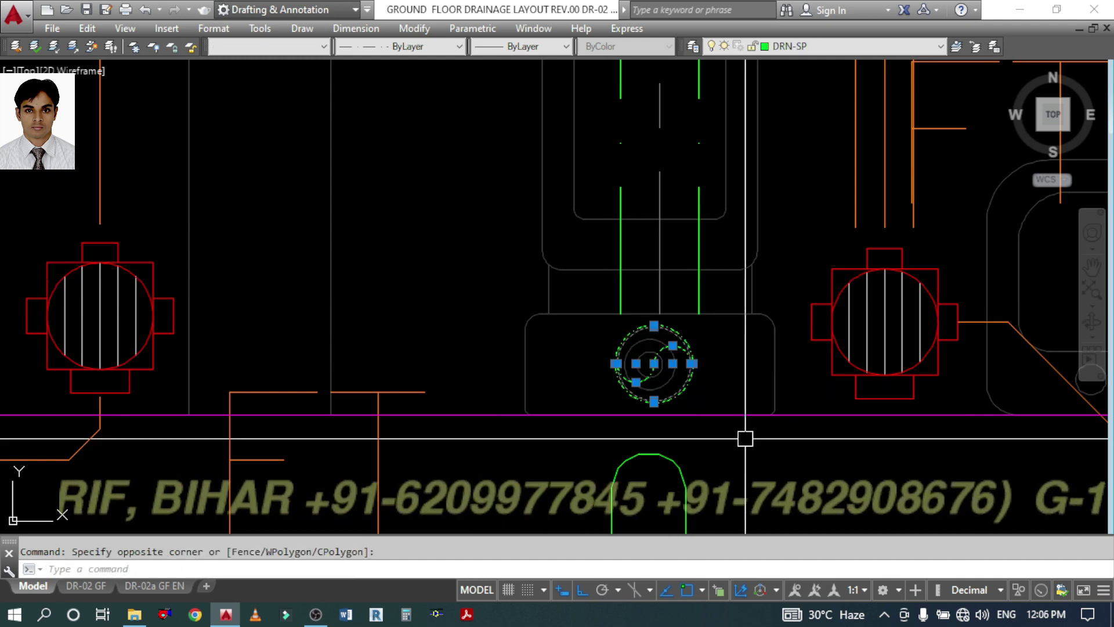
scroll(561, 308, down, 2)
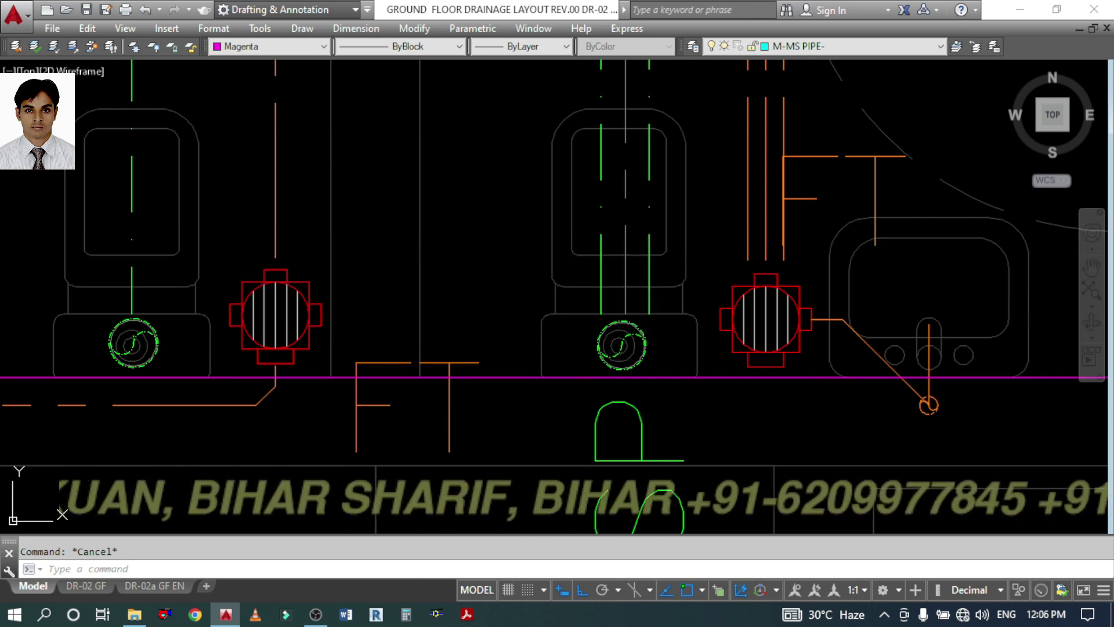
click(515, 288)
click(669, 387)
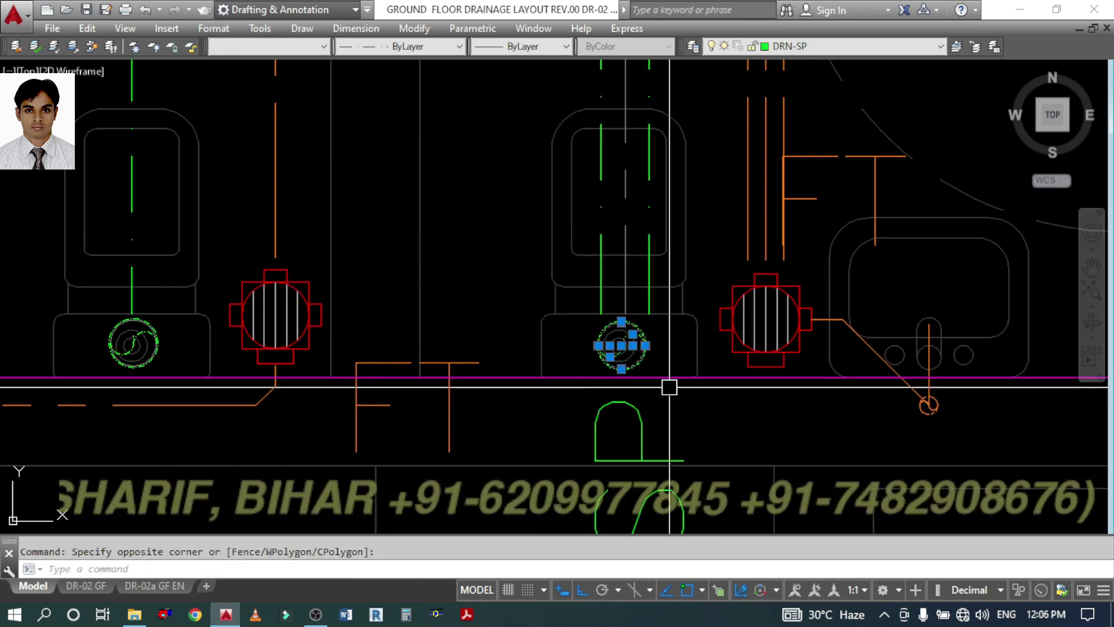
key(Escape)
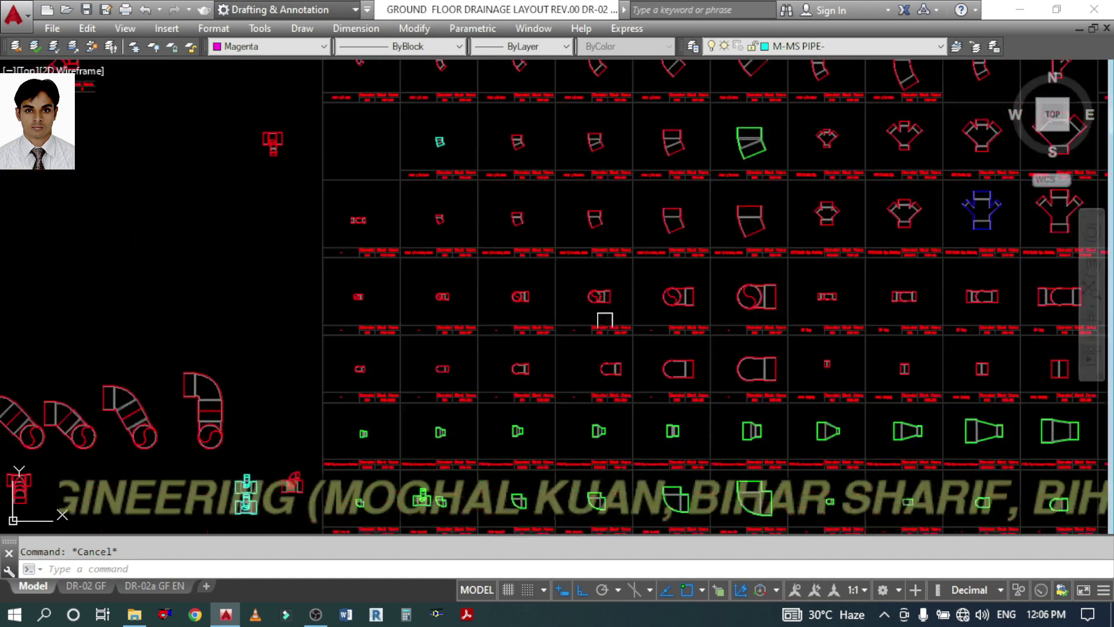
scroll(630, 329, up, 3)
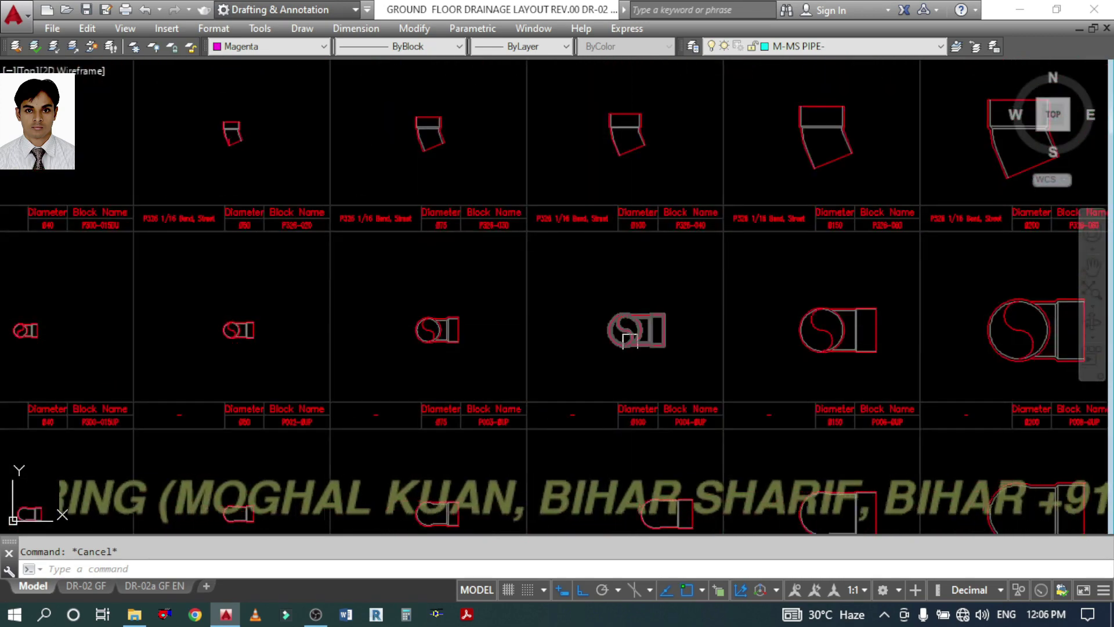
scroll(630, 338, up, 4)
text(o)
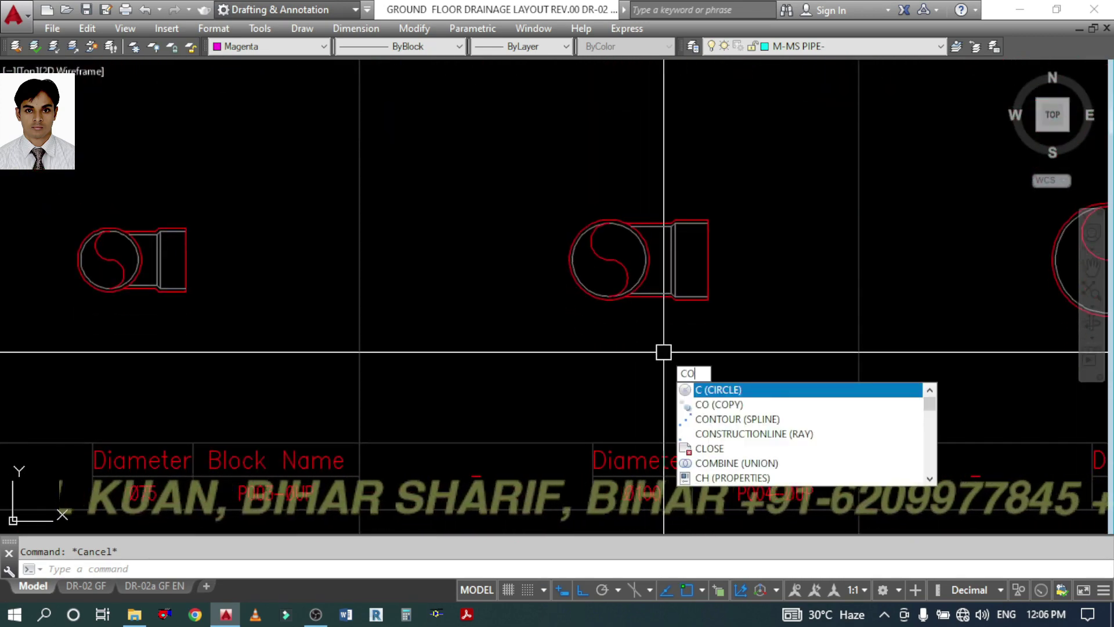
key(Return)
click(638, 293)
scroll(635, 327, down, 5)
scroll(635, 327, down, 3)
key(Escape)
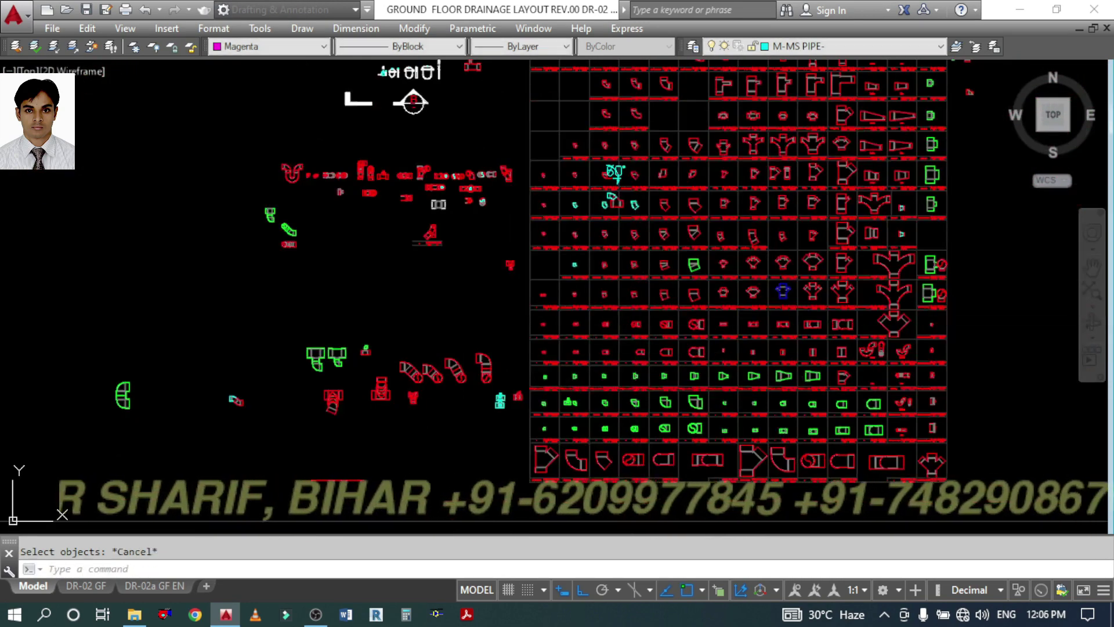
- Copy the ø100 bend with the vertical drop symbol from the fittings library onto the eastern toilet's soil outlet
scroll(642, 226, up, 8)
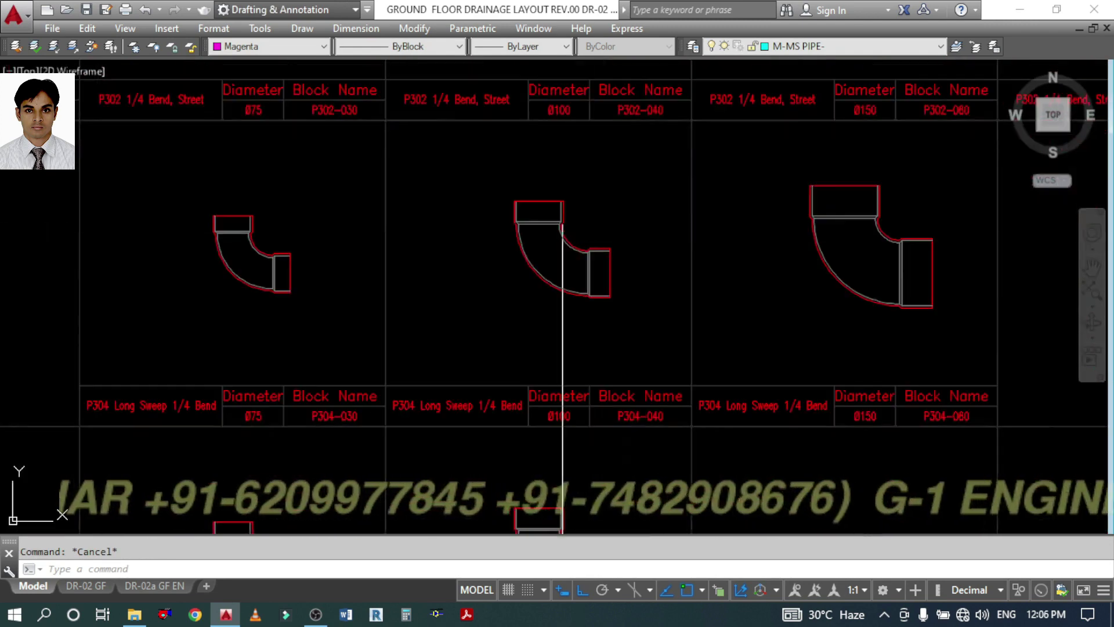
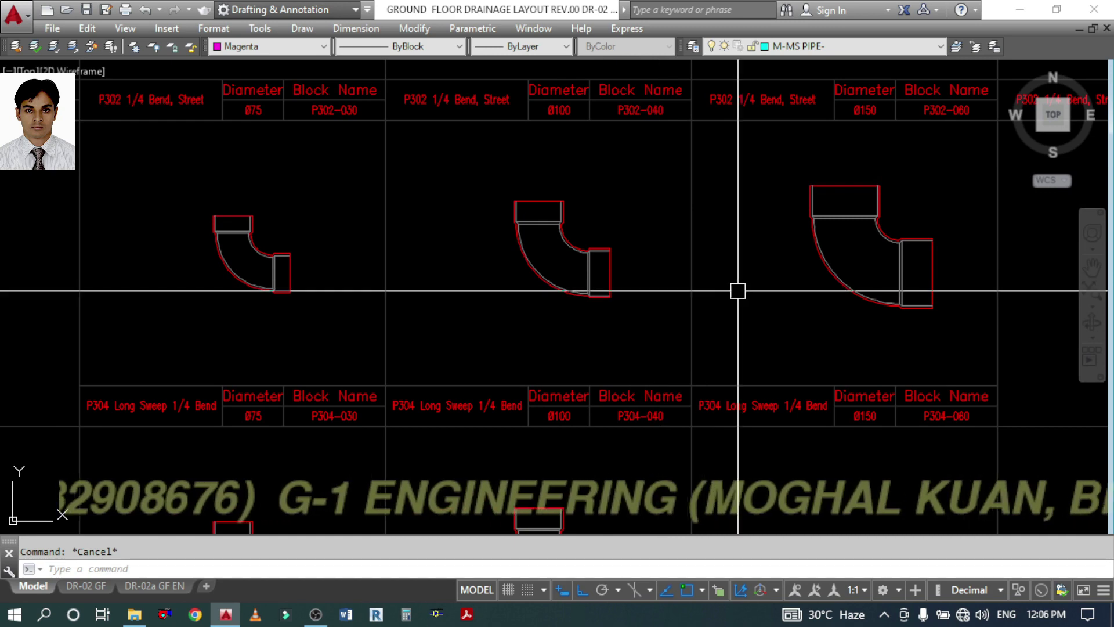
scroll(629, 332, down, 8)
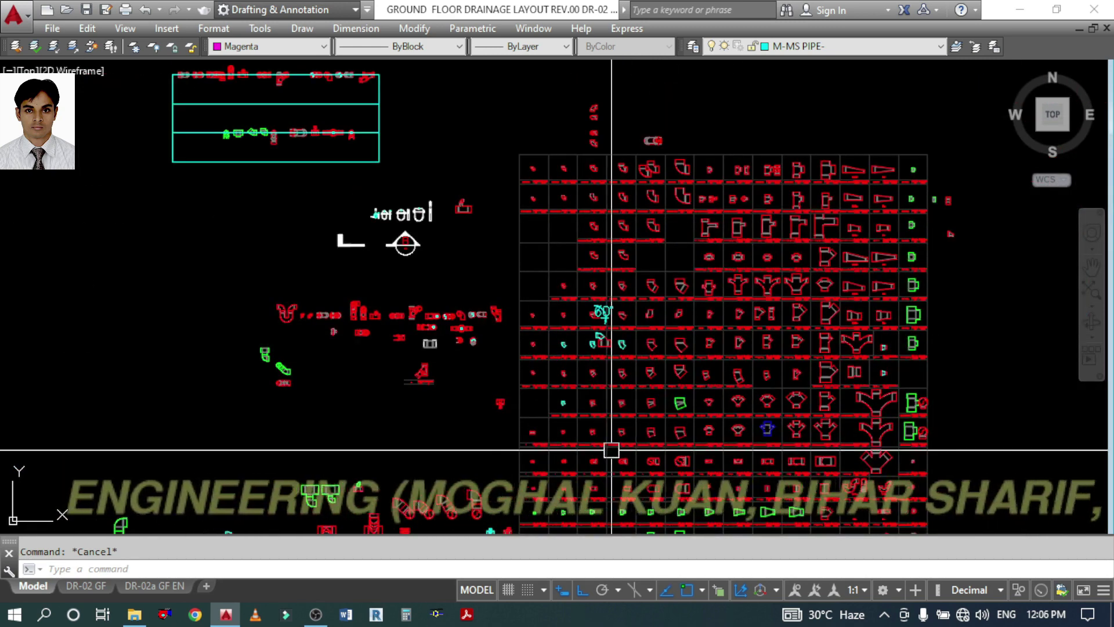
scroll(612, 450, up, 8)
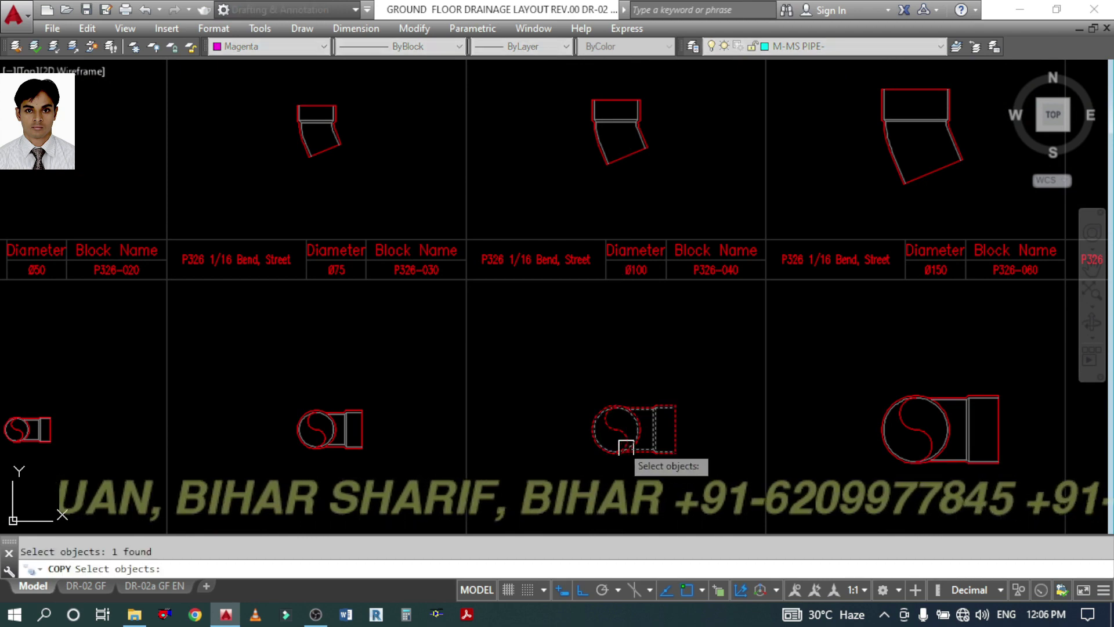
click(616, 431)
scroll(616, 431, down, 10)
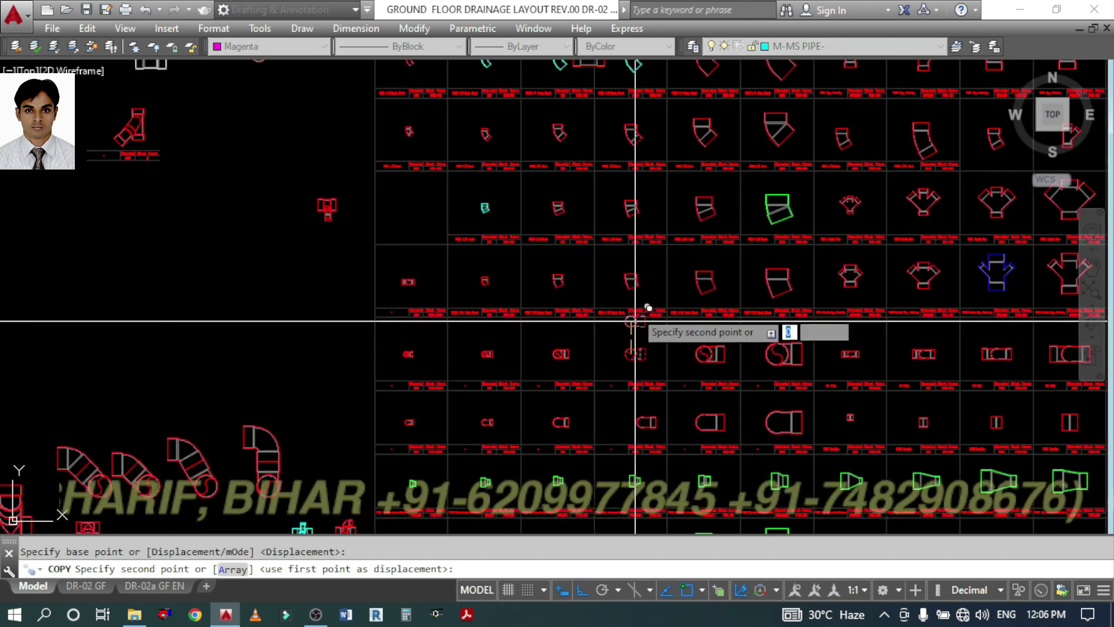
key(F8)
scroll(641, 249, up, 10)
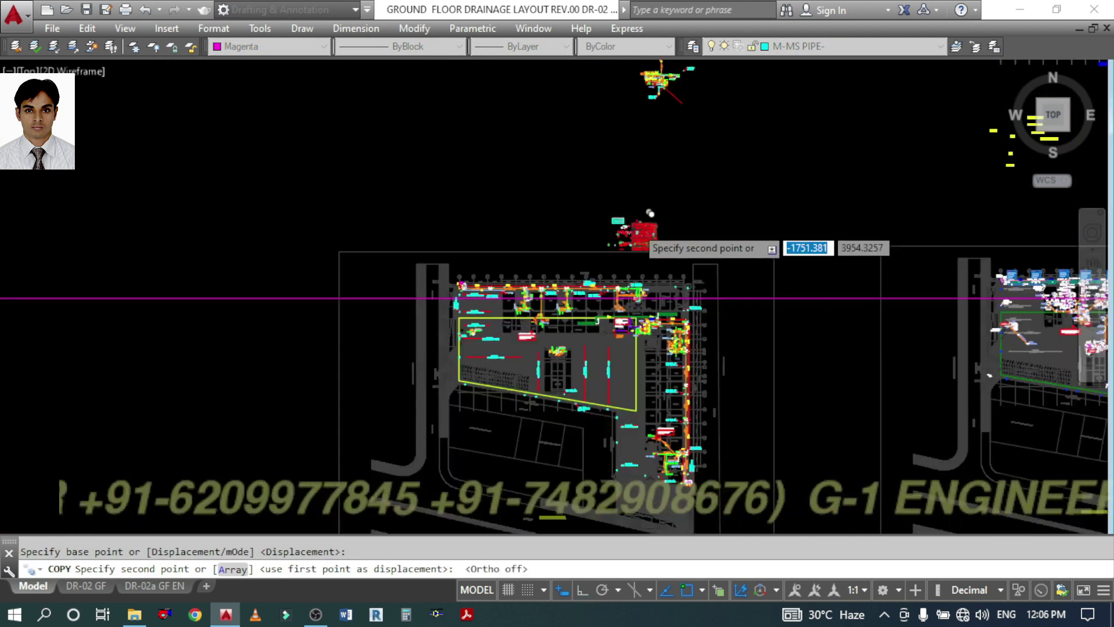
scroll(554, 411, up, 10)
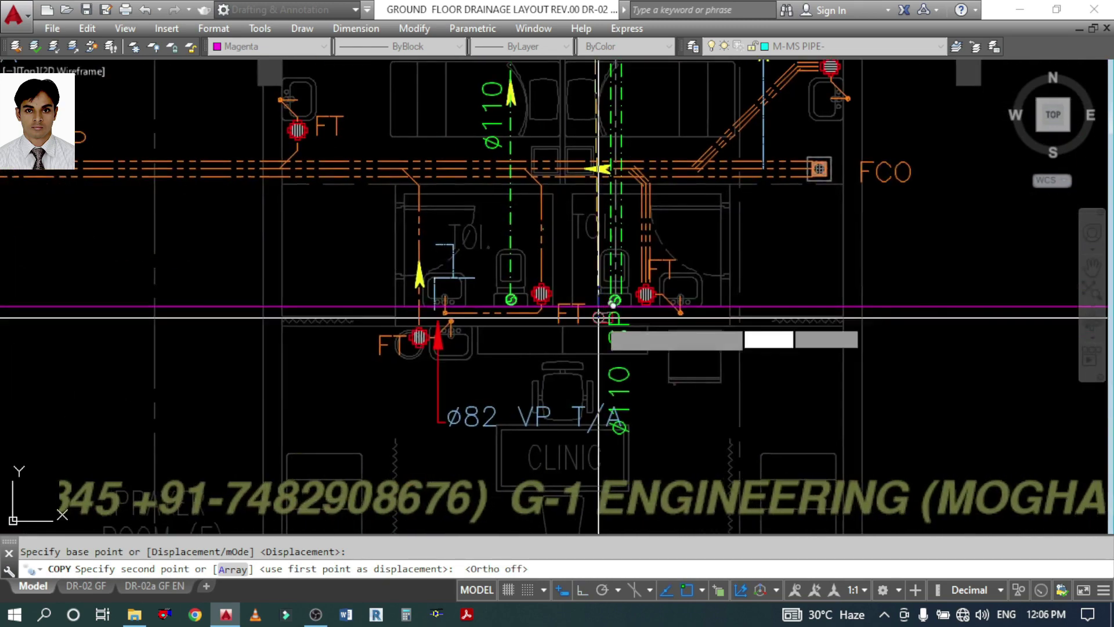
scroll(676, 411, up, 8)
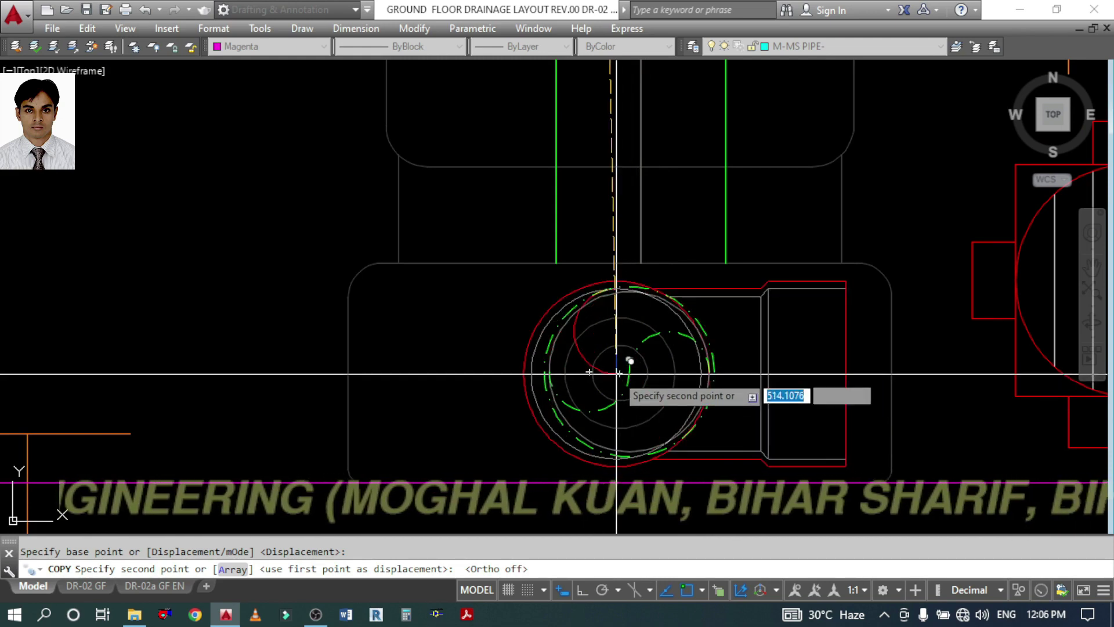
key(Escape)
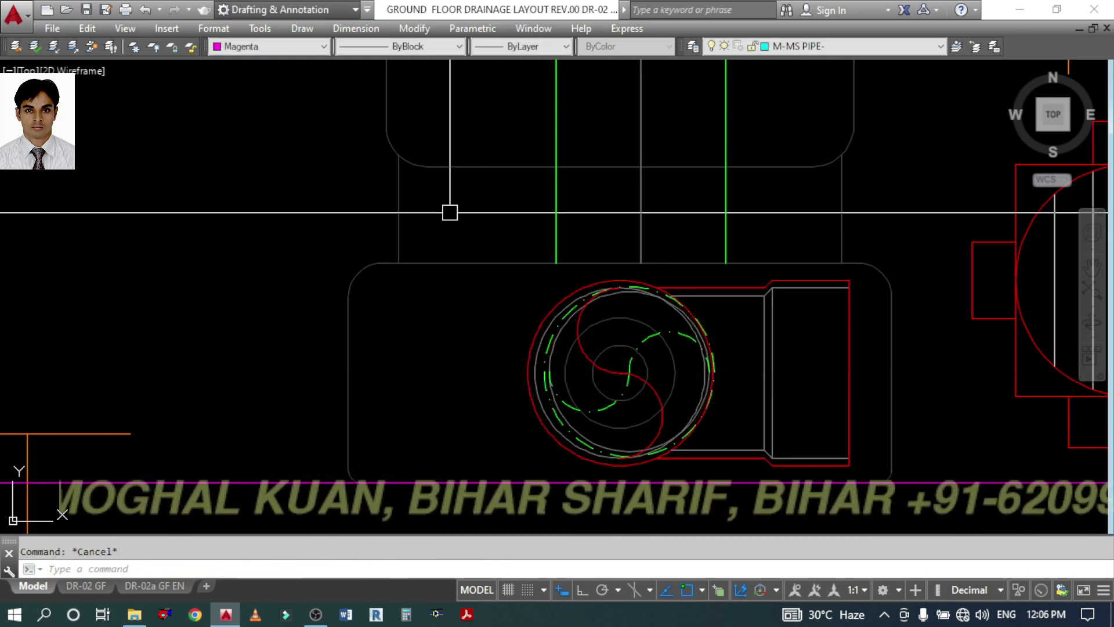
- Erase the old green drop symbol under the copied bend at the eastern toilet
click(450, 212)
click(728, 483)
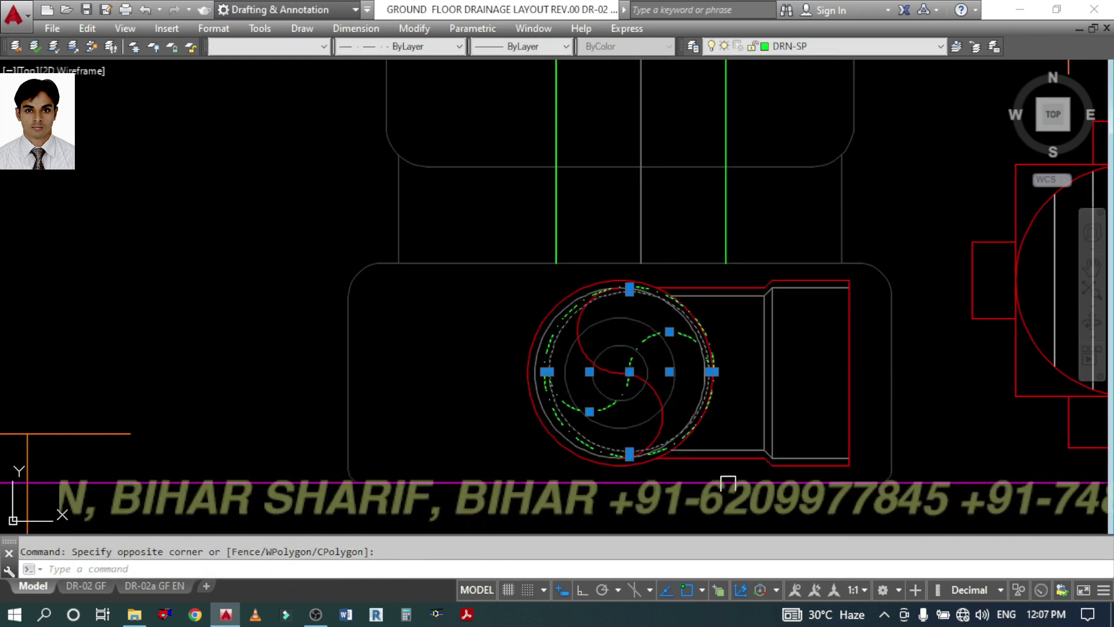
scroll(722, 467, down, 2)
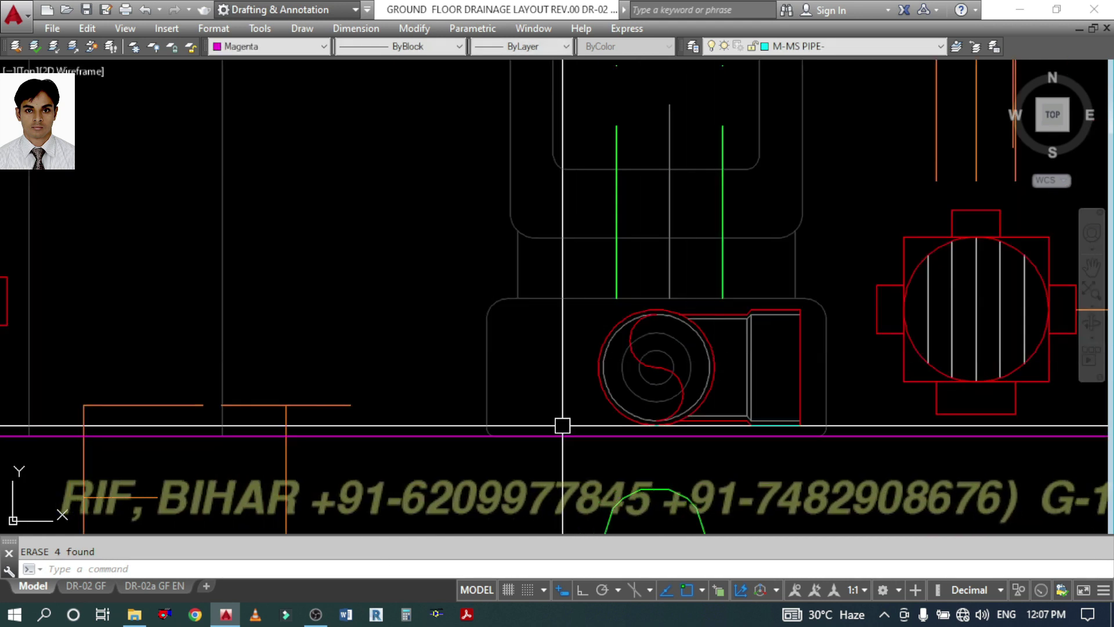
- Offset the horizontal construction line at the wall by 150 towards the toilet bowl
click(589, 410)
click(567, 440)
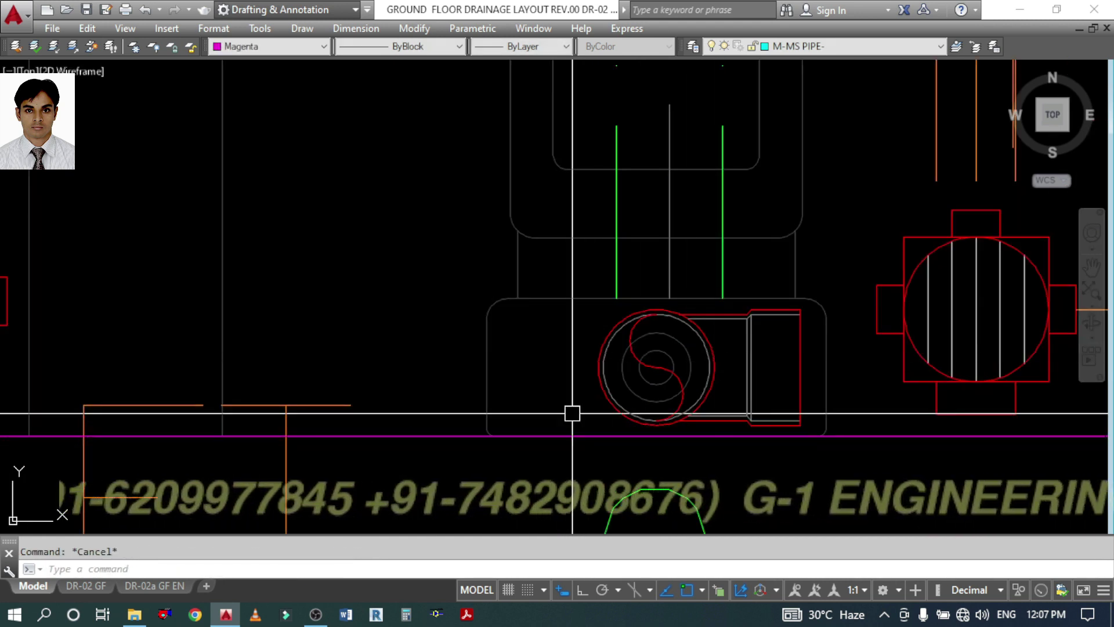
key(Return)
text(150)
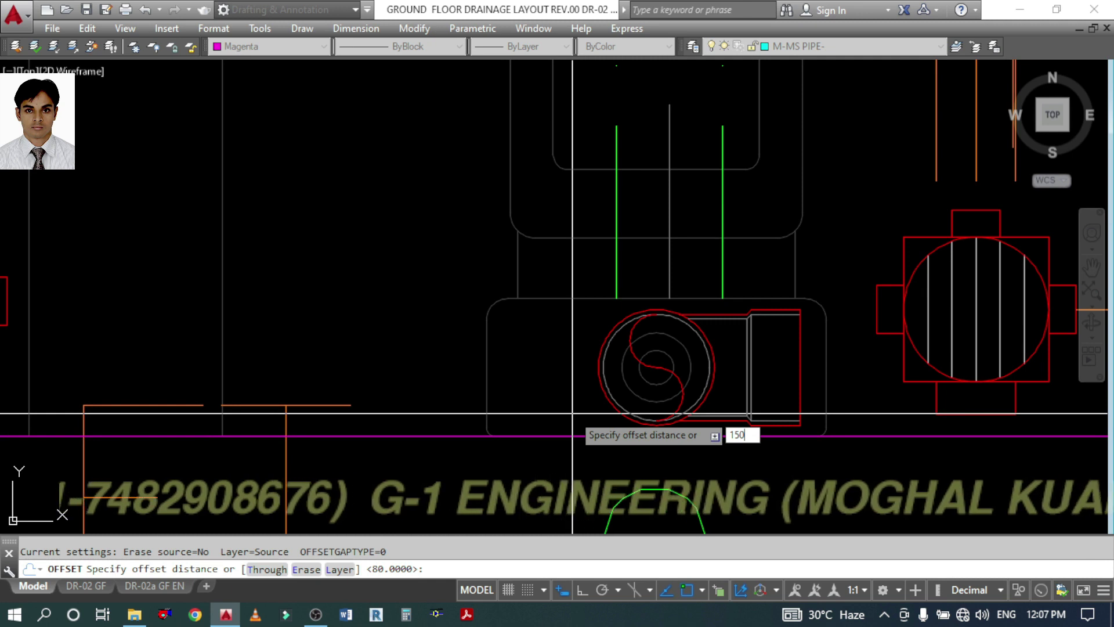
key(Return)
click(566, 436)
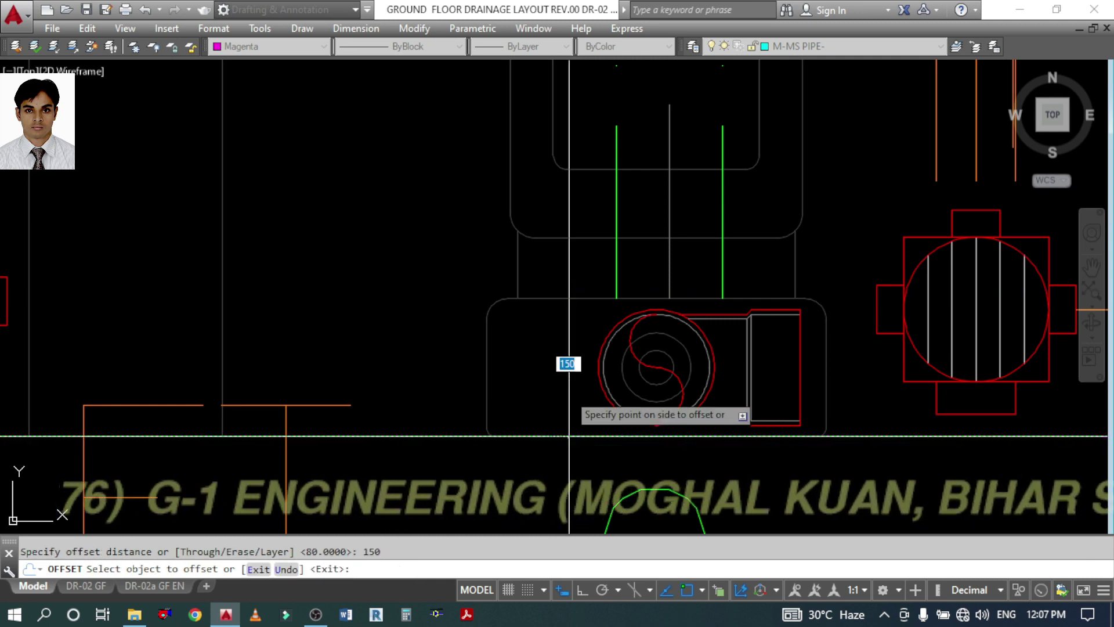
click(565, 291)
key(Escape)
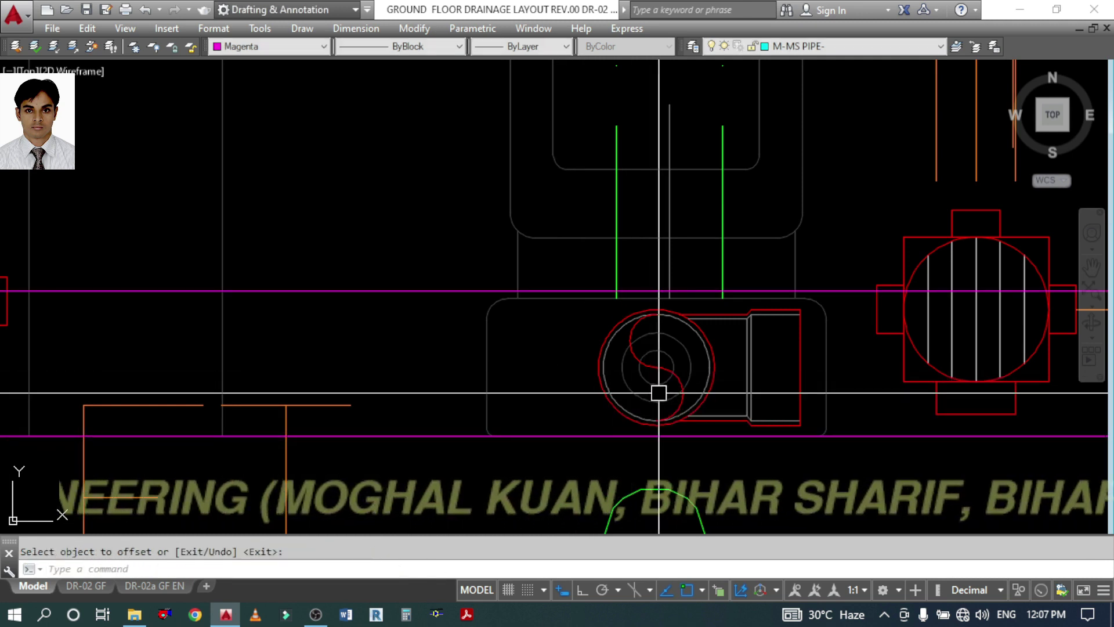
- Move the ø100 bend by its circle centre straight up onto the offset construction line
text(m)
key(Return)
click(683, 380)
key(Return)
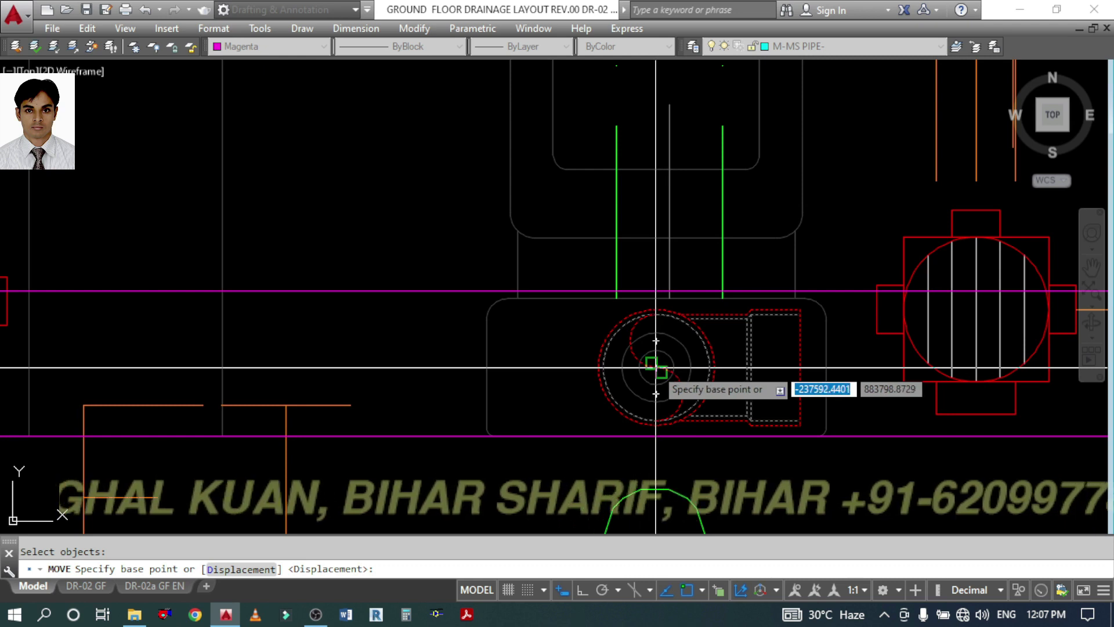
click(656, 367)
click(658, 291)
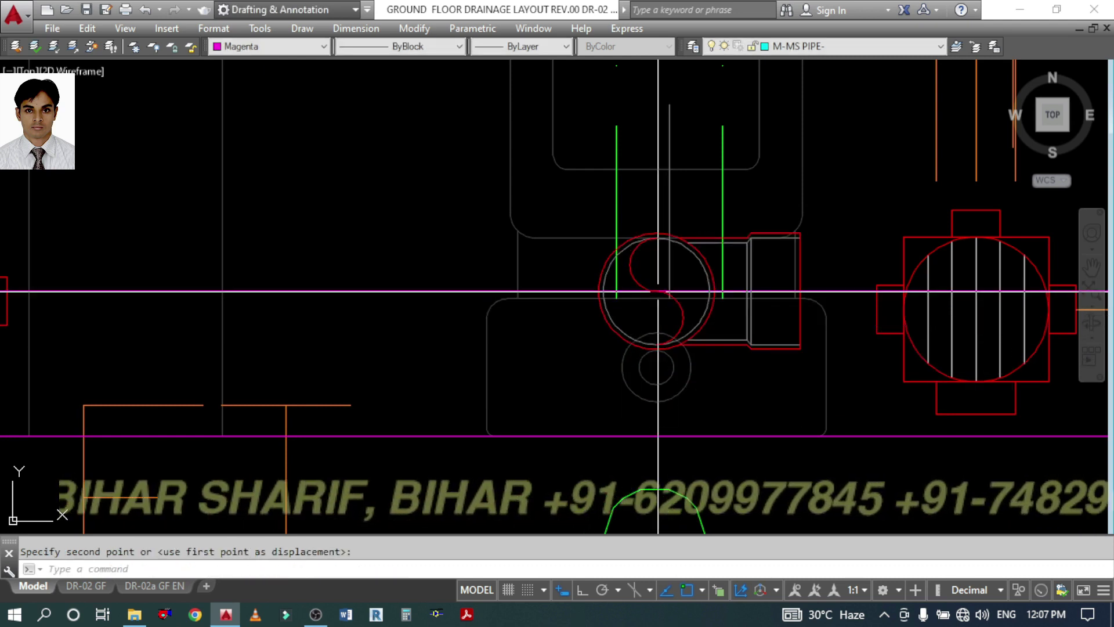
- Rotate the ø100 bend a quarter turn about its circle centre so its socket points up along the soil pipe
text(ro)
key(Return)
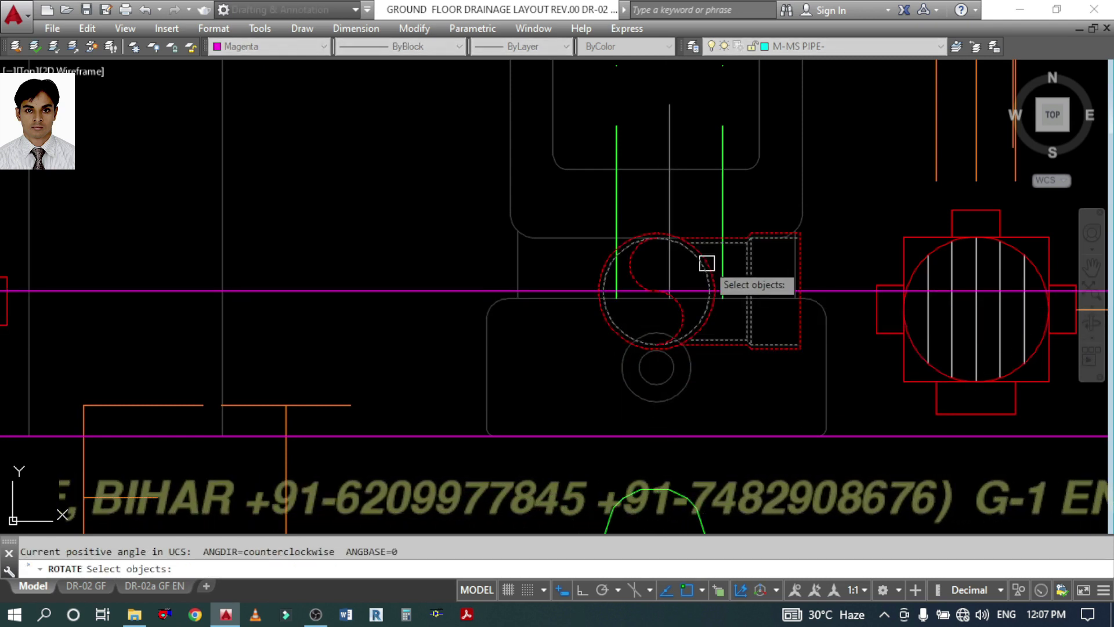
key(Return)
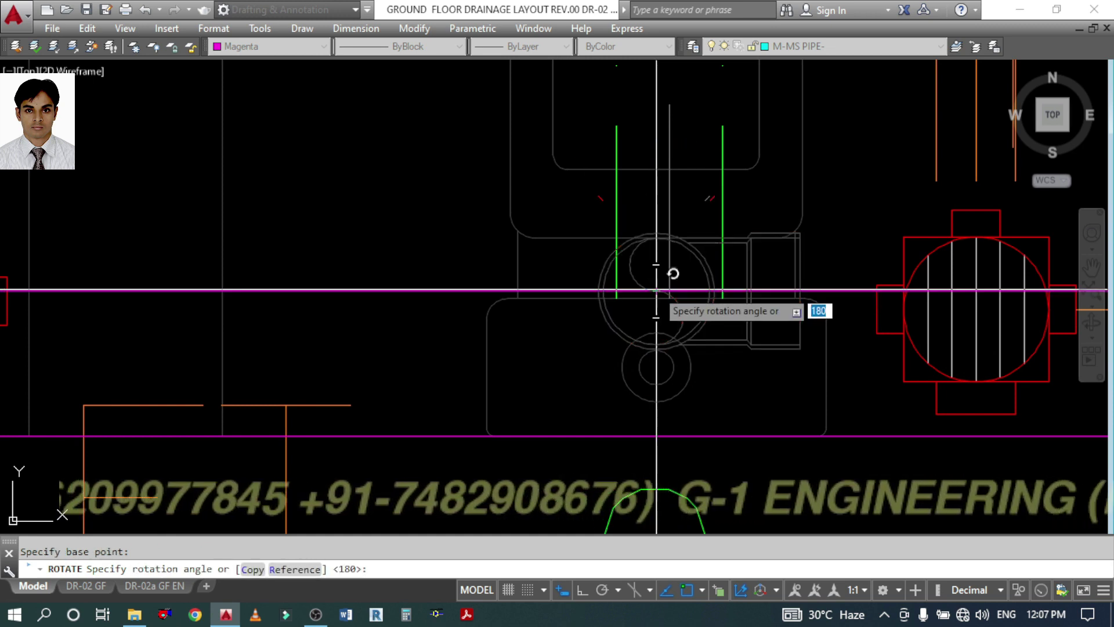
key(F8)
click(698, 192)
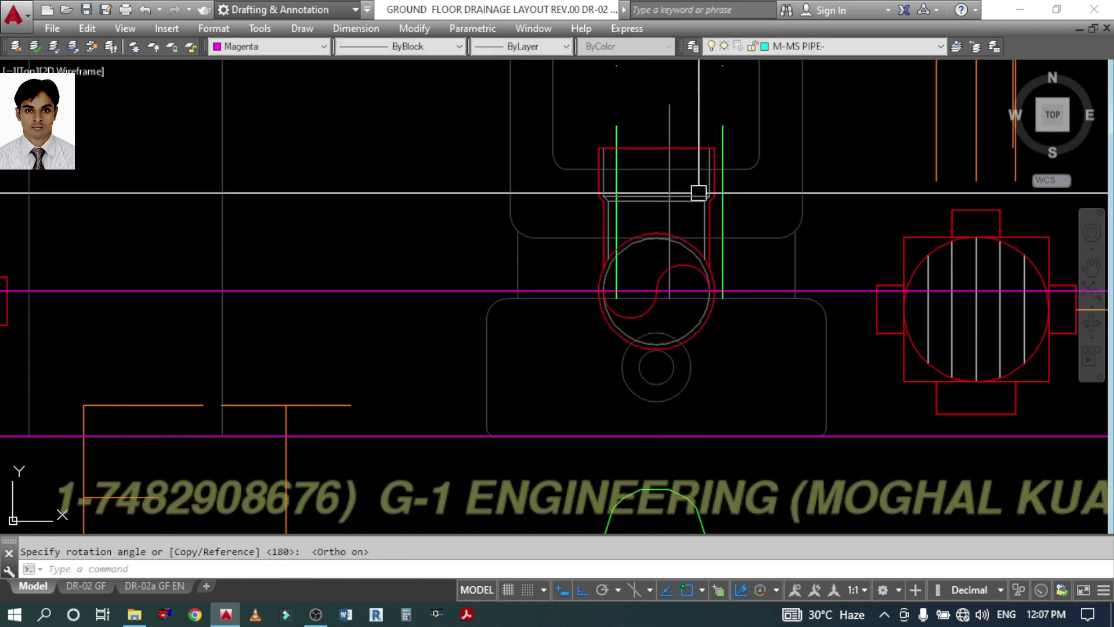
- Move the double-line soil pipe, its centreline and the connected Y fitting and upper bend sideways onto the midpoint of the toilet bend's socket
middle_drag(727, 288, 726, 411)
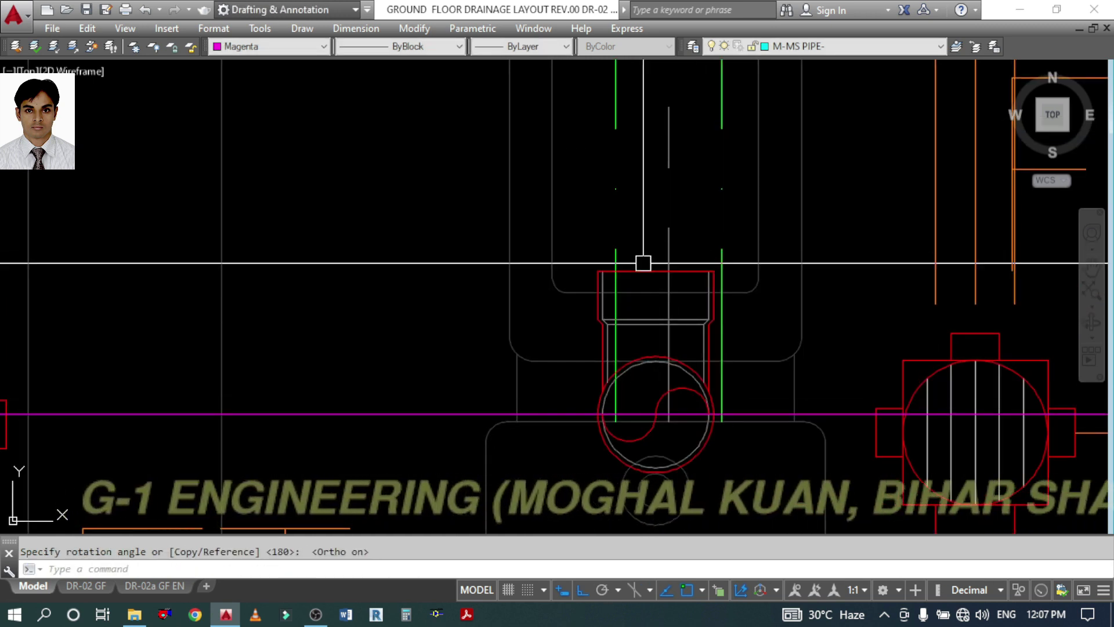
click(826, 209)
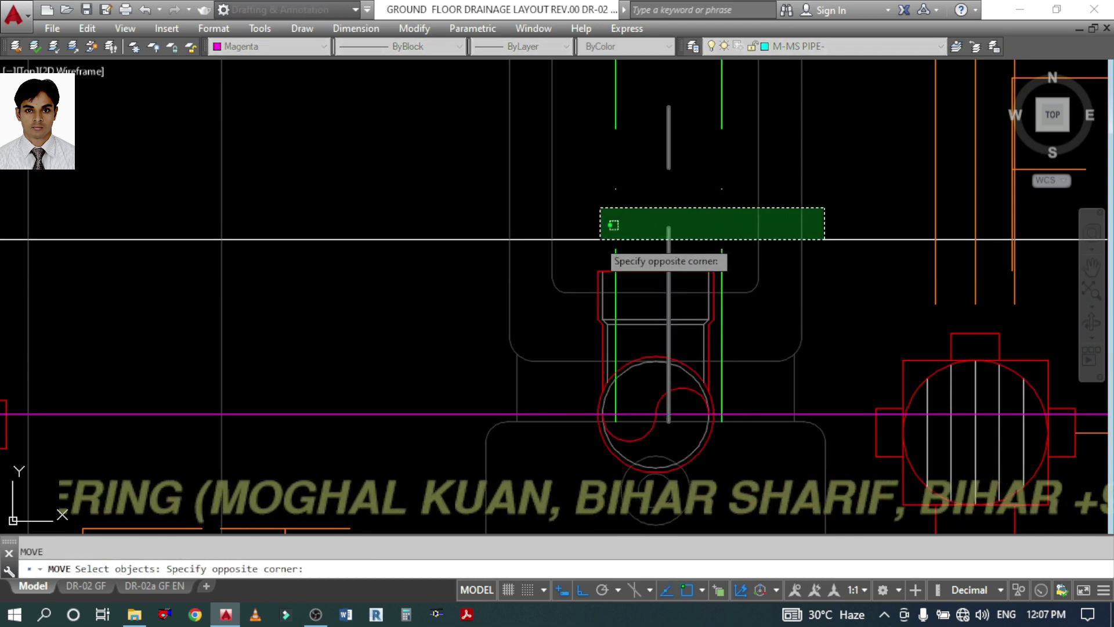
click(589, 252)
scroll(688, 412, down, 4)
scroll(688, 412, down, 3)
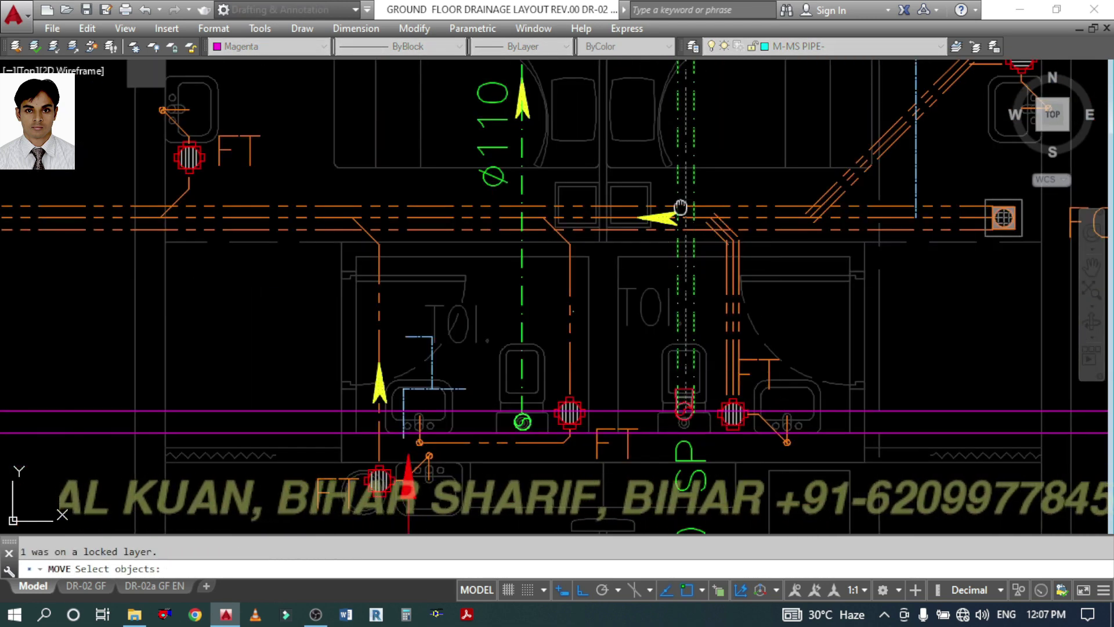
middle_drag(681, 208, 689, 474)
middle_drag(683, 181, 692, 411)
scroll(603, 206, up, 4)
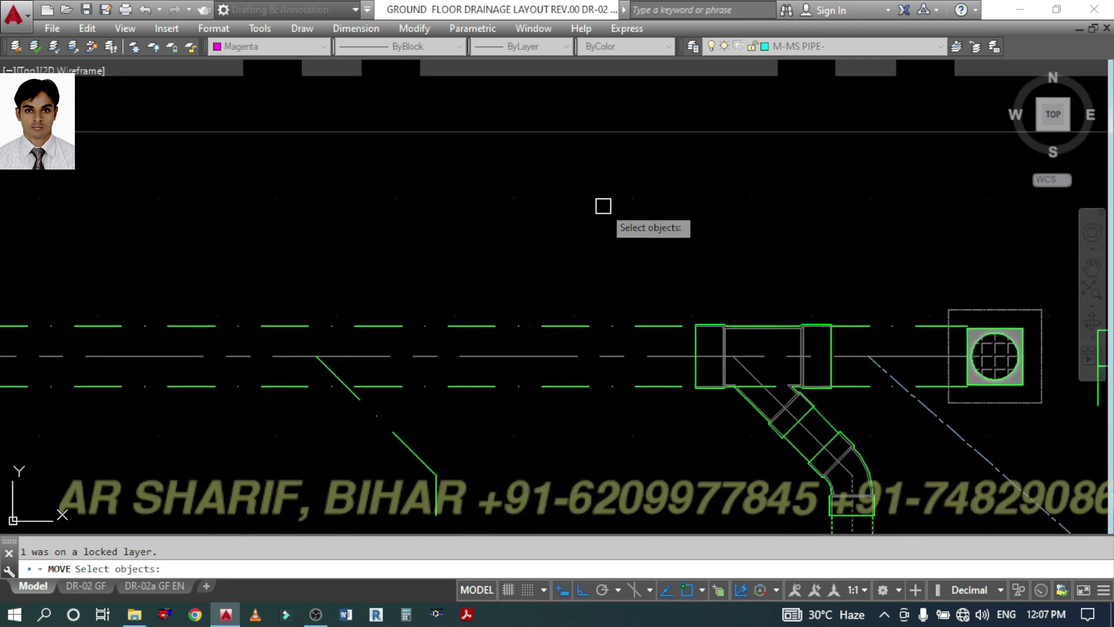
scroll(624, 226, down, 4)
click(755, 339)
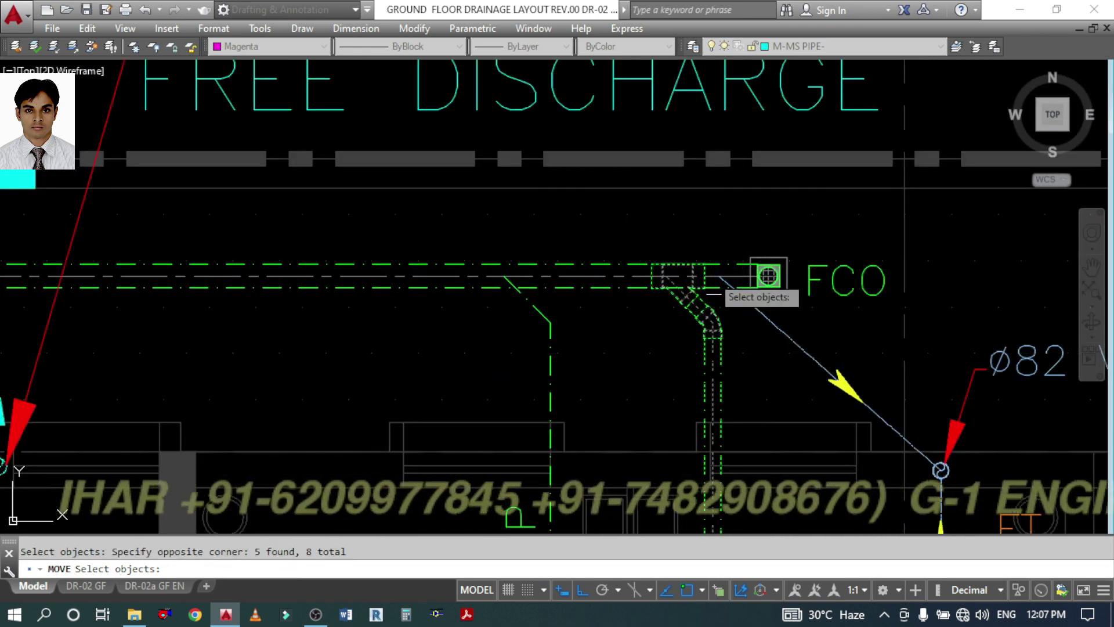
scroll(714, 398, down, 3)
scroll(705, 523, up, 6)
scroll(735, 319, up, 6)
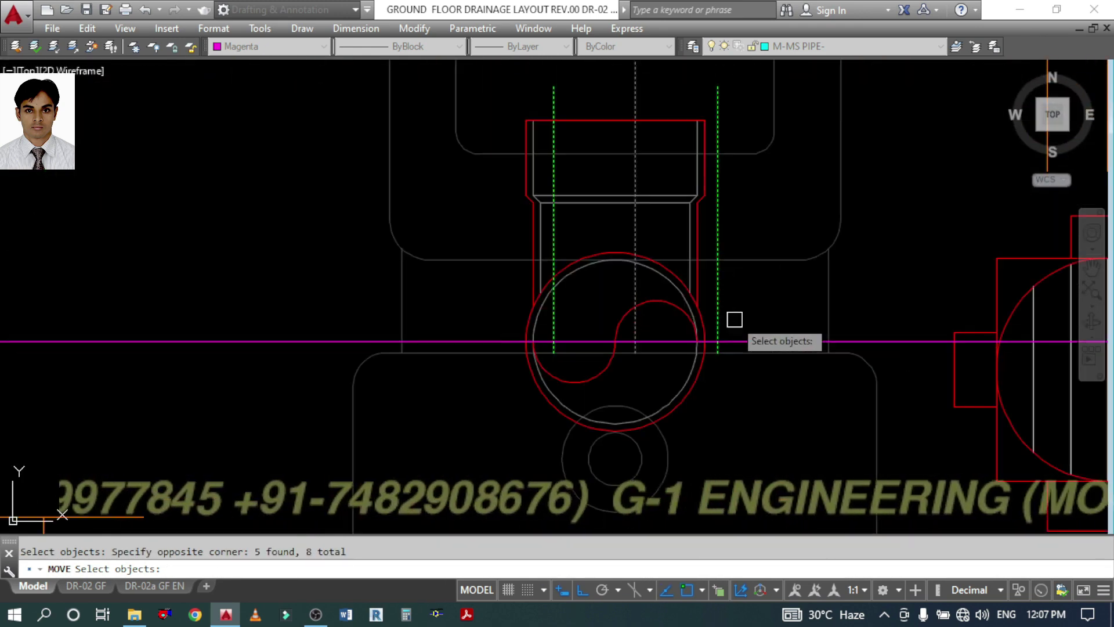
key(Return)
click(635, 120)
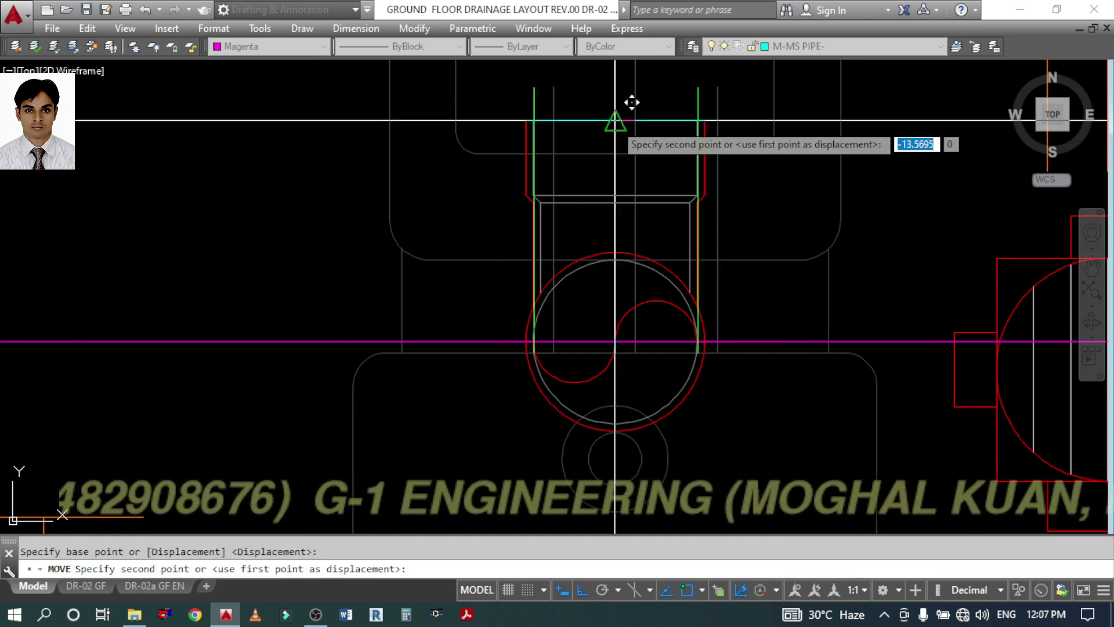
click(613, 122)
- Trim both soil pipe lines inside the toilet bend, using its socket end as the cutting edge
text(tr)
key(Return)
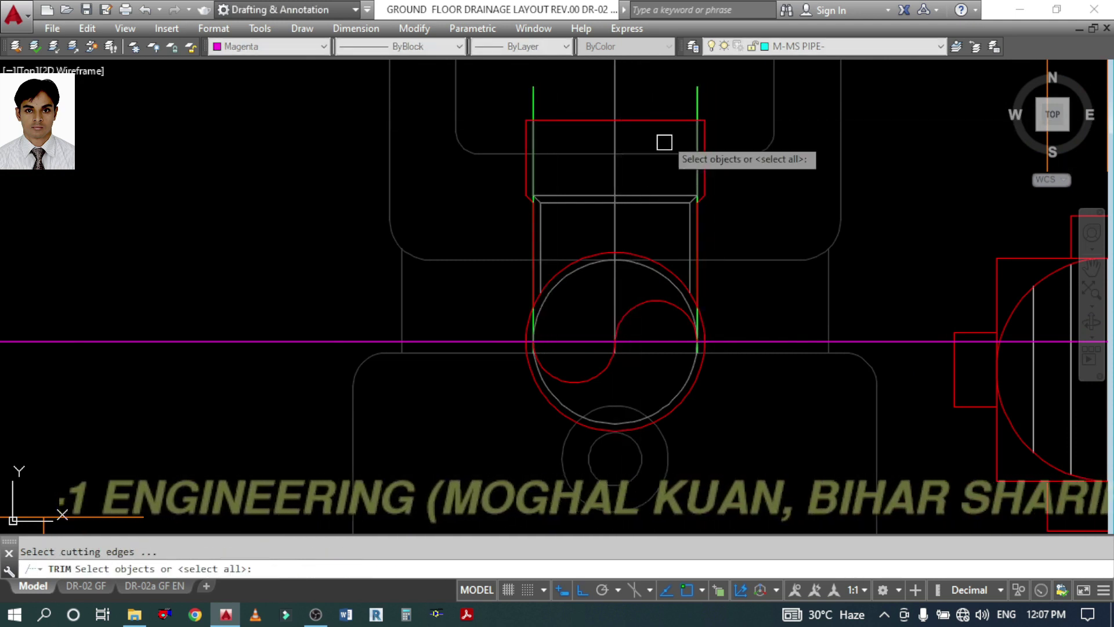
click(664, 124)
key(Return)
click(671, 141)
click(763, 204)
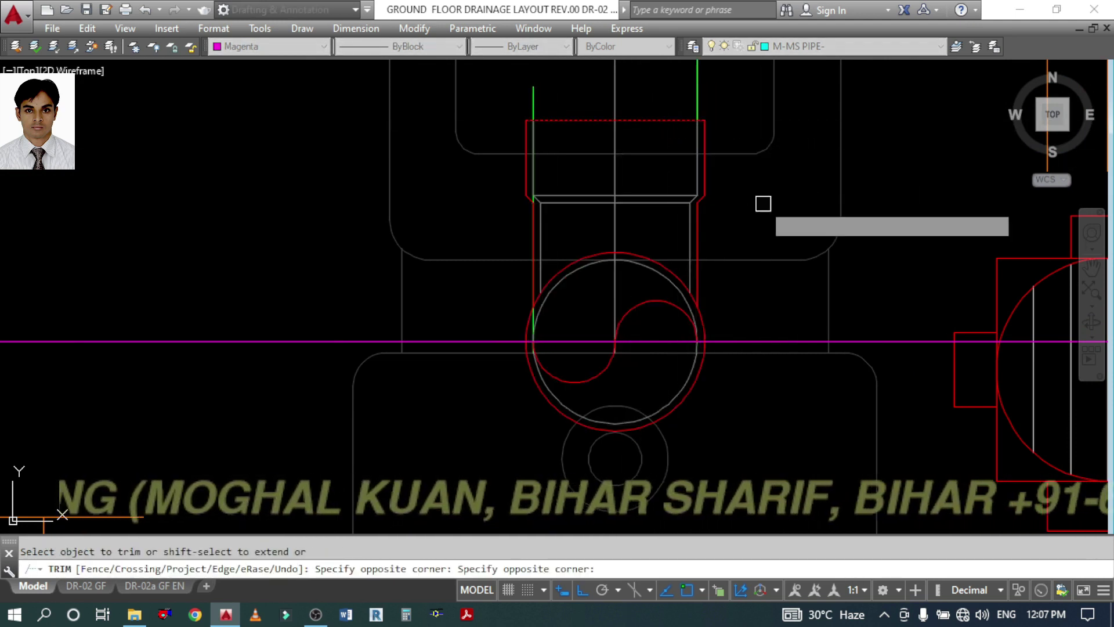
click(579, 124)
click(512, 190)
key(Return)
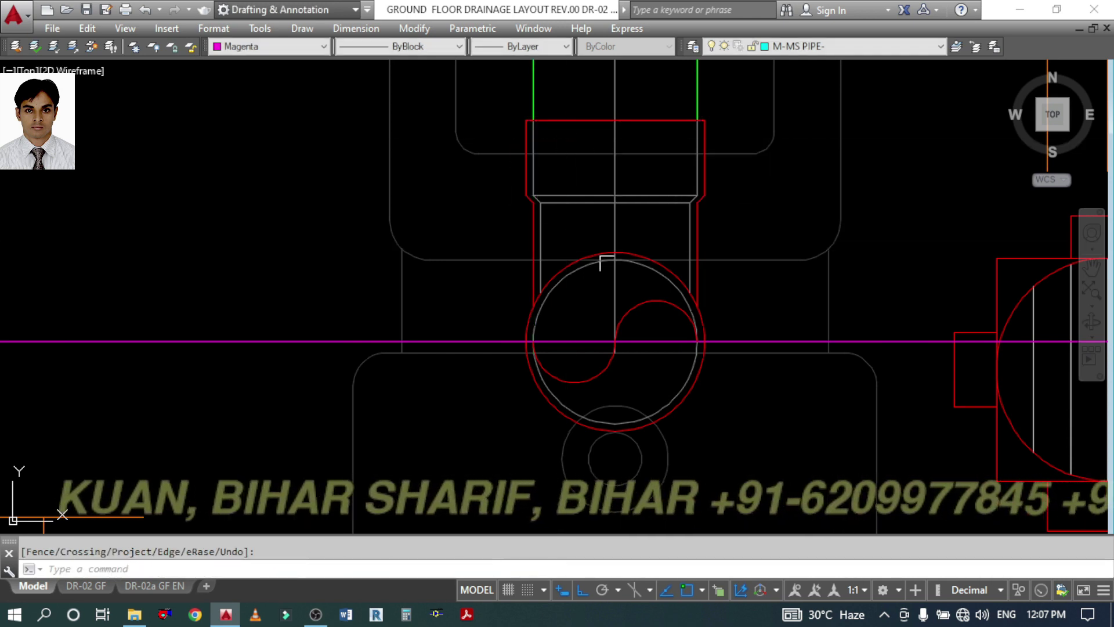
- Erase the magenta horizontal construction lines at the toilets
scroll(649, 323, down, 4)
click(671, 301)
key(Delete)
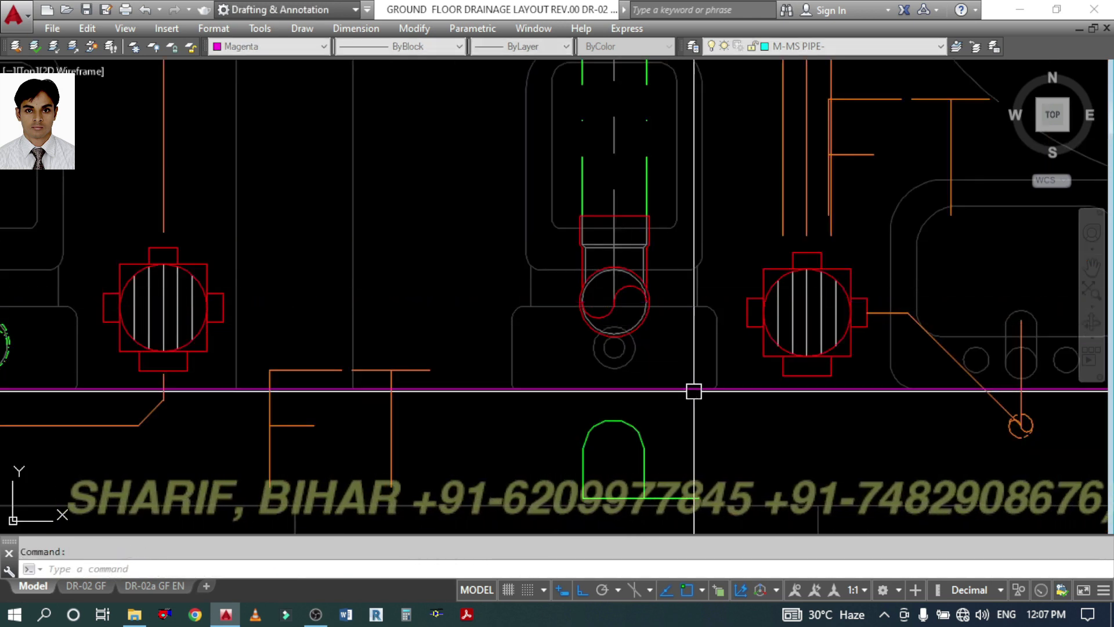
scroll(712, 424, down, 4)
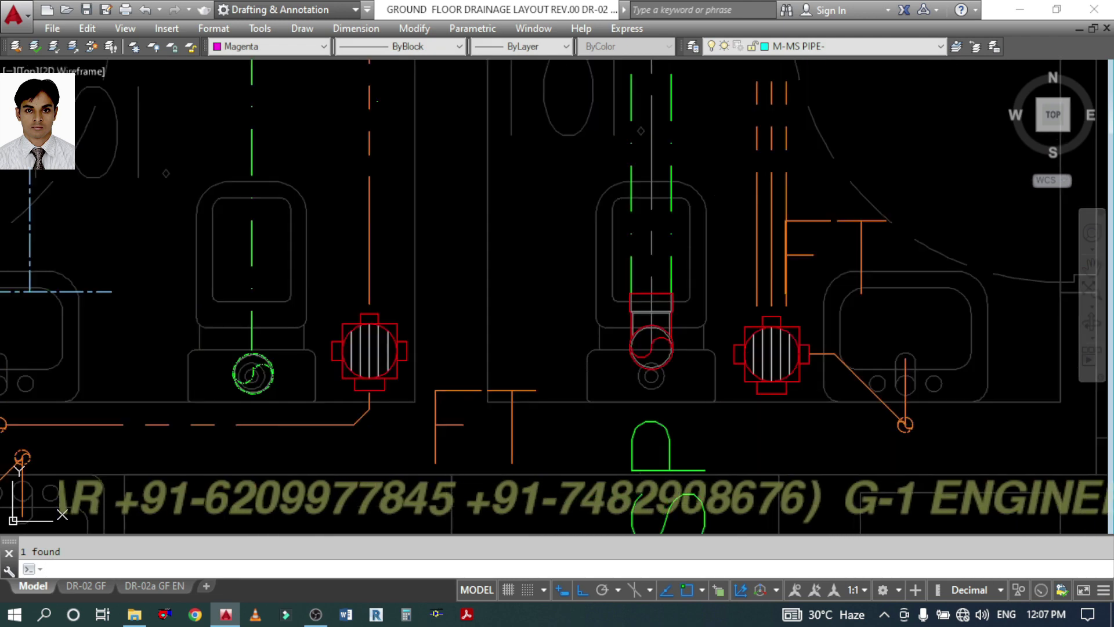
- Match the properties of the green soil pipe onto the red bend at the eastern toilet
scroll(705, 359, up, 4)
text(ma)
key(Return)
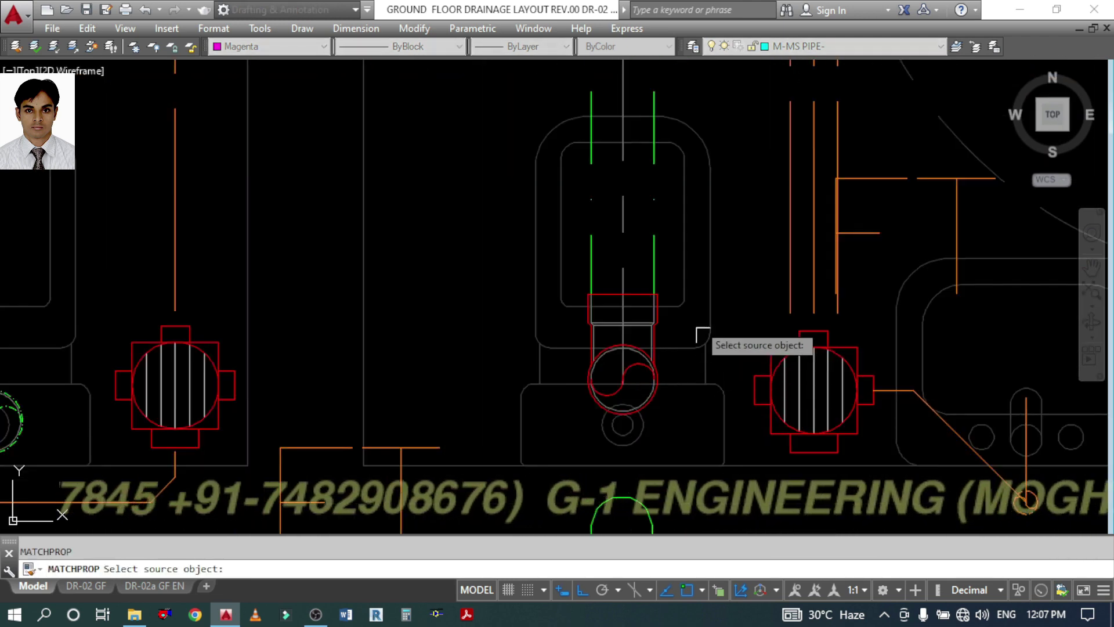
click(648, 289)
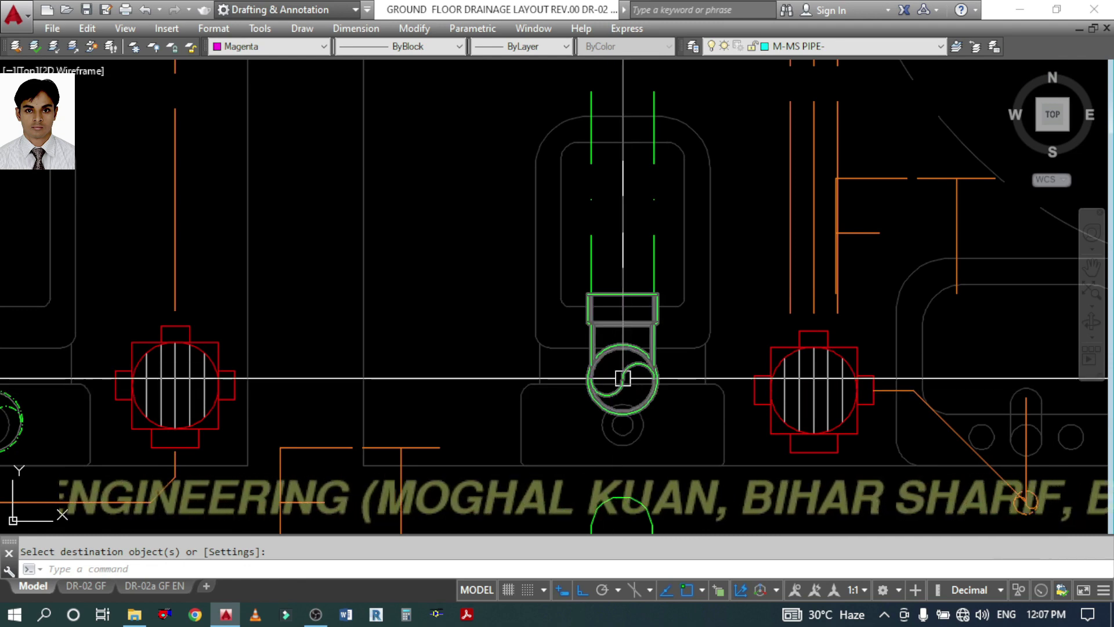
- Move the Y fitting with its branch centreline and short pipe stubs west along the ø160 SP main, away from the upper bend
scroll(623, 378, down, 4)
middle_drag(621, 209, 656, 525)
middle_drag(683, 242, 694, 489)
middle_drag(641, 160, 665, 401)
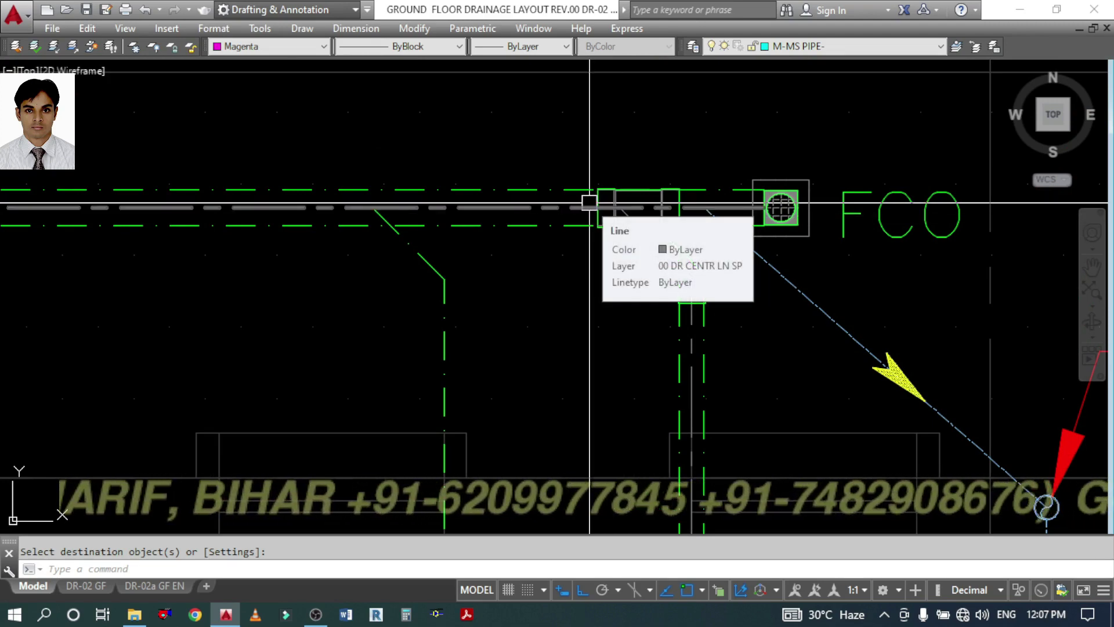
key(Escape)
text(m)
key(Return)
scroll(673, 255, up, 2)
scroll(677, 259, up, 3)
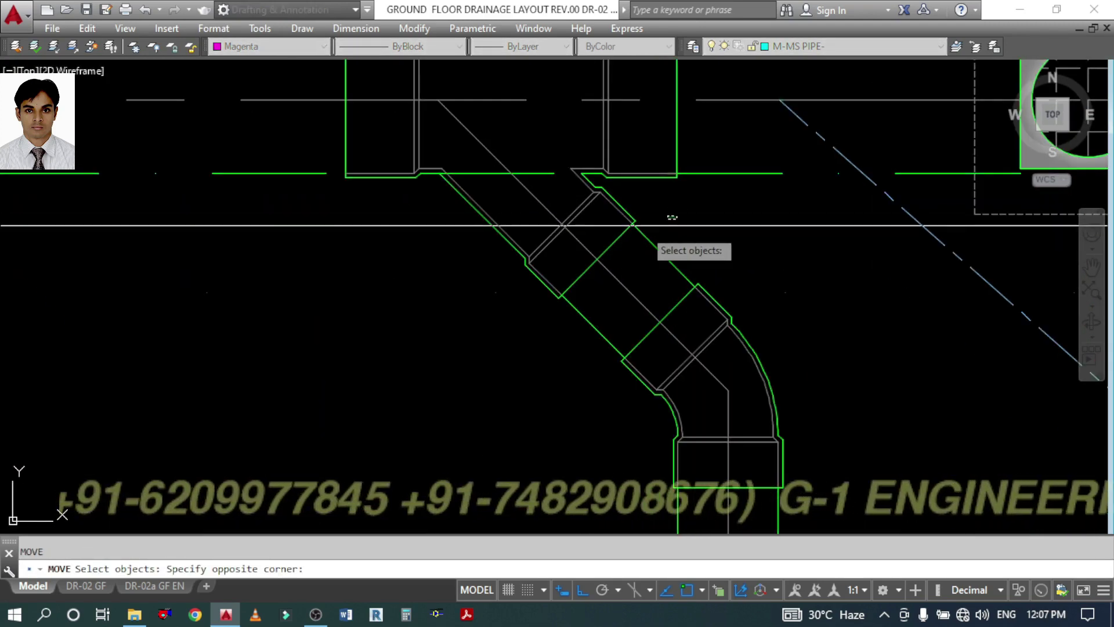
click(580, 267)
key(Return)
click(570, 338)
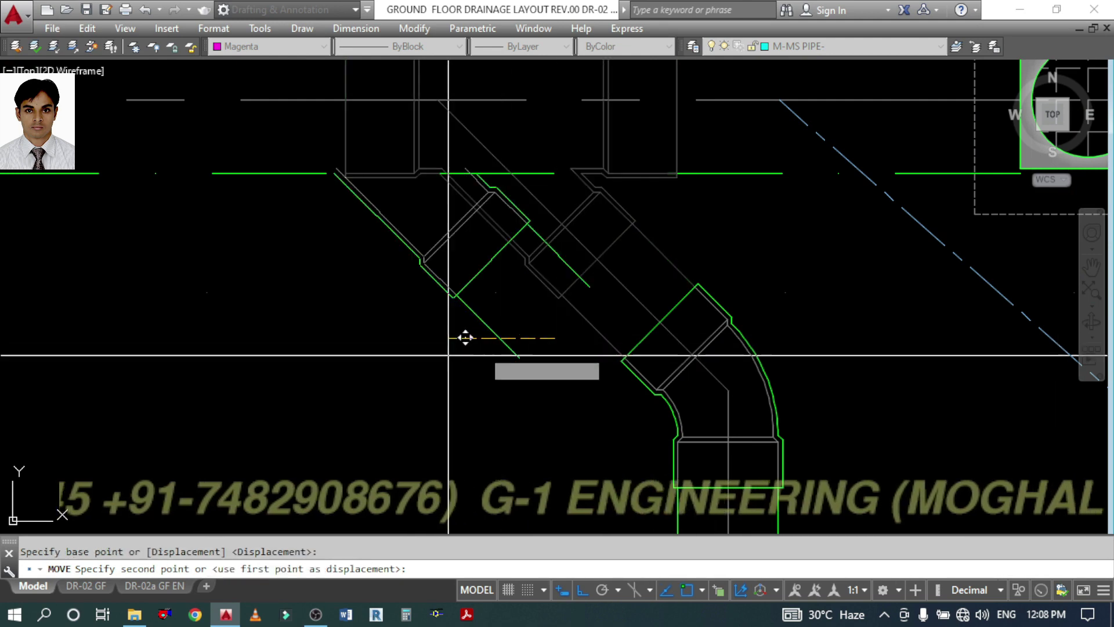
scroll(476, 319, down, 2)
mouse_move(493, 302)
middle_down()
mouse_move(642, 279)
mouse_move(698, 252)
middle_up()
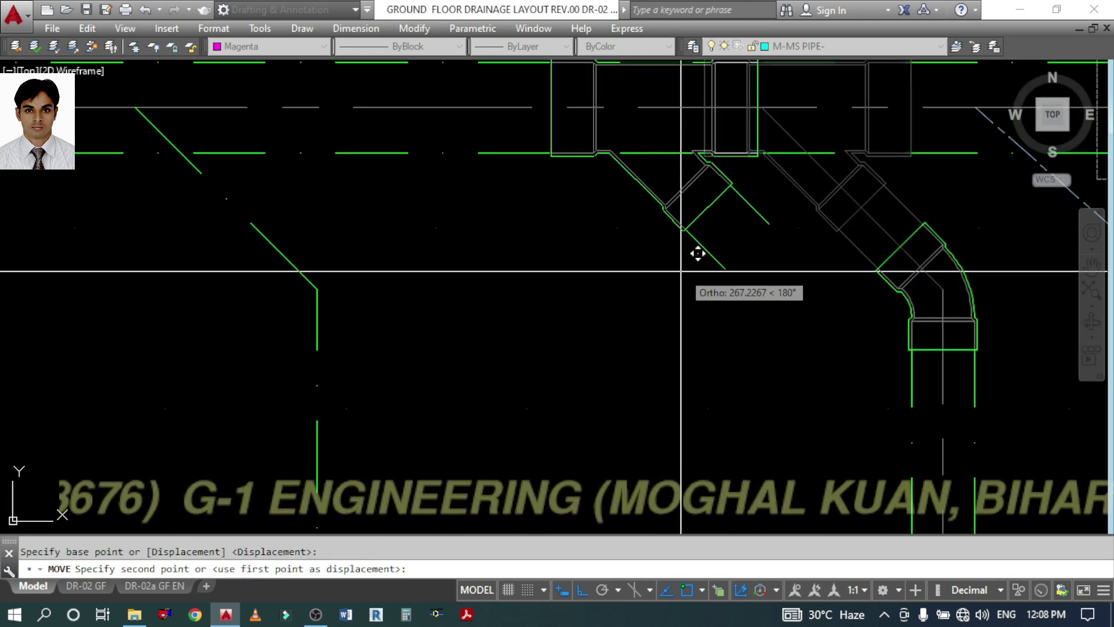
click(470, 264)
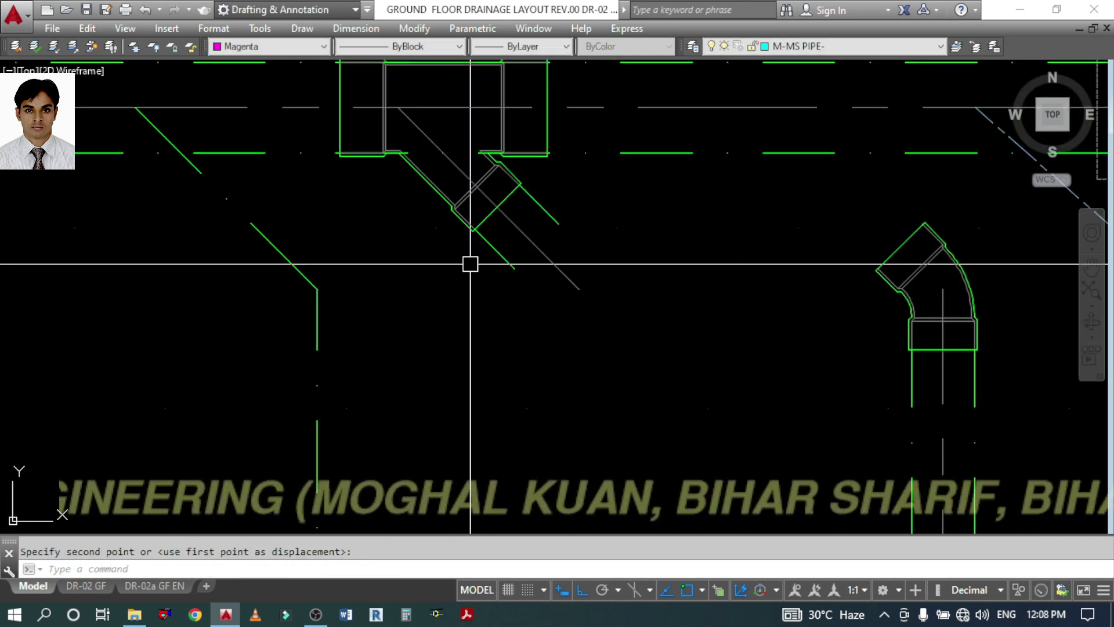
- Fillet the Y fitting's diagonal centreline with the vertical soil pipe centreline to form a corner
middle_drag(573, 306, 579, 177)
text(f)
key(Return)
click(582, 162)
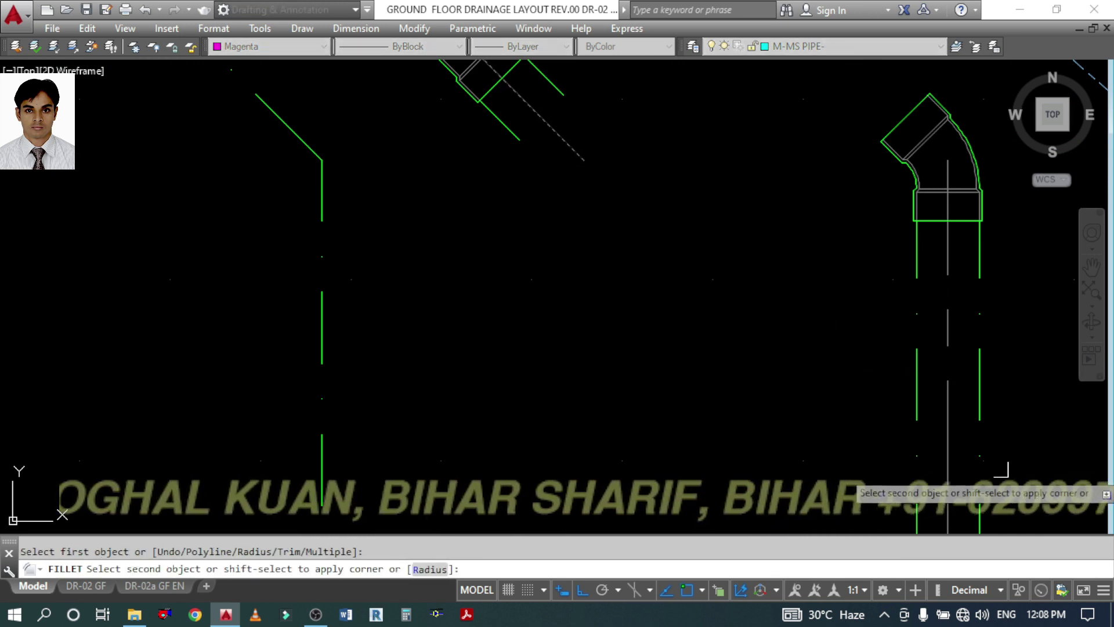
middle_drag(1001, 470, 940, 341)
click(921, 419)
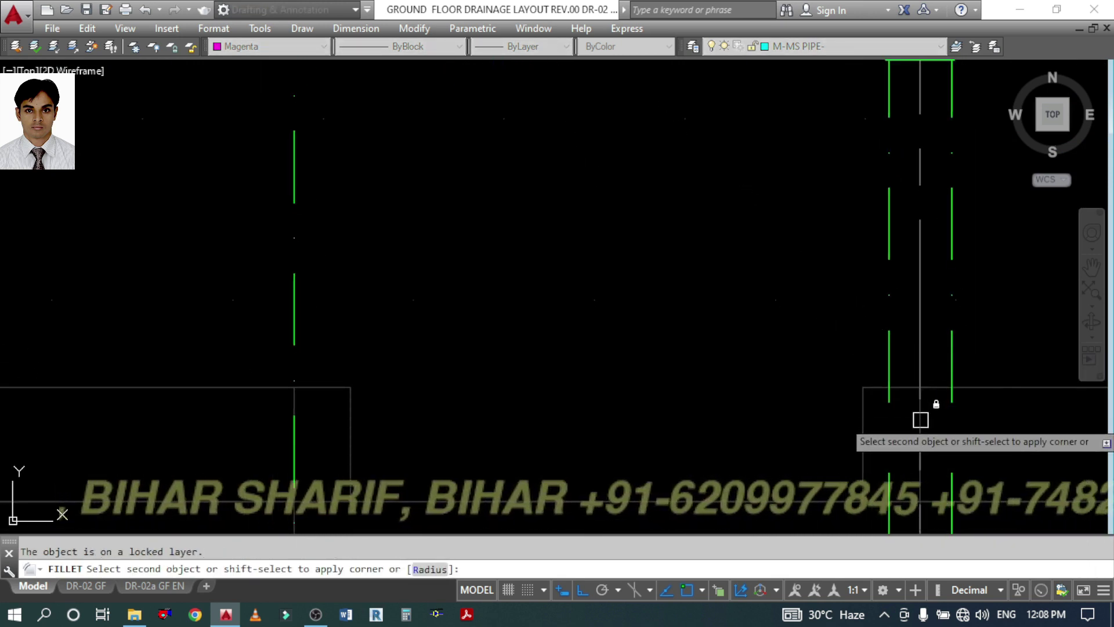
click(920, 427)
scroll(920, 436, down, 4)
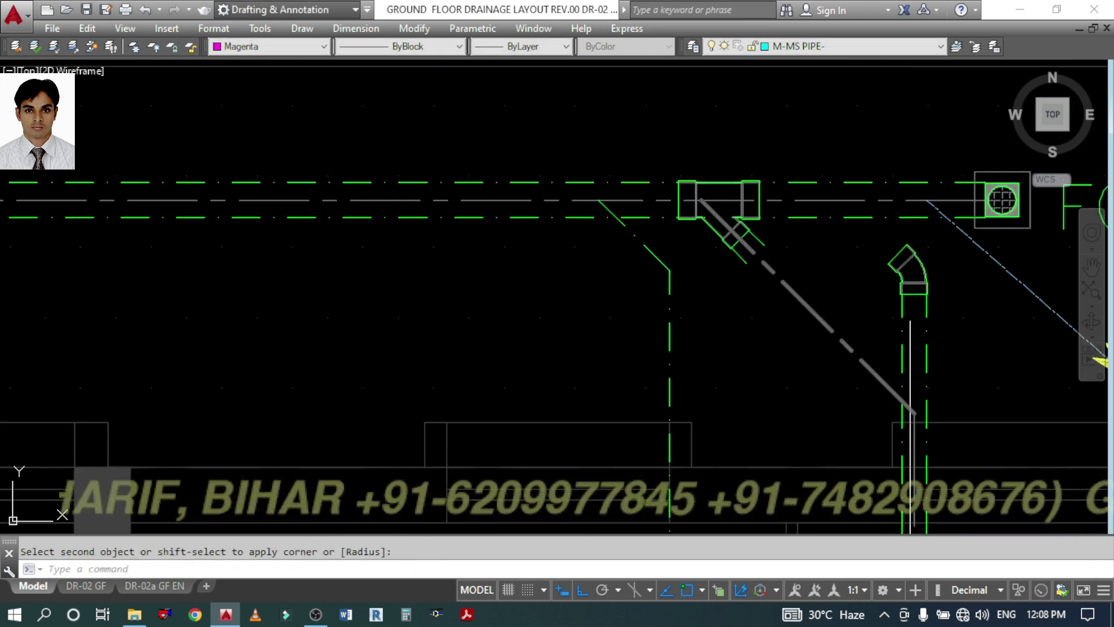
- Move the upper bend by its centreline grip straight down onto the new centreline corner
click(914, 270)
click(914, 269)
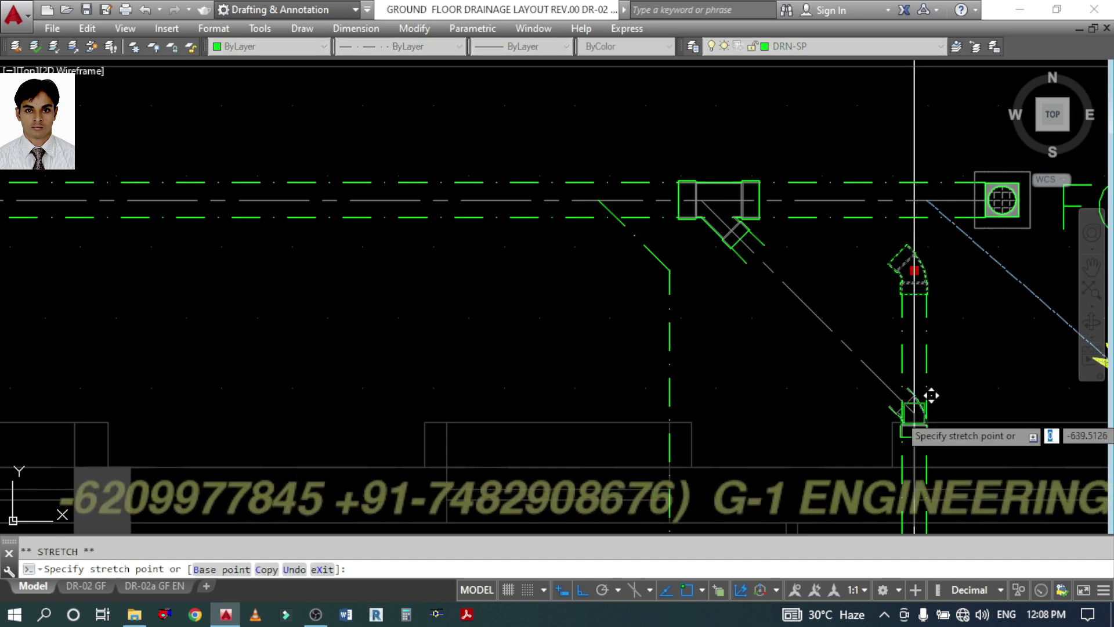
click(916, 411)
- Trim the vertical soil pipe lines that run past the relocated bend at its lower socket edge
middle_drag(973, 416, 933, 348)
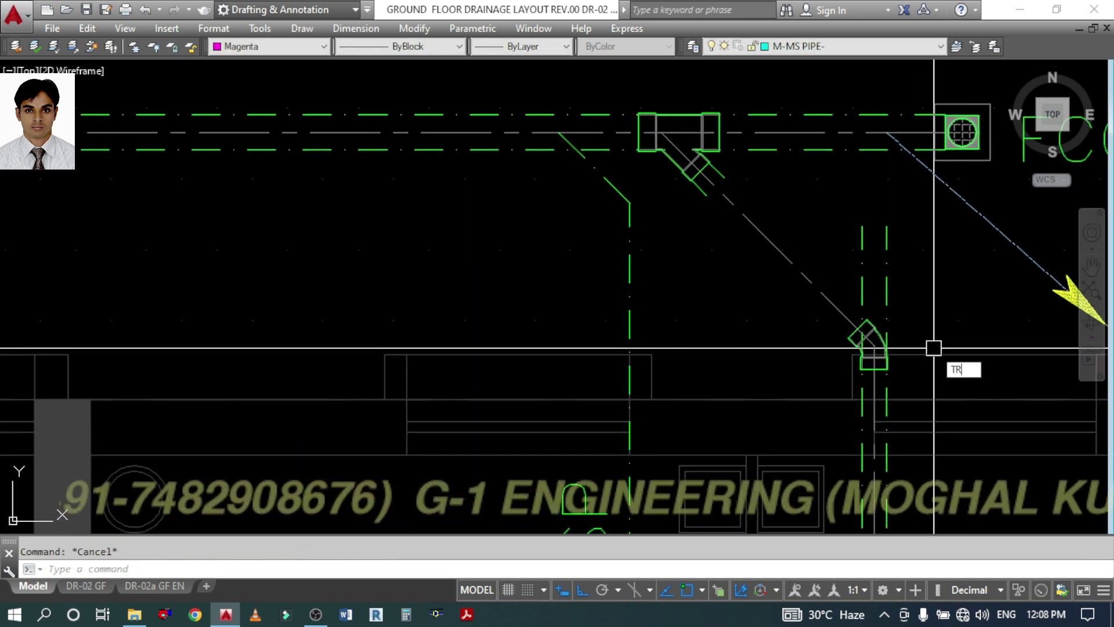
scroll(895, 391, up, 4)
key(Return)
click(878, 247)
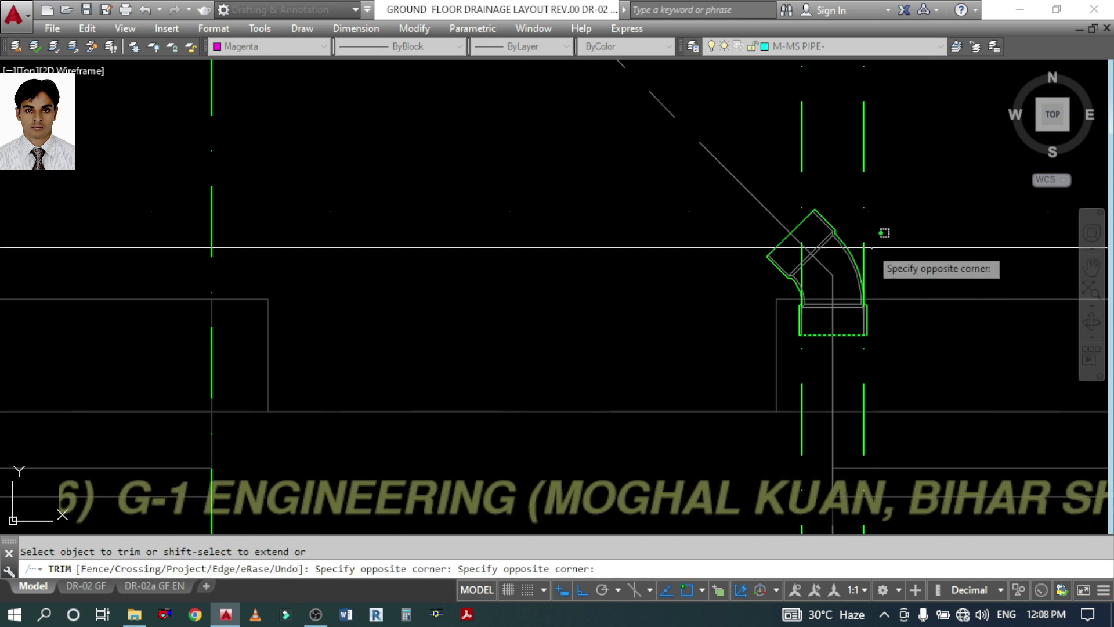
click(855, 234)
click(812, 167)
click(796, 154)
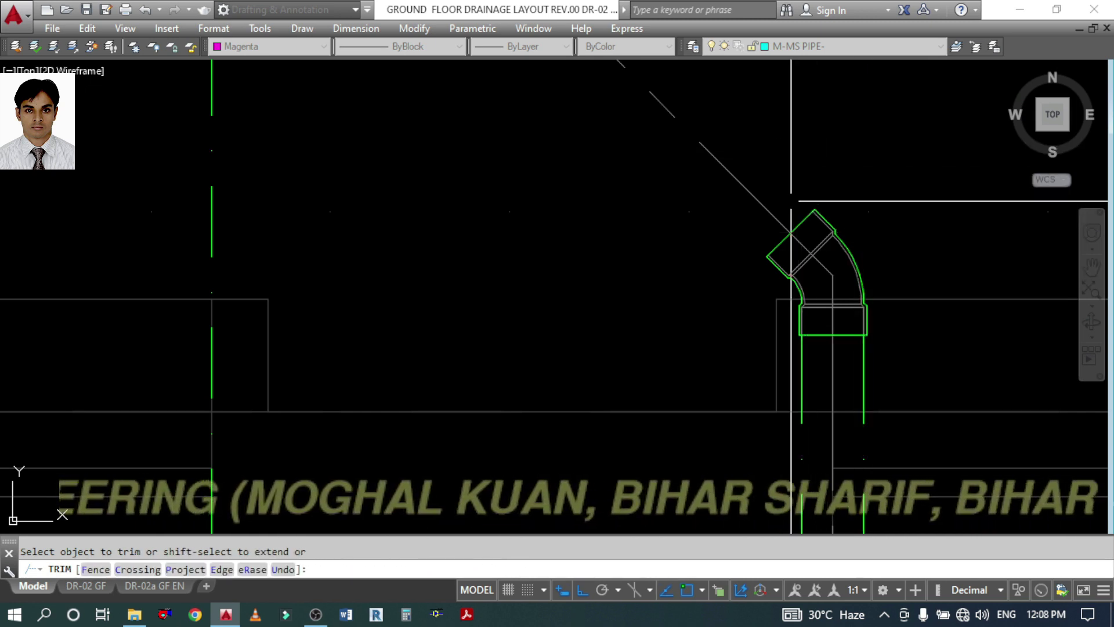
key(Return)
- Extend both diagonal pipe stubs from the Y fitting to the socket edge of the relocated bend
scroll(859, 250, down, 4)
middle_drag(859, 249, 854, 344)
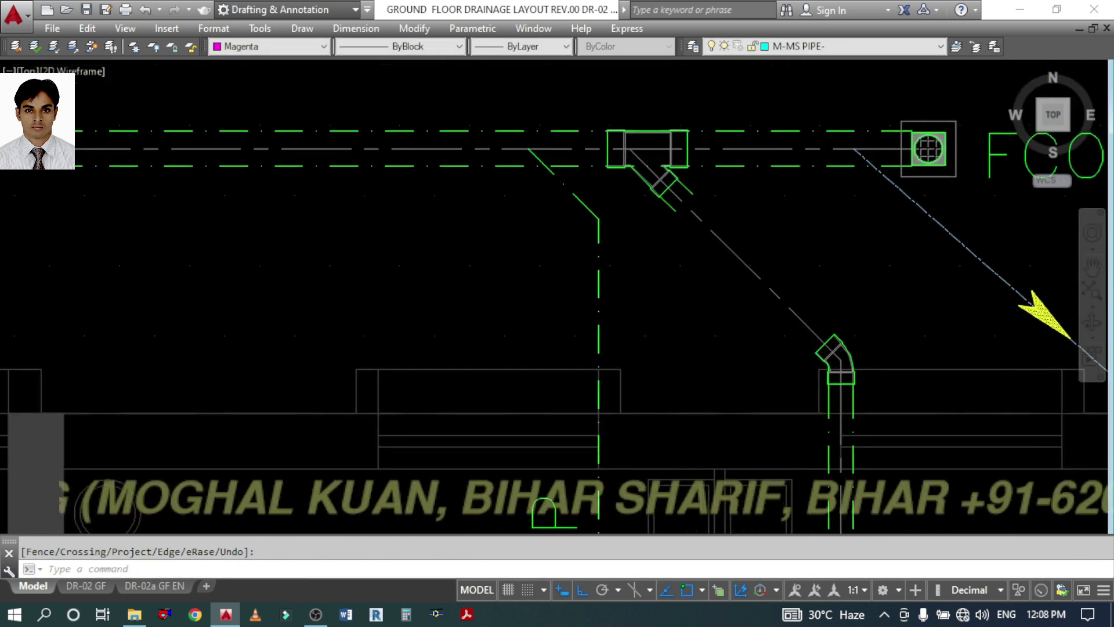
text(EX)
key(Return)
scroll(829, 349, up, 3)
scroll(828, 336, down, 3)
click(830, 351)
key(Return)
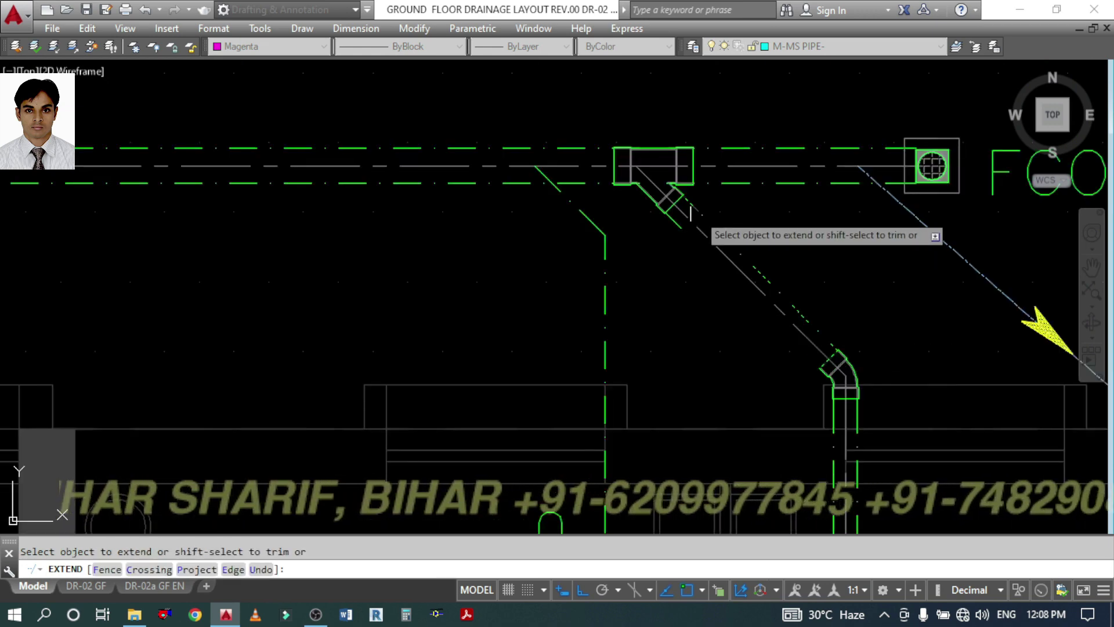
click(676, 231)
key(Return)
- Erase the western toilet's old single-line soil pipe together with its ø110 SP label and yellow flow arrow
scroll(828, 241, down, 5)
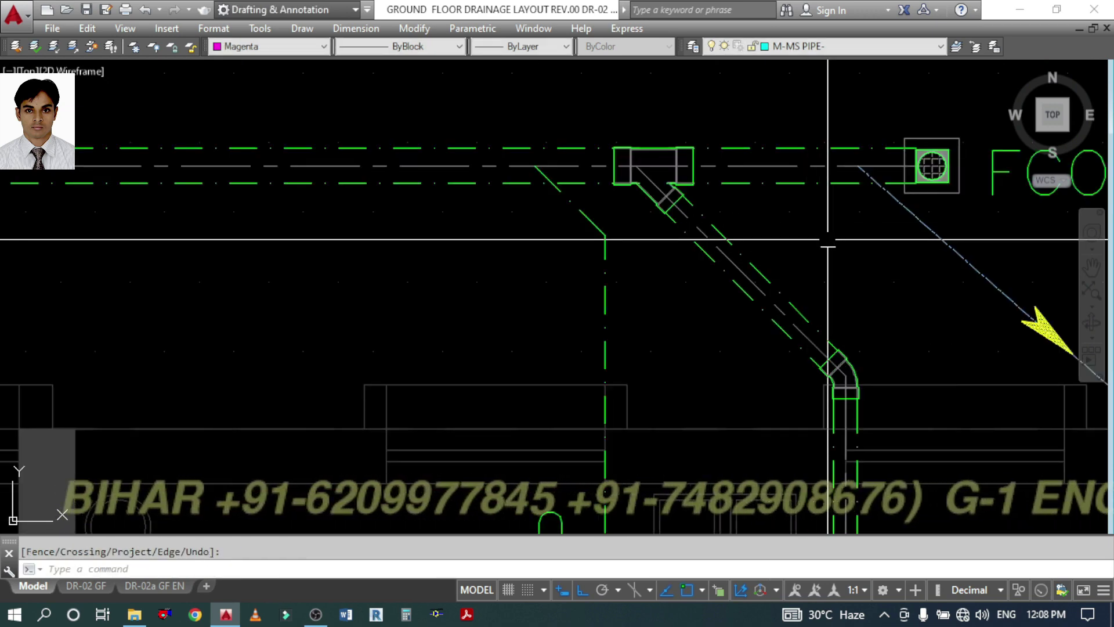
middle_drag(787, 331, 817, 340)
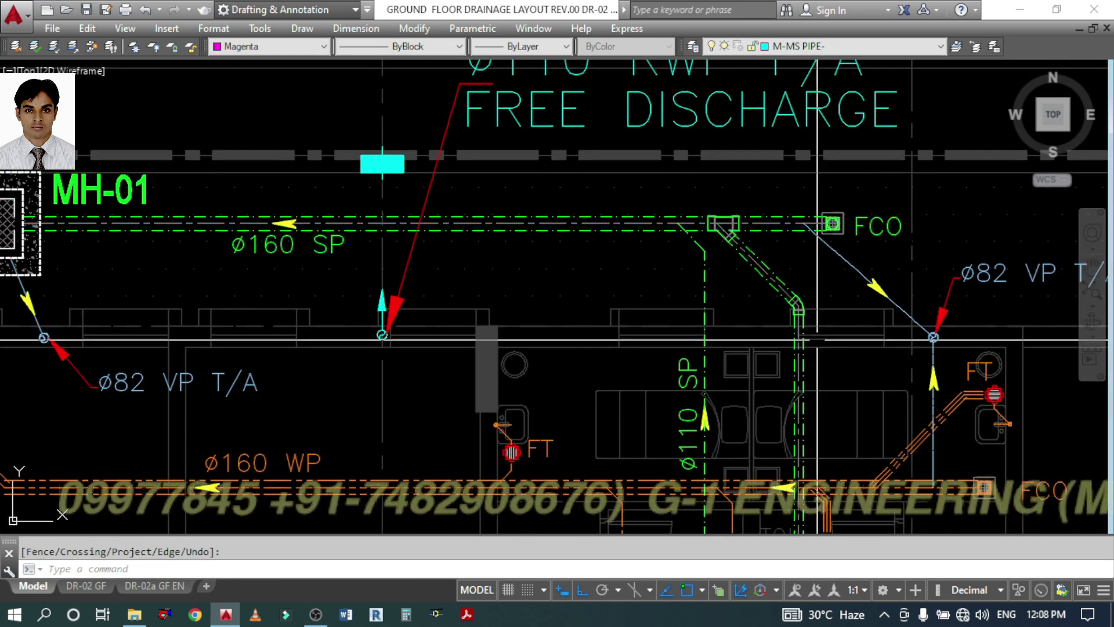
scroll(686, 268, up, 4)
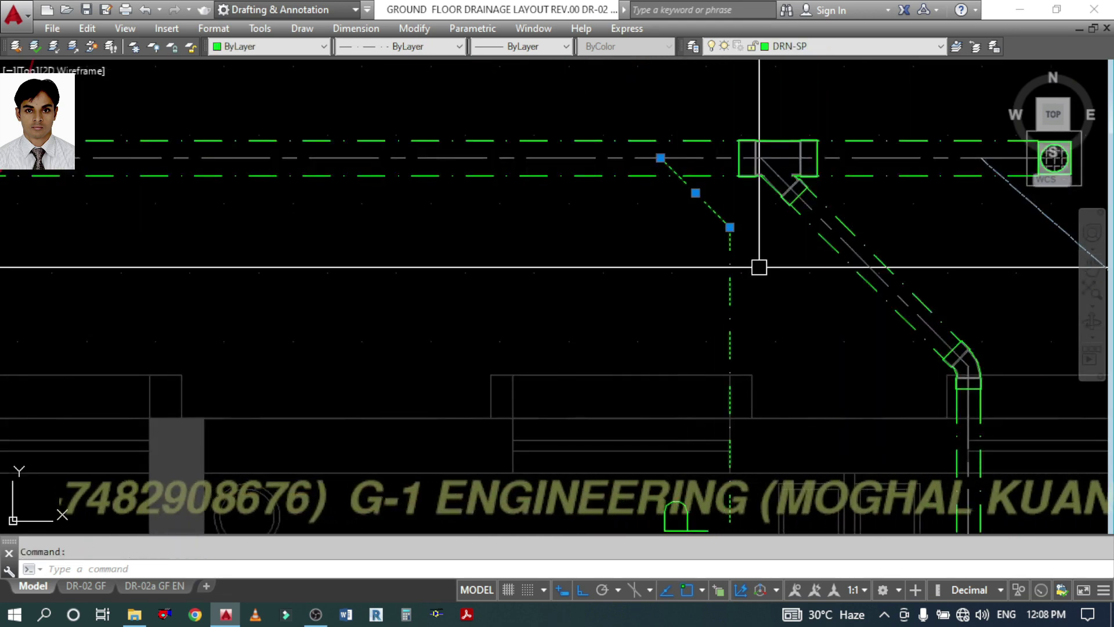
key(Delete)
scroll(759, 267, down, 4)
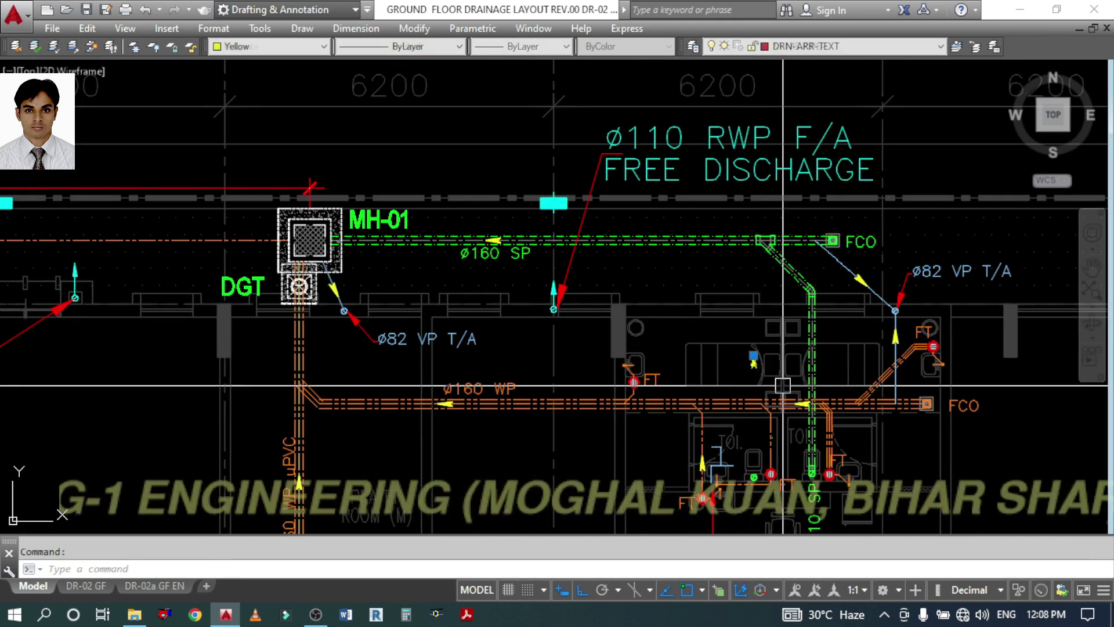
key(Delete)
- Erase the old green drop symbol at the western toilet
middle_drag(753, 471, 732, 320)
scroll(730, 325, up, 8)
click(623, 219)
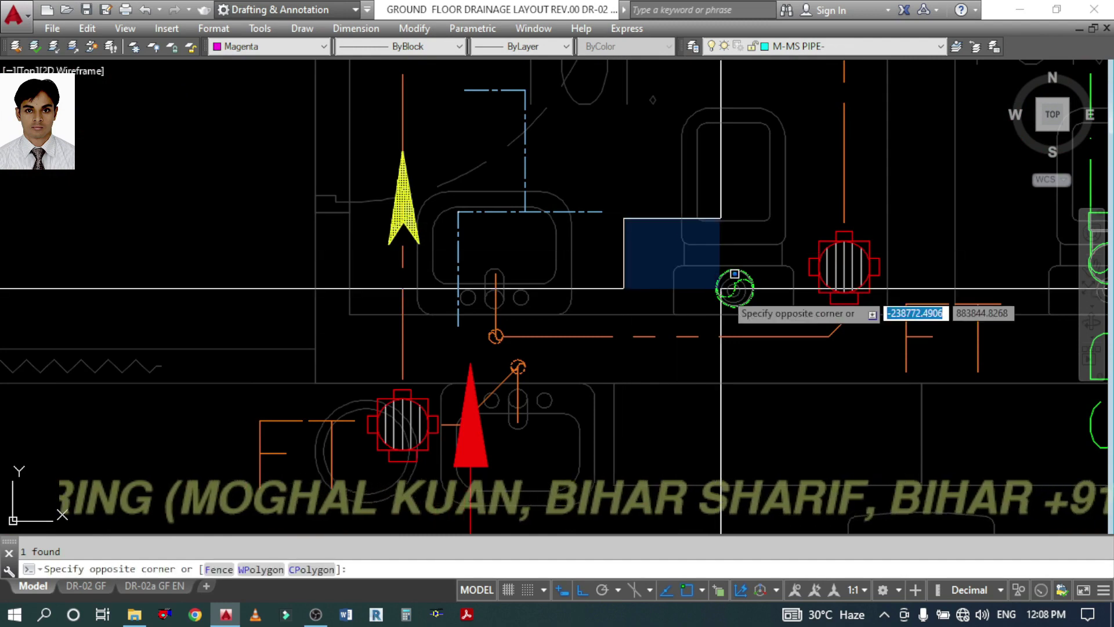
click(767, 318)
- Copy the eastern toilet's double-line soil pipe, with its Y fitting, bends and drop symbol, across to the western toilet's outlet
scroll(772, 325, down, 5)
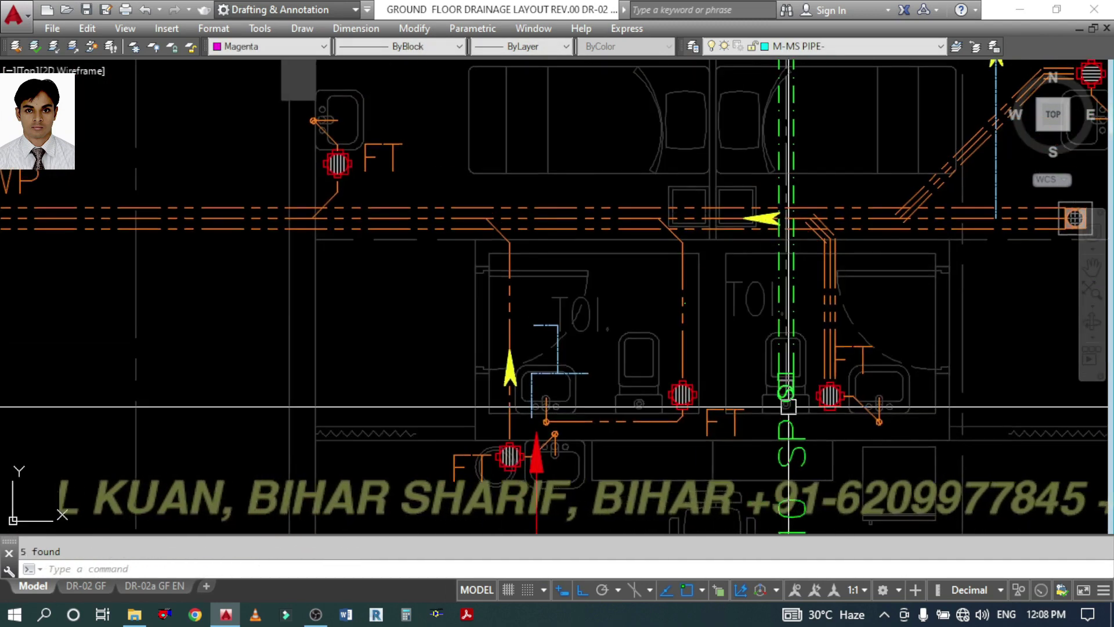
scroll(793, 402, up, 3)
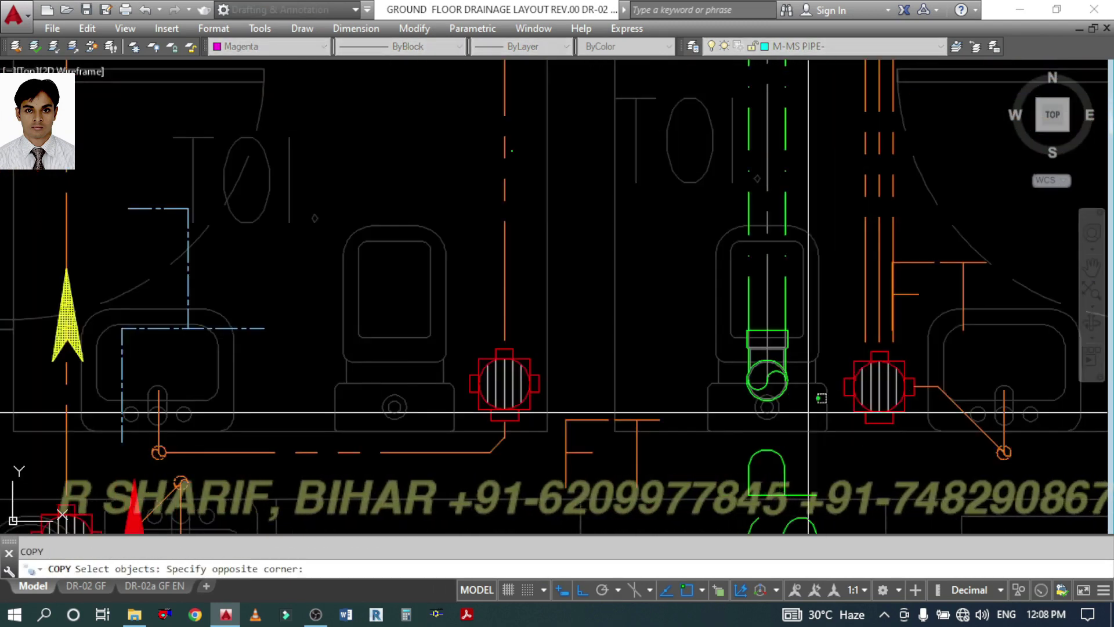
click(689, 204)
scroll(734, 302, down, 3)
middle_drag(730, 141, 770, 281)
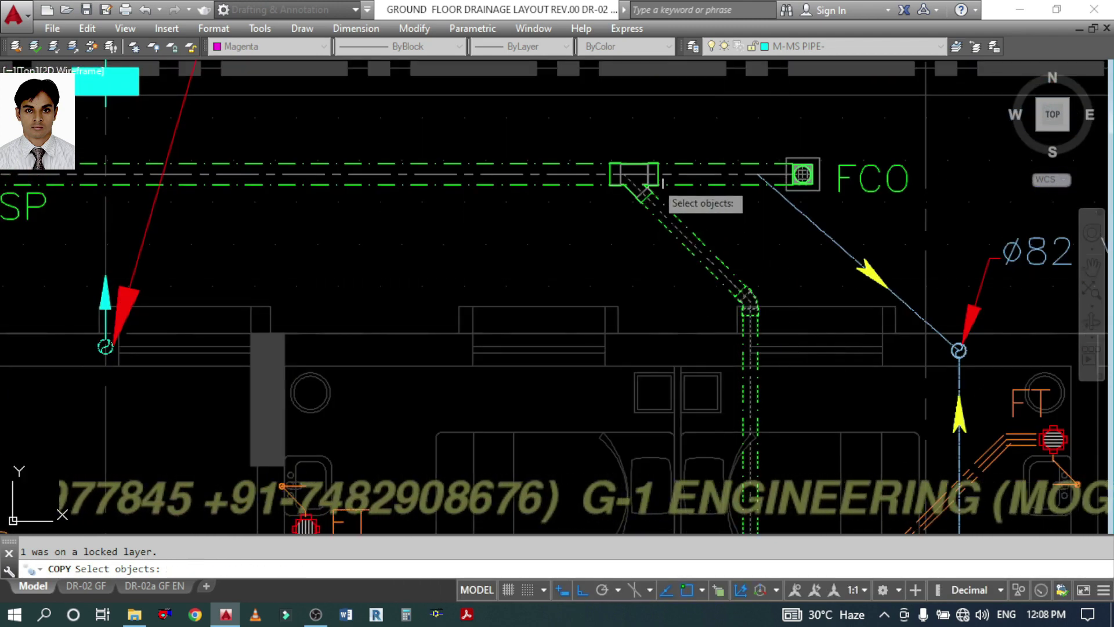
middle_drag(751, 335, 729, 56)
middle_drag(749, 306, 763, 129)
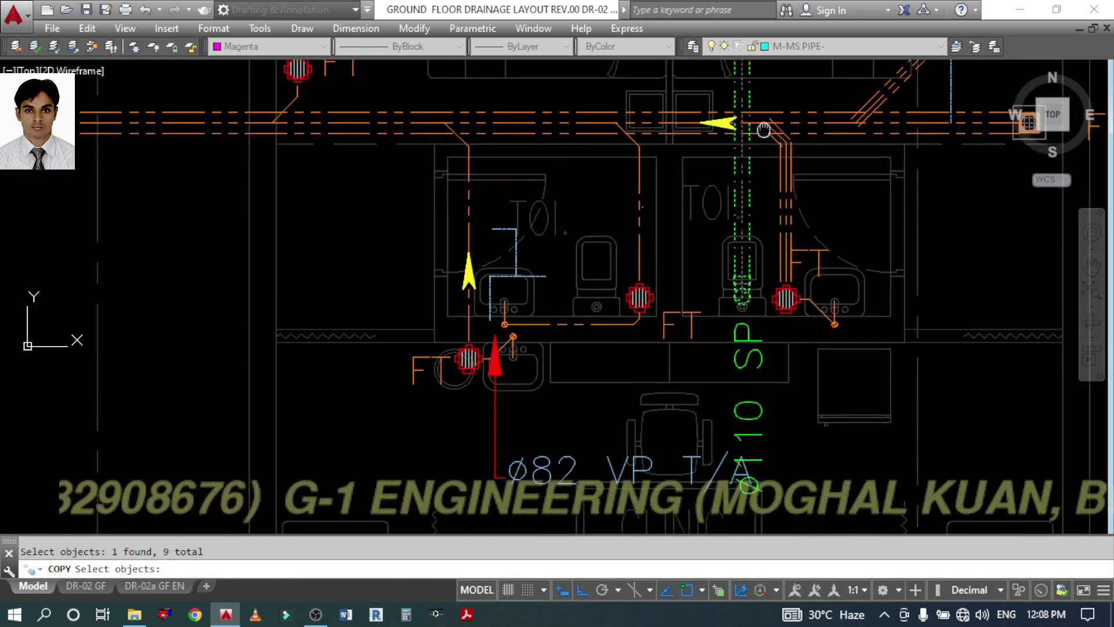
scroll(740, 267, up, 3)
middle_drag(806, 380, 834, 308)
key(Return)
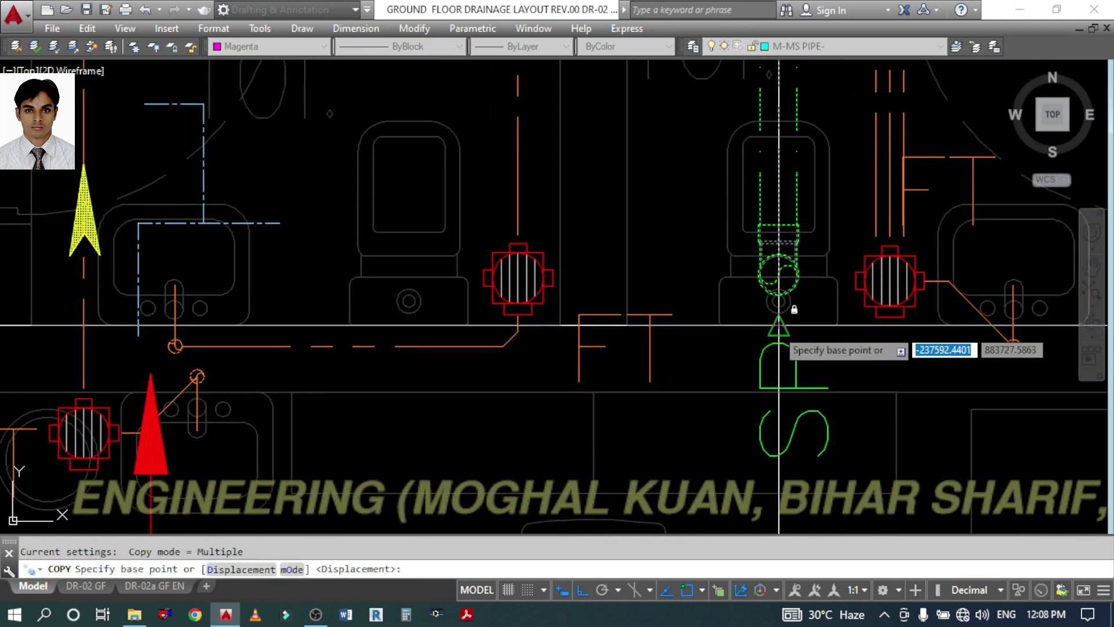
click(779, 325)
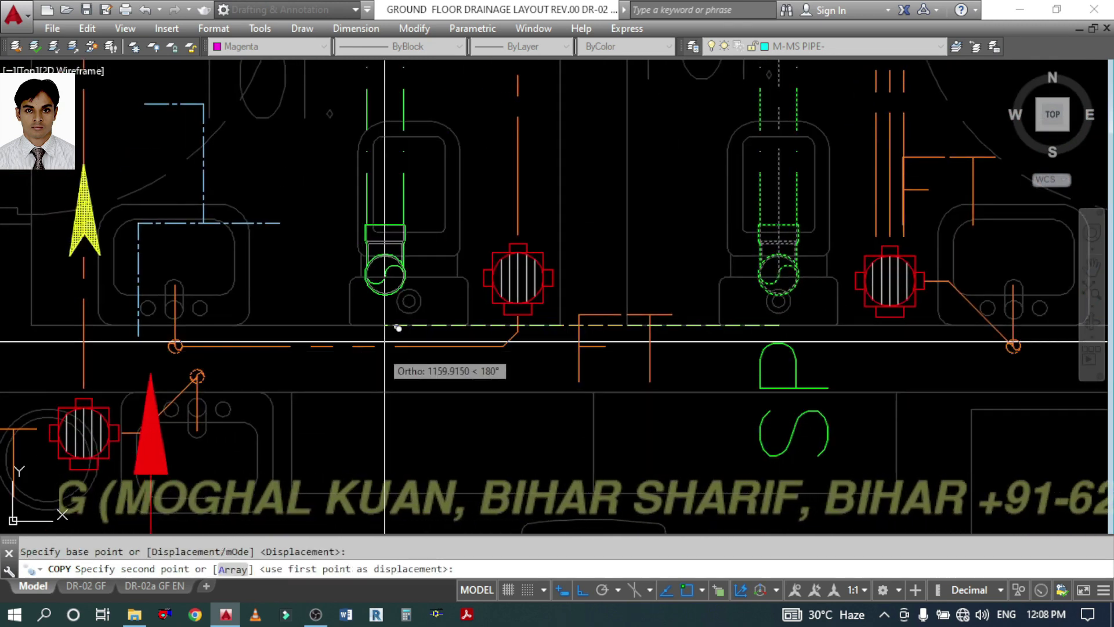
click(409, 325)
scroll(639, 366, down, 5)
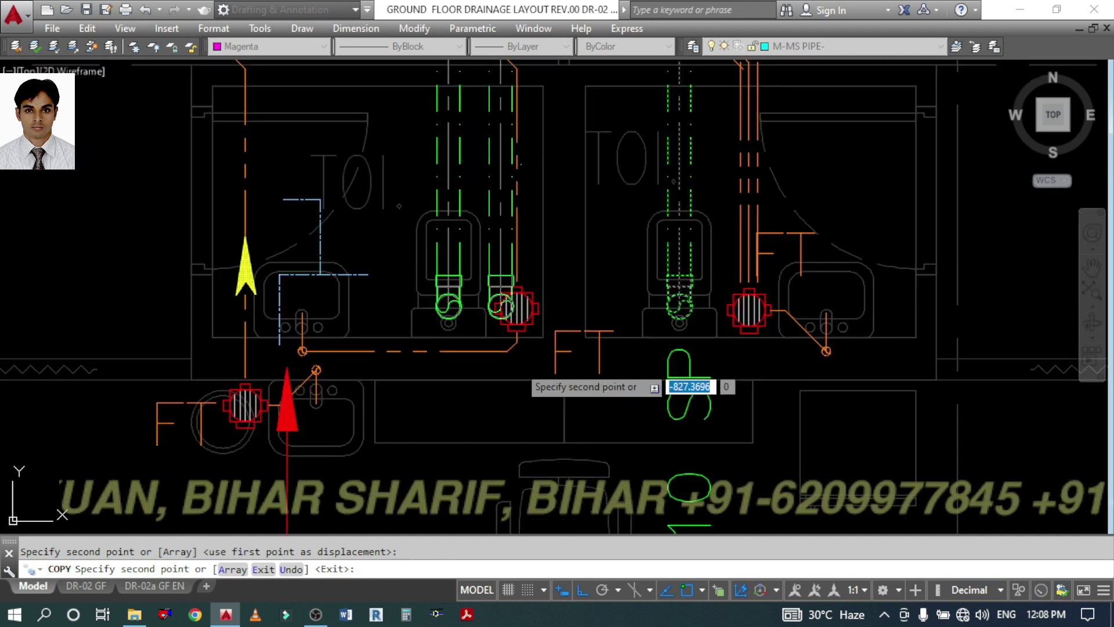
key(Escape)
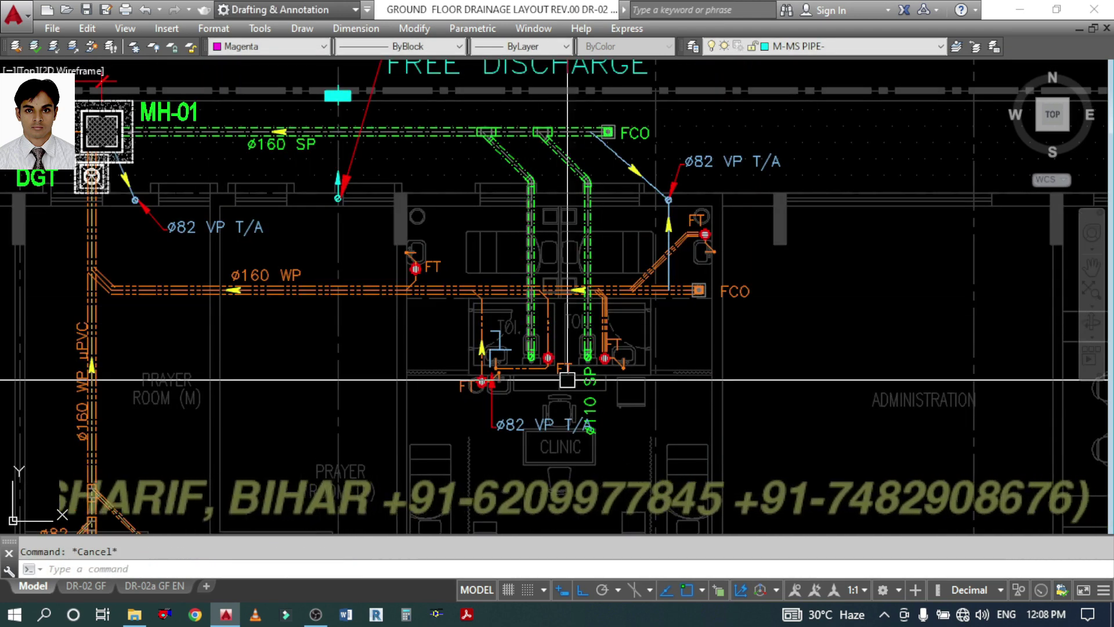
- Move the eastern ø110 SP label from the clinic area up alongside the vertical run of the eastern soil pipe
text(m)
key(Return)
click(590, 404)
key(Return)
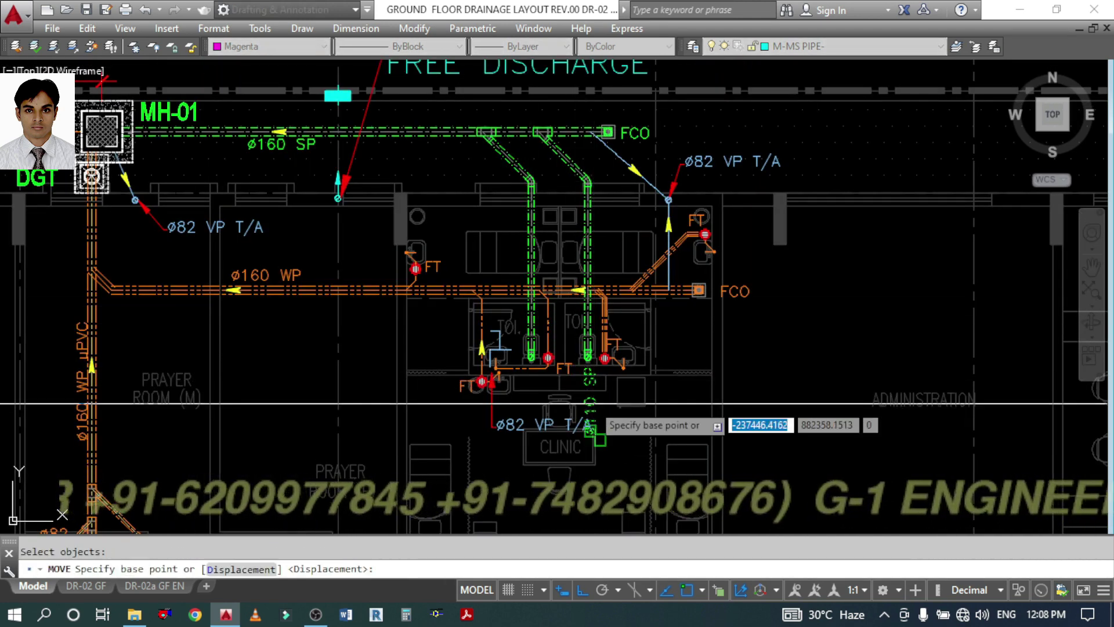
key(F3)
key(F8)
click(592, 414)
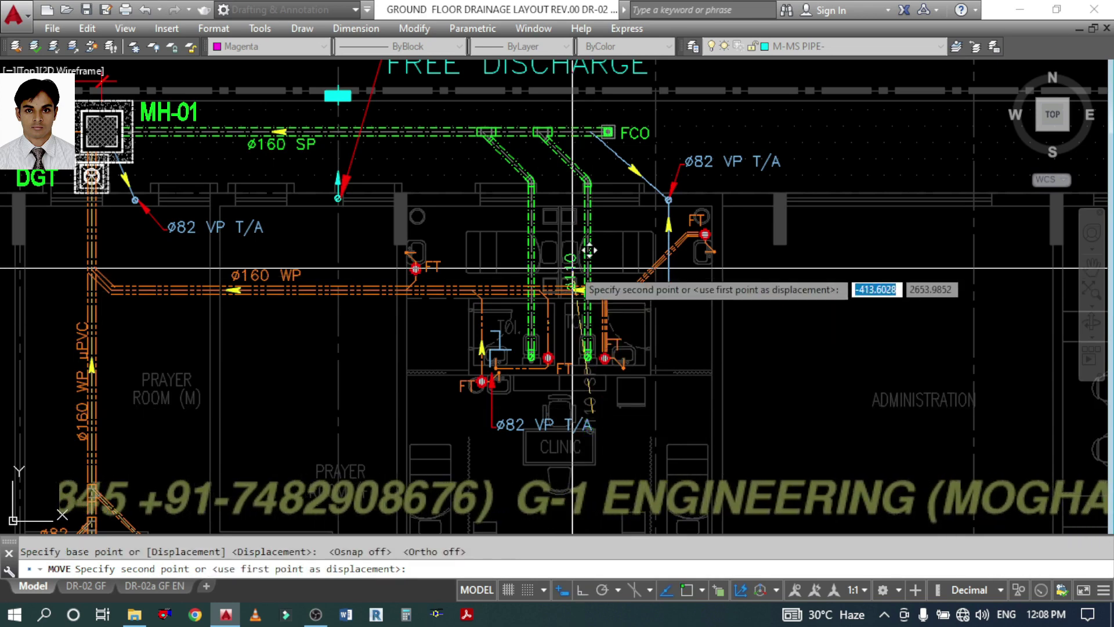
scroll(583, 255, up, 4)
click(582, 252)
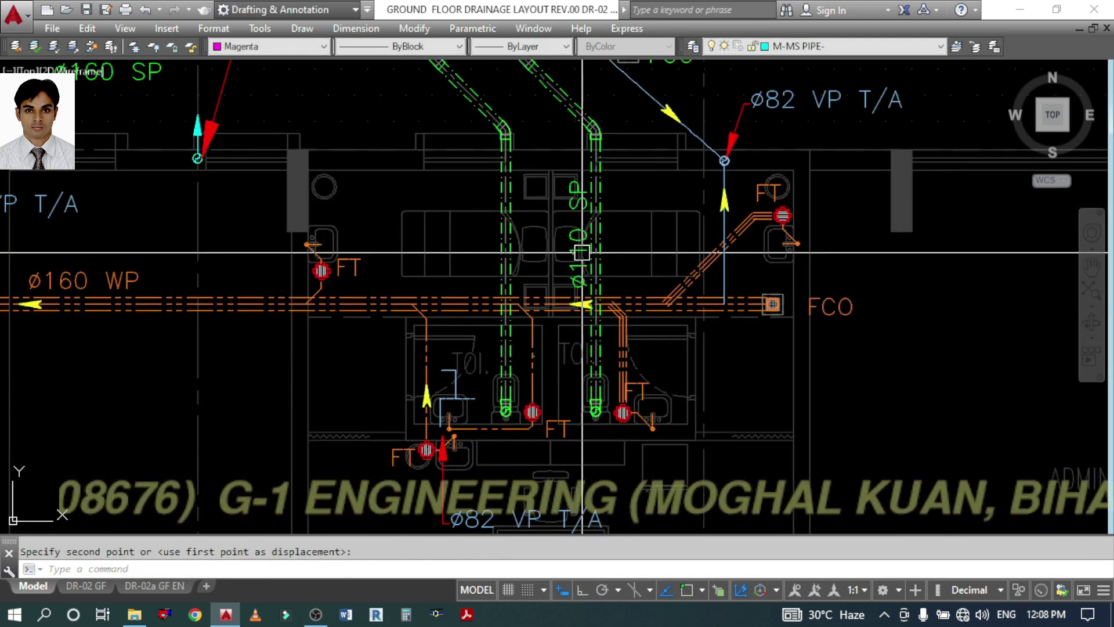
- Copy the ø110 SP label alongside the vertical run of the western soil pipe
text(CO)
key(Return)
click(582, 252)
key(Return)
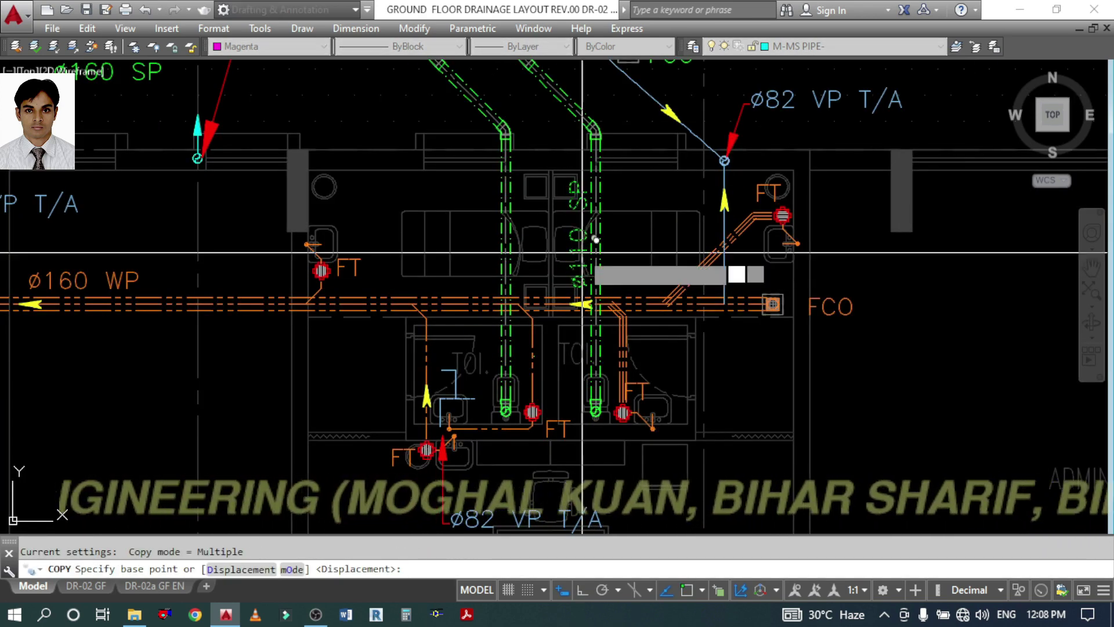
click(583, 251)
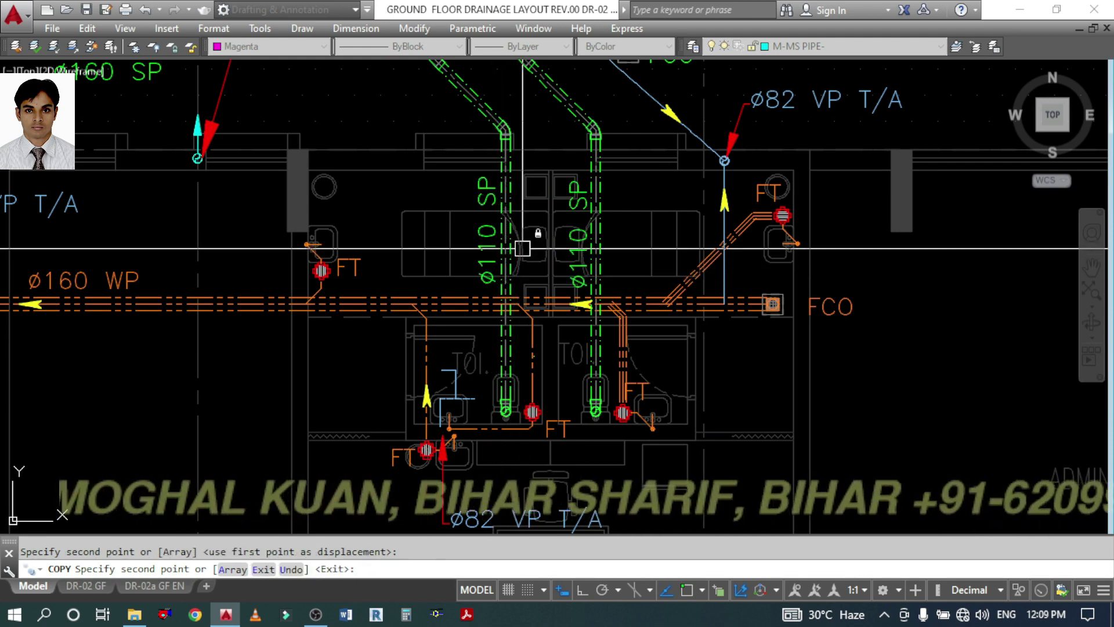
key(Escape)
- Copy the Y fitting and bend from the ø82 branch near the ablution area's FCO to beside the north-eastern floor trap's diagonal branch
scroll(523, 248, down, 4)
scroll(634, 253, up, 2)
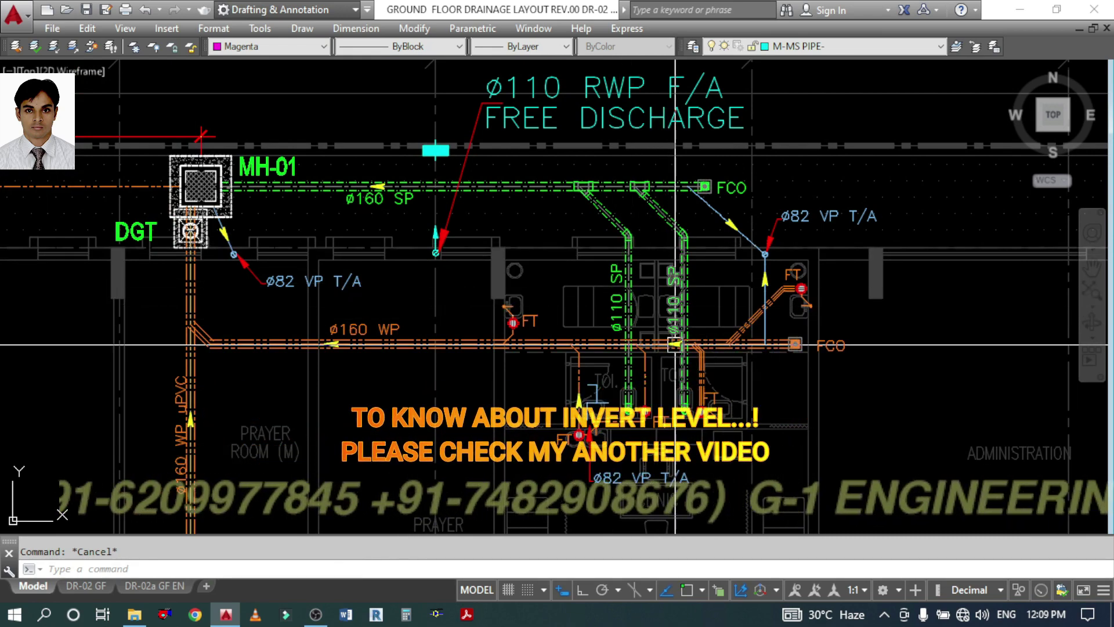
middle_drag(728, 375, 747, 338)
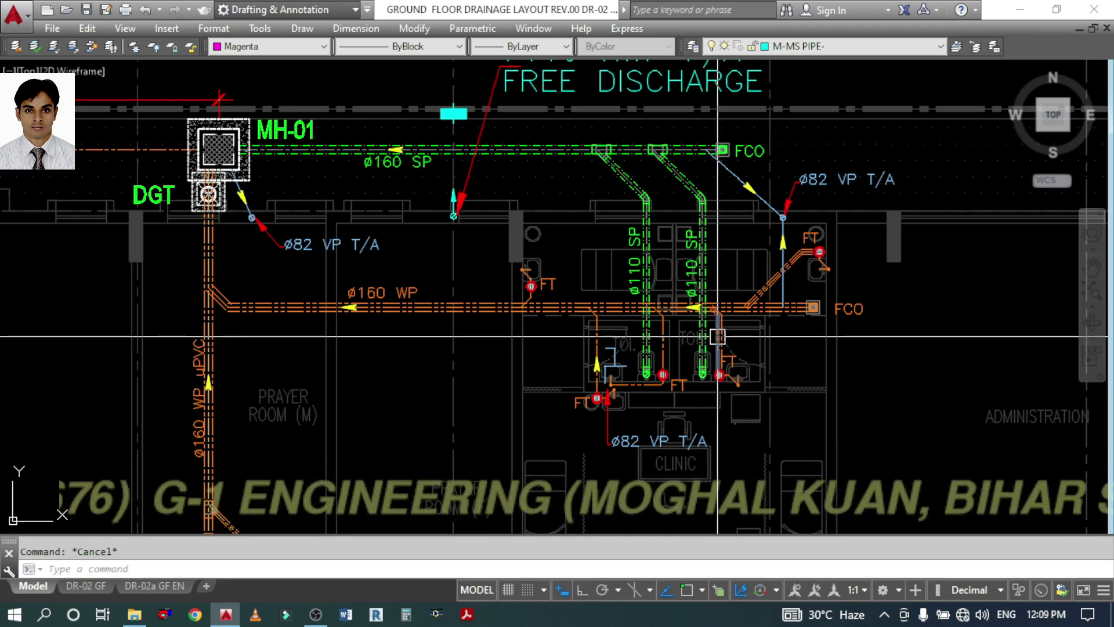
scroll(761, 301, up, 4)
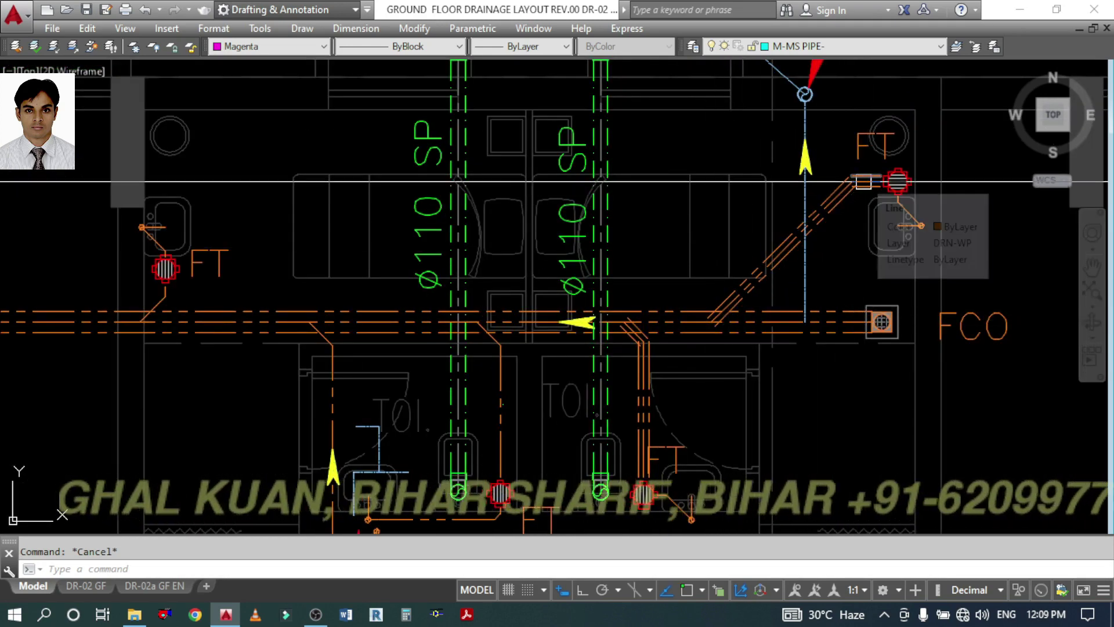
scroll(743, 302, up, 4)
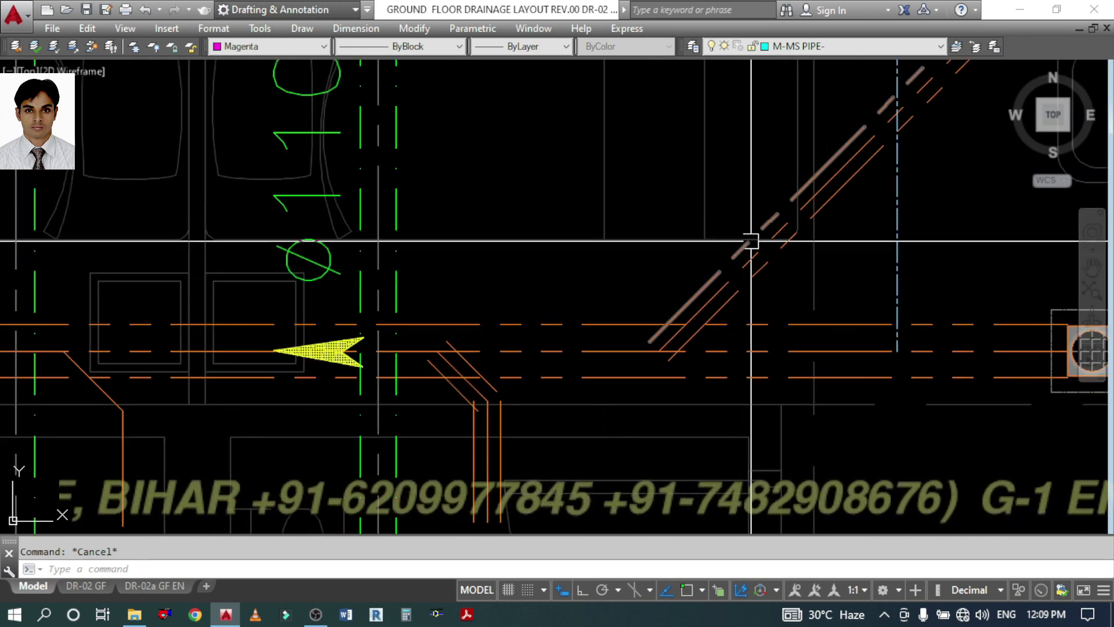
scroll(811, 243, down, 8)
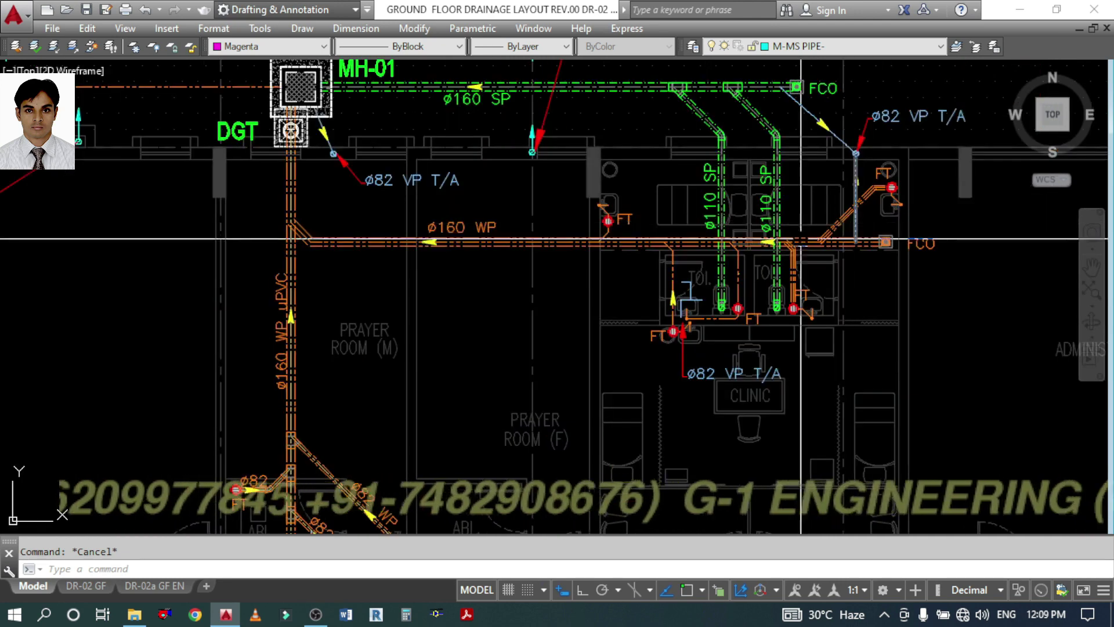
mouse_move(324, 446)
middle_down()
mouse_move(345, 435)
mouse_move(413, 266)
middle_up()
scroll(364, 364, up, 4)
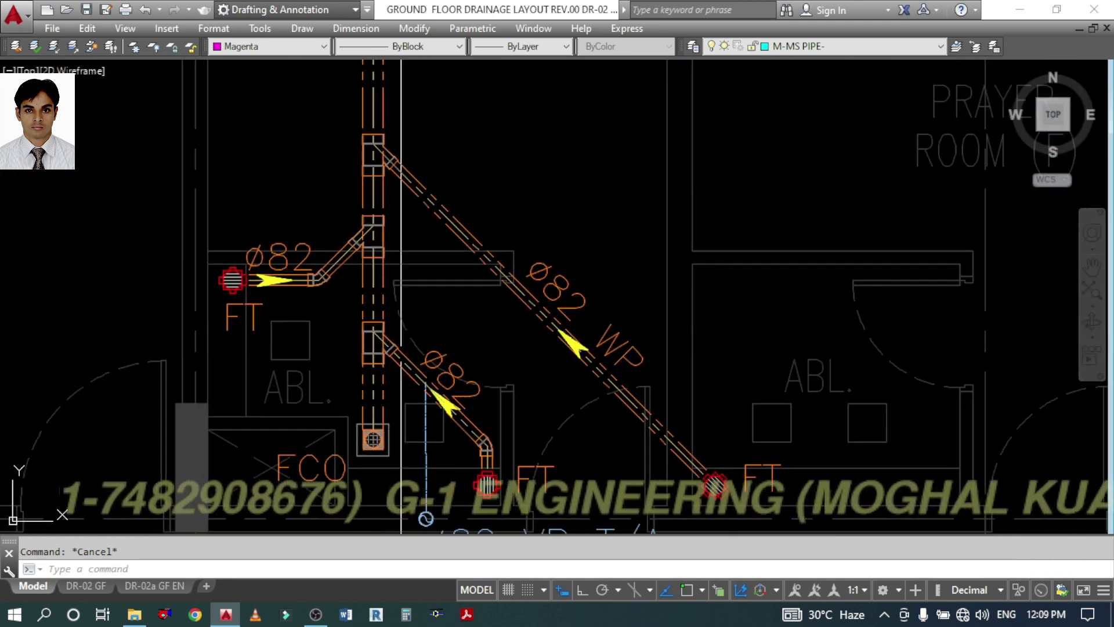
text(o)
key(Return)
scroll(443, 295, up, 3)
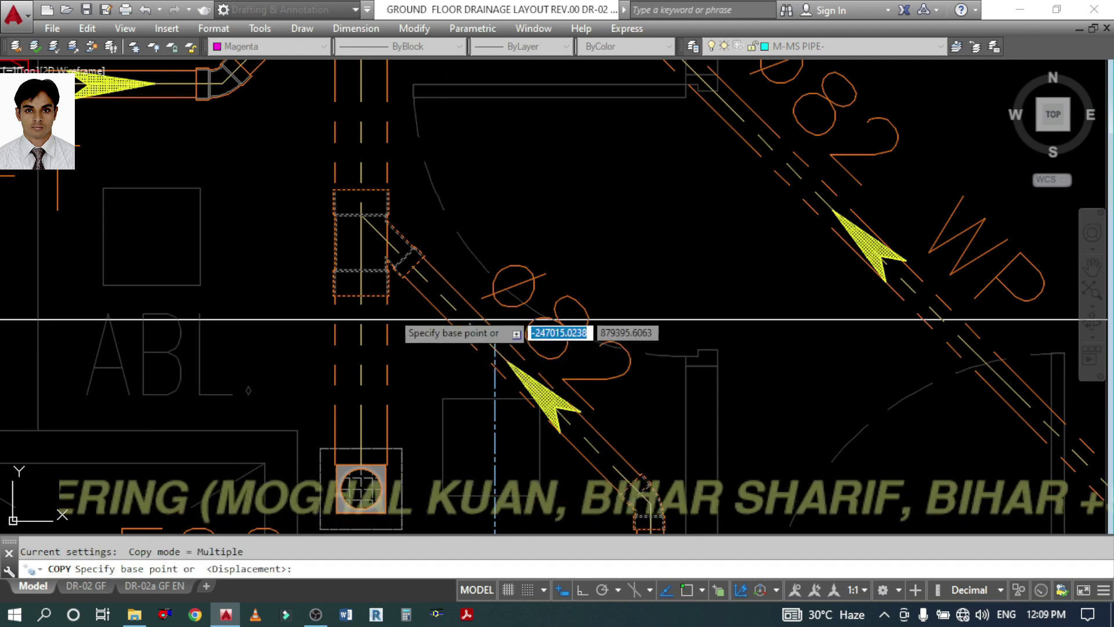
click(370, 260)
scroll(375, 364, down, 2)
middle_drag(910, 93, 434, 421)
scroll(447, 416, down, 2)
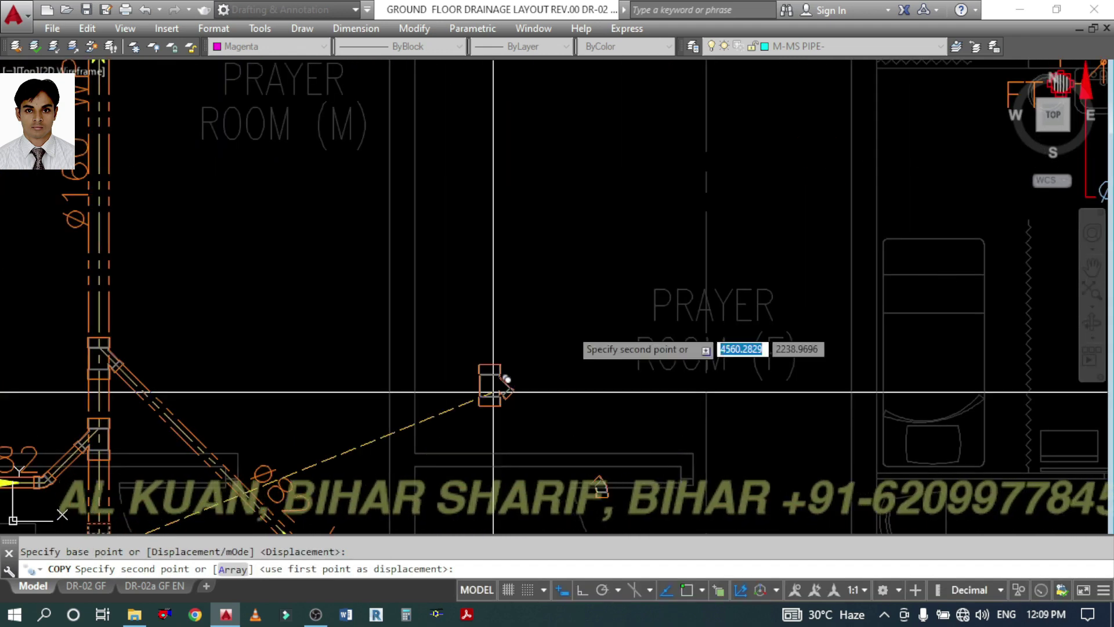
middle_drag(658, 234, 331, 508)
middle_drag(998, 186, 552, 358)
scroll(556, 358, up, 2)
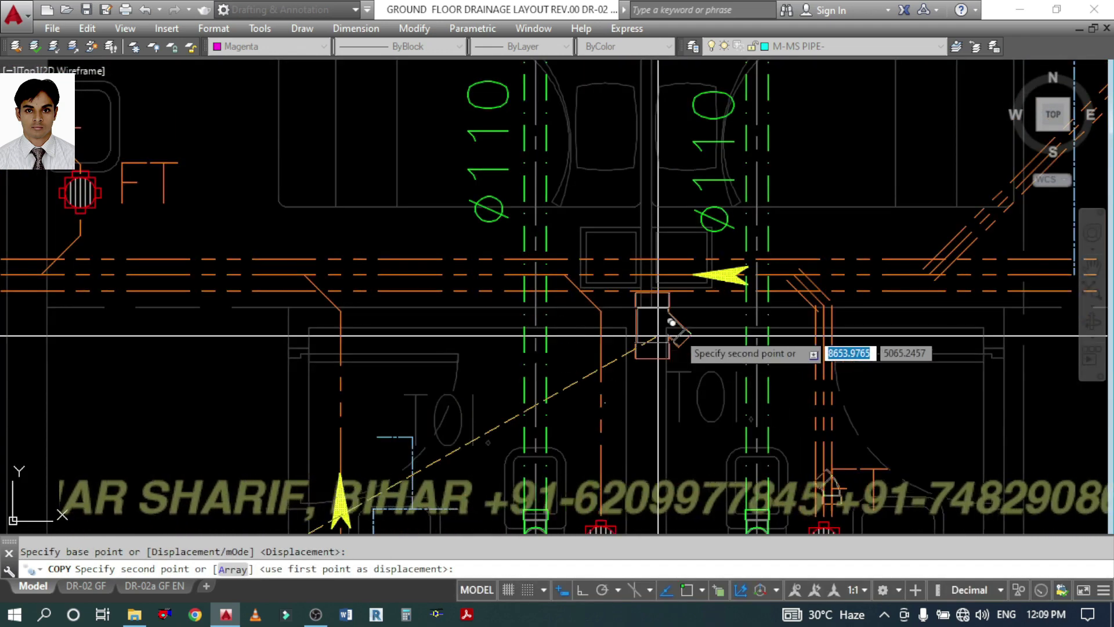
middle_drag(847, 248, 652, 381)
key(Escape)
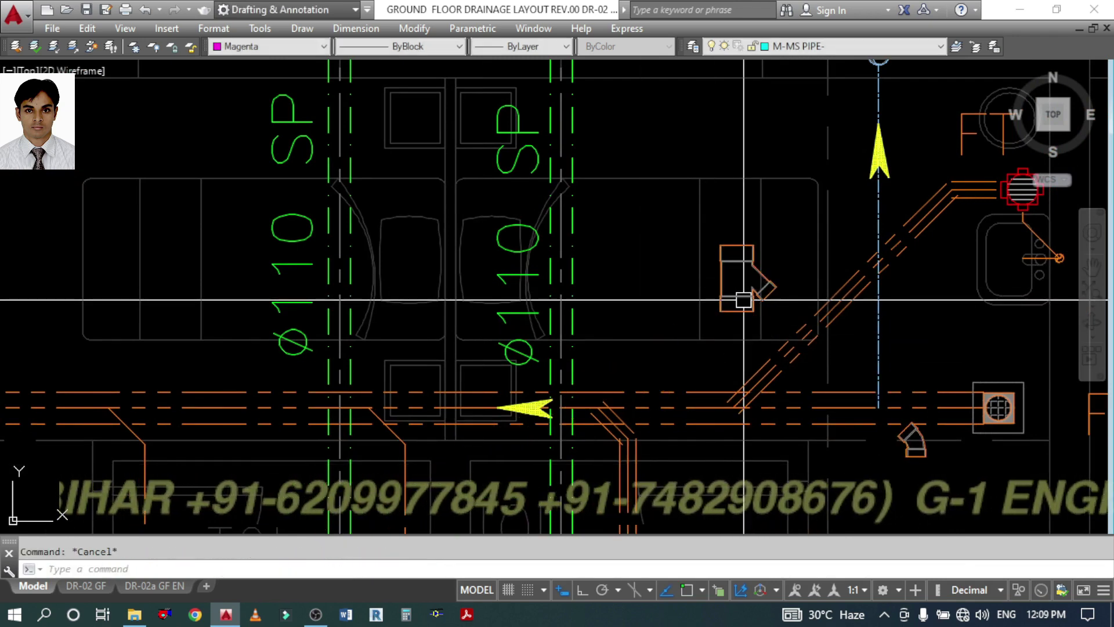
- Rotate the copied waste Y fitting 90° so its branch faces the diagonal pipe
text(RO)
key(space)
click(758, 288)
key(space)
click(731, 292)
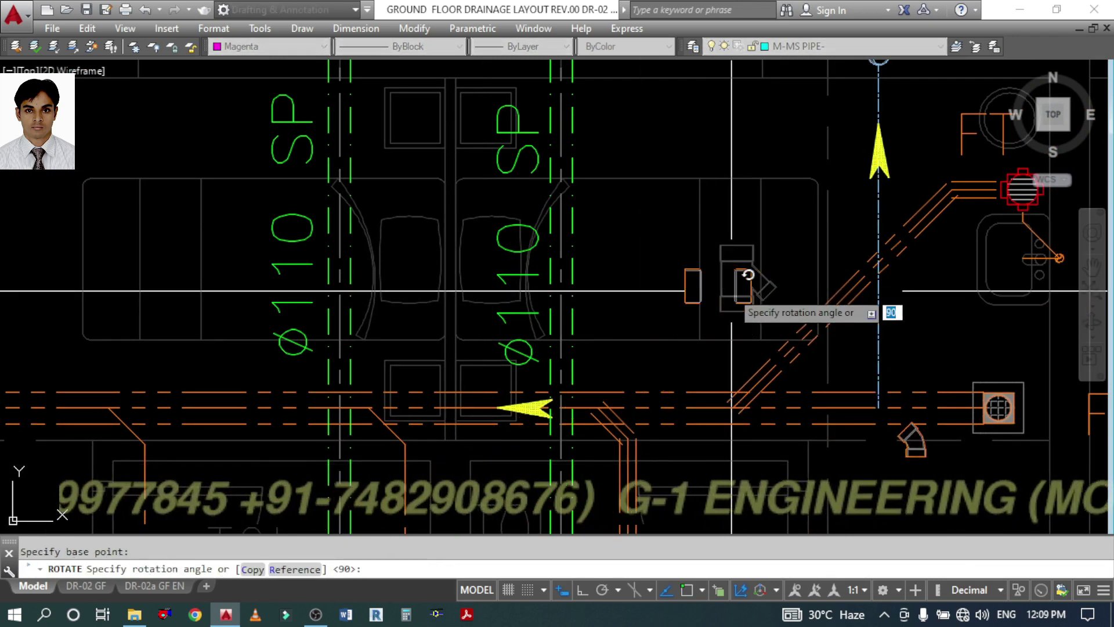
key(F8)
click(755, 257)
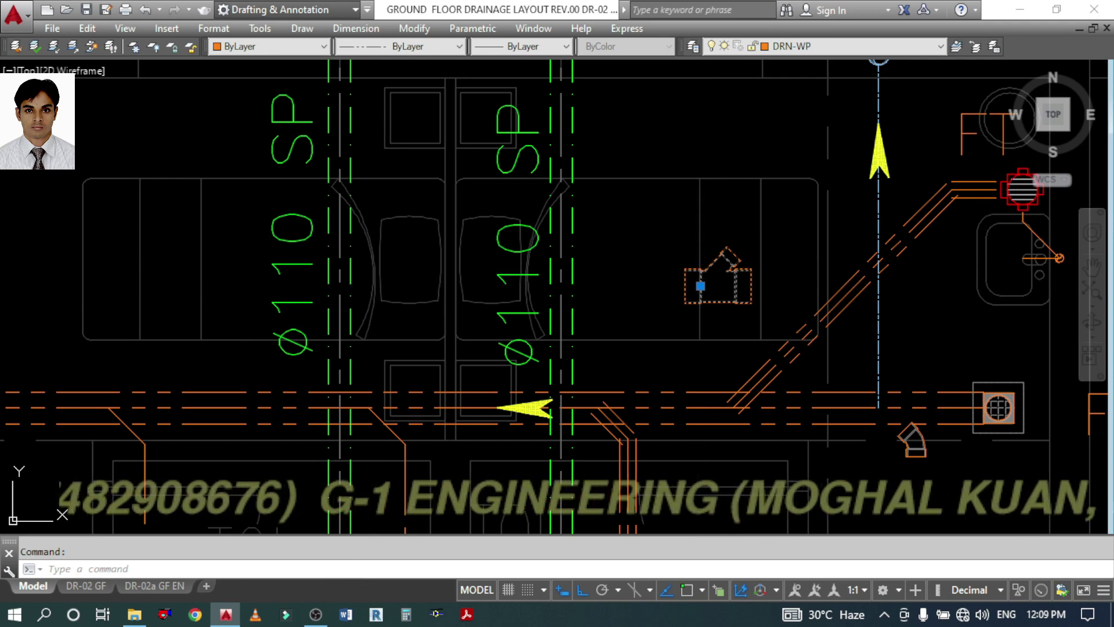
- Move the rotated Y fitting onto the junction of the north-eastern diagonal branch and the horizontal ø160 waste main
click(700, 285)
scroll(738, 423, up, 3)
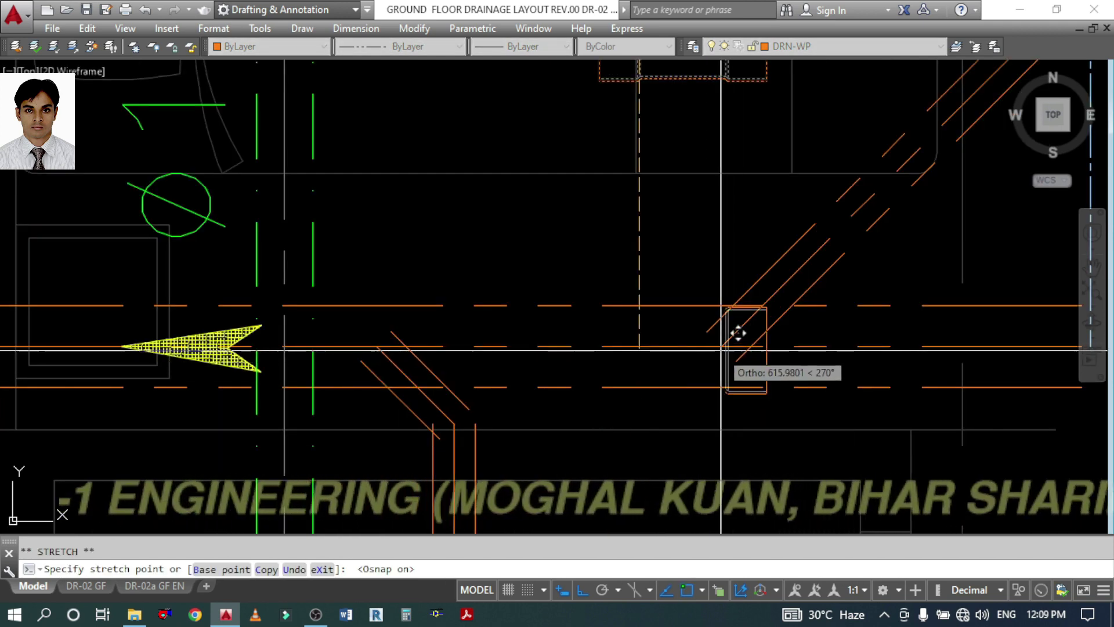
click(722, 345)
scroll(744, 403, down, 3)
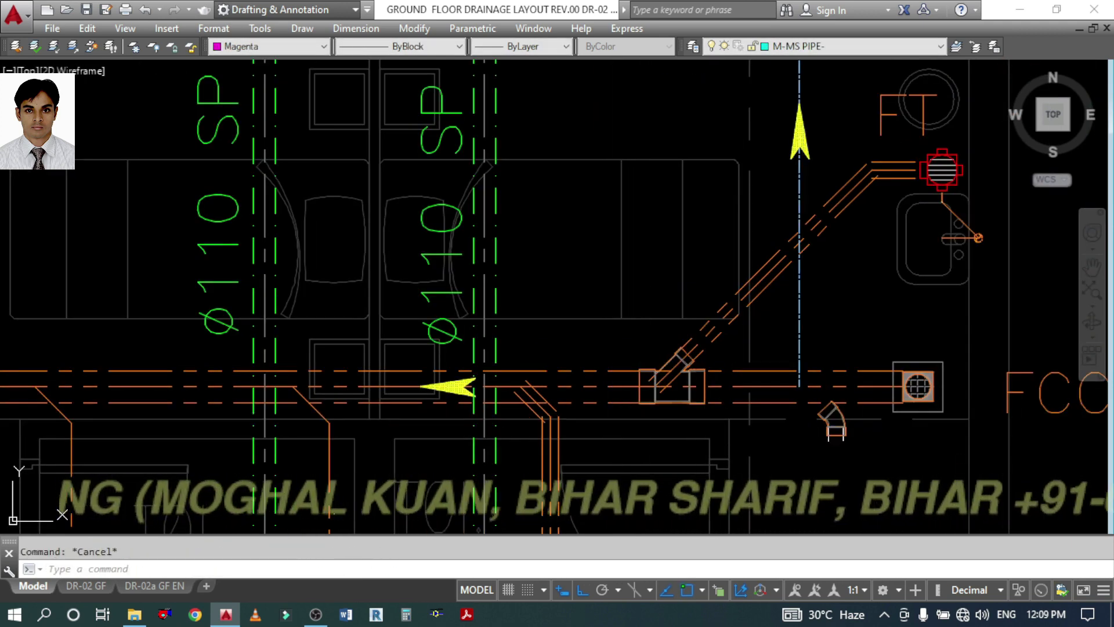
- Move the copied waste bend to the pipe corner near the north-eastern floor trap and rotate it 90° to follow both runs
click(835, 419)
scroll(863, 174, up, 3)
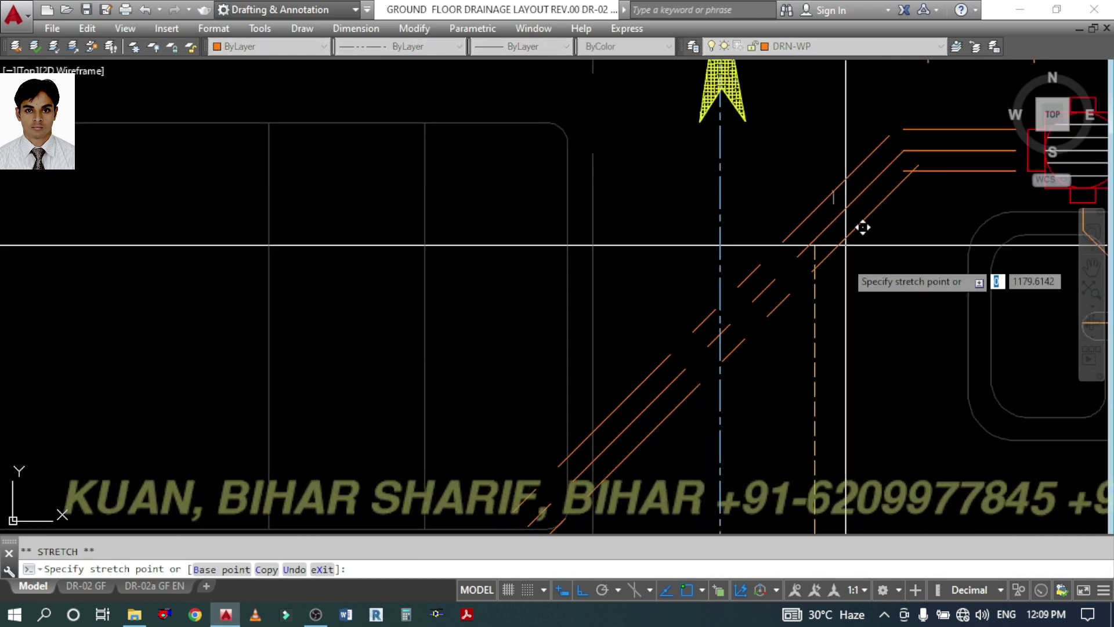
click(927, 111)
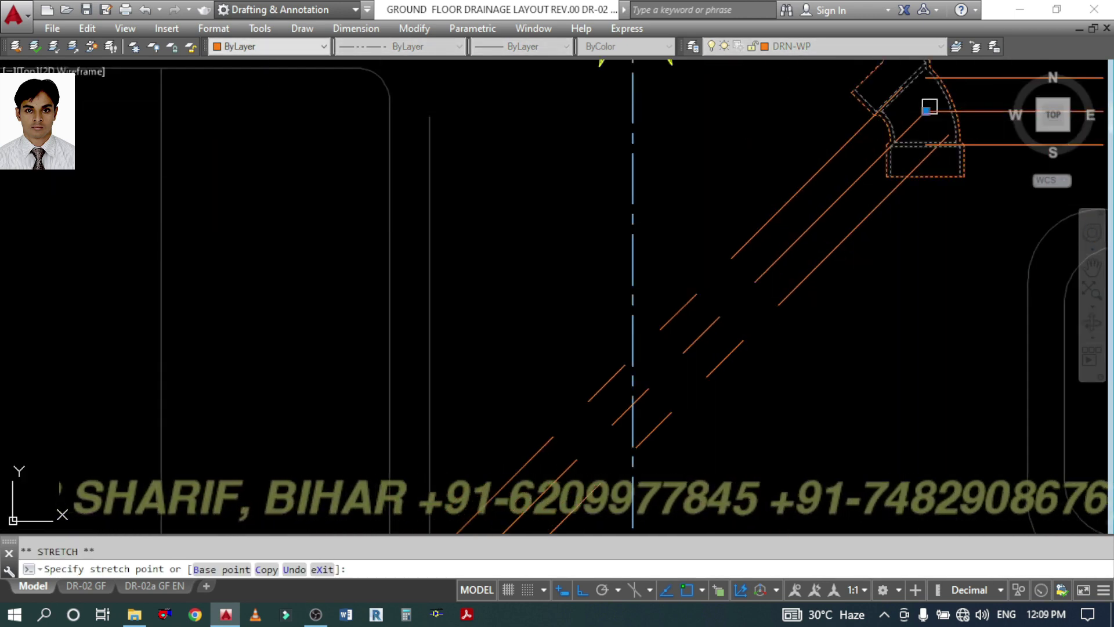
key(Return)
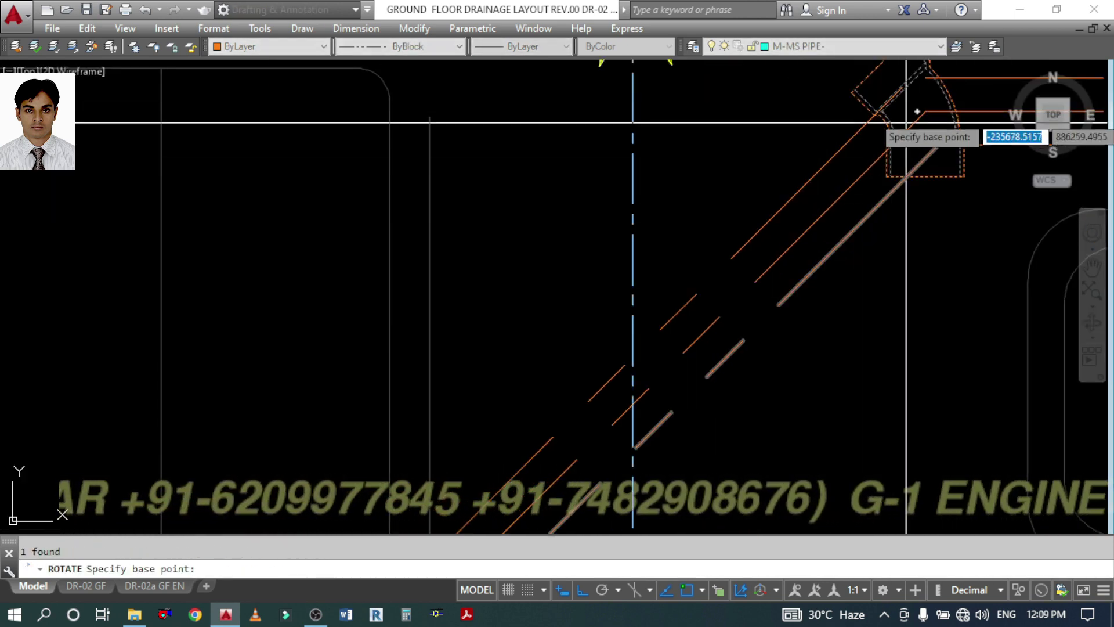
click(923, 114)
middle_drag(923, 114, 880, 283)
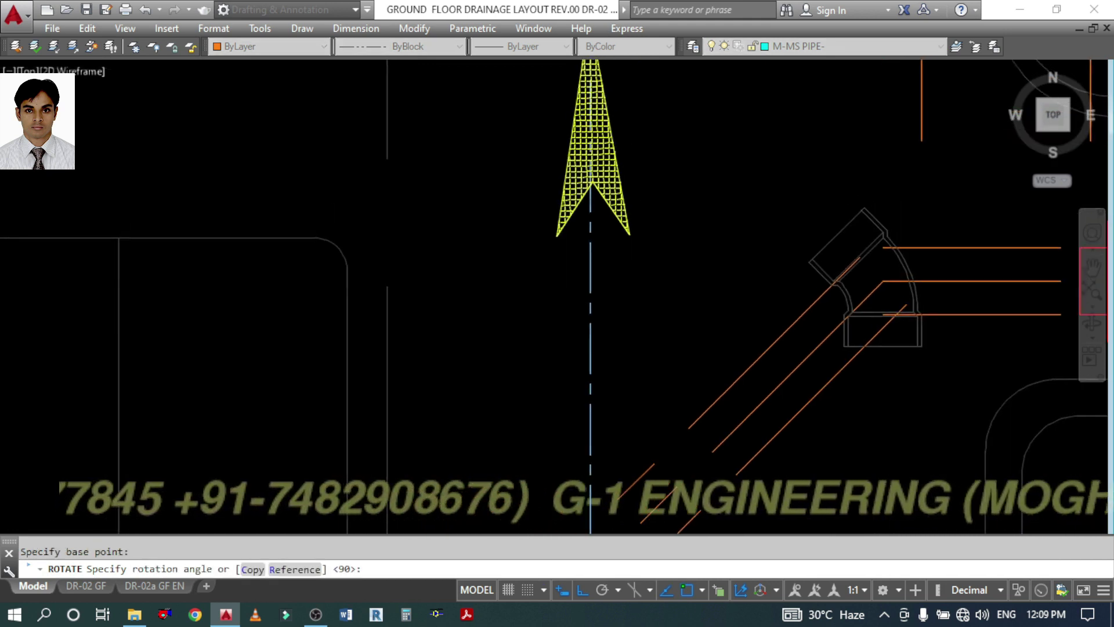
click(909, 158)
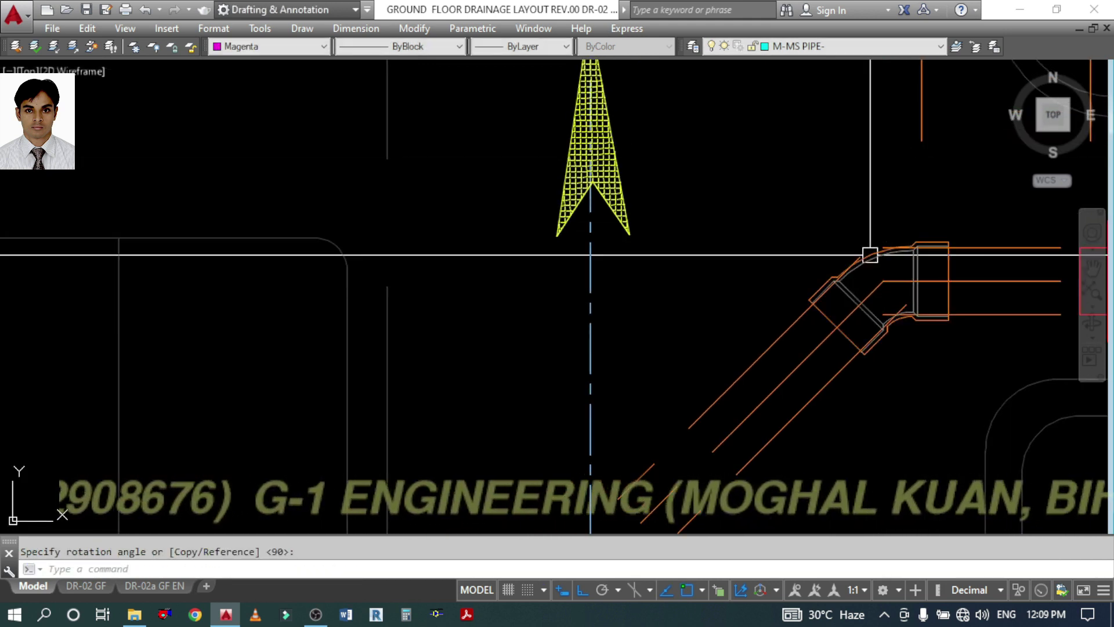
- Trim the outer lines of the horizontal pipe inside the bend back to its eastern socket edge
text(tr)
key(Return)
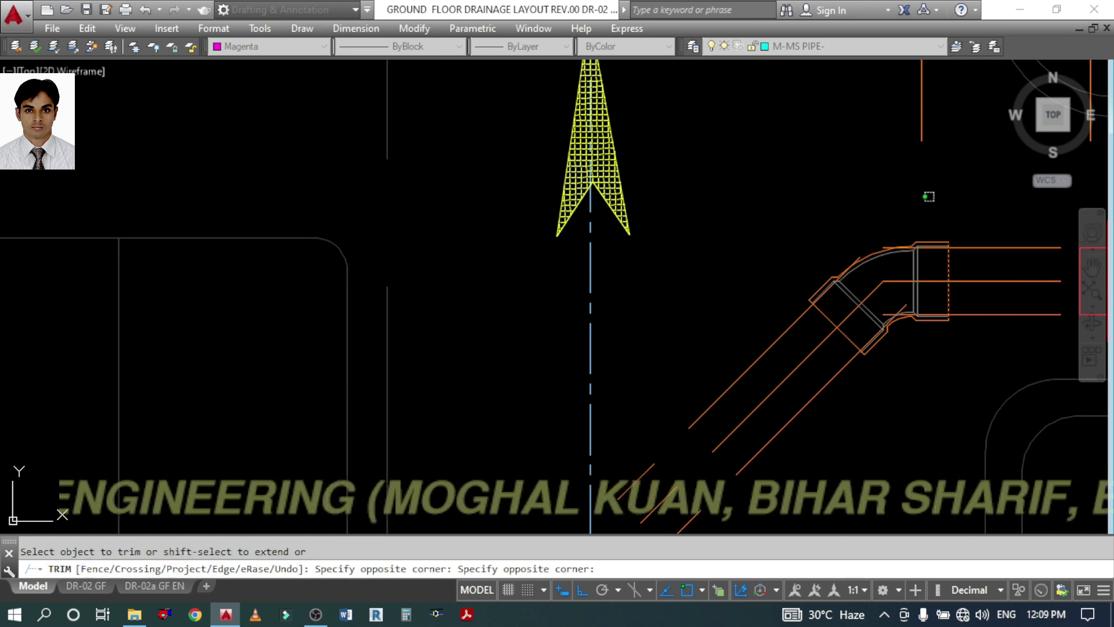
click(917, 328)
click(902, 309)
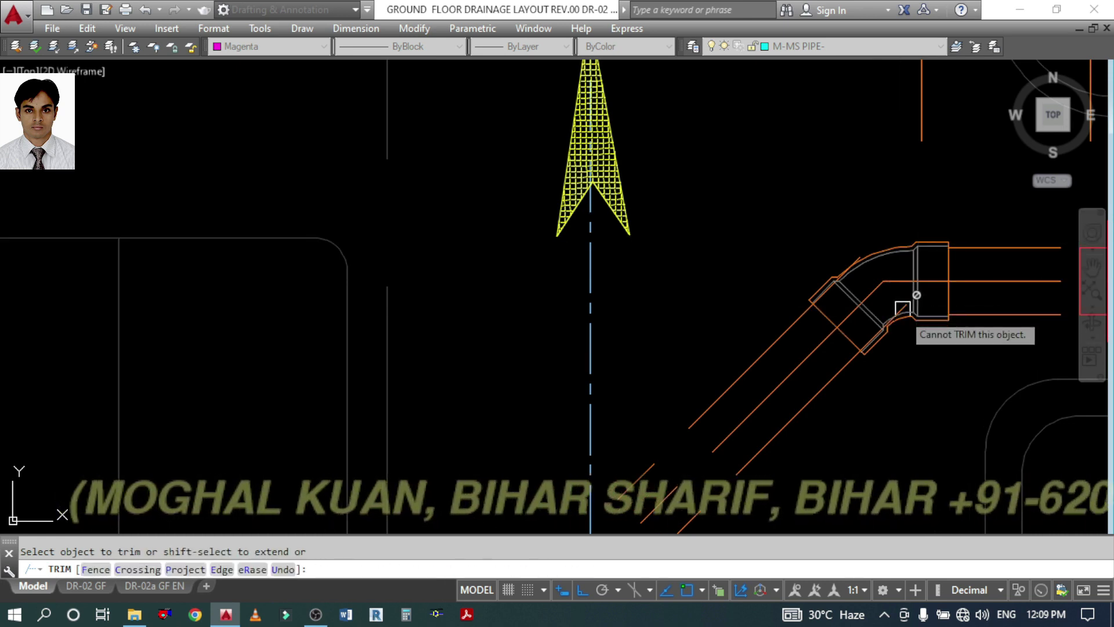
key(space)
- Trim the diagonal pipe's outer lines inside the north-eastern bend back to its lower socket edge
key(space)
click(845, 336)
key(space)
click(897, 363)
click(883, 325)
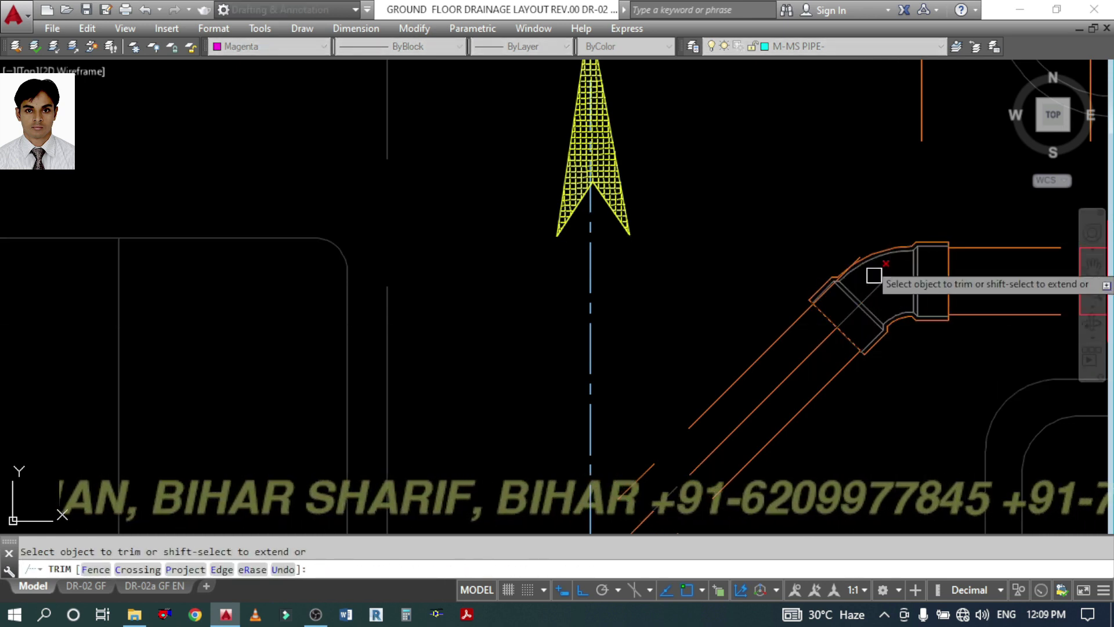
click(872, 235)
click(846, 268)
key(space)
- Trim the diagonal pipe's outer lines inside the Y fitting back to its branch socket edge
scroll(863, 204, down, 3)
scroll(704, 391, up, 2)
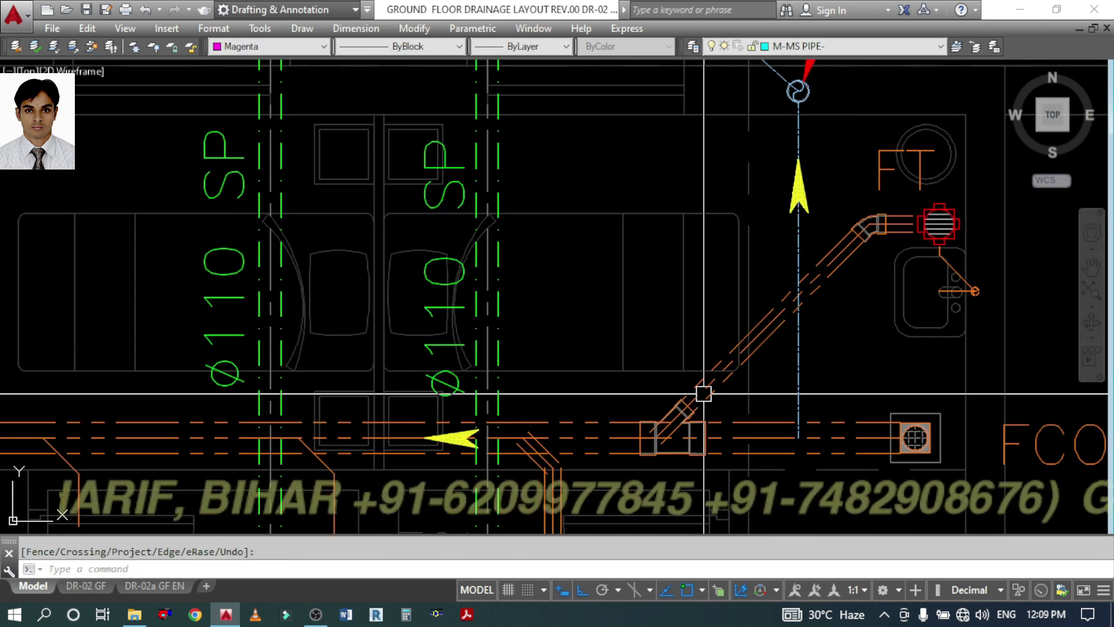
scroll(773, 311, up, 4)
key(space)
click(757, 293)
key(space)
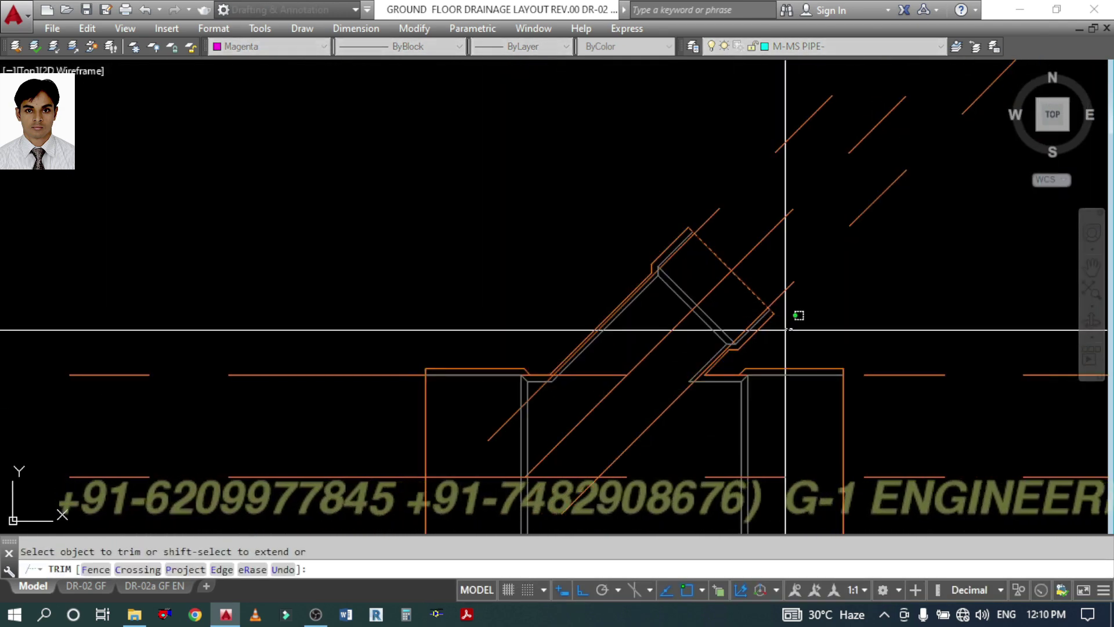
click(755, 331)
scroll(642, 322, down, 6)
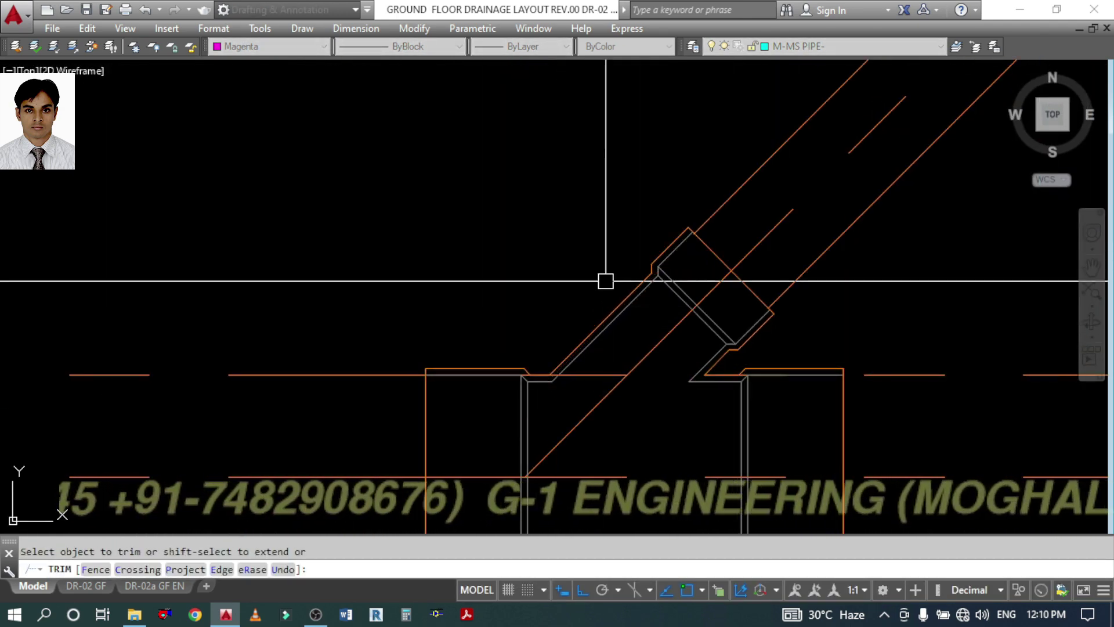
key(space)
- Match the centrelines of the eastern waste main and its diagonal floor trap branch to the vertical ø160 WP pipe's centreline properties
text(MA)
scroll(642, 297, down, 5)
key(space)
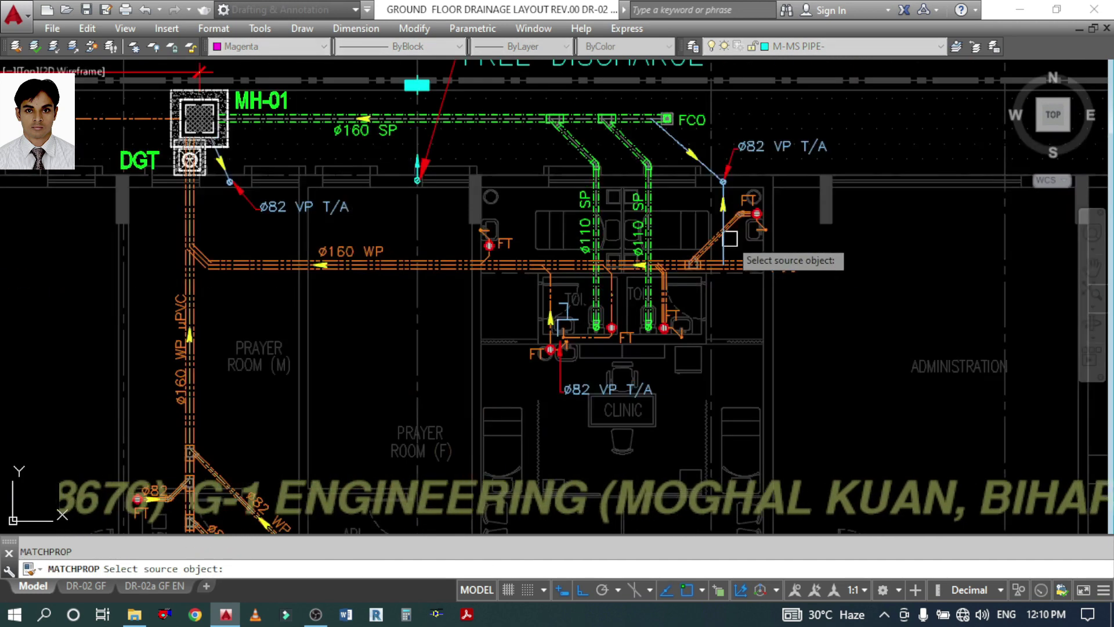
scroll(186, 401, up, 3)
click(187, 400)
scroll(199, 415, down, 5)
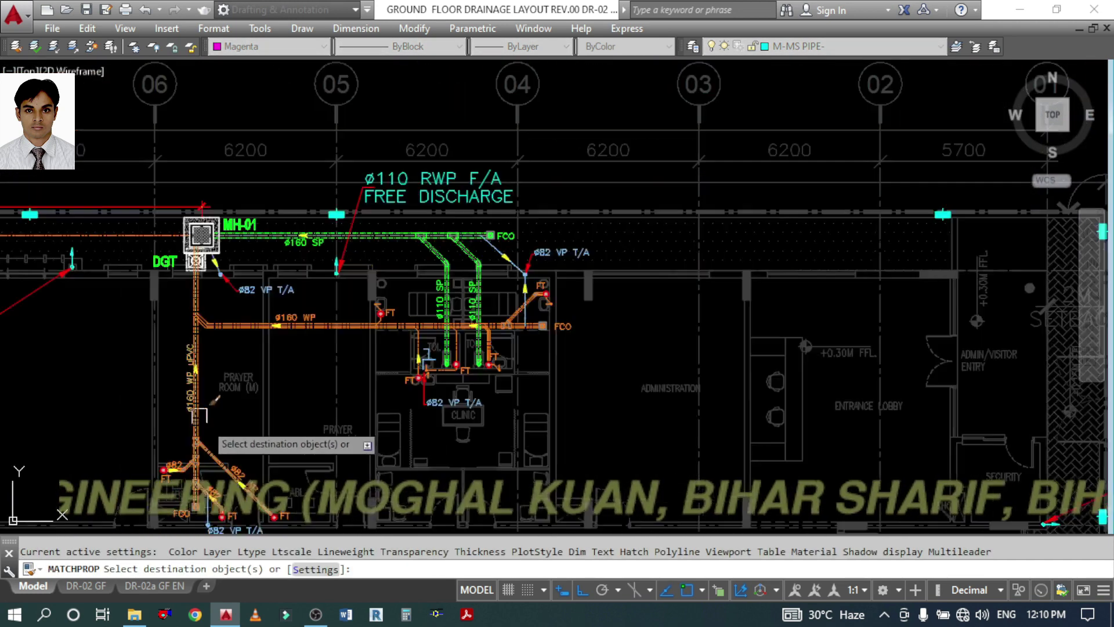
middle_drag(764, 273, 701, 243)
scroll(414, 266, up, 6)
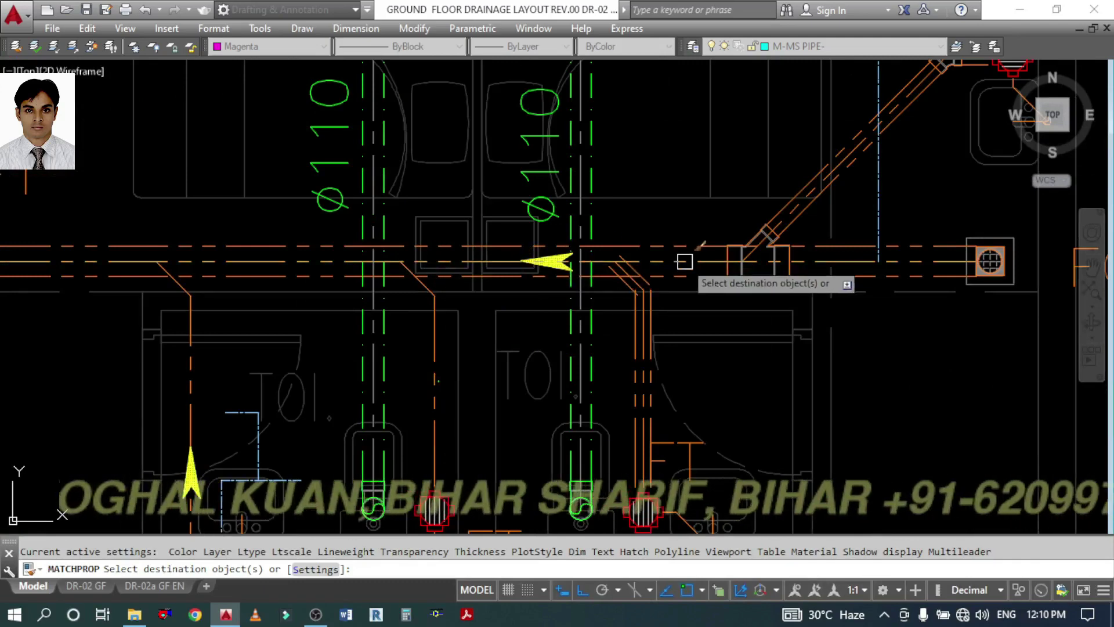
scroll(687, 261, up, 4)
click(708, 270)
click(654, 242)
mouse_move(664, 284)
middle_down()
mouse_move(547, 338)
mouse_move(444, 406)
middle_up()
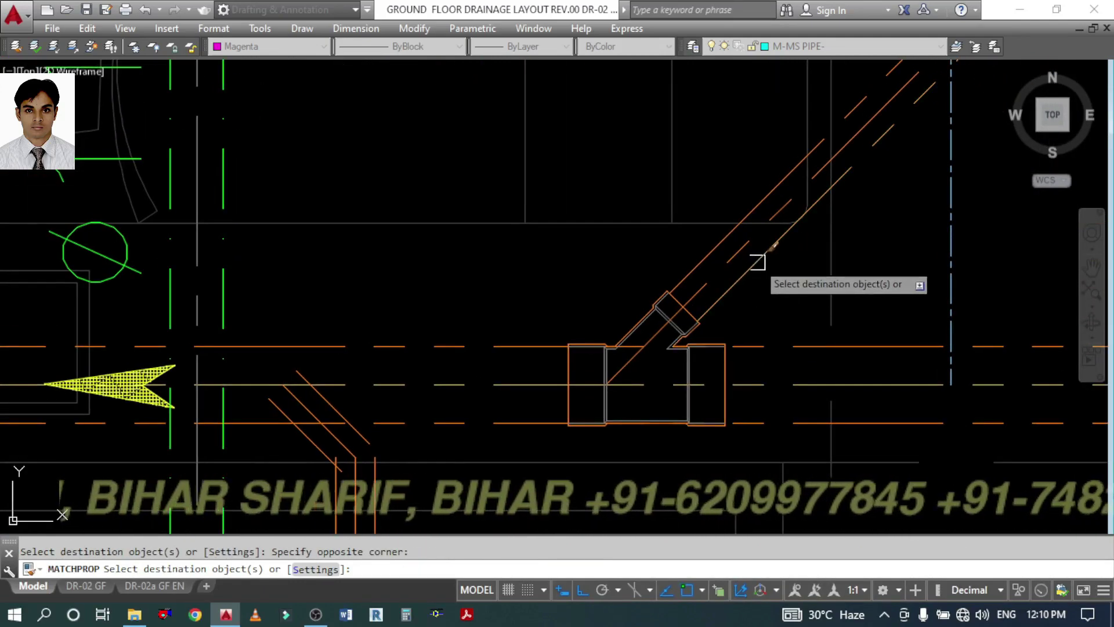
middle_drag(742, 248, 448, 508)
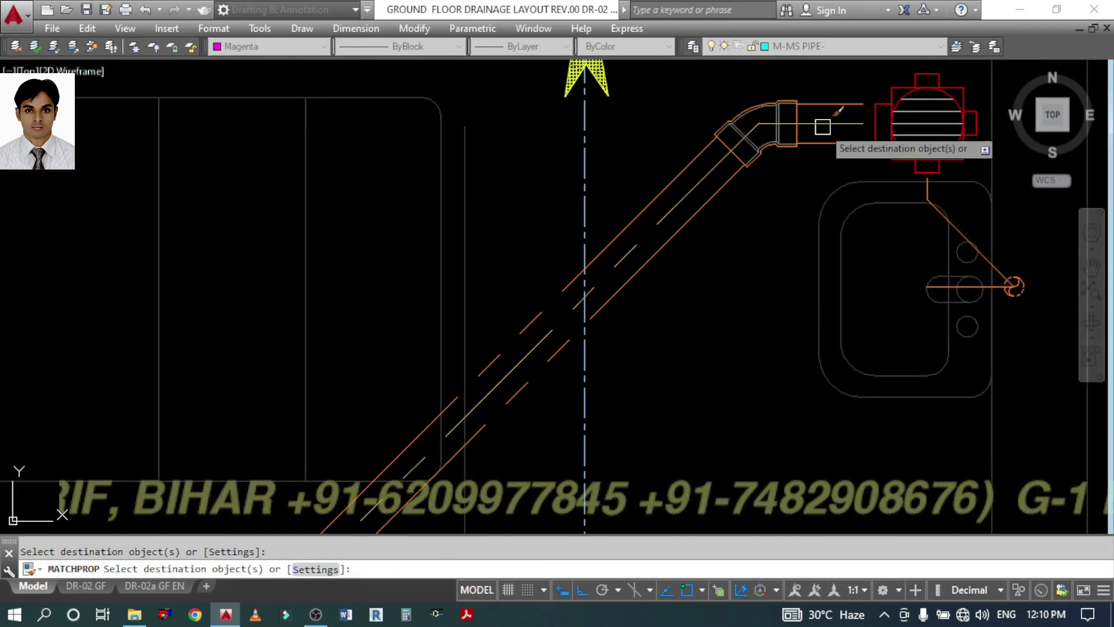
key(Return)
- Copy the Y fitting along the horizontal waste main to the junction of the eastern toilet's floor trap branch
scroll(812, 168, down, 6)
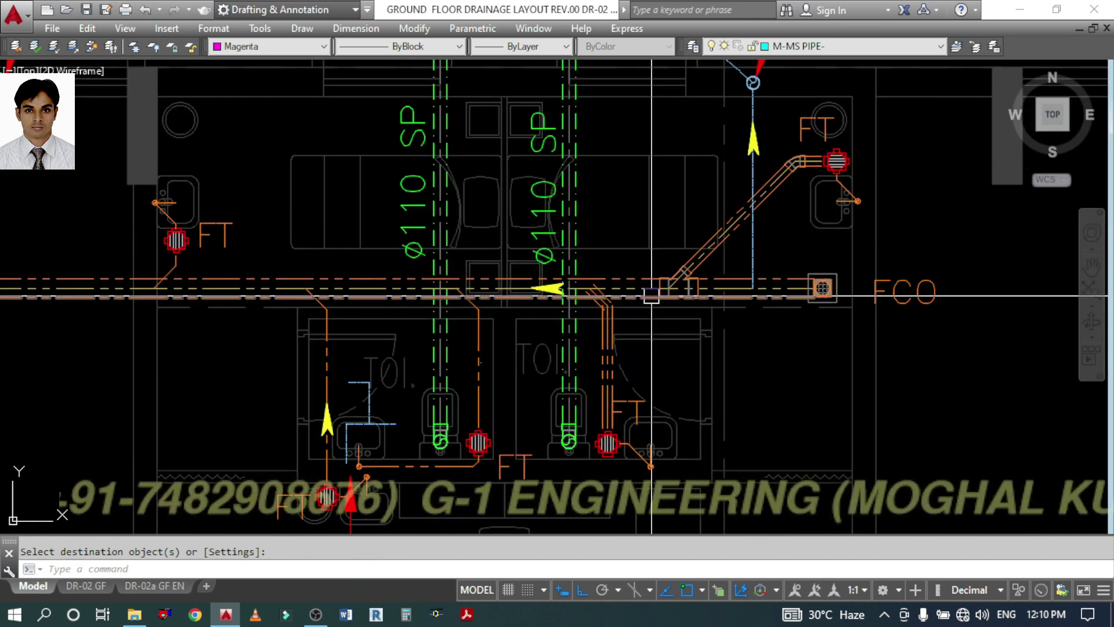
middle_drag(661, 302, 814, 286)
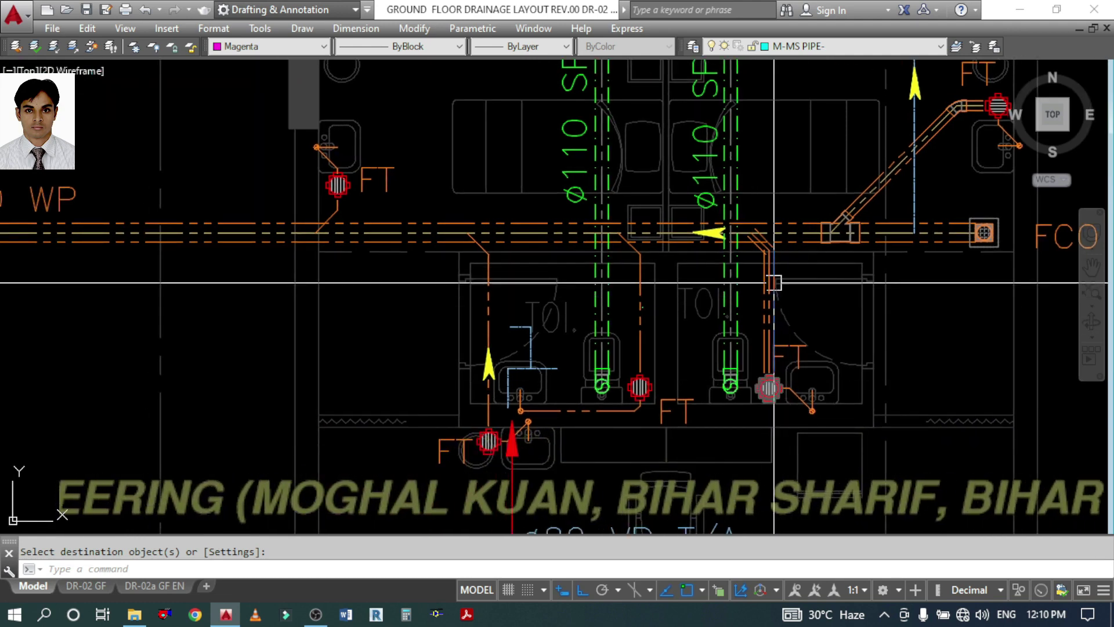
scroll(774, 283, up, 5)
text(C)
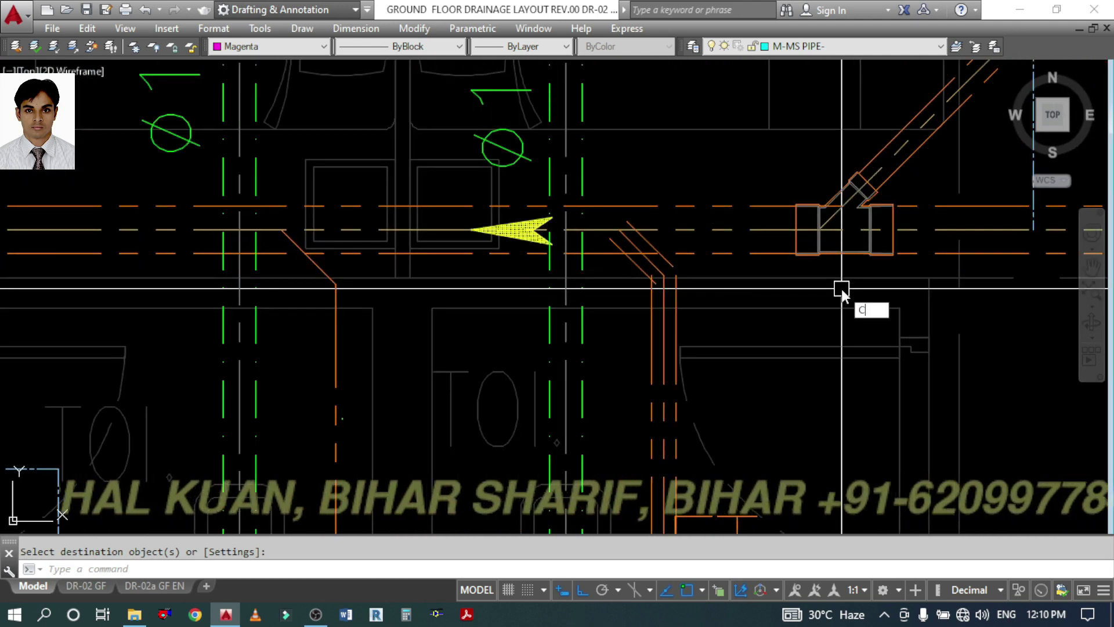
text(O)
key(Return)
scroll(872, 235, up, 5)
key(Return)
scroll(753, 244, up, 6)
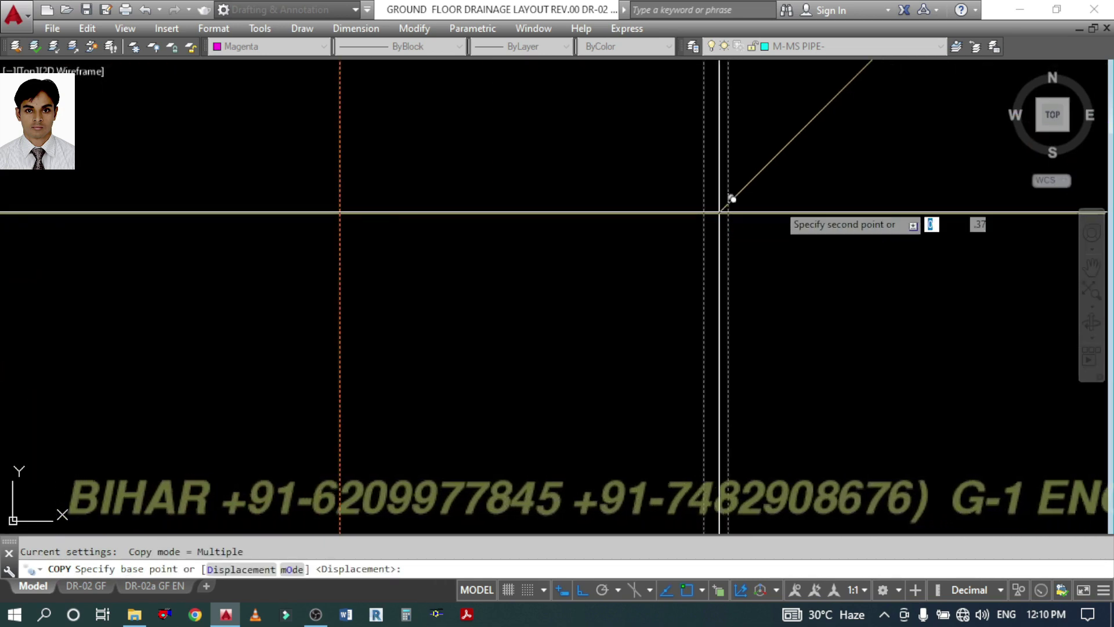
click(720, 214)
scroll(719, 214, down, 5)
scroll(629, 214, up, 5)
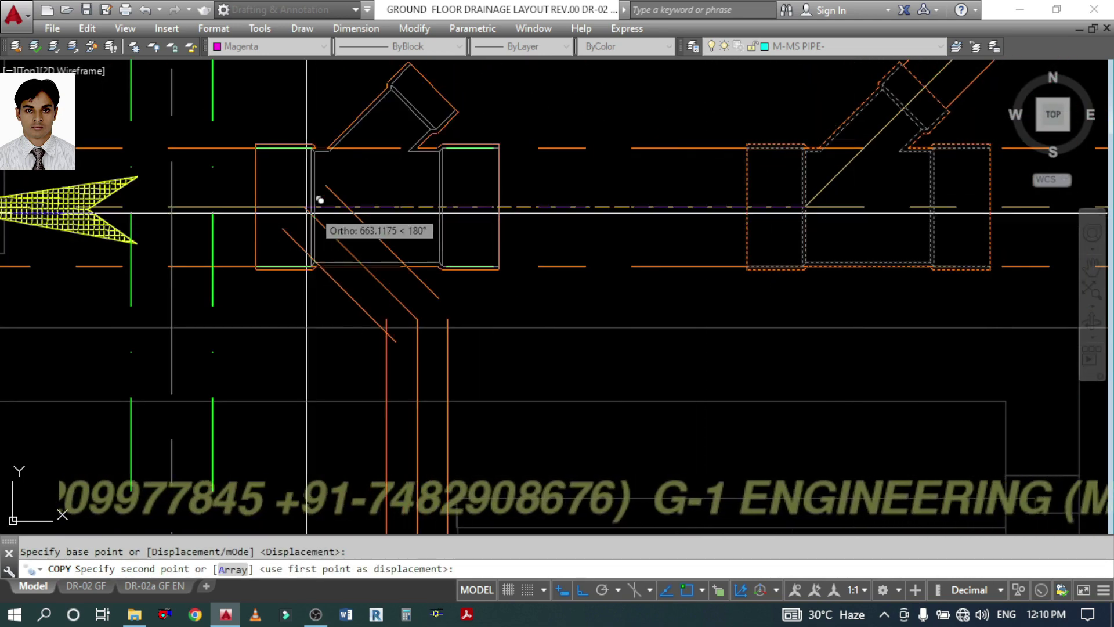
click(298, 200)
key(Escape)
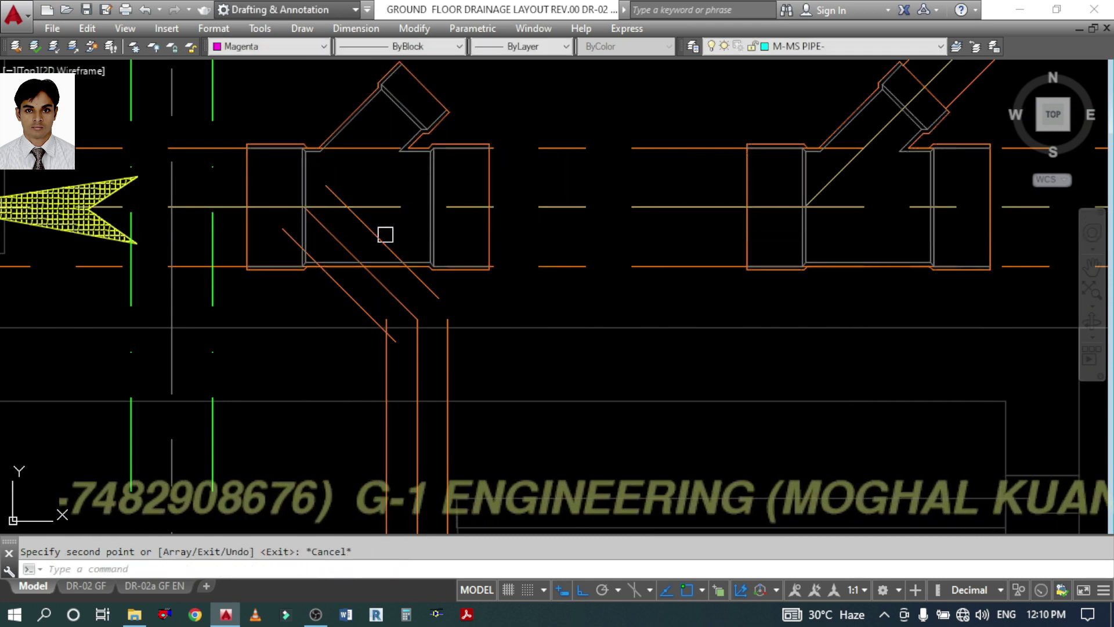
- Mirror the copied Y fitting about the waste main's horizontal centreline and erase the source fitting
text(MI)
key(Return)
click(490, 203)
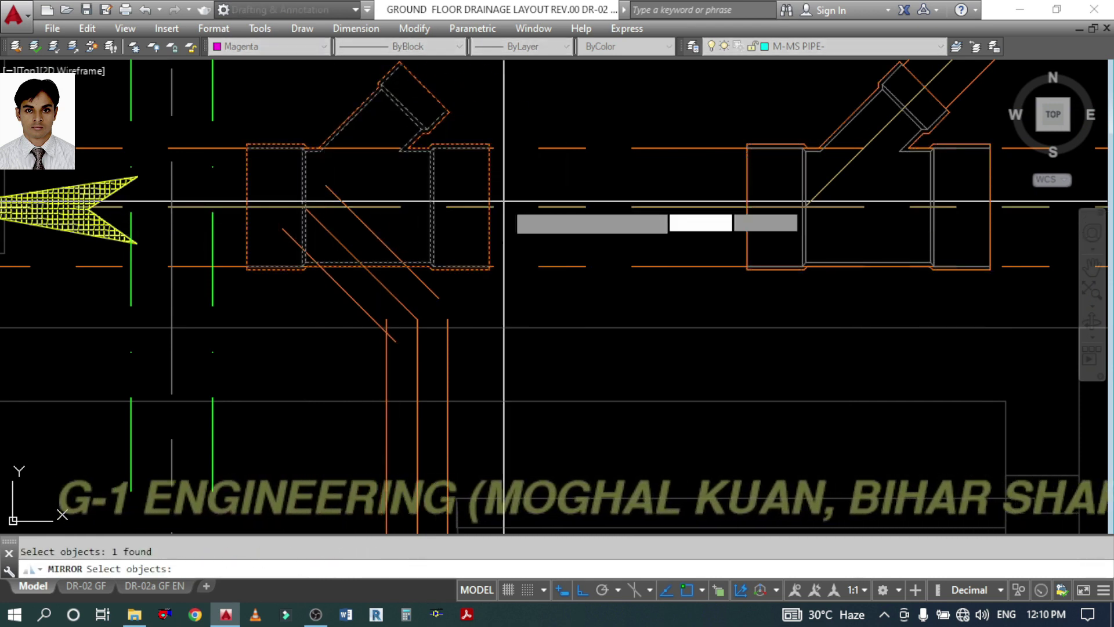
key(Return)
click(557, 213)
click(662, 210)
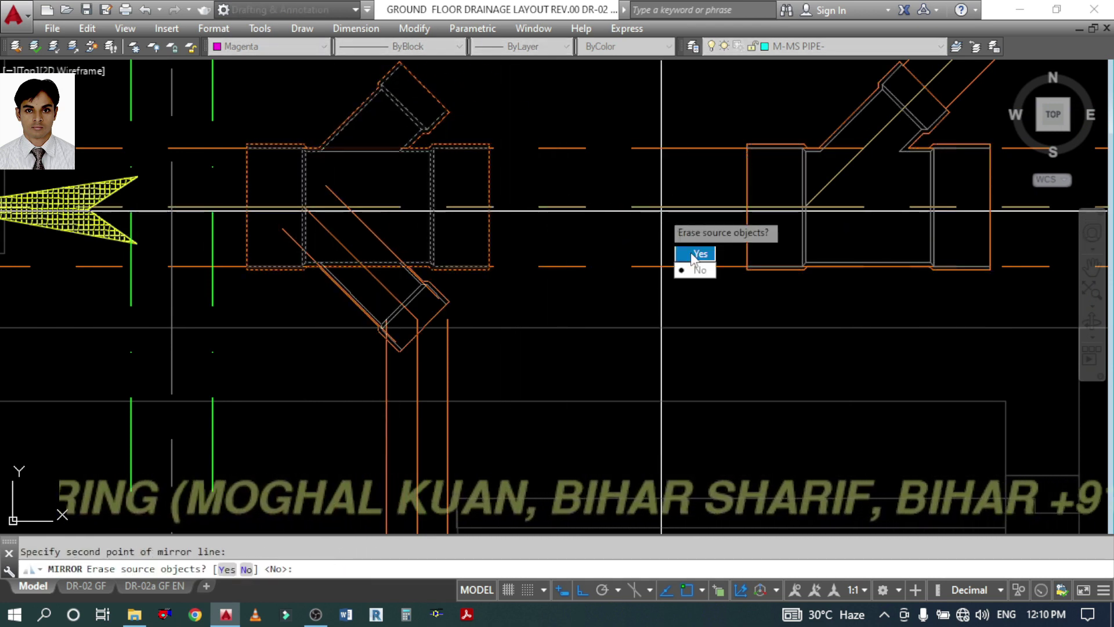
click(691, 254)
- Copy the north-eastern floor trap's bend to a free spot east of the mirrored Y fitting's branch
scroll(597, 242, down, 6)
scroll(518, 295, up, 4)
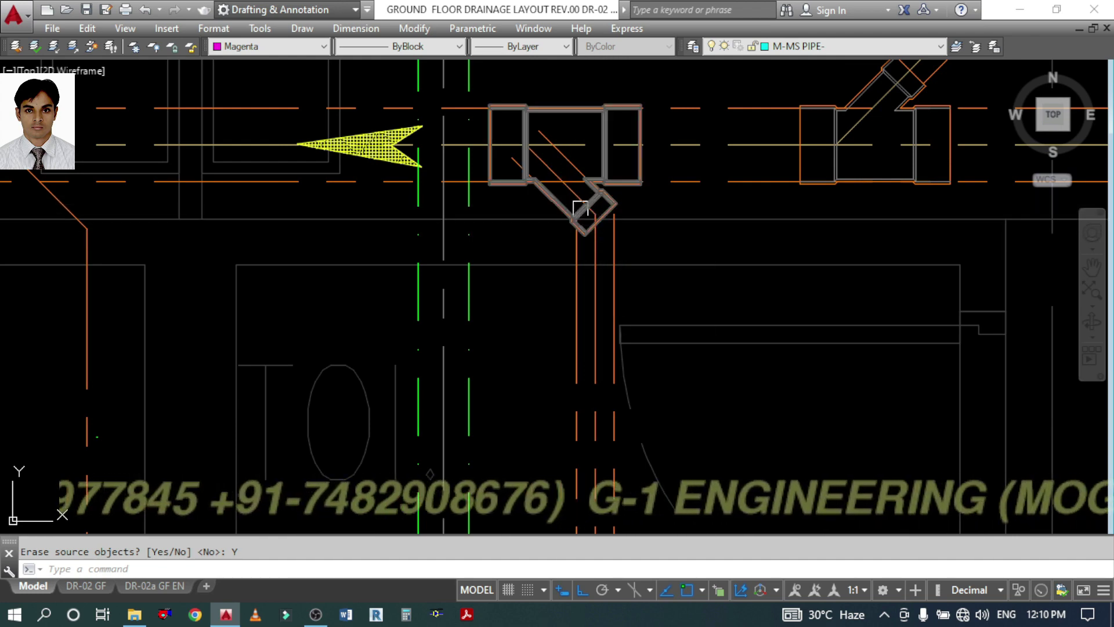
scroll(580, 208, down, 3)
scroll(624, 288, up, 4)
text(c)
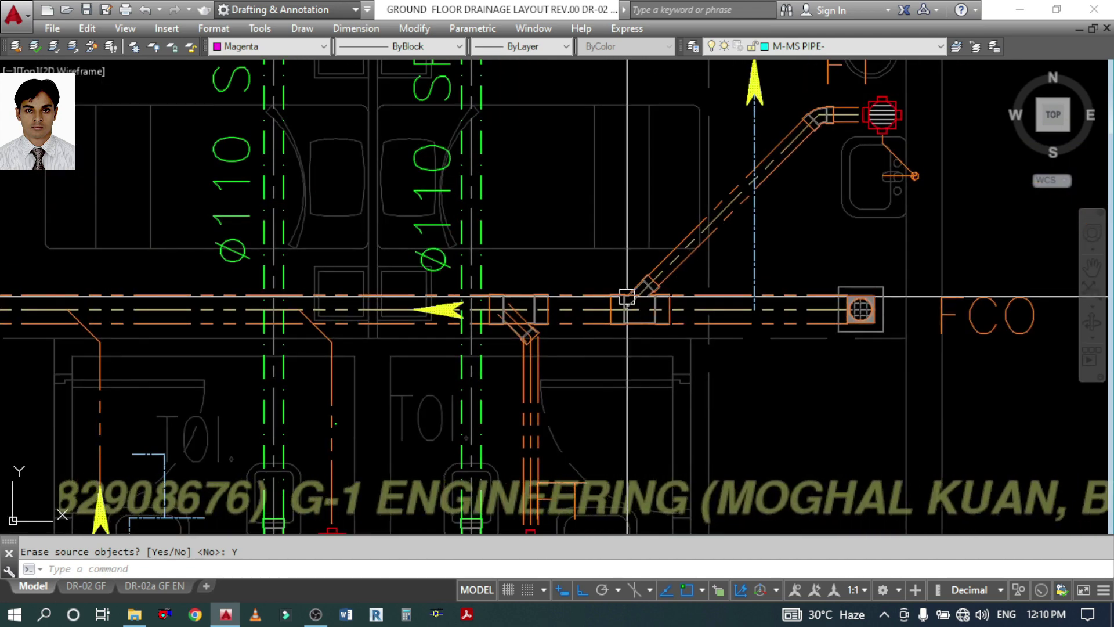
text(co)
key(Return)
scroll(810, 107, up, 4)
click(823, 103)
key(Return)
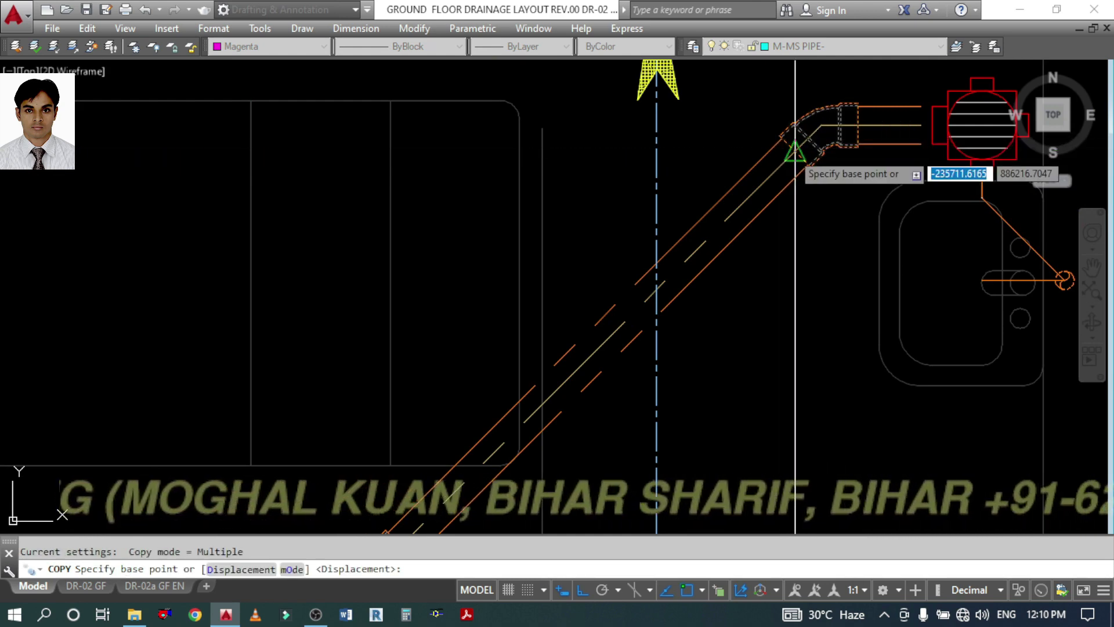
click(795, 151)
scroll(801, 146, down, 5)
middle_drag(539, 338, 611, 264)
scroll(615, 286, up, 6)
scroll(668, 279, up, 2)
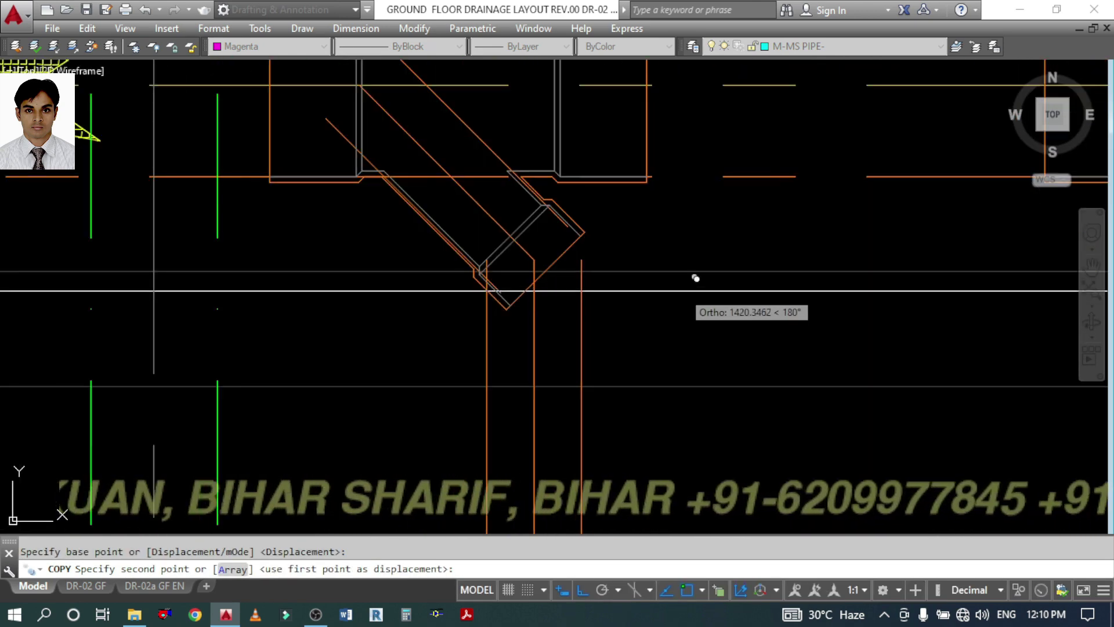
click(687, 271)
key(Escape)
- Rotate the copied bend to 270° so its lower socket faces straight down along the vertical branch
text(R)
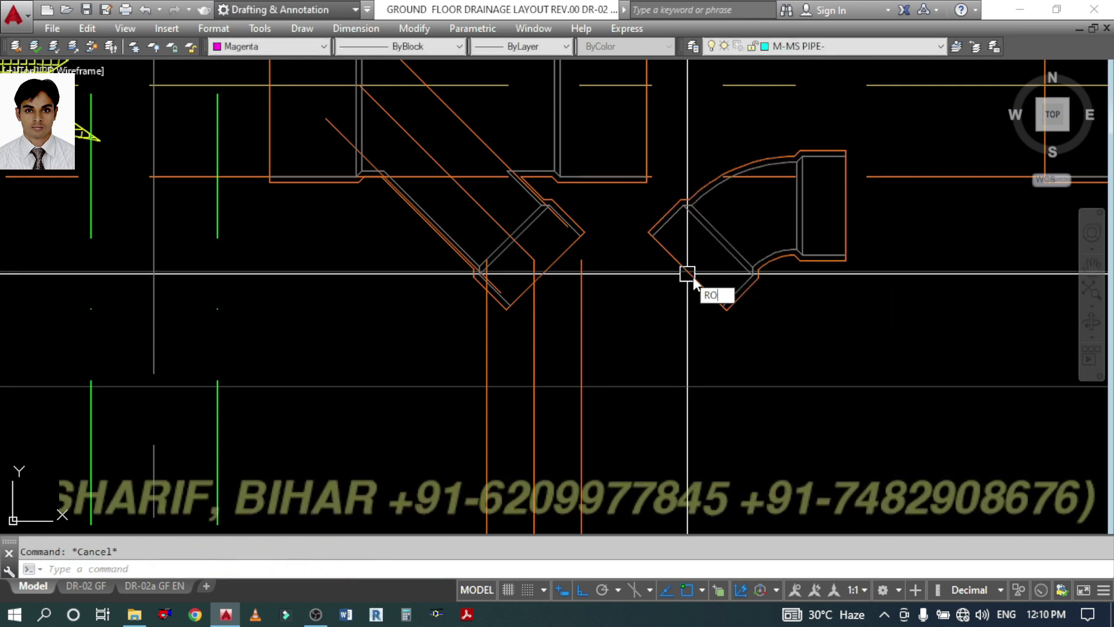
text(O)
key(Return)
click(687, 273)
key(Return)
click(764, 225)
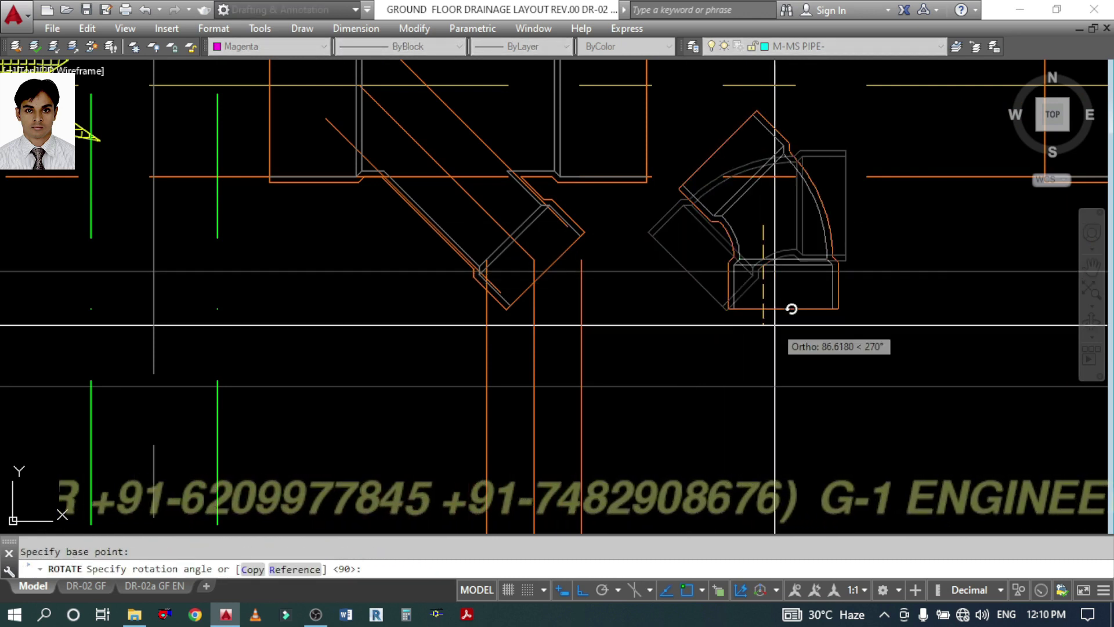
click(791, 308)
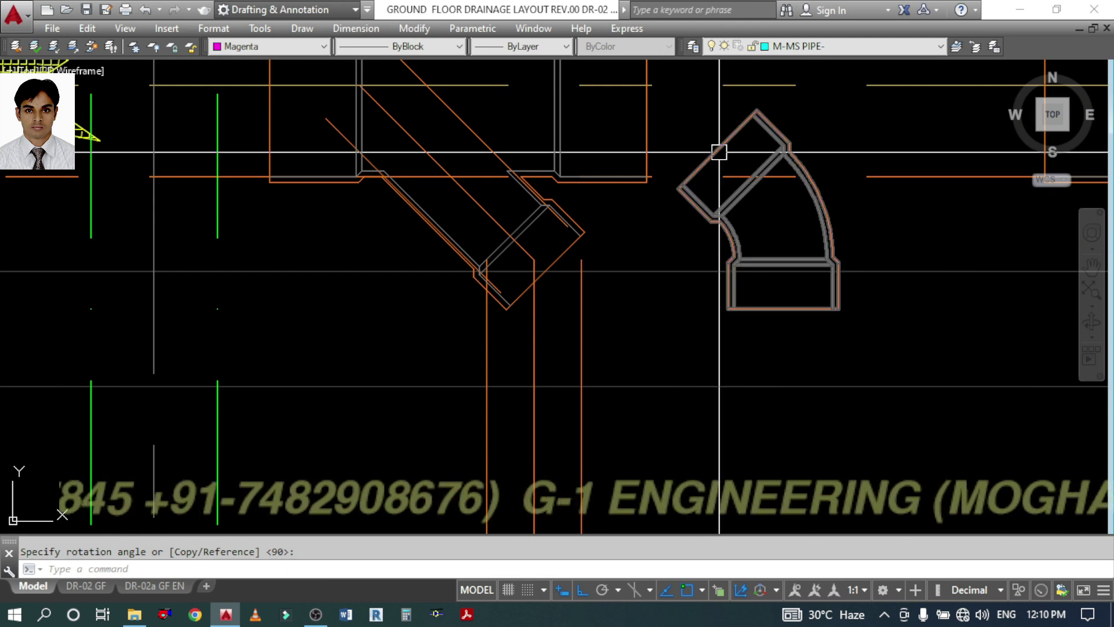
- Move the rotated bend by its diagonal socket midpoint onto the mirrored Y fitting's branch socket
text(m)
key(Return)
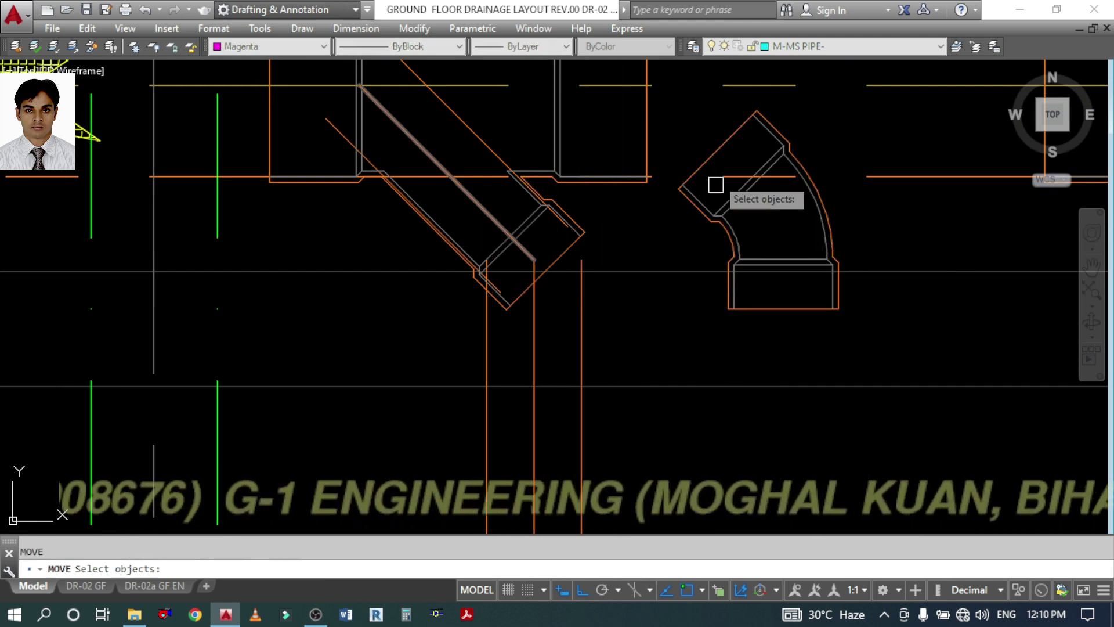
click(718, 148)
key(Return)
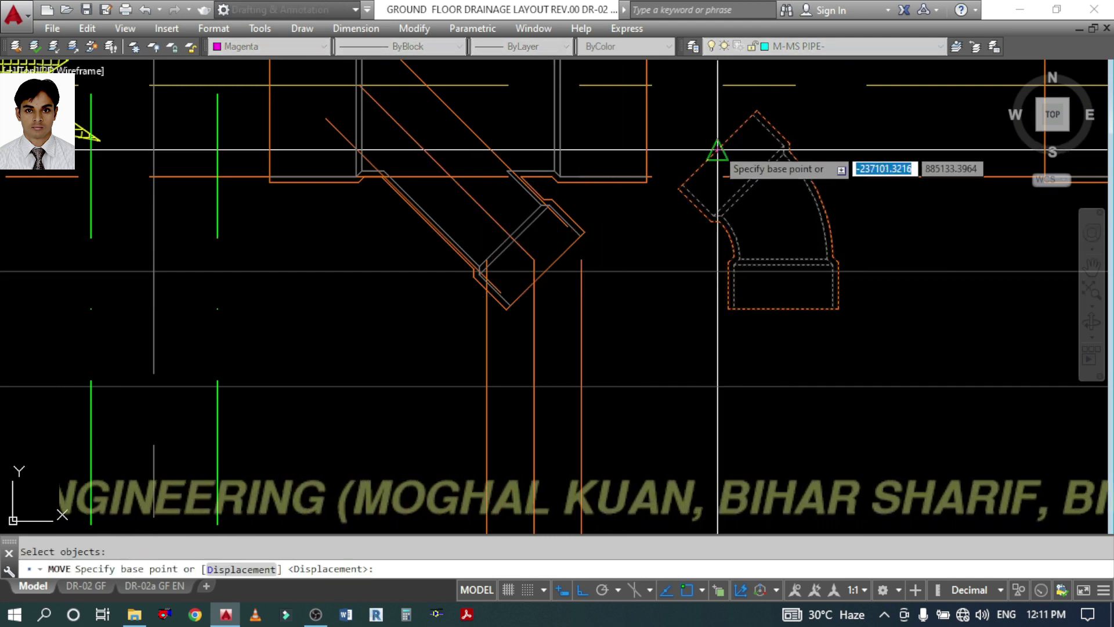
click(718, 150)
scroll(641, 249, up, 5)
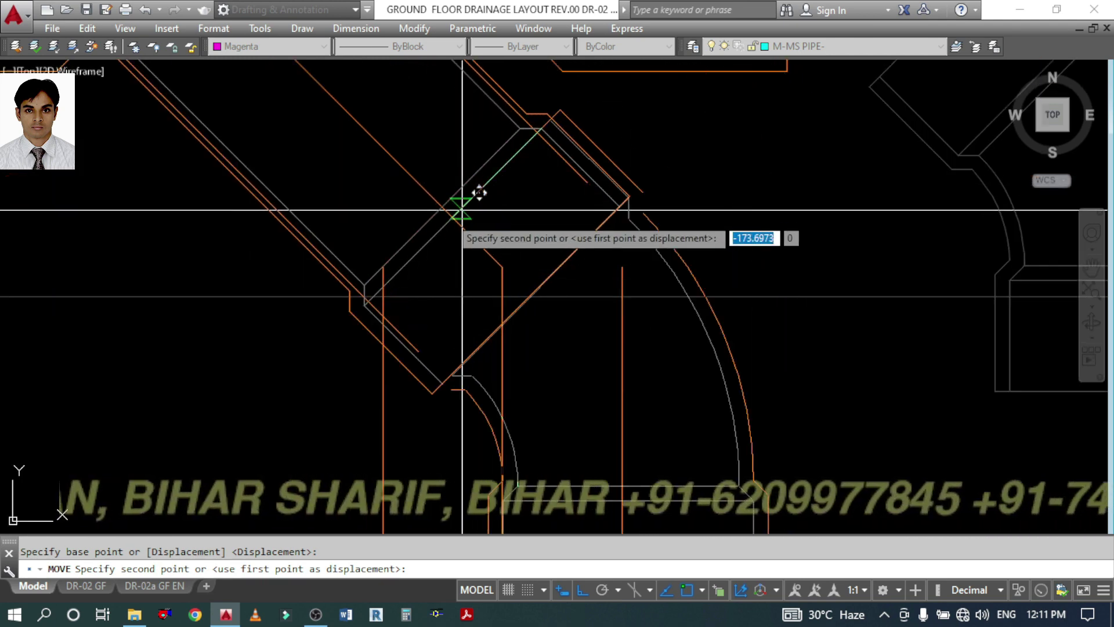
scroll(477, 192, down, 2)
click(477, 192)
scroll(637, 262, down, 1)
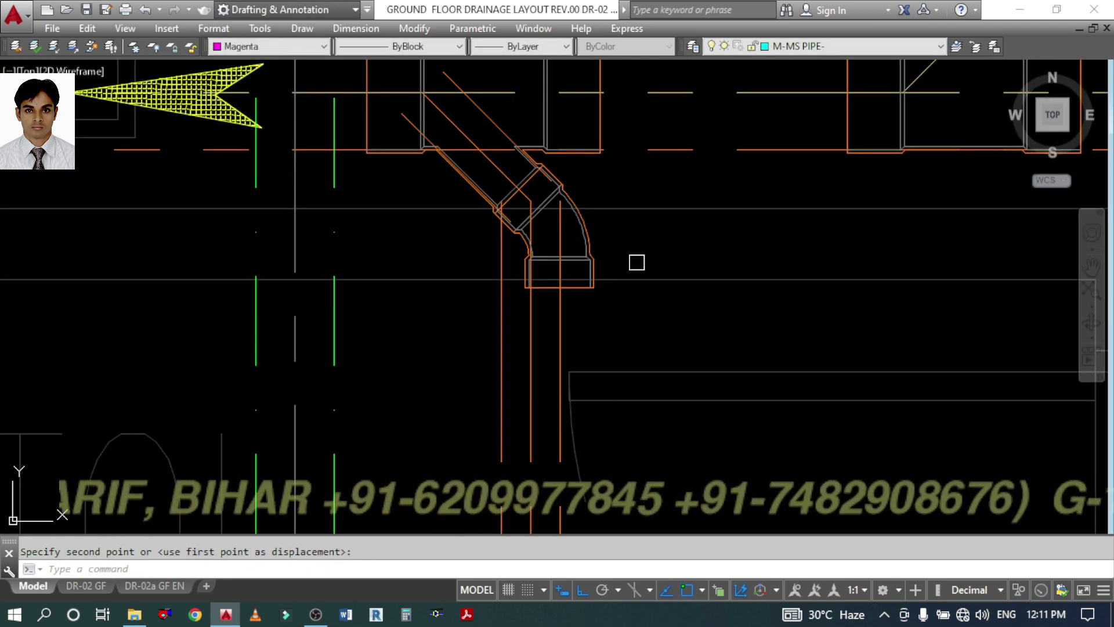
- Move the Y fitting, diagonal centreline and bend together so the bend's lower socket centres on the vertical pipe's centreline
middle_drag(654, 318, 687, 326)
key(space)
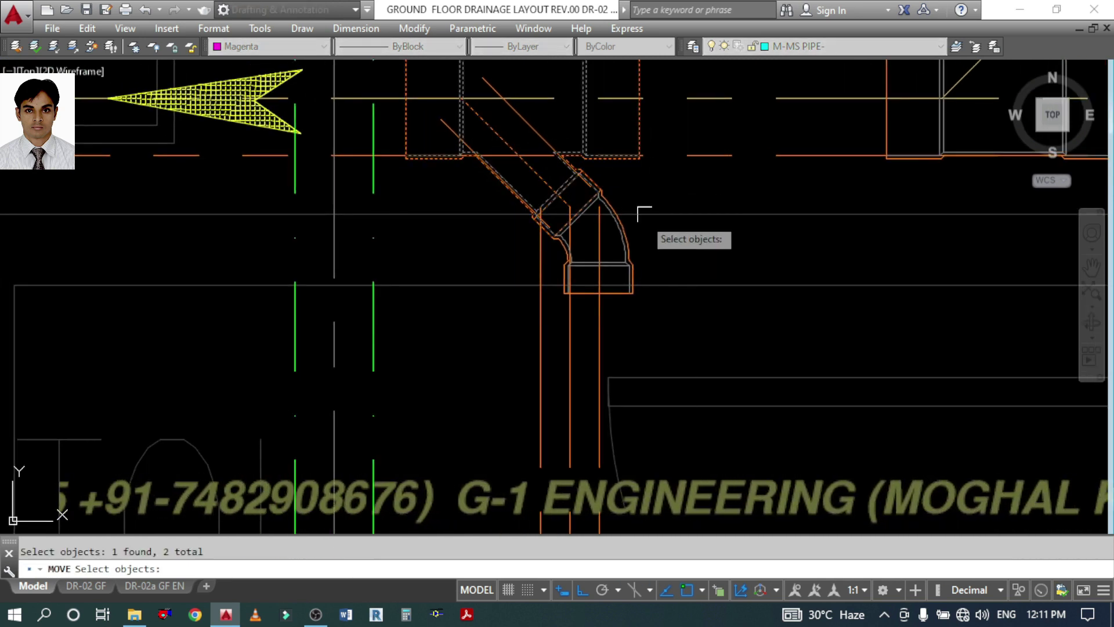
scroll(604, 305, up, 3)
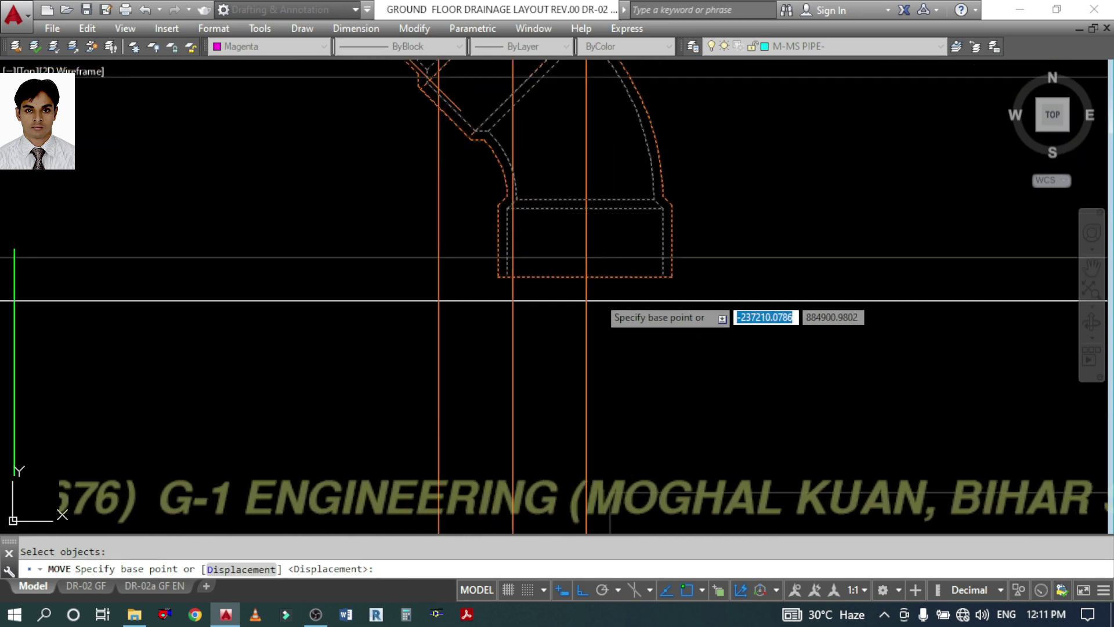
click(598, 292)
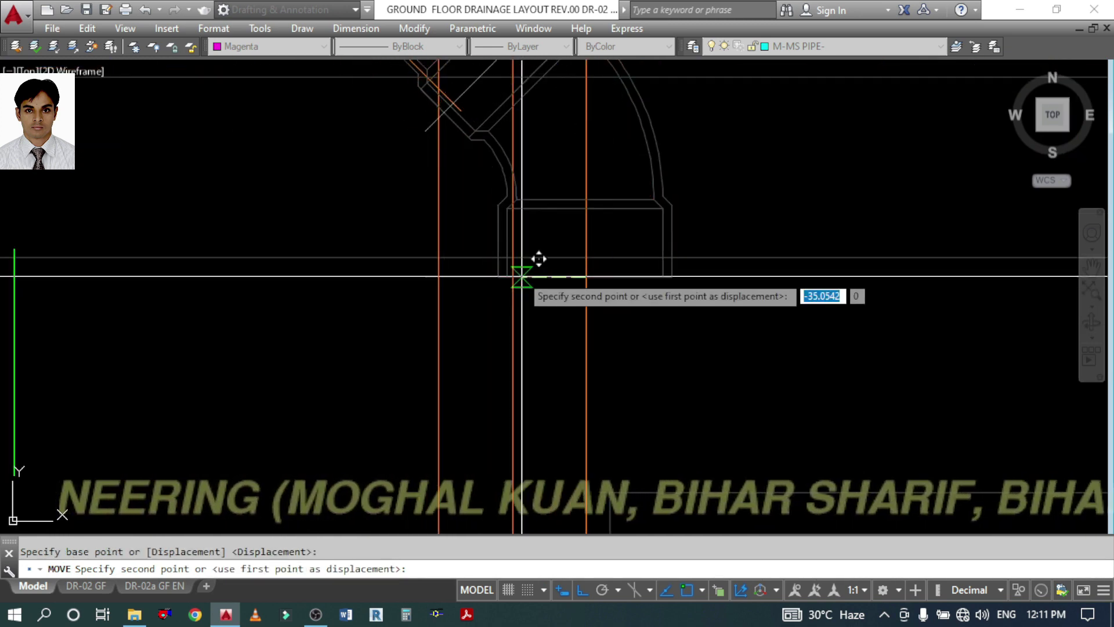
click(513, 277)
scroll(552, 279, down, 3)
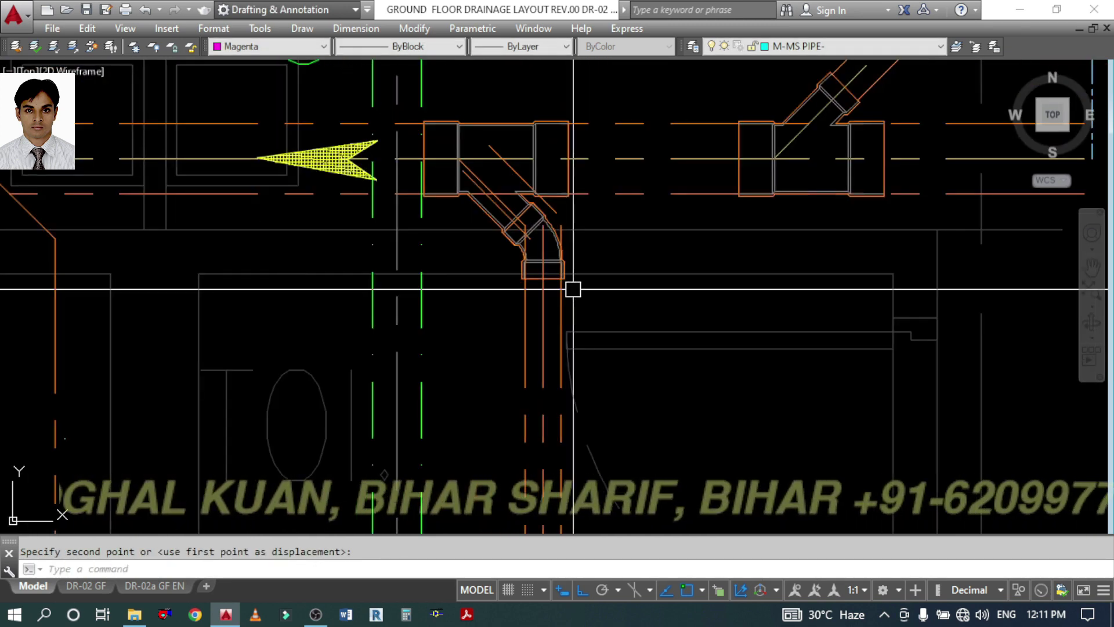
- Trim the vertical pipe's outer lines inside the bend back to its lower socket edge
scroll(567, 287, up, 3)
click(525, 251)
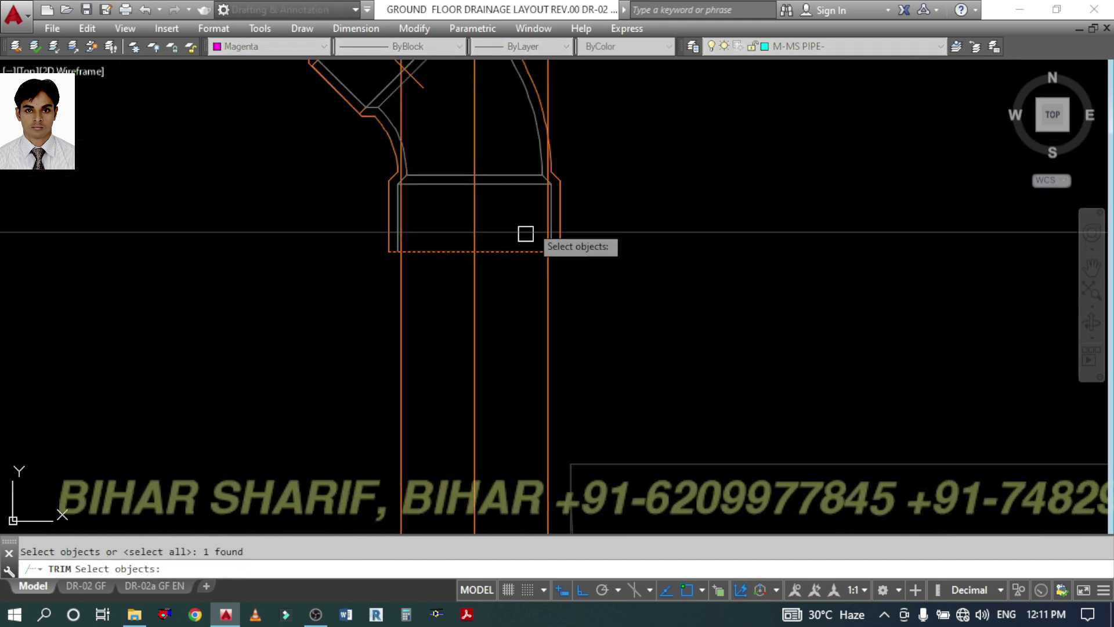
key(space)
click(535, 204)
click(589, 185)
click(435, 147)
click(330, 178)
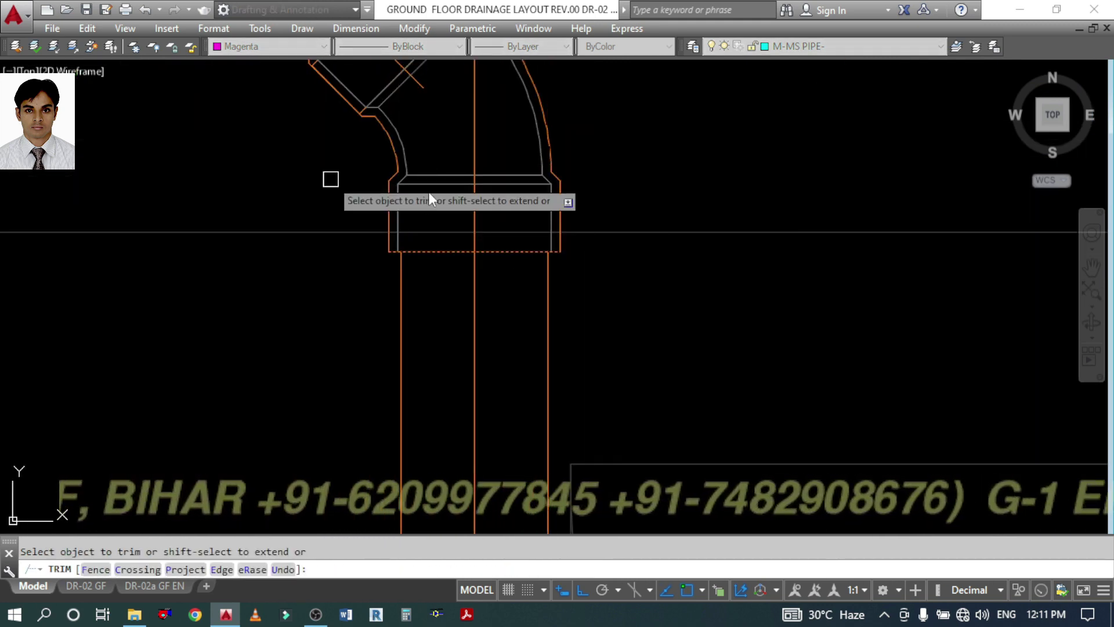
key(space)
middle_drag(437, 184, 680, 440)
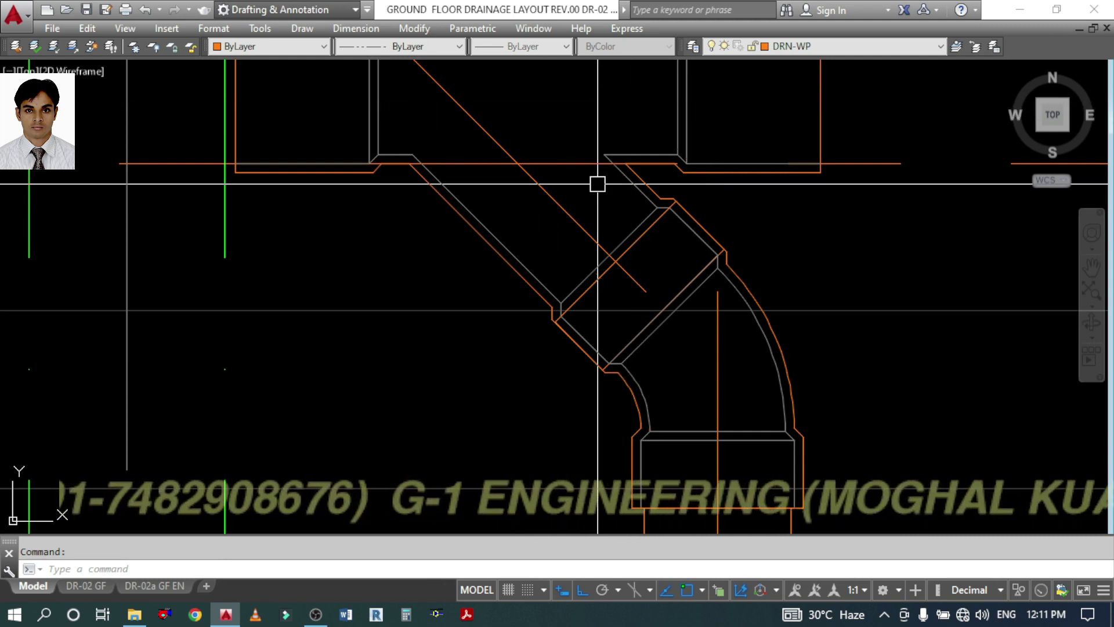
- Fillet the mirrored Y fitting's diagonal centreline with the vertical branch centreline so they meet at a corner
key(space)
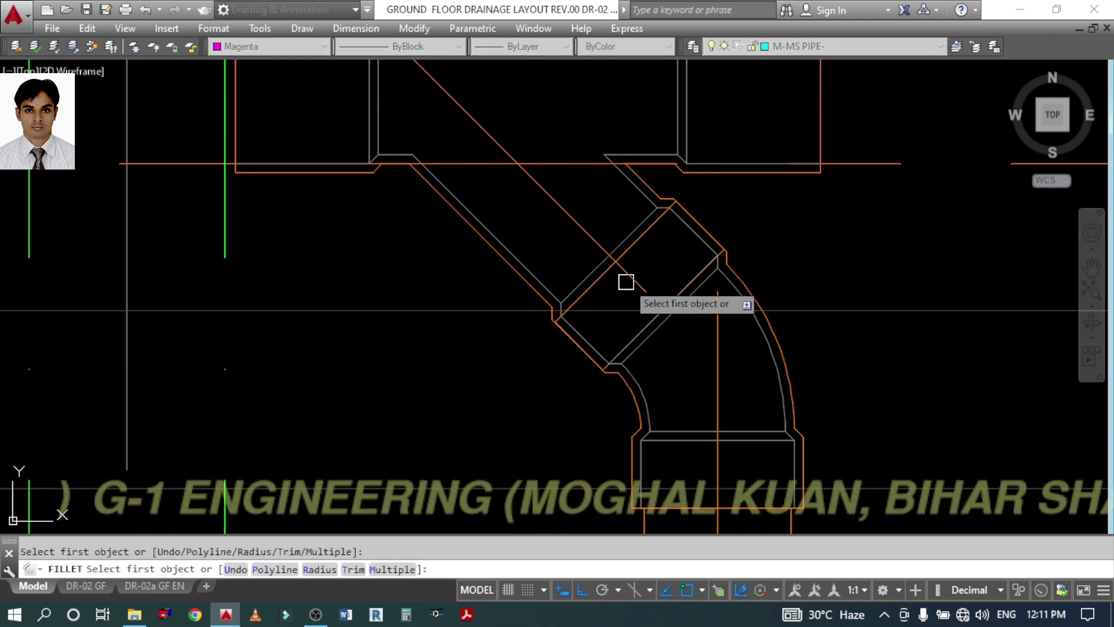
click(625, 282)
click(713, 458)
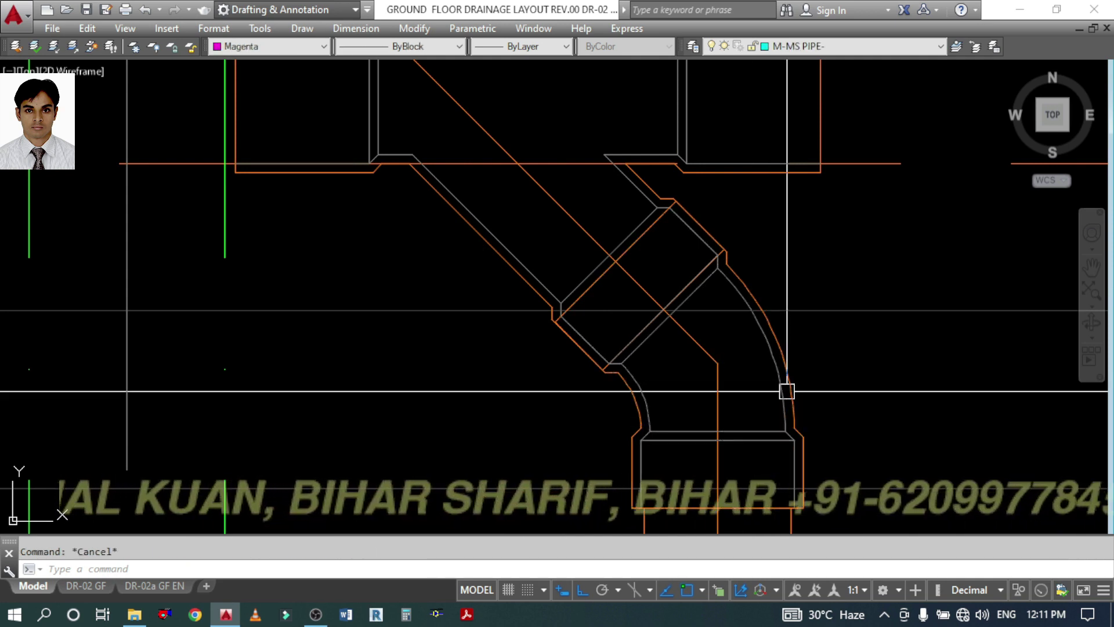
- Match the main waste pipe centreline's properties onto the new branch's diagonal and vertical centrelines
key(space)
scroll(709, 361, down, 3)
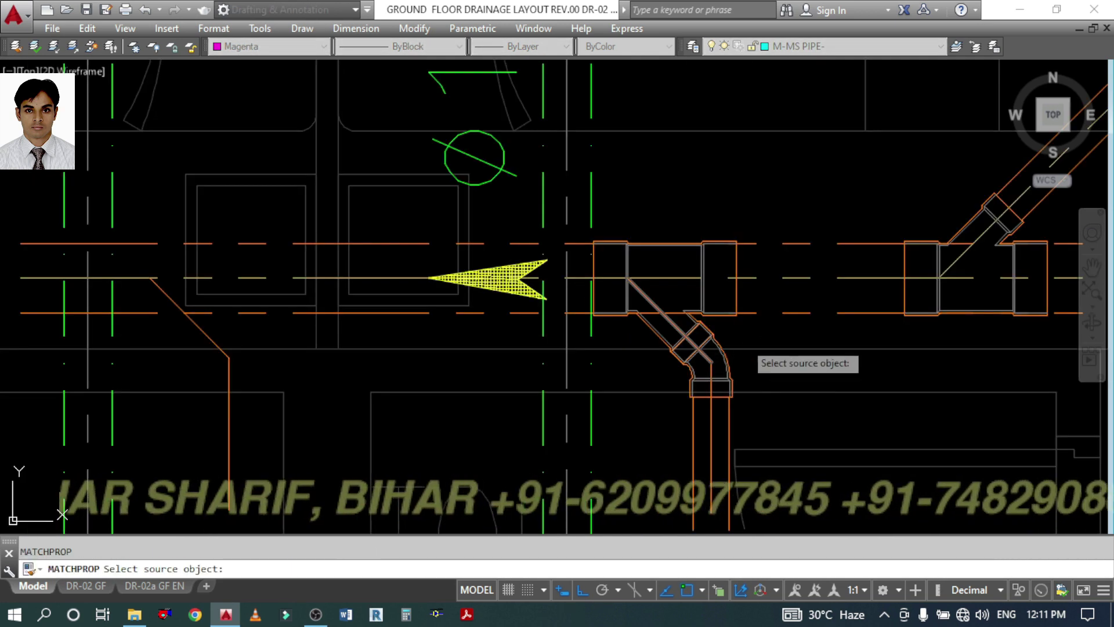
scroll(714, 418, up, 2)
scroll(721, 393, down, 2)
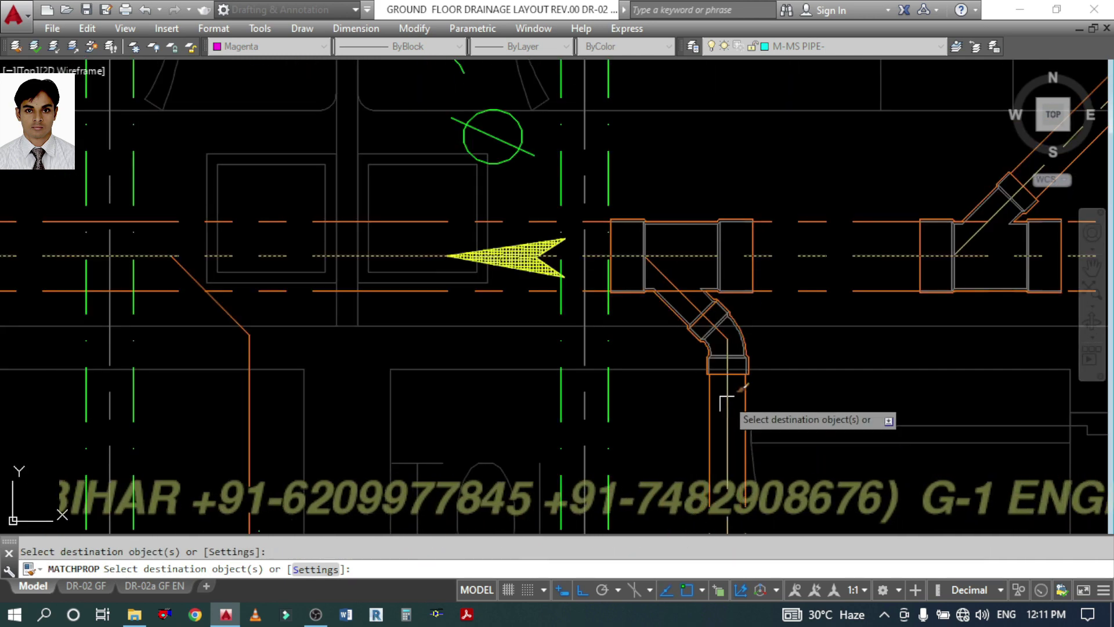
scroll(697, 348, up, 4)
key(Escape)
scroll(690, 276, down, 4)
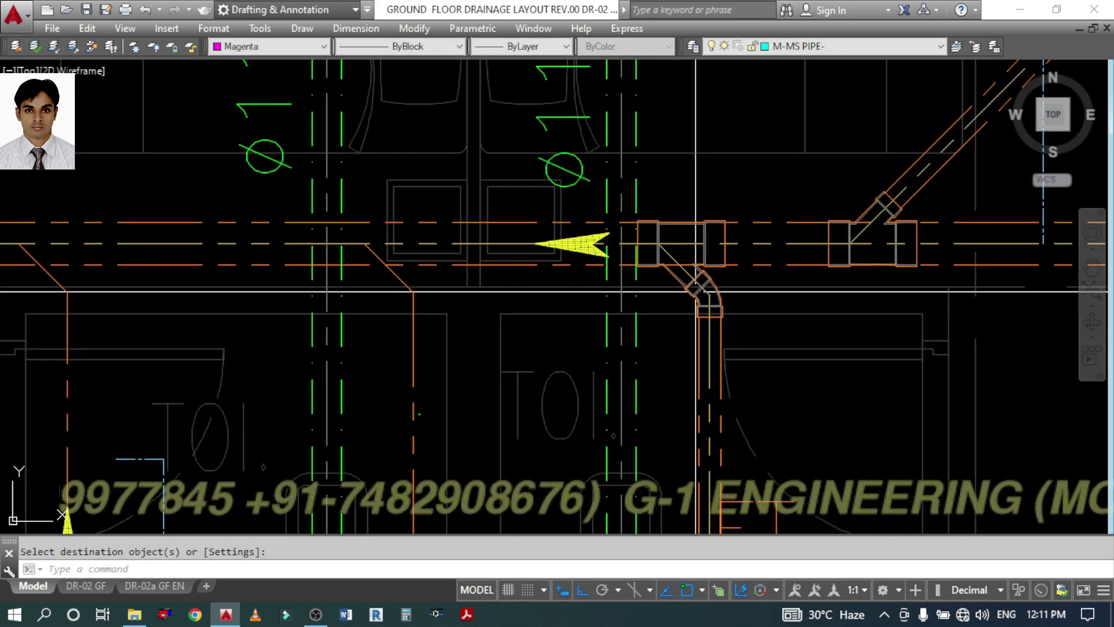
- Erase the single-line vertical and diagonal branches running from the two remaining floor traps below the main waste pipe
scroll(698, 278, down, 3)
scroll(717, 412, up, 2)
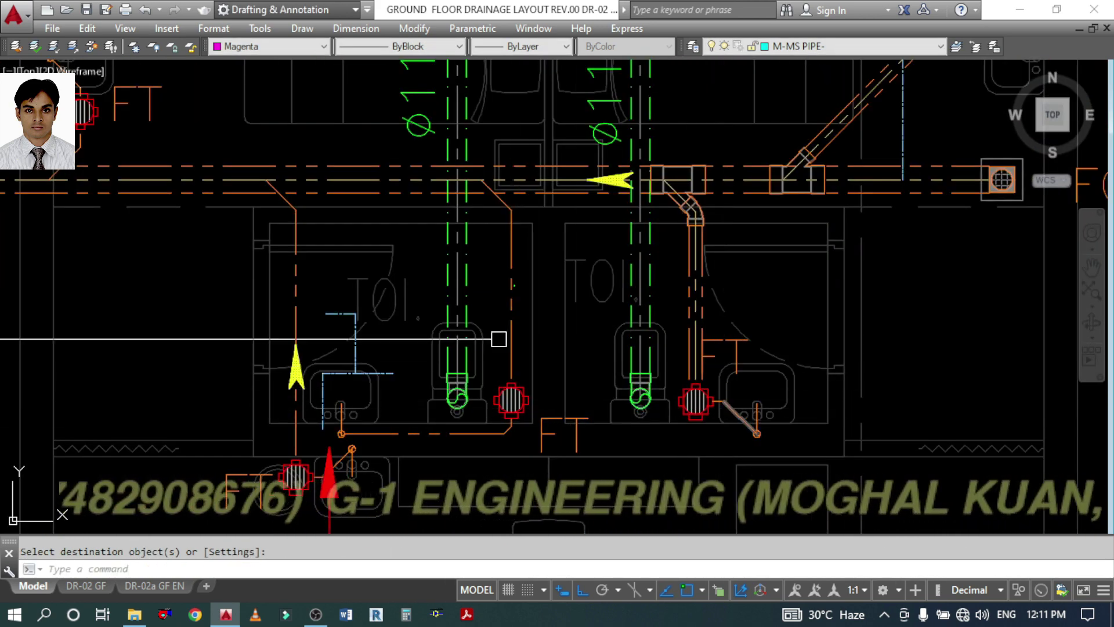
click(525, 261)
click(510, 241)
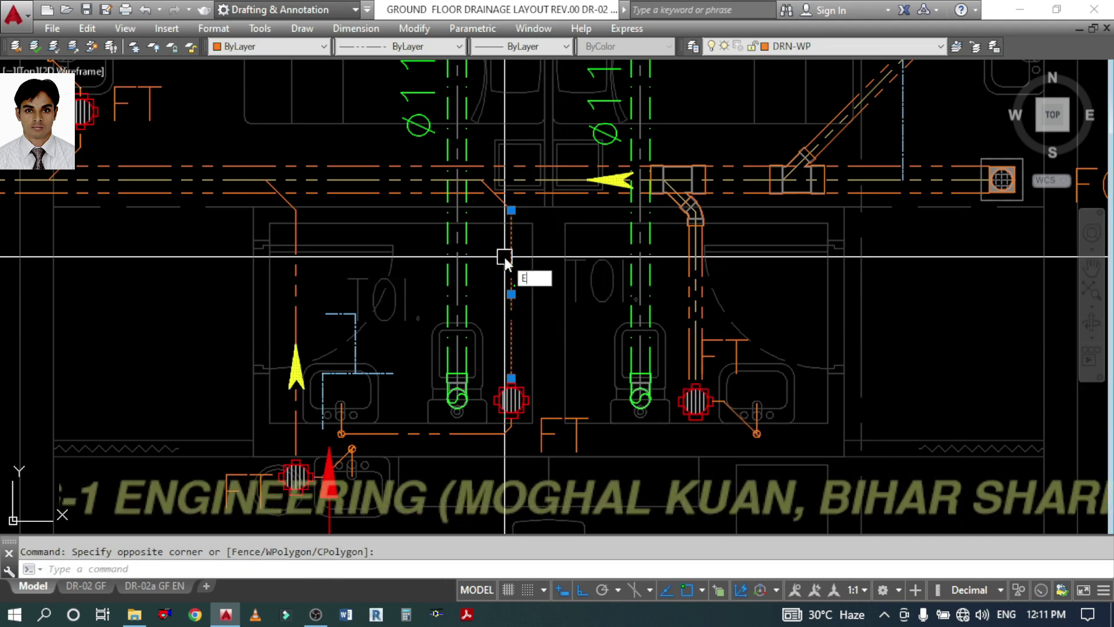
key(Delete)
click(506, 262)
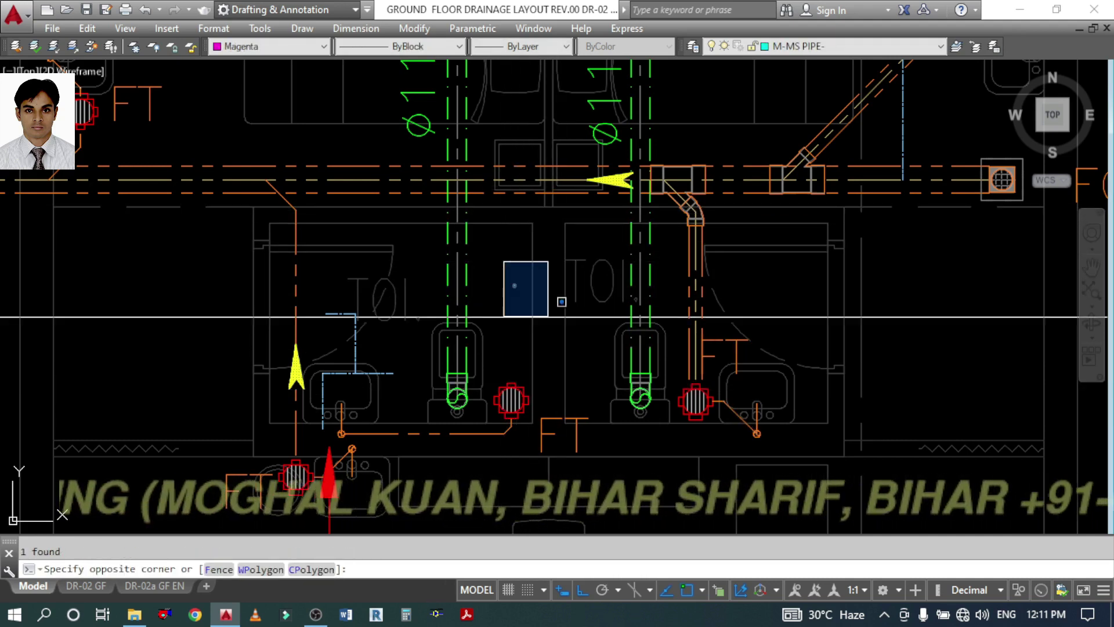
click(547, 313)
click(298, 283)
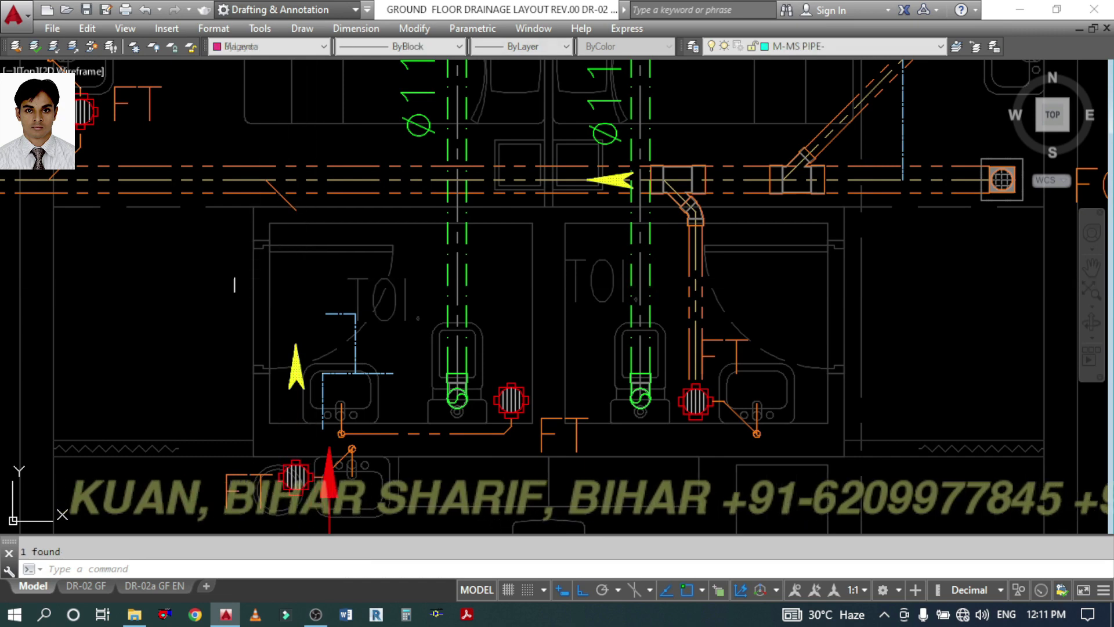
click(278, 196)
key(Delete)
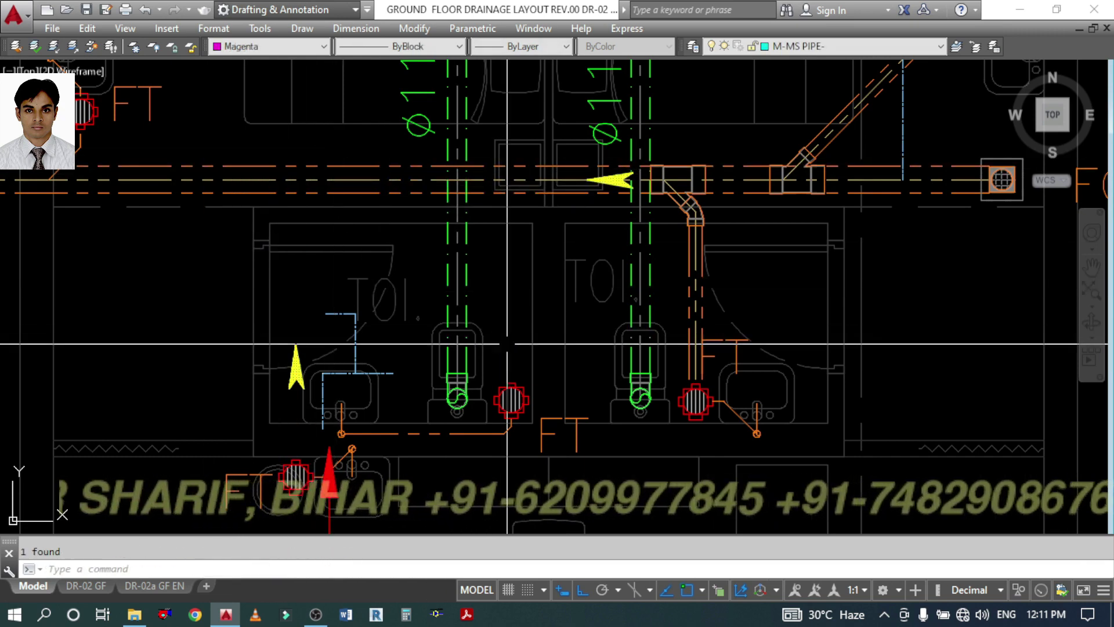
- Copy the finished Y fitting, bend and double-line branch from the right toilet's floor trap to the left toilet's, using the trap's lower socket midpoint
text(co)
key(Return)
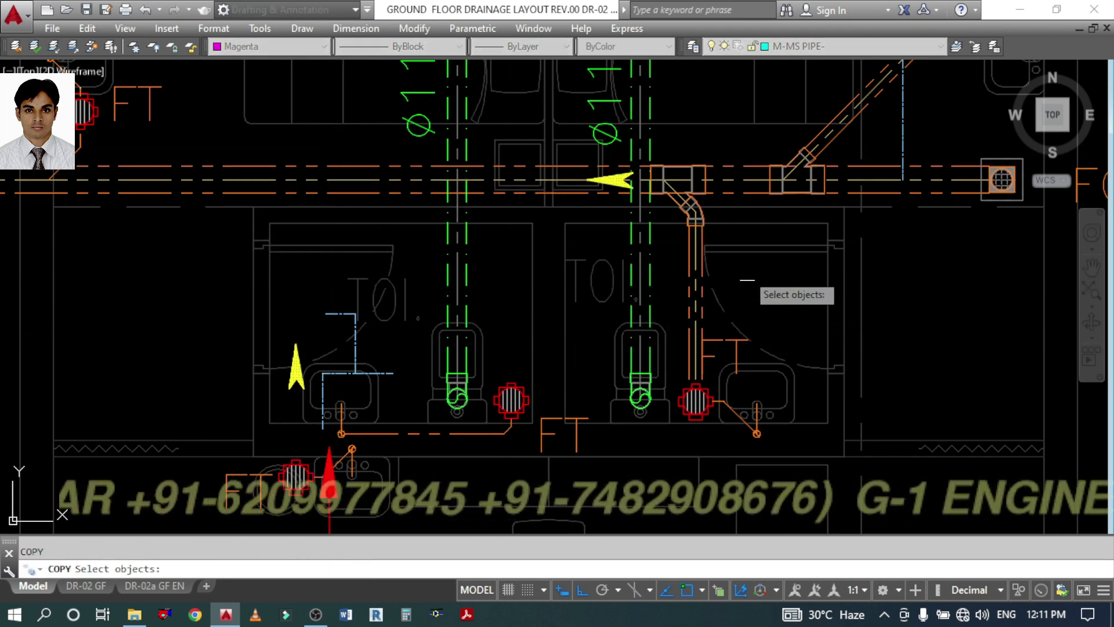
click(724, 278)
click(672, 206)
scroll(690, 427, up, 5)
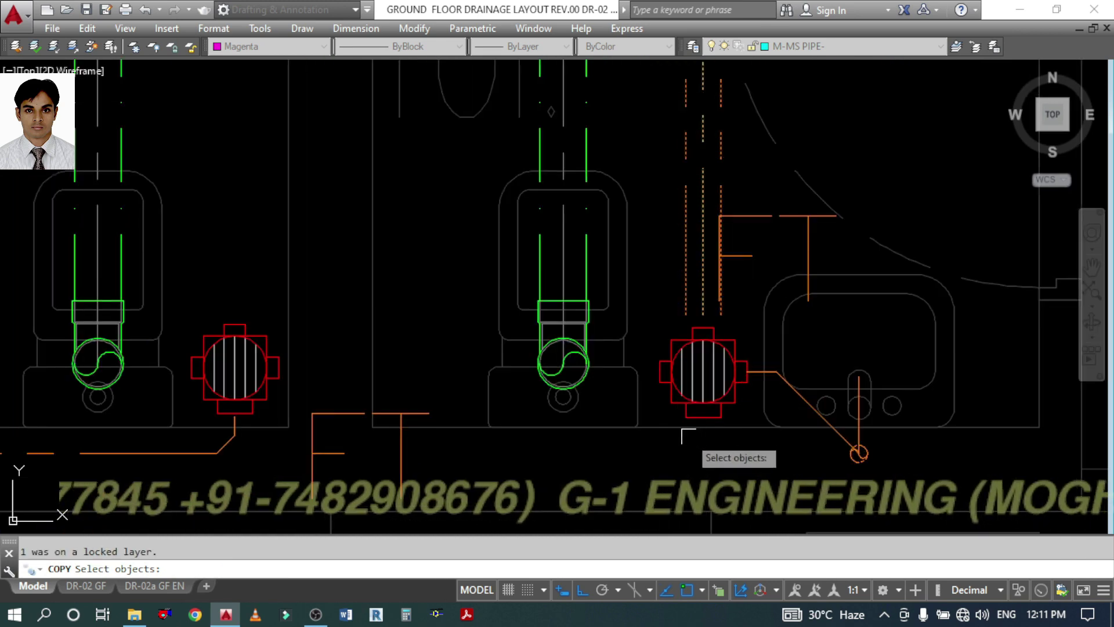
key(Return)
click(704, 418)
middle_drag(500, 403, 1037, 370)
middle_drag(510, 373, 918, 389)
scroll(479, 370, down, 4)
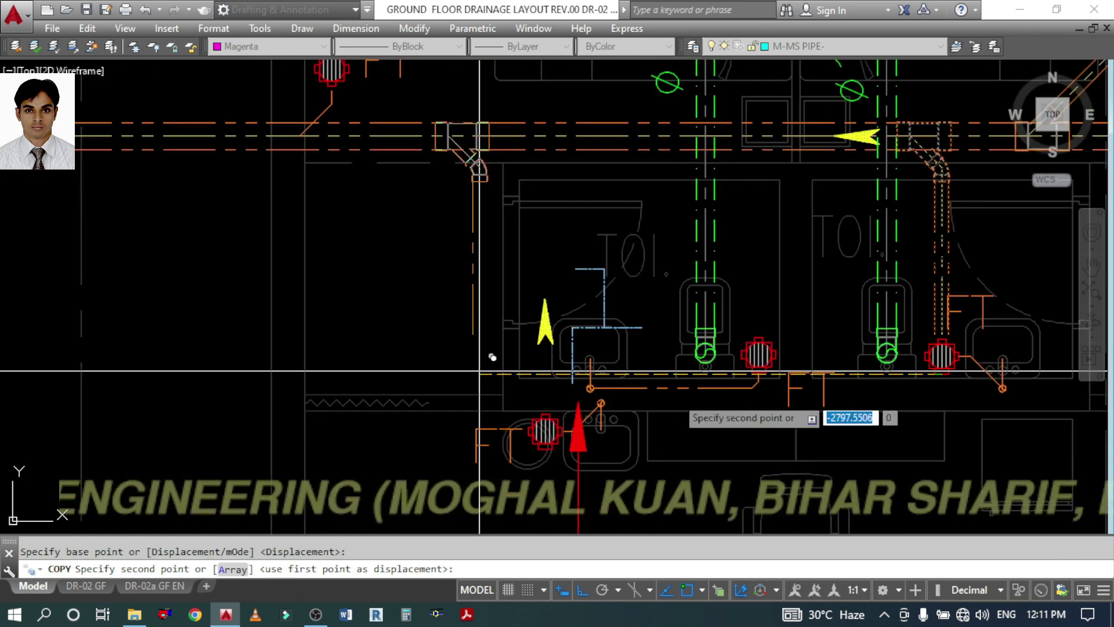
scroll(740, 374, up, 2)
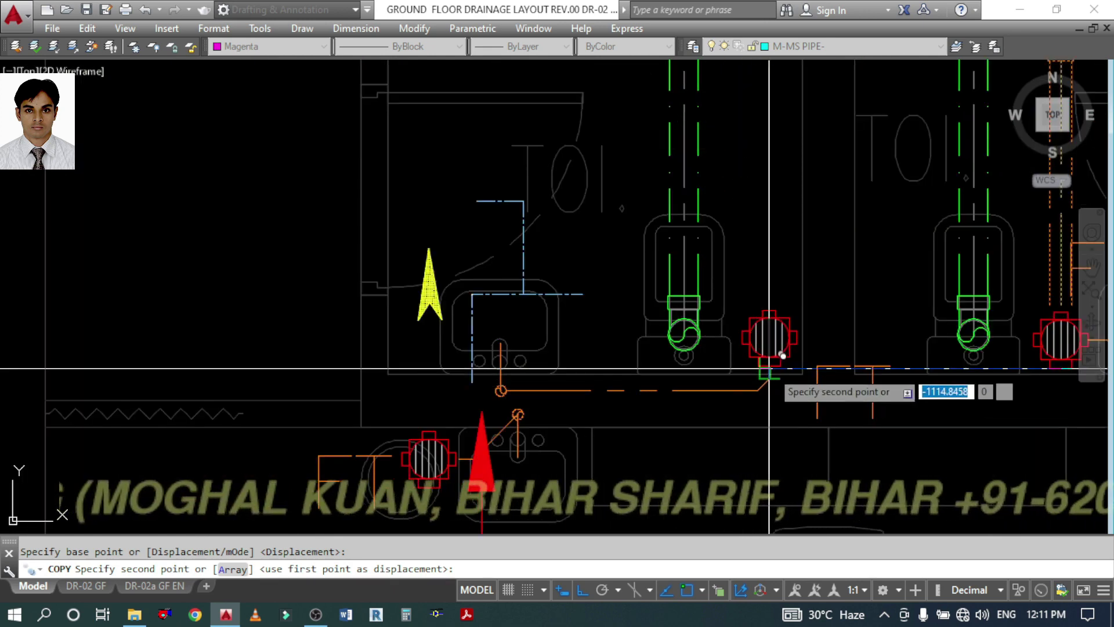
scroll(769, 368, up, 3)
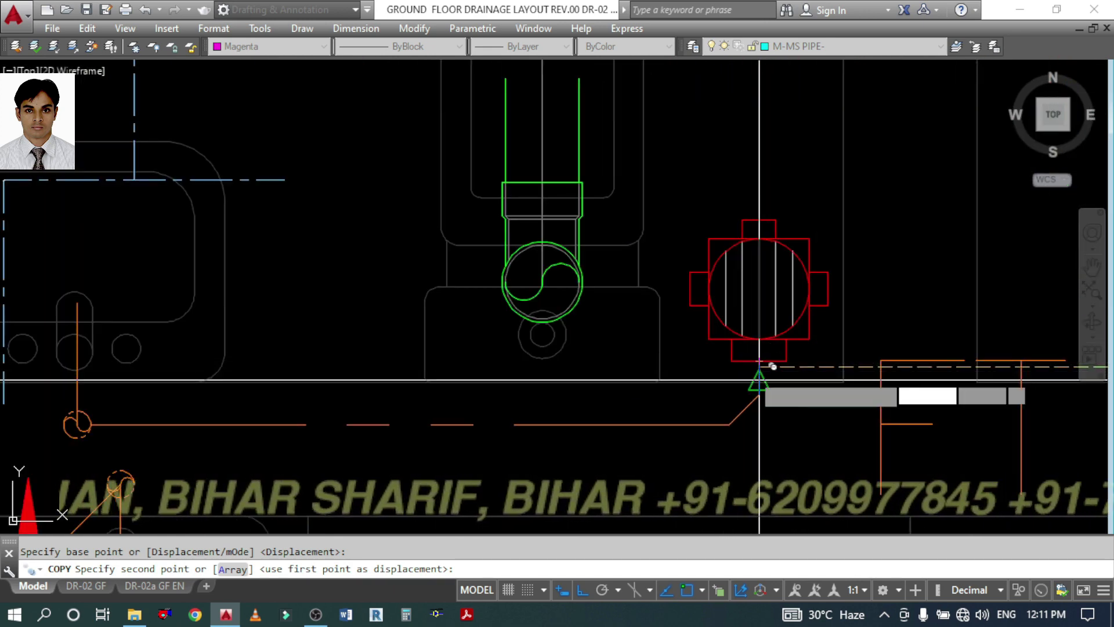
scroll(760, 363, up, 2)
click(749, 367)
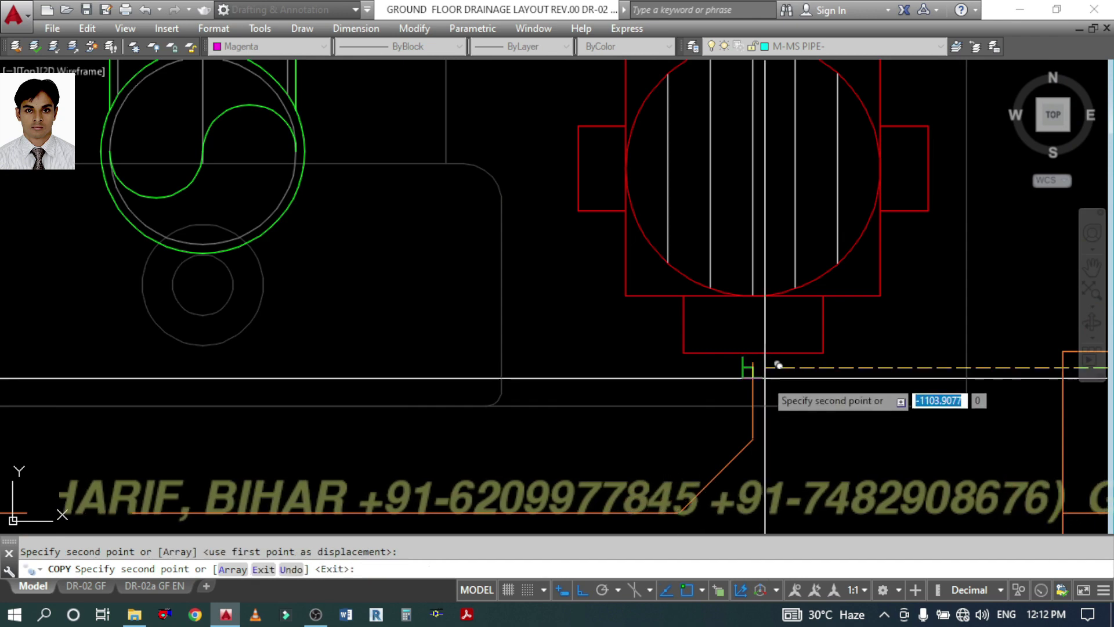
scroll(737, 395, down, 4)
scroll(754, 409, down, 3)
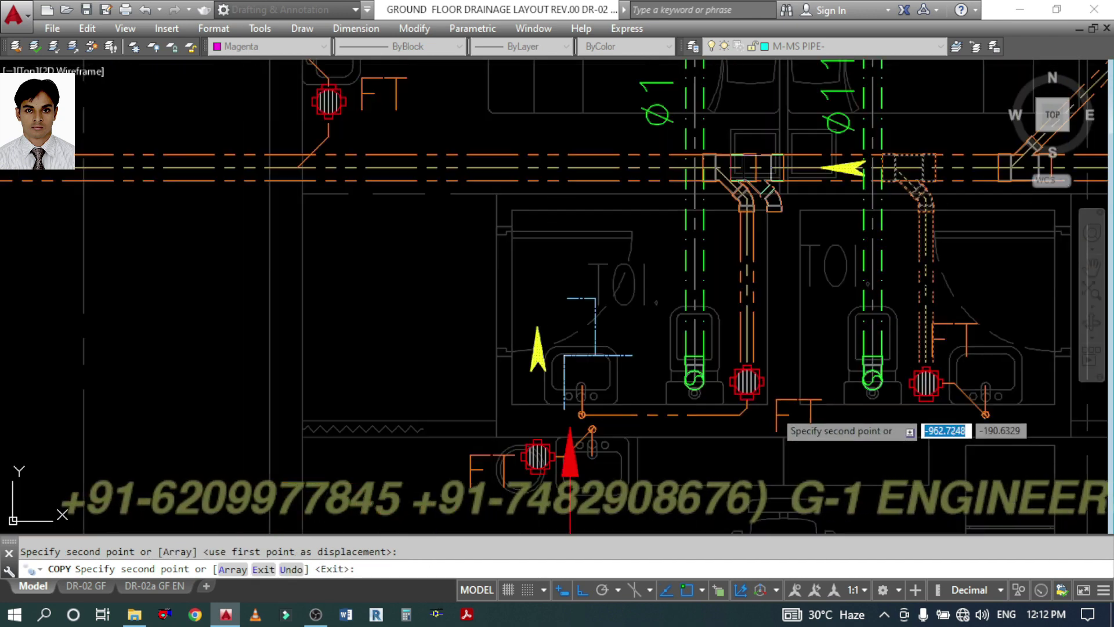
key(Escape)
- Mirror the left toilet's floor trap about its horizontal axis, erasing the source, so its wide socket faces the branch pipe
scroll(760, 406, up, 2)
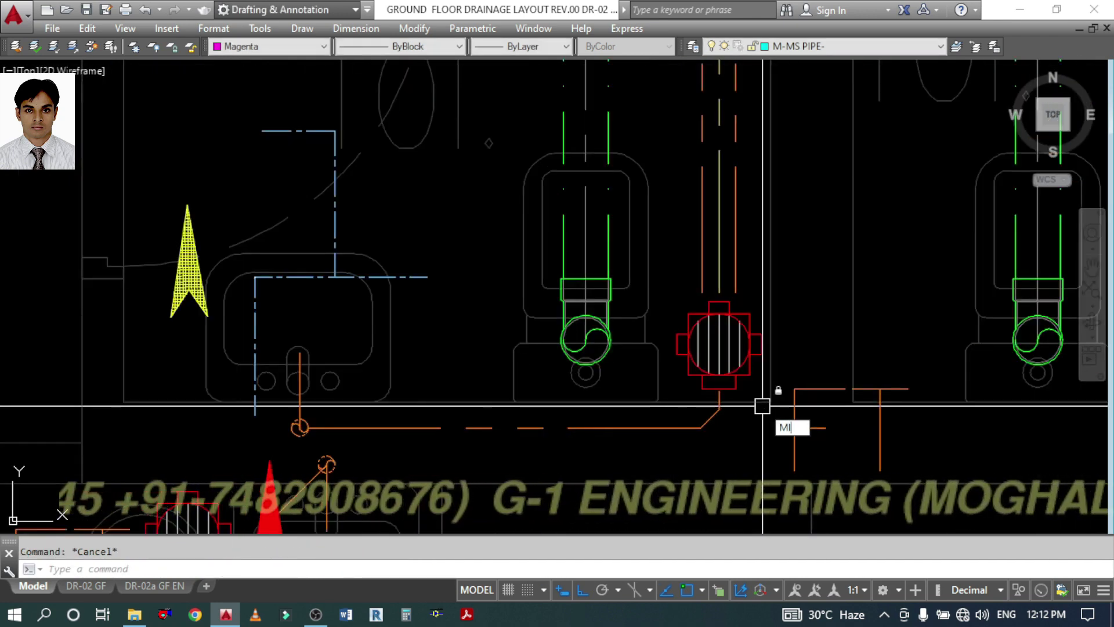
key(Return)
click(754, 360)
key(Return)
click(772, 342)
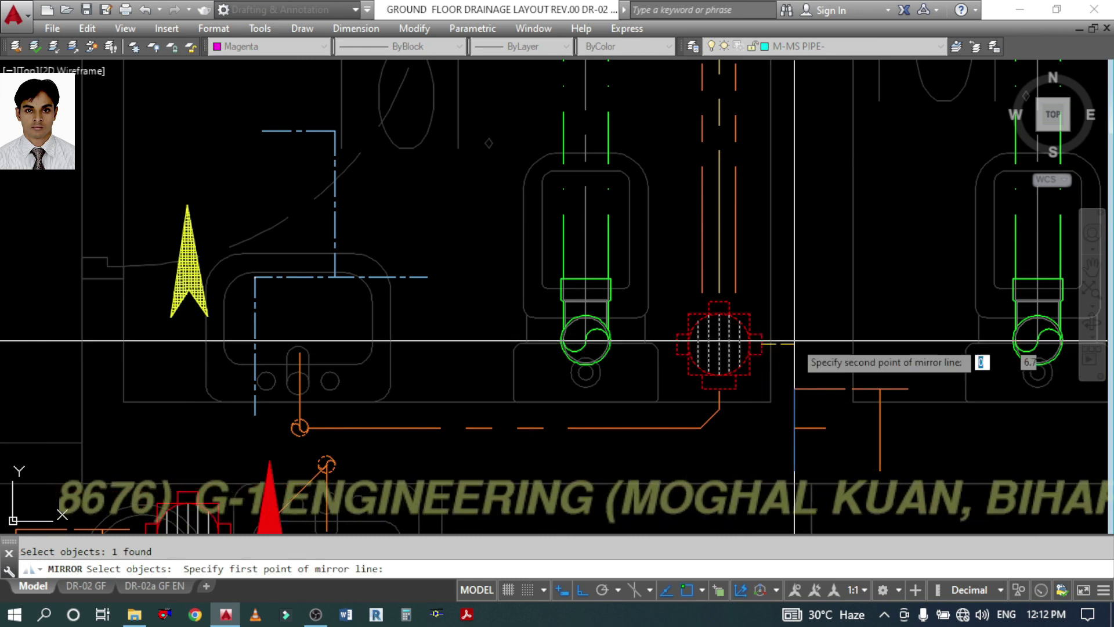
click(794, 342)
text(Y)
key(Return)
scroll(749, 341, down, 4)
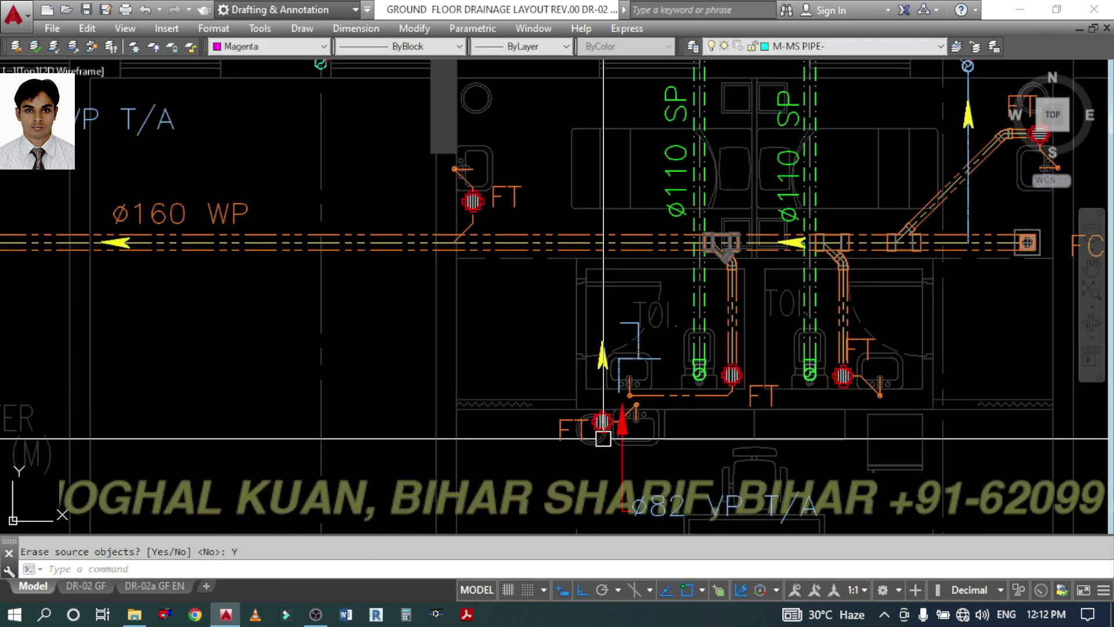
- Mirror the floor trap beside the washbasin below the toilets about its horizontal axis, erasing the source
scroll(605, 425, up, 4)
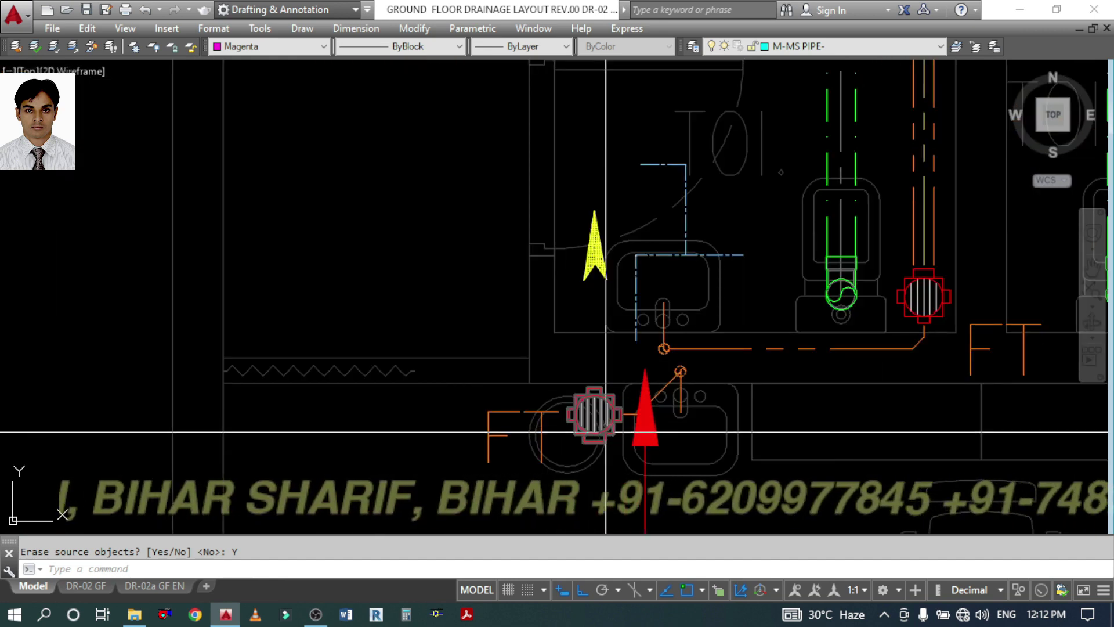
key(Return)
click(597, 429)
scroll(591, 407, up, 3)
key(Return)
click(601, 394)
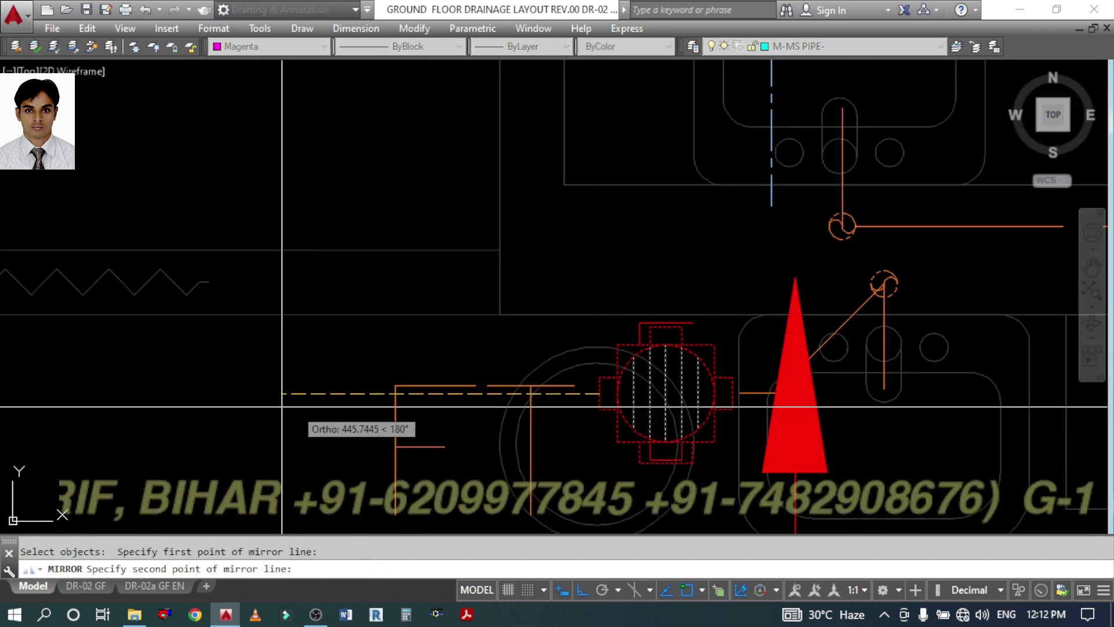
click(221, 399)
text(Y)
key(Return)
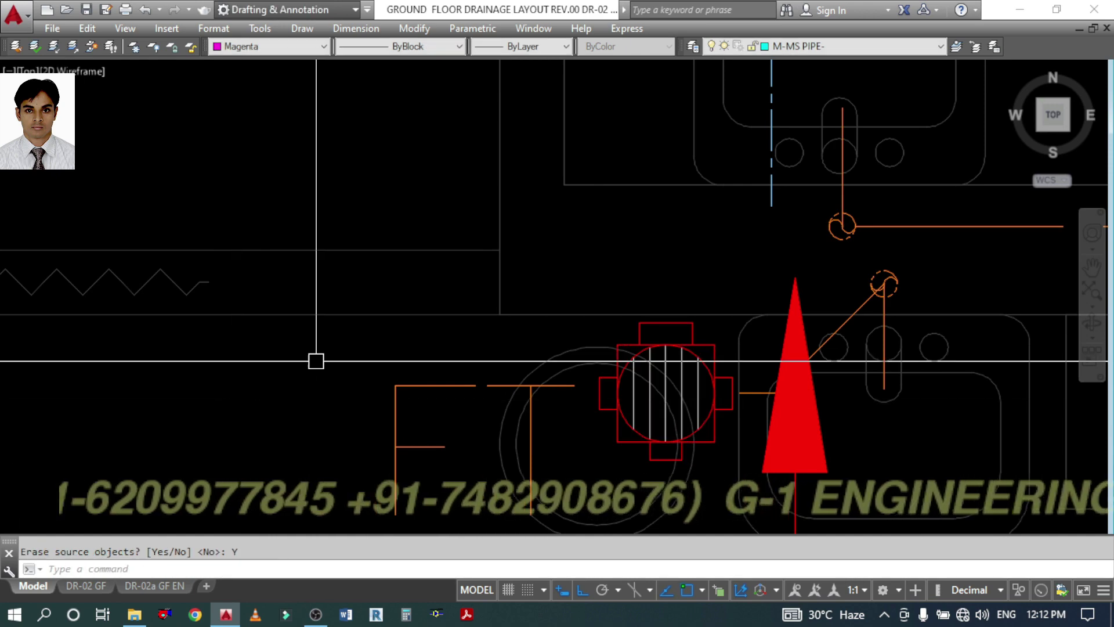
- Copy the left toilet's Y fitting, bend and branch pipe from its floor trap centre to the centre of the trap below the toilets
scroll(316, 361, down, 5)
text(co)
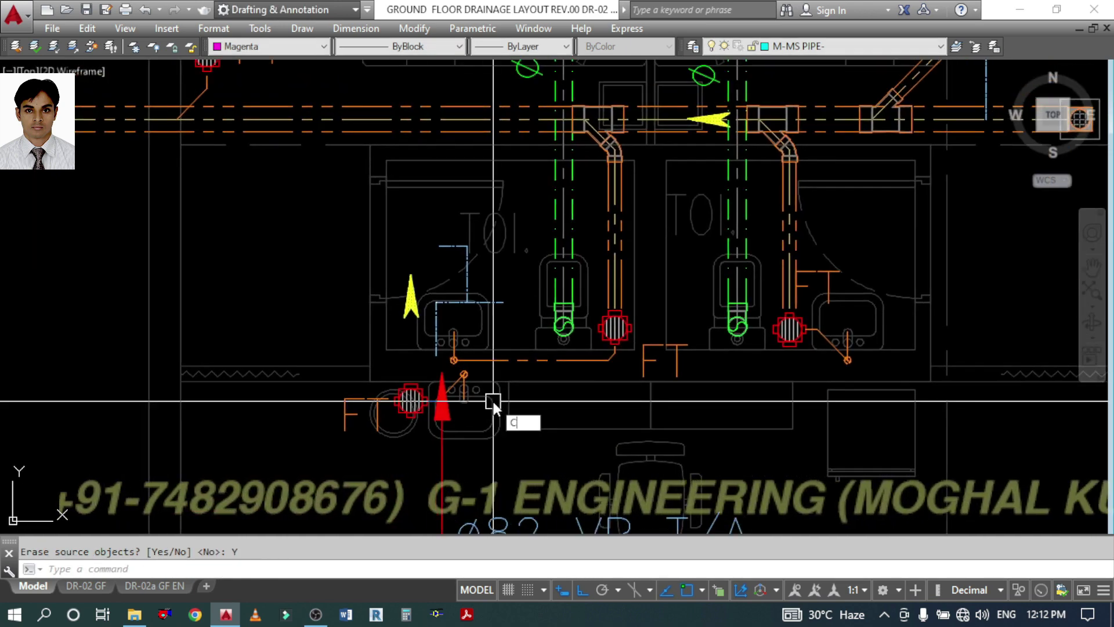
key(Return)
scroll(616, 158, up, 2)
click(667, 225)
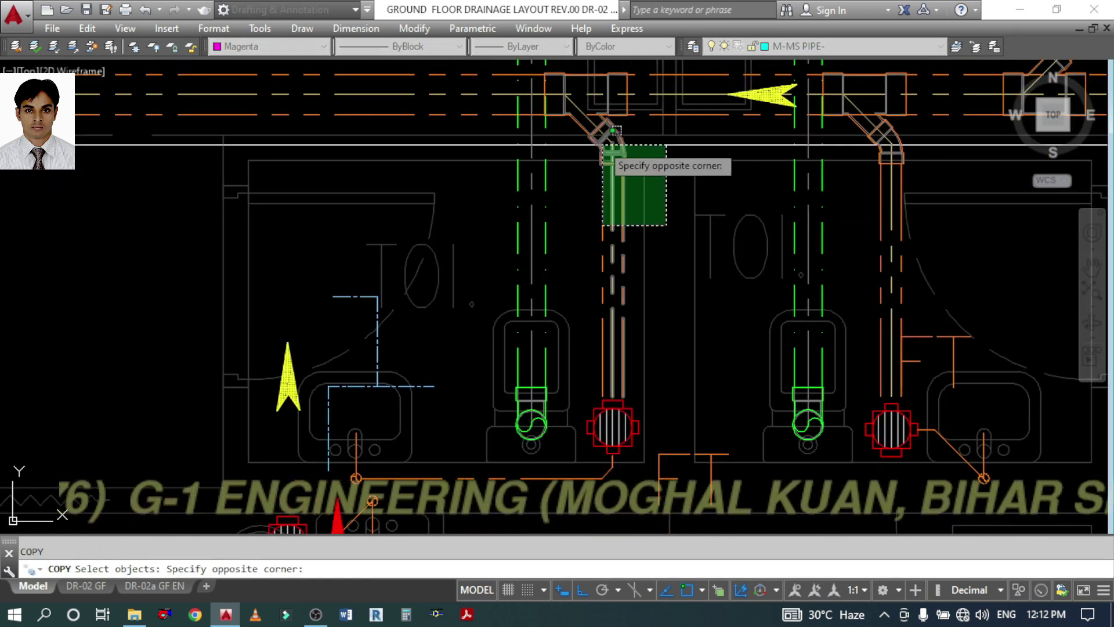
click(590, 137)
middle_drag(608, 356, 640, 232)
click(634, 334)
key(Return)
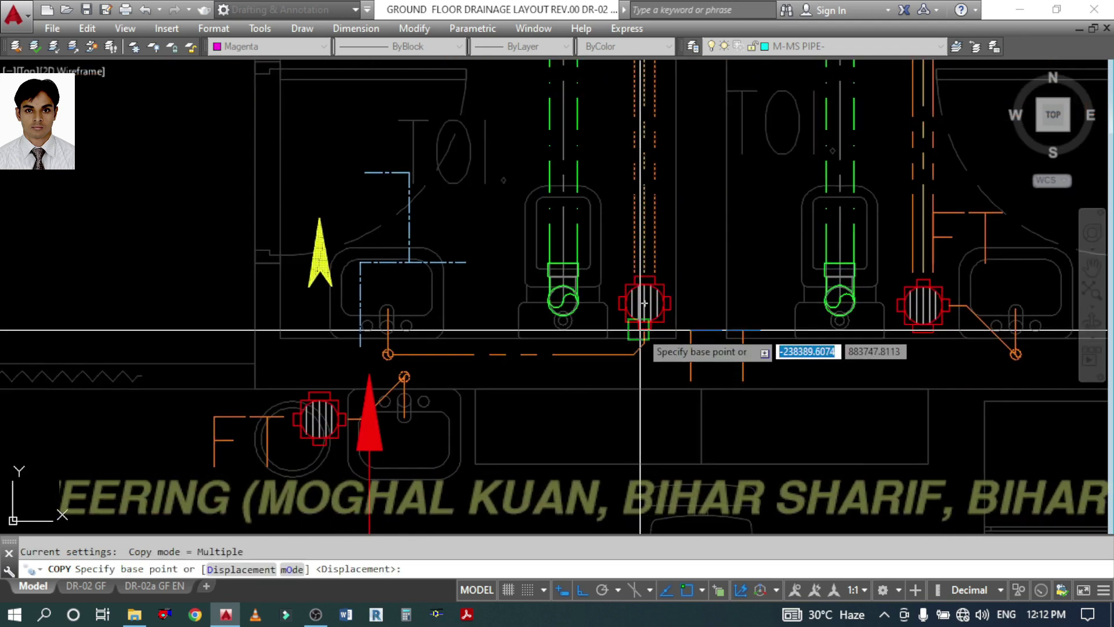
click(644, 303)
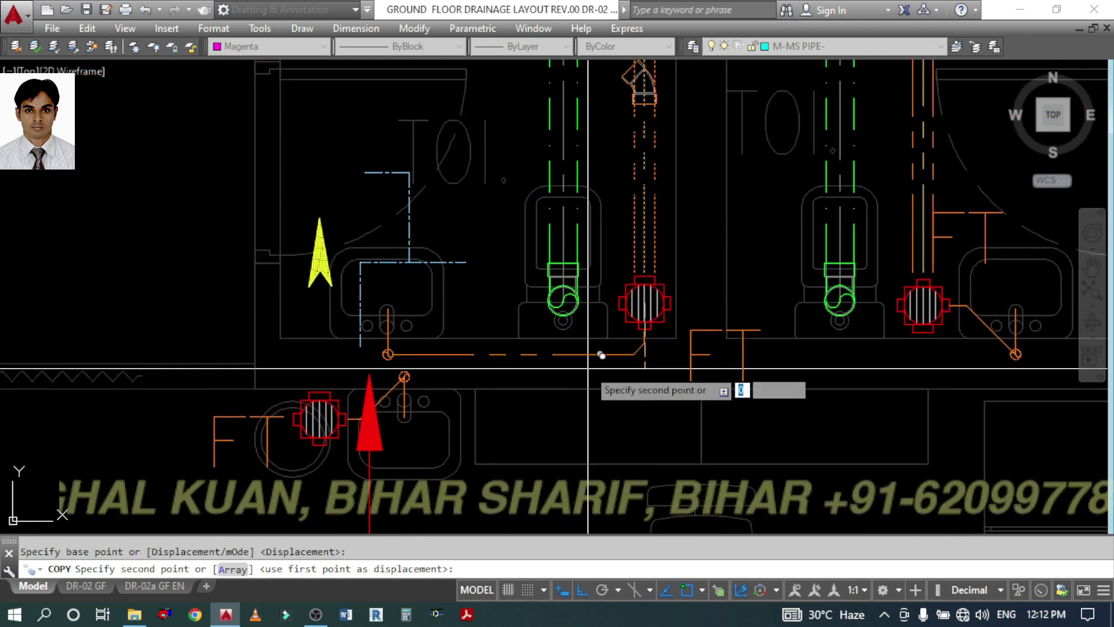
scroll(322, 434, up, 2)
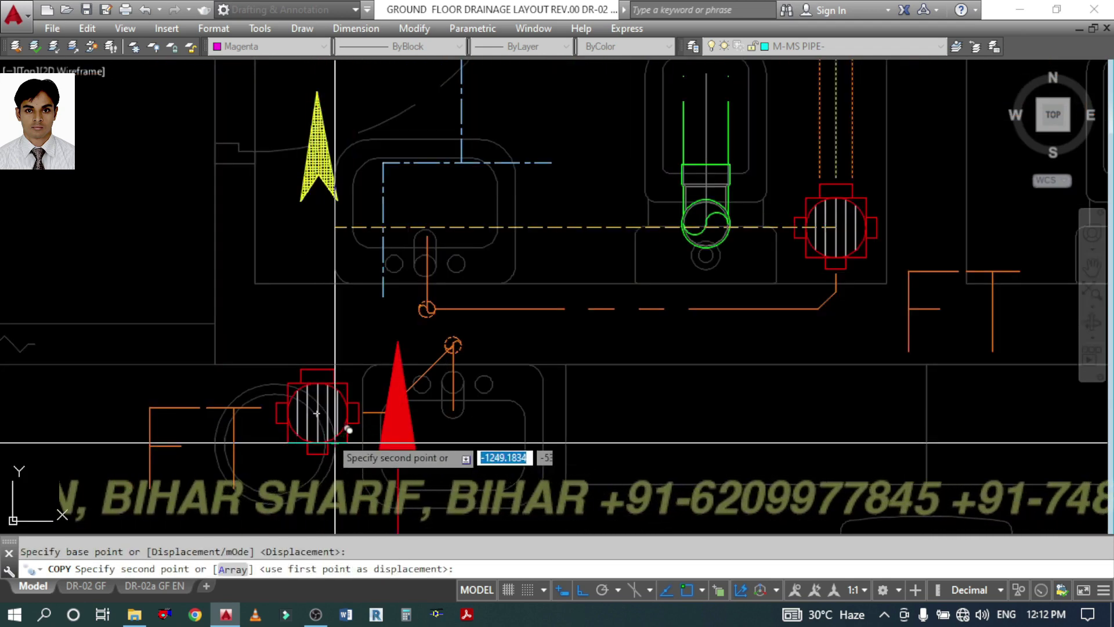
click(317, 414)
scroll(441, 446, down, 4)
key(Escape)
- Stretch the copied branch upward so its Y fitting sits on the main waste pipe's centreline
scroll(398, 296, up, 4)
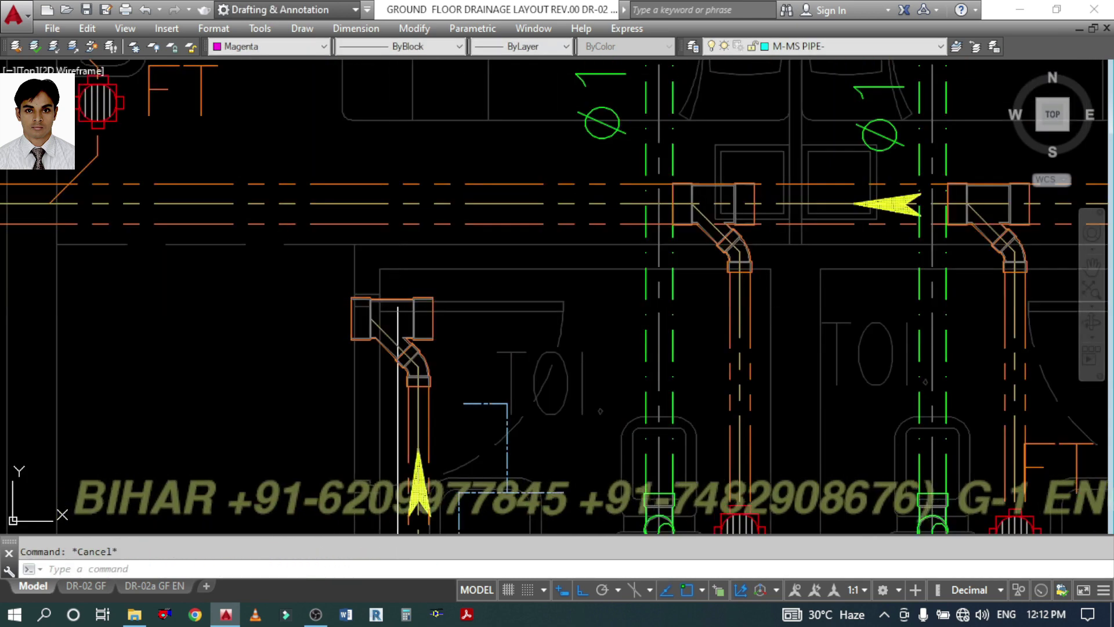
text(s)
key(Return)
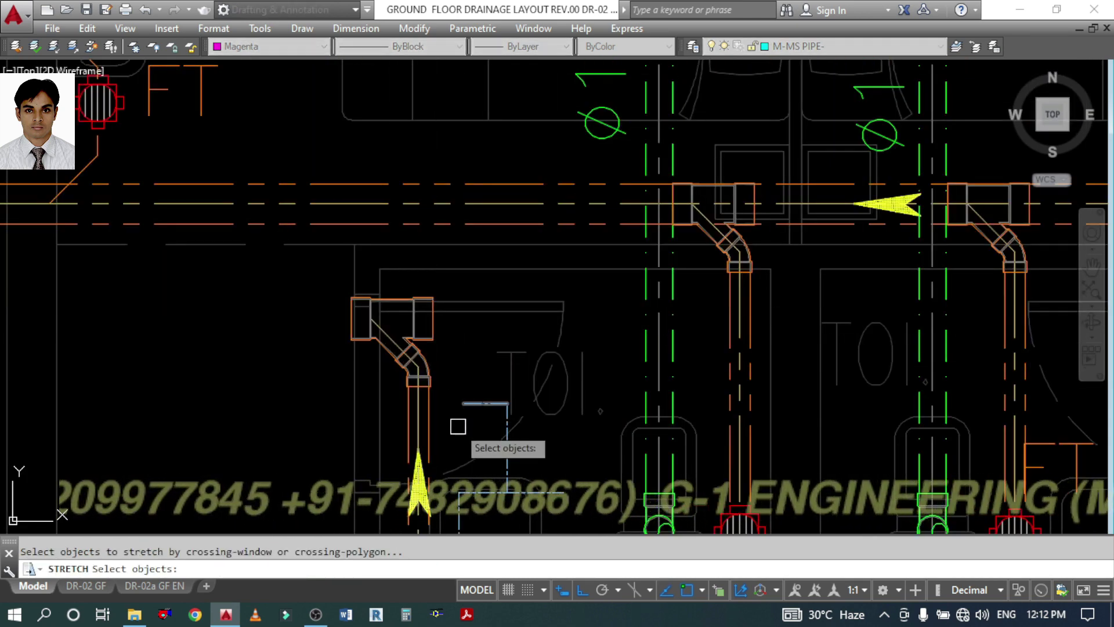
click(458, 427)
click(292, 277)
key(Return)
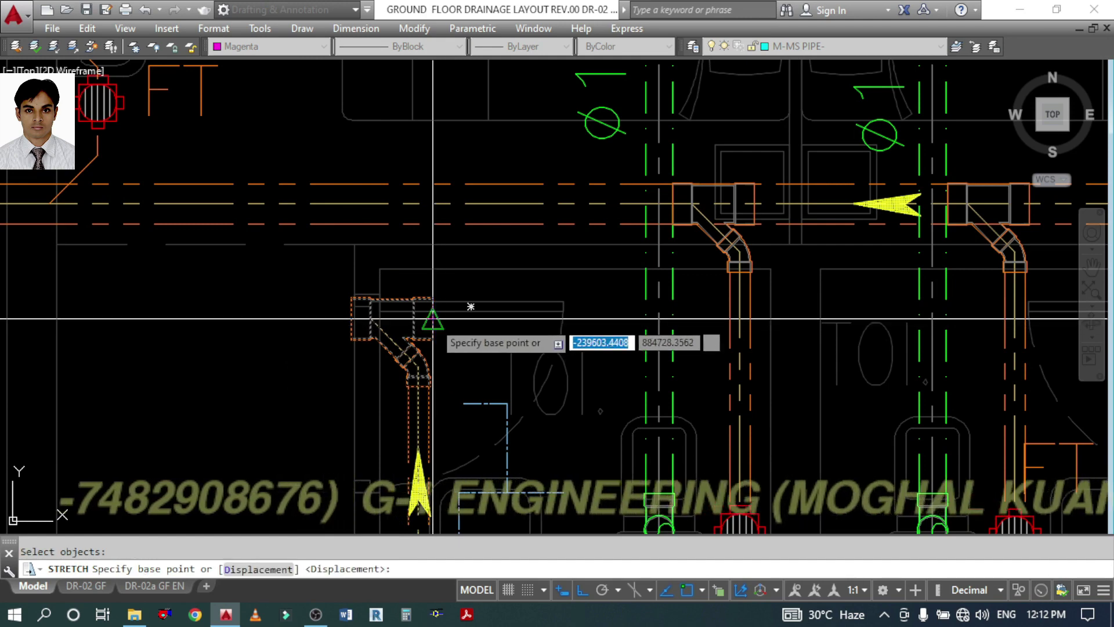
click(428, 308)
click(433, 204)
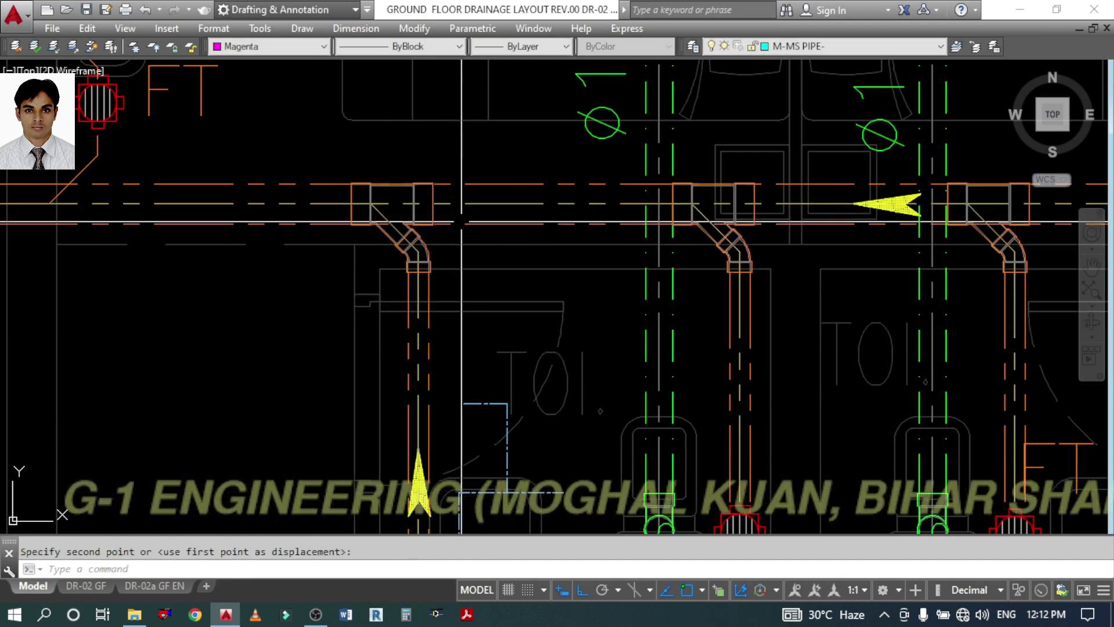
scroll(470, 233, down, 6)
middle_drag(492, 328, 527, 428)
scroll(420, 300, up, 4)
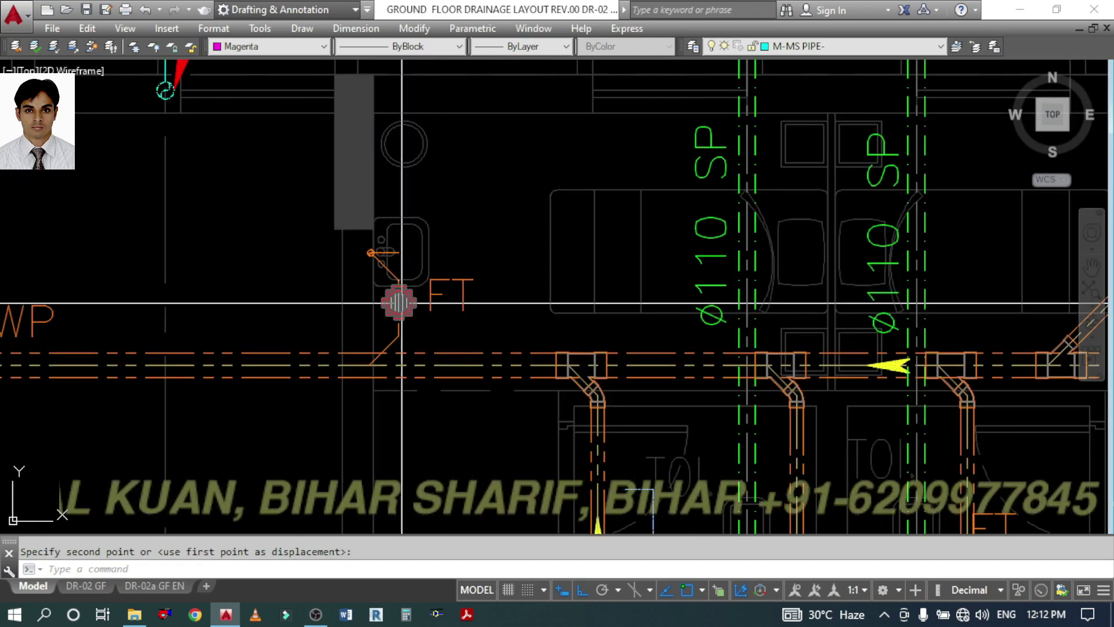
scroll(398, 302, down, 4)
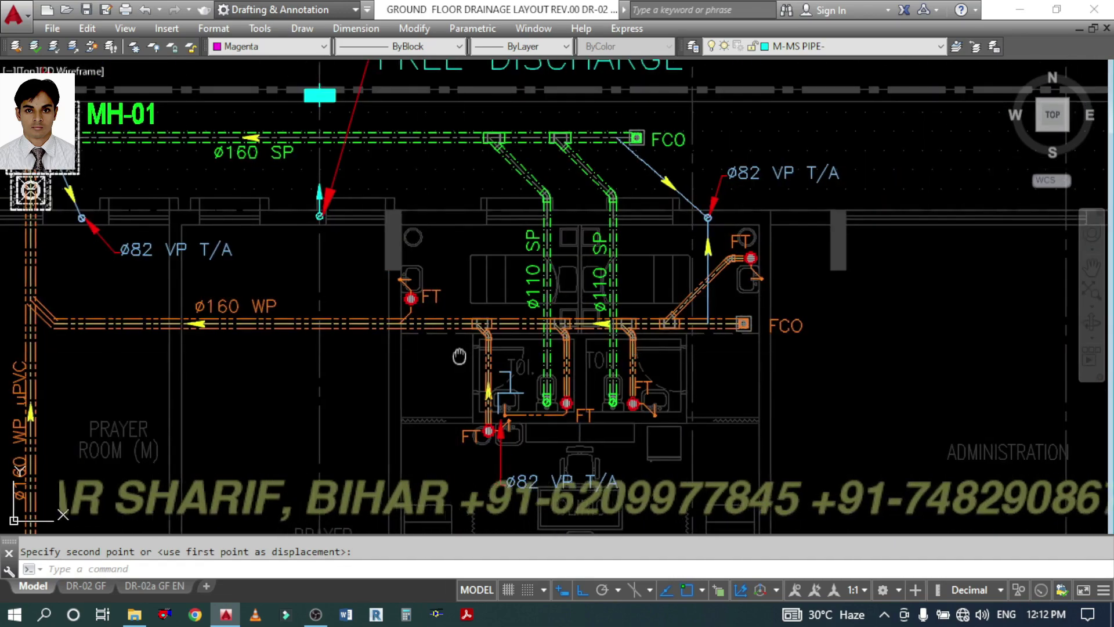
scroll(604, 268, down, 5)
scroll(604, 269, down, 2)
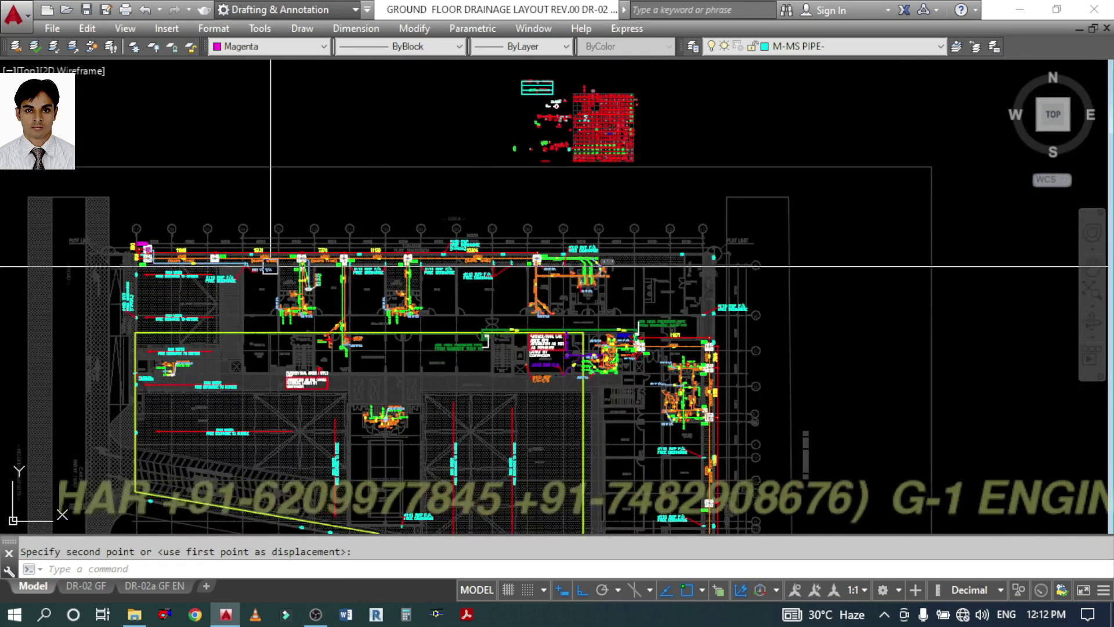
- Examine the waste, soil and vent pipe runs between manholes MH-02 and MH-01 and the clinic toilets
scroll(332, 285, up, 5)
scroll(285, 285, down, 4)
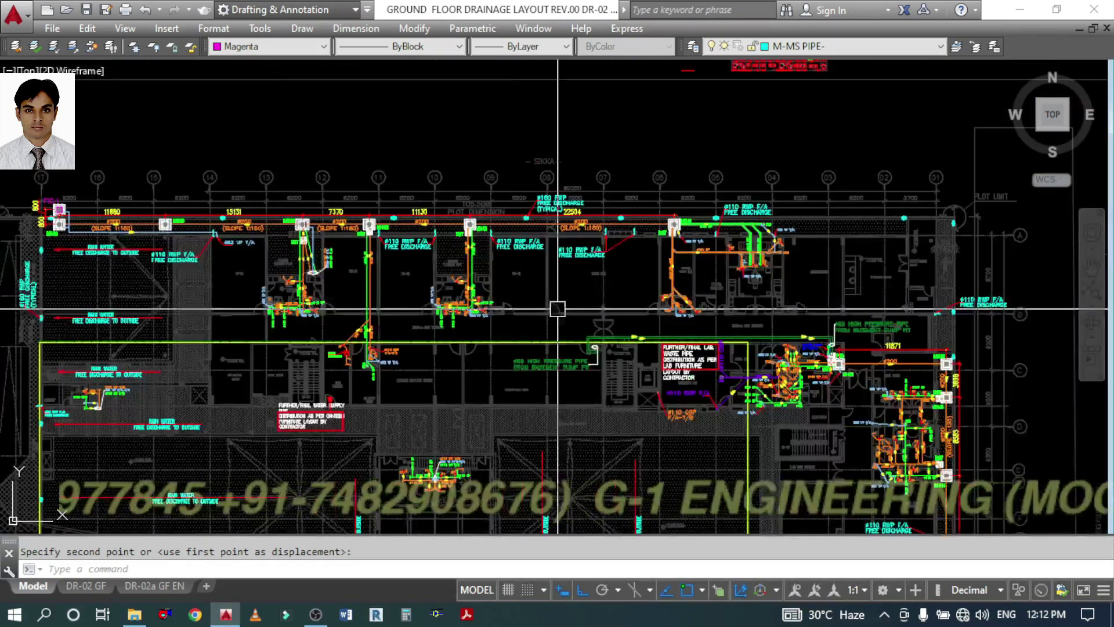
scroll(657, 189, up, 5)
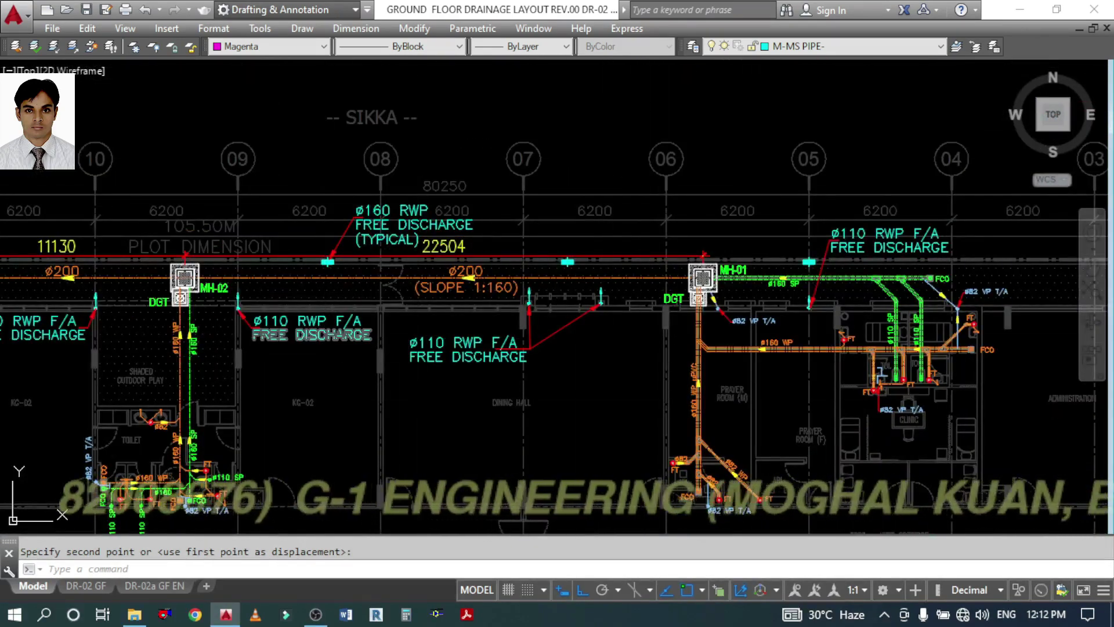
middle_drag(665, 397, 565, 351)
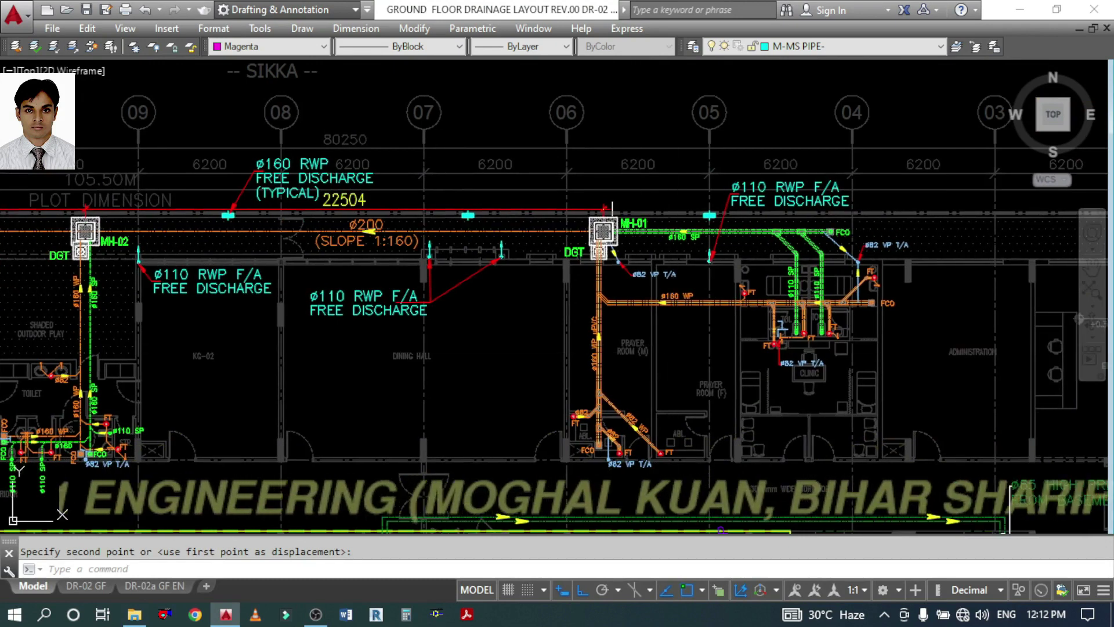
click(521, 112)
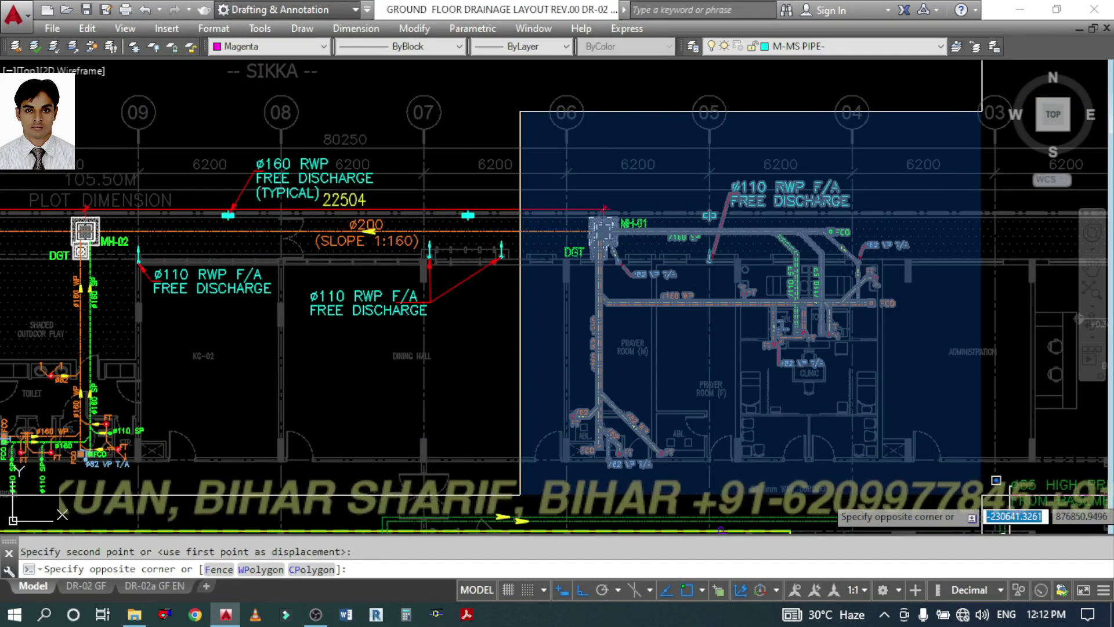
key(Escape)
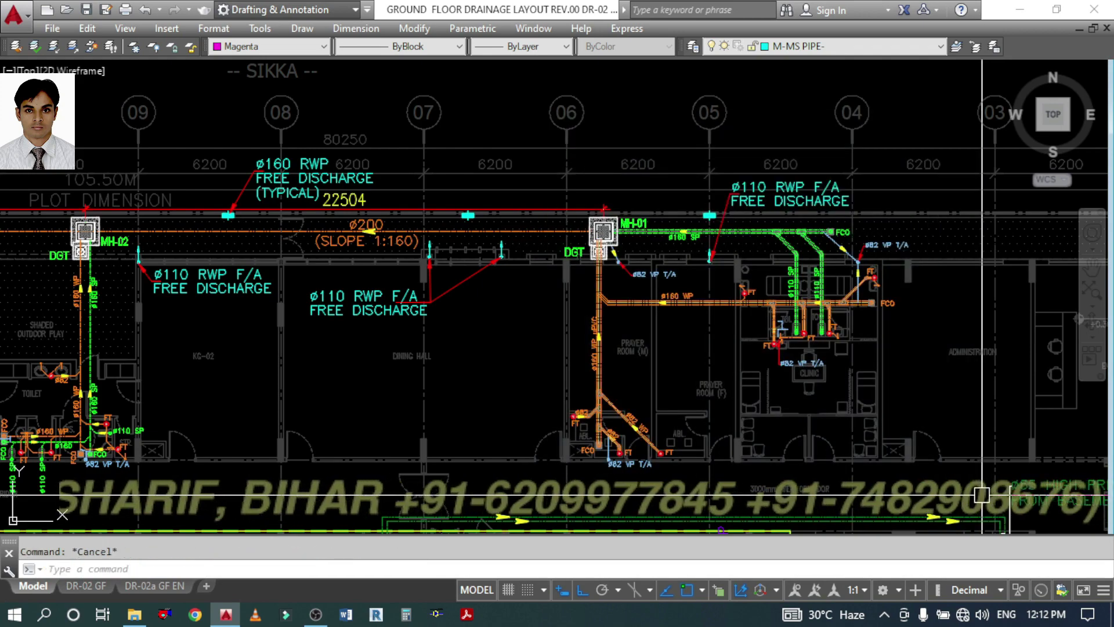
middle_drag(614, 203, 781, 255)
scroll(781, 255, up, 2)
scroll(775, 302, up, 2)
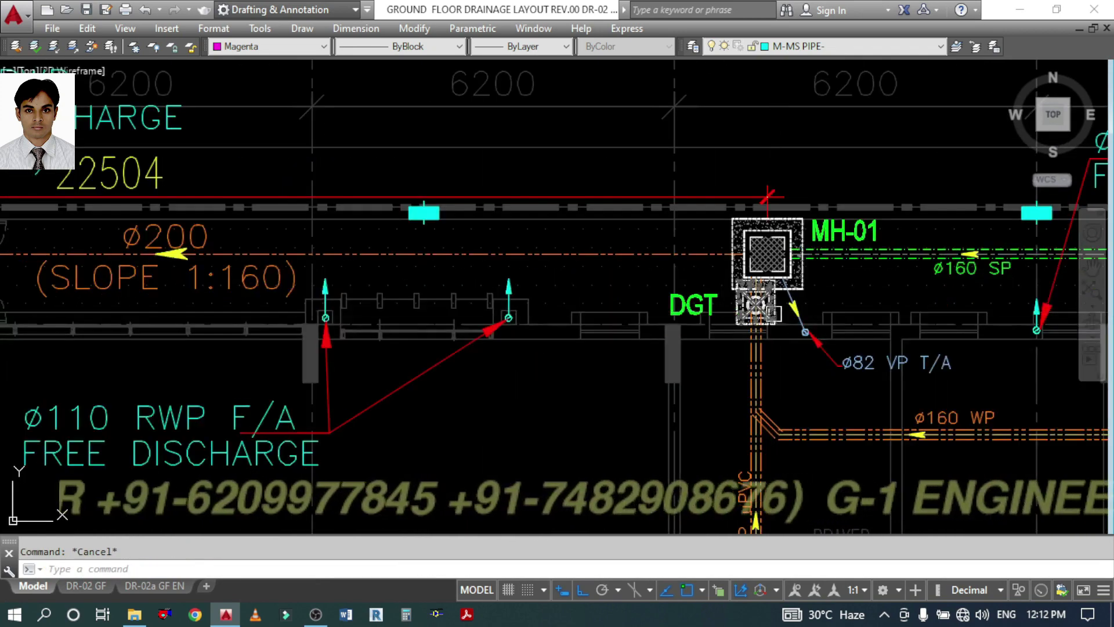
scroll(752, 259, down, 4)
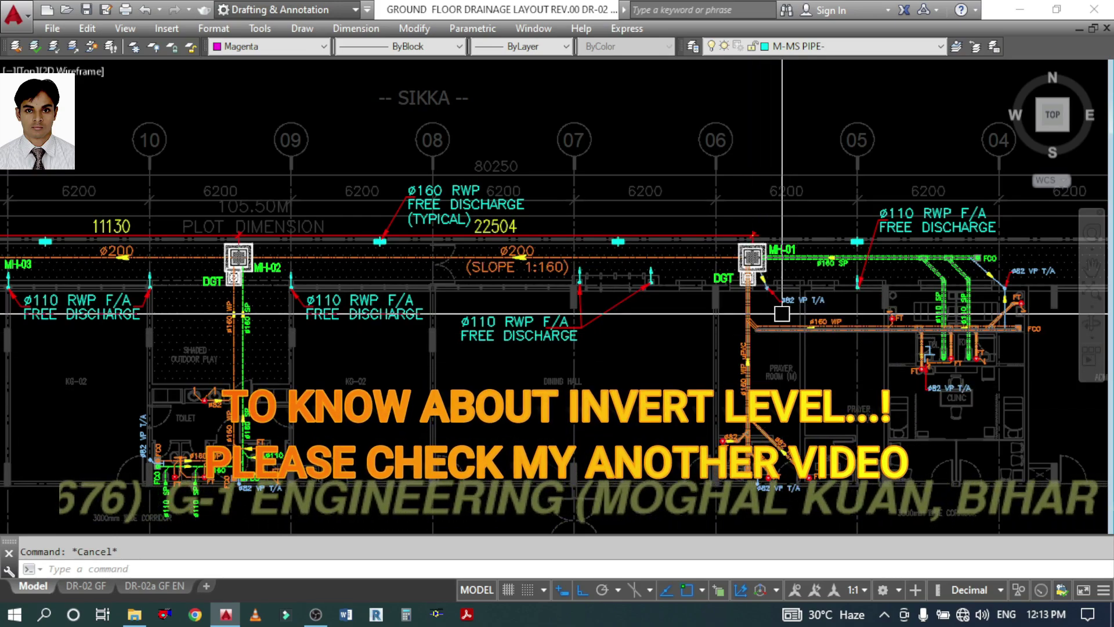
- Rotate the floor trap beside the washbasin above the ø160 waste pipe by 180° about its centre
scroll(801, 296, up, 5)
middle_drag(1015, 314, 404, 311)
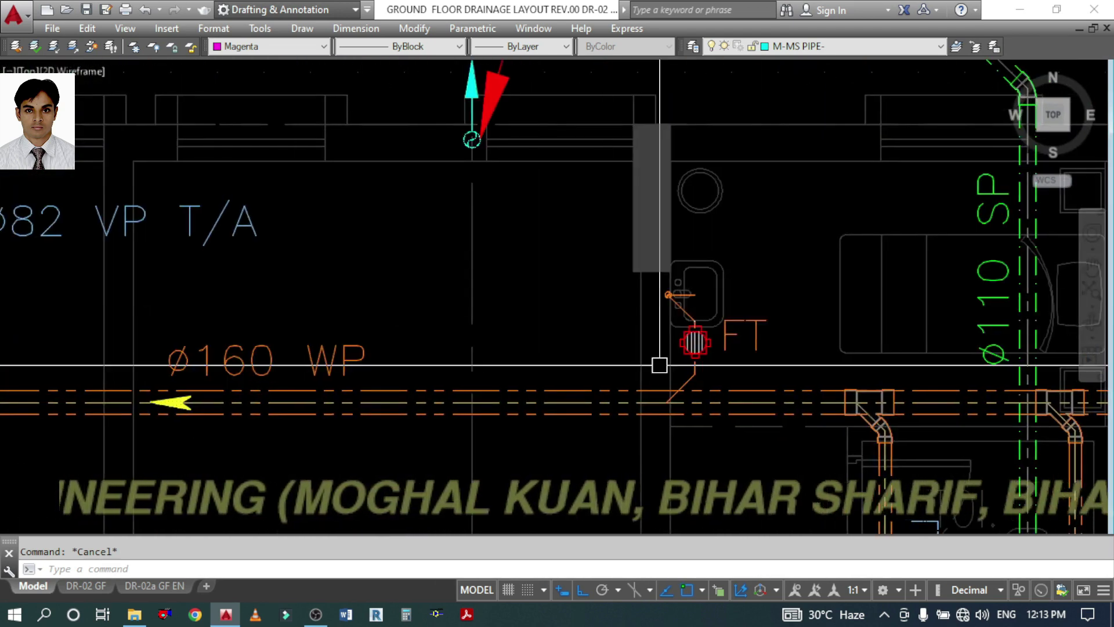
scroll(726, 340, up, 4)
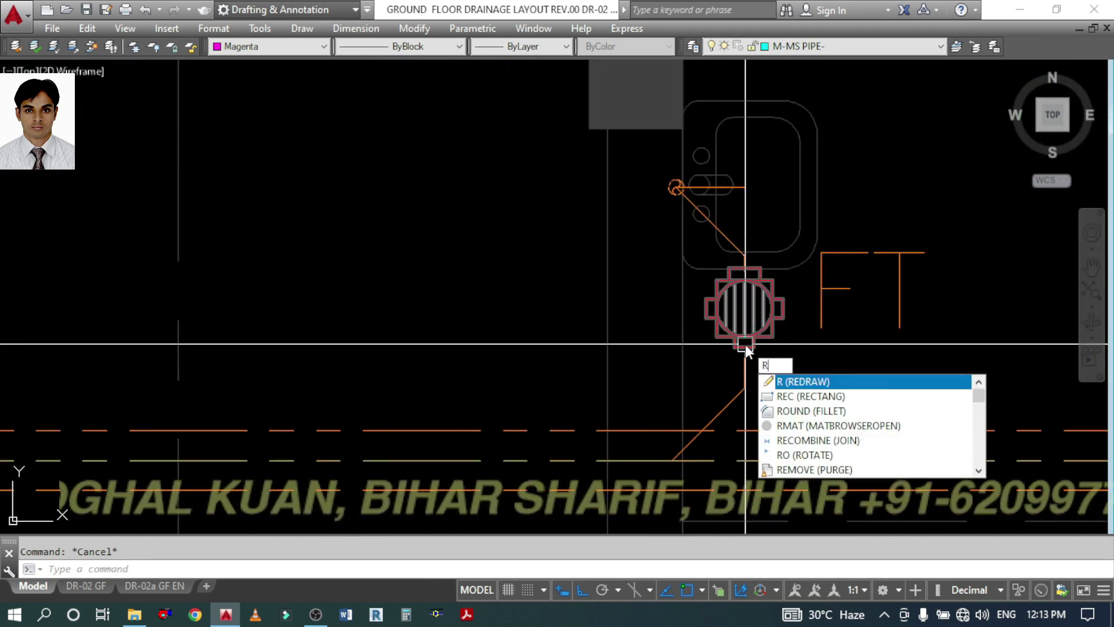
text(O)
key(Return)
click(746, 316)
key(Return)
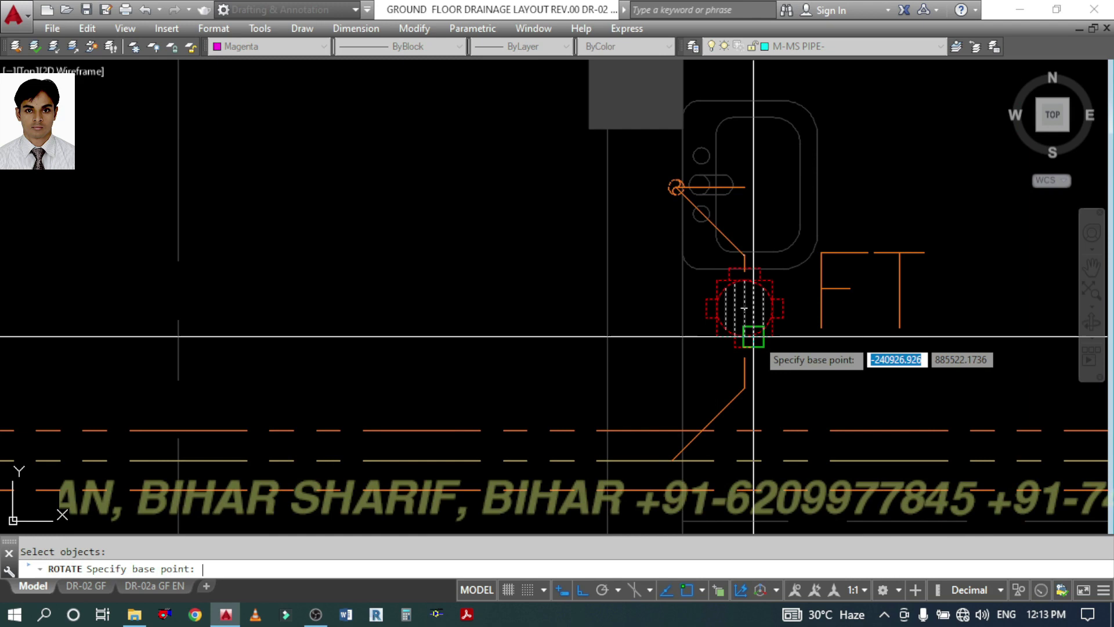
click(744, 308)
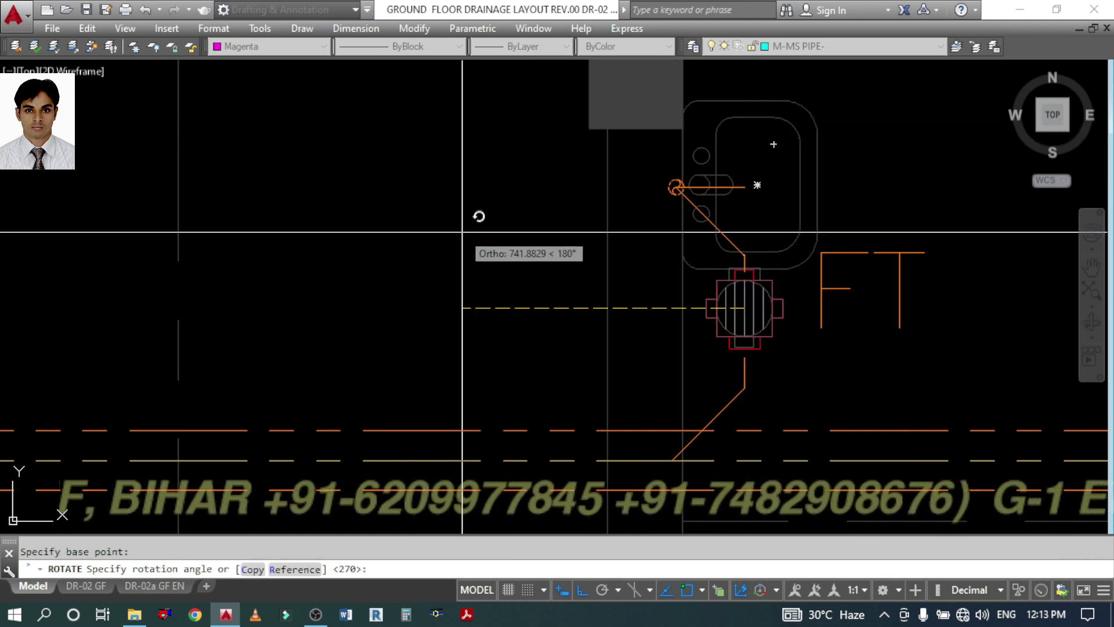
key(Return)
scroll(614, 287, down, 2)
mouse_move(750, 351)
middle_down()
mouse_move(607, 281)
mouse_move(565, 278)
middle_up()
text(CO)
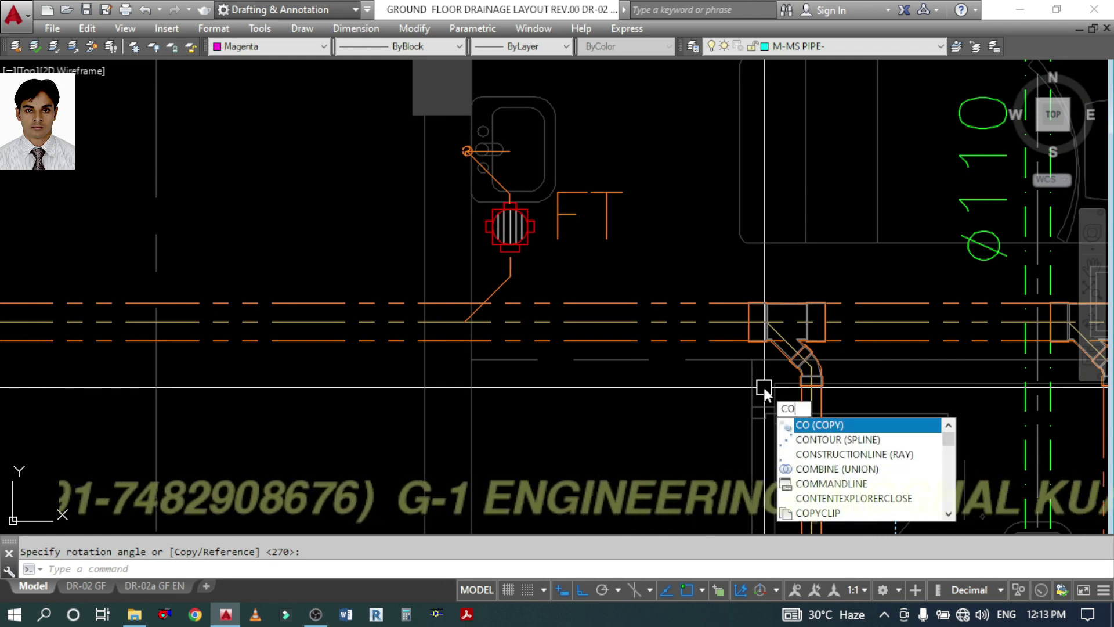
key(Return)
key(Escape)
- Delete the single-line branch between the rotated floor trap and the main waste pipe
click(370, 384)
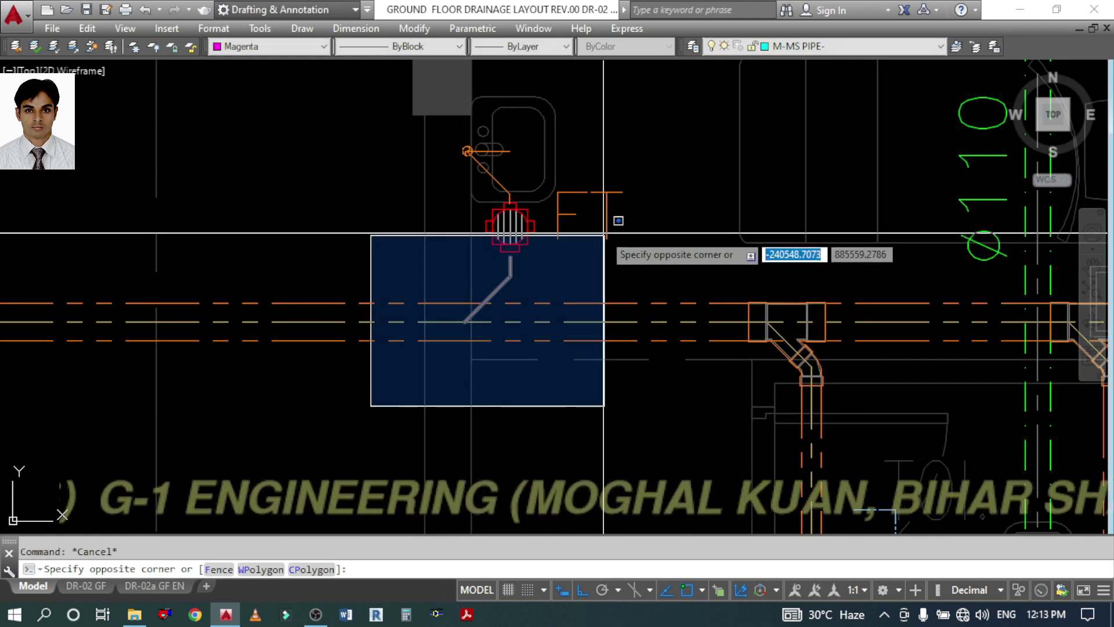
click(614, 235)
key(Delete)
- Copy the left toilet's Y fitting, bend and branch pipe along the main waste pipe, to just before the washbasin's floor trap
text(C)
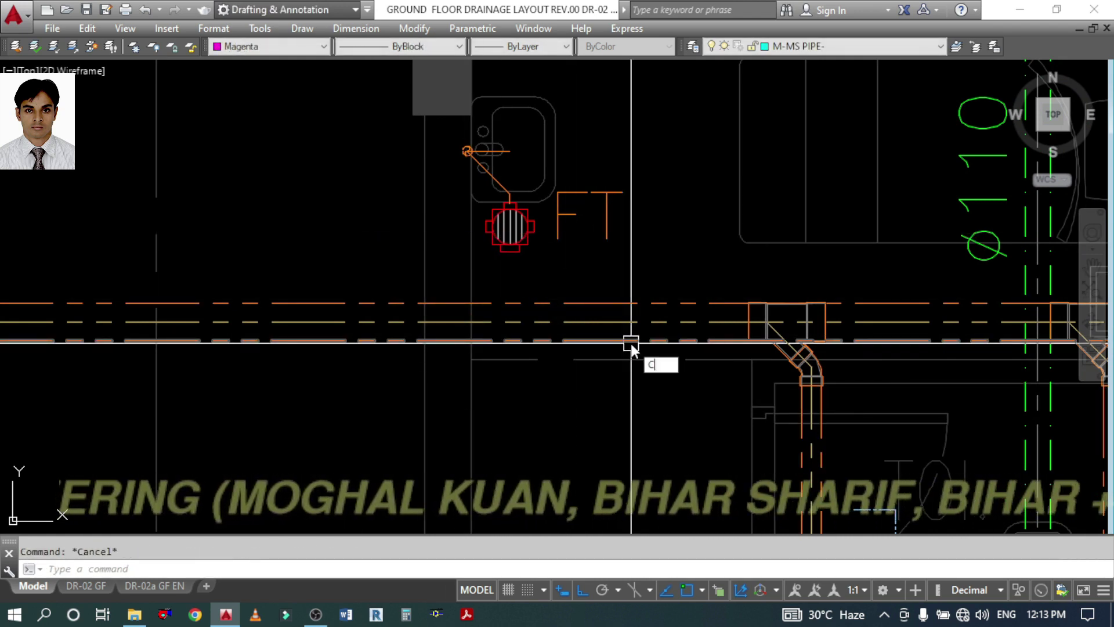
text(O)
key(Return)
click(670, 441)
click(876, 293)
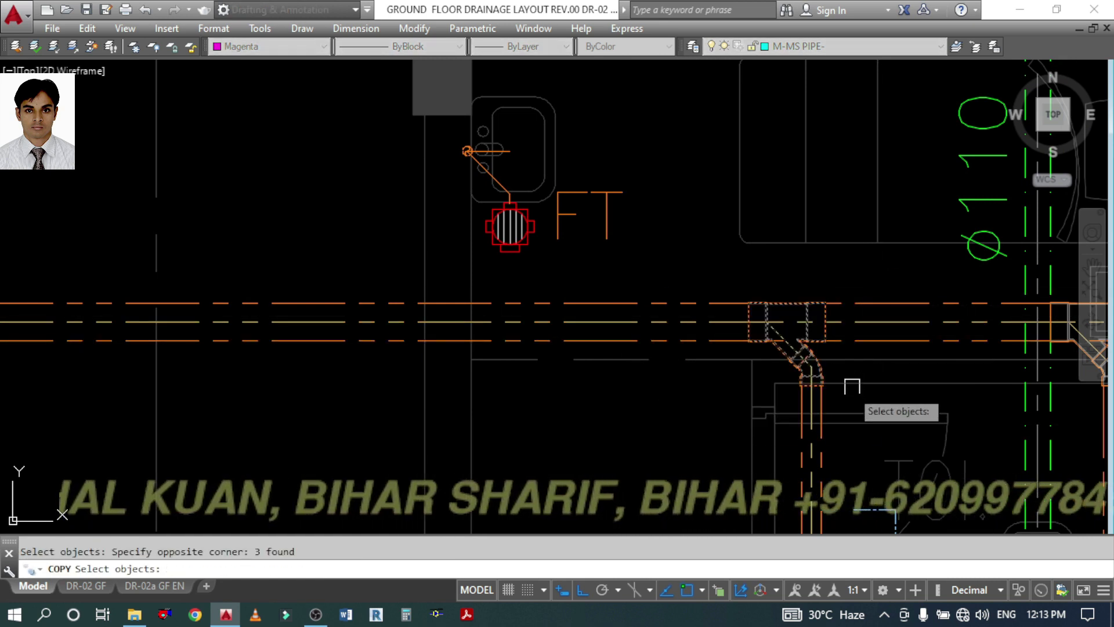
key(Return)
click(711, 433)
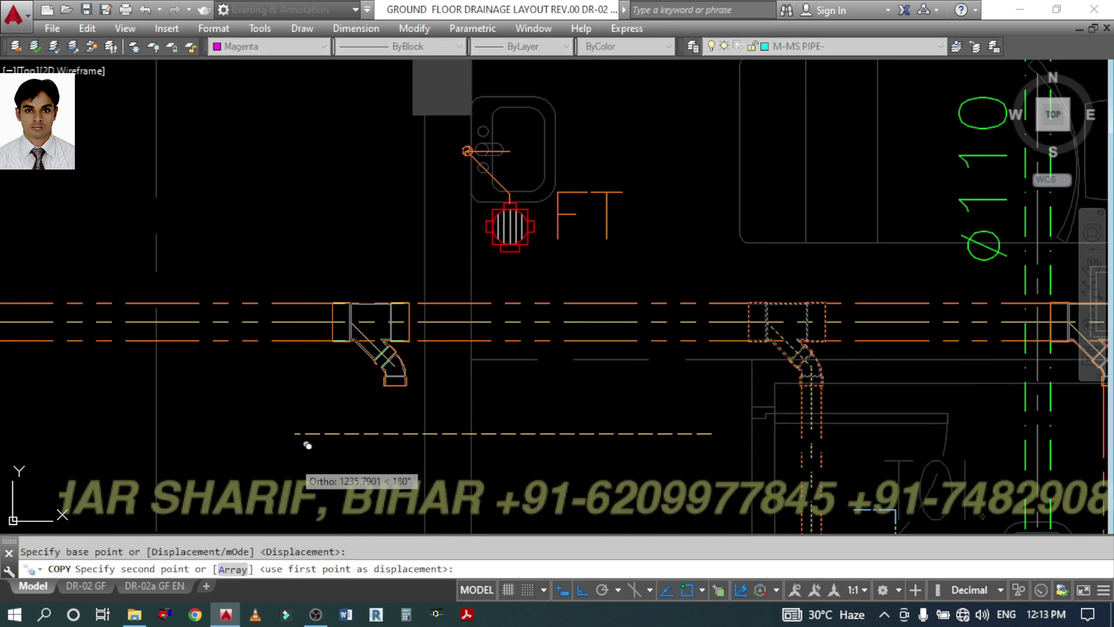
key(Escape)
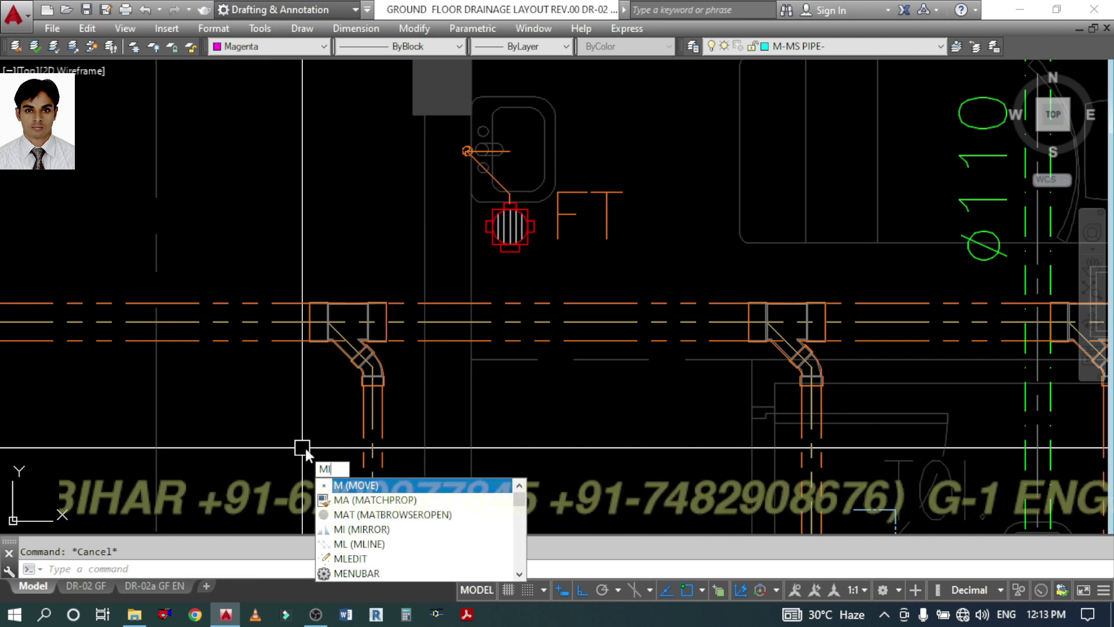
- Mirror the copied Y fitting, bend and branch pipe about the main waste pipe's centreline, erasing the source
key(Return)
click(389, 456)
click(346, 361)
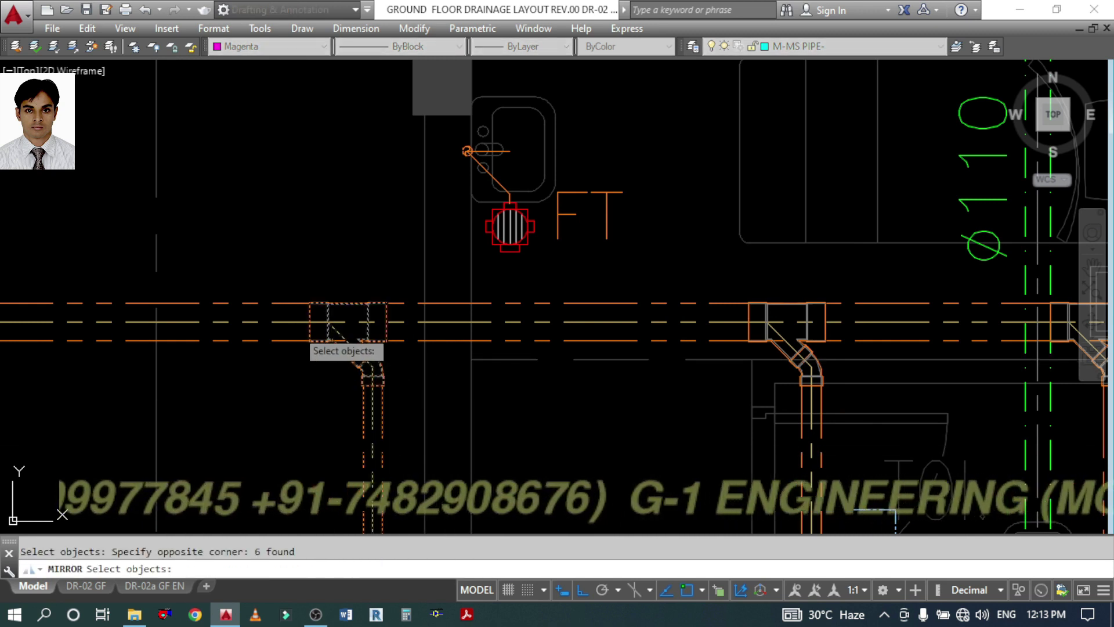
key(Return)
click(307, 321)
click(185, 293)
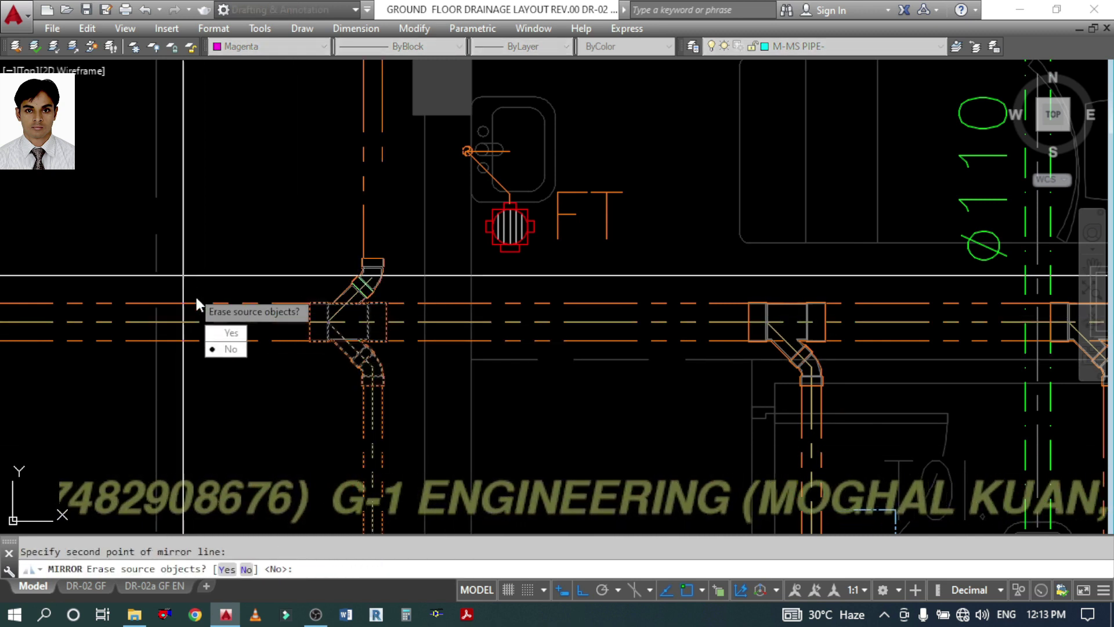
text(Y)
key(Return)
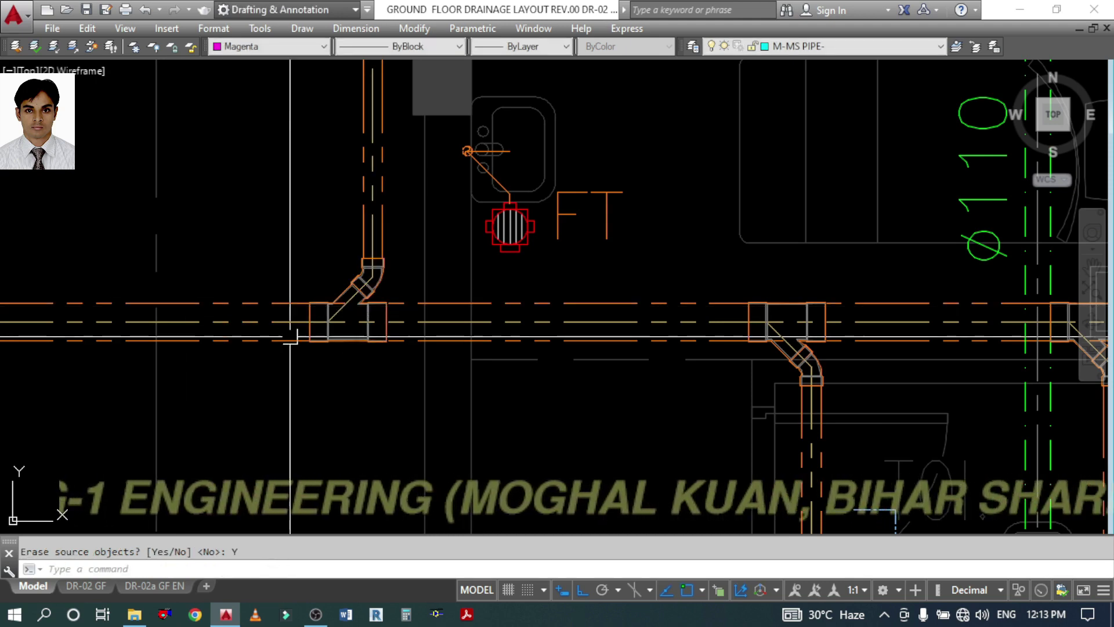
- Move the mirrored branch assembly horizontally so its pipe centreline lines up with the middle of the washbasin's floor trap
middle_drag(293, 336, 316, 430)
text(MOVE Select objects:)
key(Escape)
key(Return)
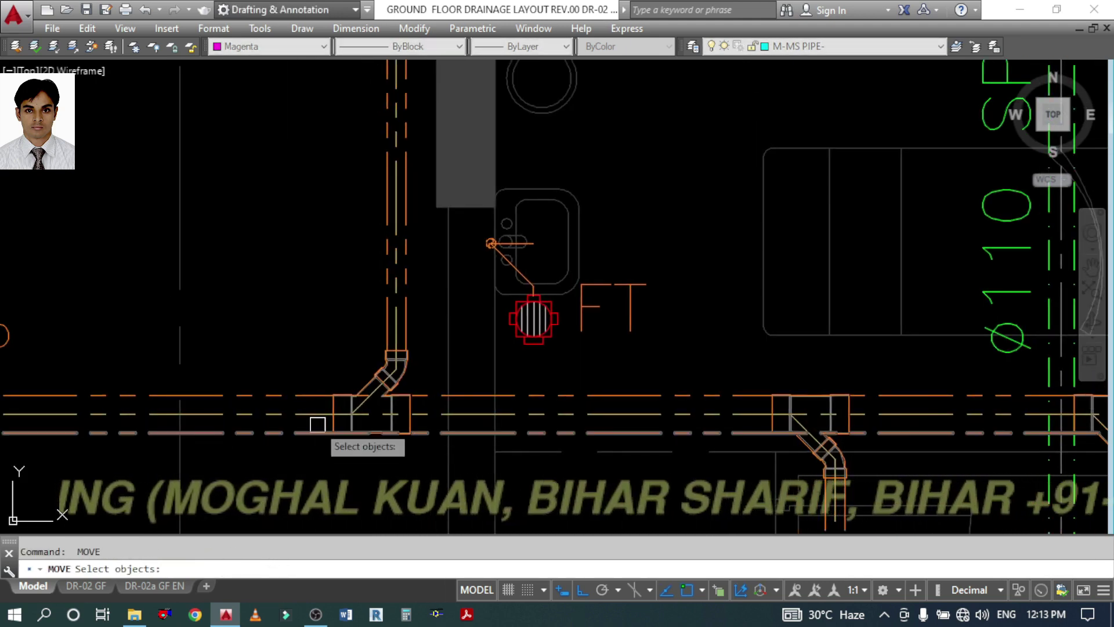
text(P)
key(Return)
key(Return)
scroll(397, 344, up, 2)
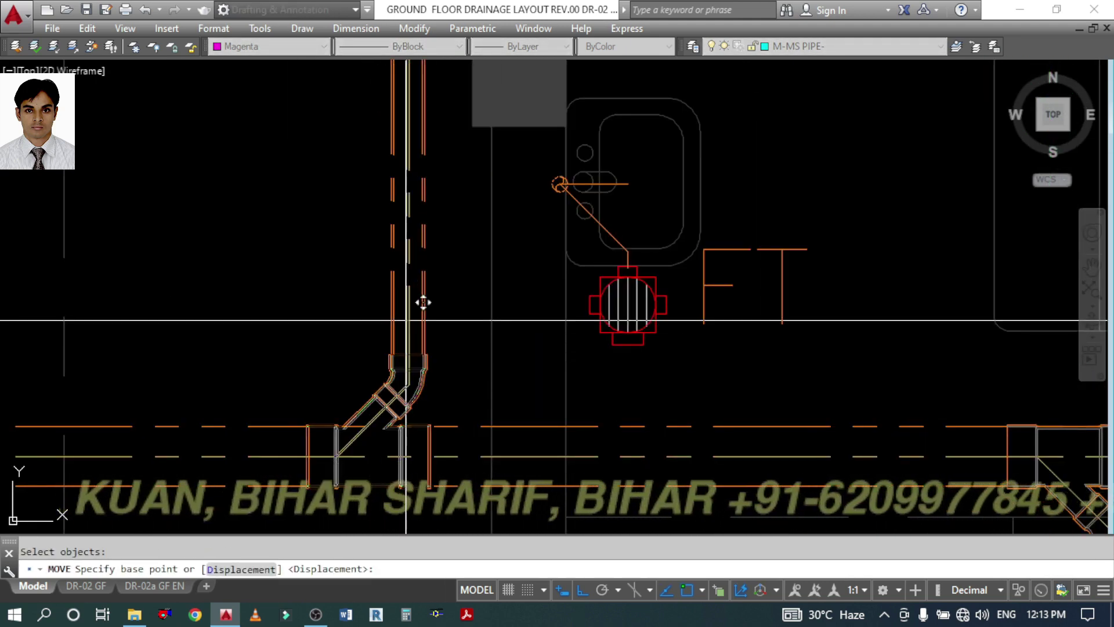
click(399, 321)
scroll(575, 348, up, 2)
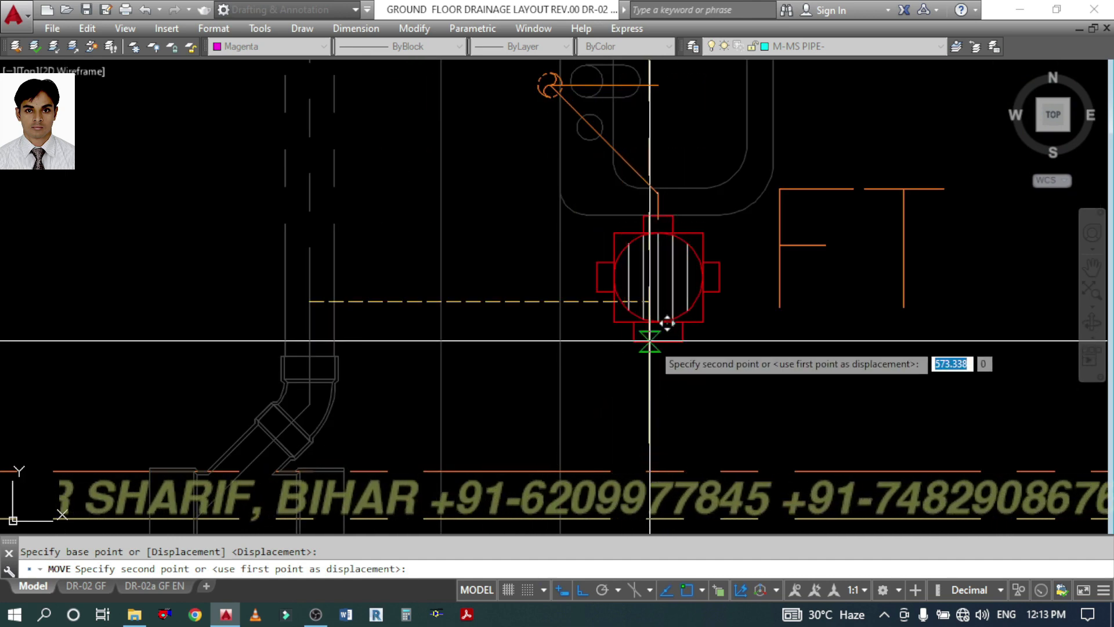
click(674, 325)
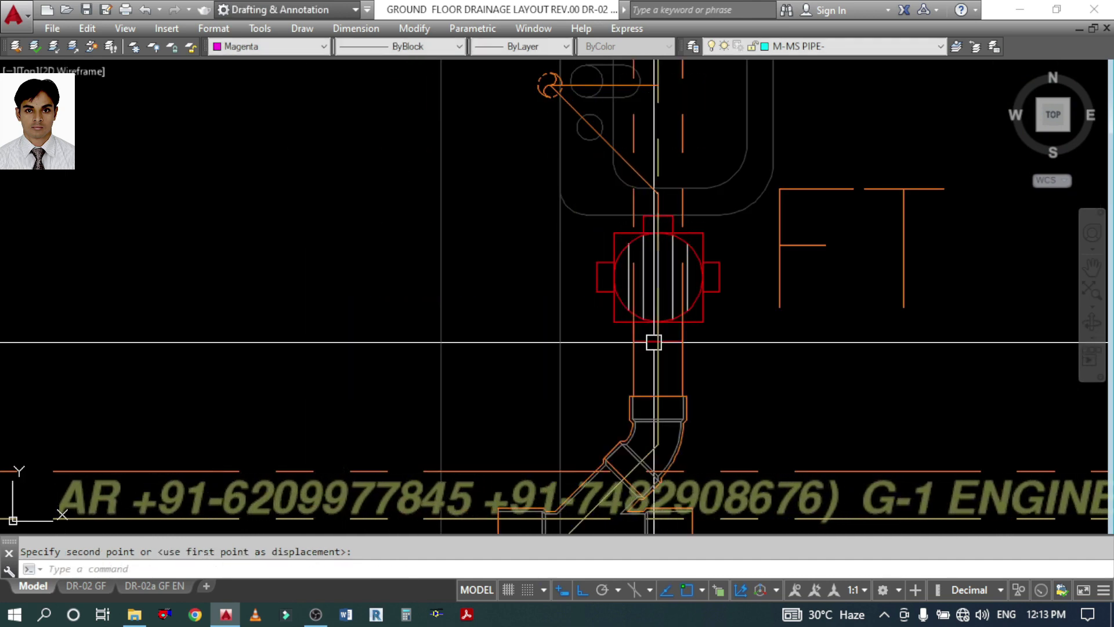
- Move the same branch assembly upward so its Y fitting sits on the main waste pipe's centreline
scroll(661, 342, down, 3)
scroll(668, 364, up, 1)
key(Return)
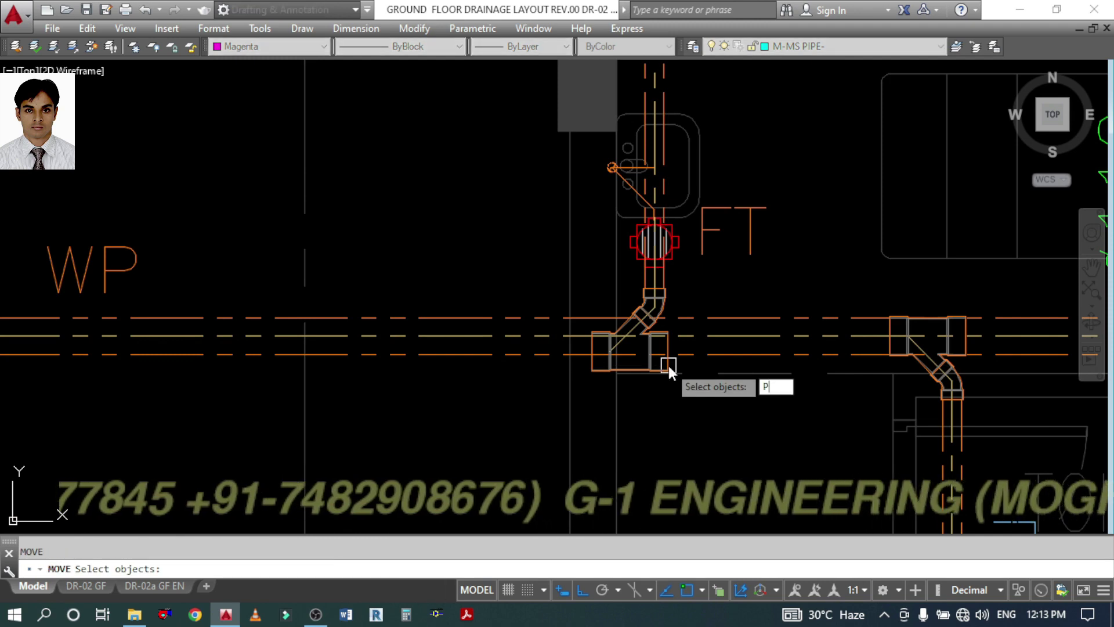
click(667, 366)
key(Return)
scroll(667, 366, up, 2)
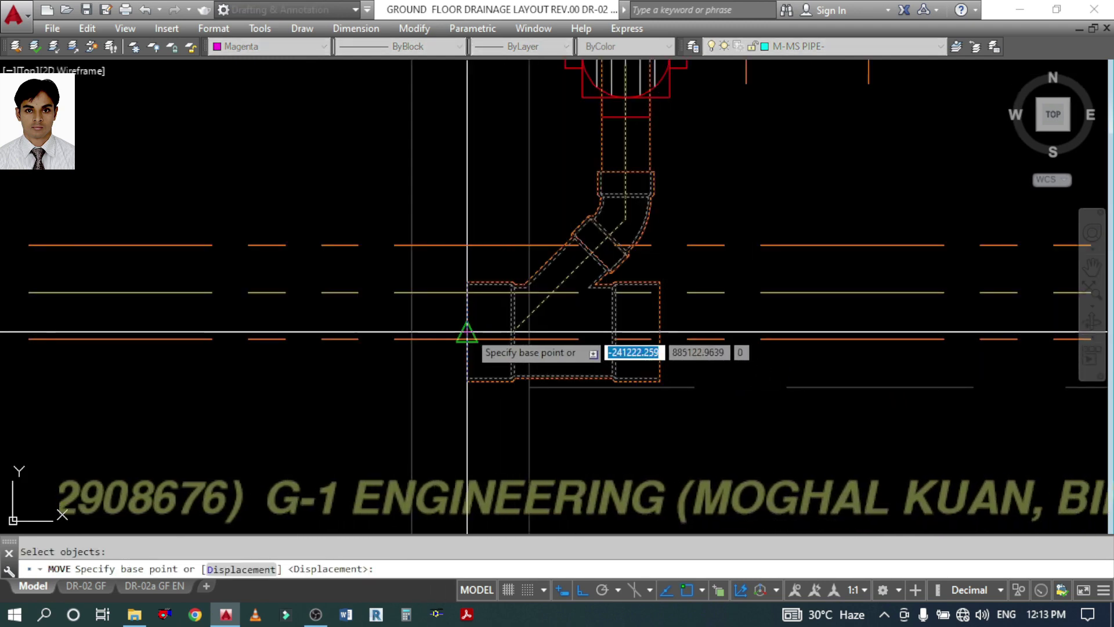
click(467, 292)
click(467, 292)
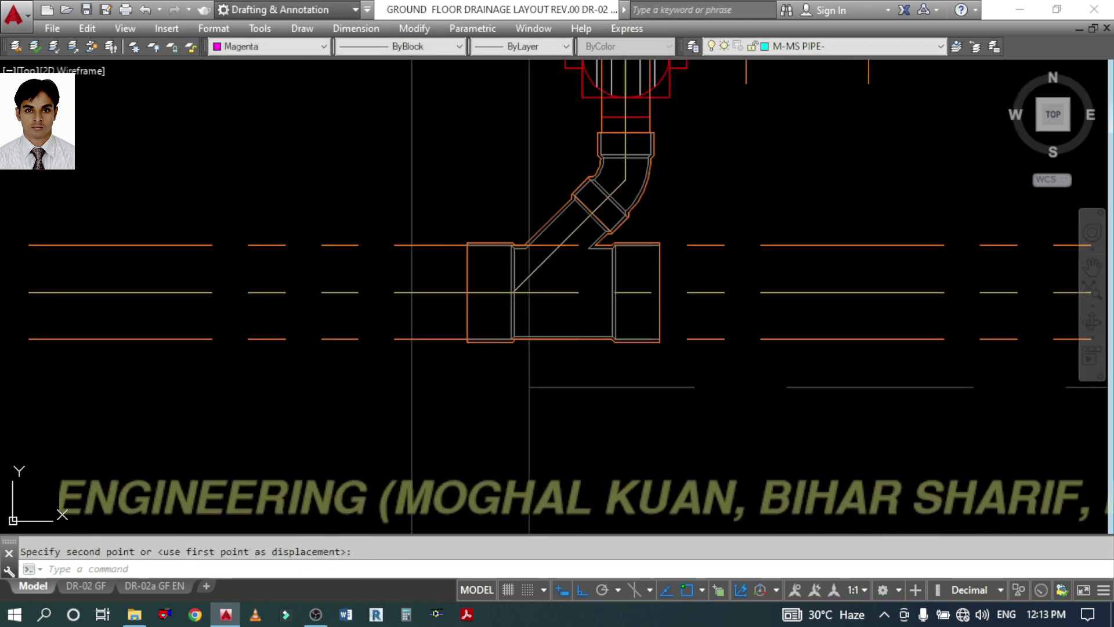
- Stretch the branch pipe's upper end down to the washbasin's floor trap, shortening both pipe lines and the centreline
middle_drag(577, 245, 533, 477)
text(s)
key(Return)
scroll(590, 388, down, 4)
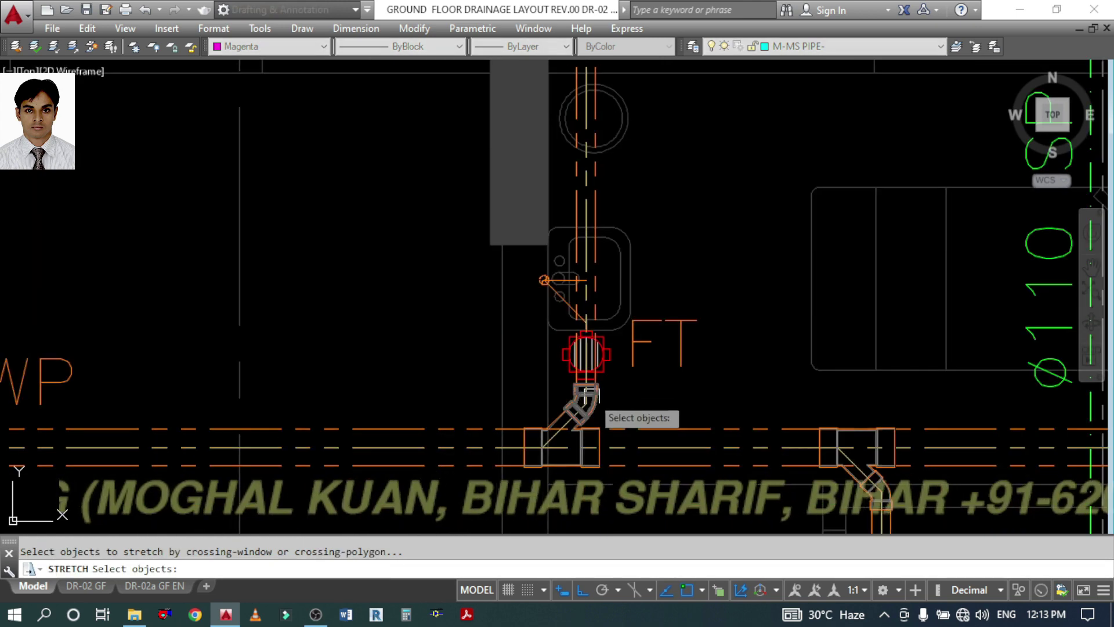
middle_drag(610, 233, 597, 383)
click(648, 242)
click(511, 174)
scroll(586, 220, up, 2)
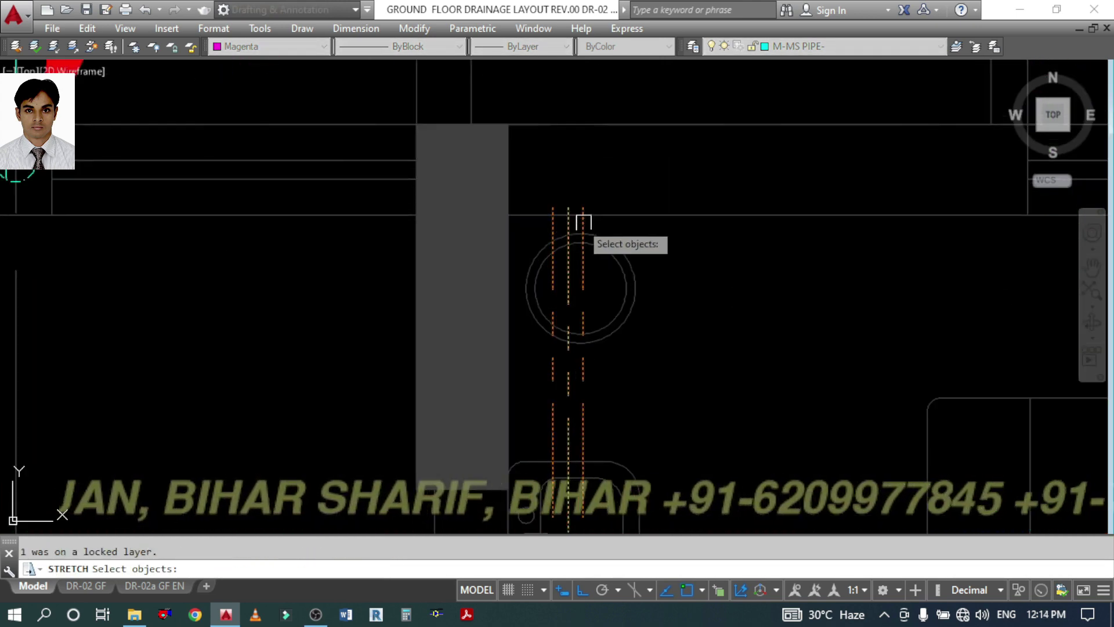
key(Return)
click(566, 206)
middle_drag(581, 453, 553, 186)
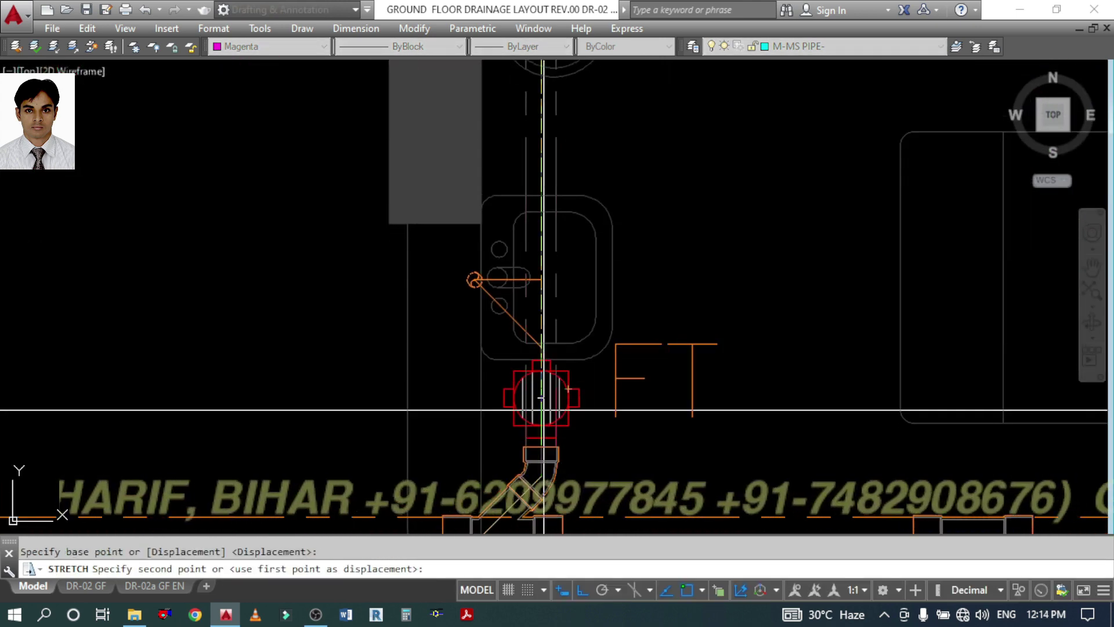
scroll(545, 409, up, 2)
click(538, 450)
scroll(609, 256, down, 3)
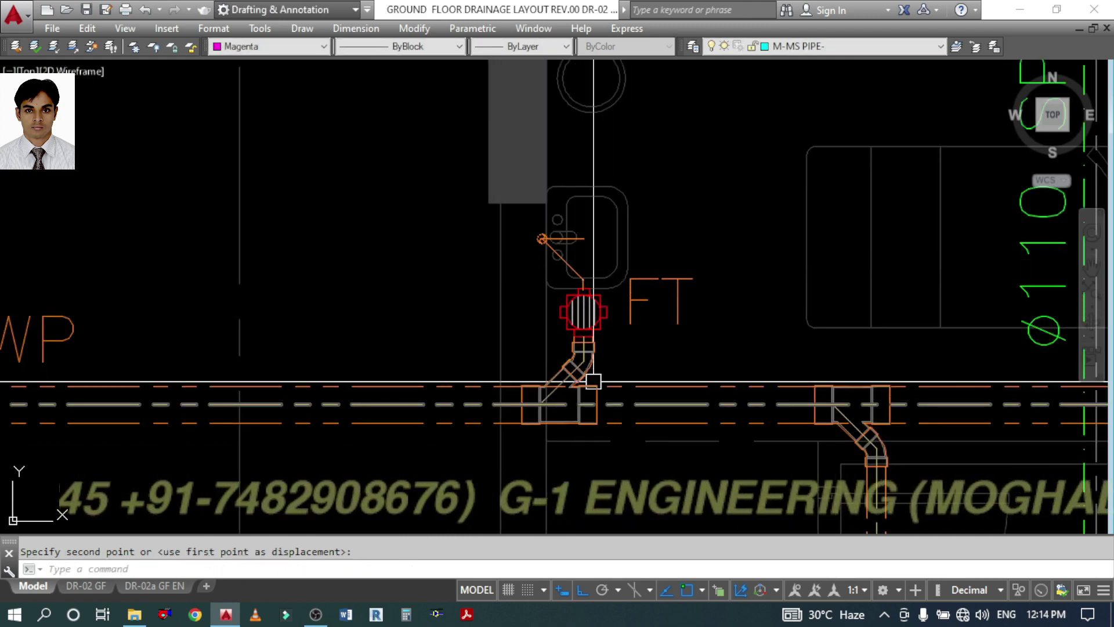
scroll(580, 389, down, 5)
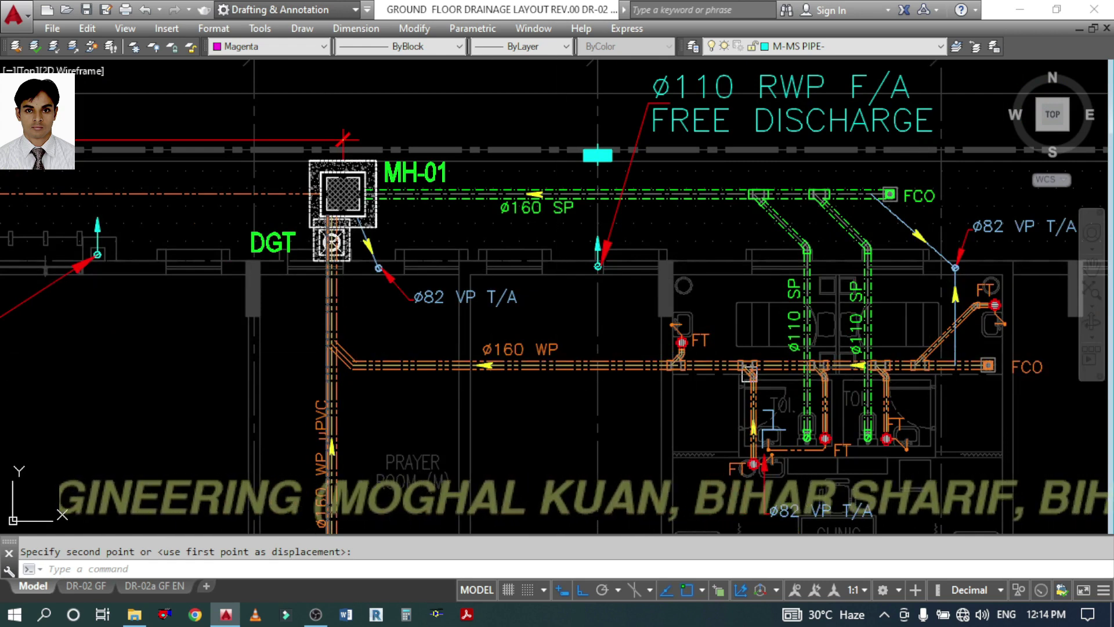
middle_drag(839, 413, 791, 388)
scroll(721, 452, up, 5)
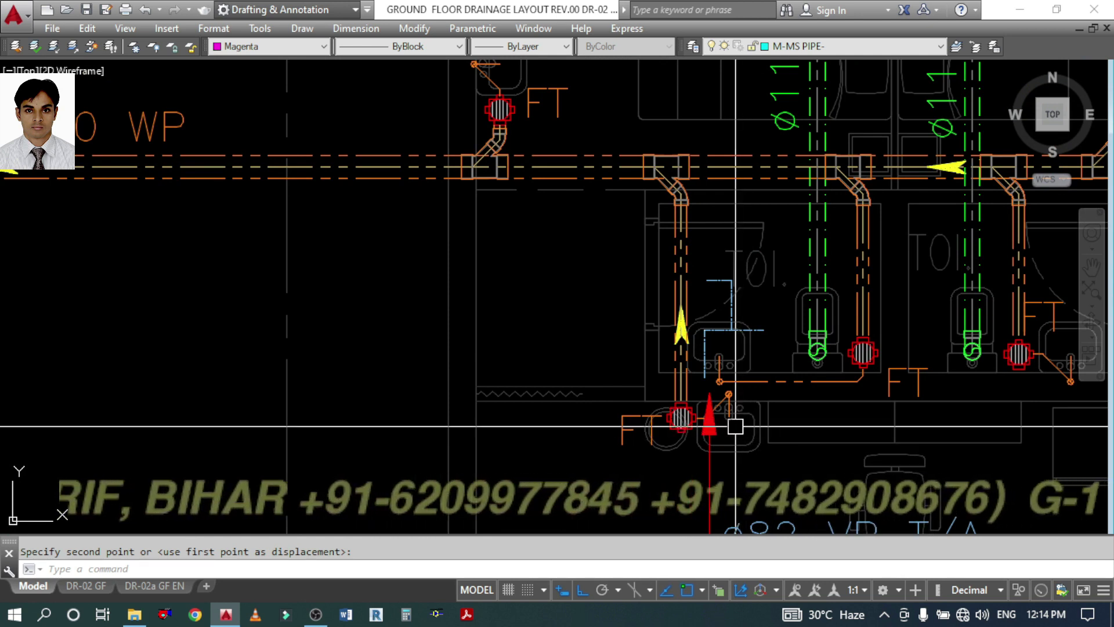
scroll(737, 430, up, 2)
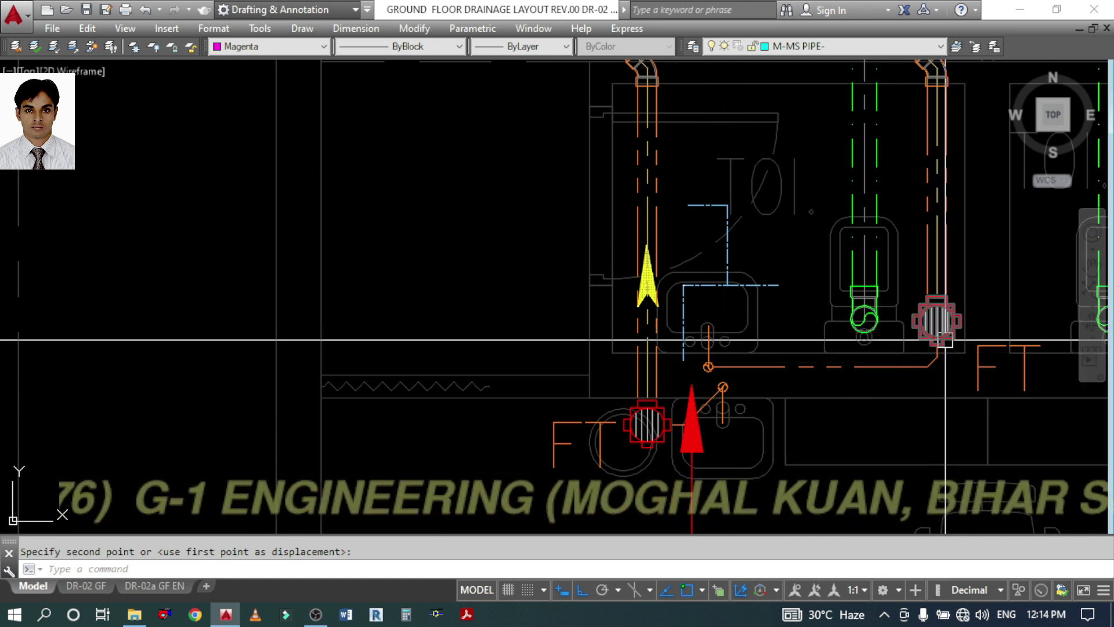
scroll(900, 346, down, 2)
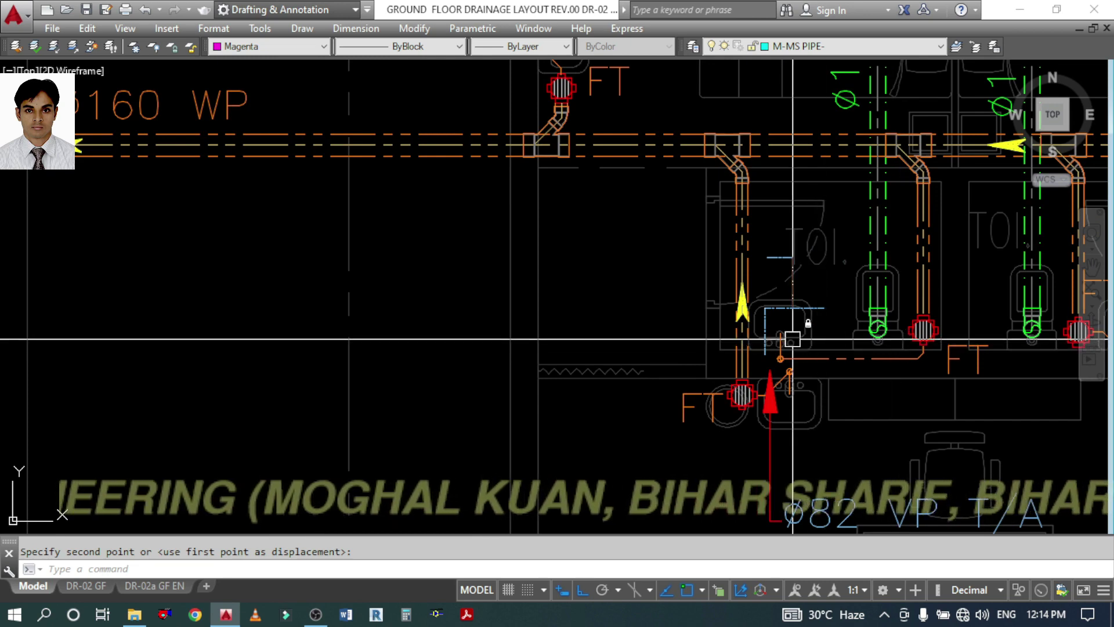
- Inspect the junction where the horizontal Ø160 waste pipe's diagonal end meets the vertical uPVC waste pipe
mouse_move(673, 313)
middle_down()
mouse_move(761, 398)
mouse_move(849, 441)
middle_up()
middle_drag(740, 302, 810, 332)
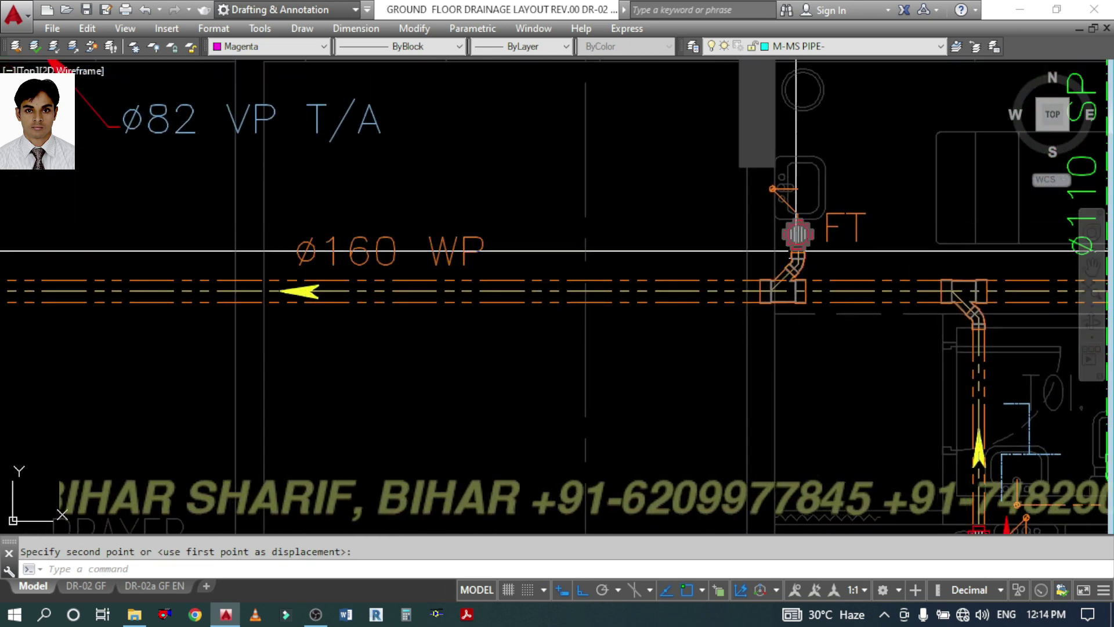
middle_drag(416, 286, 759, 318)
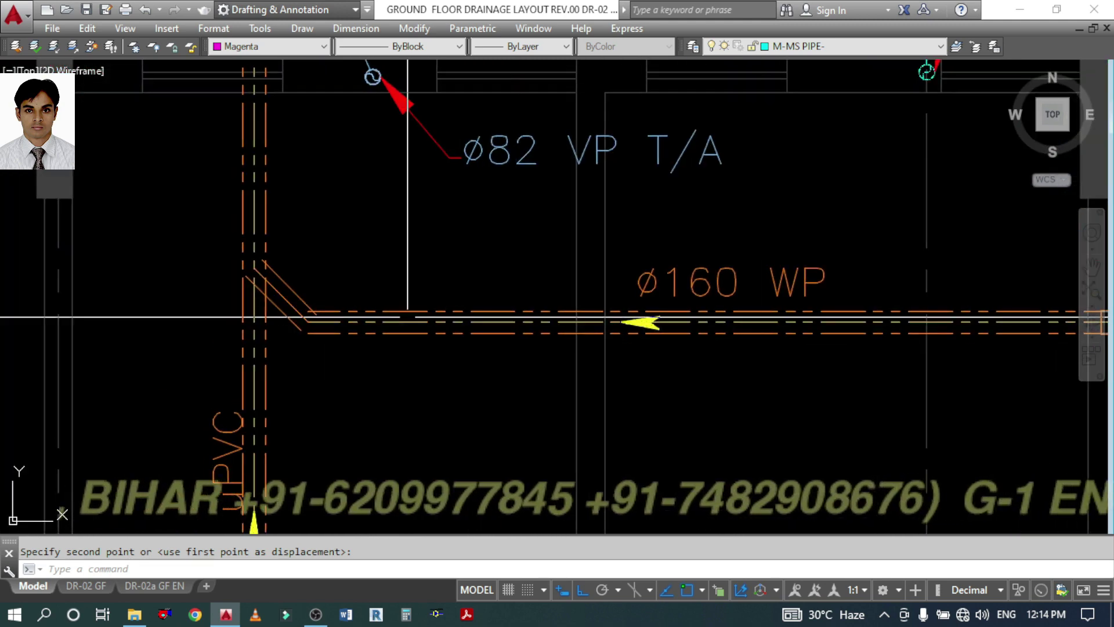
click(293, 159)
click(209, 189)
click(389, 258)
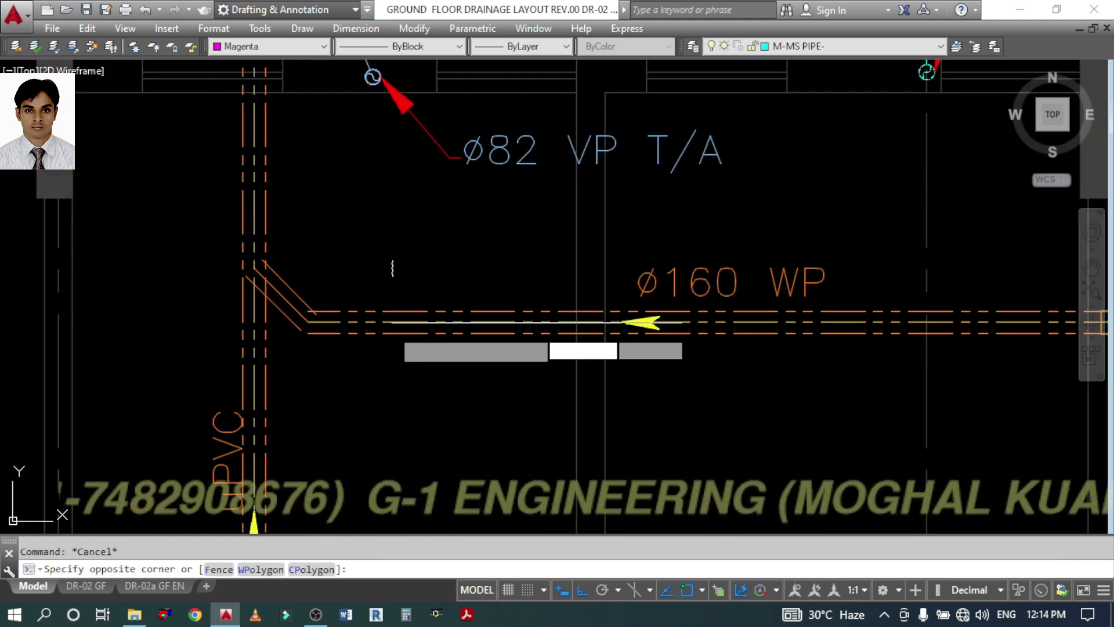
click(377, 391)
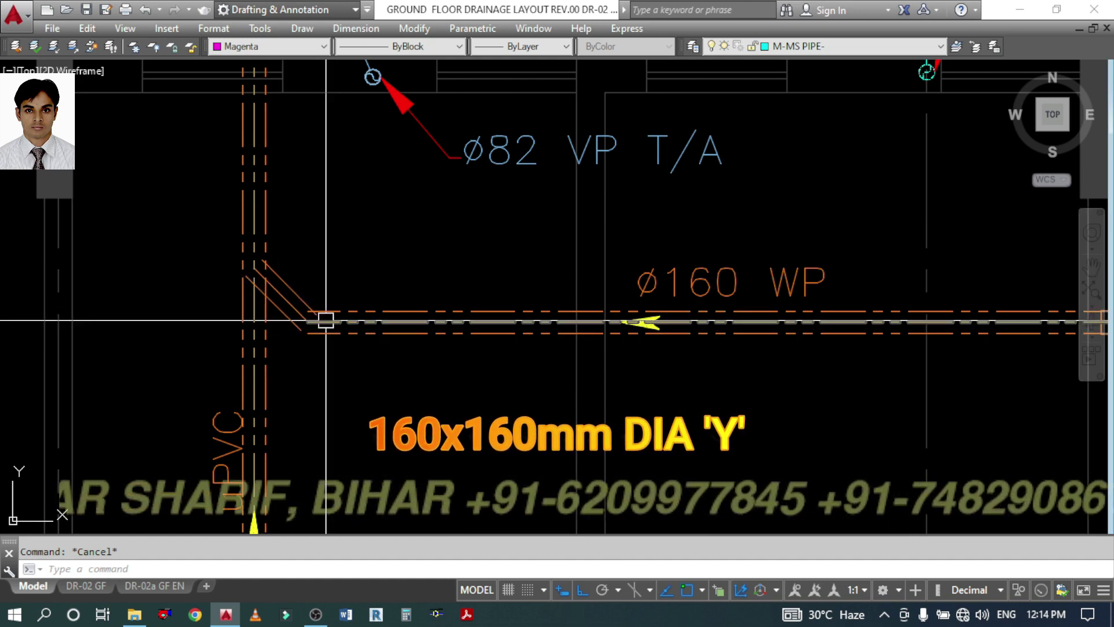
- Search the fittings block library for the Ø150 P600 Wye
scroll(326, 320, down, 6)
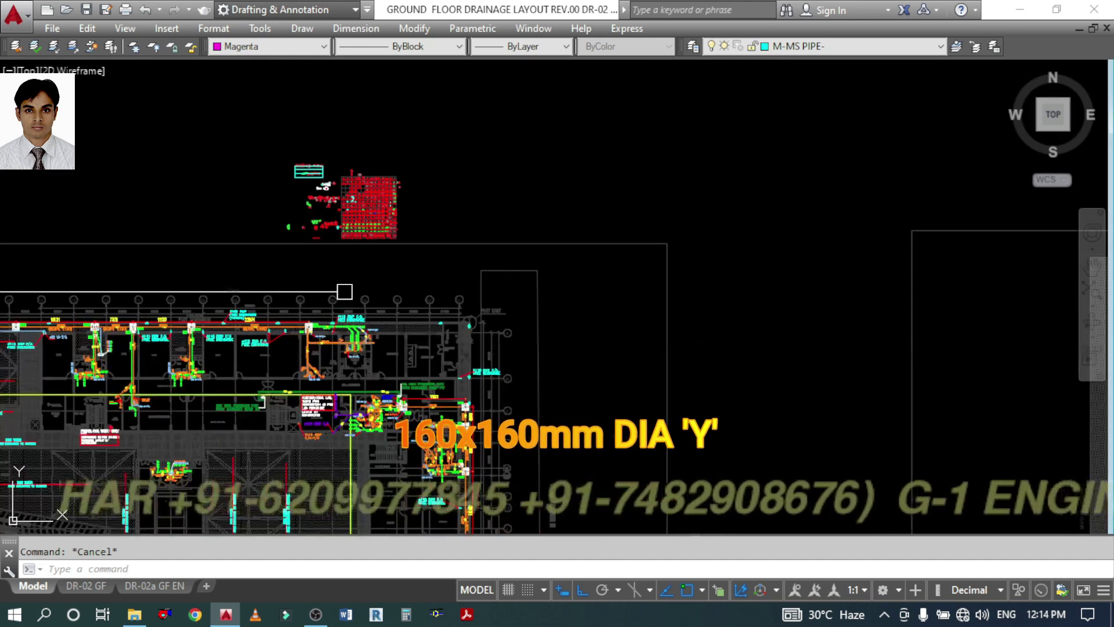
scroll(380, 238, up, 8)
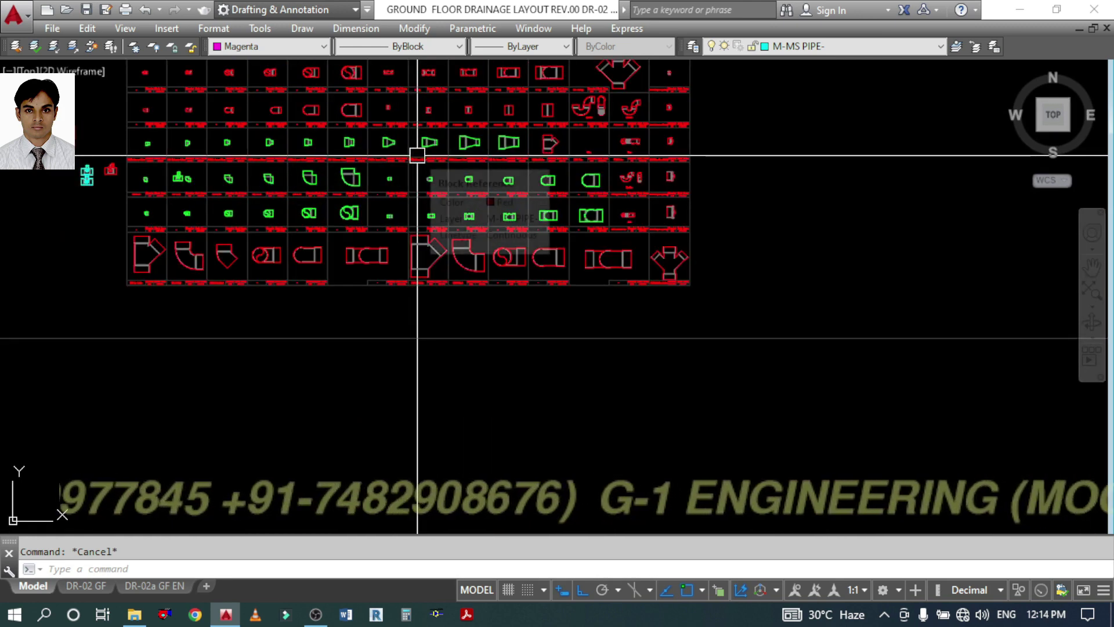
middle_drag(417, 155, 469, 320)
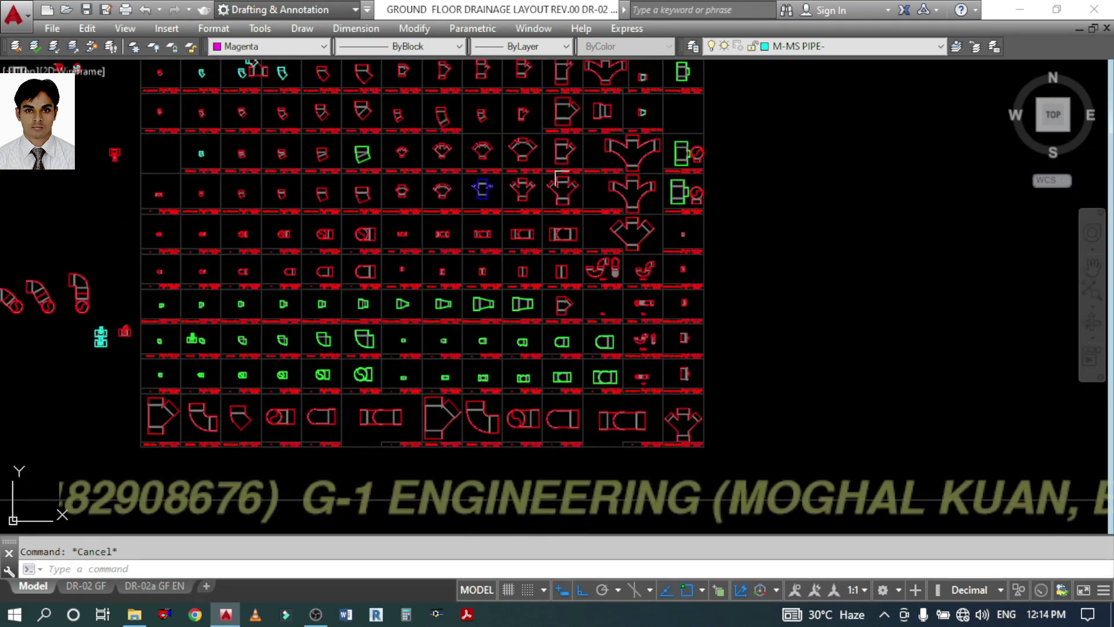
scroll(556, 177, up, 10)
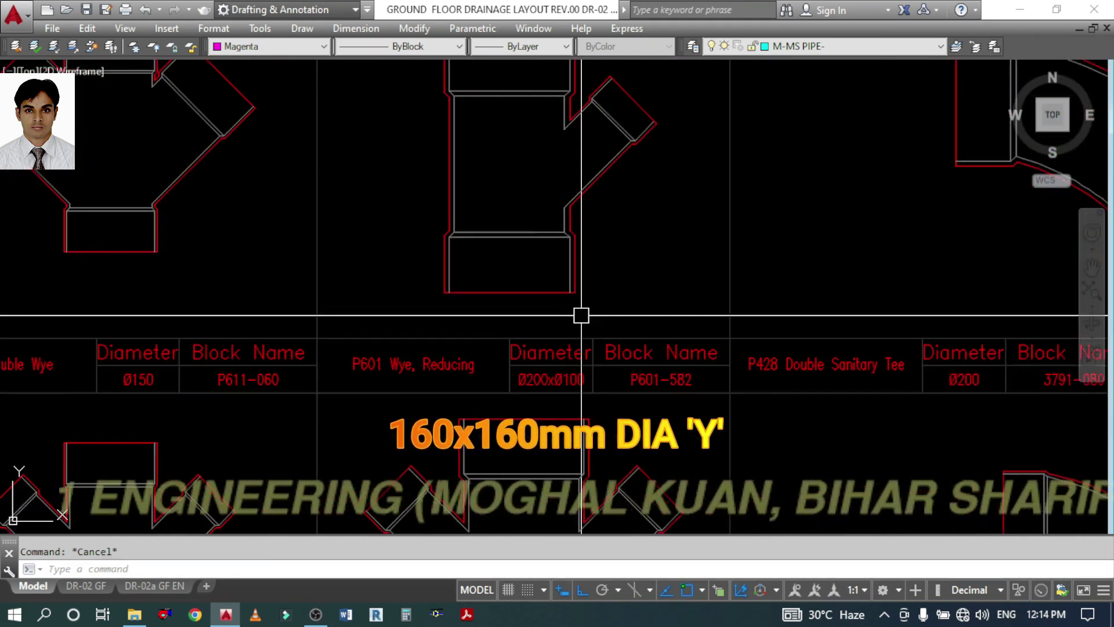
scroll(586, 316, down, 2)
mouse_move(358, 278)
middle_down()
mouse_move(401, 316)
mouse_move(398, 485)
middle_up()
middle_drag(640, 260, 633, 293)
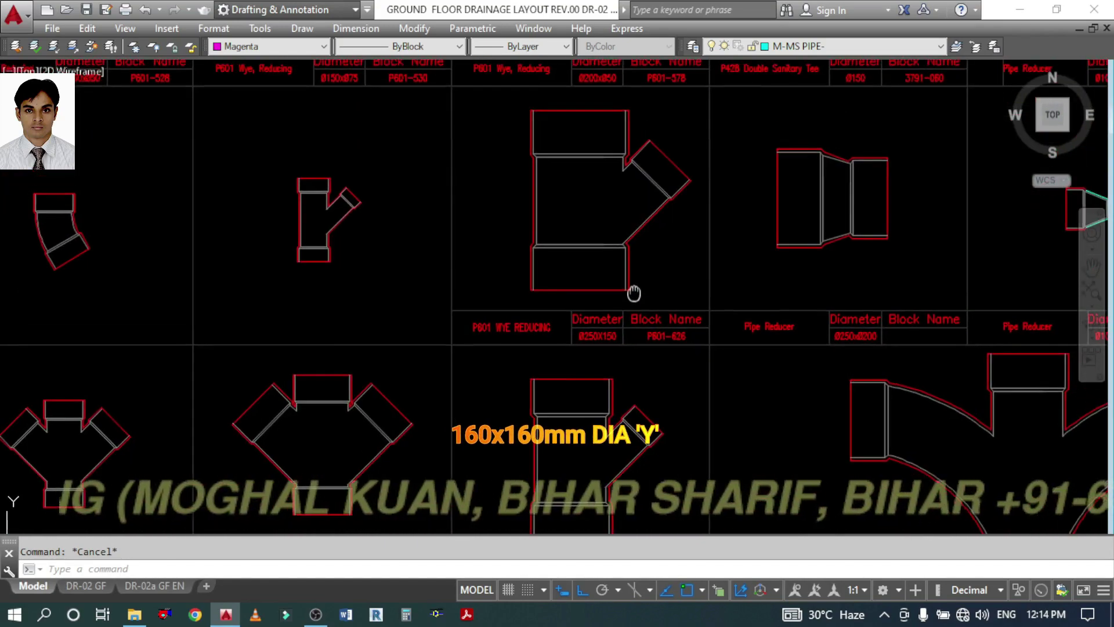
scroll(633, 293, down, 3)
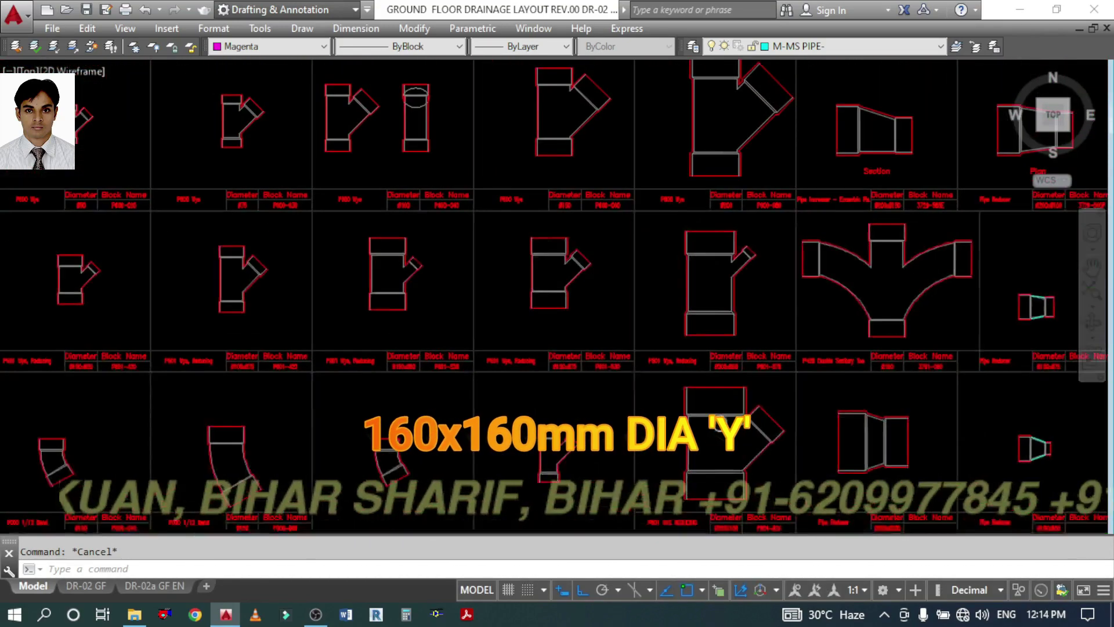
middle_drag(715, 409, 709, 462)
scroll(590, 227, up, 5)
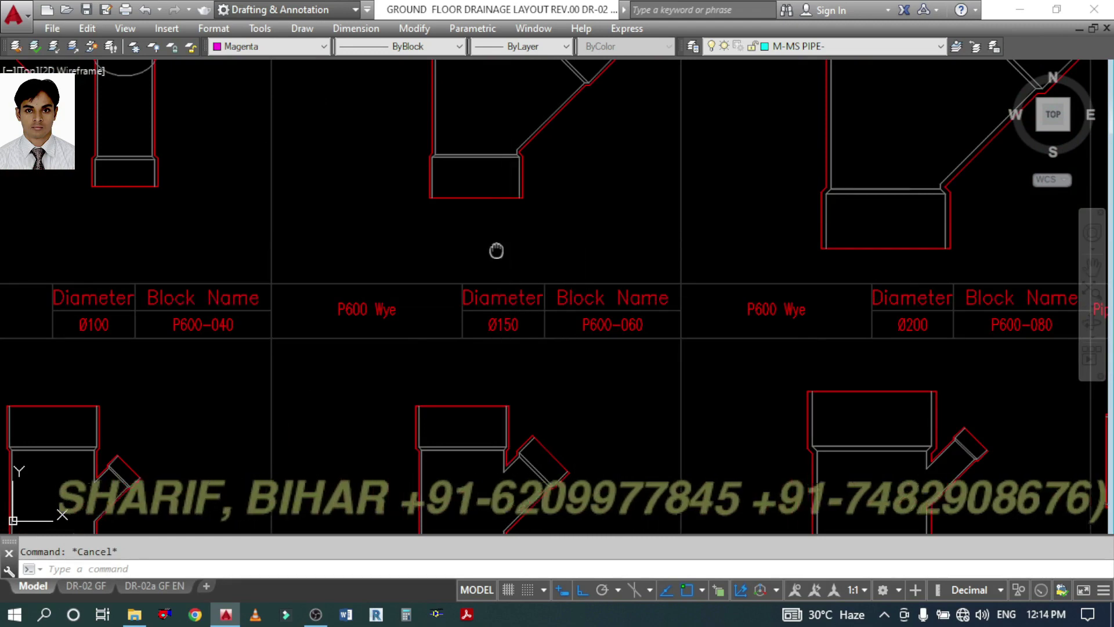
middle_drag(496, 251, 513, 436)
- Copy the Ø150 P600 Wye from the fittings library onto the vertical waste pipe's centreline below the DGT
text(o)
key(Return)
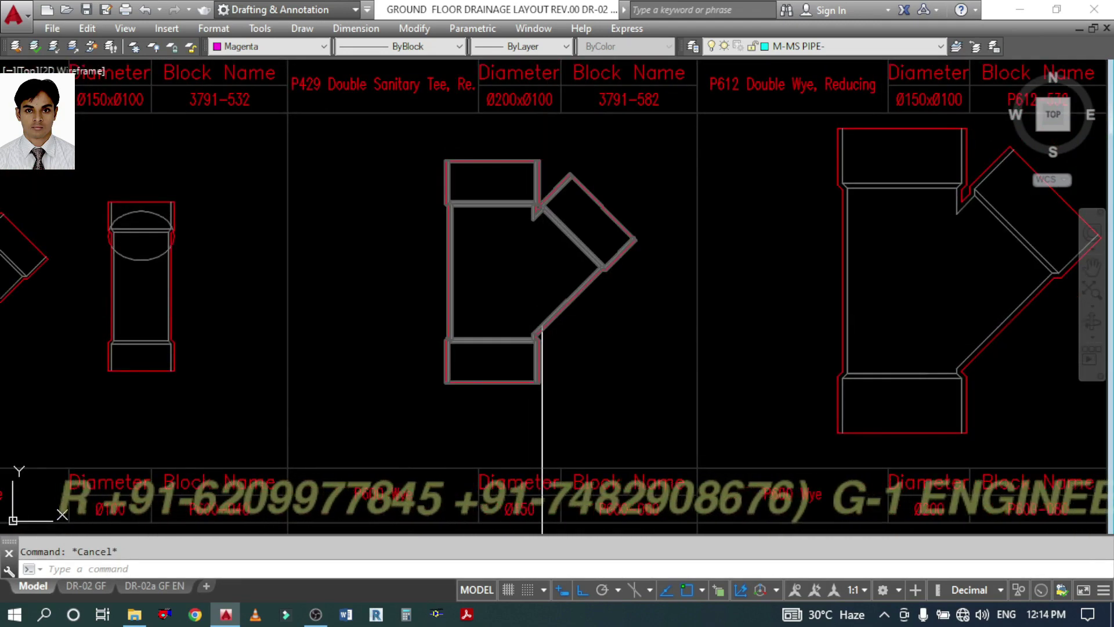
click(508, 361)
key(Return)
click(493, 382)
scroll(534, 304, down, 8)
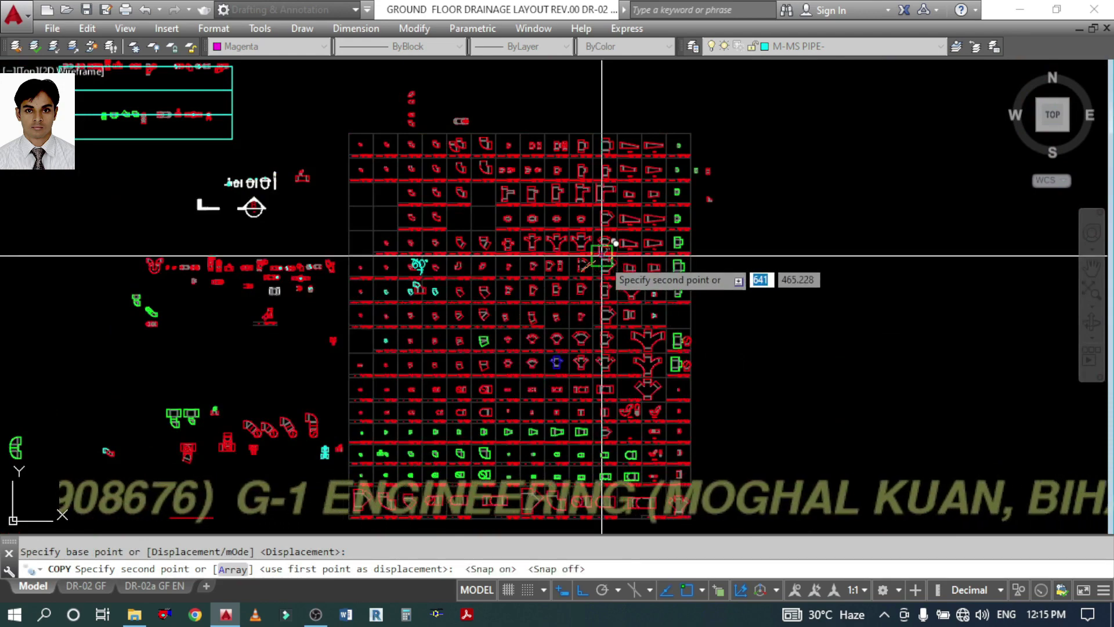
scroll(601, 255, down, 4)
key(F8)
scroll(522, 343, down, 4)
middle_drag(505, 447, 586, 214)
scroll(575, 226, up, 8)
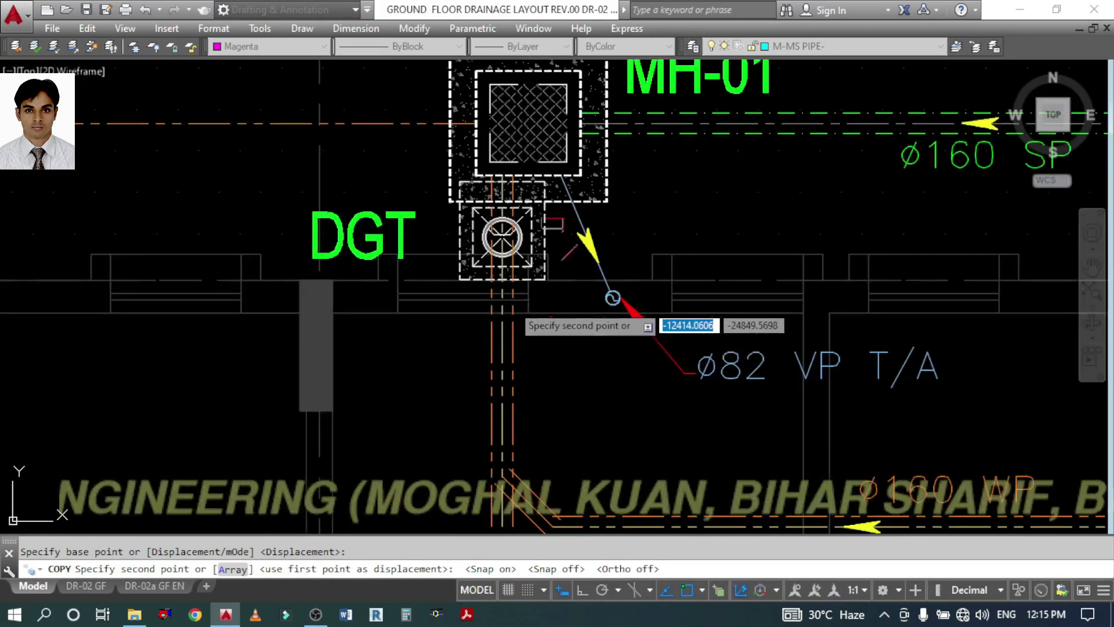
scroll(502, 351, up, 6)
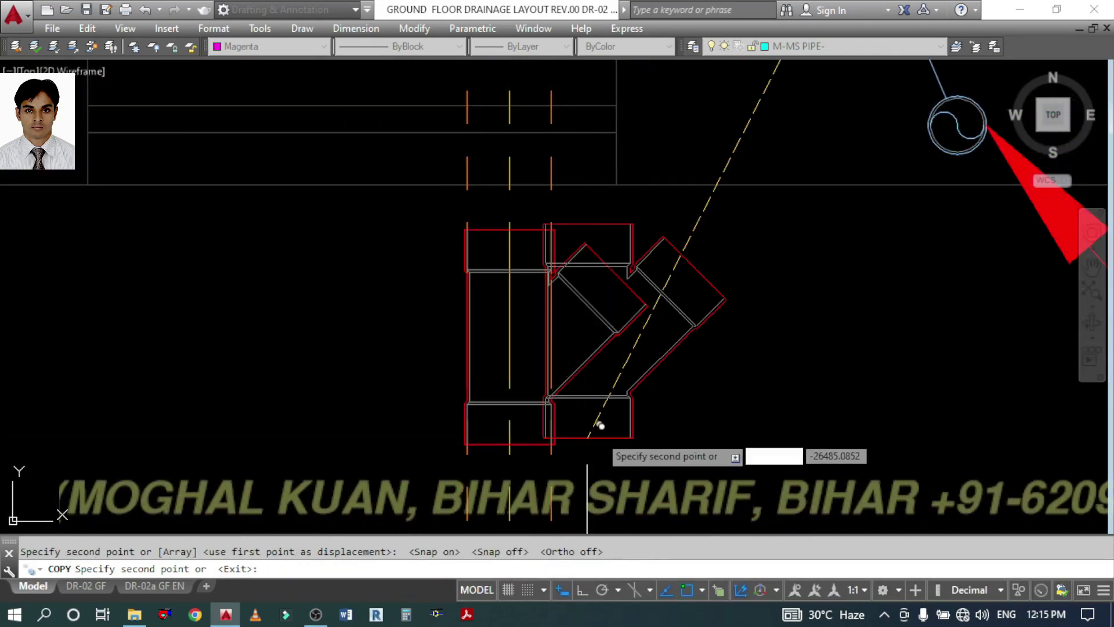
key(Escape)
- Mirror the copied wye about a horizontal line so its branch faces downward, erasing the source
middle_drag(601, 426, 624, 280)
text(M)
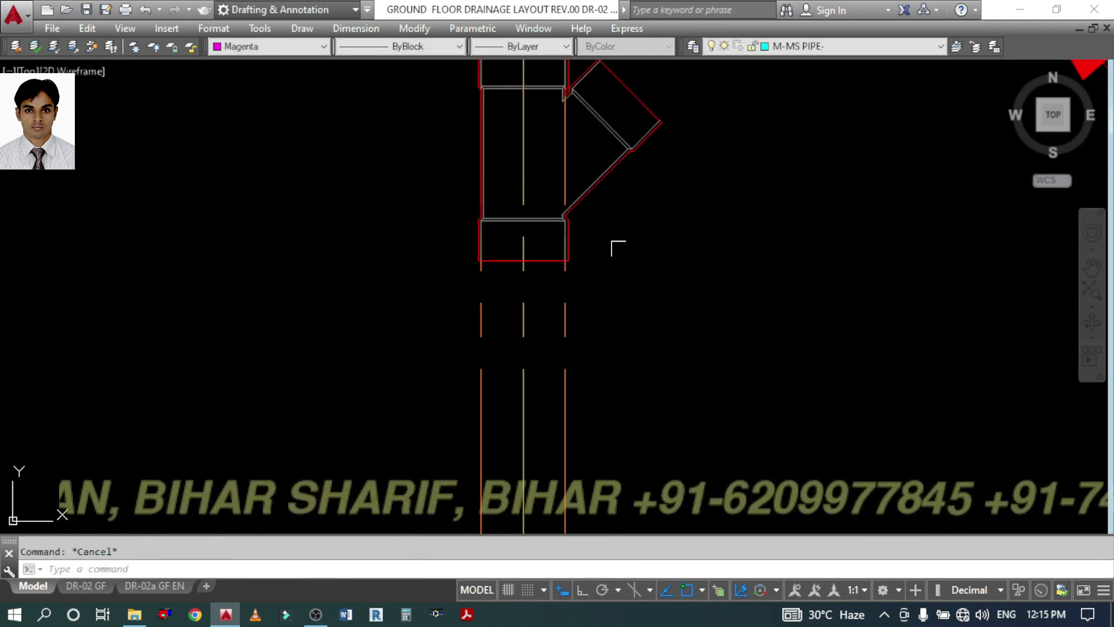
text(mi)
key(Return)
click(609, 171)
key(Return)
key(F8)
click(669, 242)
click(684, 247)
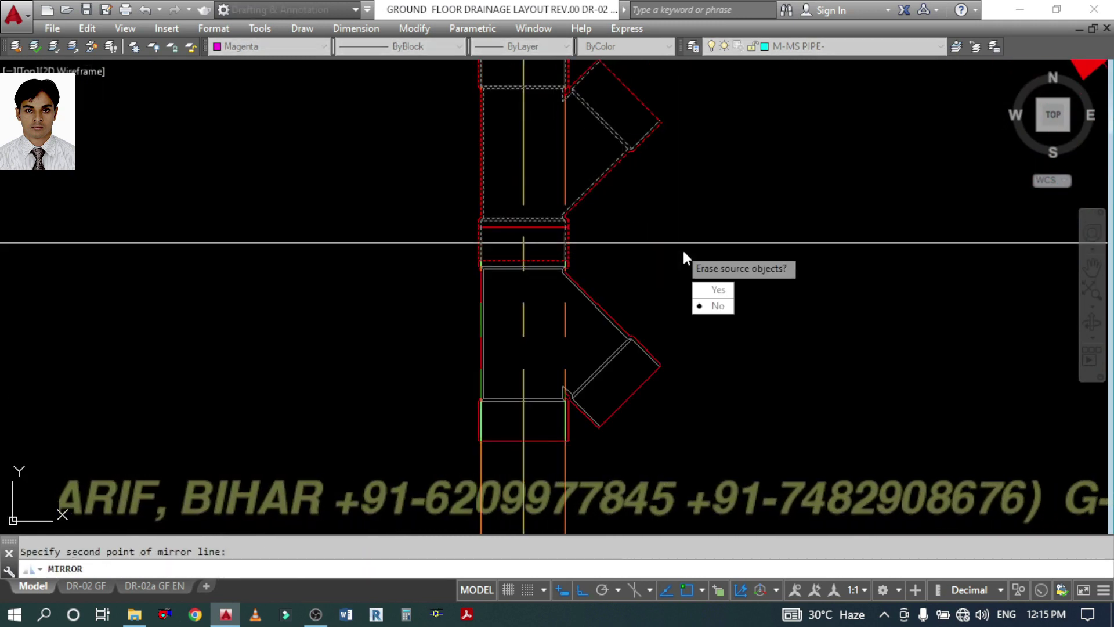
text(y)
key(Return)
scroll(648, 278, down, 3)
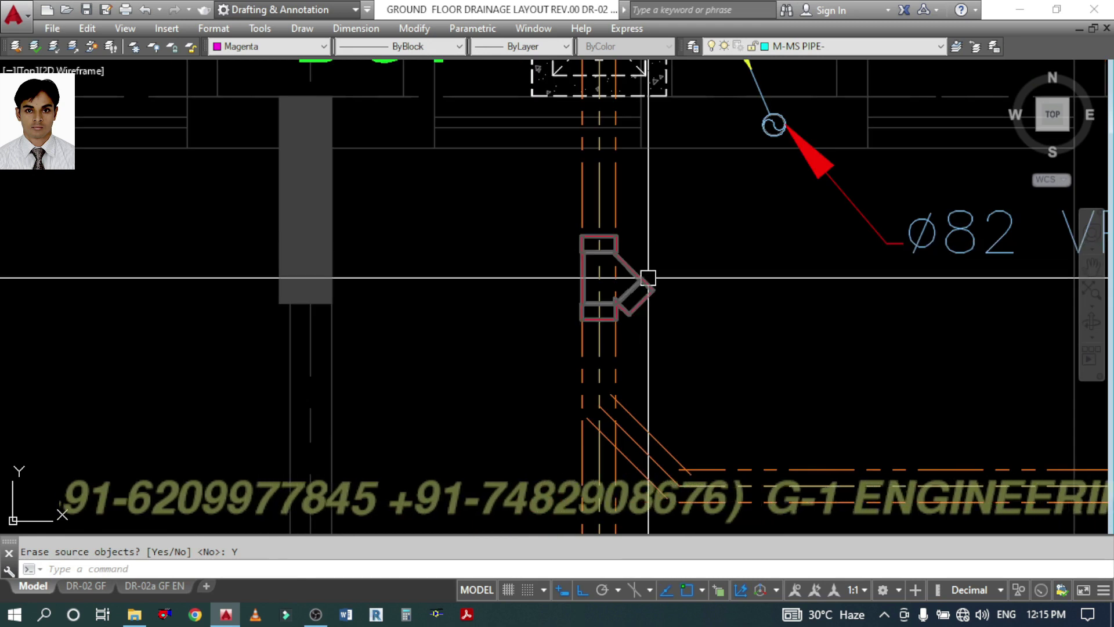
- Move the wye down the vertical waste pipe so its insertion point sits where the diagonal branch centreline joins
click(648, 278)
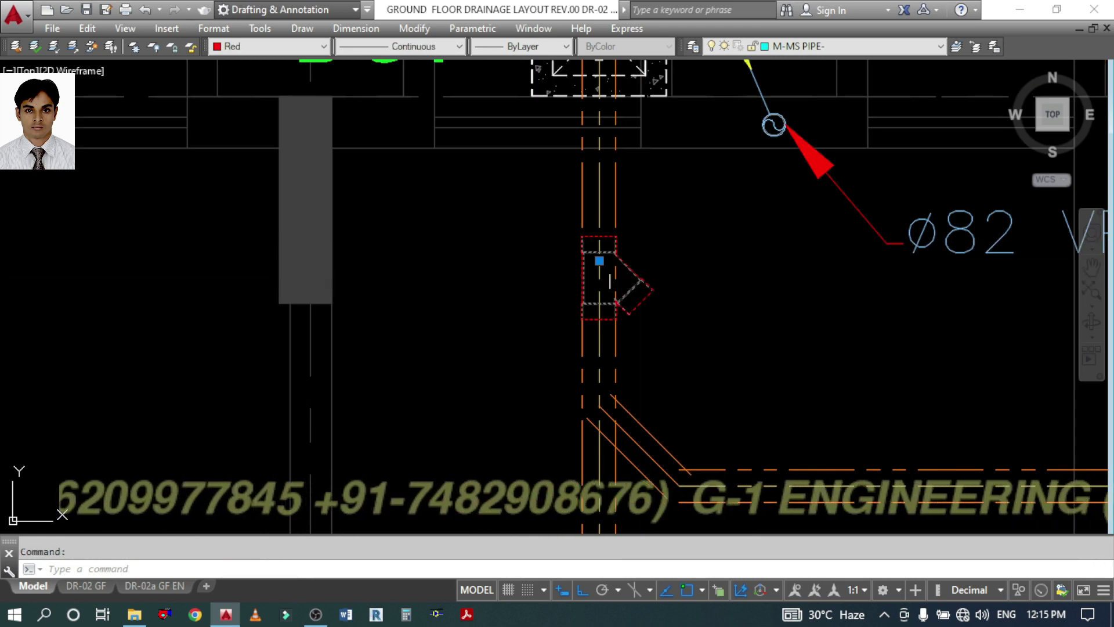
click(598, 260)
click(616, 388)
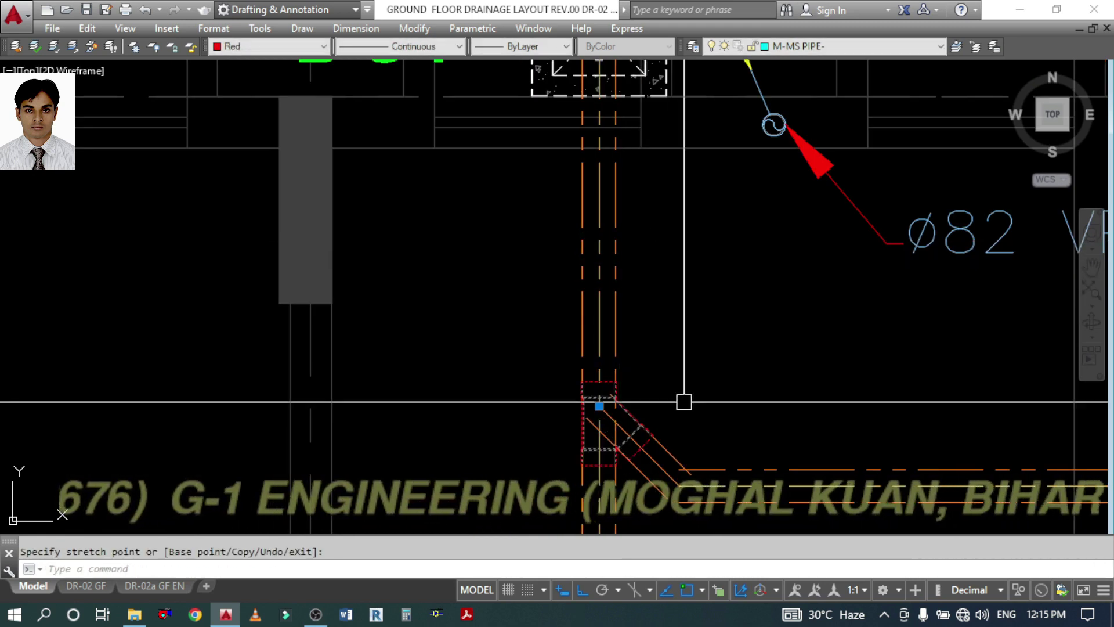
- Copy the Ø150 P323 1/8 Bend from the fittings library to just below the horizontal Ø160 waste pipe's end
middle_drag(684, 398, 650, 303)
scroll(681, 392, down, 8)
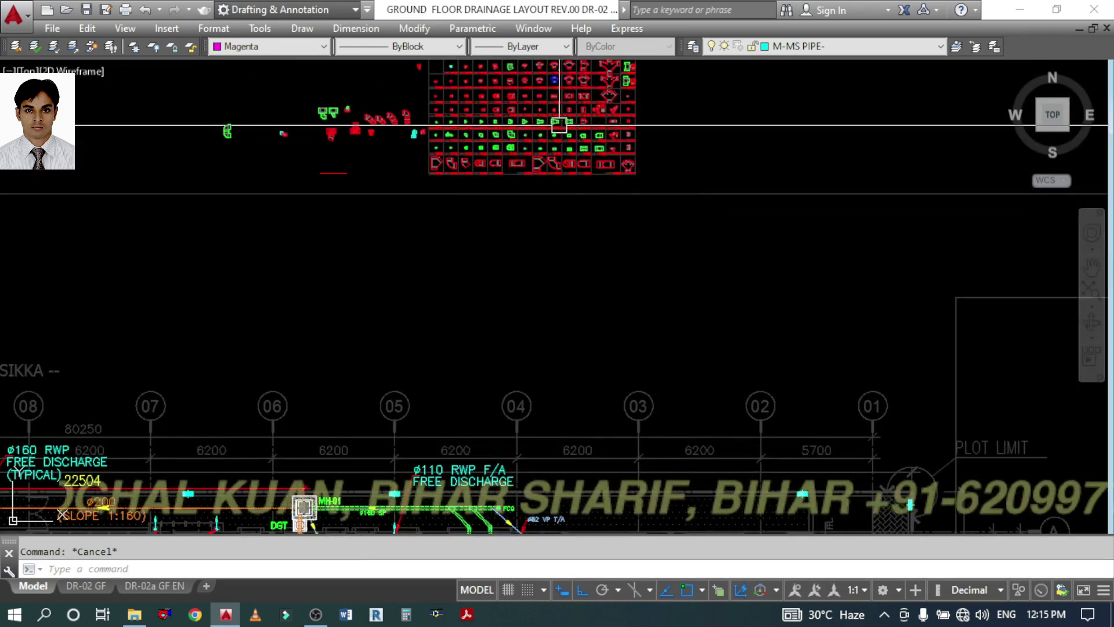
scroll(559, 125, up, 8)
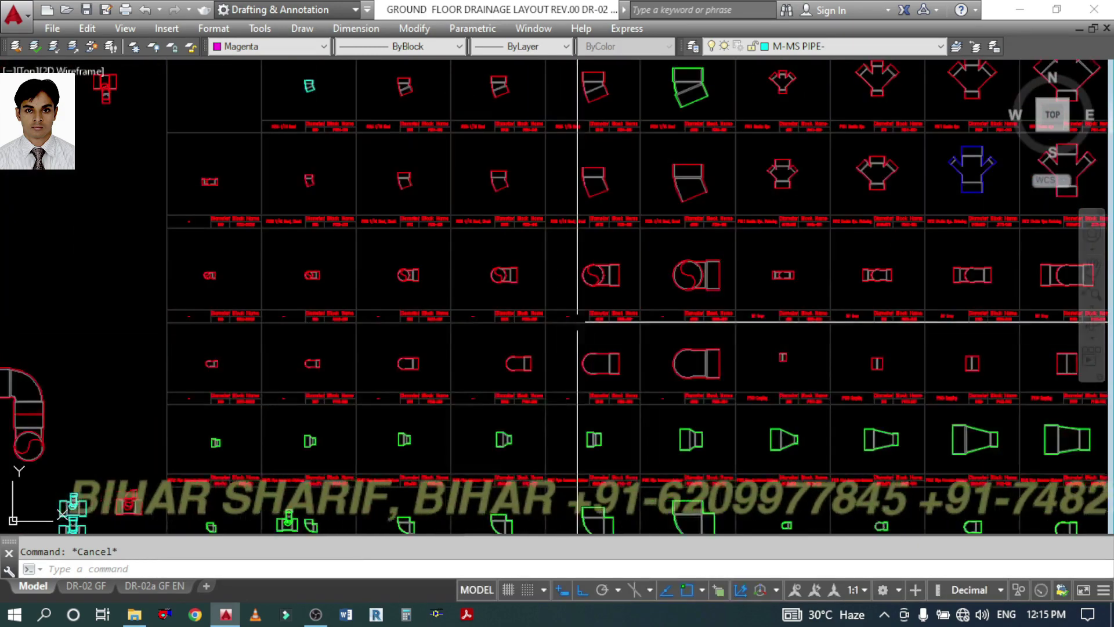
scroll(604, 167, up, 6)
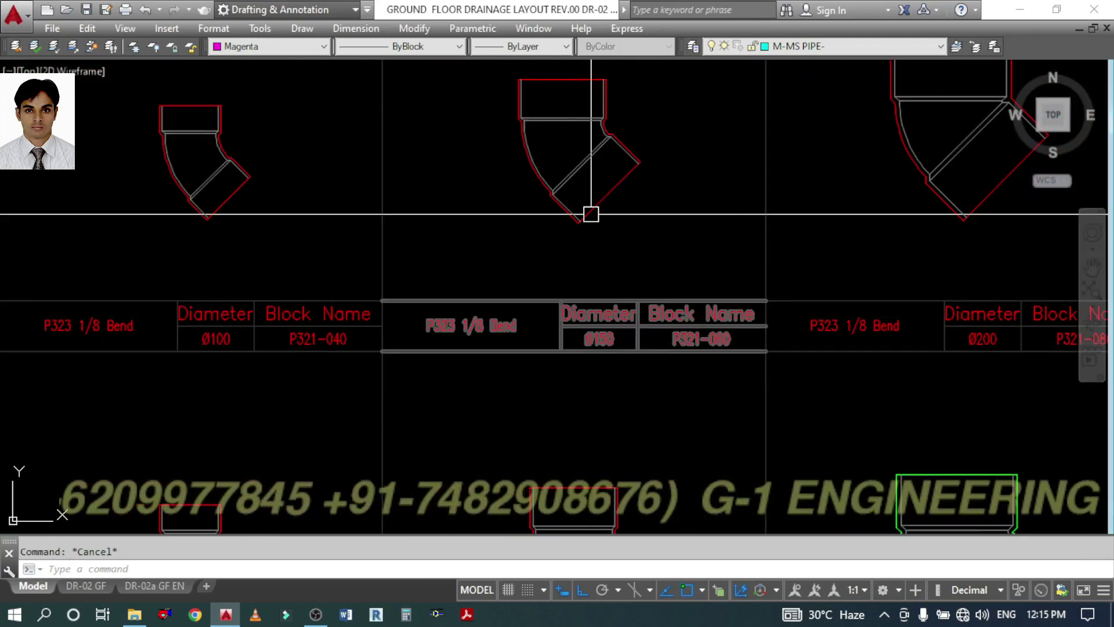
click(592, 205)
key(space)
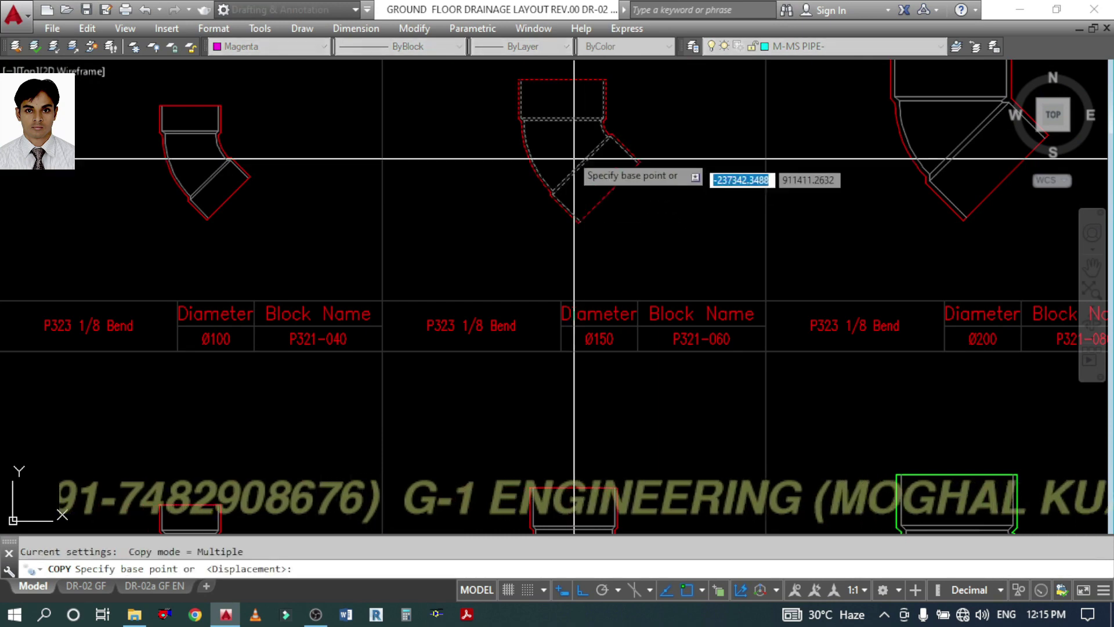
click(559, 142)
scroll(643, 203, down, 5)
key(F8)
scroll(645, 174, down, 4)
scroll(634, 216, down, 5)
scroll(575, 348, up, 4)
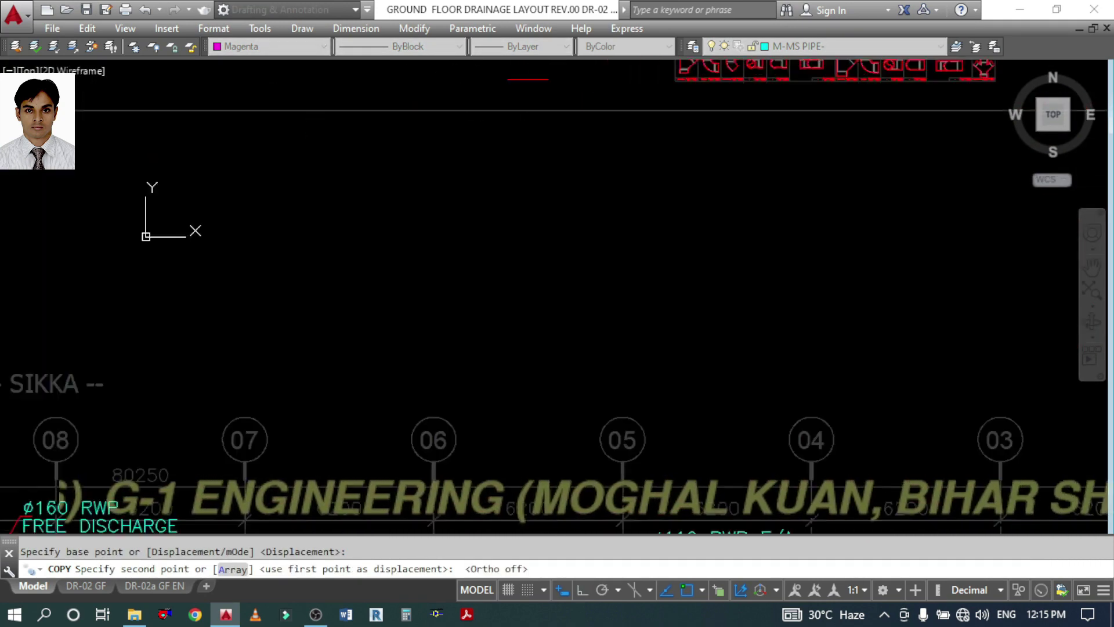
middle_drag(598, 325, 651, 203)
middle_drag(574, 428, 594, 155)
scroll(578, 325, up, 6)
scroll(470, 227, up, 6)
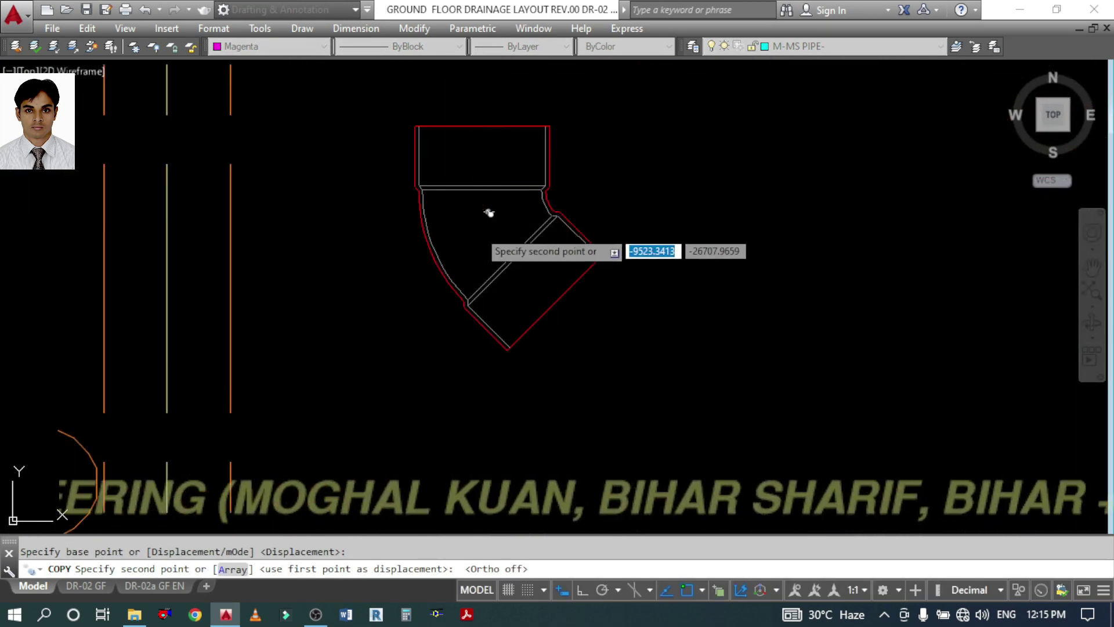
middle_drag(477, 223, 512, 282)
click(622, 329)
scroll(622, 330, down, 2)
key(Escape)
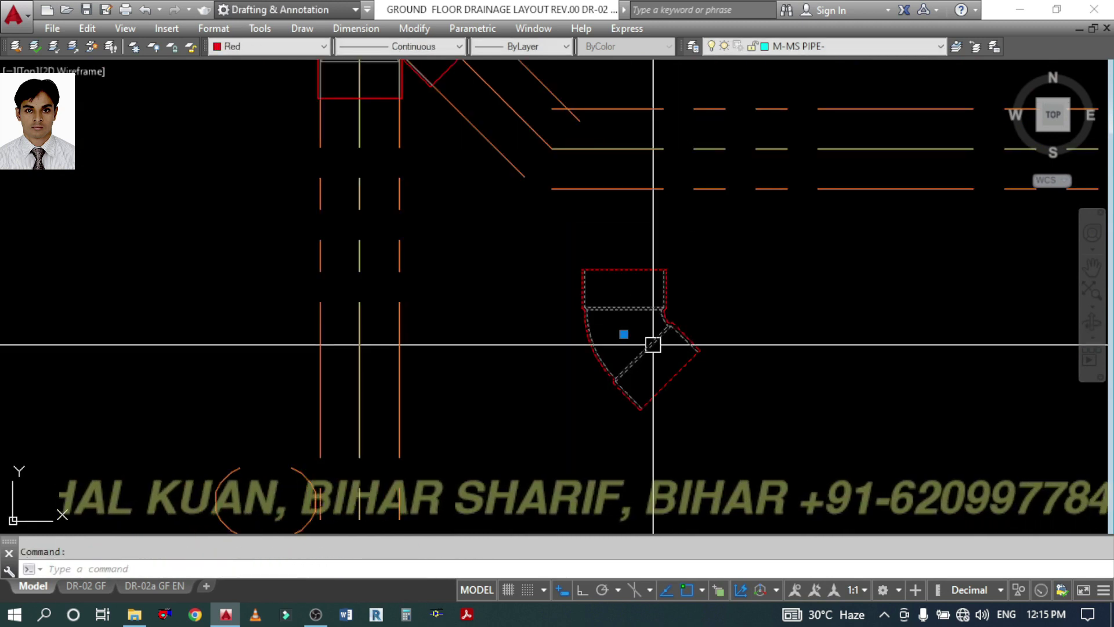
- Move the bend to the corner of the diagonal and horizontal centrelines and rotate it by -45 degrees about that point
click(624, 334)
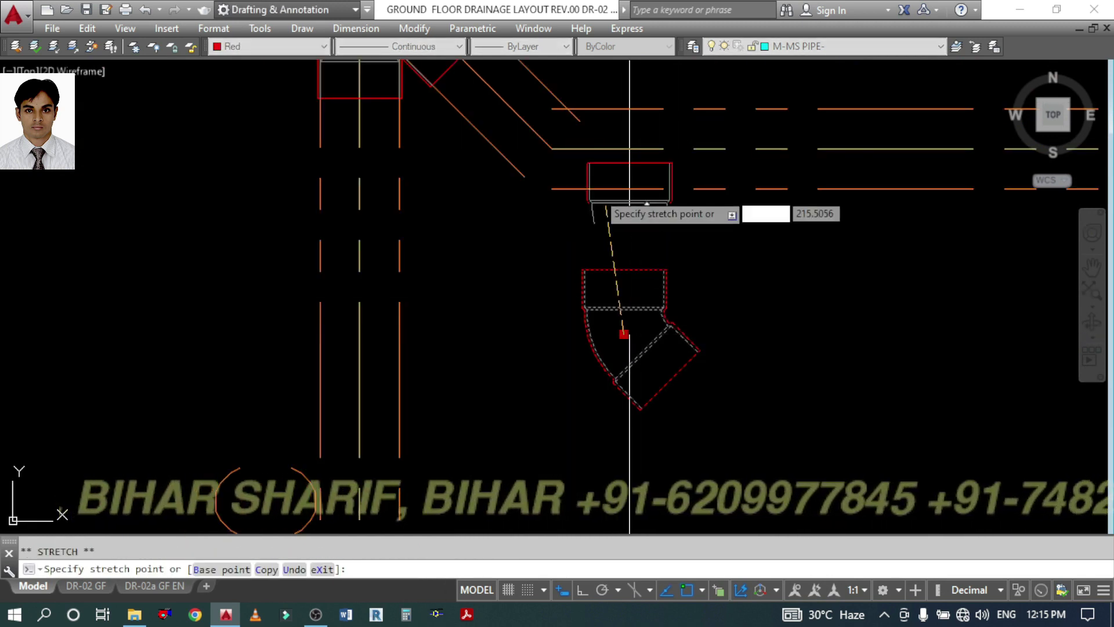
click(552, 149)
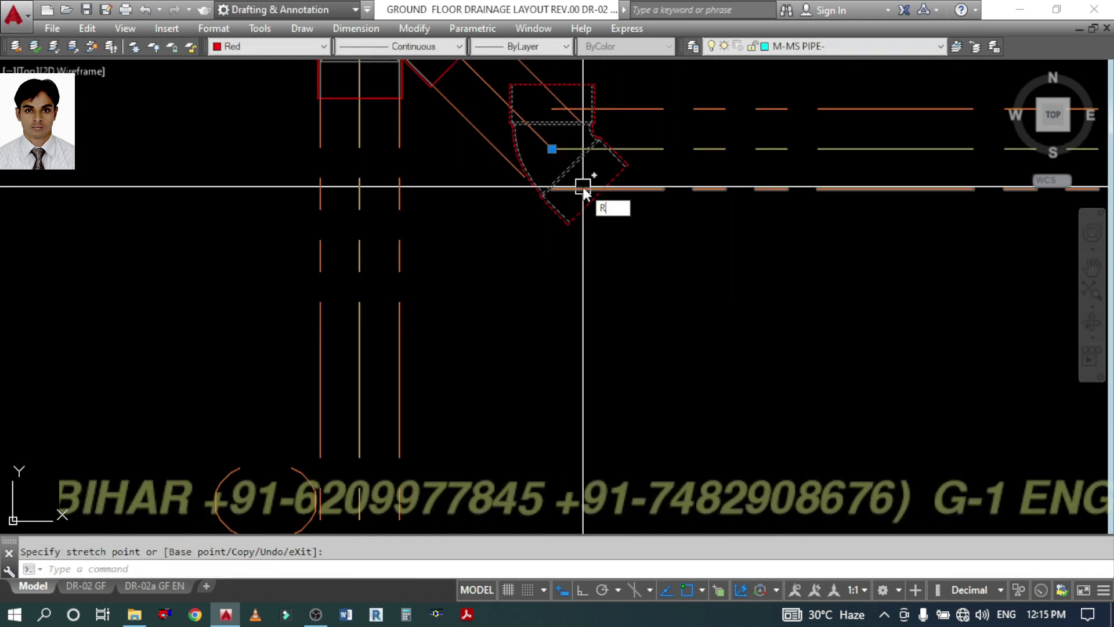
text(RO)
key(Return)
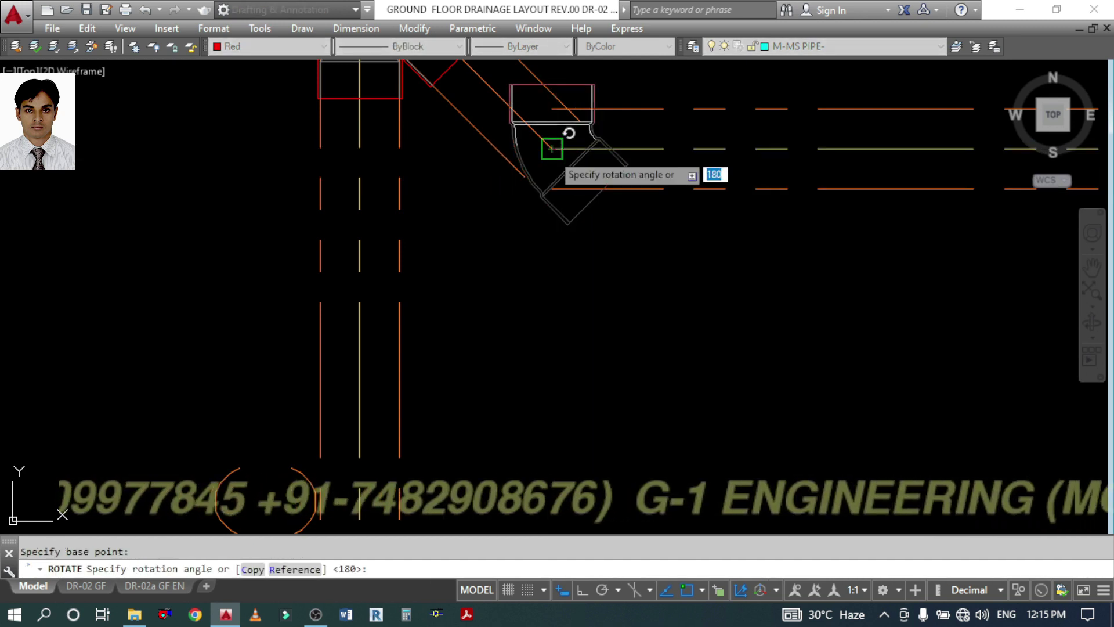
key(F8)
middle_drag(590, 70, 589, 220)
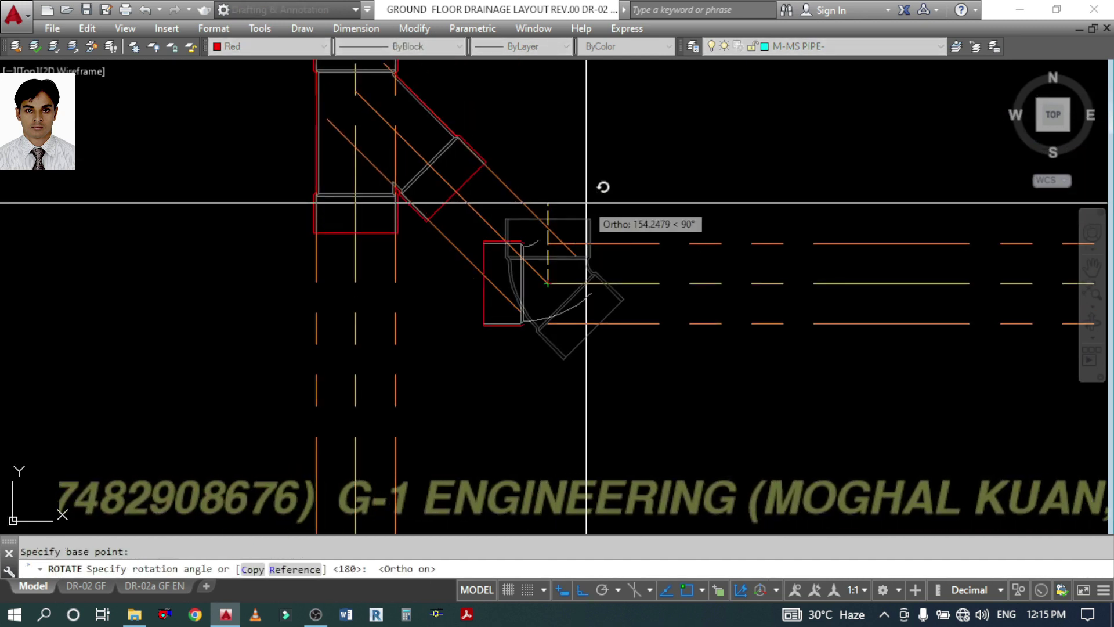
text(-45)
key(Return)
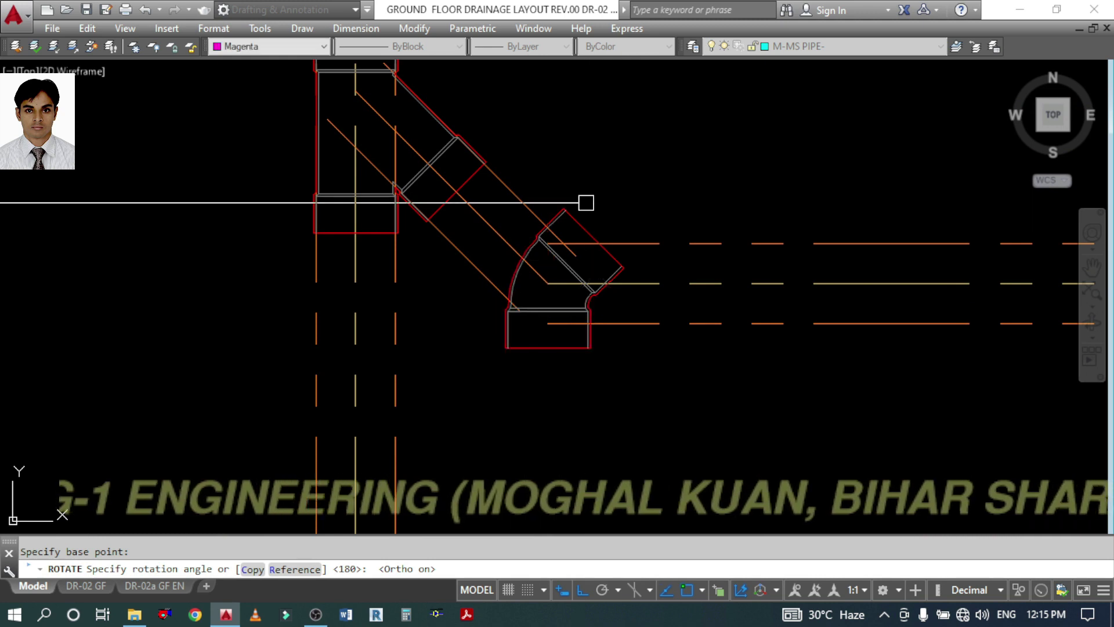
- Rotate the bend a further 90 degrees about the centreline corner so it joins the diagonal and horizontal pipes
click(590, 228)
key(Return)
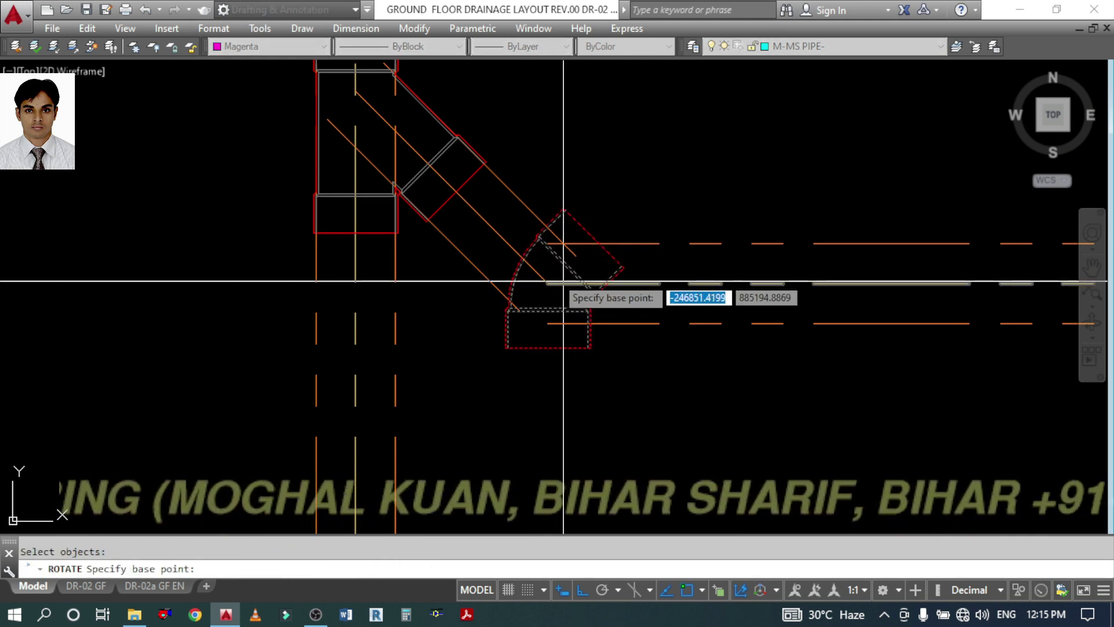
click(548, 282)
click(626, 182)
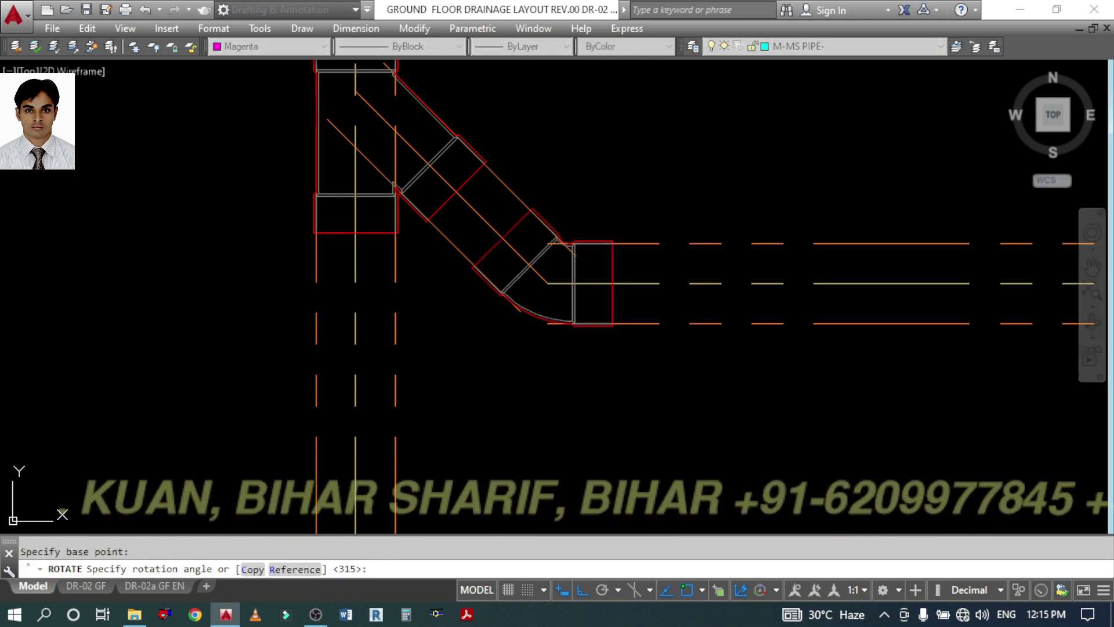
- Trim the Ø160 horizontal waste pipe's outer lines back to the bend's socket edge
text(tr)
key(Return)
key(Return)
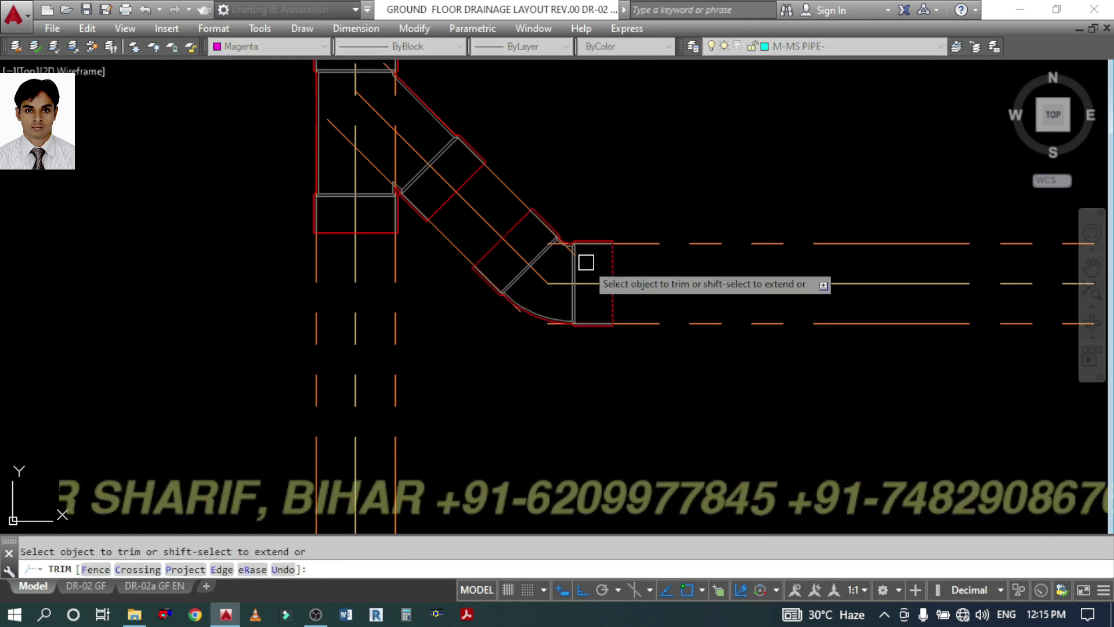
click(586, 262)
scroll(586, 263, up, 2)
click(607, 333)
click(582, 393)
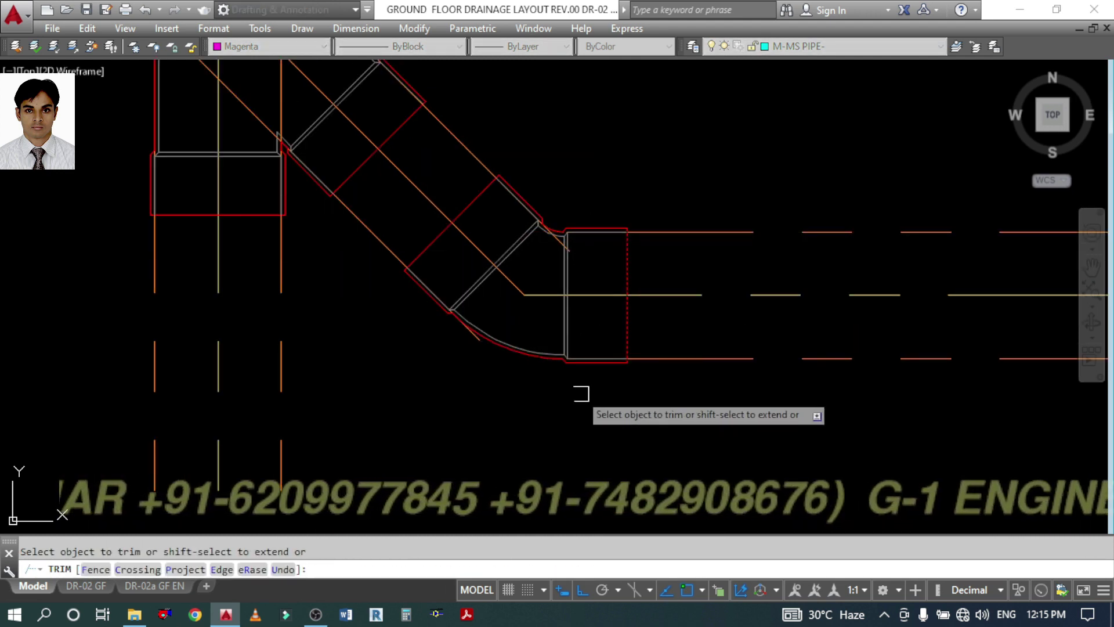
- Trim the diagonal branch's two outer pipe lines where they run inside the bend
key(Return)
key(Return)
key(Return)
click(542, 206)
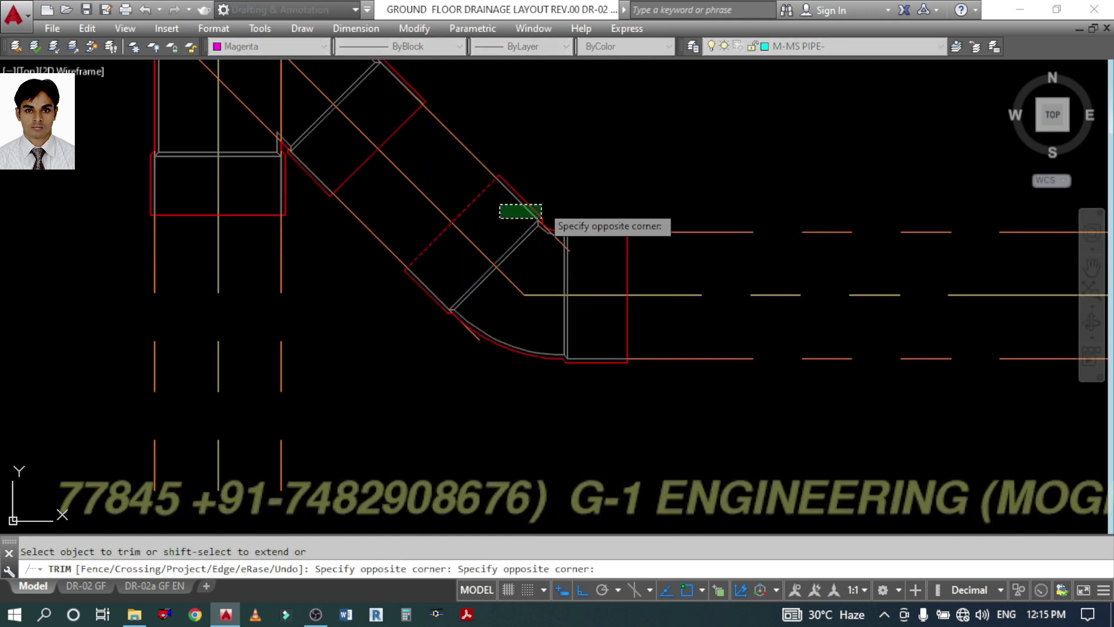
click(498, 214)
click(469, 284)
click(444, 331)
key(Return)
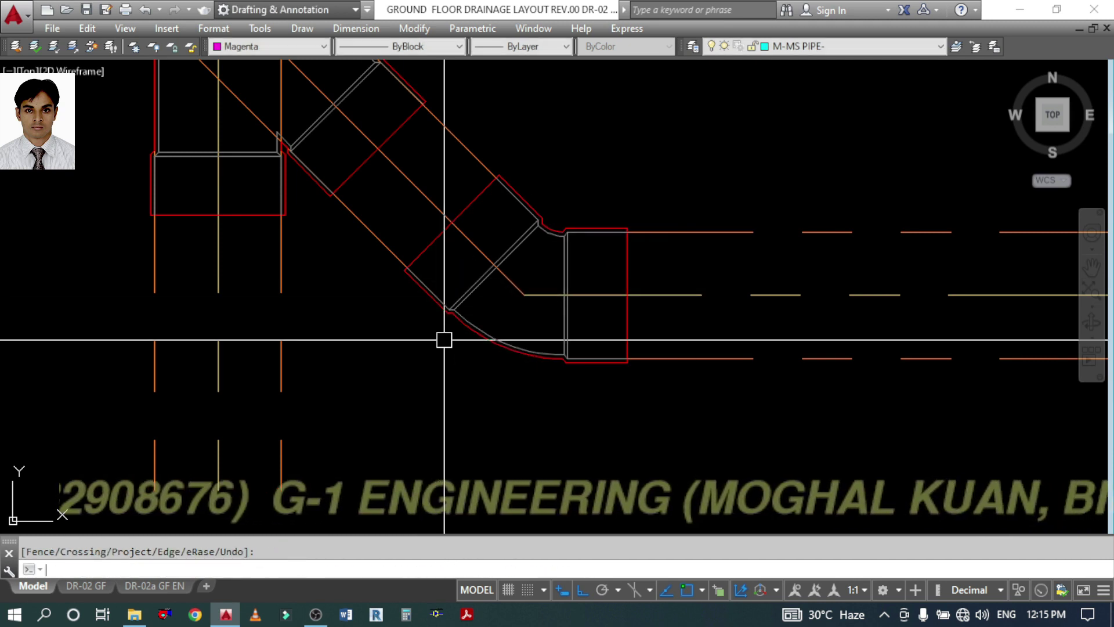
- Match the diagonal branch centreline's properties to those of the horizontal waste pipe's centreline
text(ma)
key(Return)
click(668, 295)
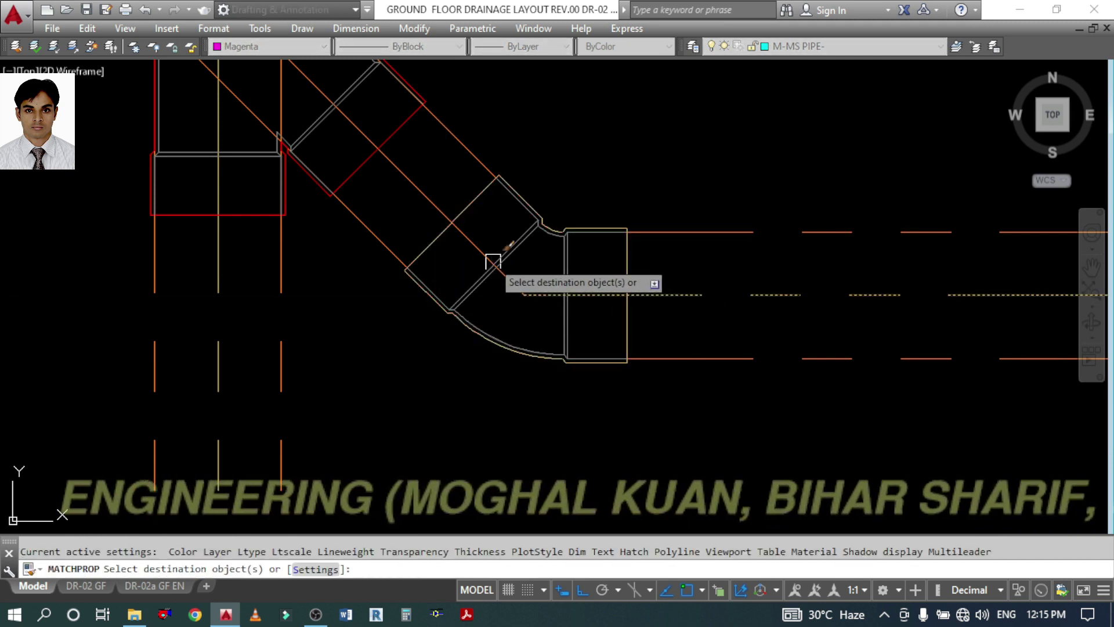
right_click(480, 251)
click(511, 261)
scroll(557, 278, down, 5)
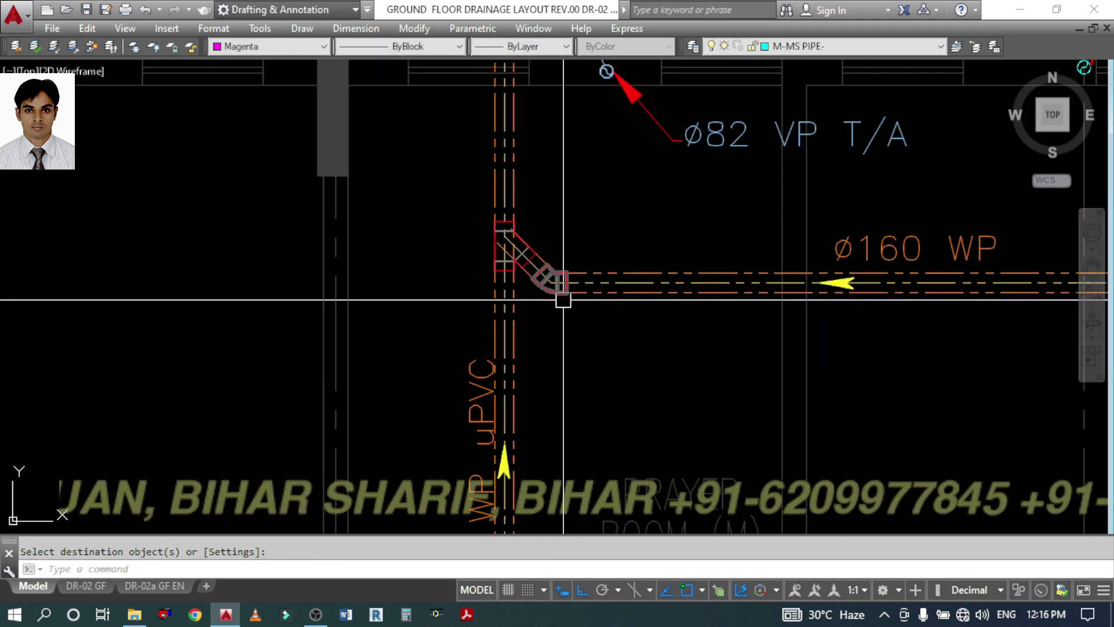
- Trim the diagonal branch's outer pipe lines where they run inside the wye on the vertical waste pipe
scroll(560, 296, up, 6)
click(480, 199)
key(space)
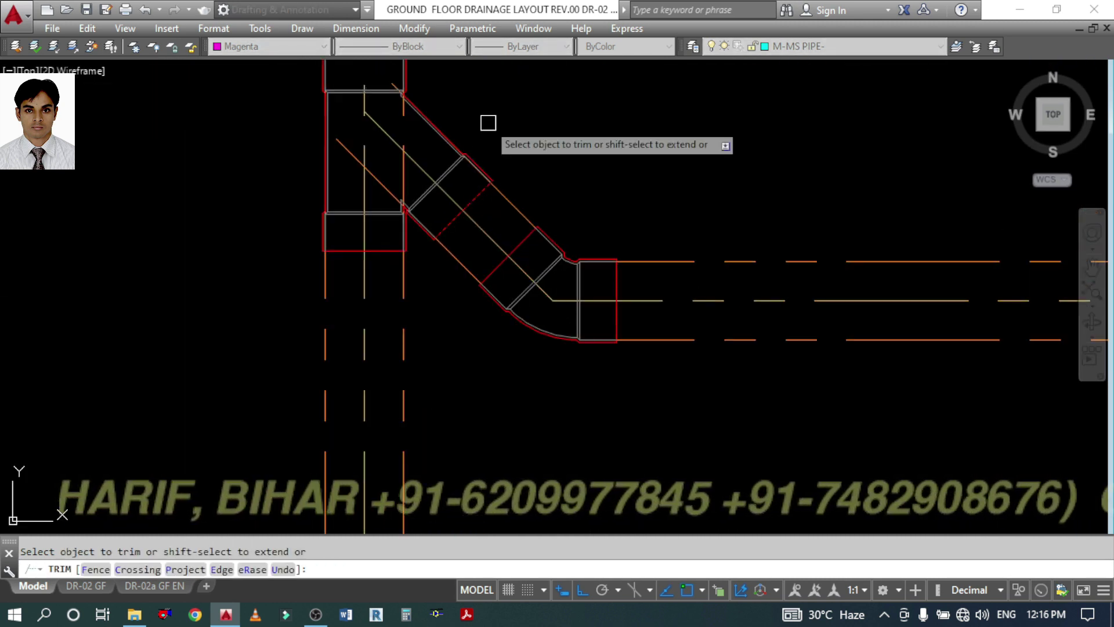
click(478, 125)
click(444, 142)
click(341, 148)
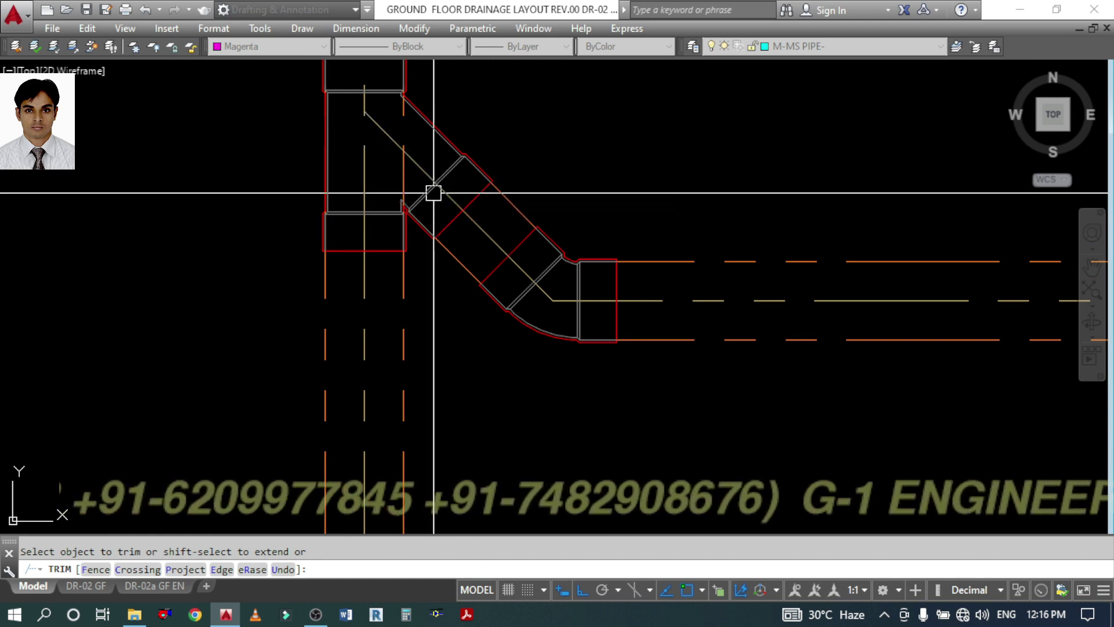
key(space)
- Match the wye and bend to the orange waste pipe's properties, keeping the diagonal centreline matched to the horizontal one
text(MA)
key(space)
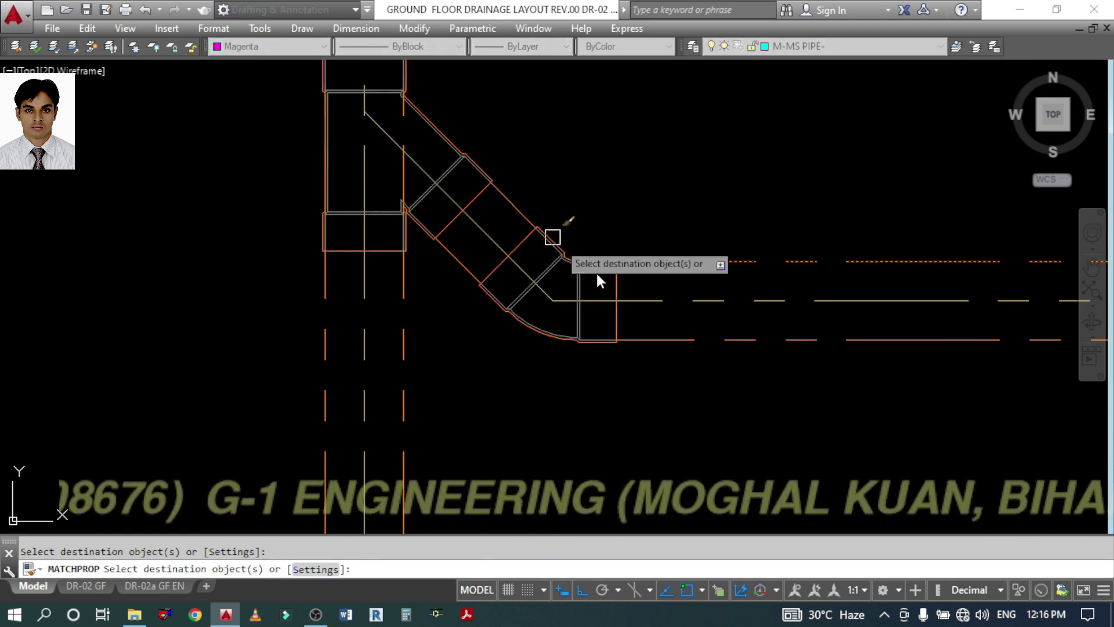
key(space)
key(space)
click(647, 302)
click(483, 230)
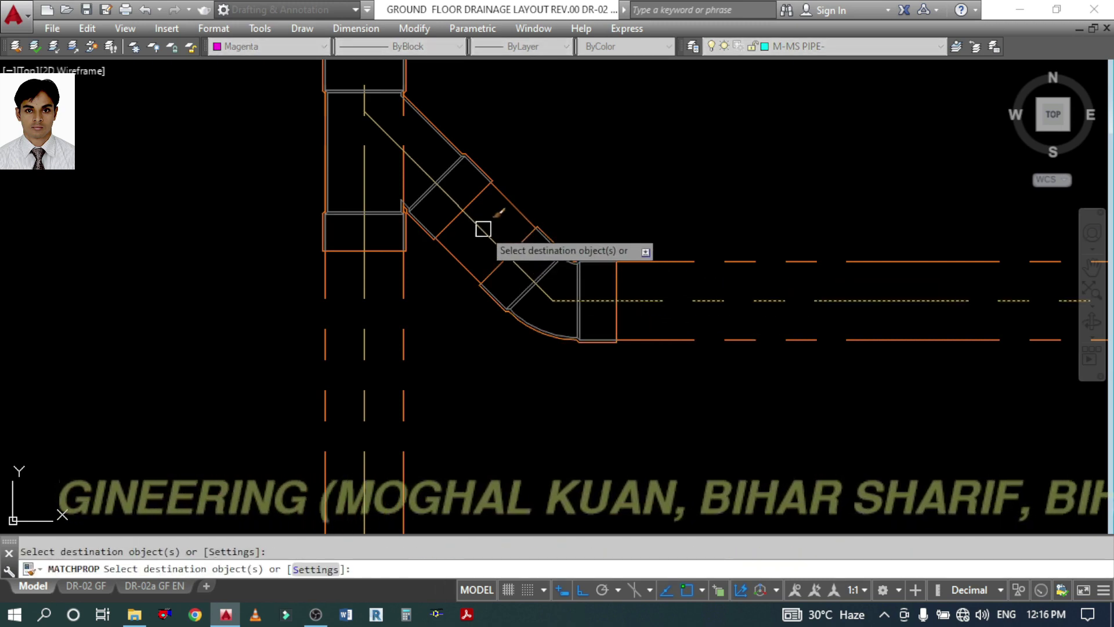
key(Escape)
- Review the toilet floor trap connections and the waste and soil pipe runs back to MH-01
scroll(484, 229, down, 5)
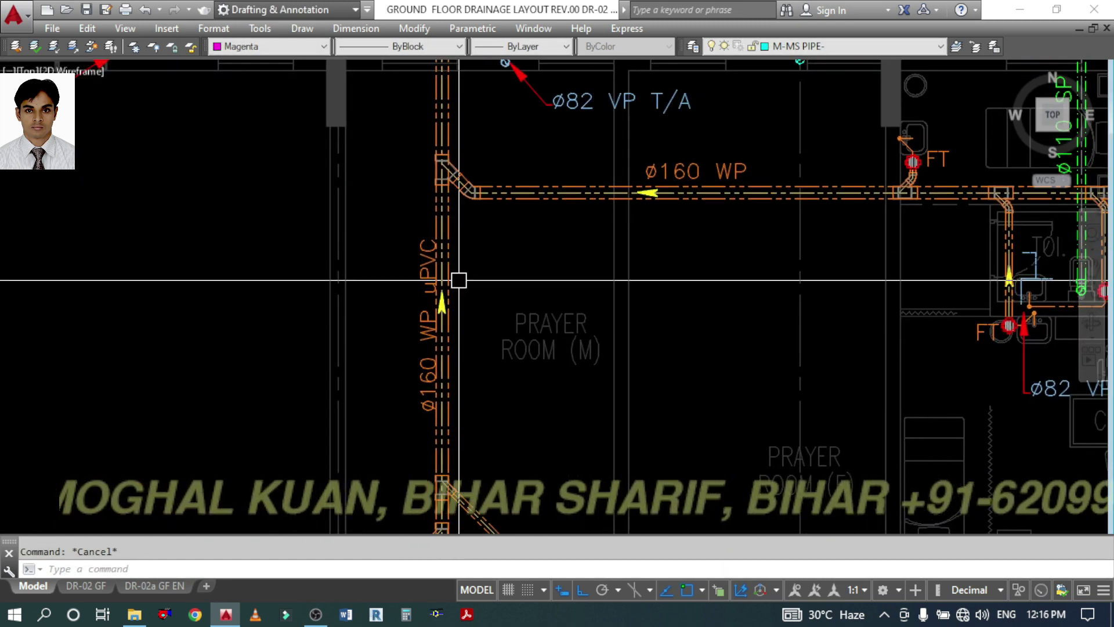
scroll(458, 280, down, 3)
scroll(669, 264, up, 1)
scroll(734, 297, up, 5)
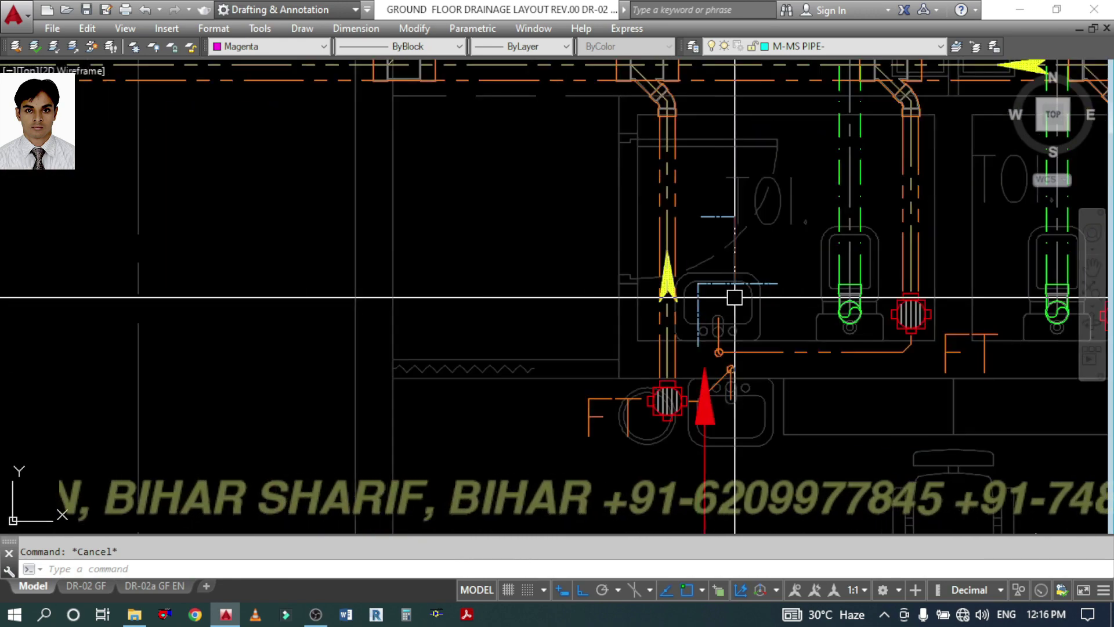
middle_drag(766, 308, 710, 310)
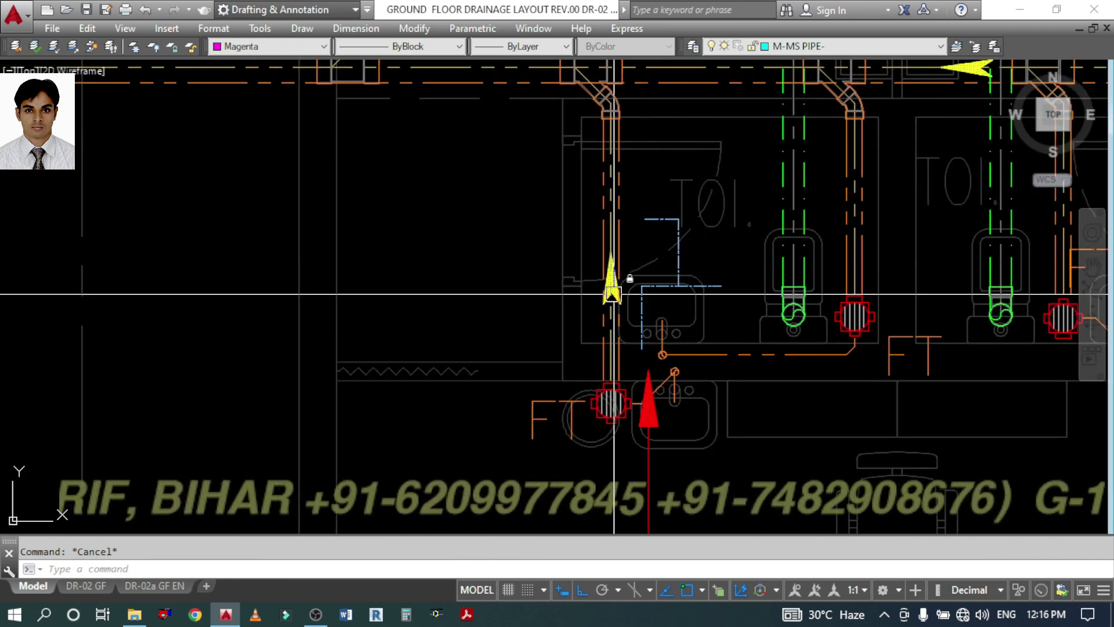
scroll(640, 319, down, 5)
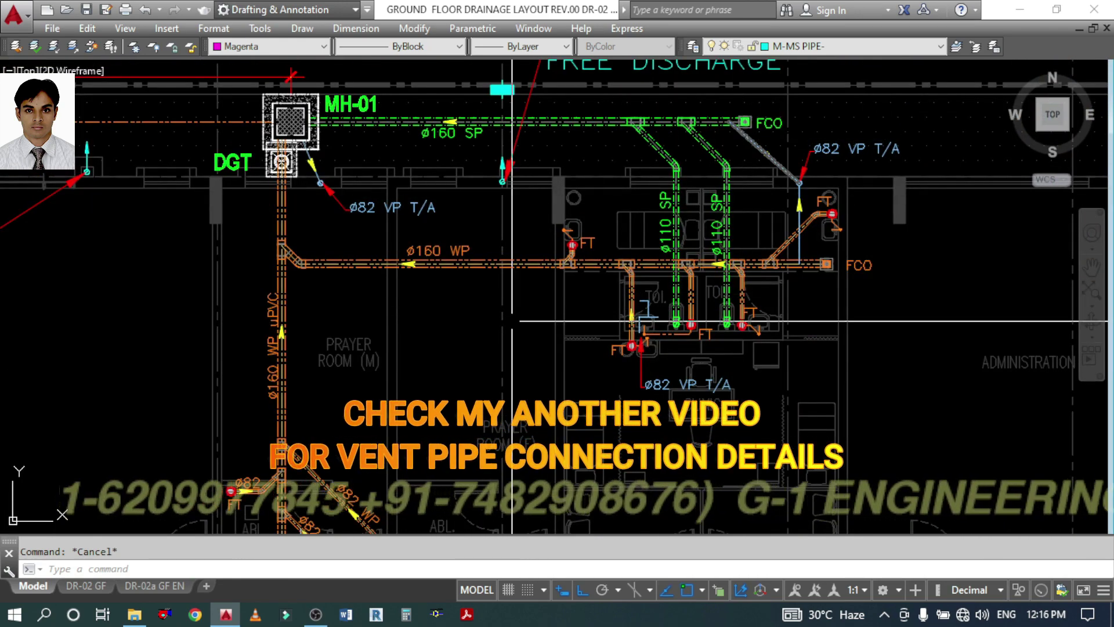
middle_drag(512, 321, 617, 172)
mouse_move(417, 322)
middle_down()
mouse_move(495, 452)
mouse_move(455, 524)
middle_up()
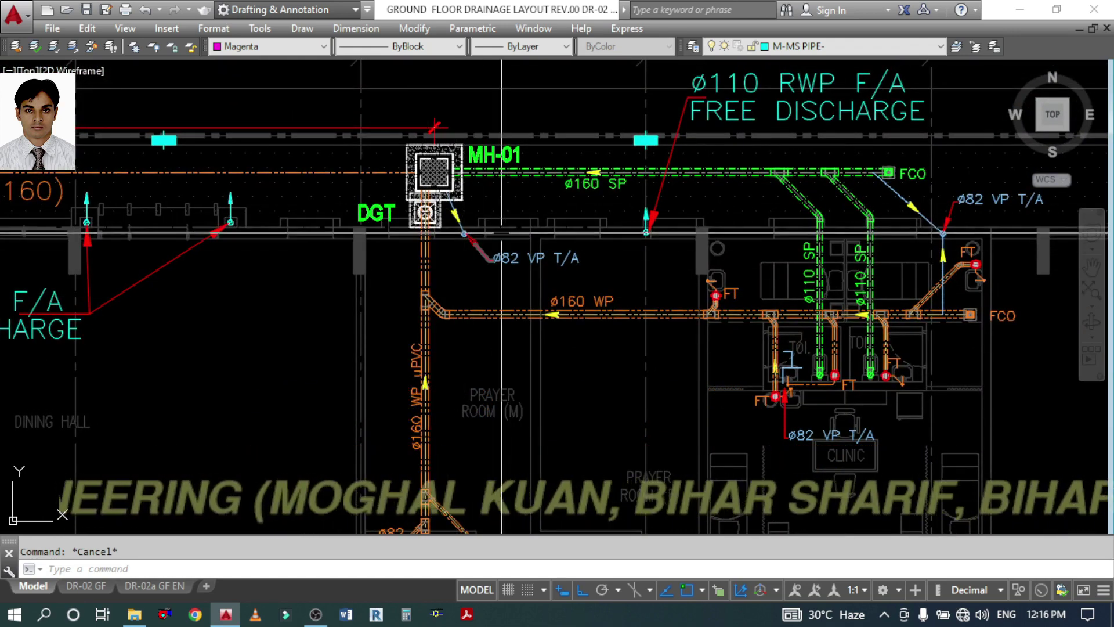
- Move the Ø160 SP label freely, with object snap and ortho off, to just above the horizontal soil pipe
click(567, 190)
key(Return)
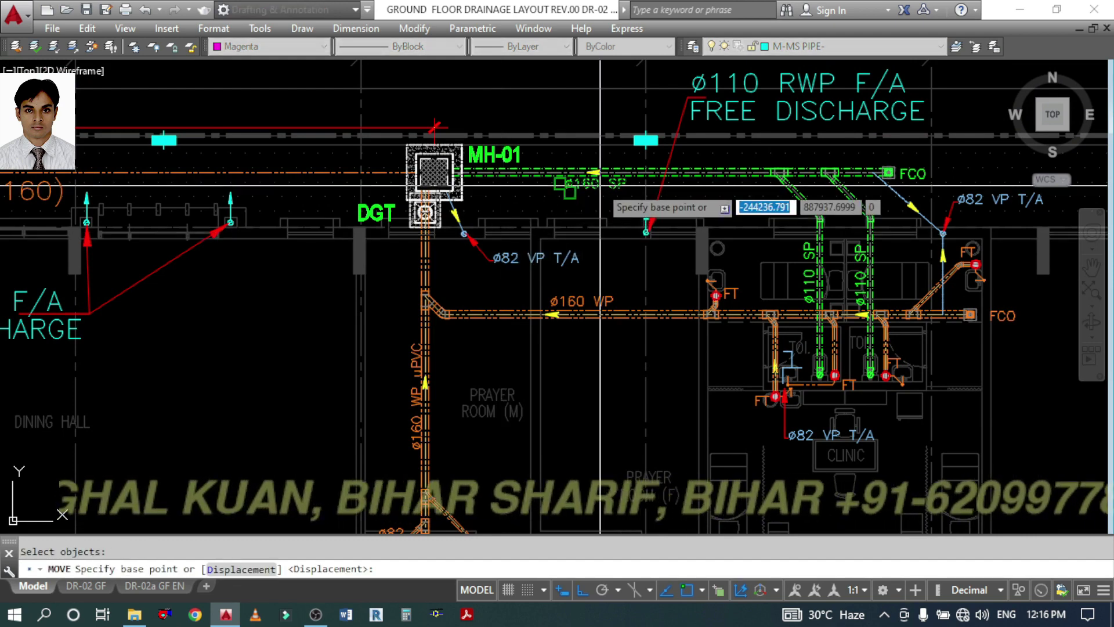
key(F3)
key(F8)
click(600, 184)
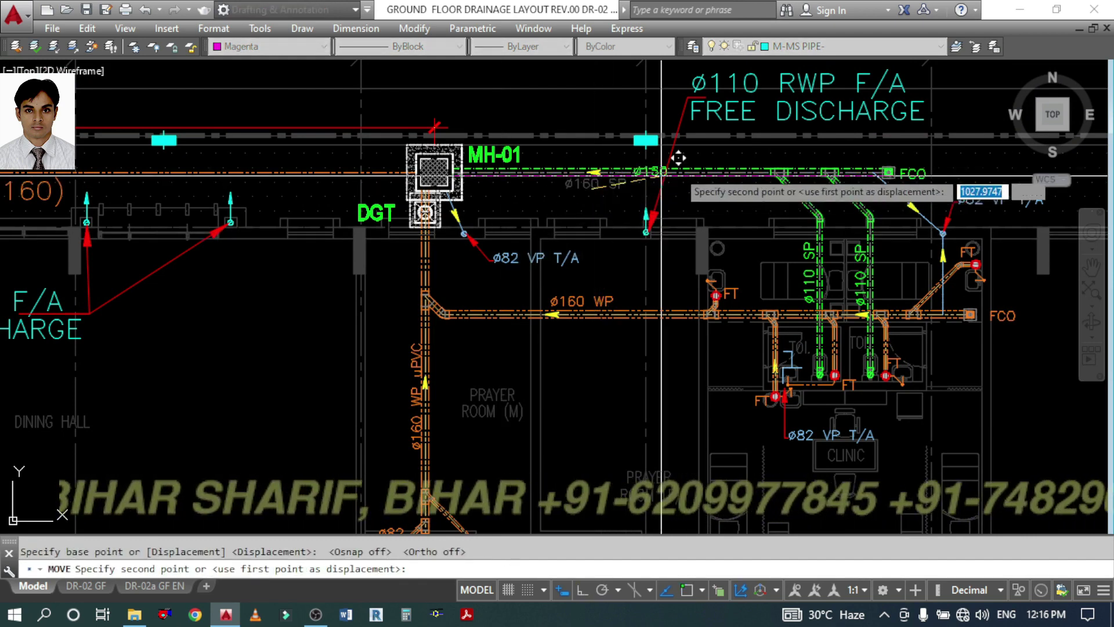
scroll(697, 158, up, 2)
scroll(501, 190, down, 2)
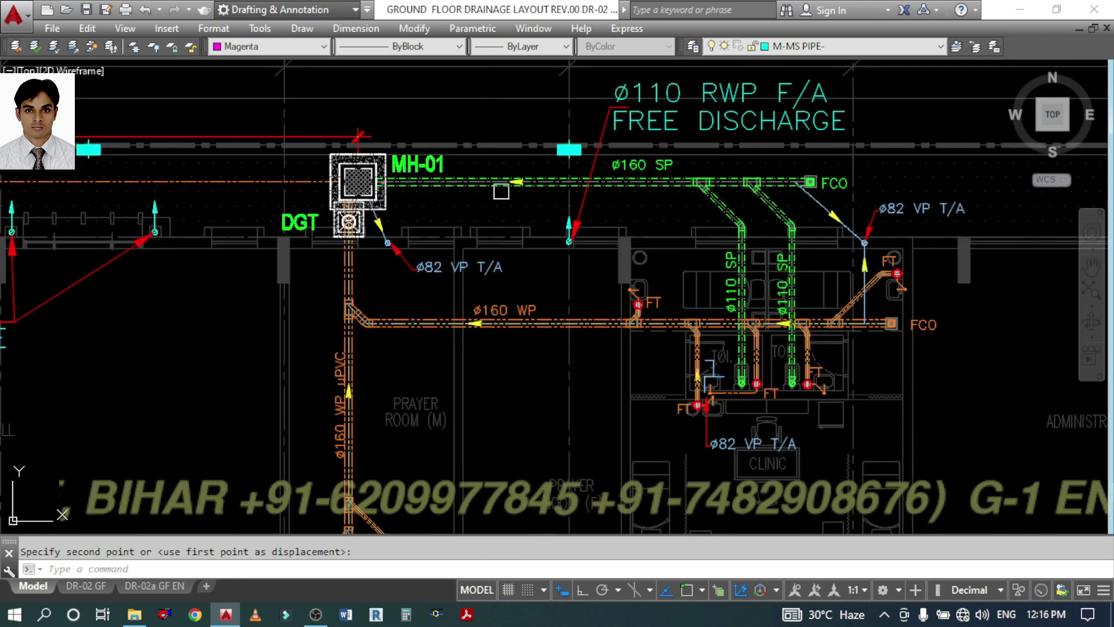
middle_drag(499, 191, 502, 134)
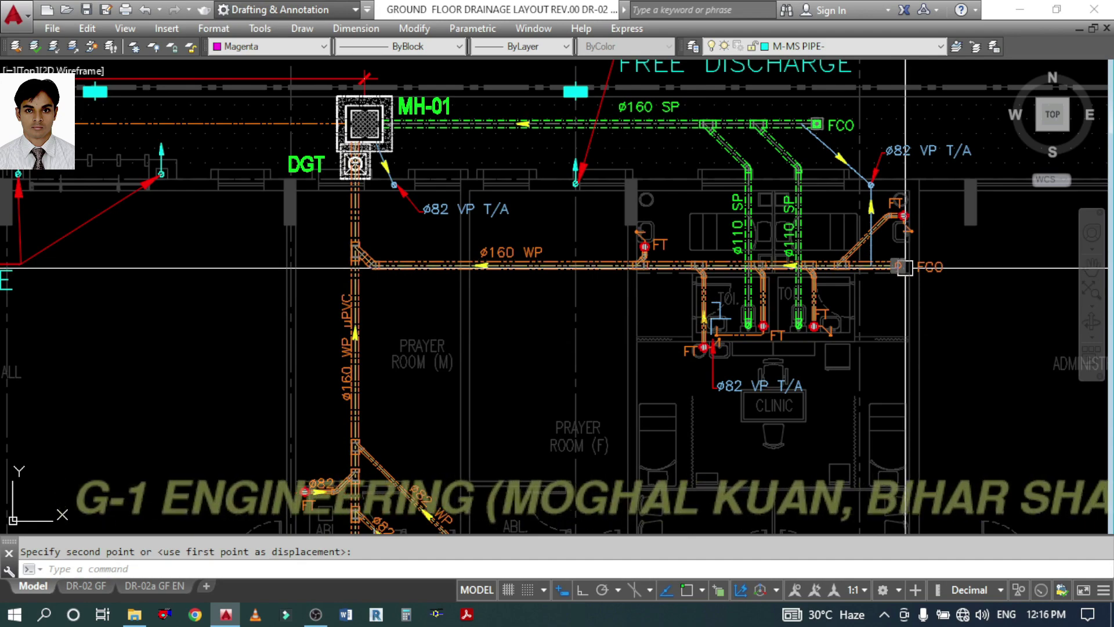
scroll(888, 229, up, 4)
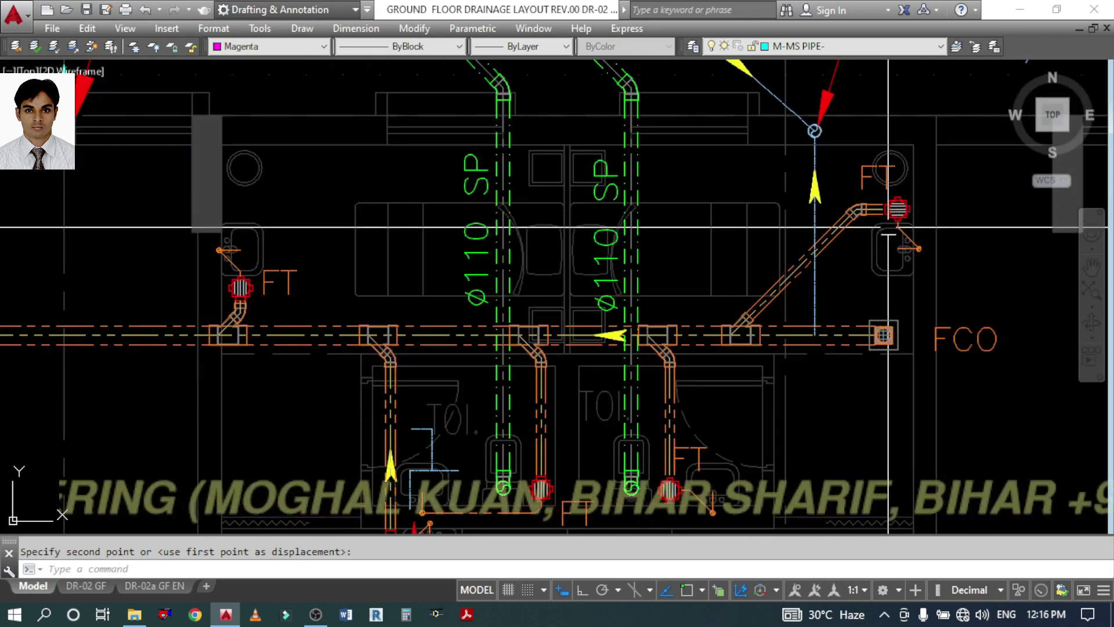
scroll(884, 208, down, 5)
mouse_move(646, 420)
middle_down()
mouse_move(646, 315)
mouse_move(619, 400)
middle_up()
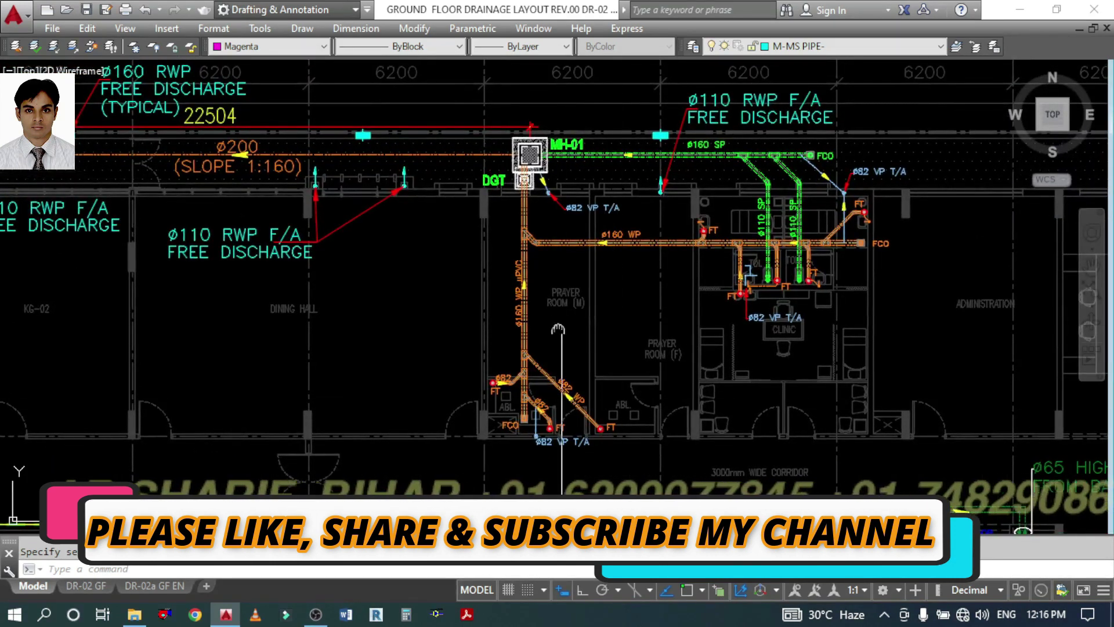